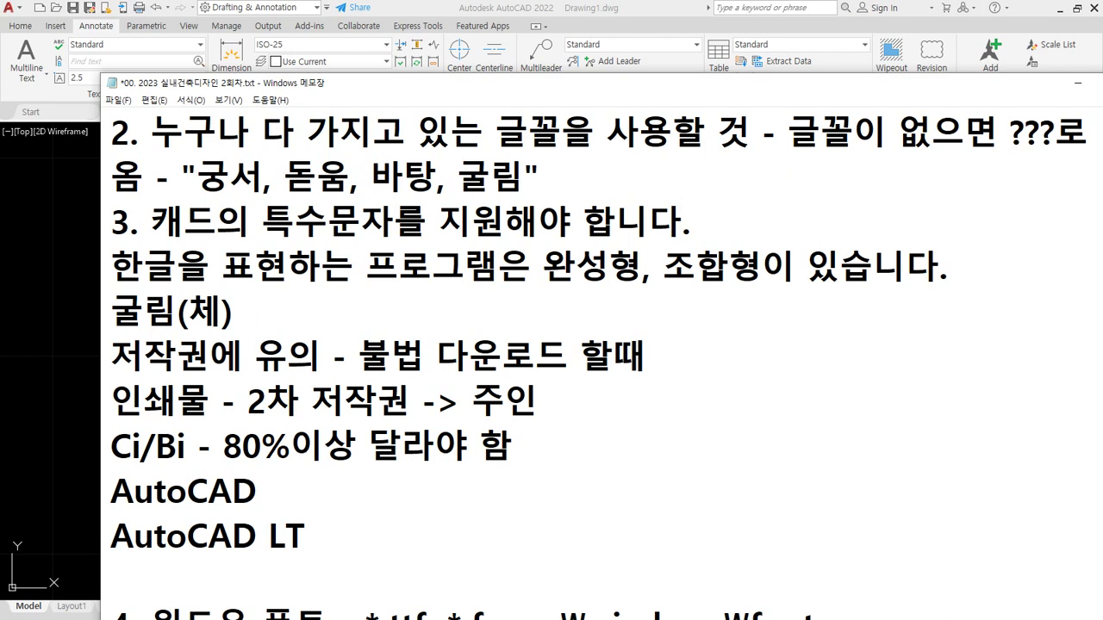
Add 450 to the end of the AutoCAD line and 120 to the end of the AutoCAD LT line
text(450)
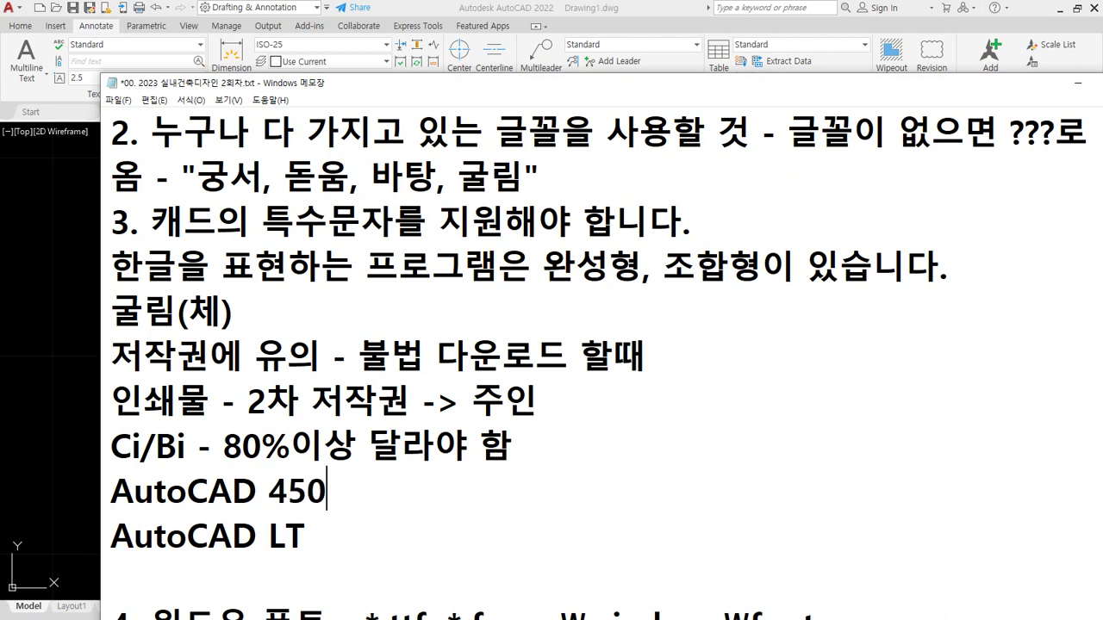
key(Down)
text(120)
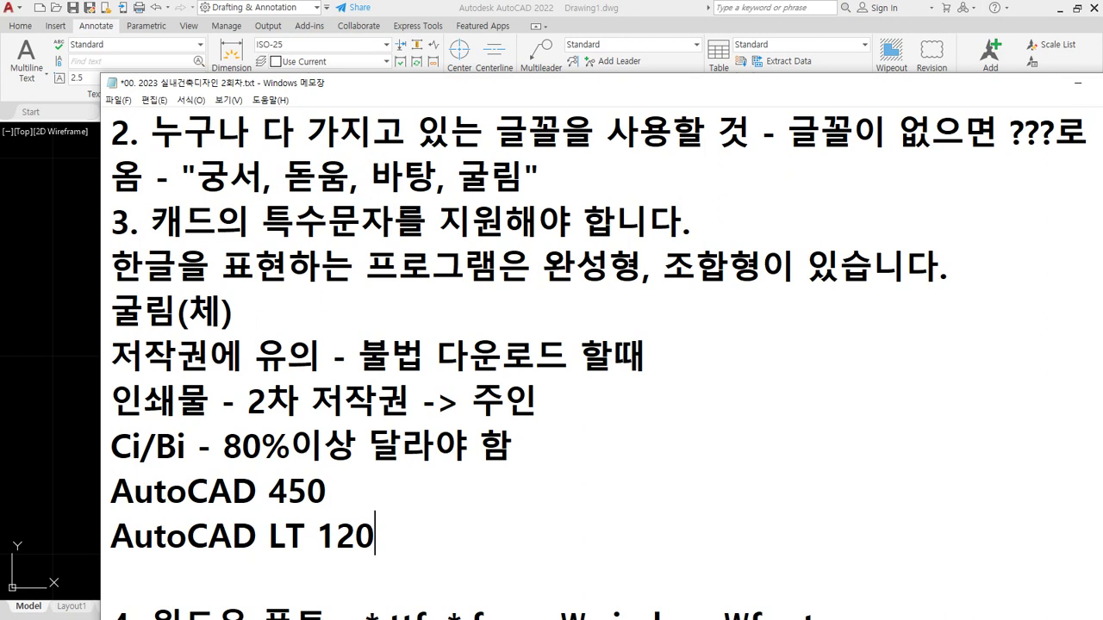
Append "3Dx plugin x" after 120 on the AutoCAD LT line, keeping a blank line below it
key(Down)
text(3D)
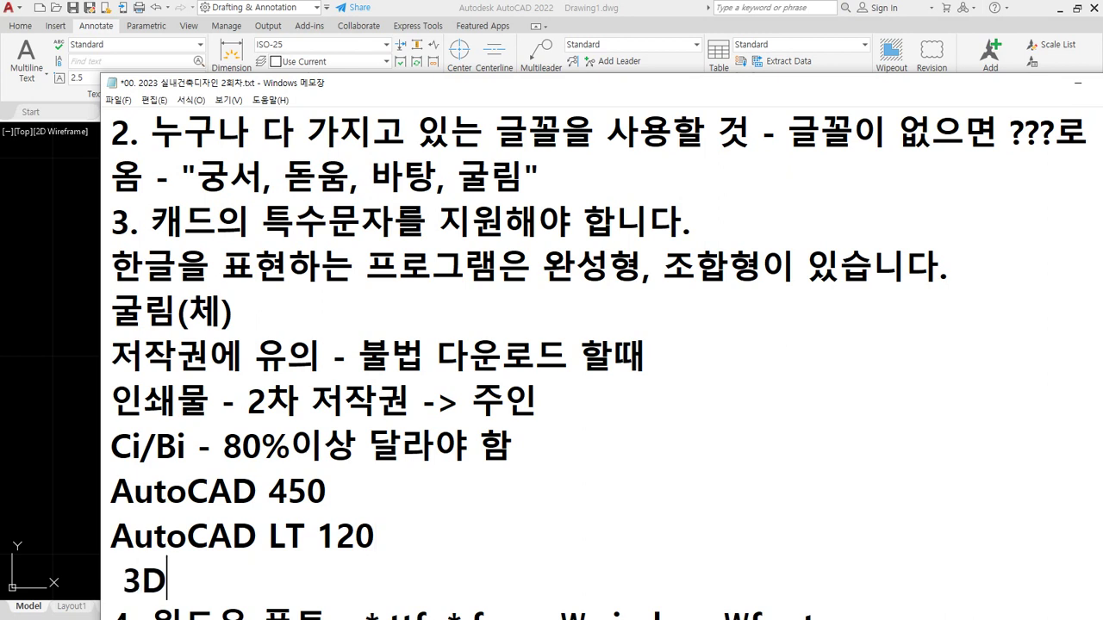
key(Up)
key(End)
key(Delete)
key(End)
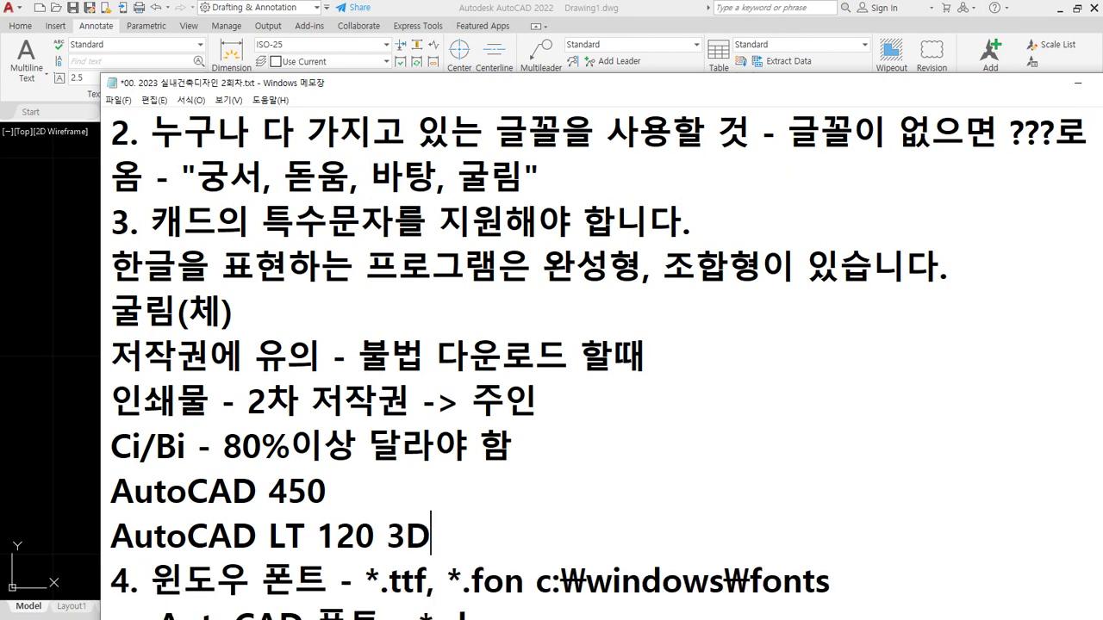
text(x)
key(Return)
key(Left)
text(p)
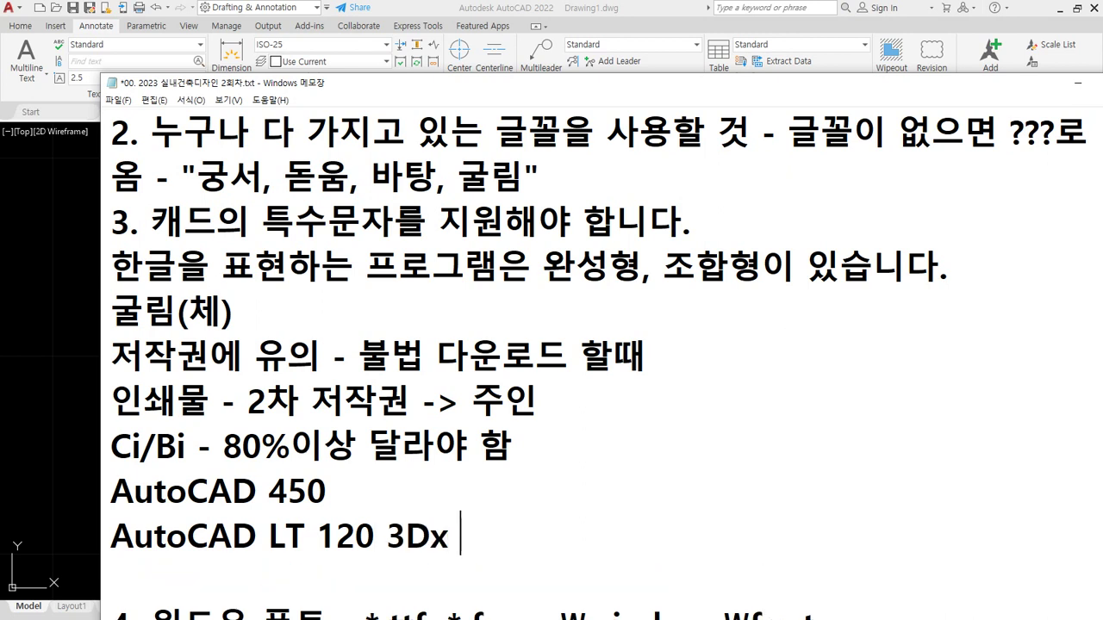
text(lu)
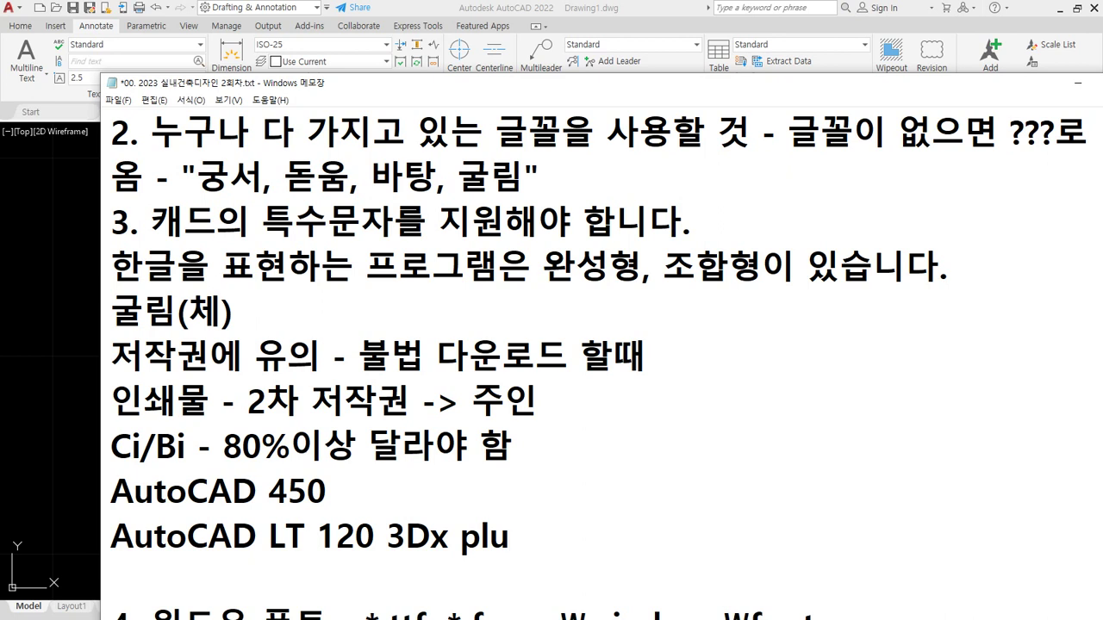
text(gin x)
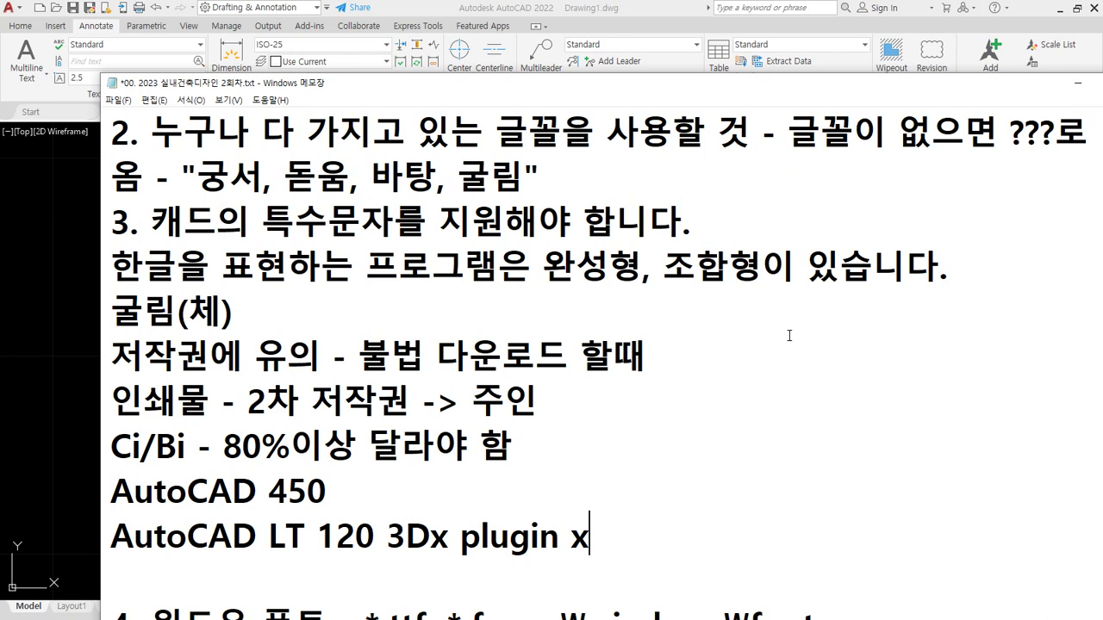
Add a new line reading "캐디안 100" below the AutoCAD LT line
key(Return)
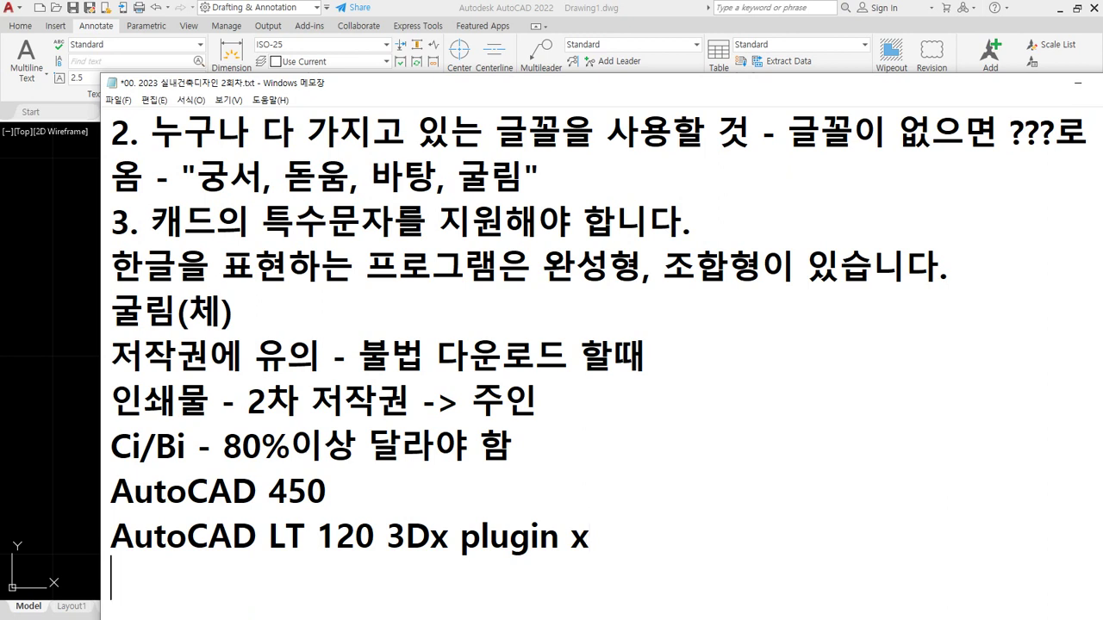
text(zo)
key(BackSpace)
key(BackSpace)
key(Hangul)
text(ㅋㅐ디안)
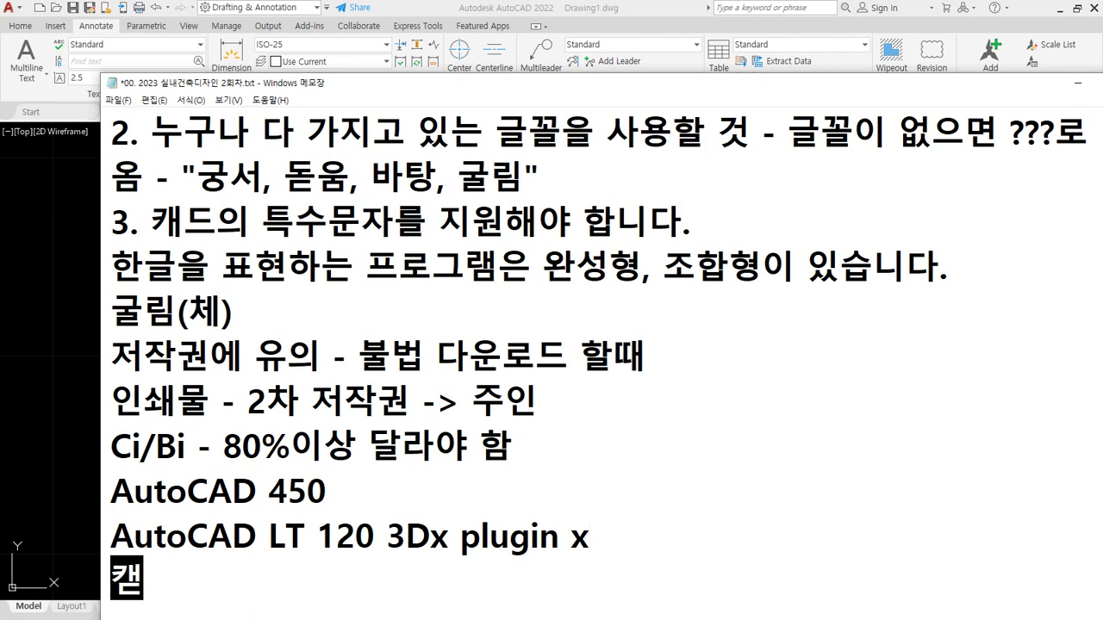
key(Return)
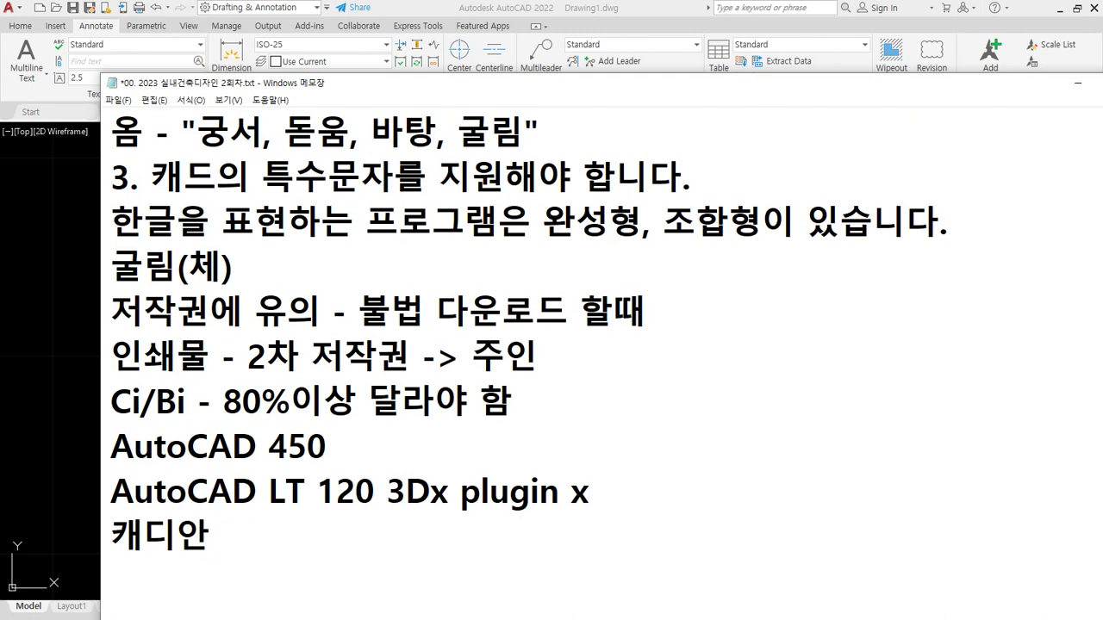
key(BackSpace)
text(100)
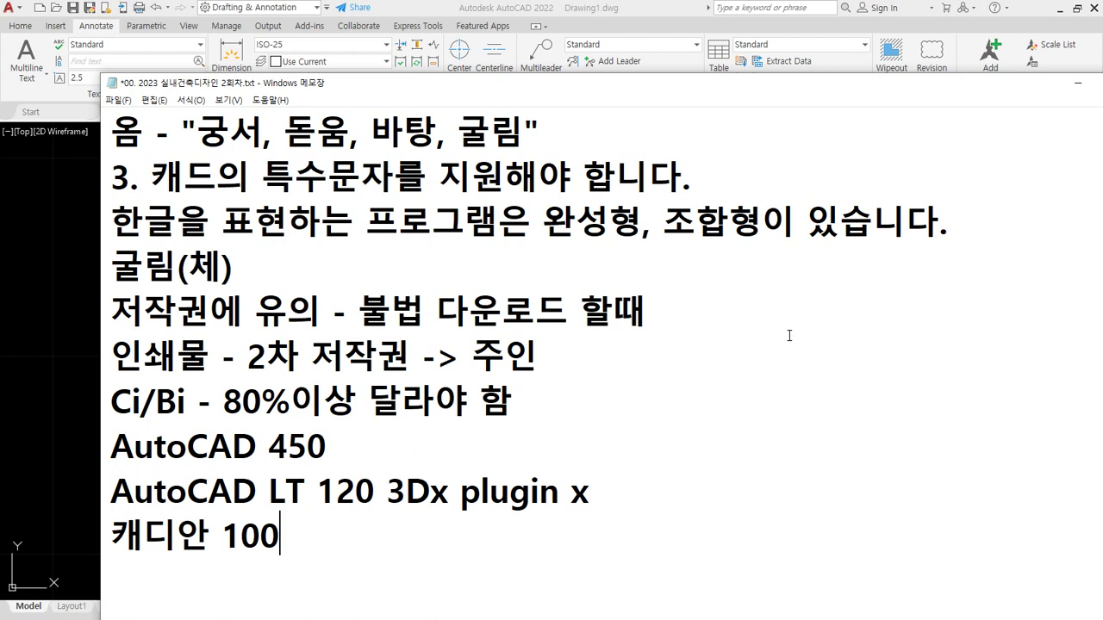
Highlight "AutoCAD" on the 450 line, and temporarily underline "윈도우 폰트" and "AutoCAD 폰트" in item 4 with the screen pen
drag(112, 447, 256, 447)
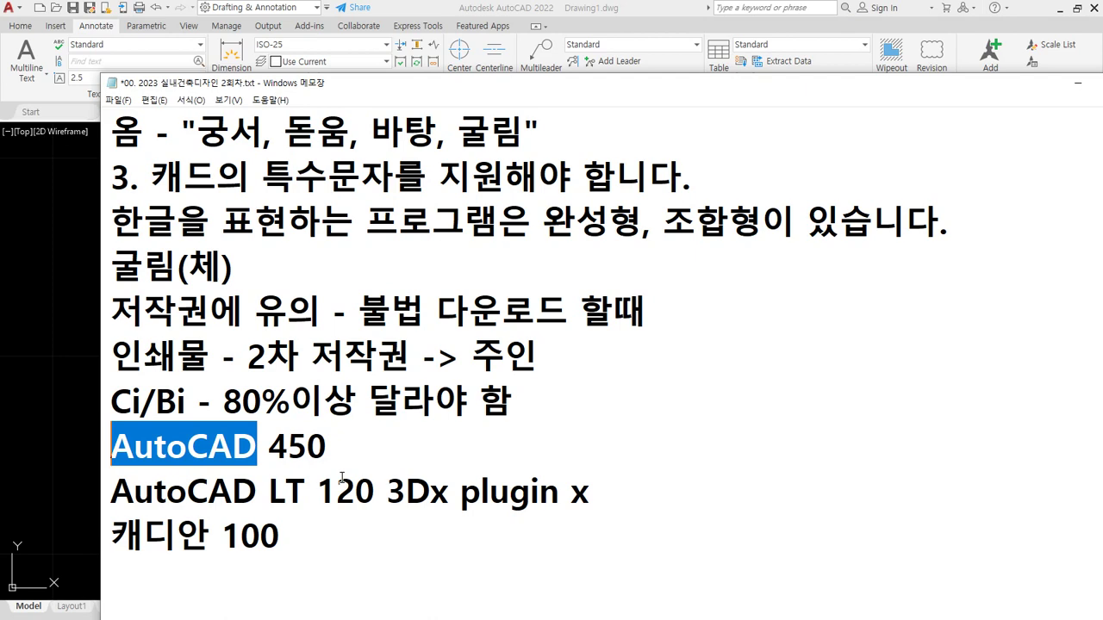
scroll(352, 467, down, 1)
scroll(466, 445, down, 2)
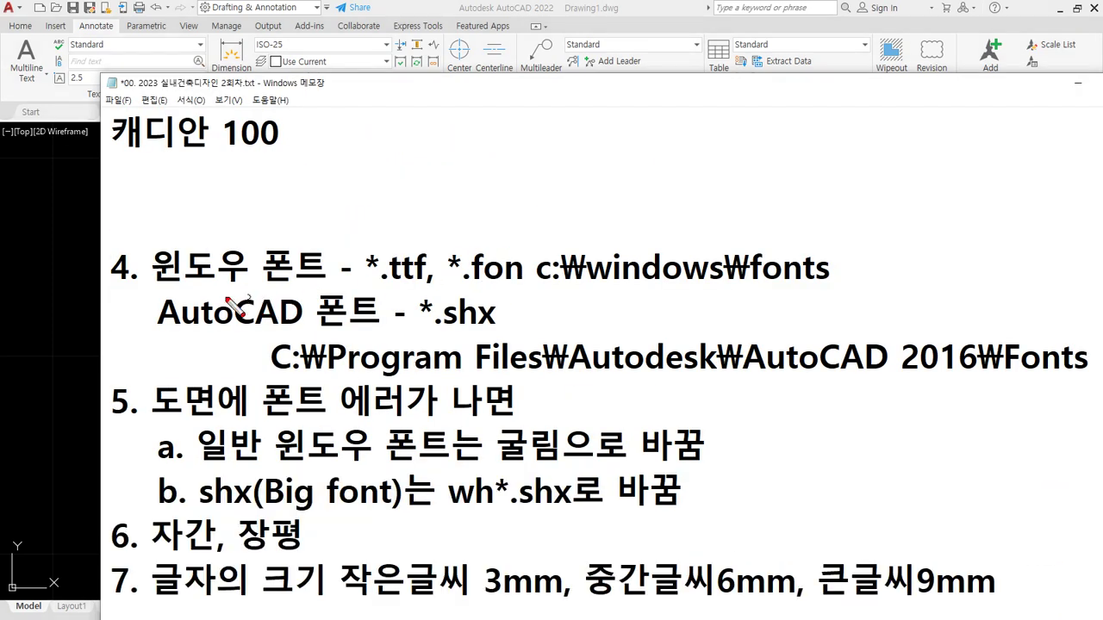
drag(153, 280, 310, 282)
drag(152, 329, 368, 332)
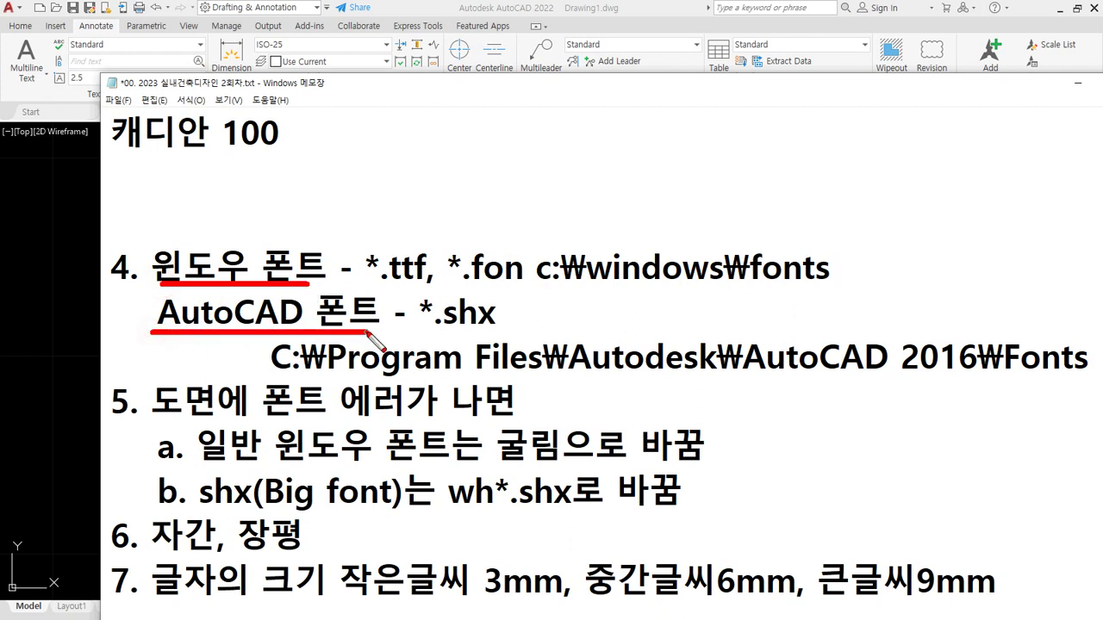
key(e)
Temporarily underline the font extensions and both font folder paths in item 4, circling the 2016 version number
drag(383, 288, 523, 281)
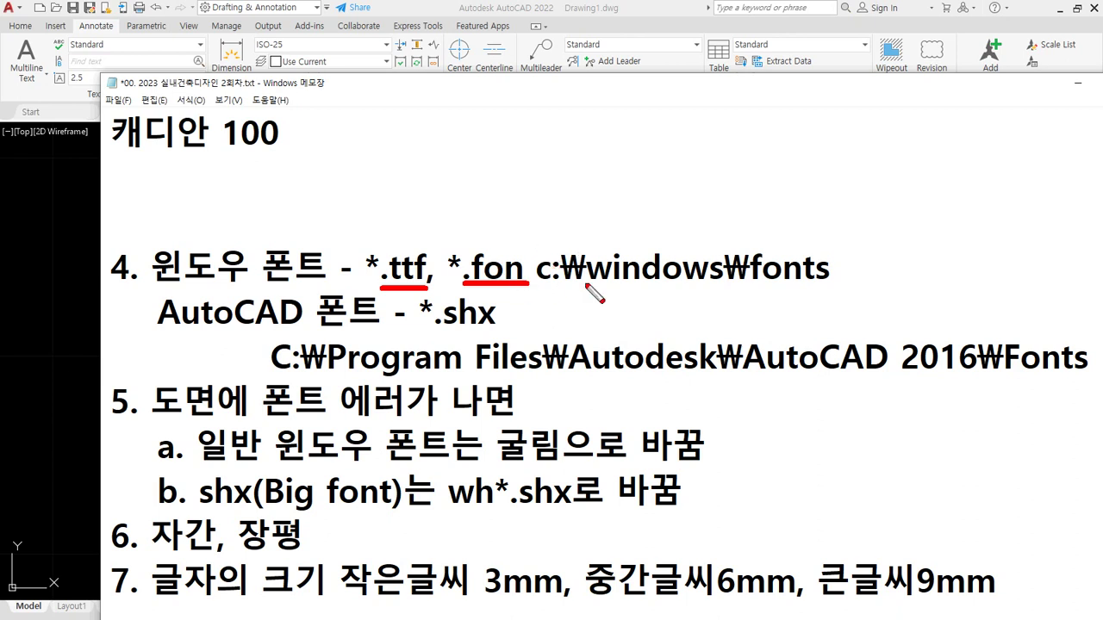
drag(569, 291, 833, 292)
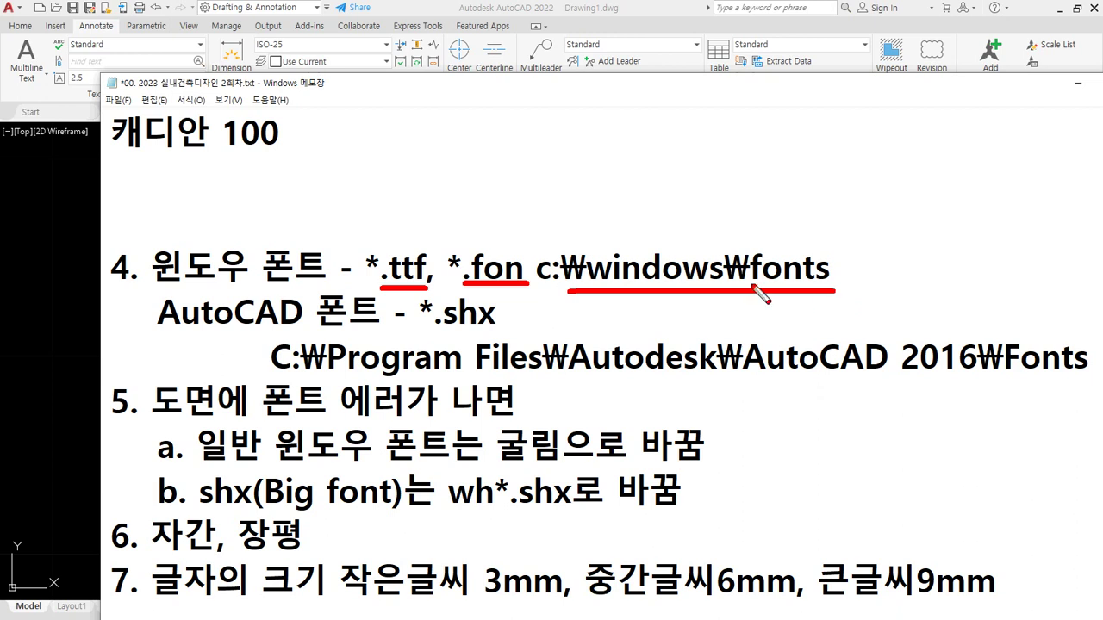
drag(441, 329, 498, 333)
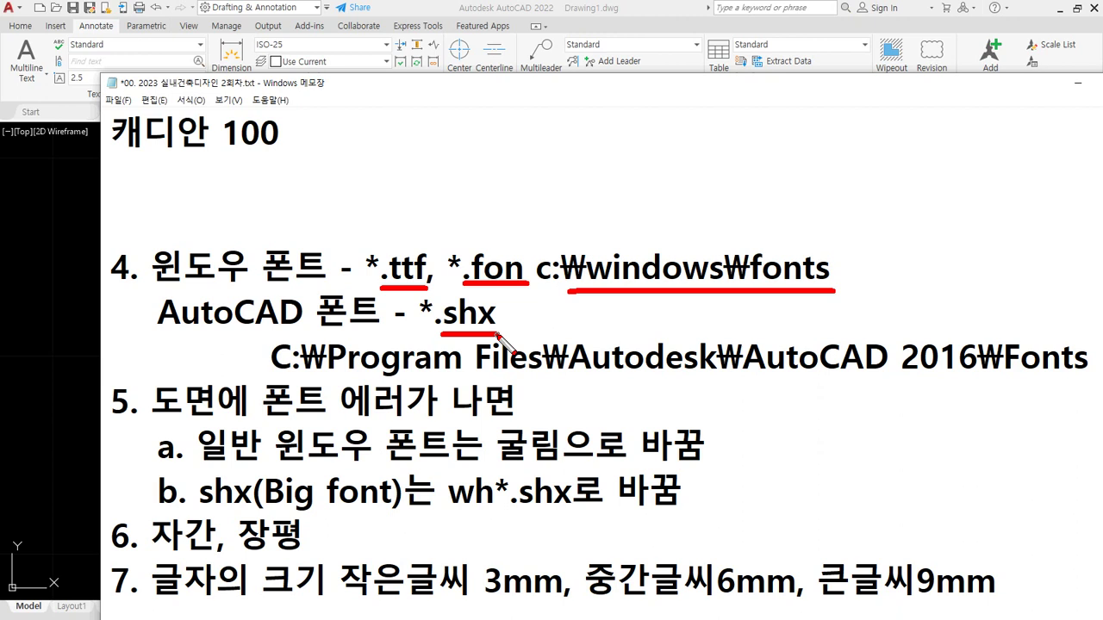
drag(351, 373, 502, 372)
mouse_move(560, 372)
mouse_down()
mouse_move(938, 373)
mouse_move(911, 379)
mouse_move(991, 341)
mouse_move(926, 383)
mouse_move(993, 340)
mouse_move(983, 377)
mouse_move(936, 380)
mouse_move(1007, 360)
mouse_move(1083, 380)
mouse_up()
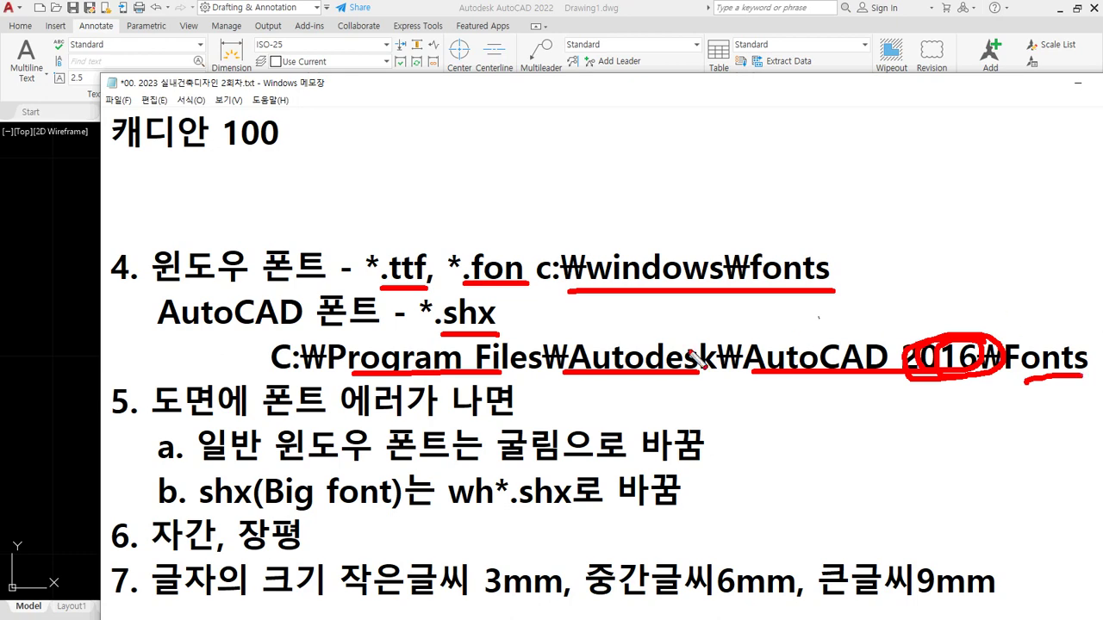
key(Escape)
Delete the blank lines between "캐디안 100" and item 4
scroll(273, 176, down, 1)
click(273, 175)
key(Delete)
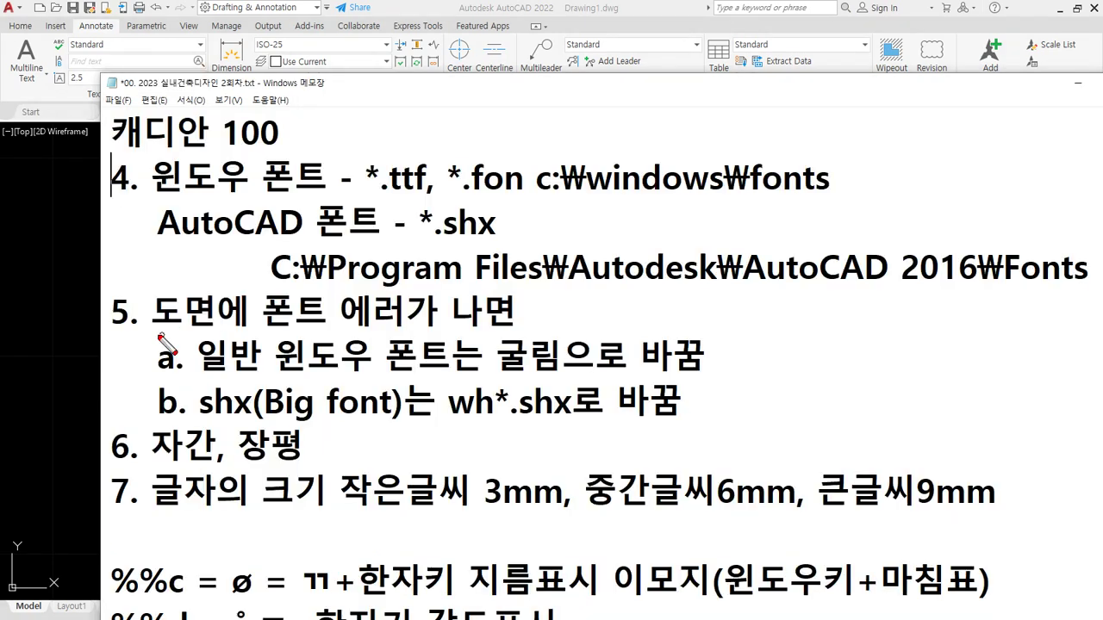
Temporarily underline the heading of item 5 and line 5a with the screen pen, circling "굴림"
drag(150, 332, 516, 334)
drag(209, 370, 734, 371)
mouse_move(498, 378)
mouse_down()
mouse_move(496, 340)
mouse_move(575, 368)
mouse_move(564, 375)
mouse_up()
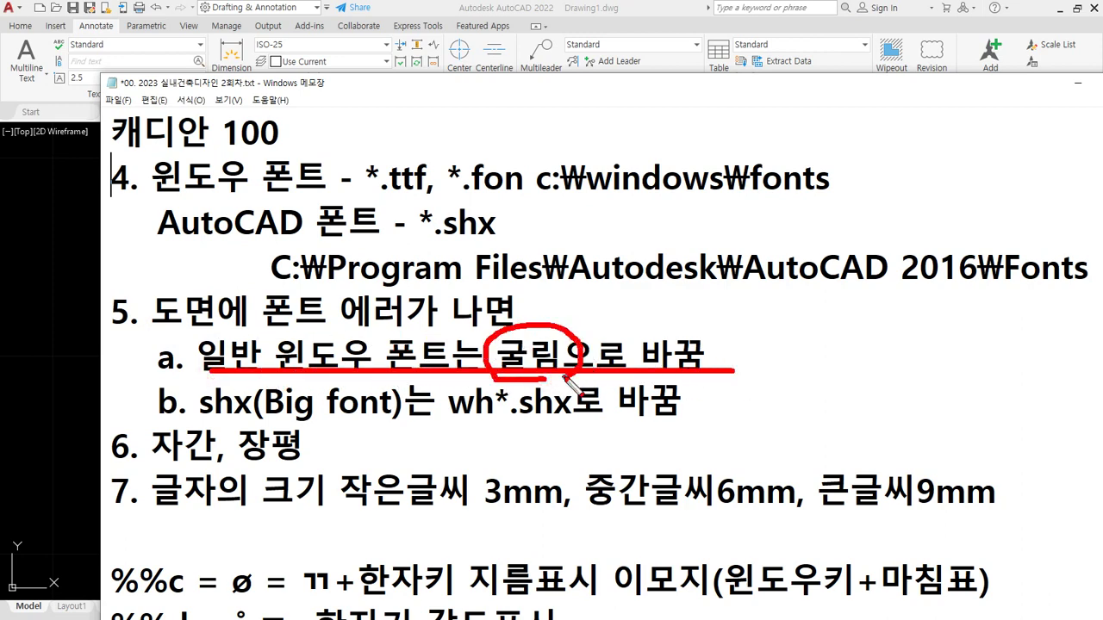
key(e)
Temporarily underline "shx(Big font)" and "wh*.shx" in line 5b and circle "wh"
drag(198, 420, 403, 415)
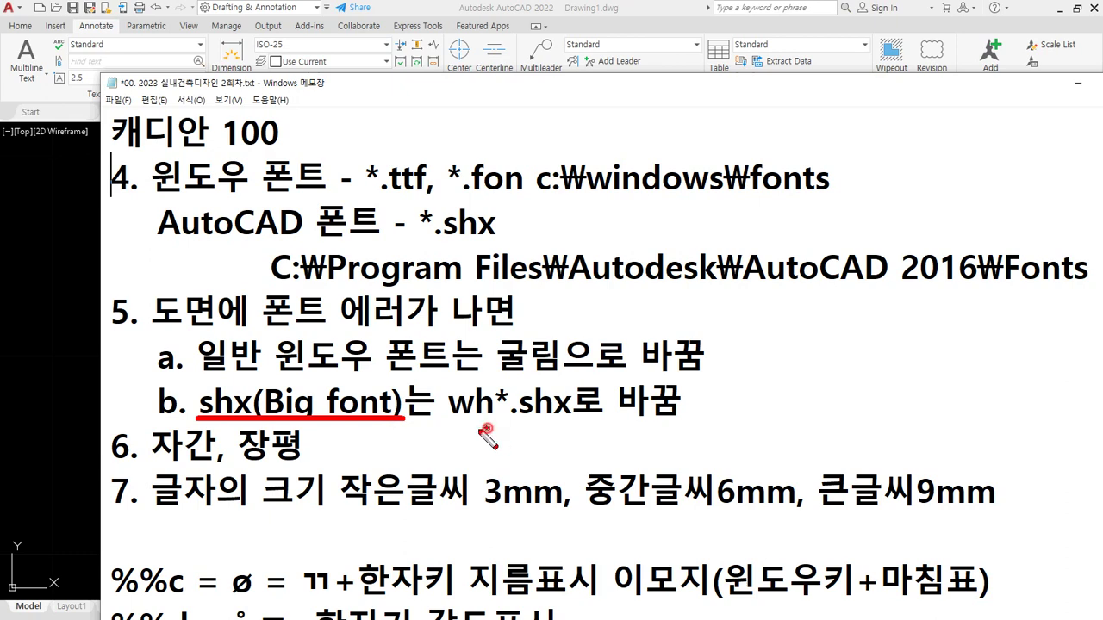
mouse_move(491, 427)
mouse_down()
mouse_move(442, 394)
mouse_move(514, 399)
mouse_move(507, 441)
mouse_move(472, 428)
mouse_move(564, 425)
mouse_up()
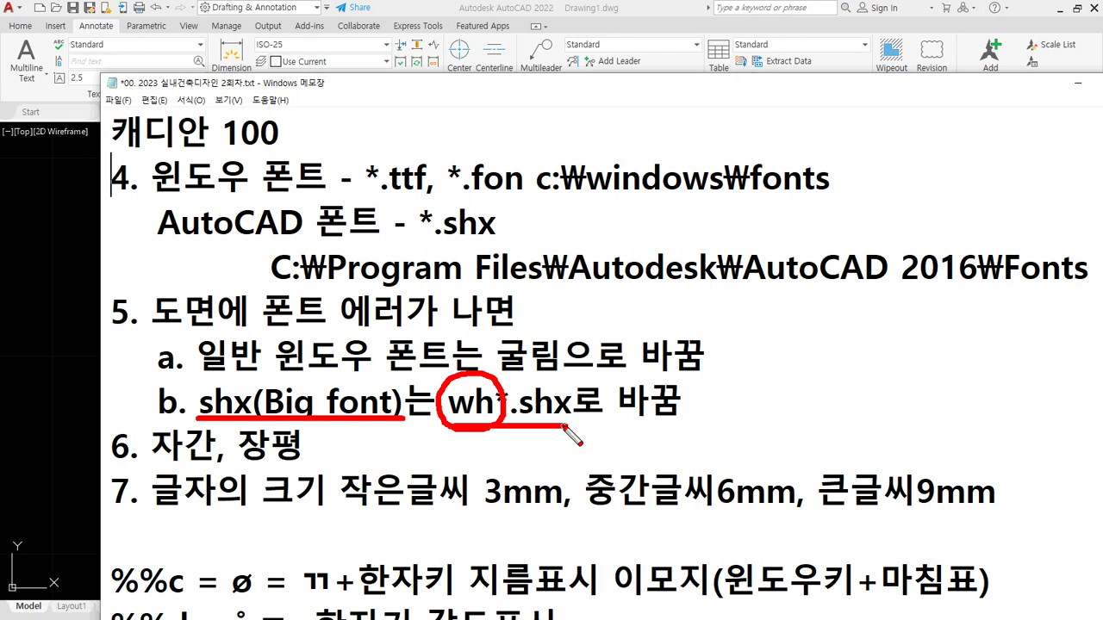
key(e)
Circle "굴림" in line 5a, clear the mark, and mark the big font replacement in line 5b again before leaving the screen pen
mouse_move(547, 386)
mouse_down()
mouse_move(515, 387)
mouse_move(569, 352)
mouse_move(545, 381)
mouse_up()
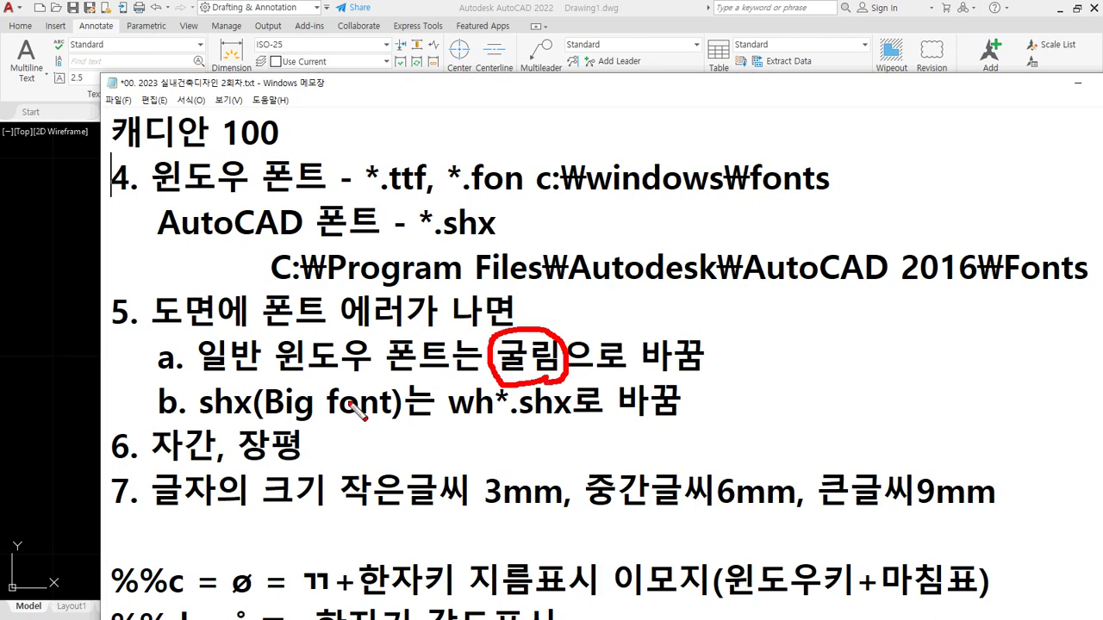
key(e)
drag(203, 421, 420, 424)
mouse_move(488, 424)
mouse_down()
mouse_move(437, 412)
mouse_move(508, 403)
mouse_move(480, 427)
mouse_move(592, 420)
mouse_up()
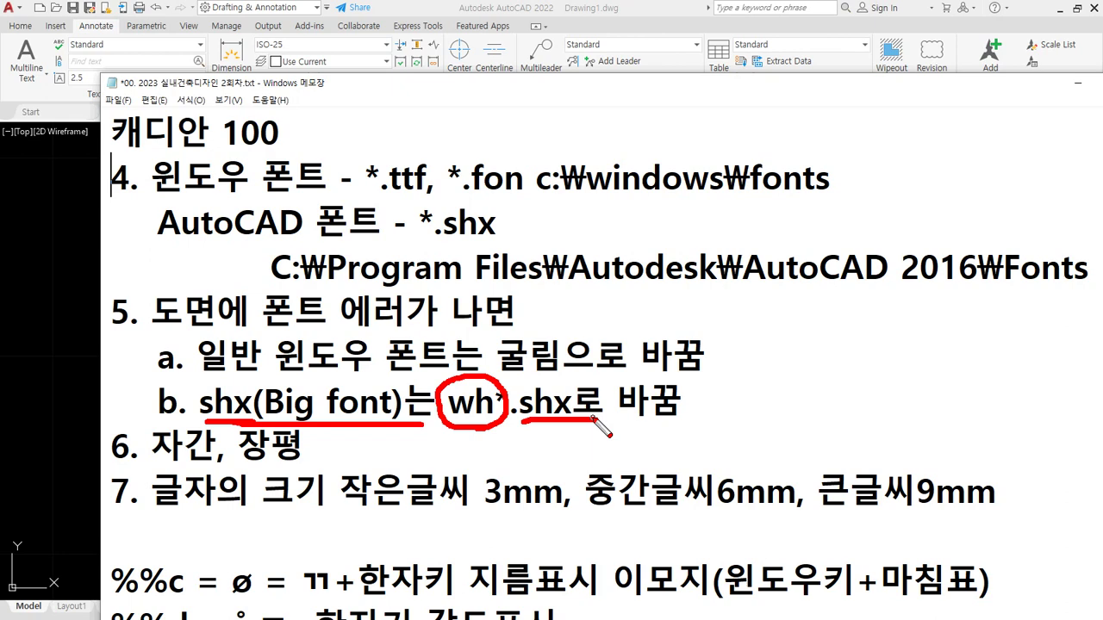
key(Escape)
Insert "1.5~" before 3mm in item 7 and highlight the 3, 6 and 9 size values
click(485, 496)
text(1.5~)
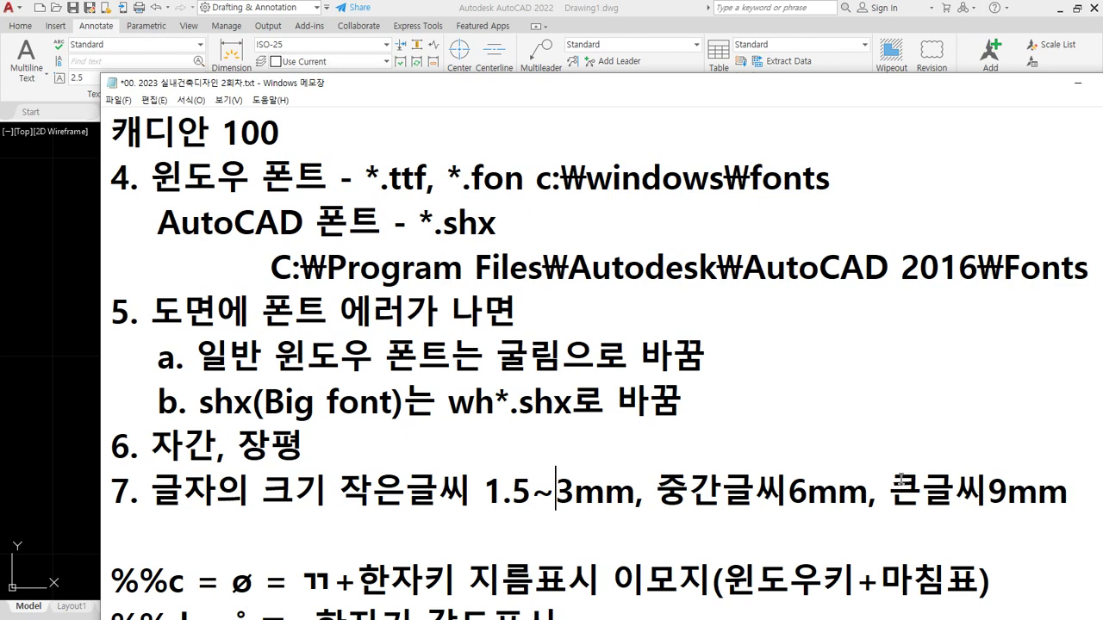
drag(571, 493, 559, 492)
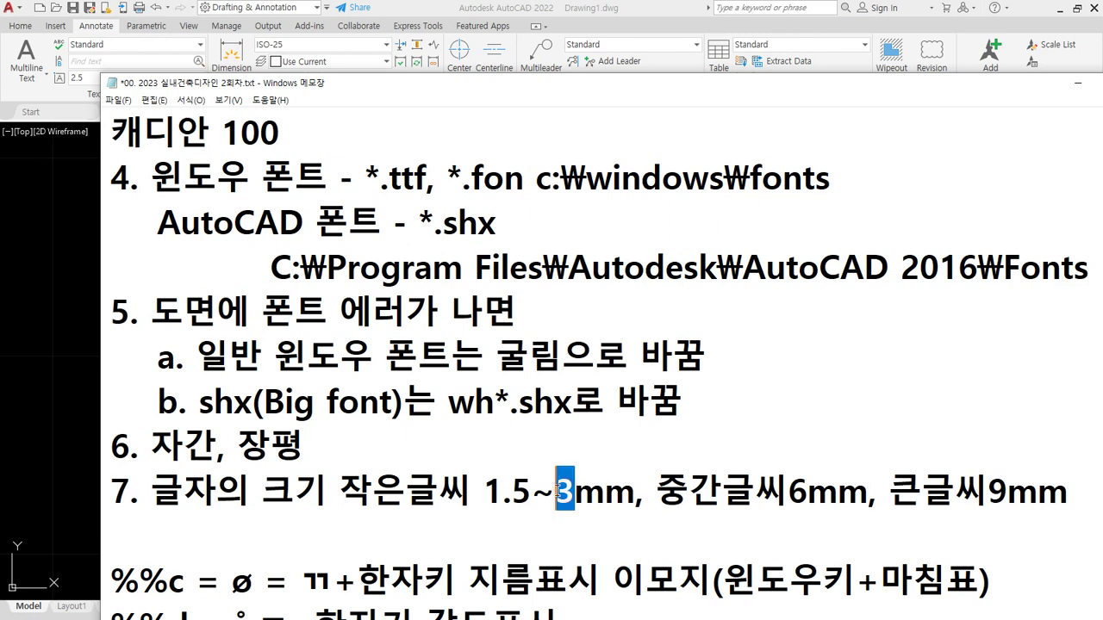
drag(806, 483, 790, 487)
click(989, 487)
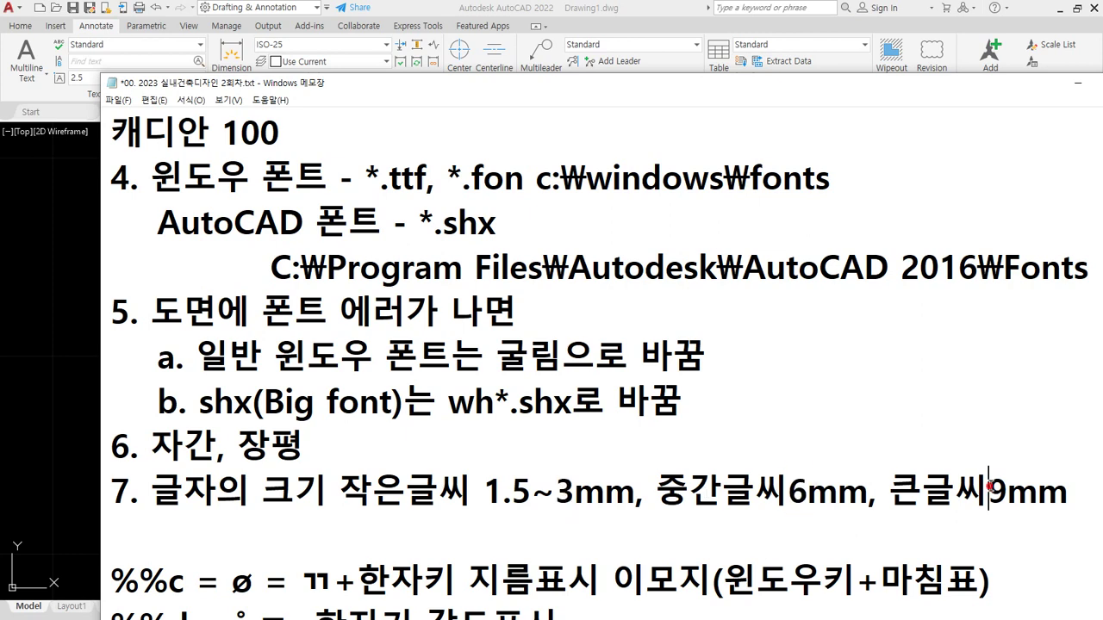
drag(989, 487, 1008, 487)
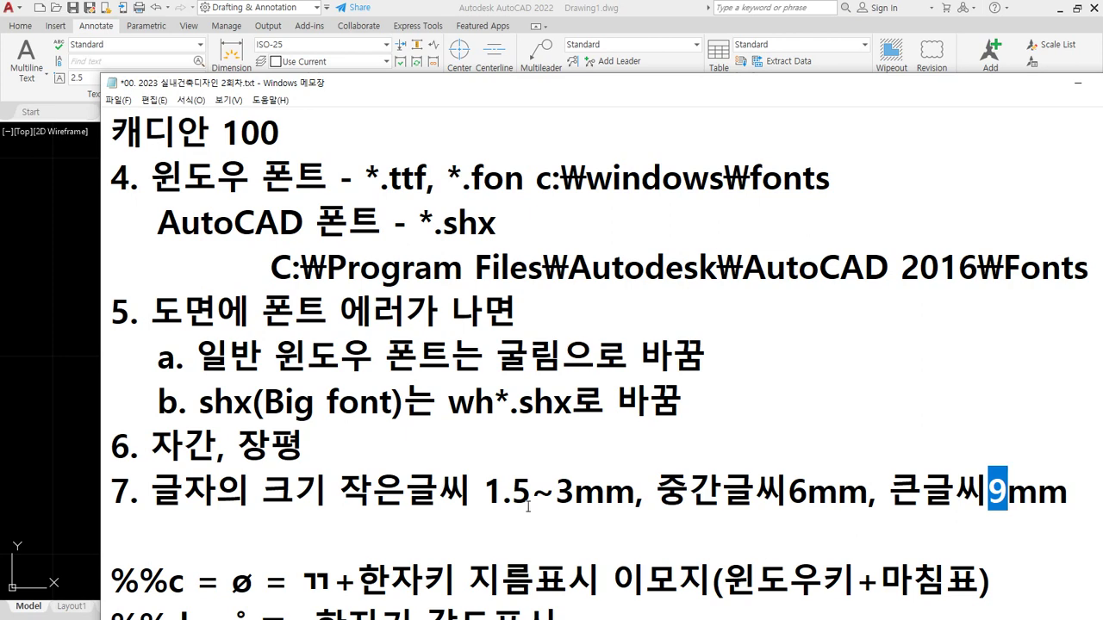
drag(575, 494, 556, 495)
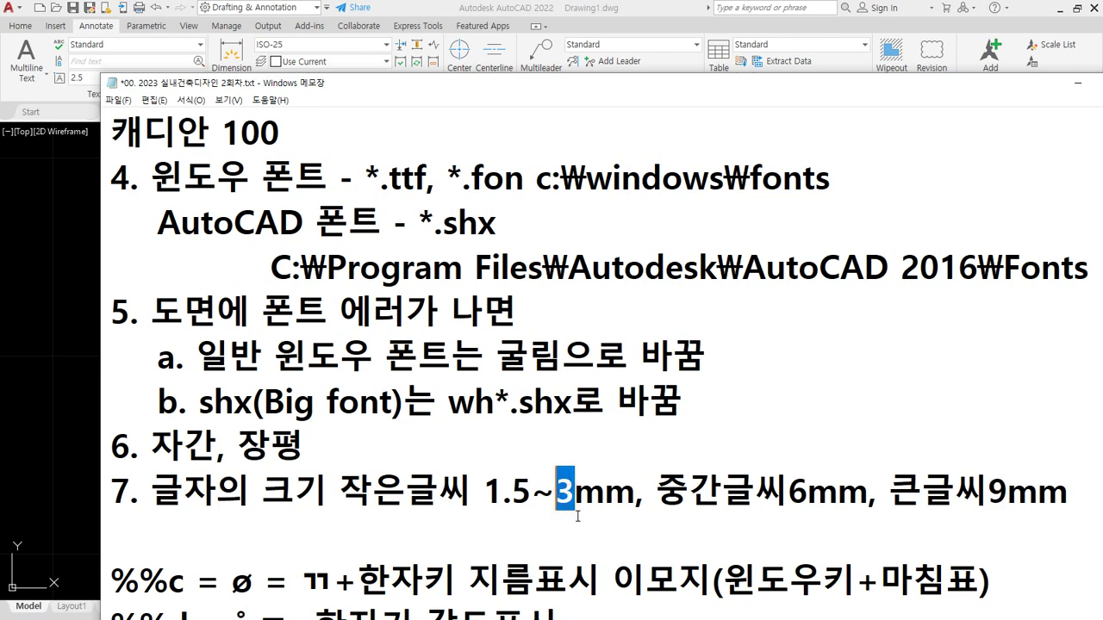
Insert "2mm" before "중간글씨" and "4mm" before "큰글씨" in item 7
click(652, 495)
text(2)
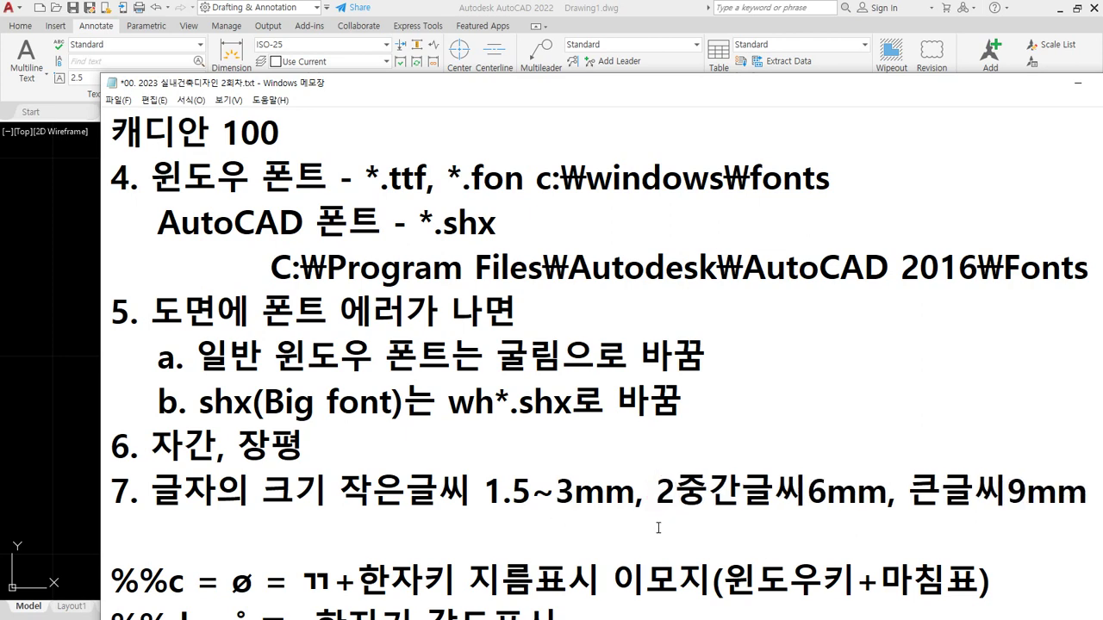
text(ㅡㅡ)
key(BackSpace)
key(BackSpace)
text(mm)
click(987, 495)
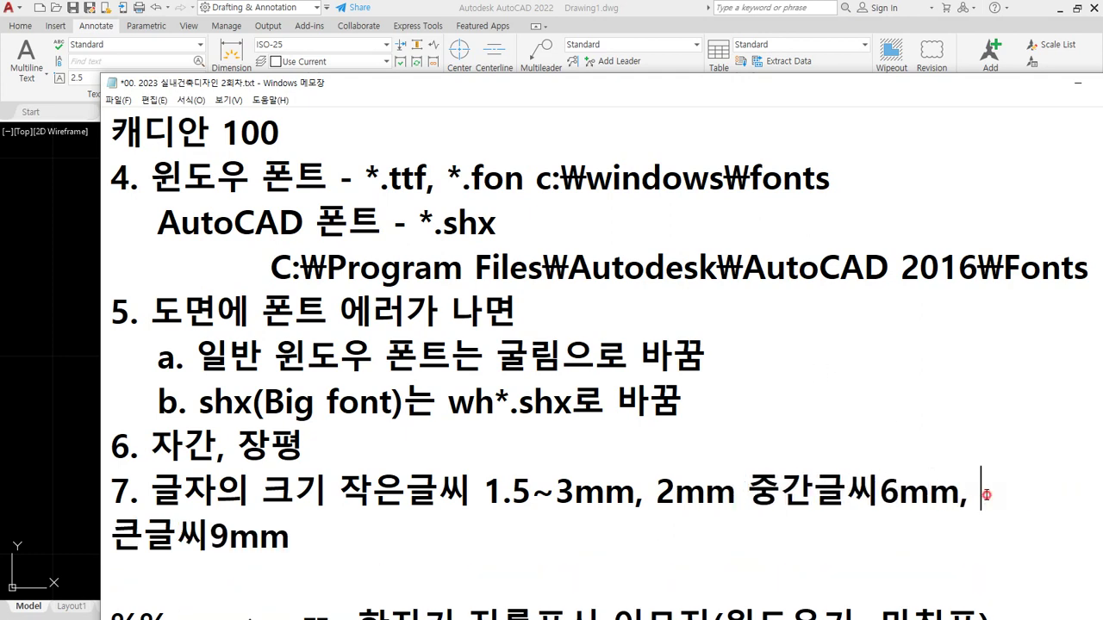
text(4mm)
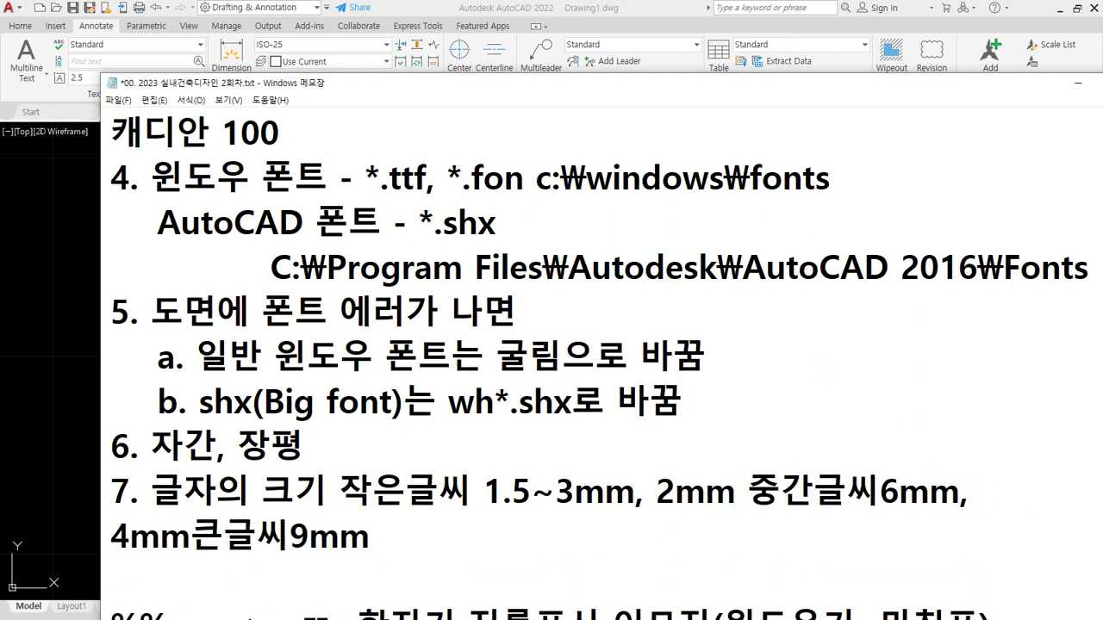
click(437, 523)
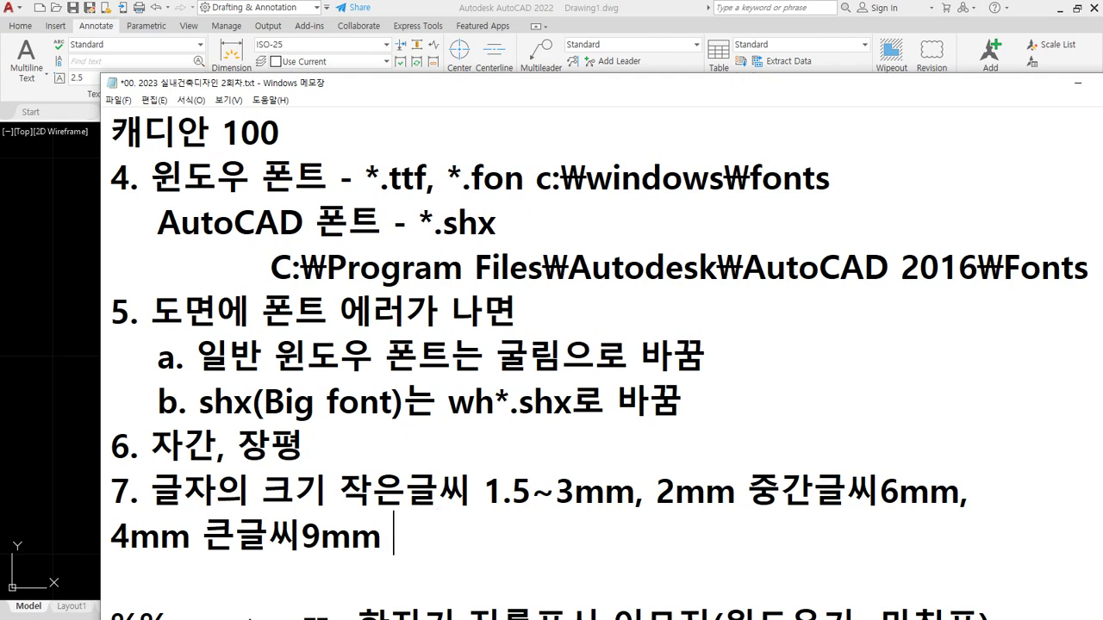
text(6mm)
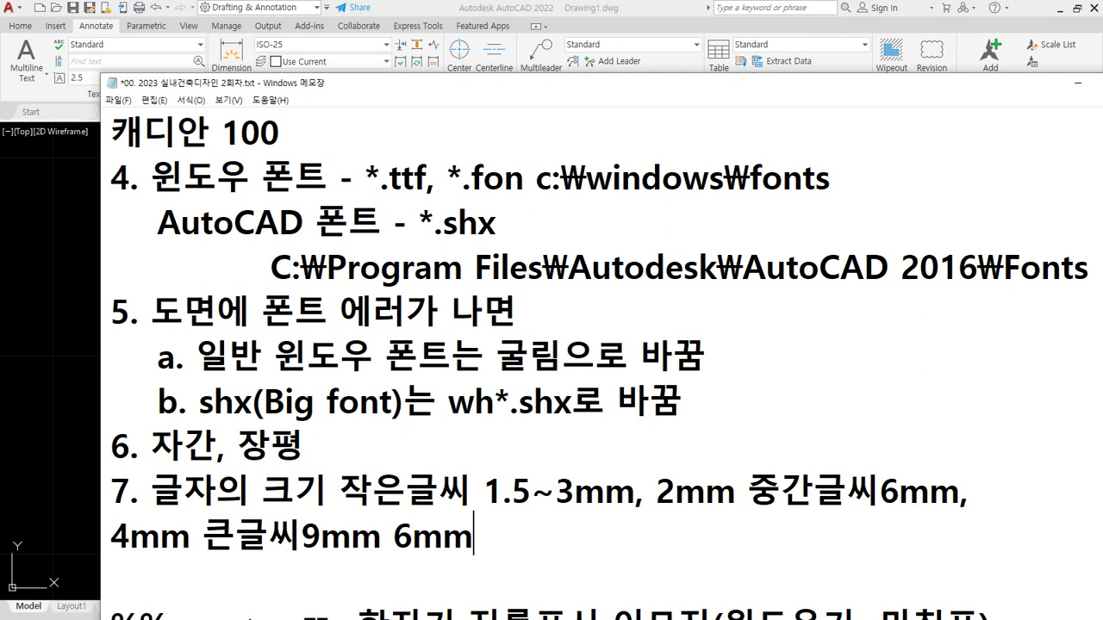
key(BackSpace)
key(BackSpace)
key(BackSpace)
key(BackSpace)
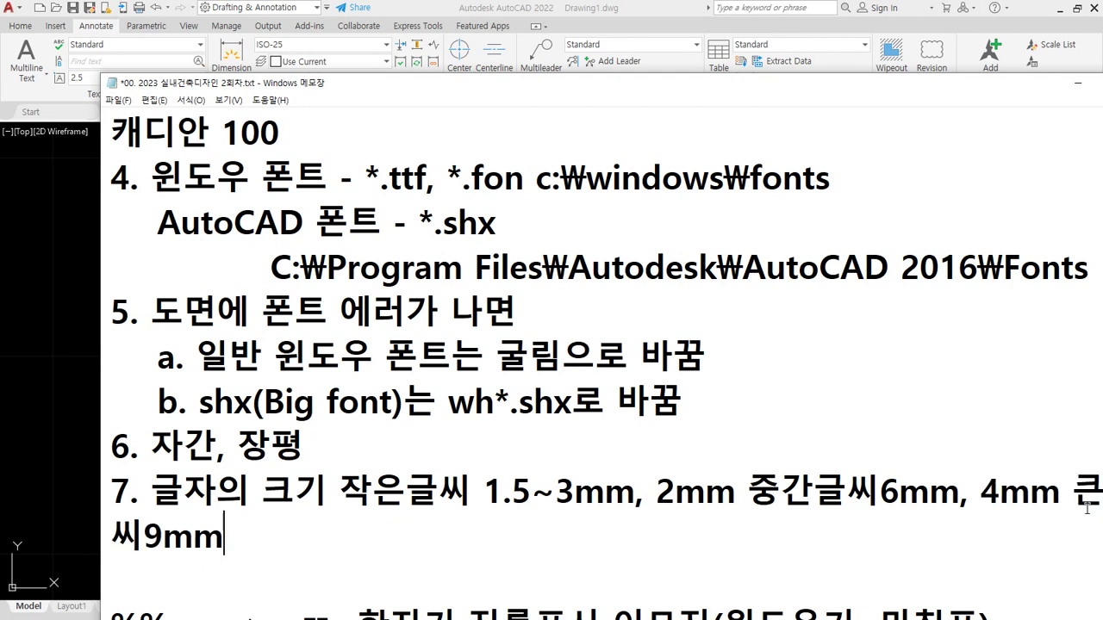
Remove the added "4mm" and "2mm" with their commas from item 7 and highlight the 1.5 size value
drag(1074, 492, 963, 492)
key(BackSpace)
key(BackSpace)
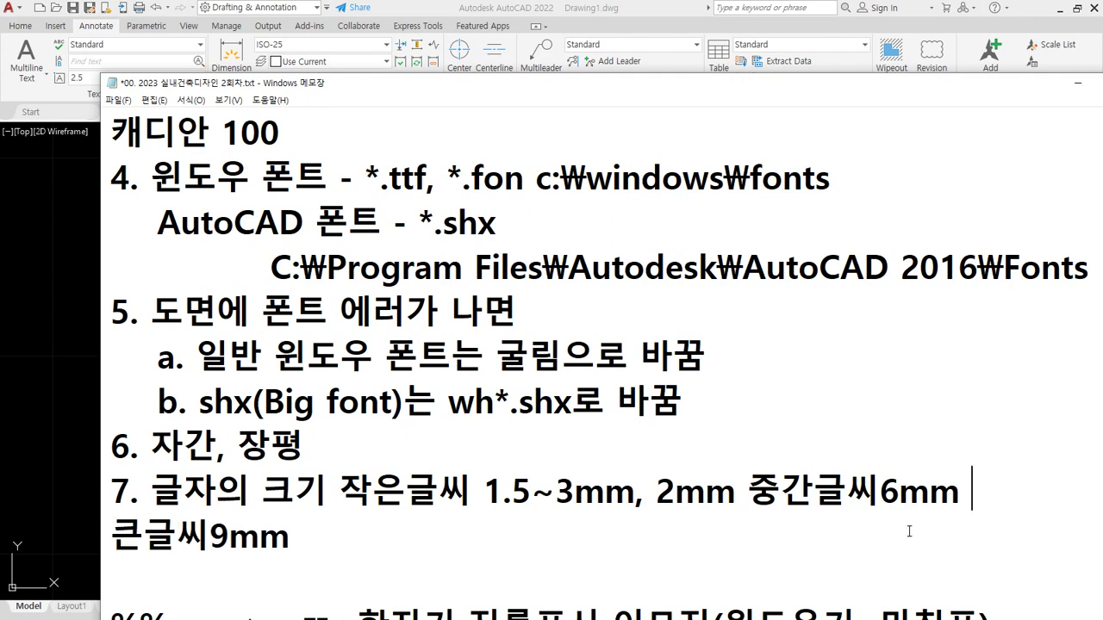
drag(748, 493, 635, 494)
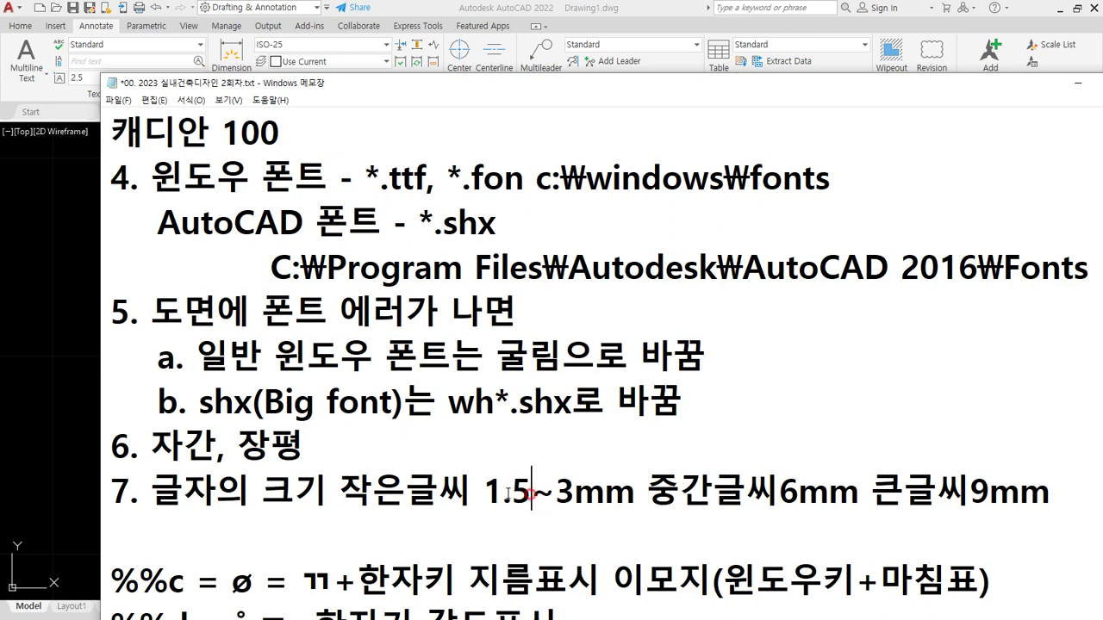
drag(531, 492, 484, 493)
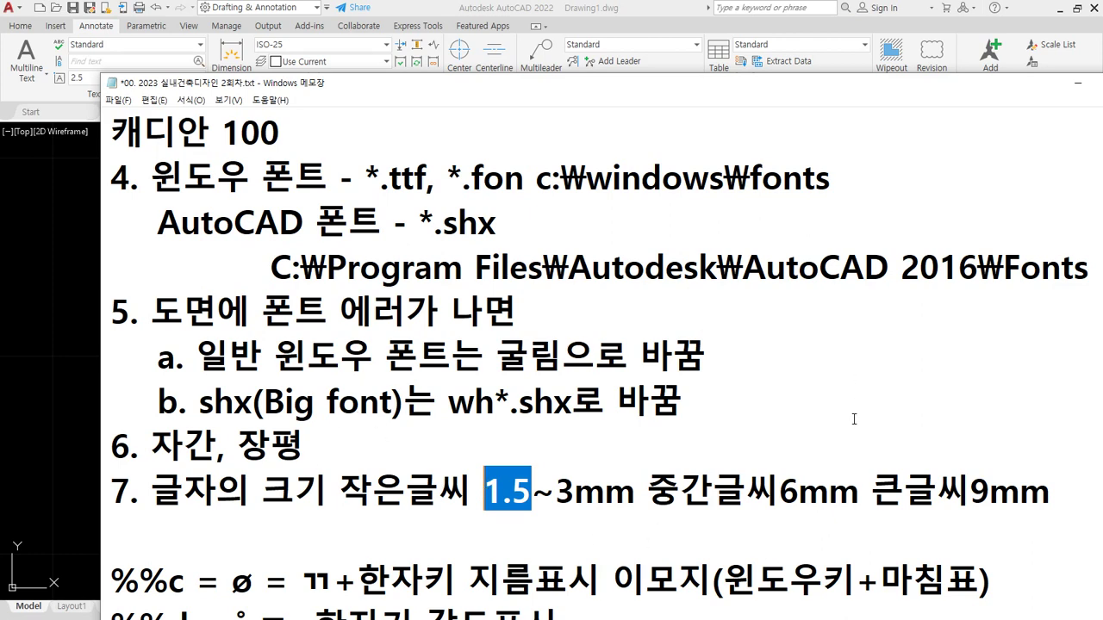
Temporarily underline the line "STyle (글꼴 유형 정의 ST)" in the notes and leave the screen pen
scroll(603, 327, up, 5)
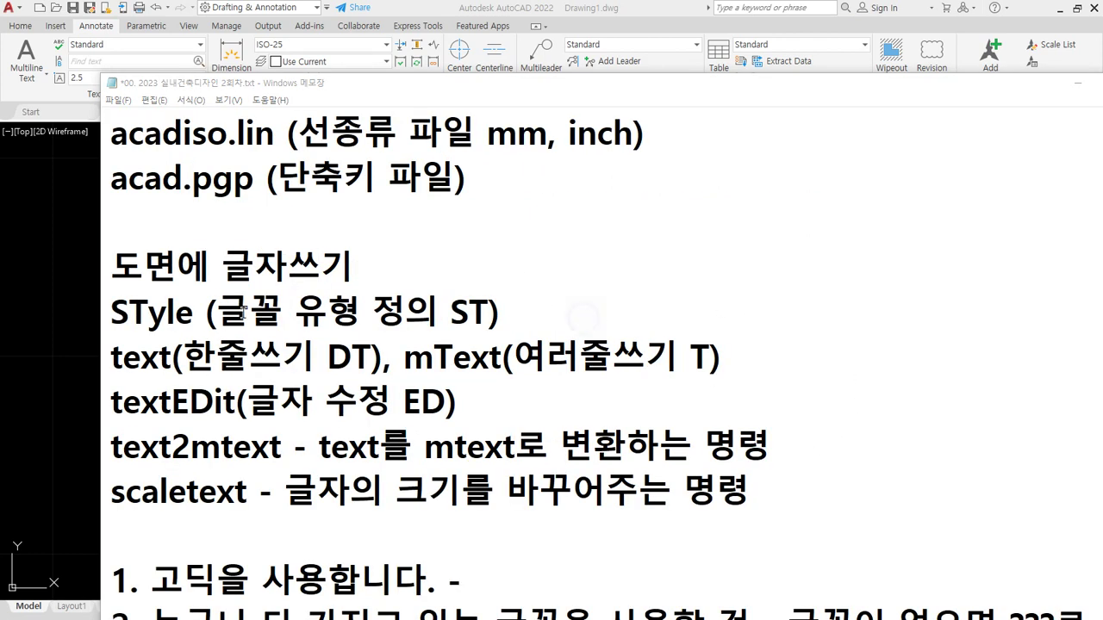
drag(104, 330, 503, 331)
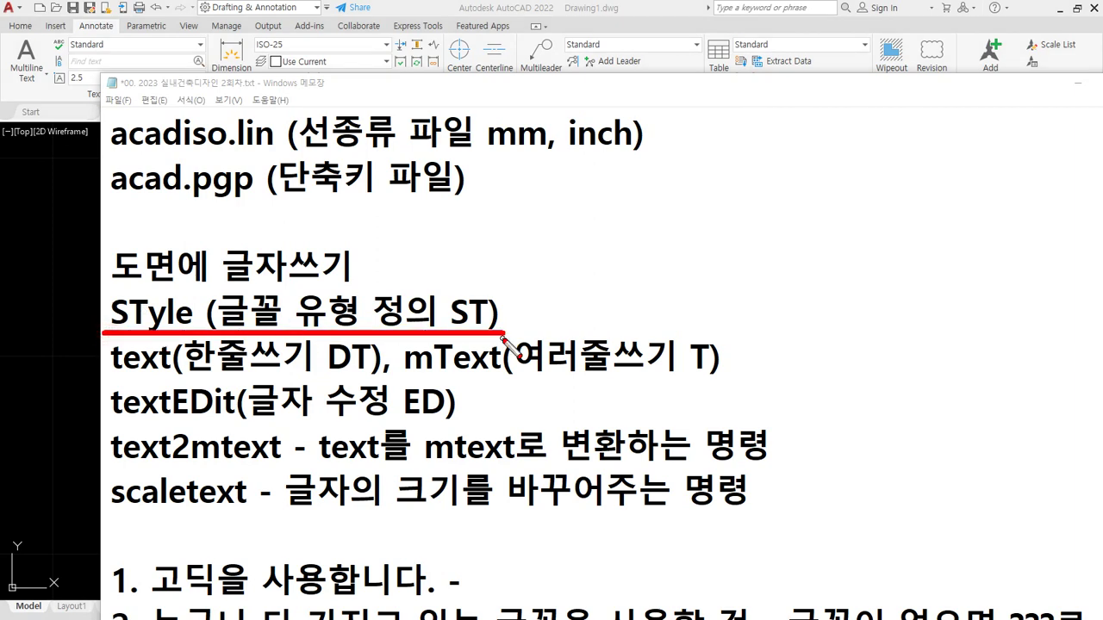
drag(412, 343, 105, 340)
key(Escape)
Switch to AutoCAD and zoom Drawing1 to its extents
click(46, 263)
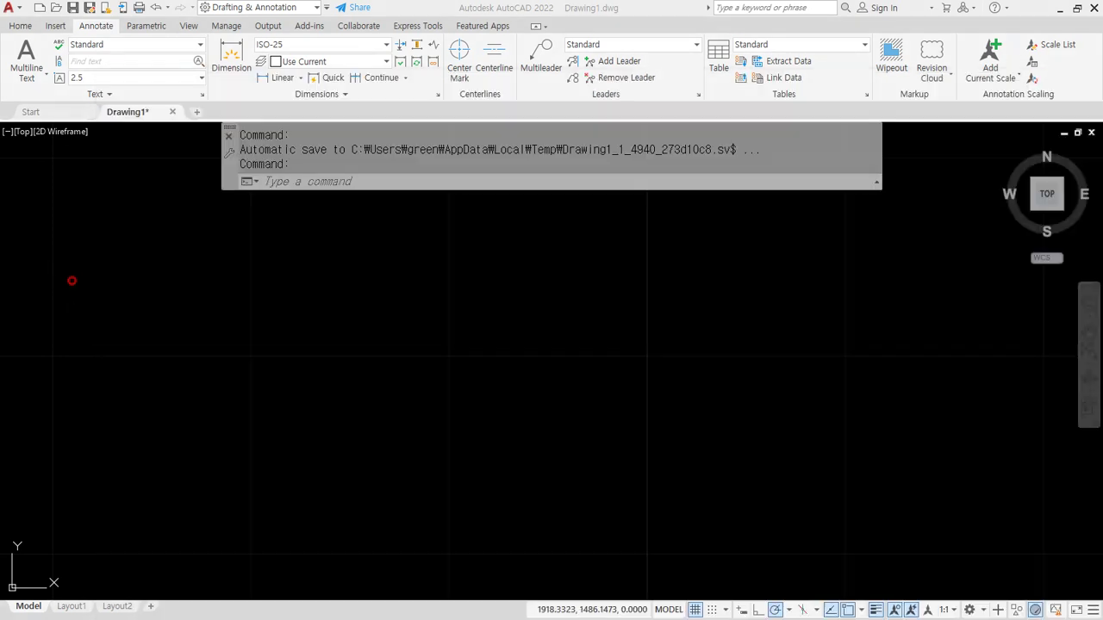
middle_click(428, 420)
middle_click(427, 419)
text(St)
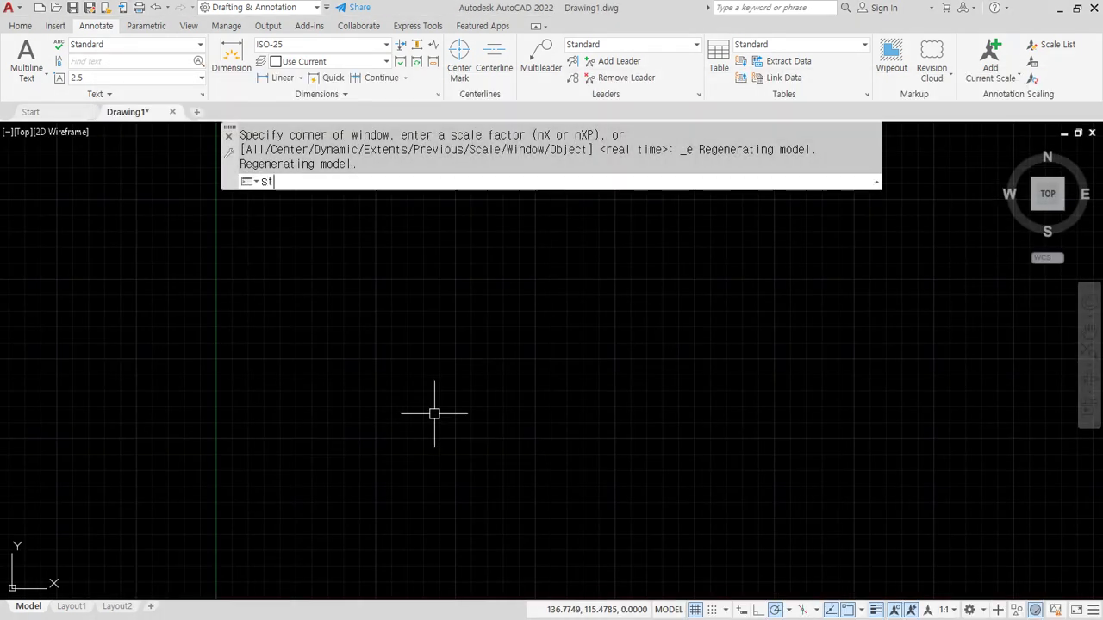
key(Escape)
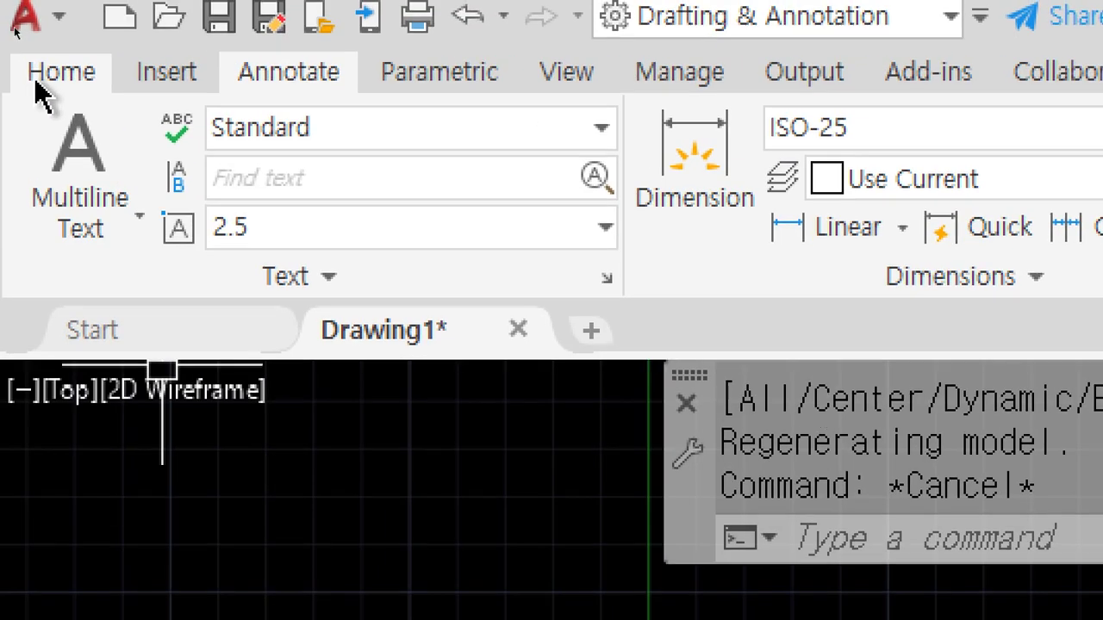
Examine the multiline and single-line text choices among the general annotation tools
click(35, 55)
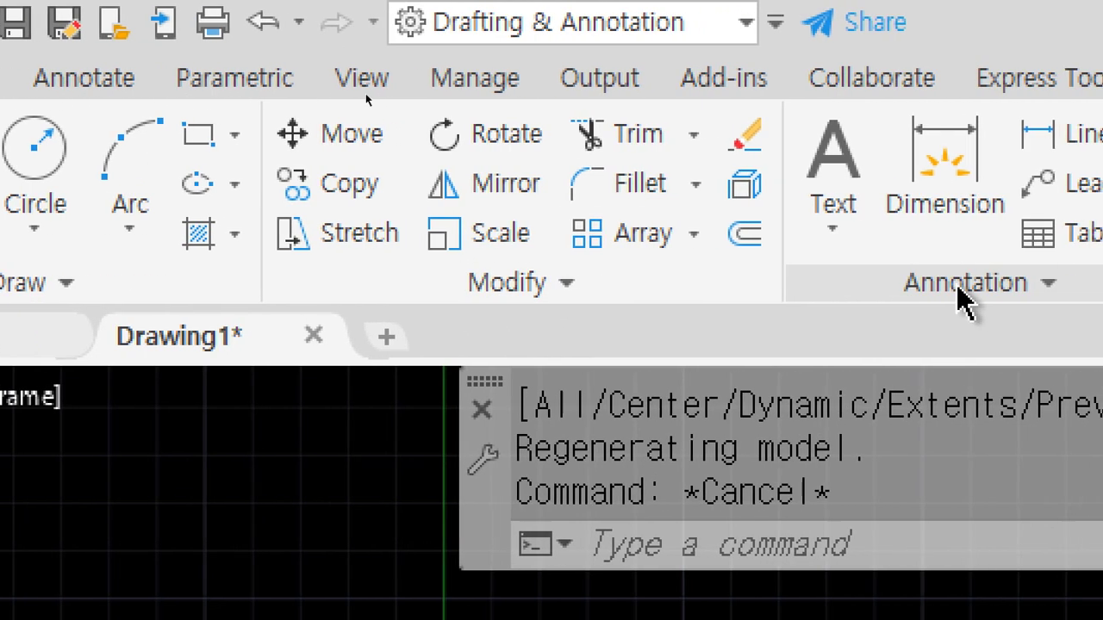
click(838, 241)
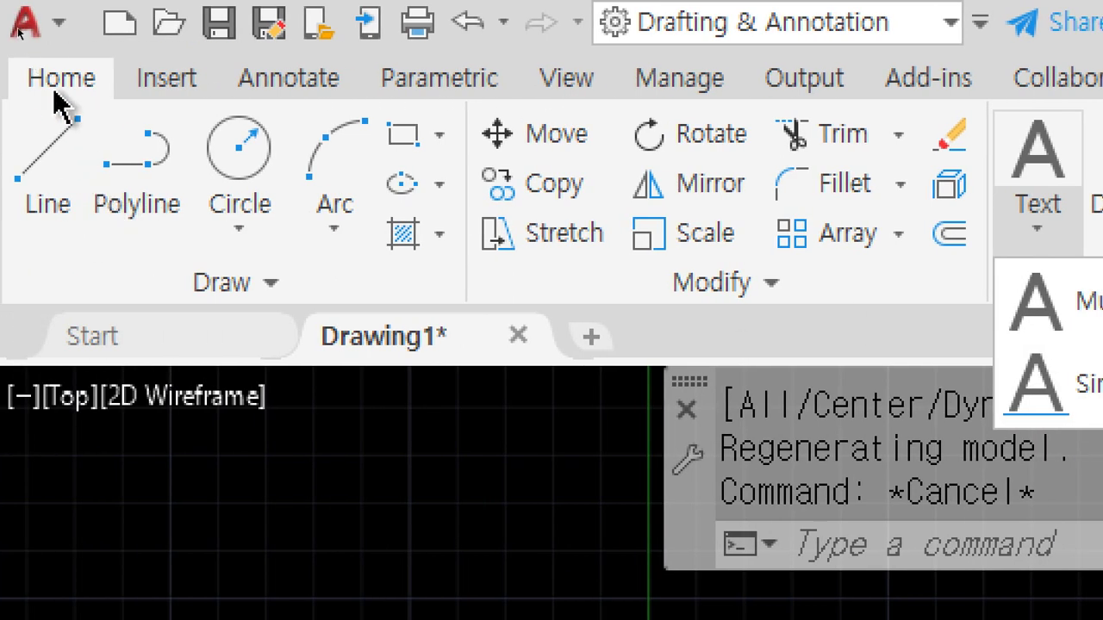
click(54, 87)
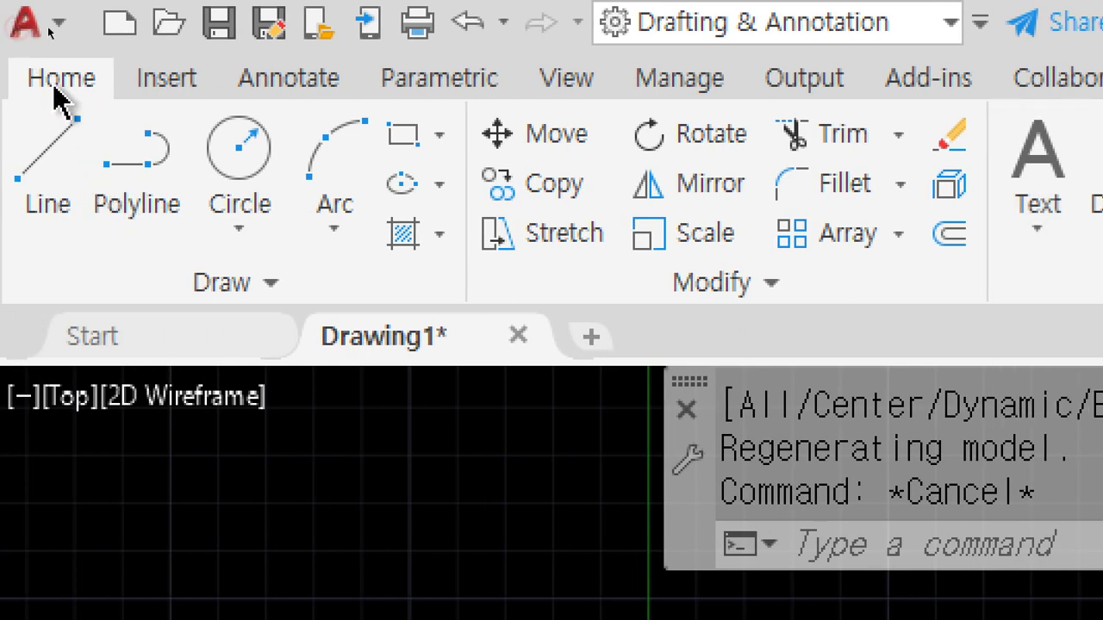
Examine the full set of dedicated text annotation tools, including text scaling, the layer choice and the text type choices
click(312, 93)
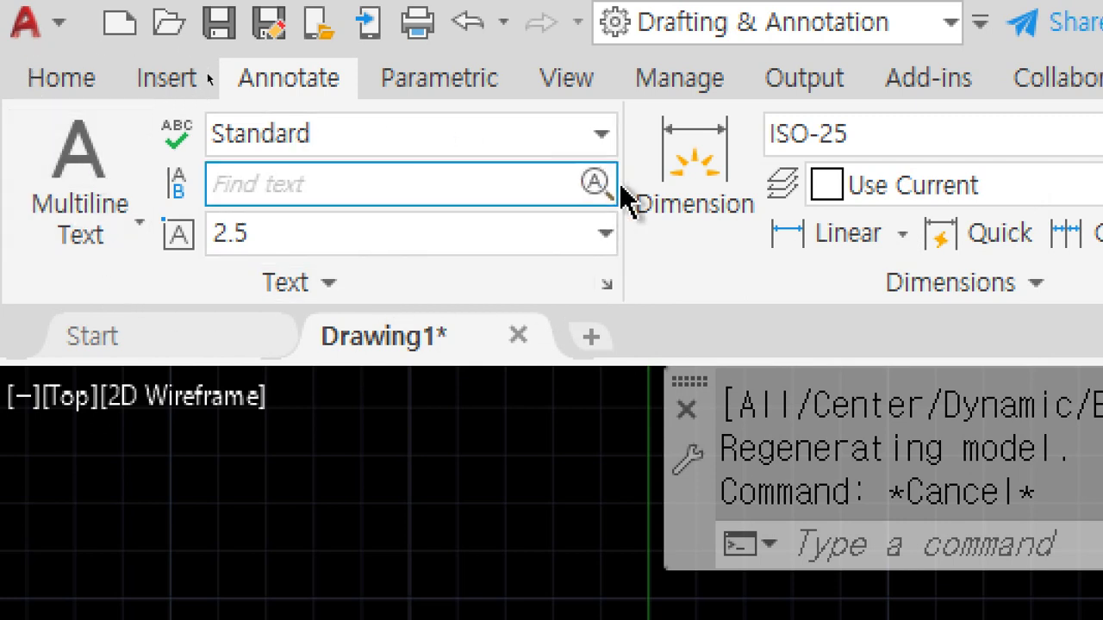
click(349, 286)
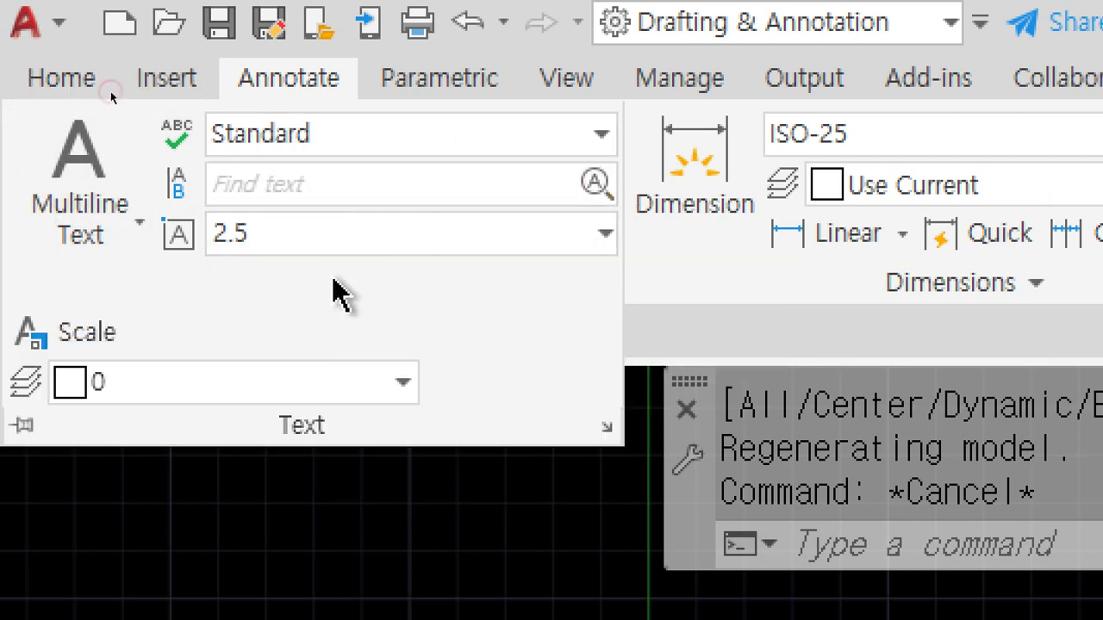
click(23, 424)
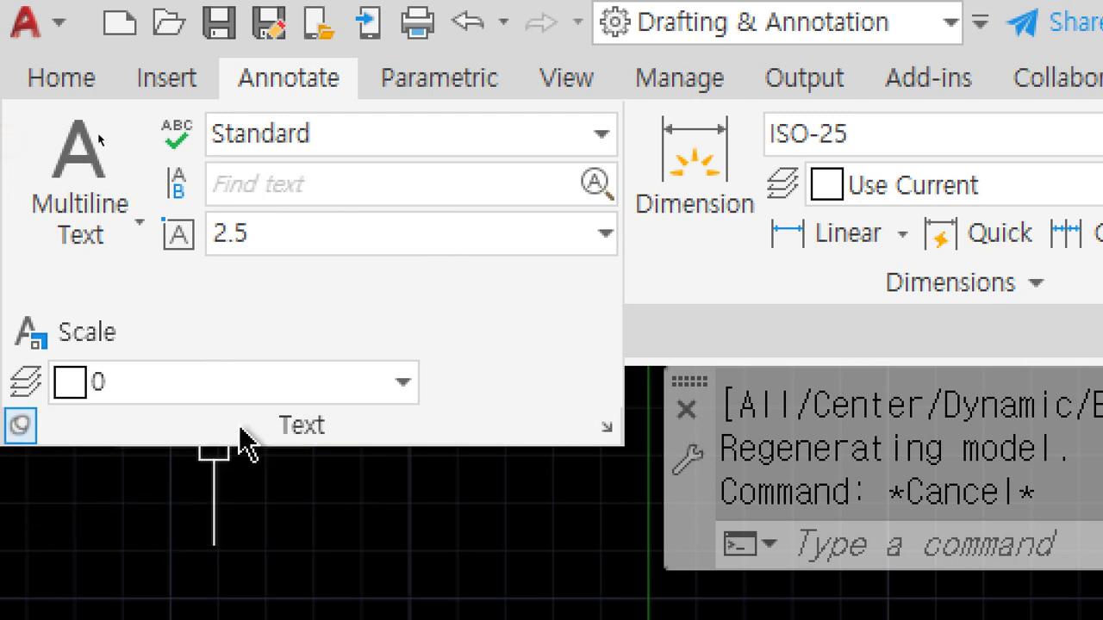
click(388, 383)
click(387, 383)
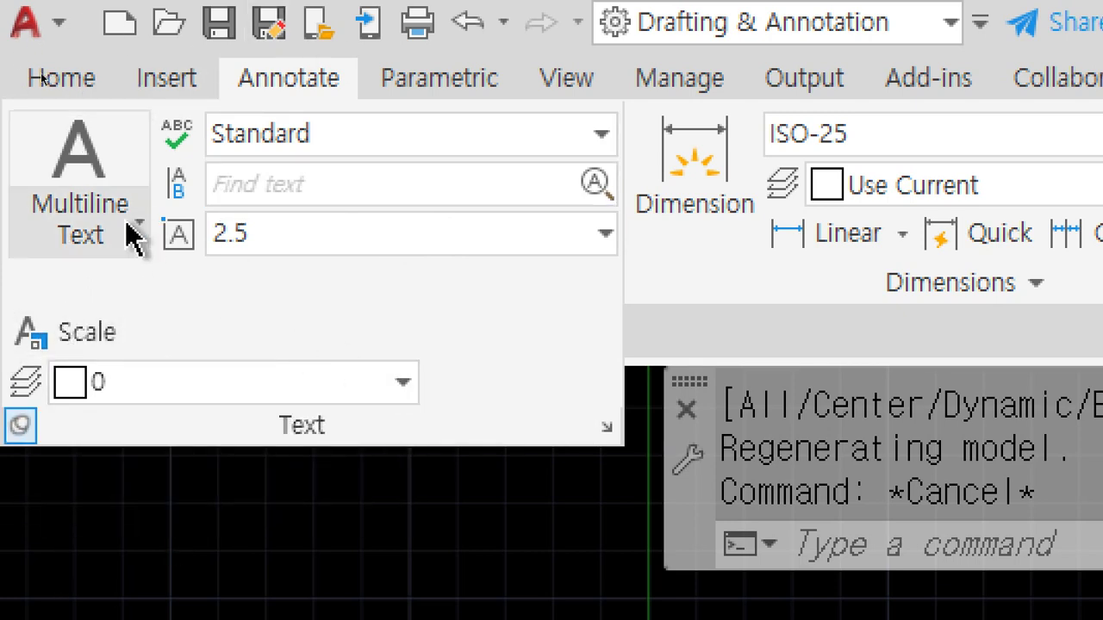
click(125, 224)
click(125, 224)
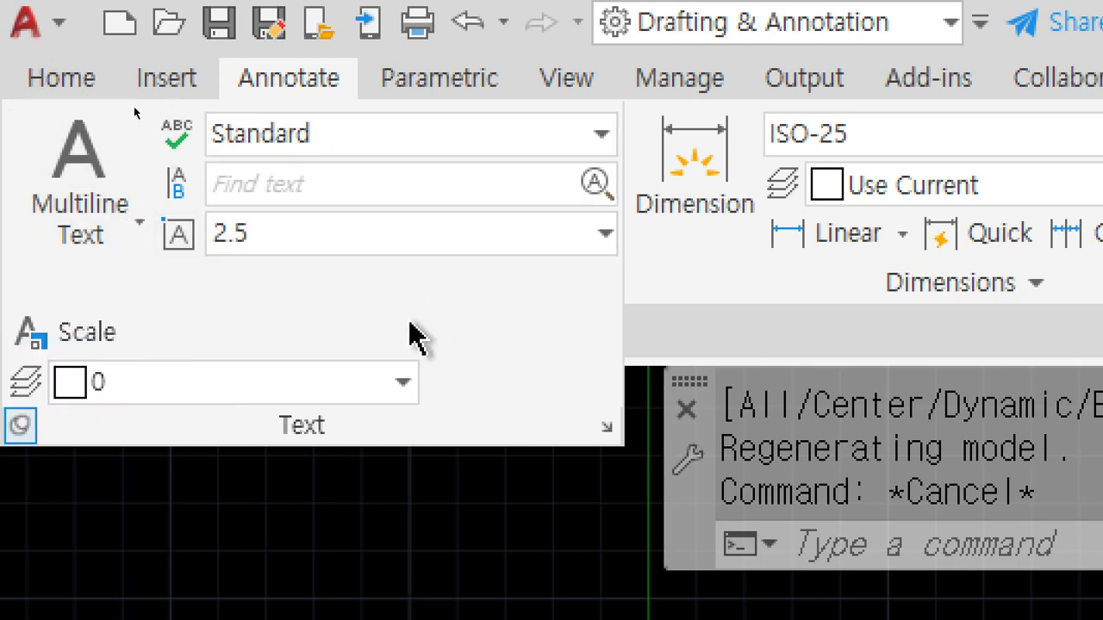
Open the Text Style dialog from the text annotation tools and close it without changes
click(69, 92)
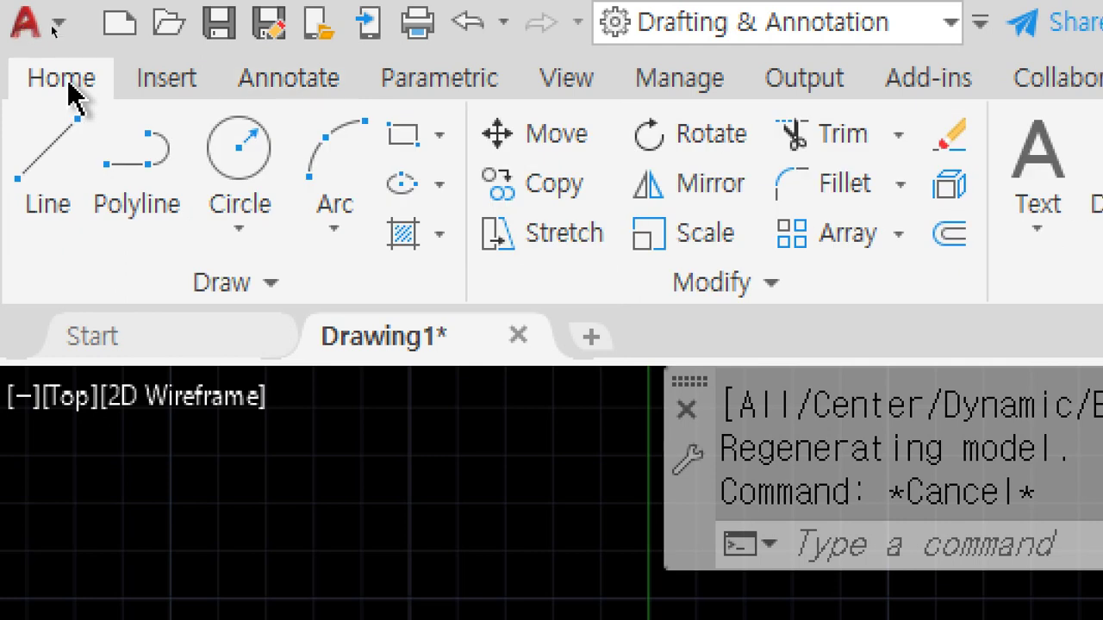
click(291, 82)
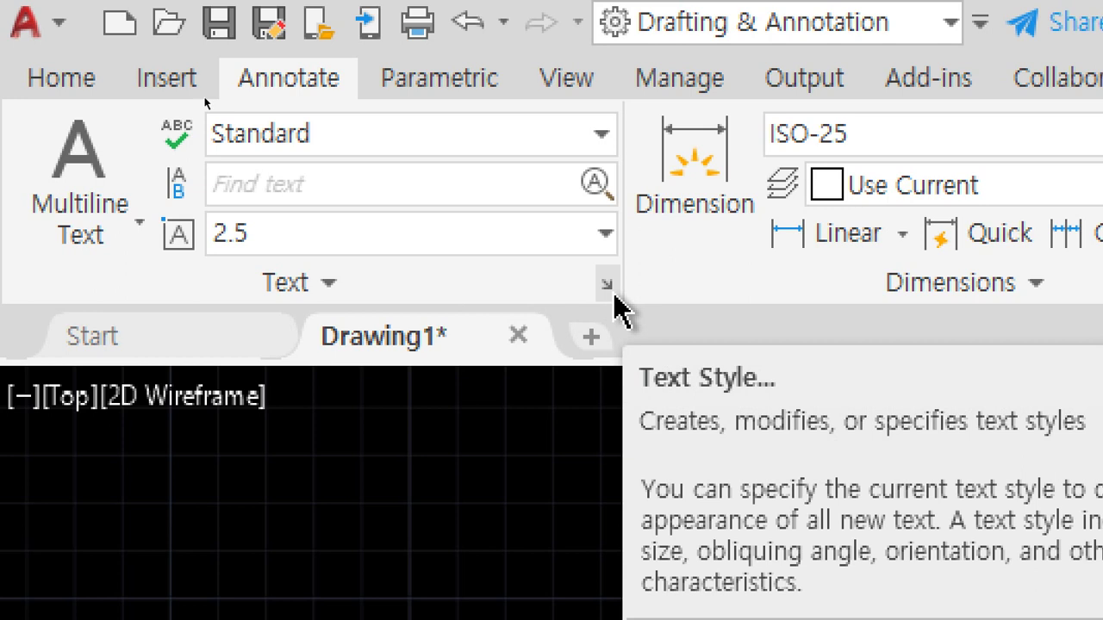
click(615, 295)
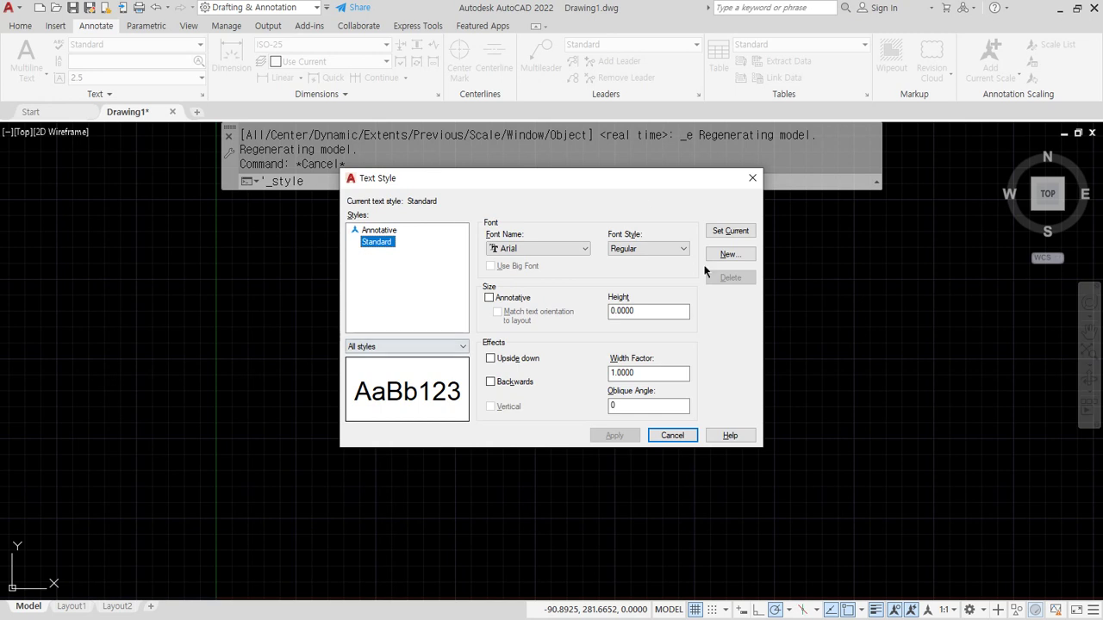
key(Escape)
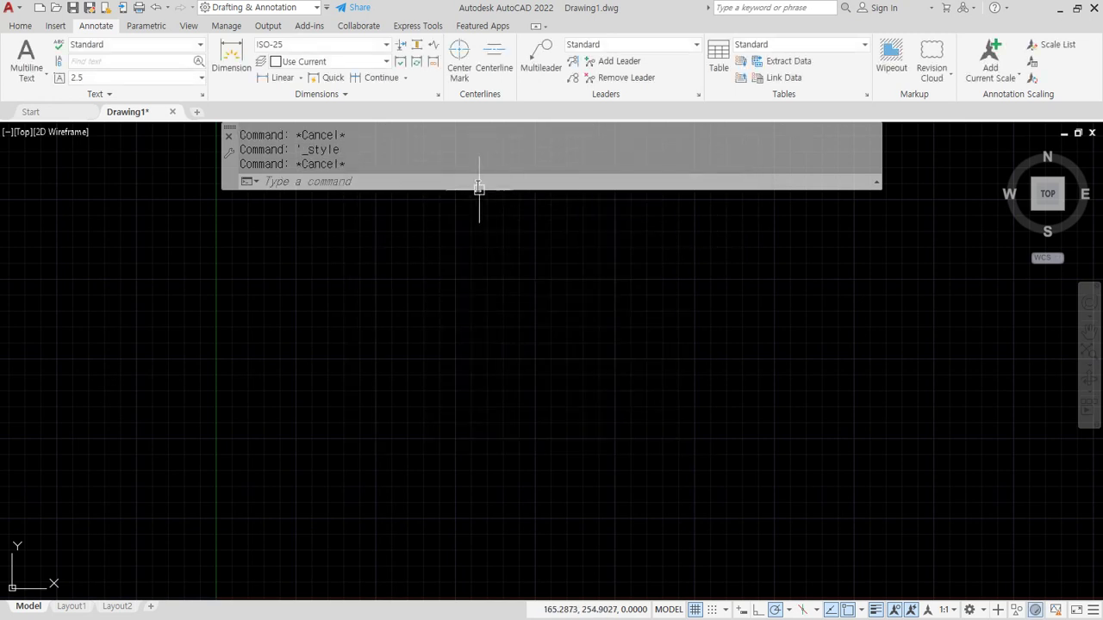
Create a new text style named HG with the STYLE command and select it in the styles list
text(st)
key(Return)
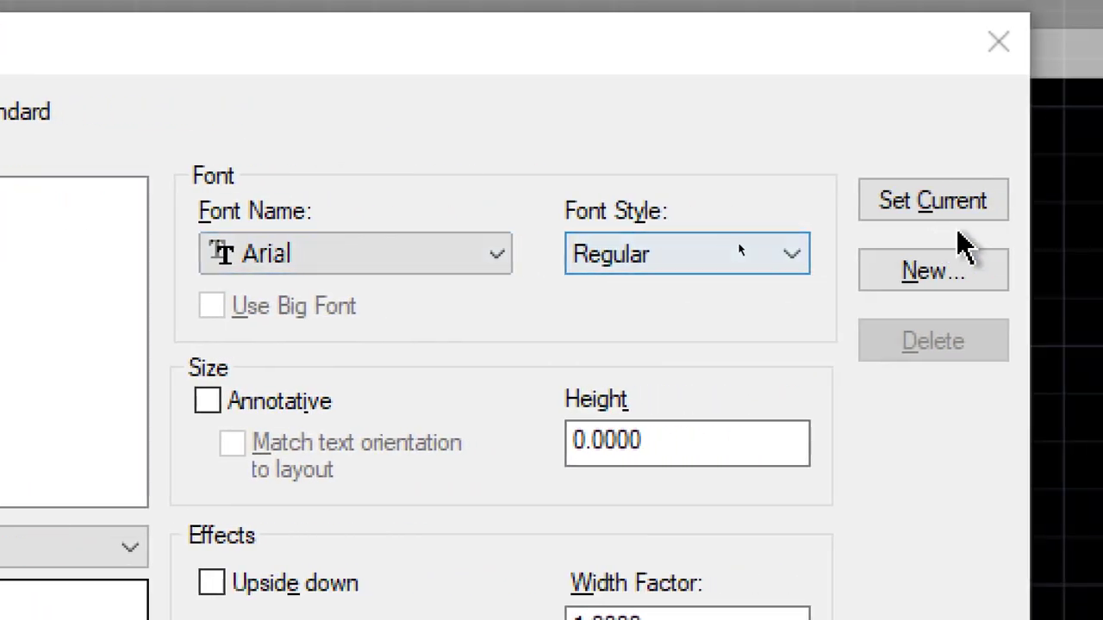
click(942, 278)
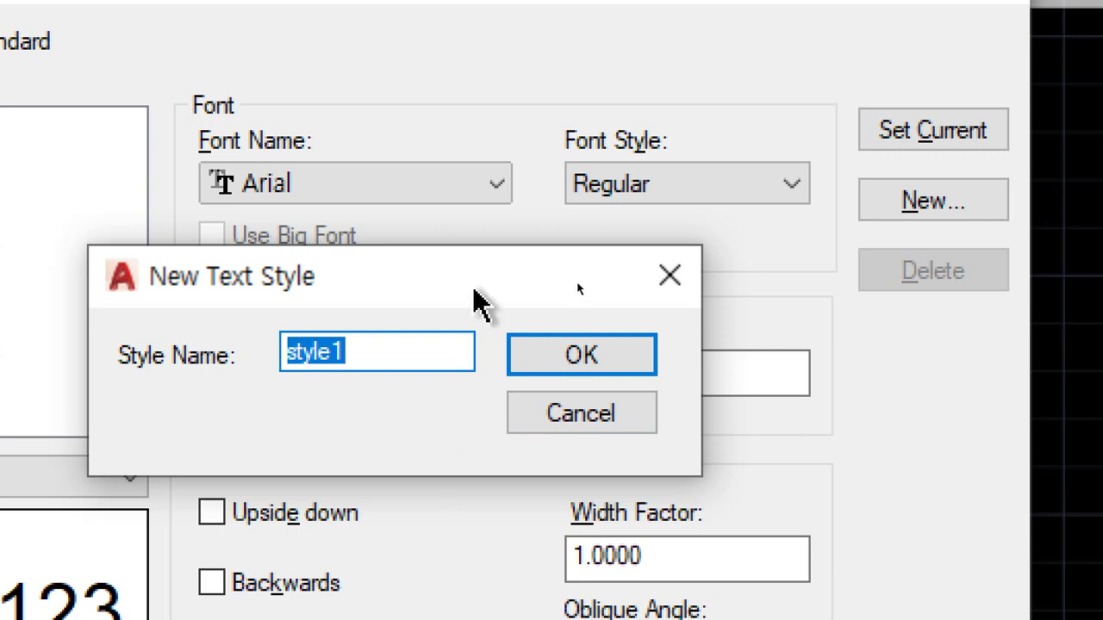
text(HG)
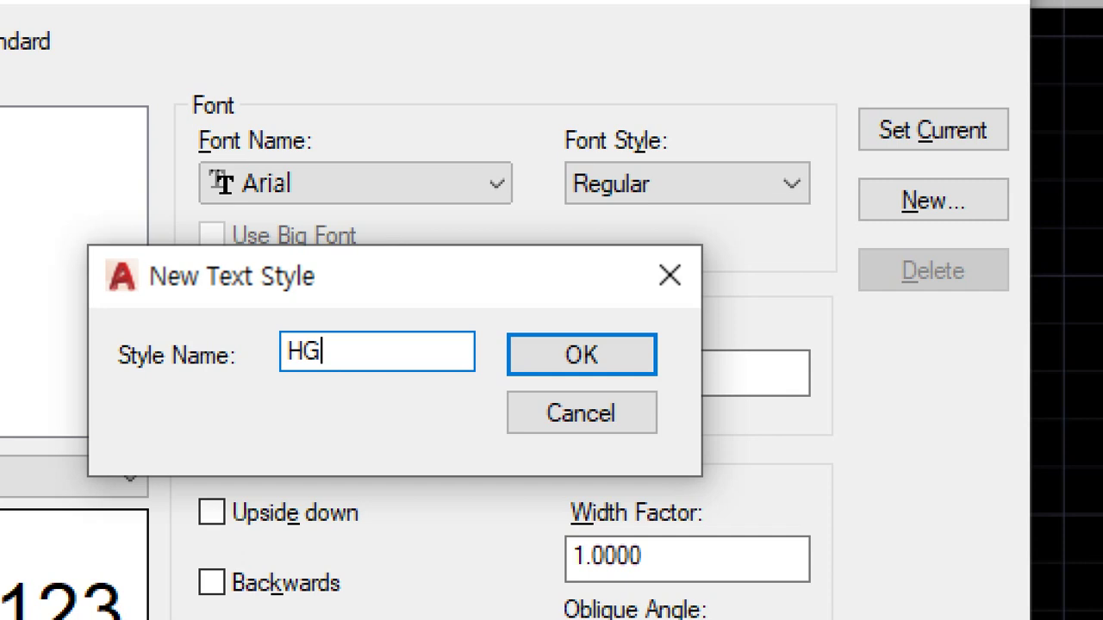
click(545, 355)
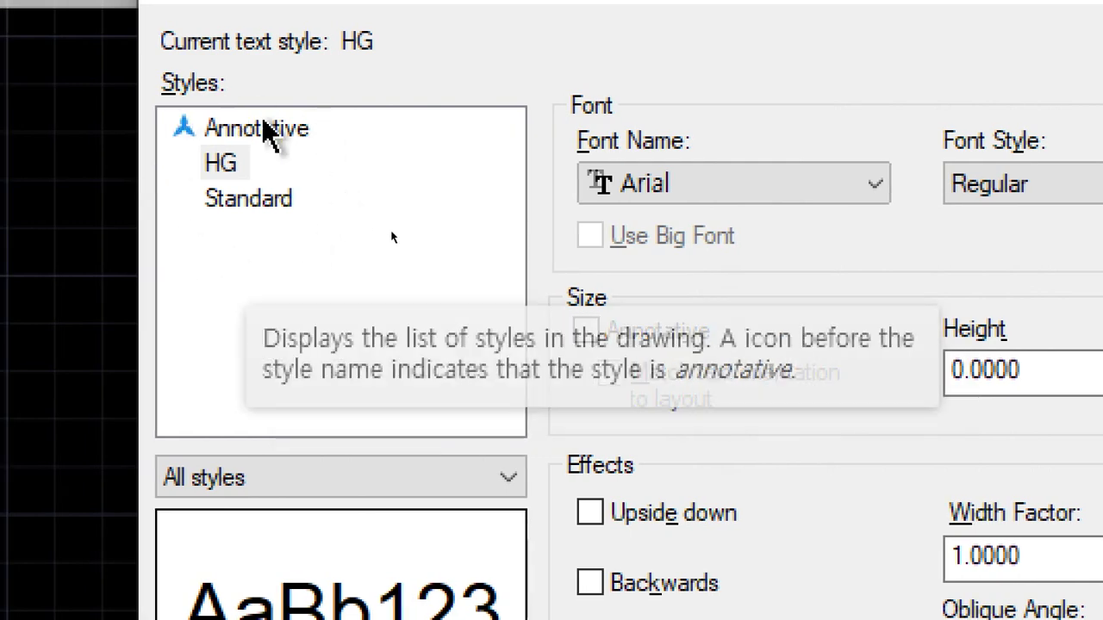
click(244, 169)
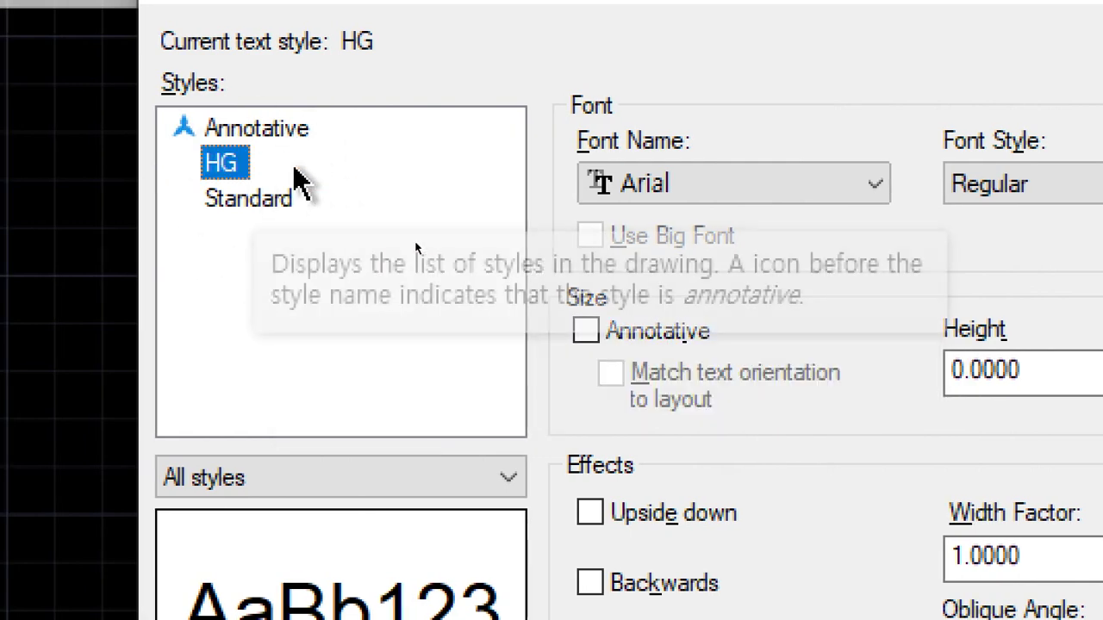
Browse the available fonts and set the HG text style's font to 나눔고딕
click(849, 184)
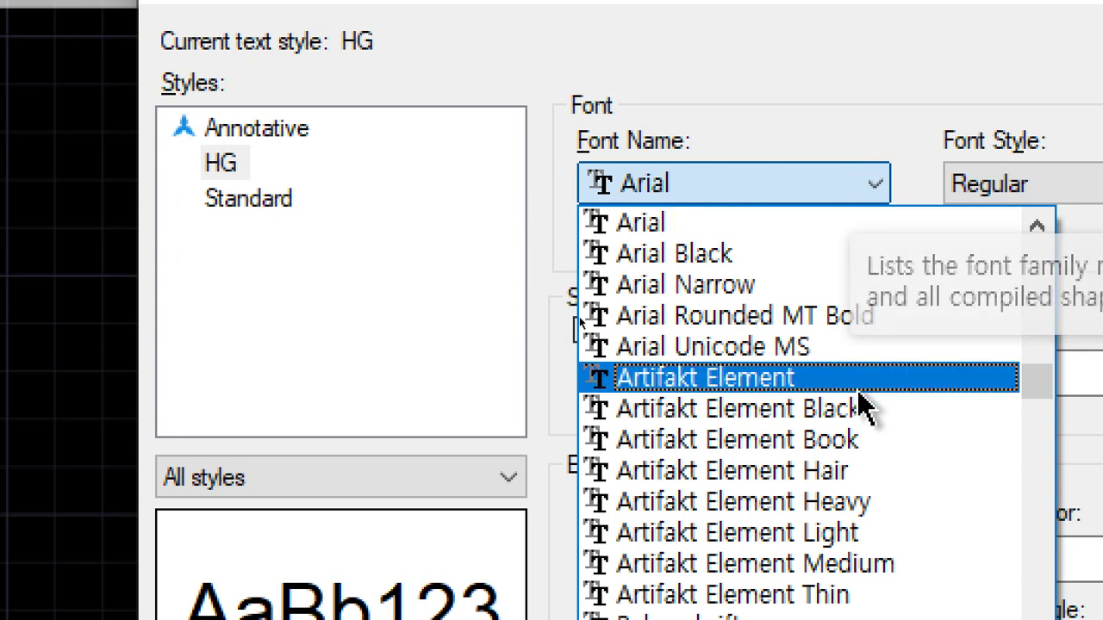
scroll(861, 409, up, 4)
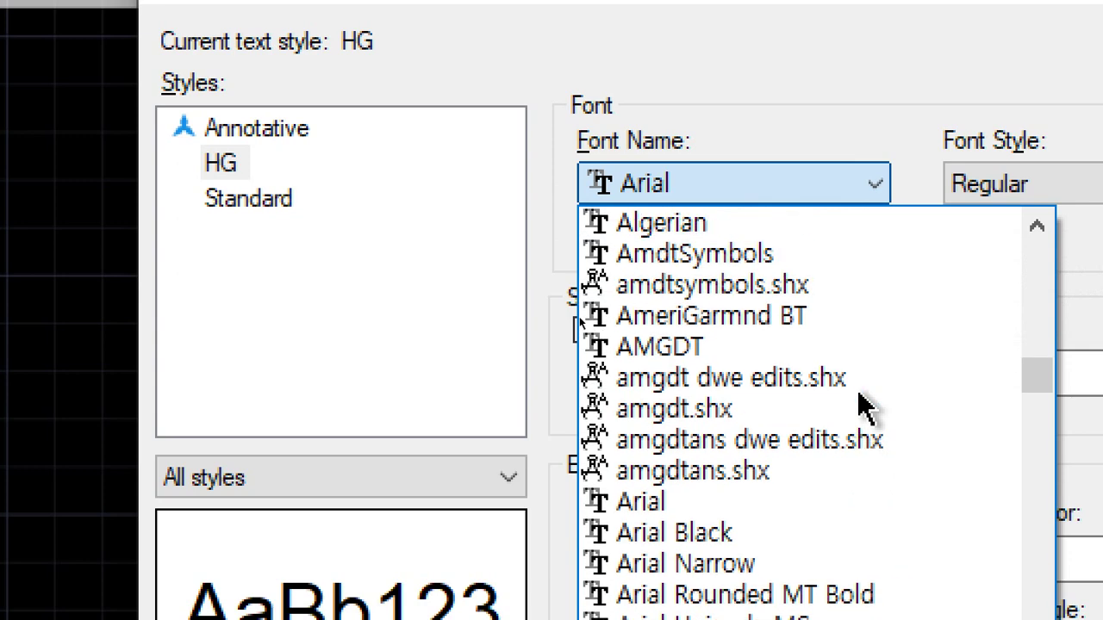
scroll(862, 409, up, 5)
scroll(861, 410, down, 1)
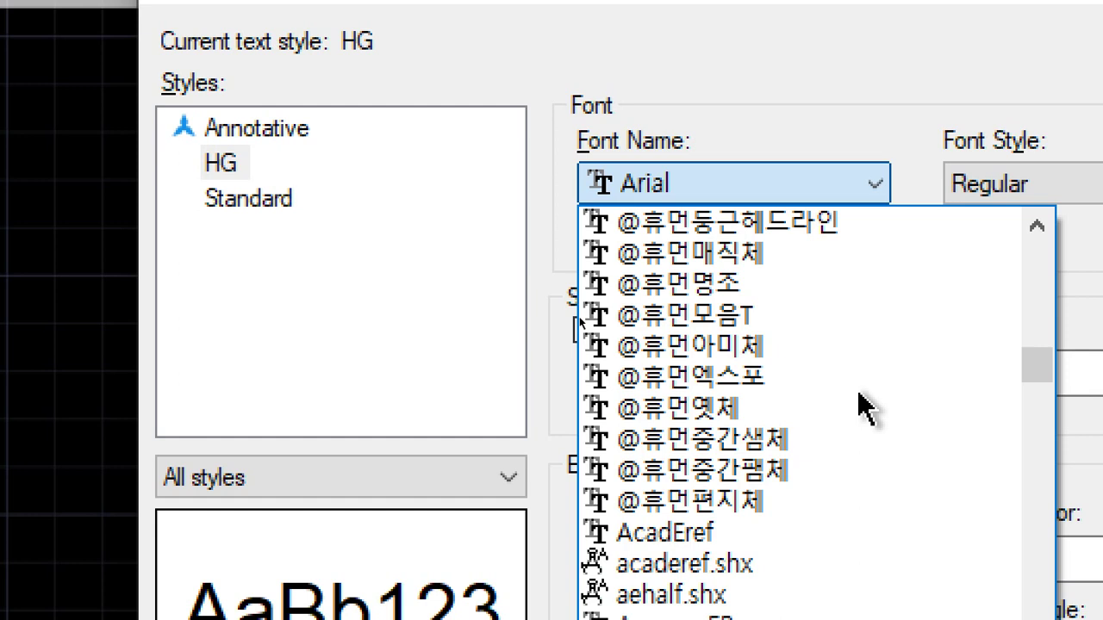
key(z)
scroll(830, 413, up, 1)
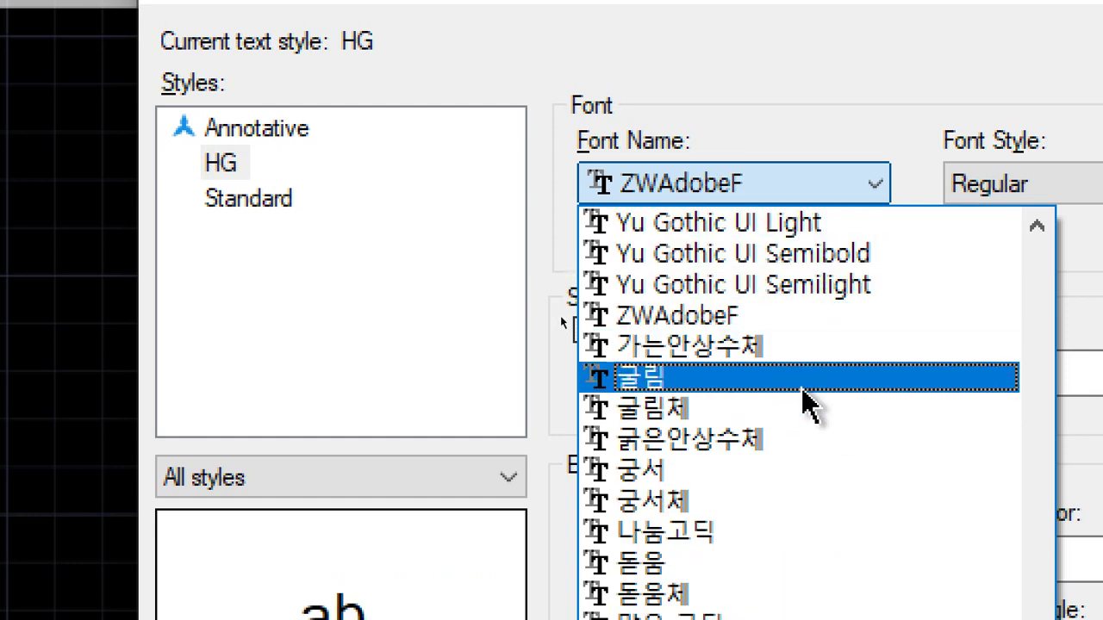
scroll(810, 421, down, 1)
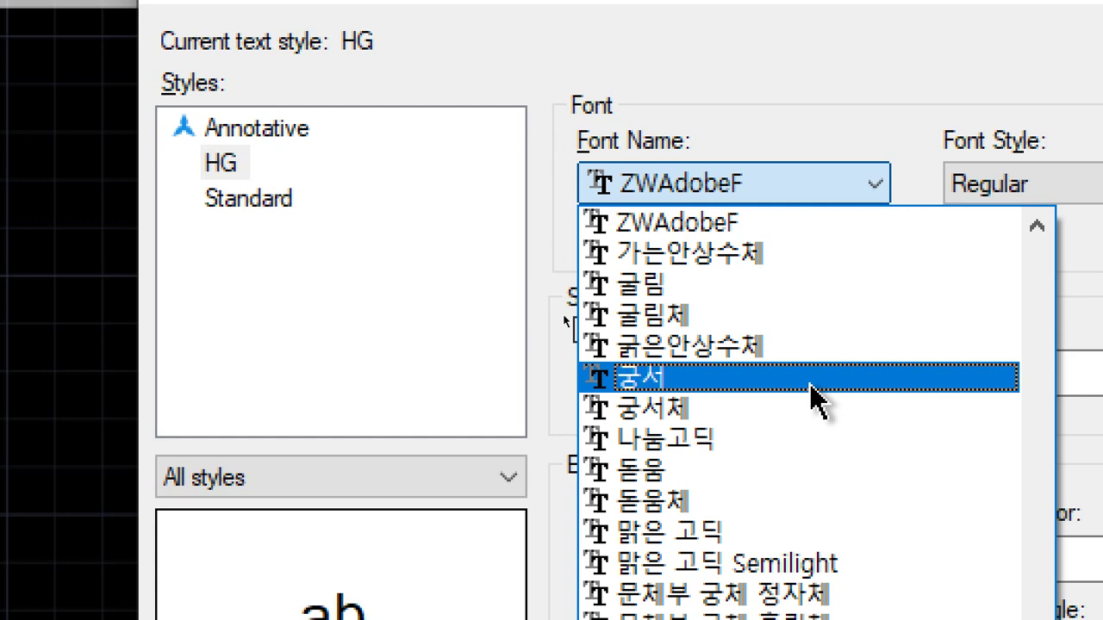
key(a)
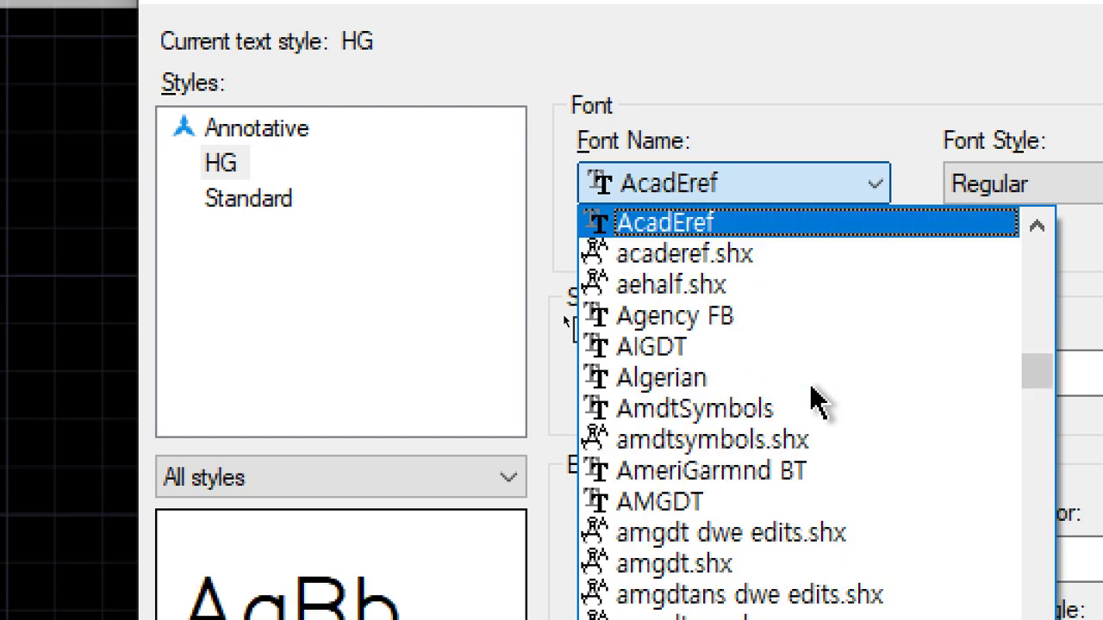
key(c)
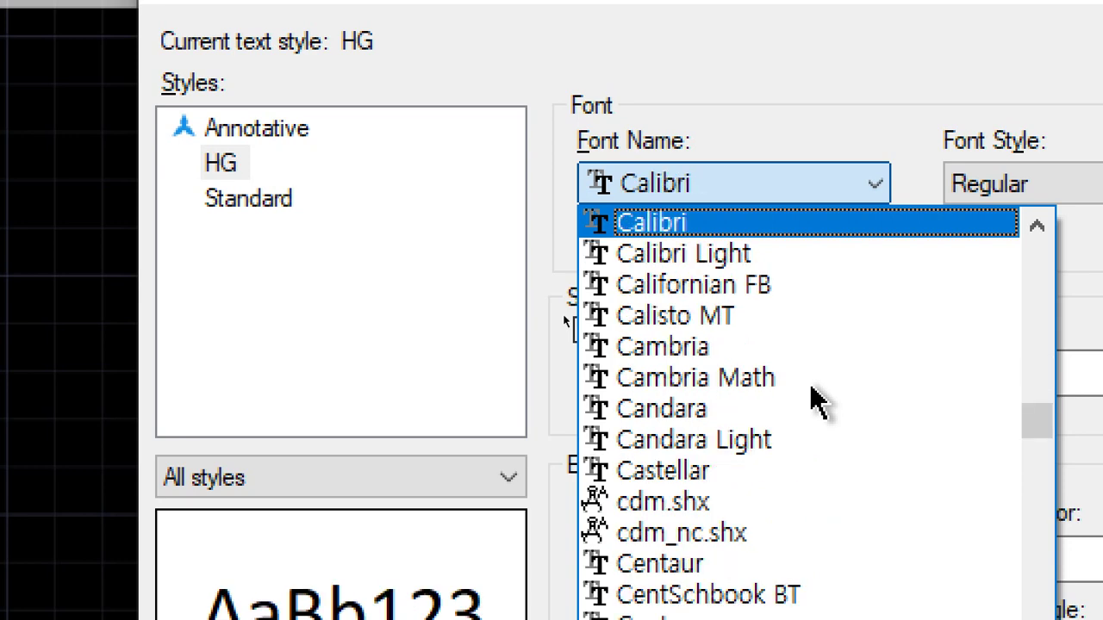
key(b)
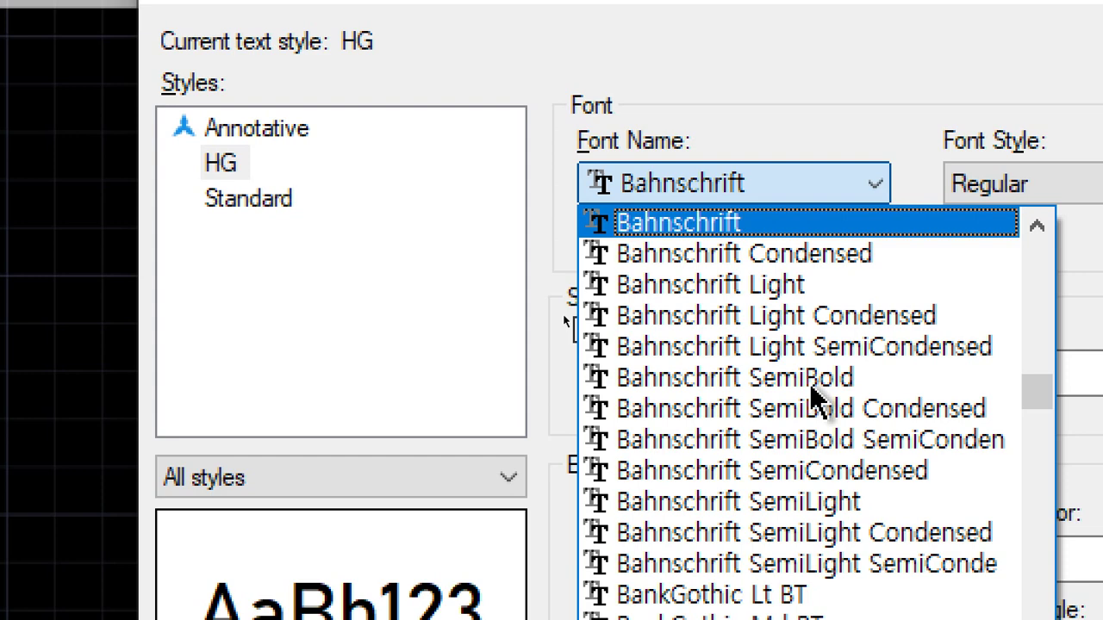
key(z)
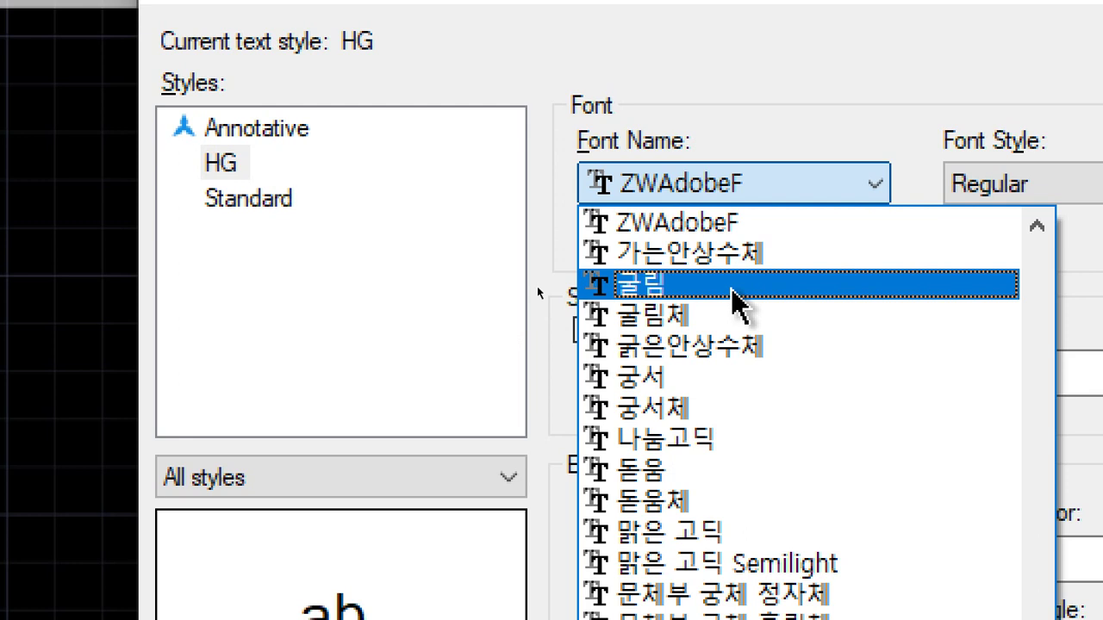
click(721, 442)
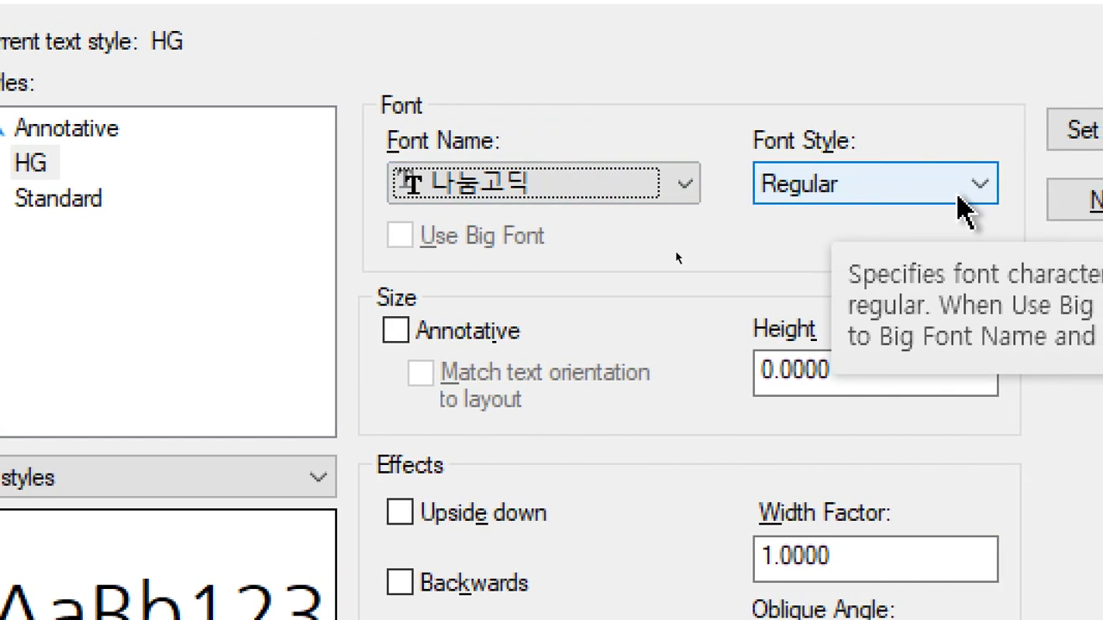
Check the font styles offered for 나눔고딕, switch the HG style's font to 맑은 고딕 and check its font styles too
click(958, 195)
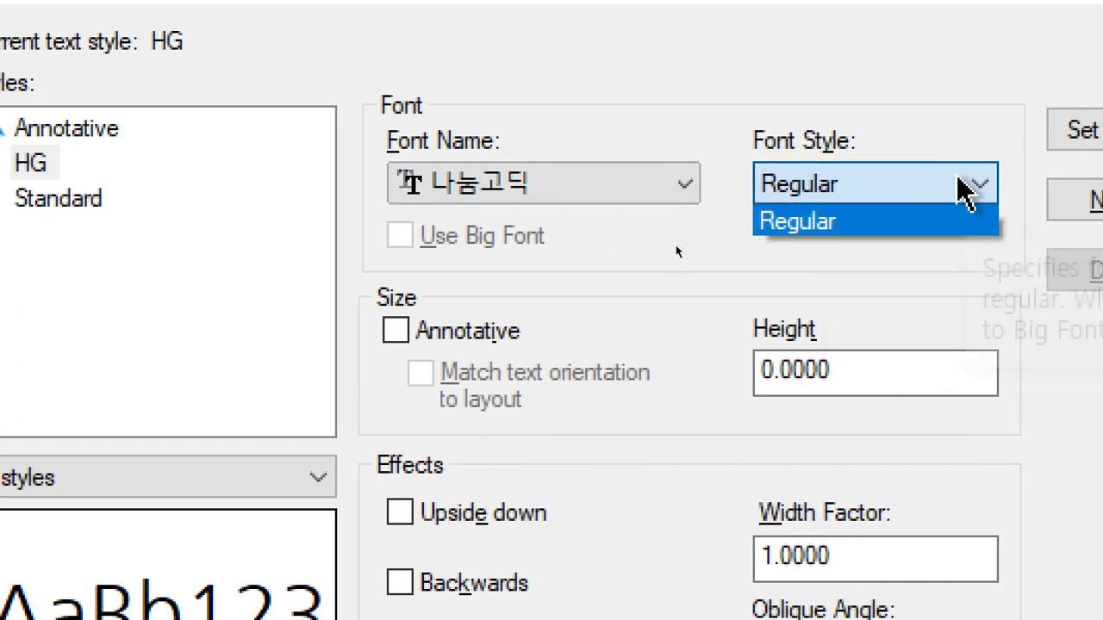
click(684, 184)
click(685, 184)
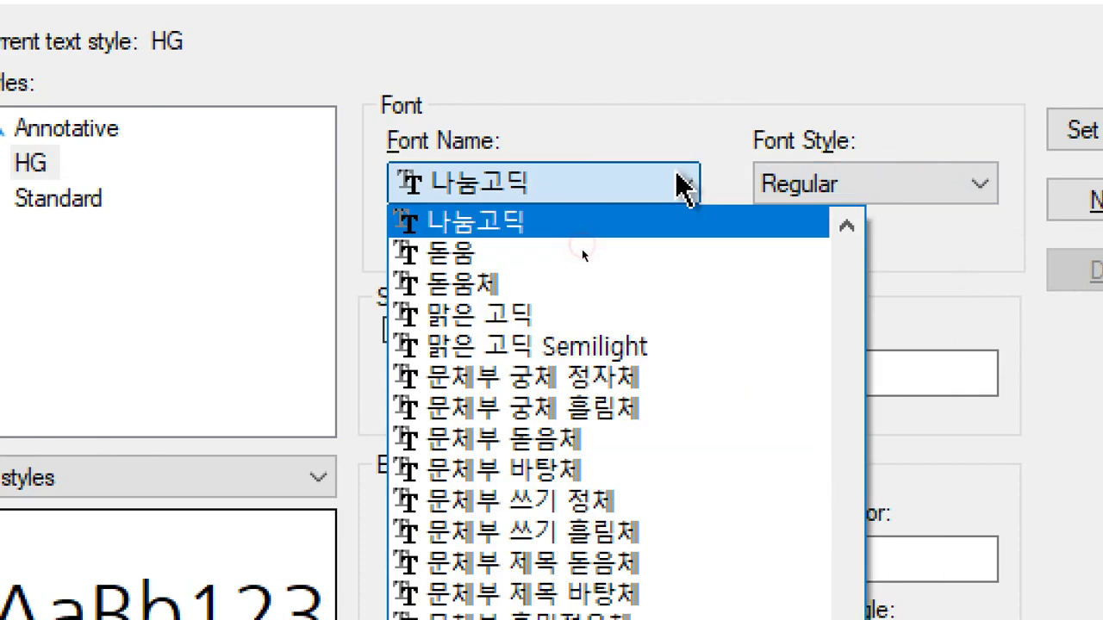
click(644, 318)
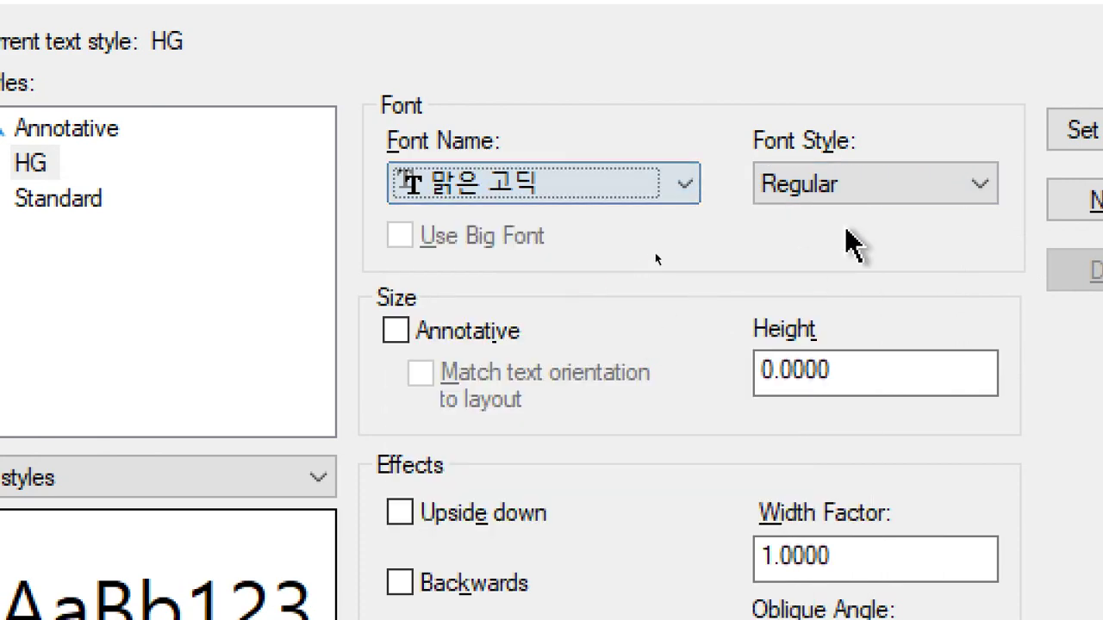
click(913, 192)
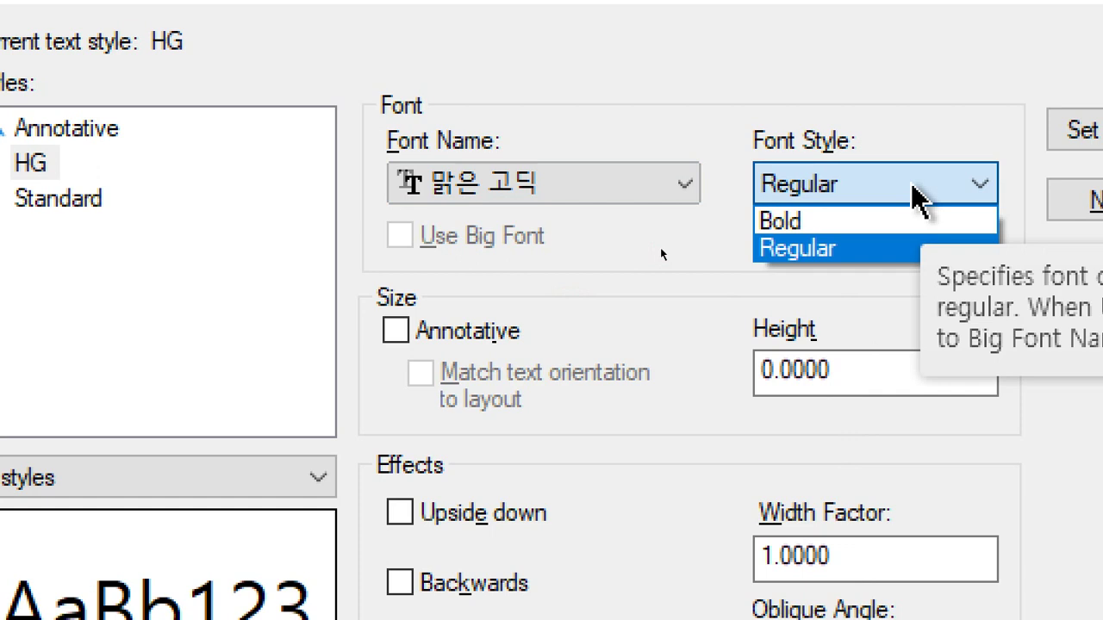
click(651, 182)
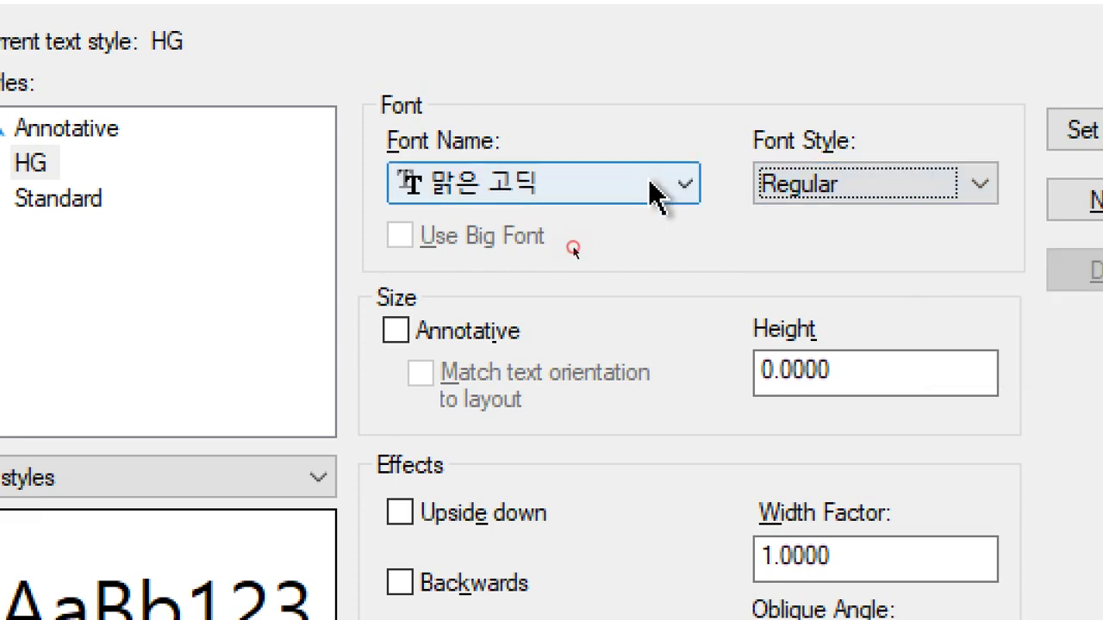
Try the fonts 굴림 and 굵은안상수체 for the HG text style and check which font styles each offers
click(650, 182)
scroll(650, 278, up, 3)
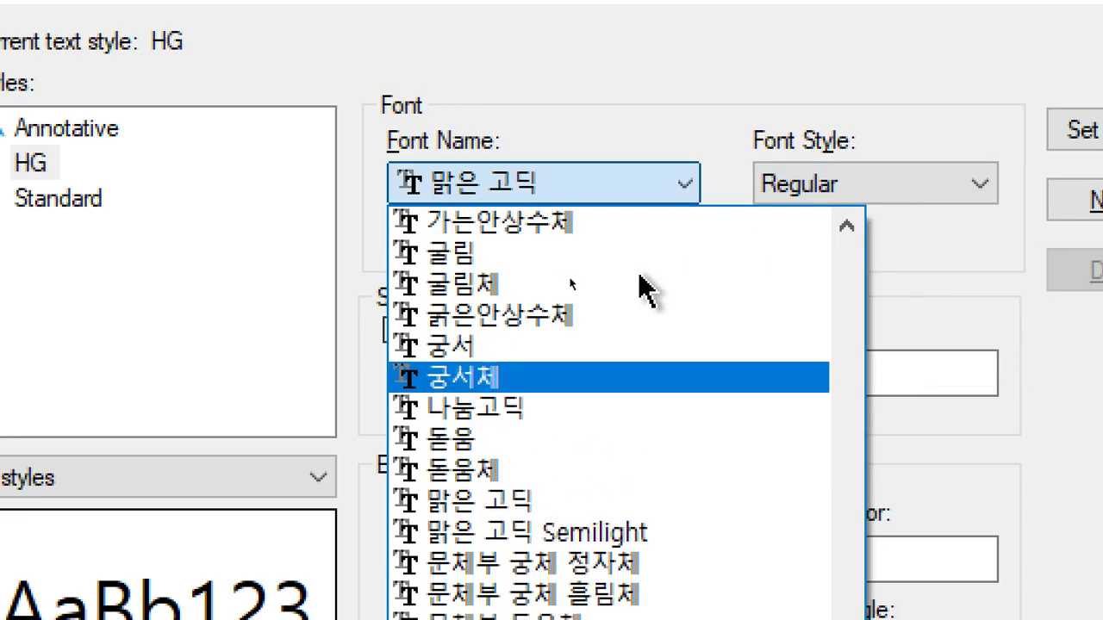
click(586, 254)
click(904, 185)
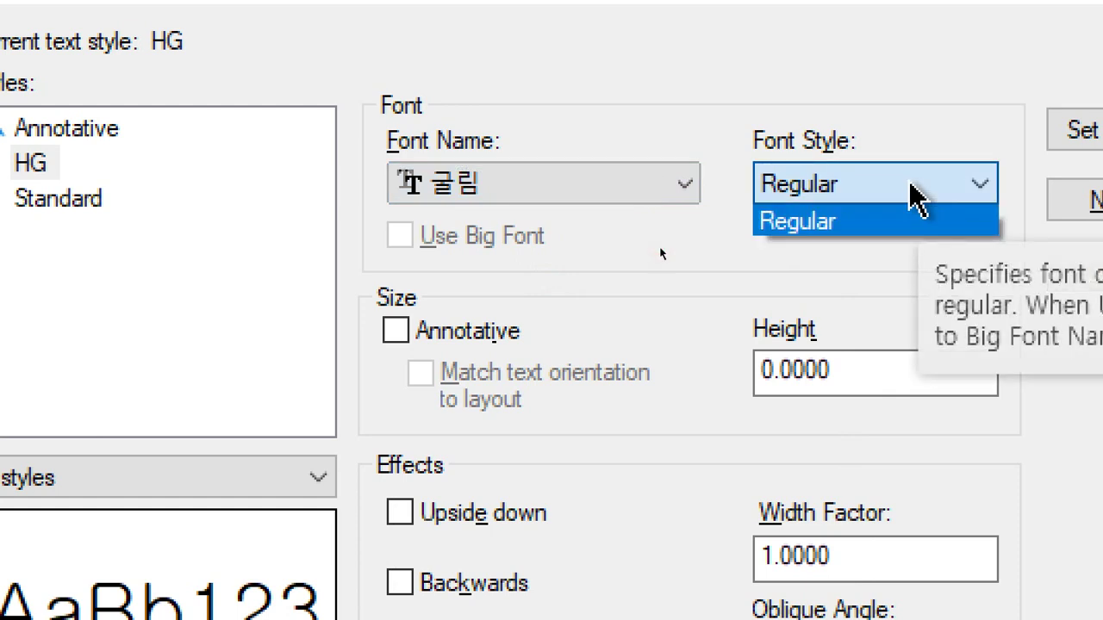
click(687, 190)
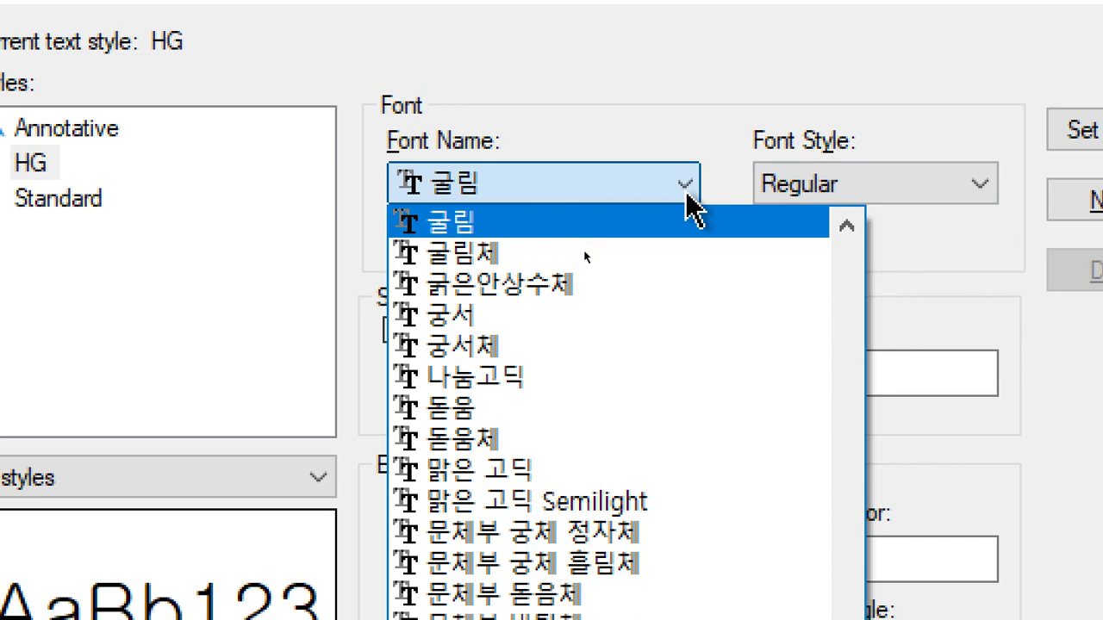
click(621, 287)
click(881, 198)
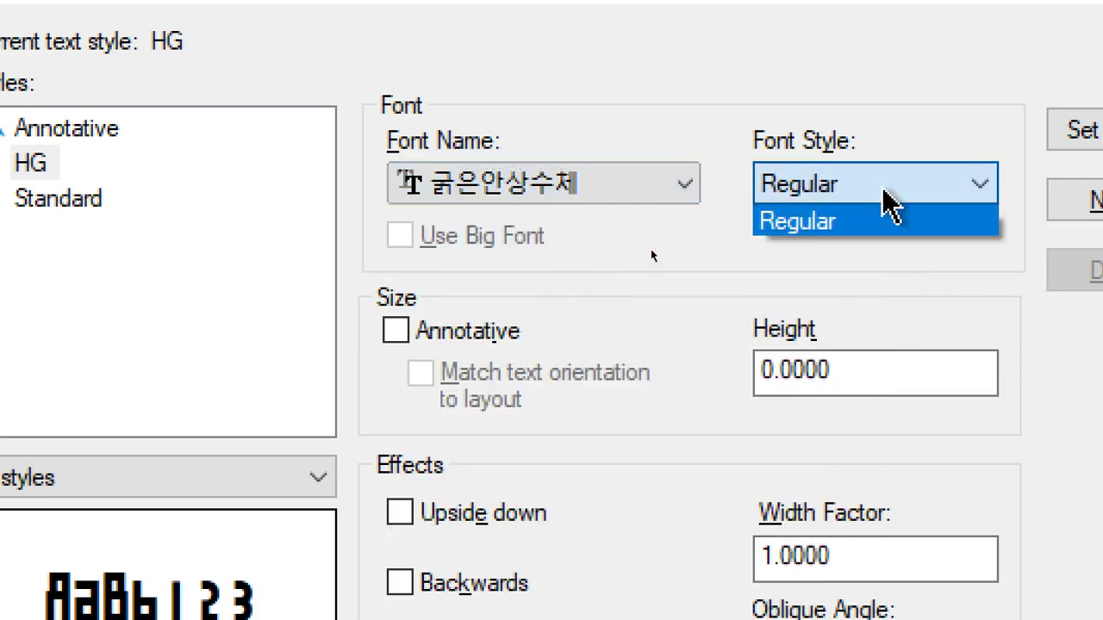
click(881, 197)
Try the fonts 문체부 돋음체 and 안상수2006가는 for the HG text style and check the font styles each offers
click(655, 194)
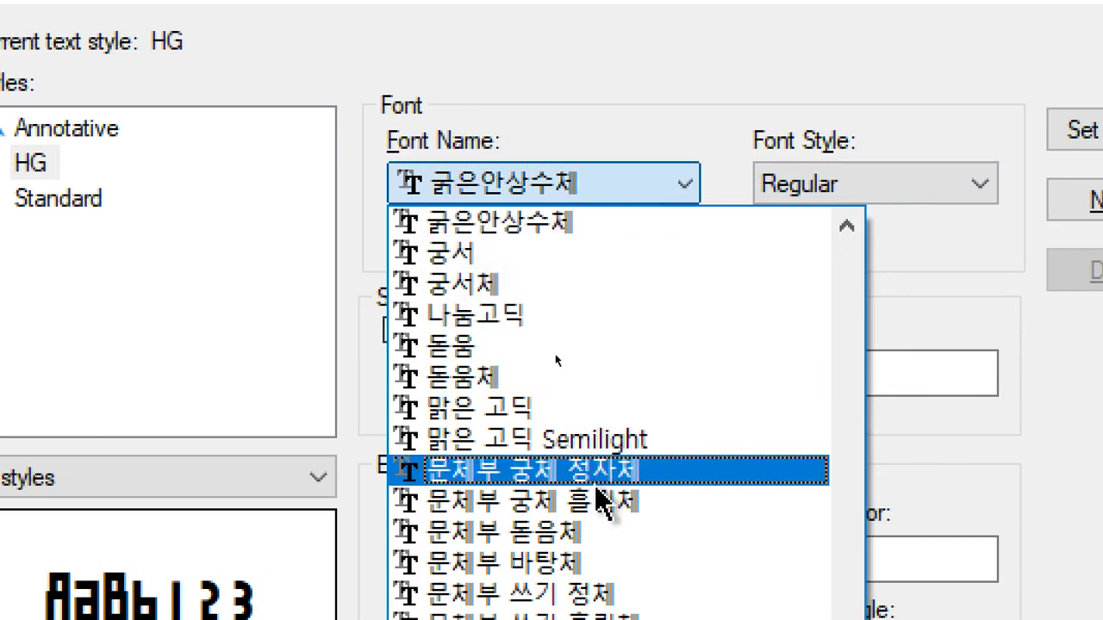
click(586, 532)
click(872, 198)
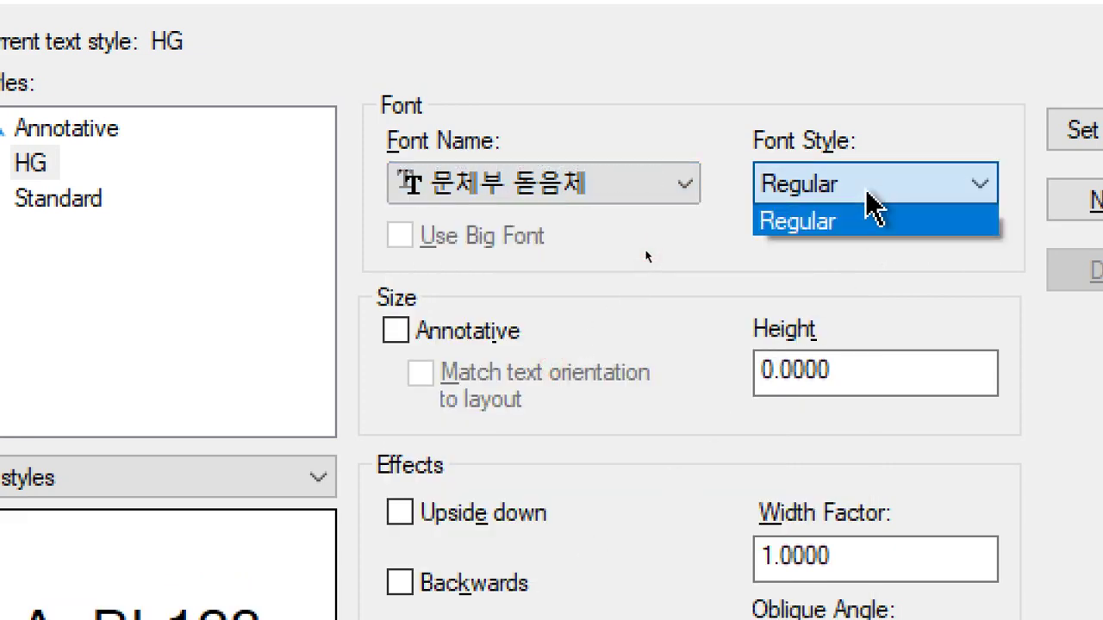
click(871, 200)
click(646, 193)
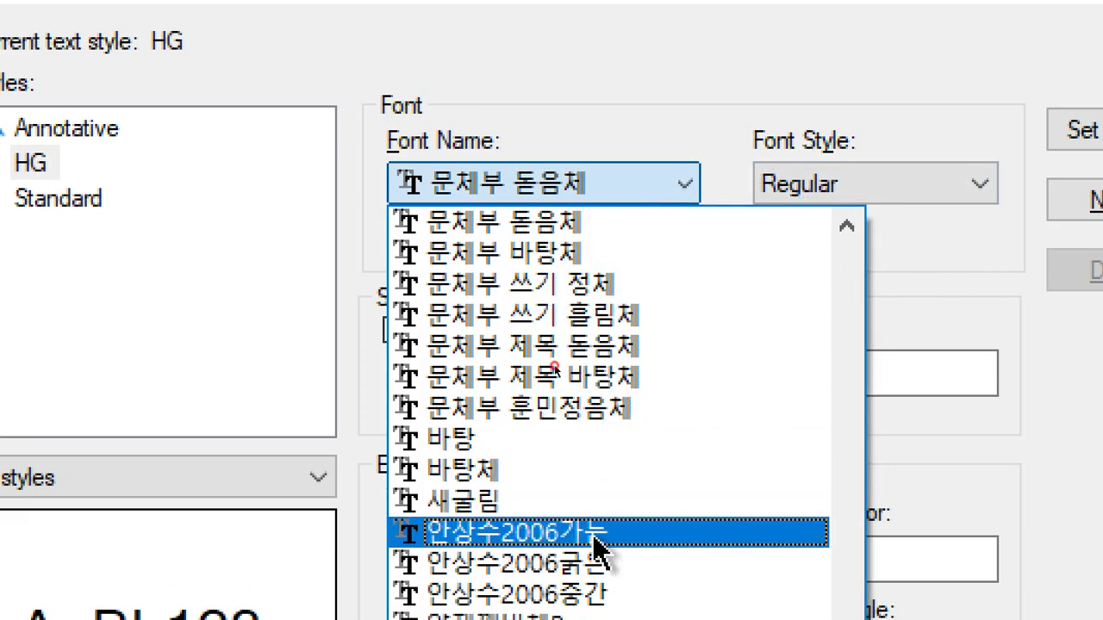
click(592, 532)
click(894, 186)
click(893, 184)
Switch the HG text style's font to Arial and check its available font styles, keeping Regular
click(647, 184)
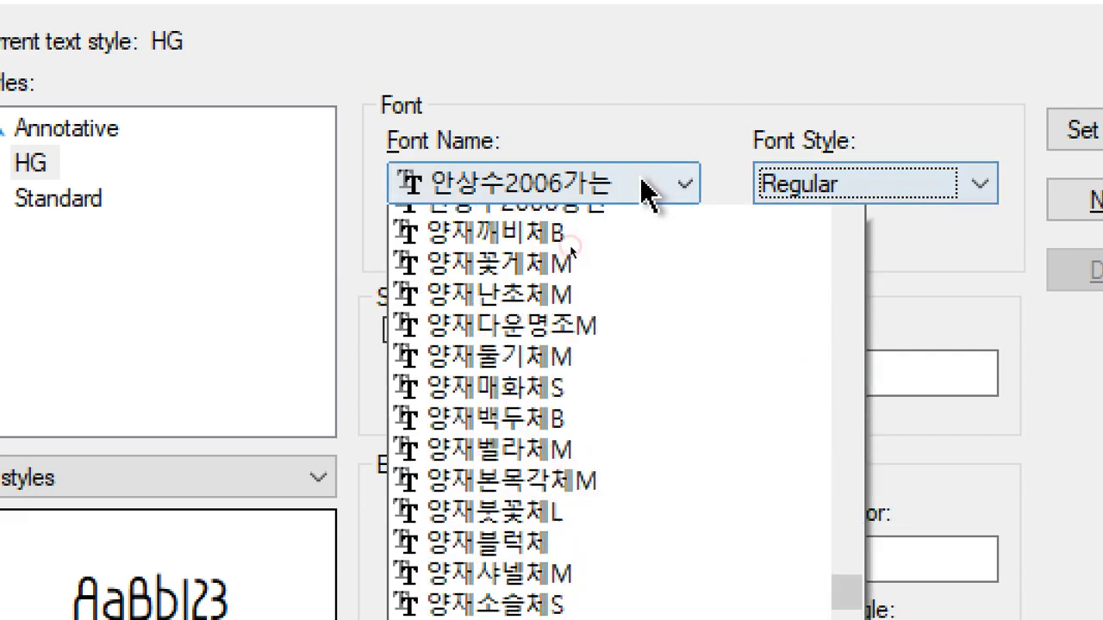
key(Home)
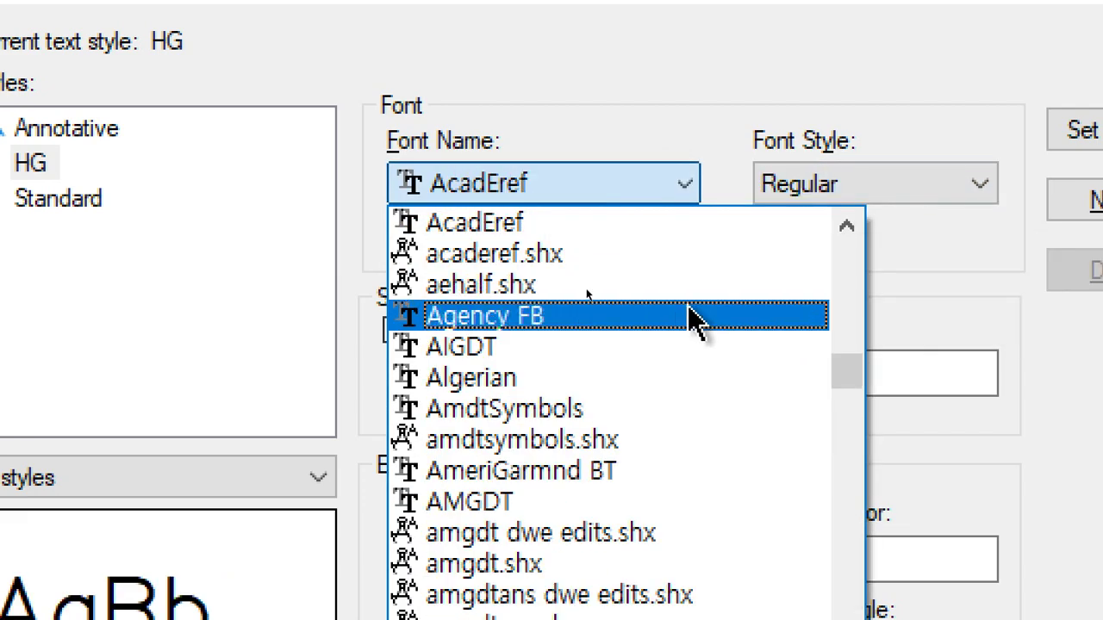
key(b)
scroll(656, 321, up, 3)
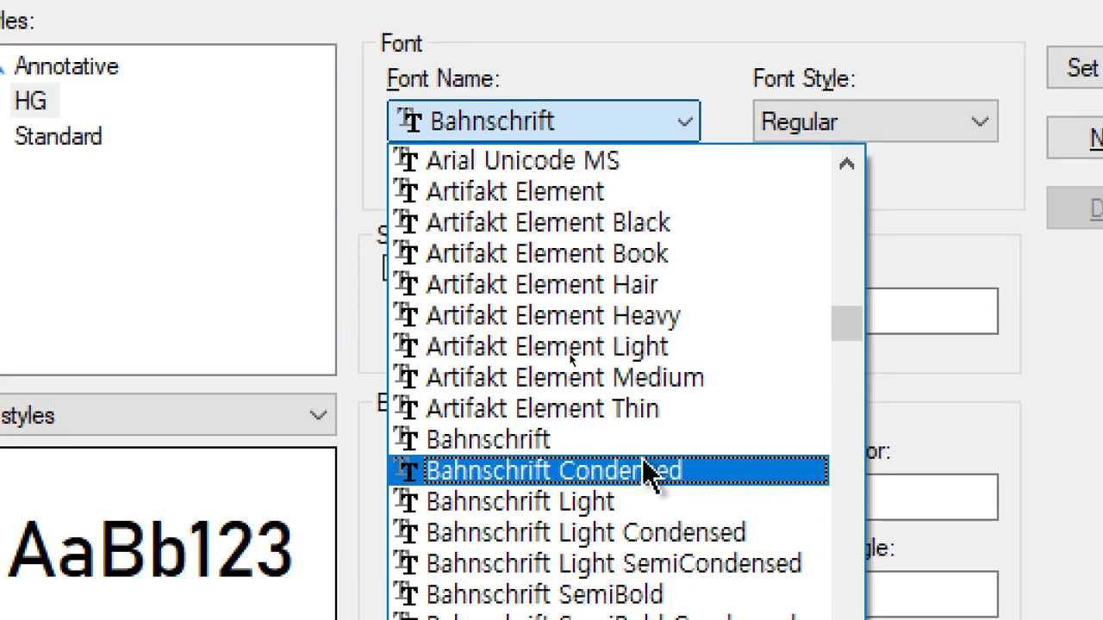
scroll(646, 431, up, 2)
scroll(603, 297, up, 1)
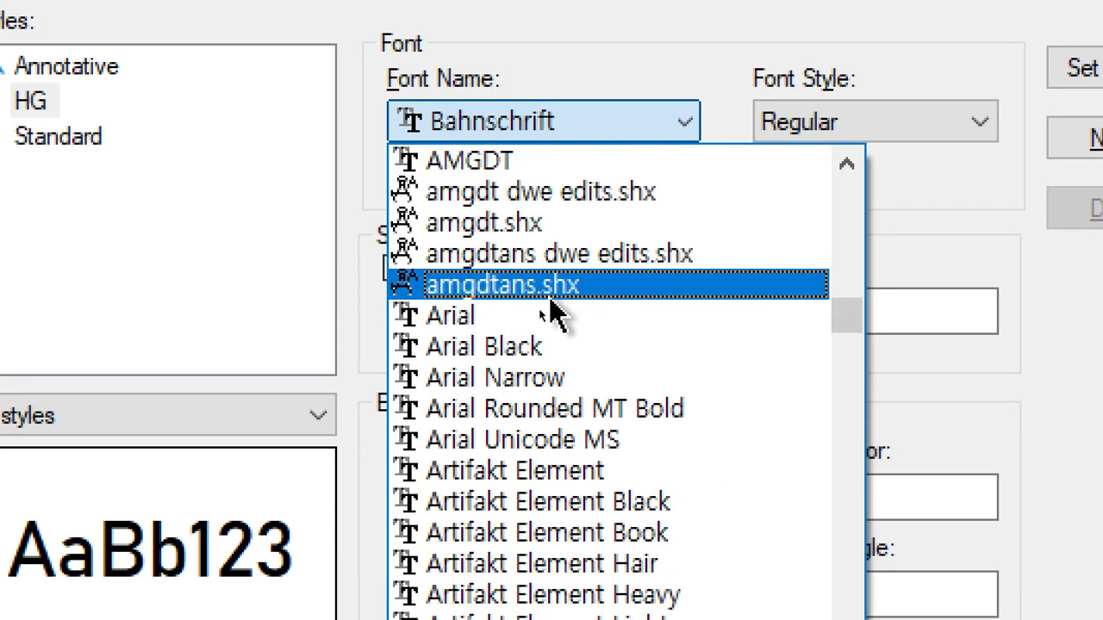
click(552, 316)
click(943, 121)
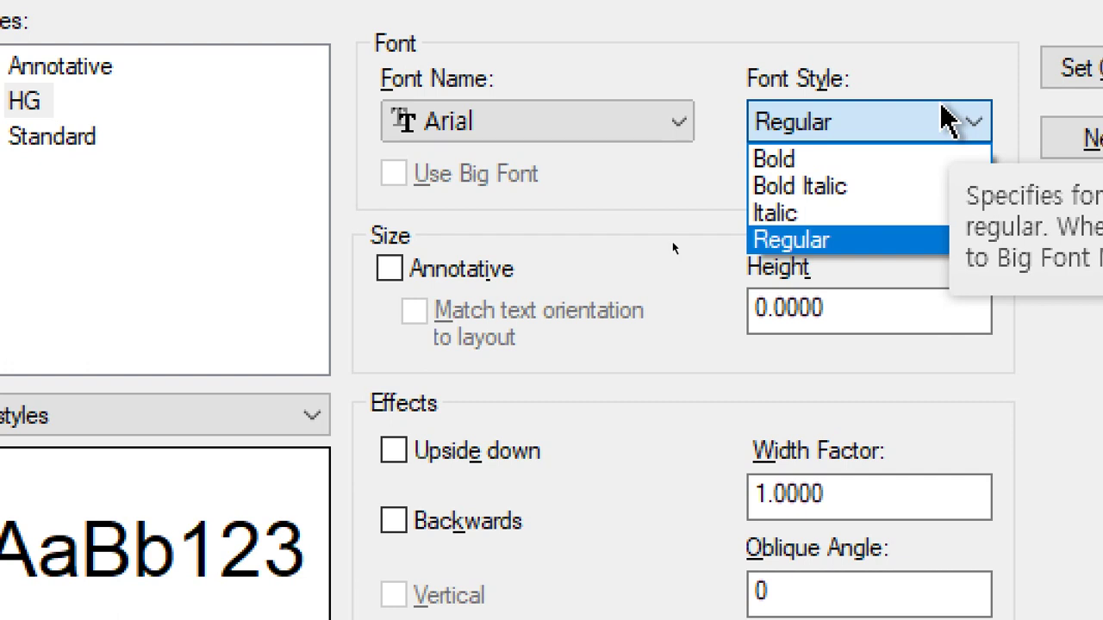
click(905, 93)
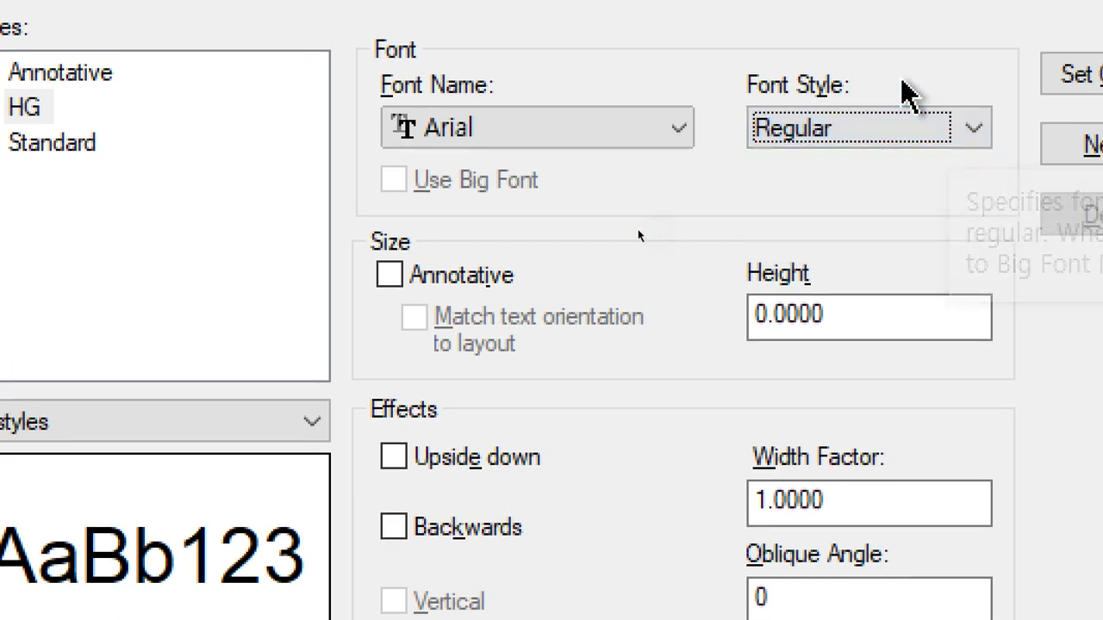
Set the HG text style's font back to 나눔고딕
click(680, 130)
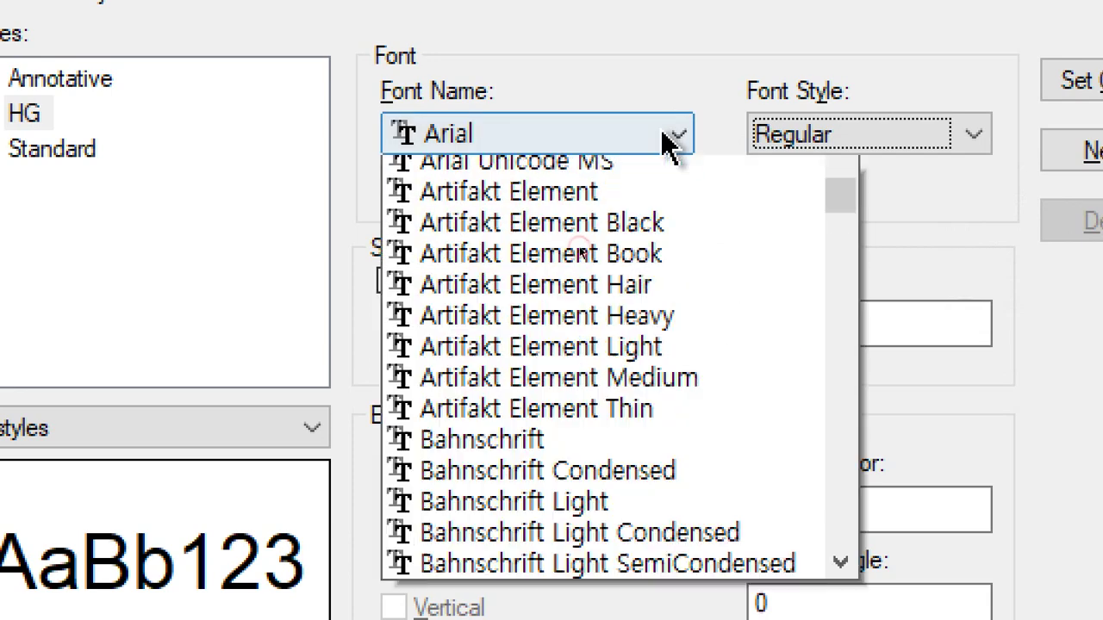
key(z)
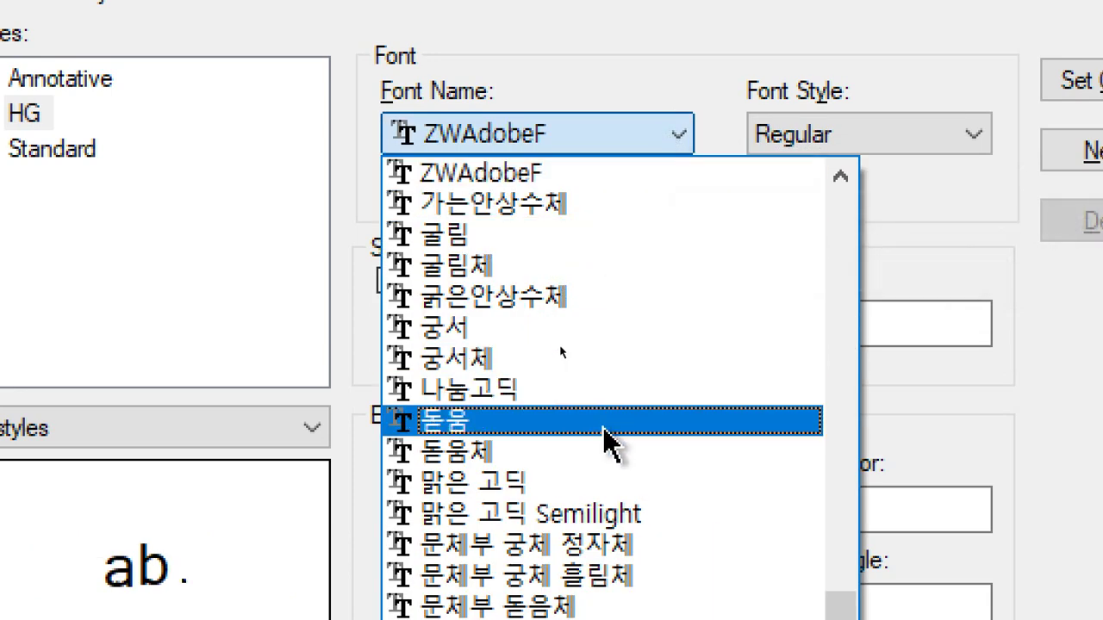
click(603, 392)
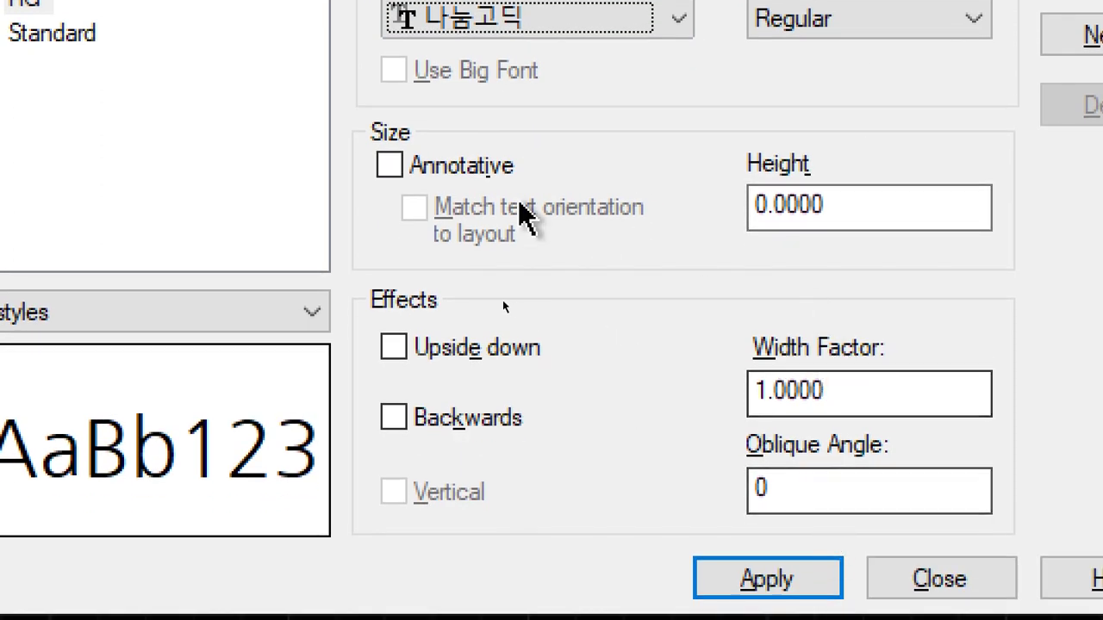
Try a text height of 5 for the HG style and reset the height to 0
click(881, 223)
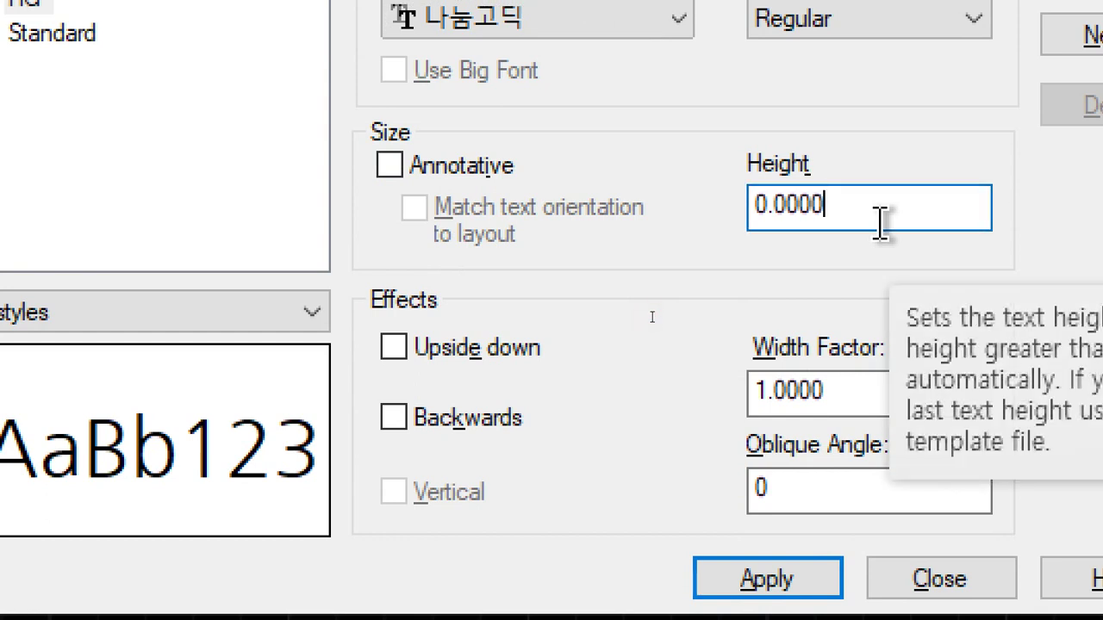
double_click(881, 220)
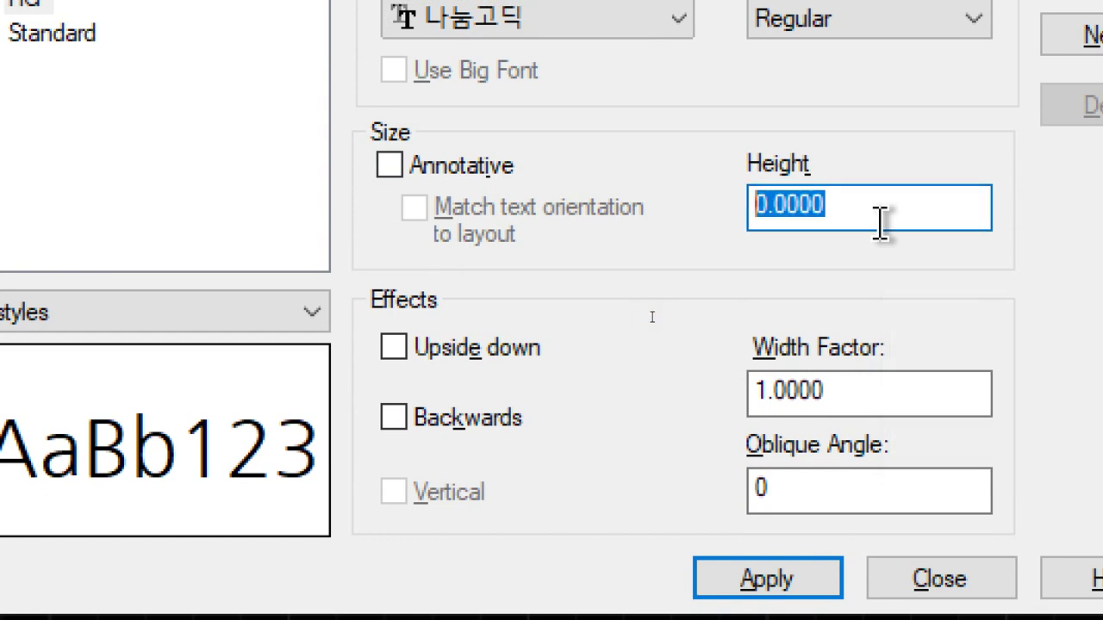
text(5)
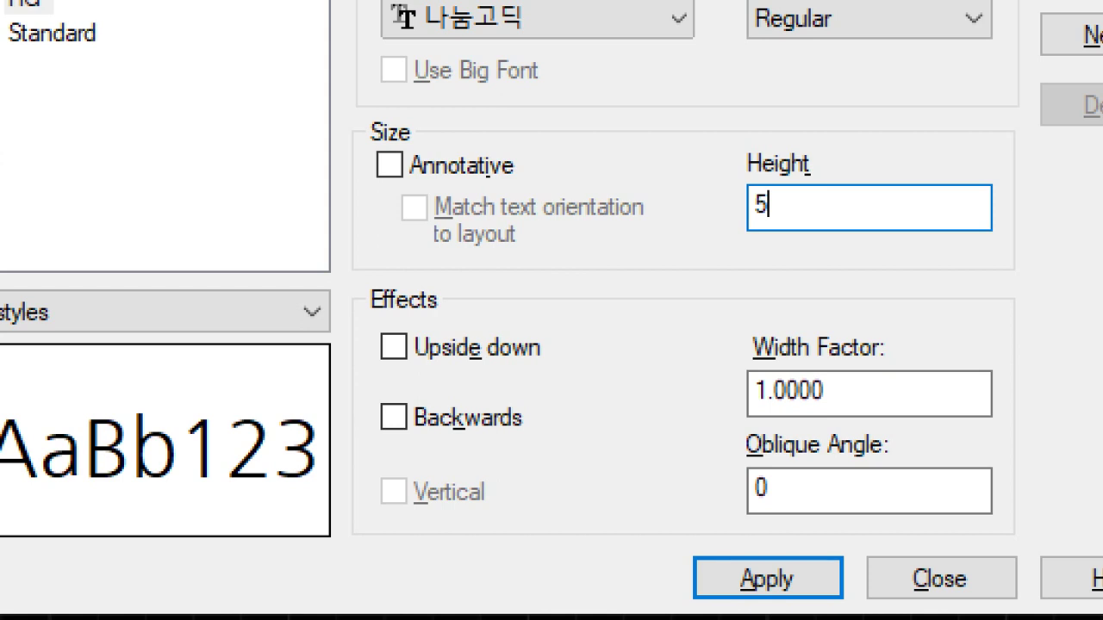
key(BackSpace)
text(0)
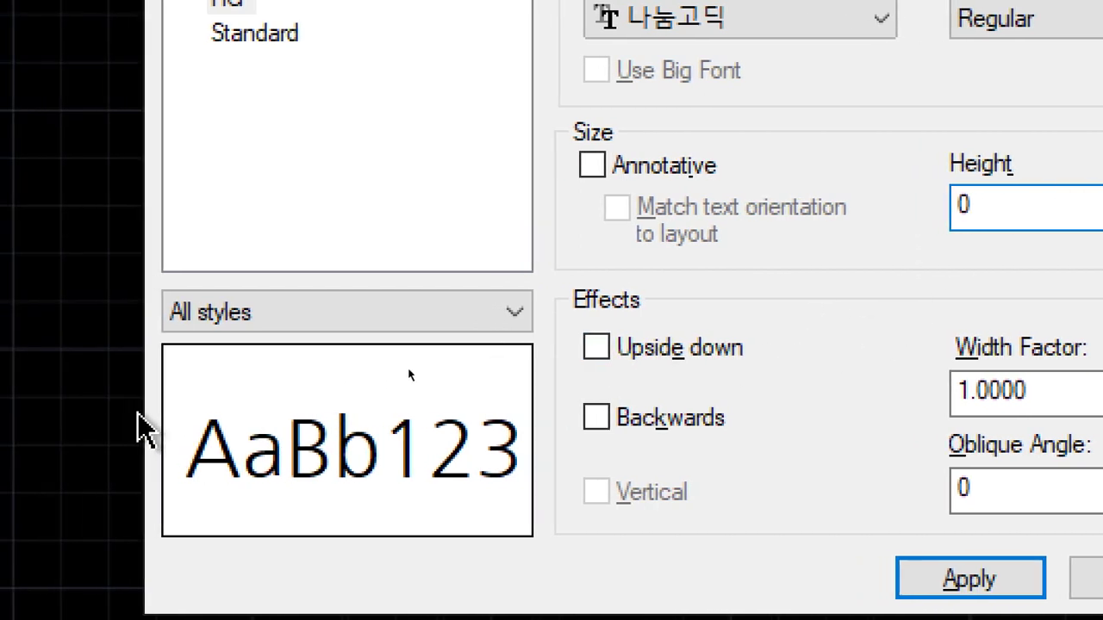
Preview the Upside down and Backwards text effects one at a time, leaving both turned off
click(712, 348)
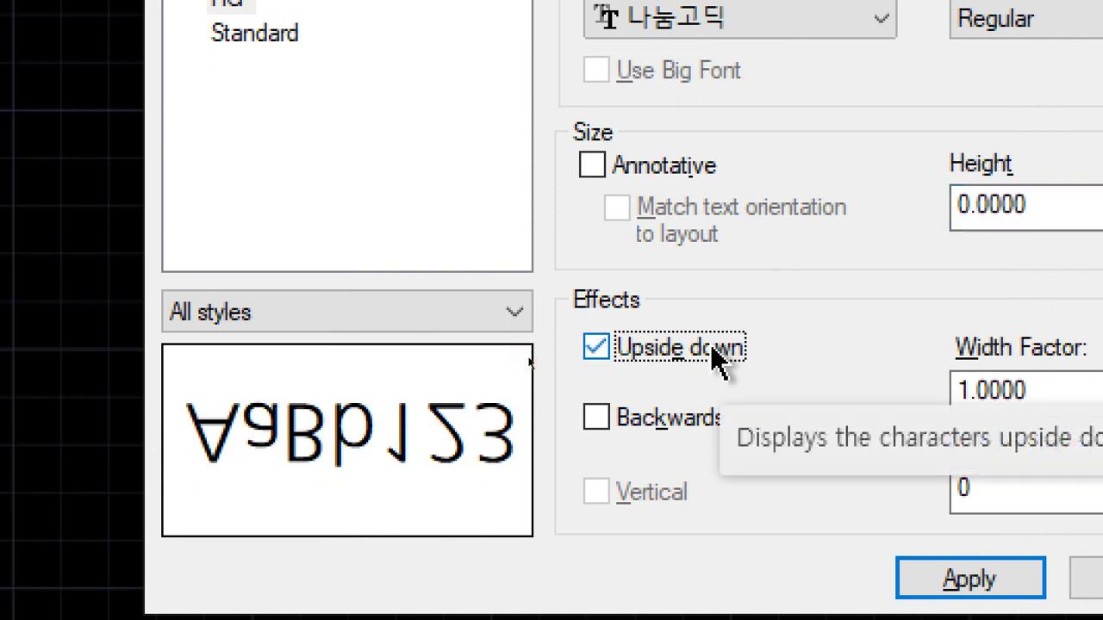
click(711, 348)
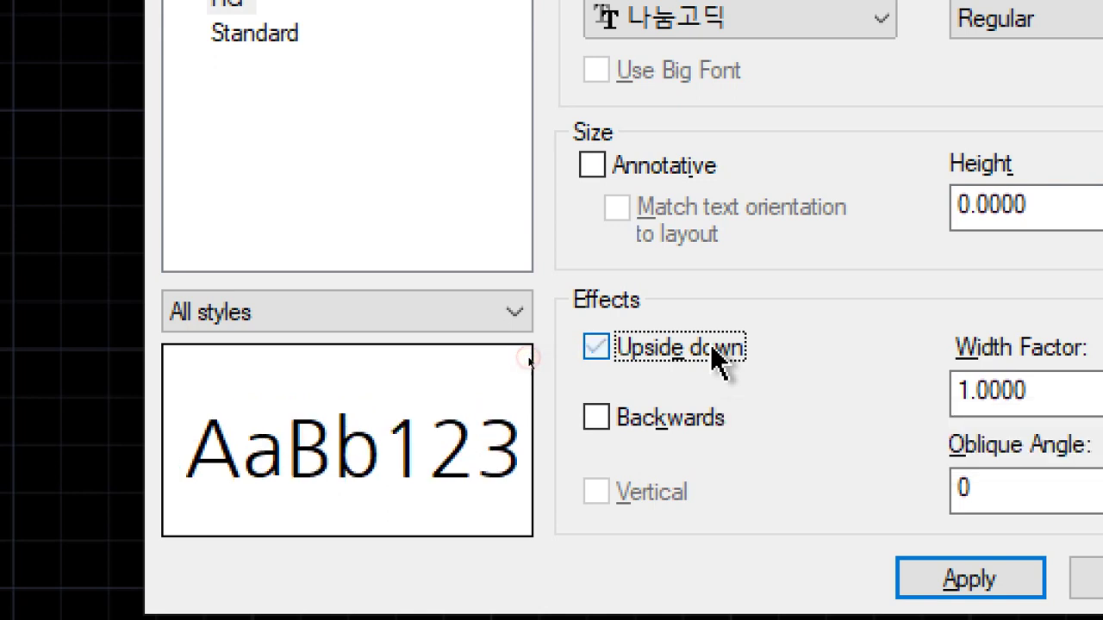
click(712, 348)
click(712, 348)
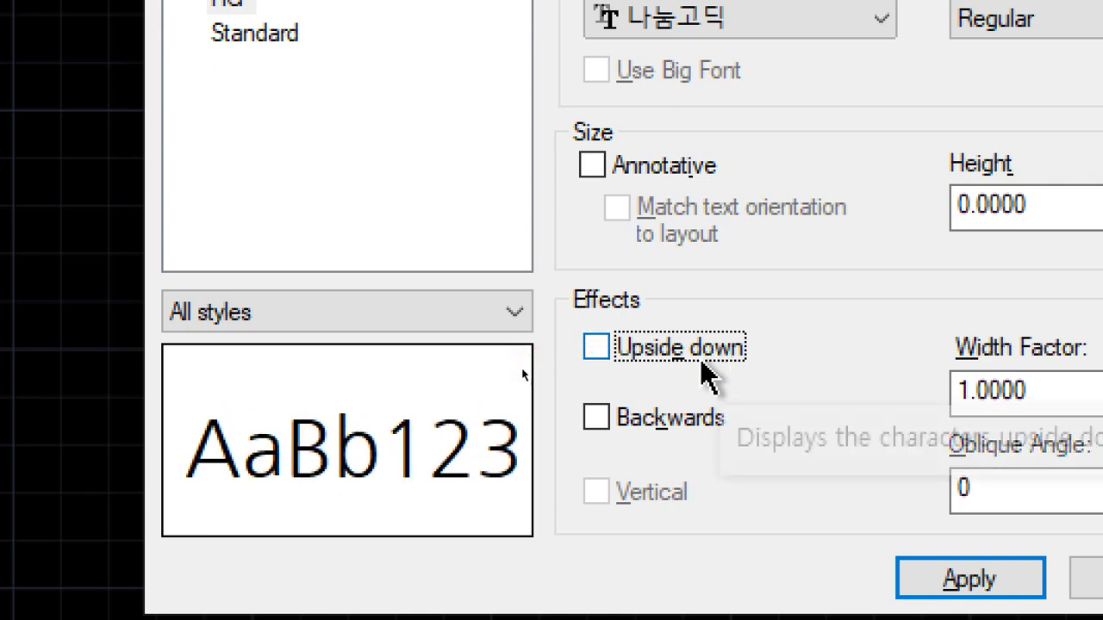
click(700, 448)
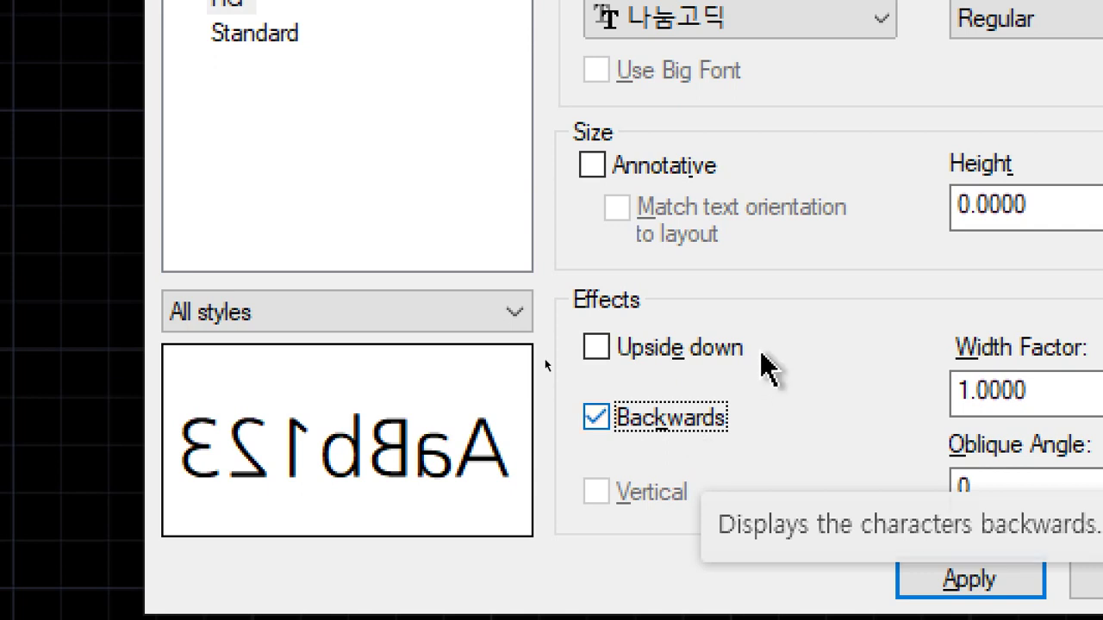
click(705, 421)
click(698, 355)
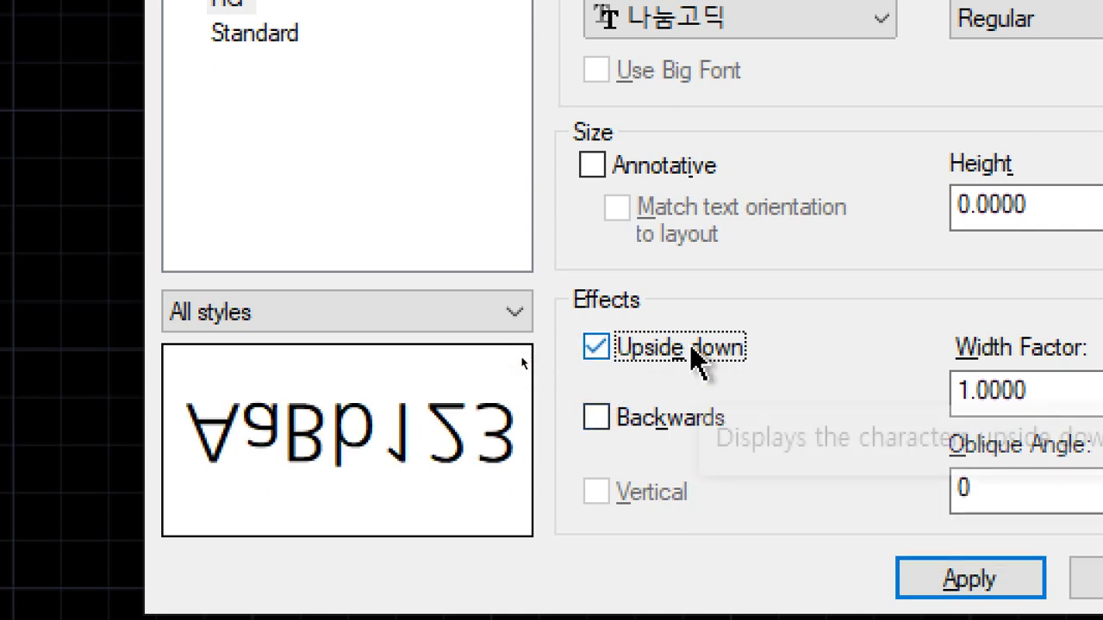
click(692, 353)
click(689, 422)
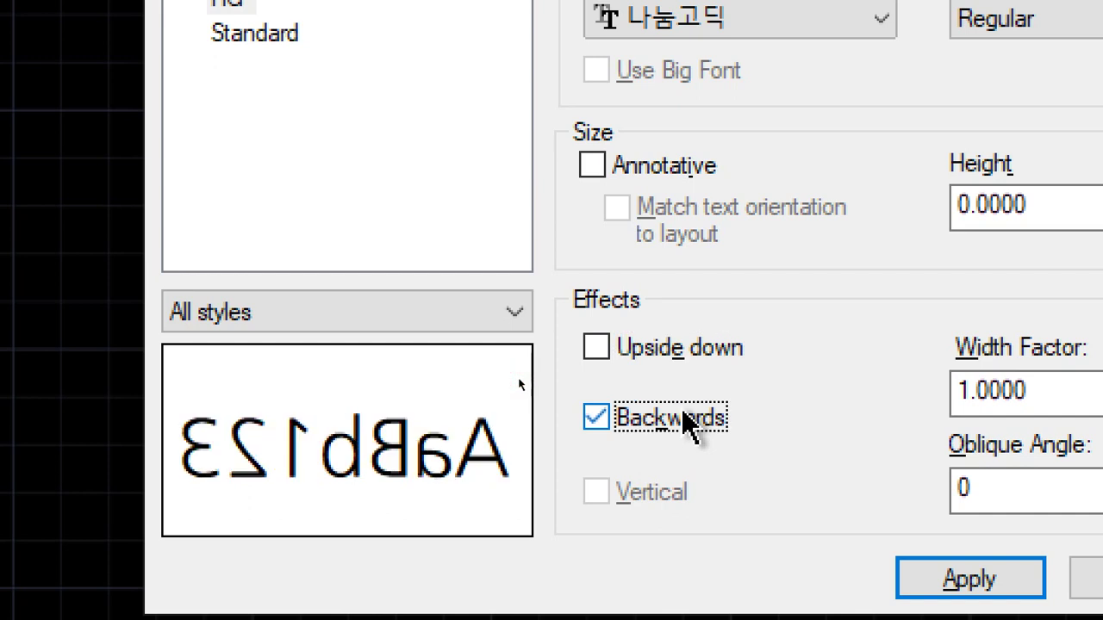
click(689, 423)
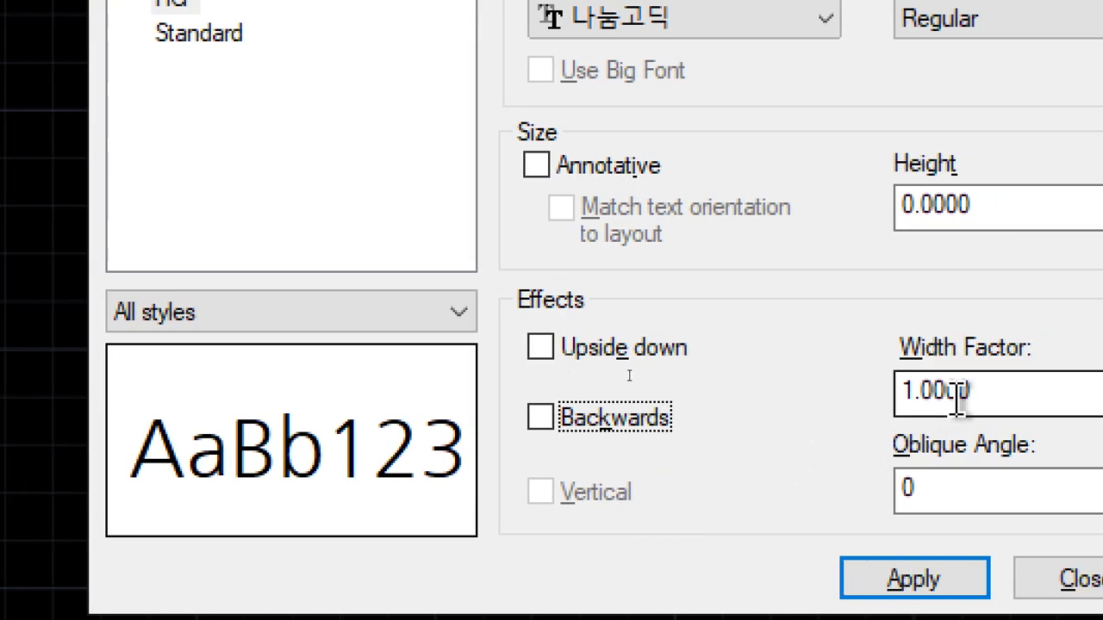
Preview a width factor of 2 for the HG text style and set the width factor to 0.7
drag(1038, 389, 947, 394)
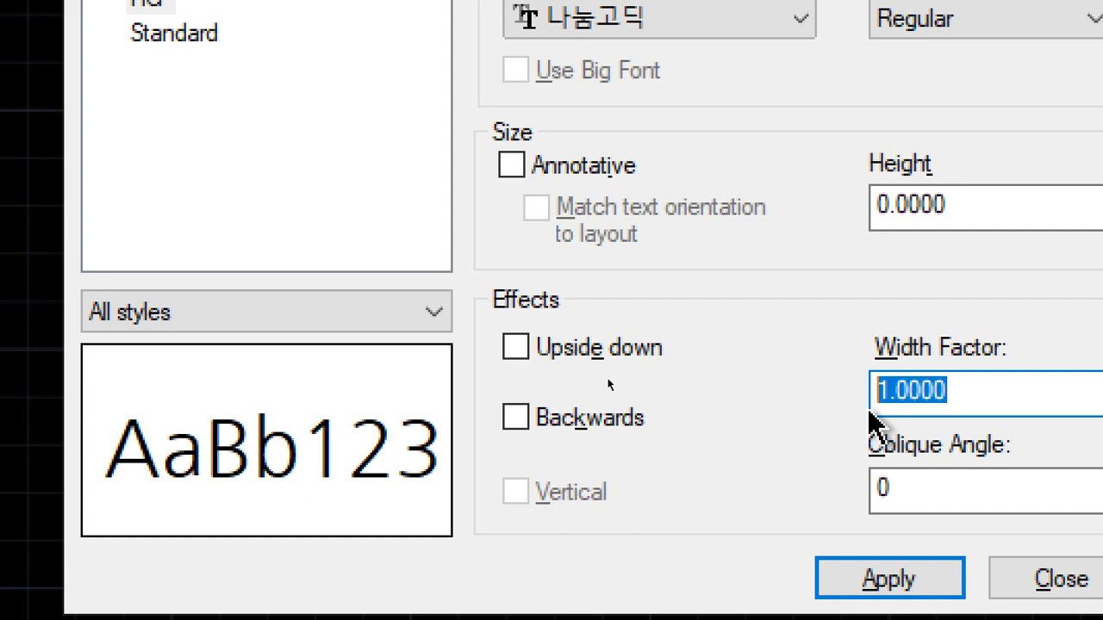
text(2)
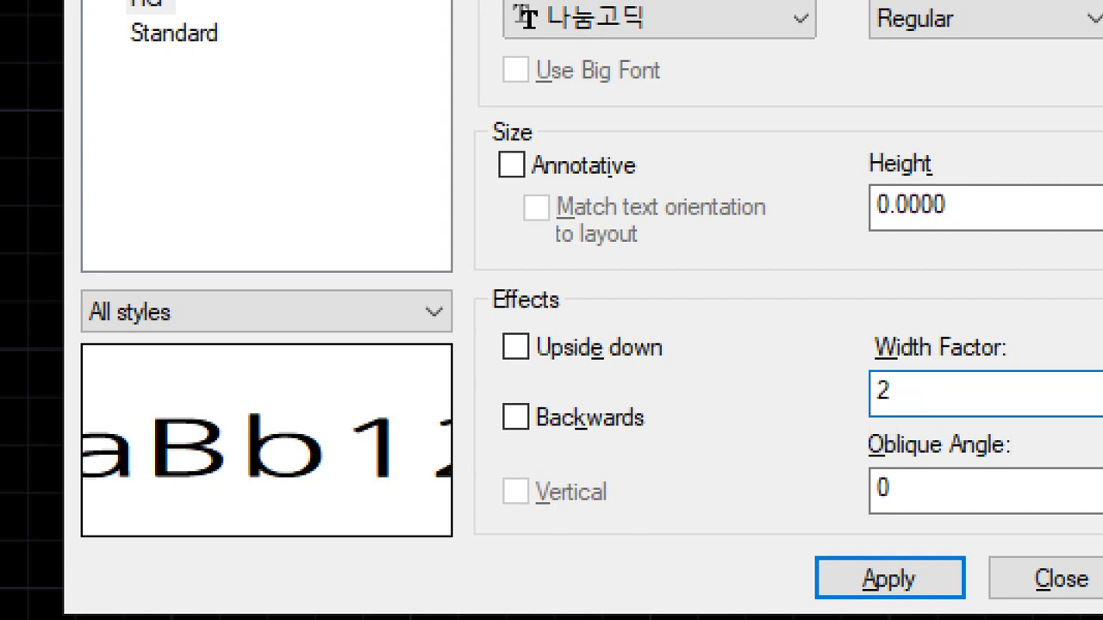
key(BackSpace)
text(0.7)
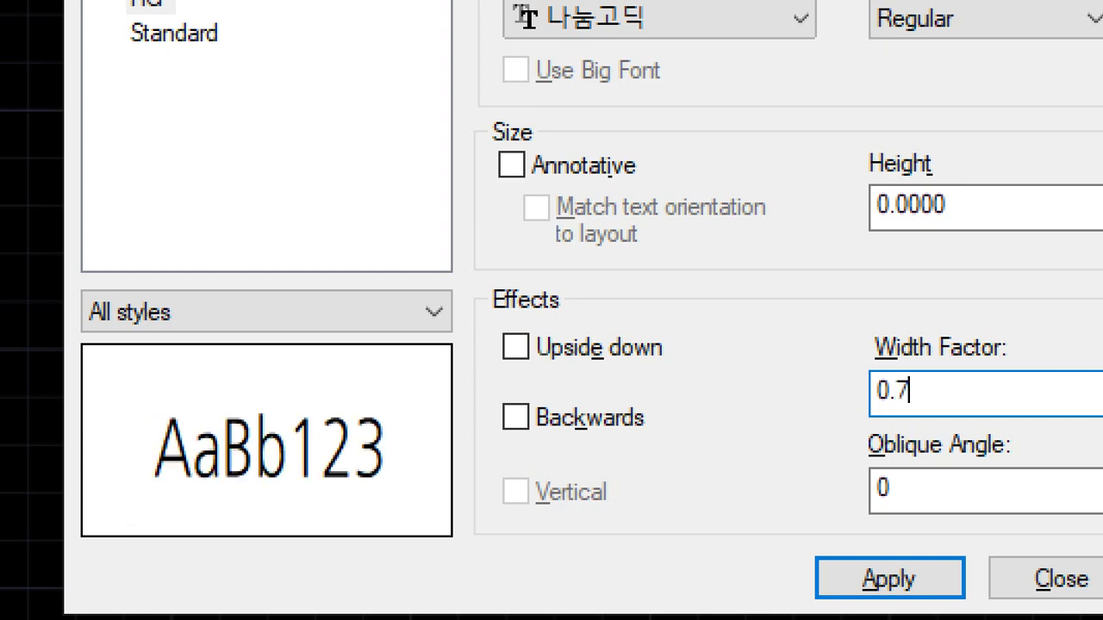
Set the HG text style's width factor to 1
key(BackSpace)
key(BackSpace)
key(BackSpace)
text(1)
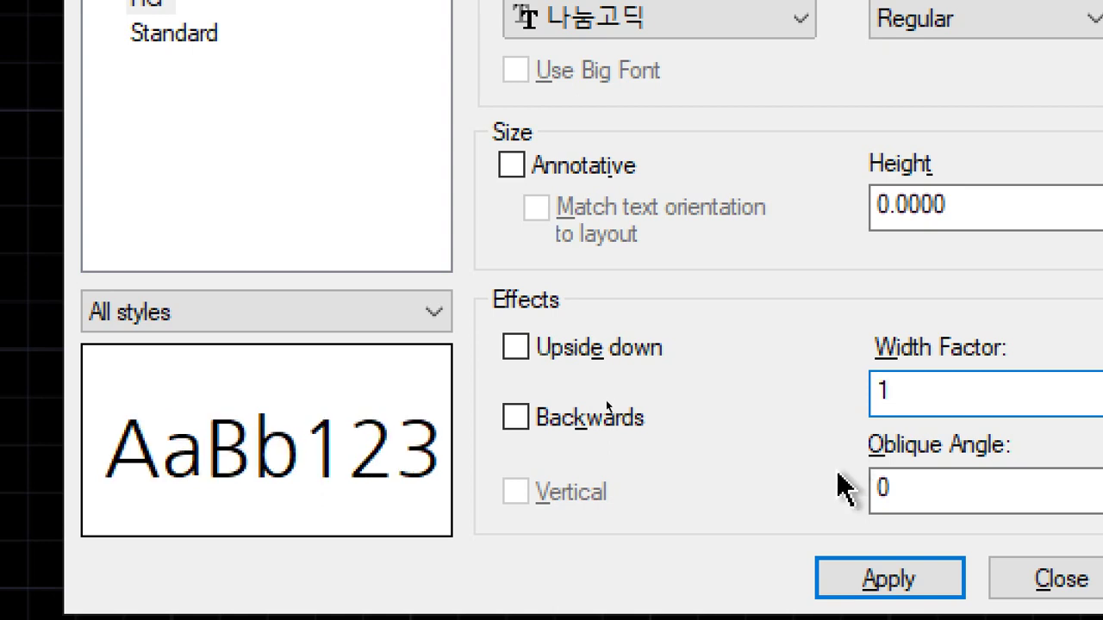
Preview oblique angles of 30 and 15 for the HG text style and reset the oblique angle to 0
drag(911, 474, 854, 480)
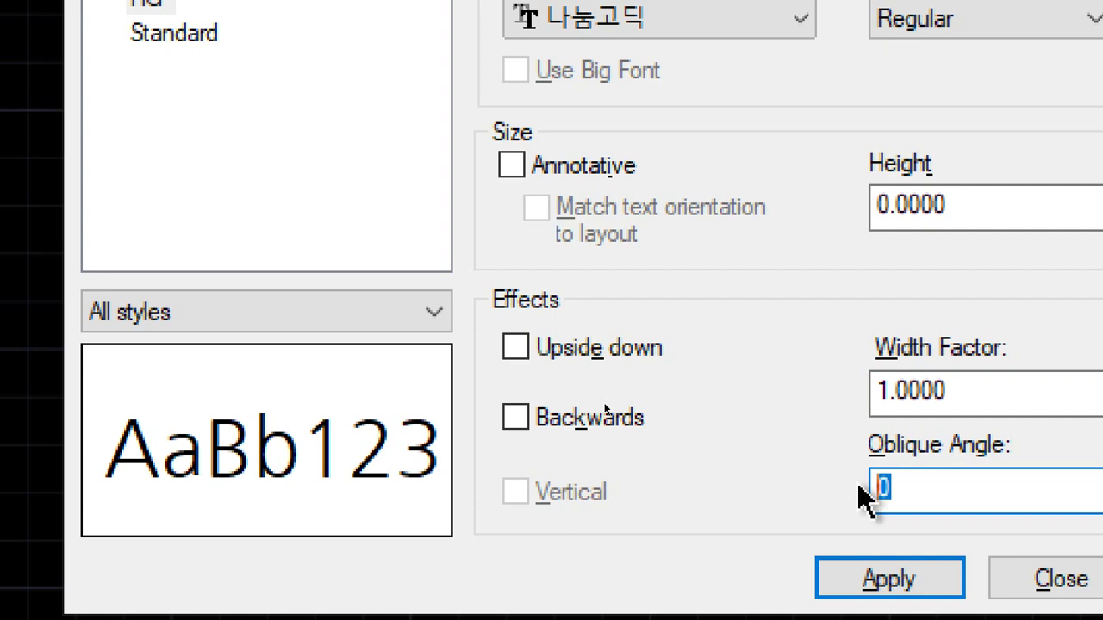
text(30)
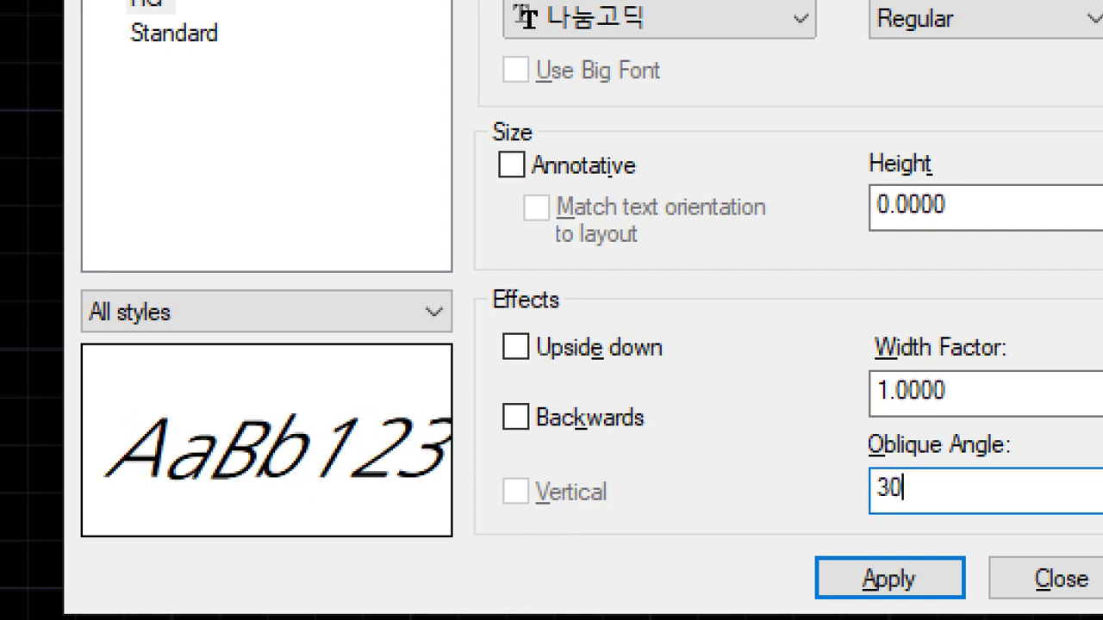
key(BackSpace)
key(BackSpace)
text(15)
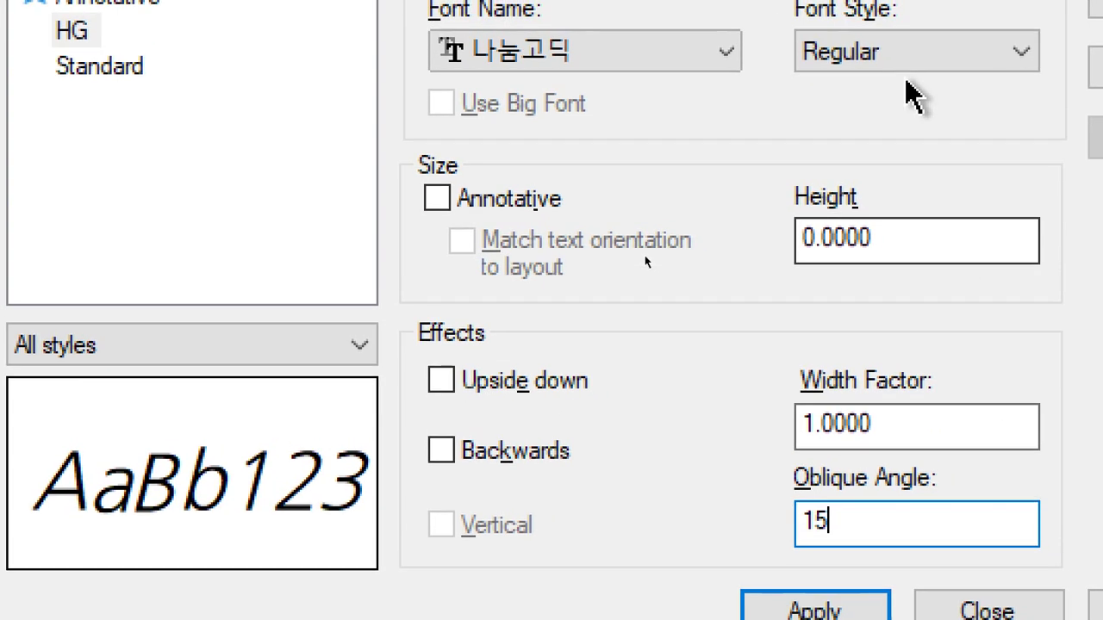
click(978, 33)
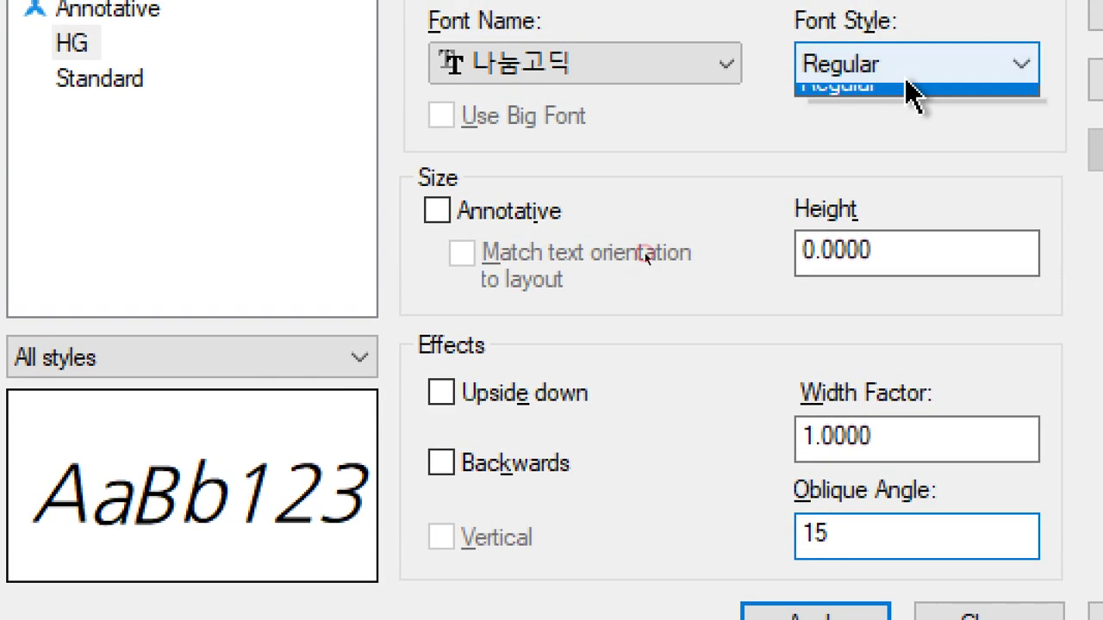
click(911, 95)
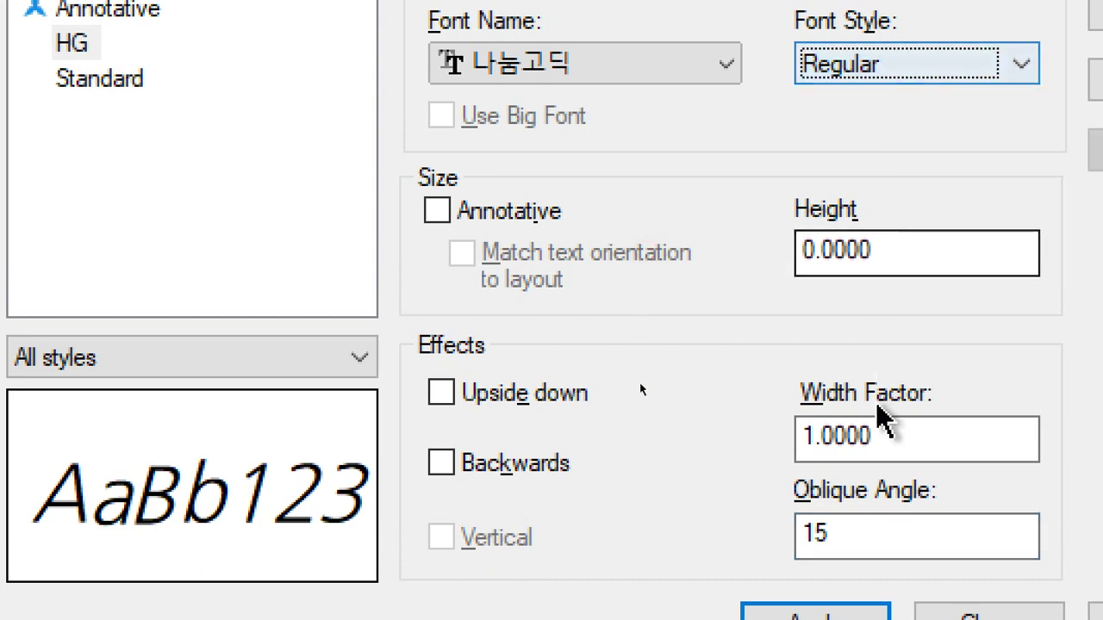
drag(893, 536, 778, 558)
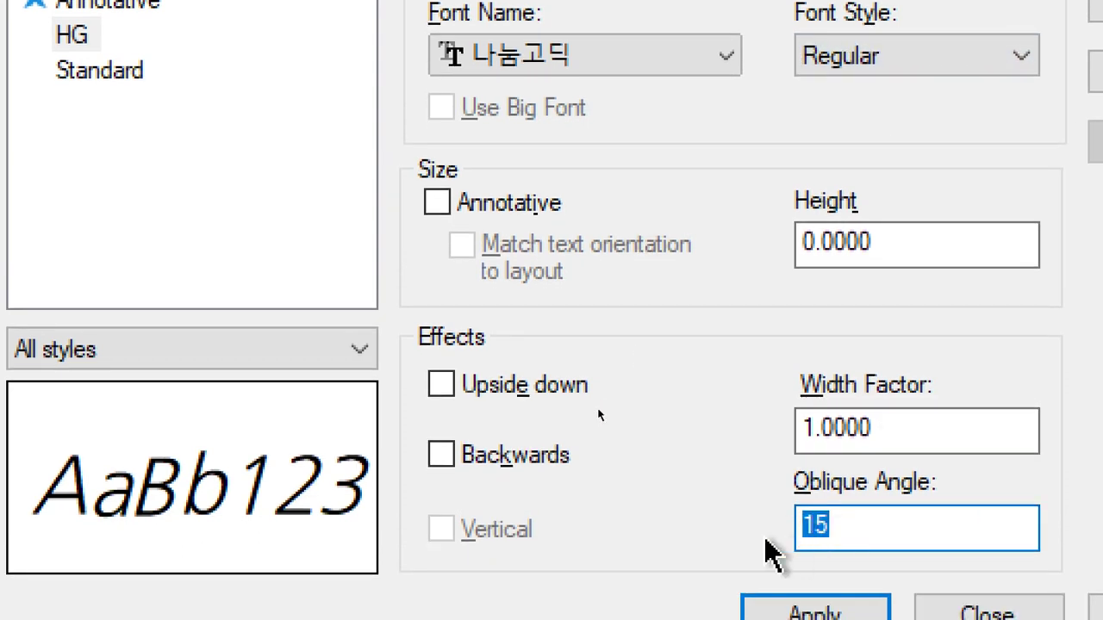
text(0)
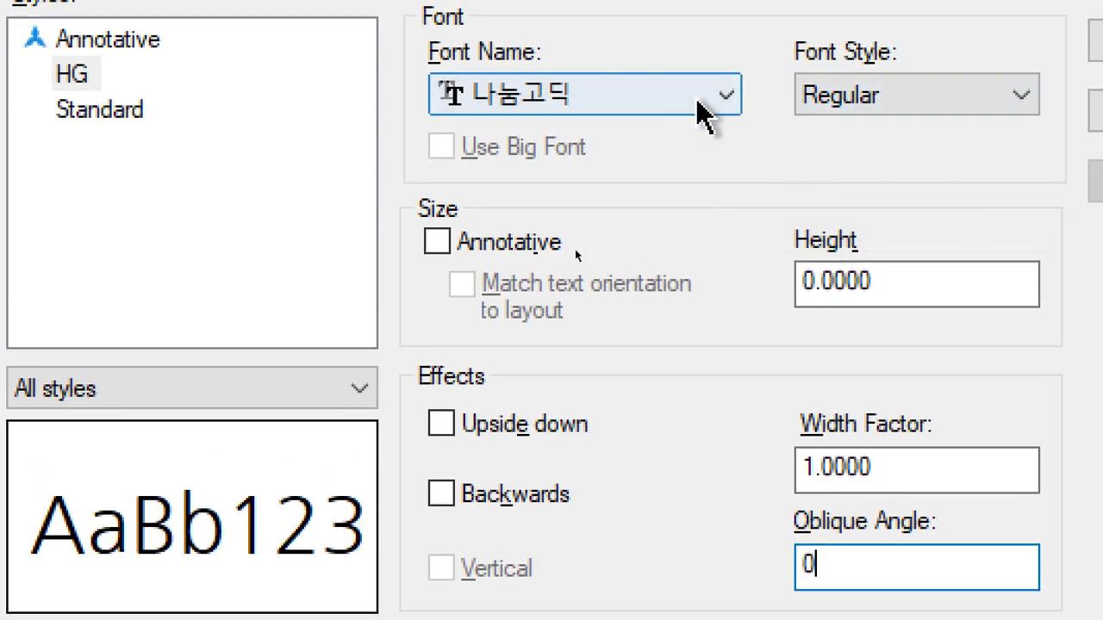
Set the HG style's font to txt.shx and enable the Use Big Font option
click(704, 110)
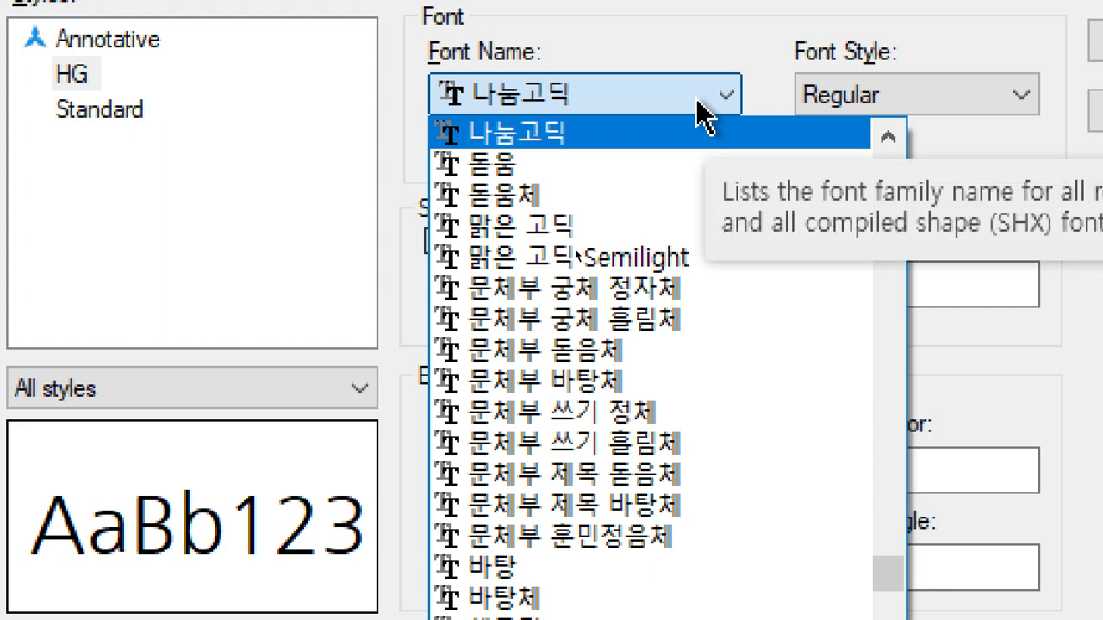
key(t)
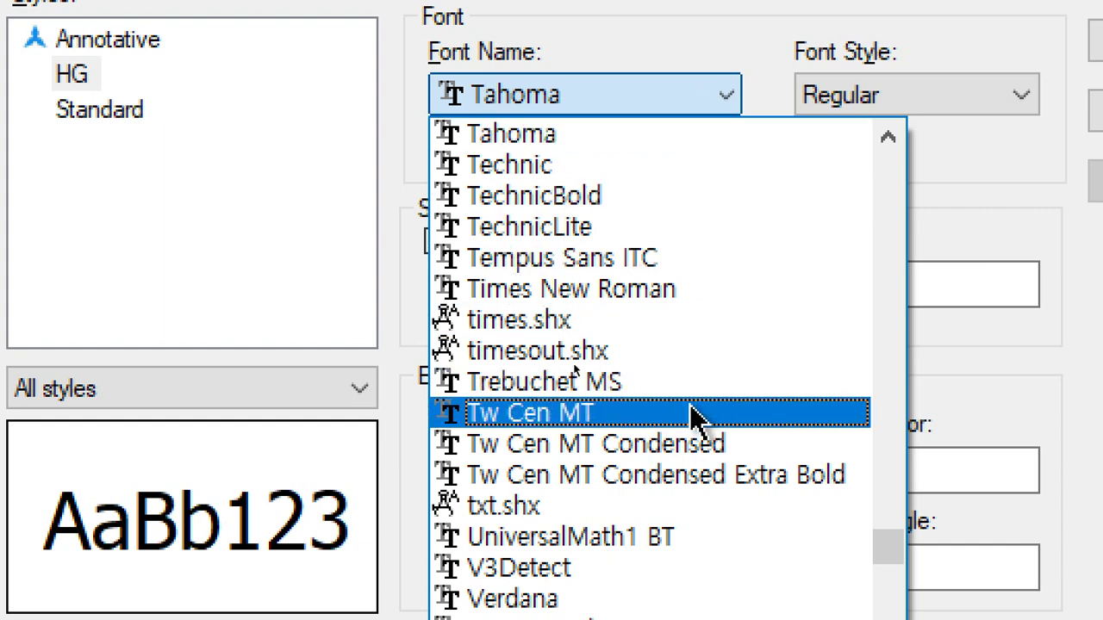
click(677, 507)
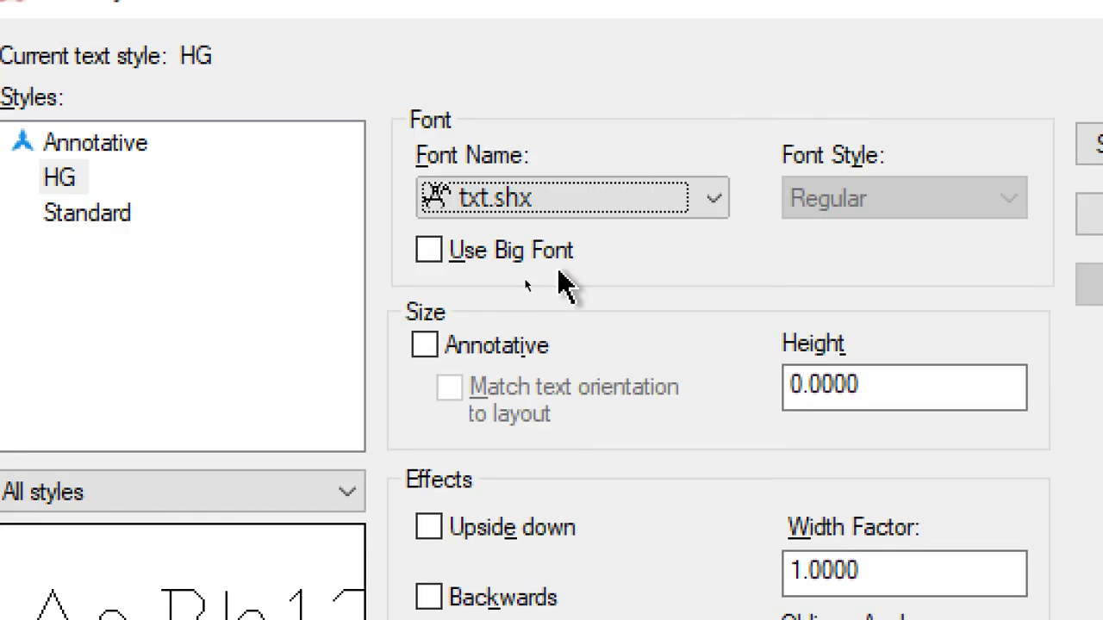
click(532, 263)
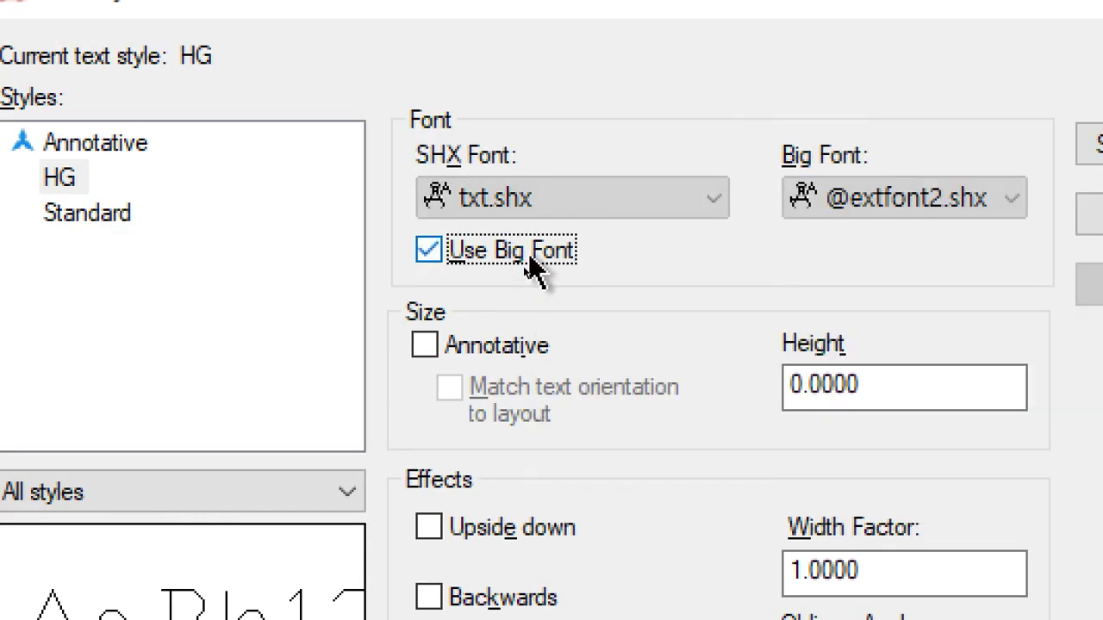
Browse the available SHX fonts while keeping txt.shx, and choose whgdtxt.shx as the Big Font
click(606, 212)
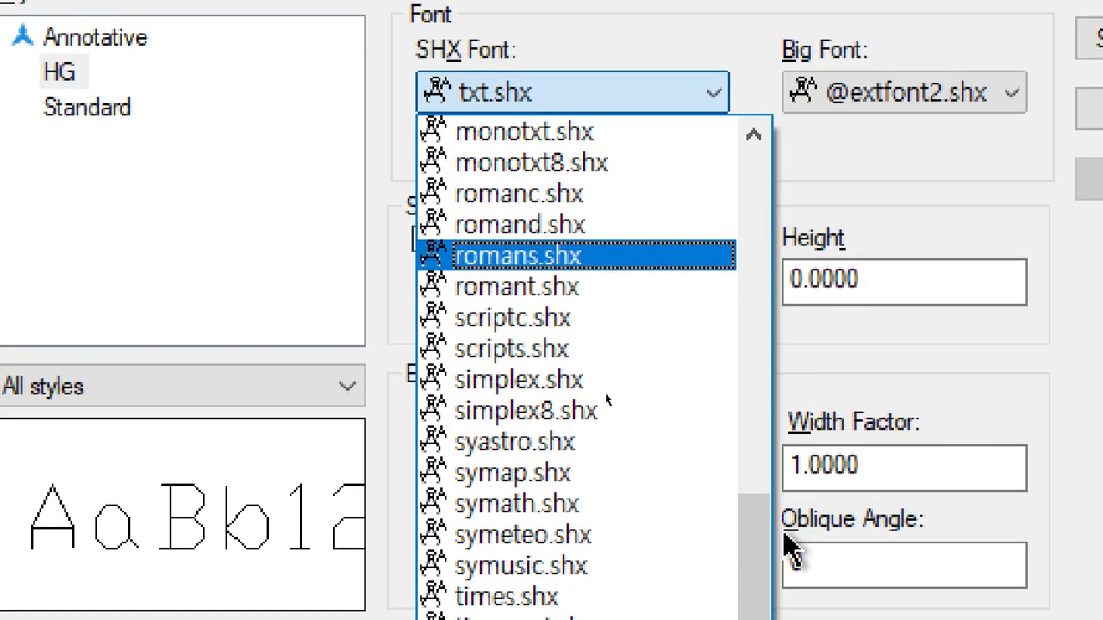
drag(759, 525, 713, 500)
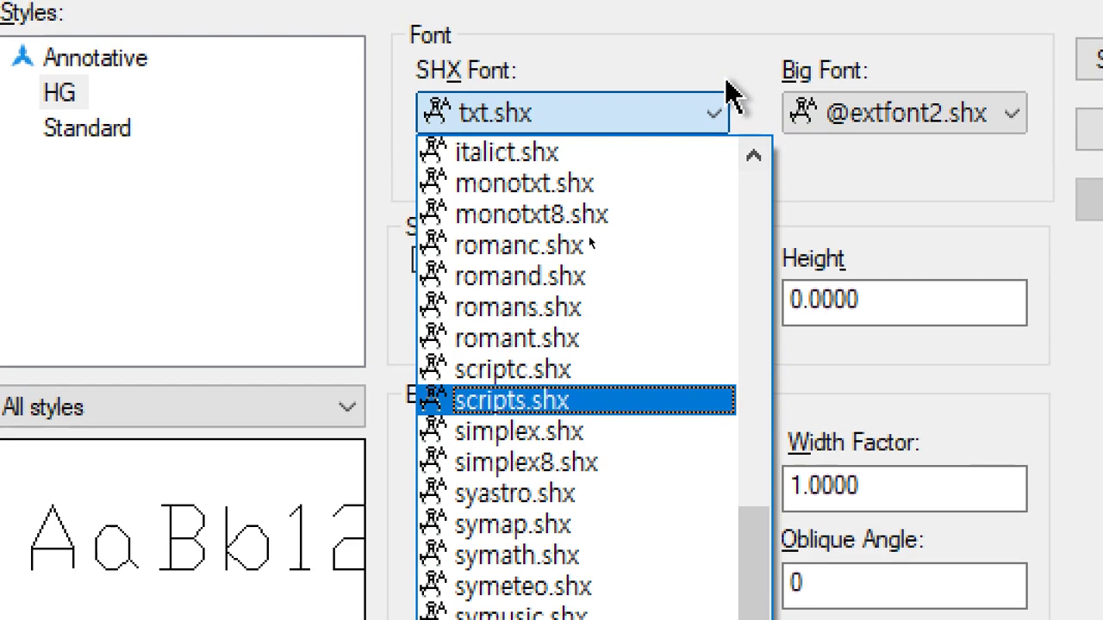
click(726, 36)
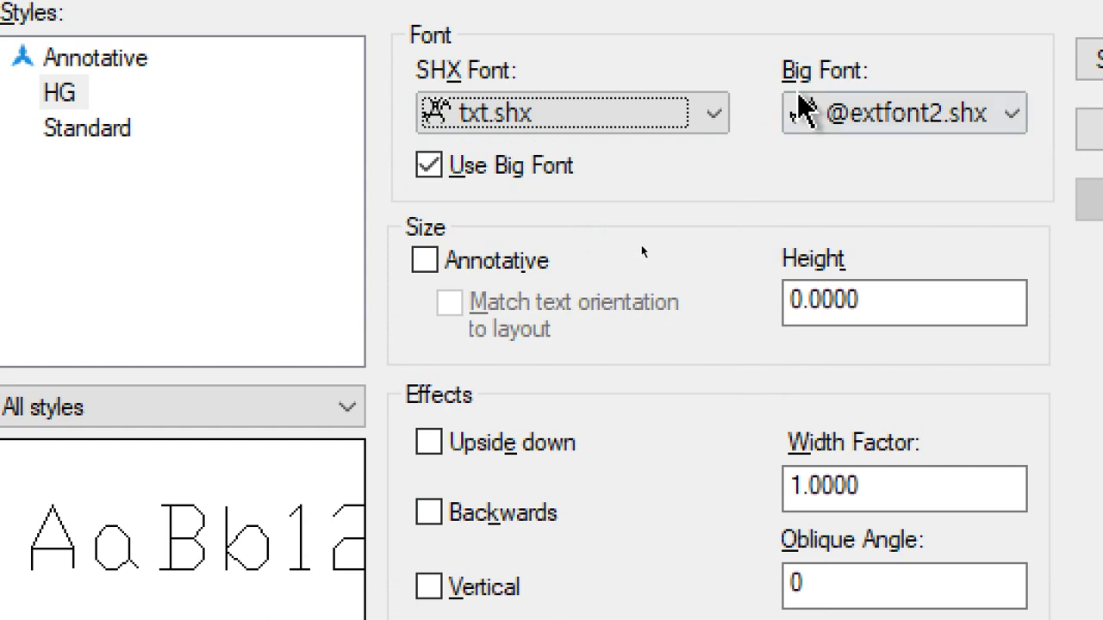
click(982, 113)
drag(957, 186, 958, 296)
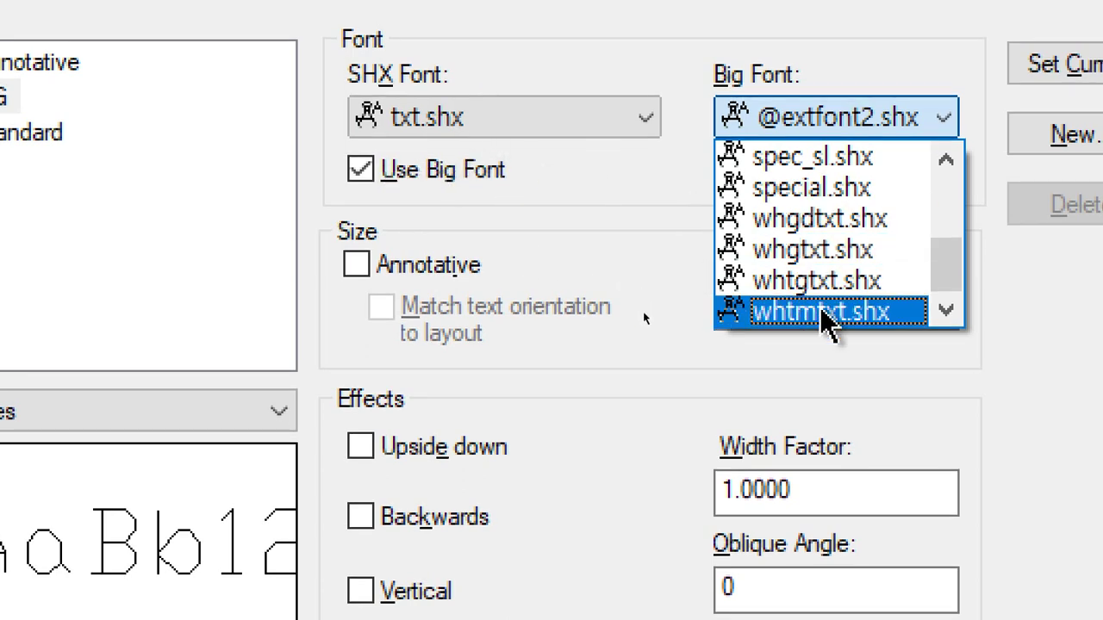
click(796, 220)
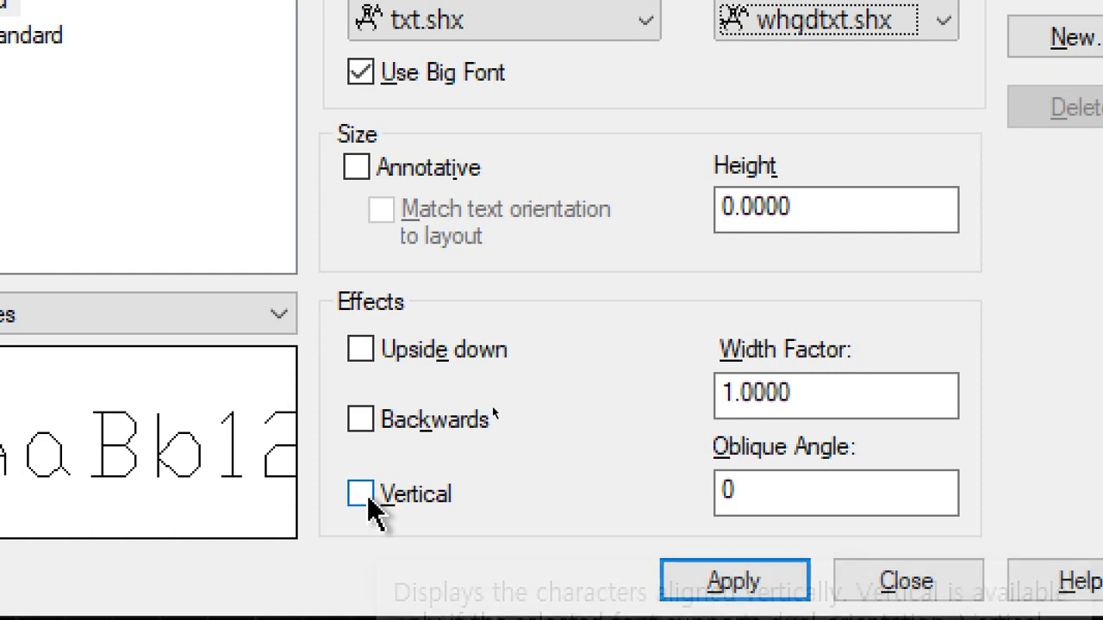
Preview the Vertical text effect by toggling it several times, leaving it turned off
click(367, 495)
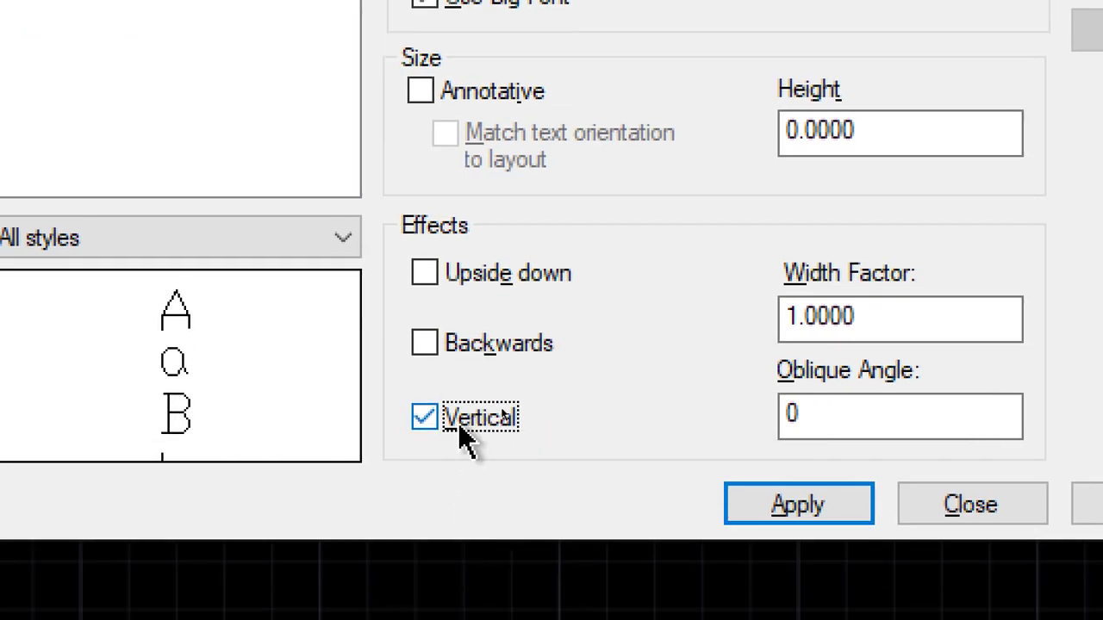
click(457, 423)
click(457, 423)
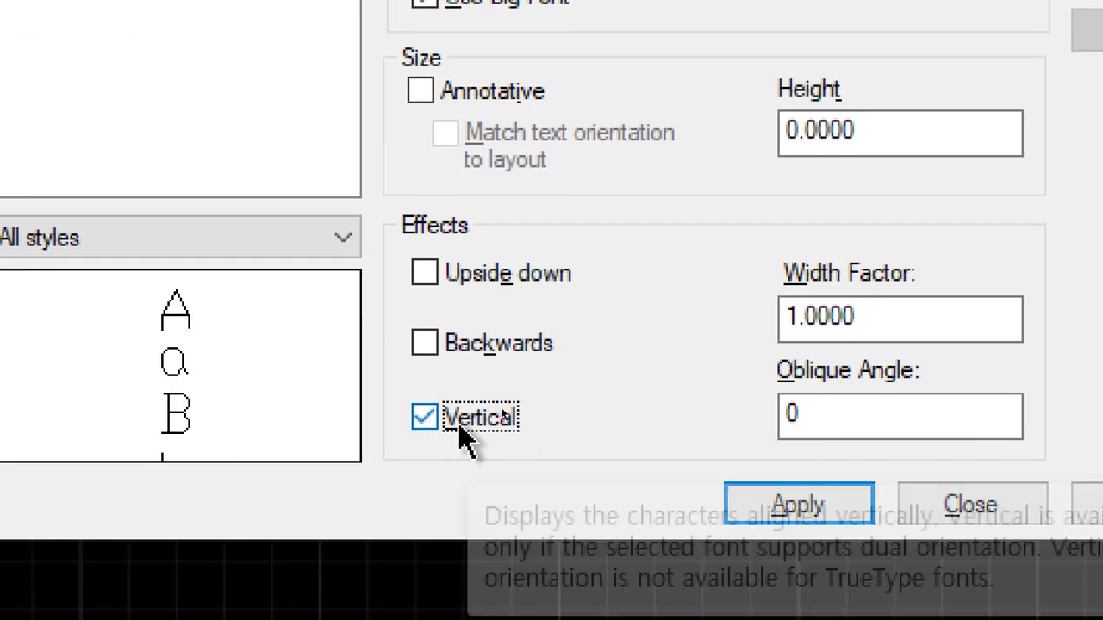
click(458, 423)
click(457, 423)
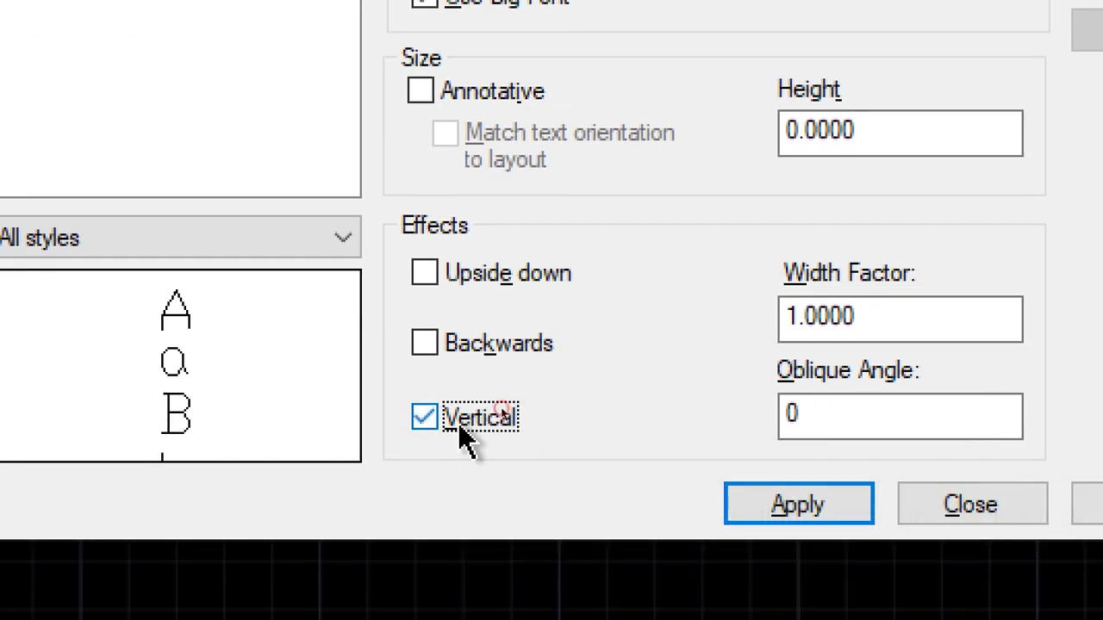
click(457, 423)
click(457, 423)
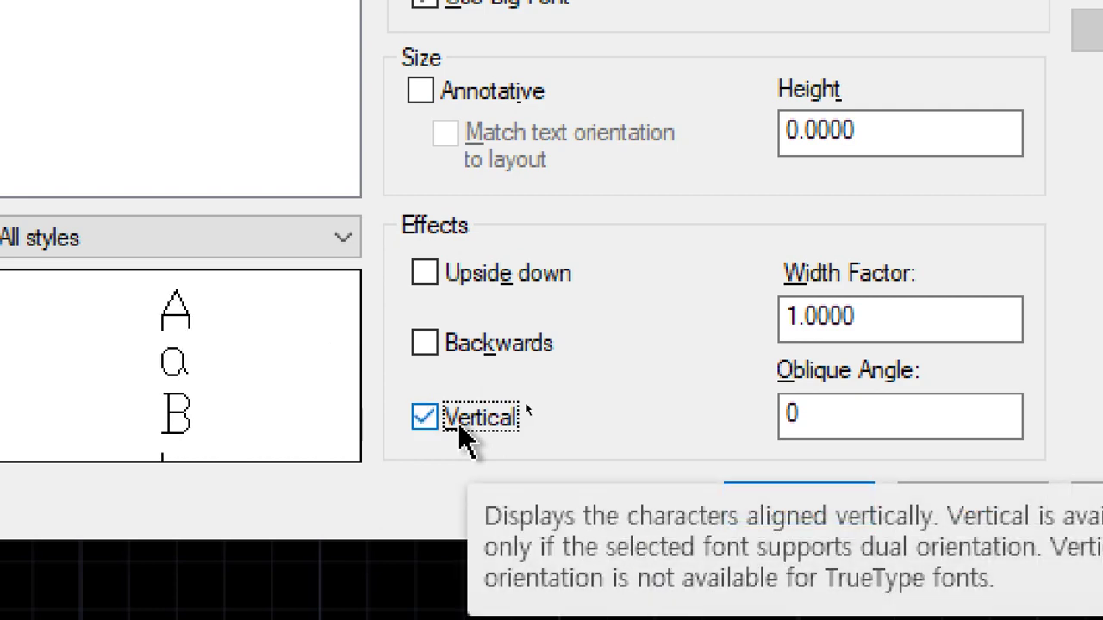
click(465, 423)
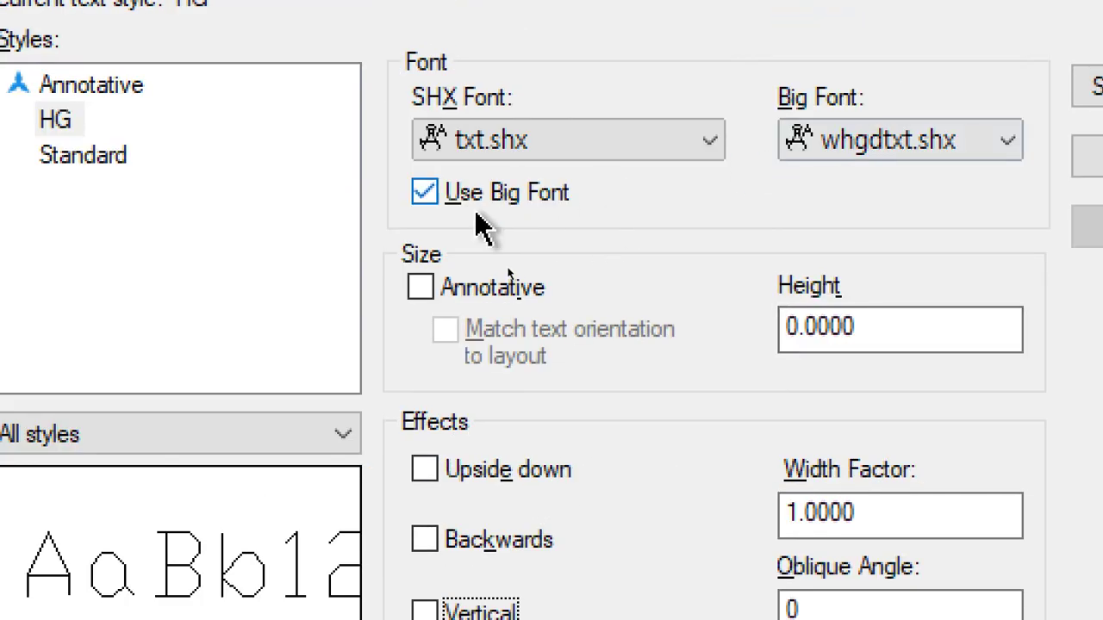
Disable Use Big Font, set the HG style's font to 맑은 고딕 and apply the change
click(517, 191)
click(579, 148)
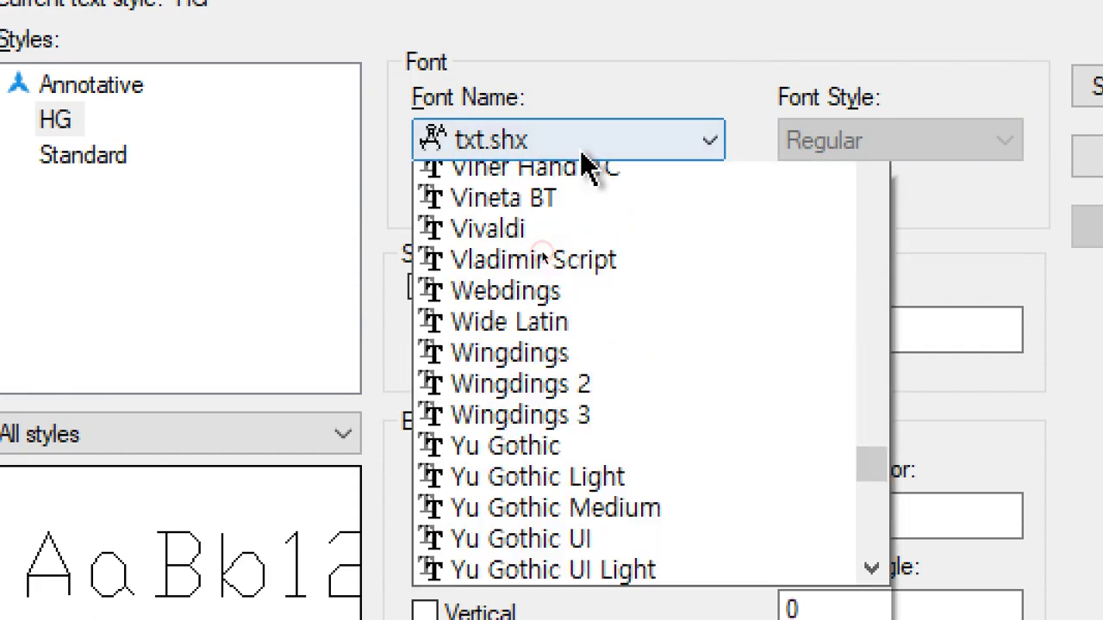
key(z)
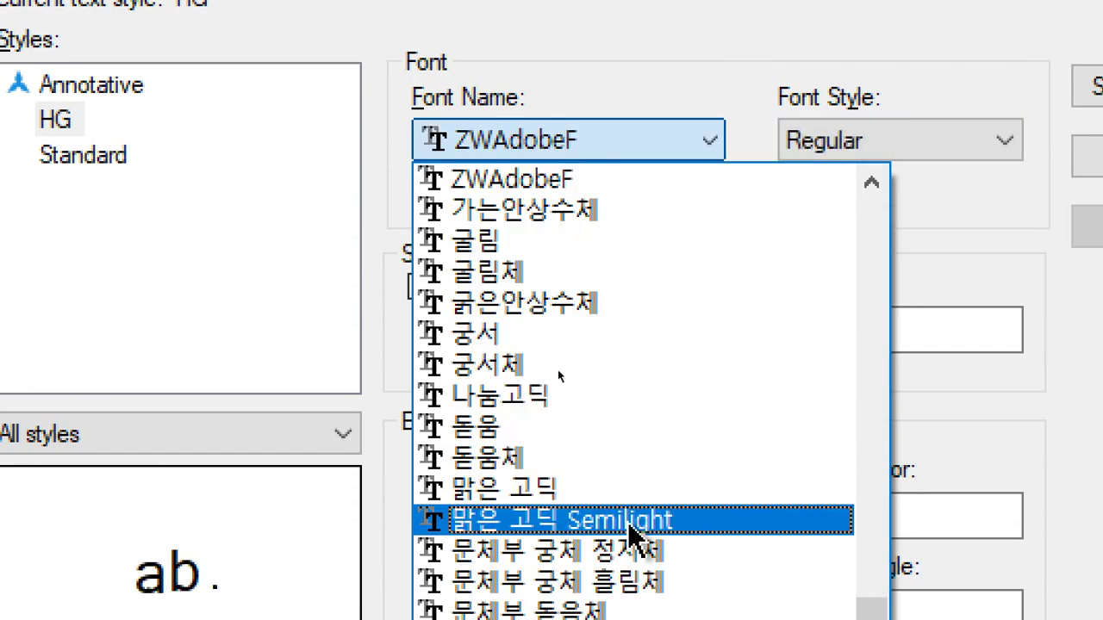
click(632, 487)
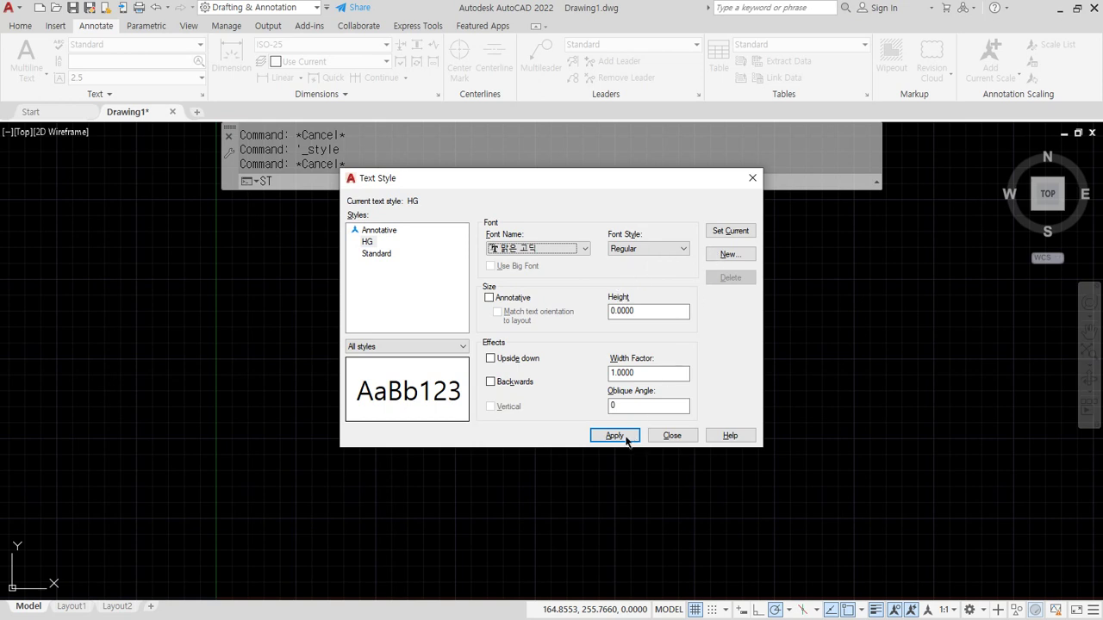
click(617, 436)
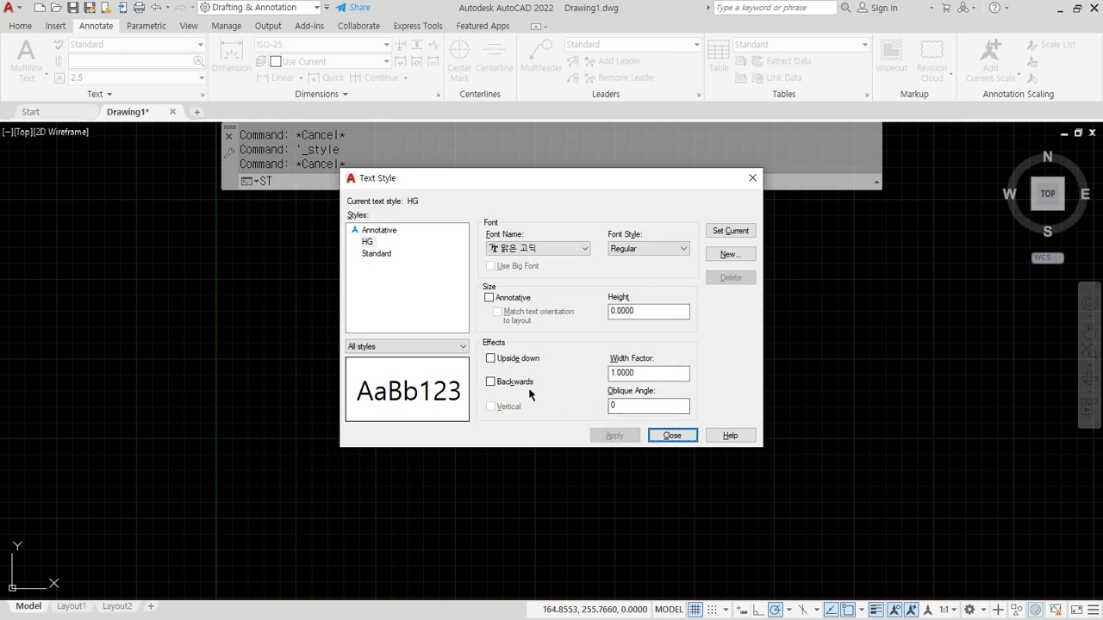
Make Standard the current text style, reselect HG in the style list and close the Text Style dialog
click(397, 173)
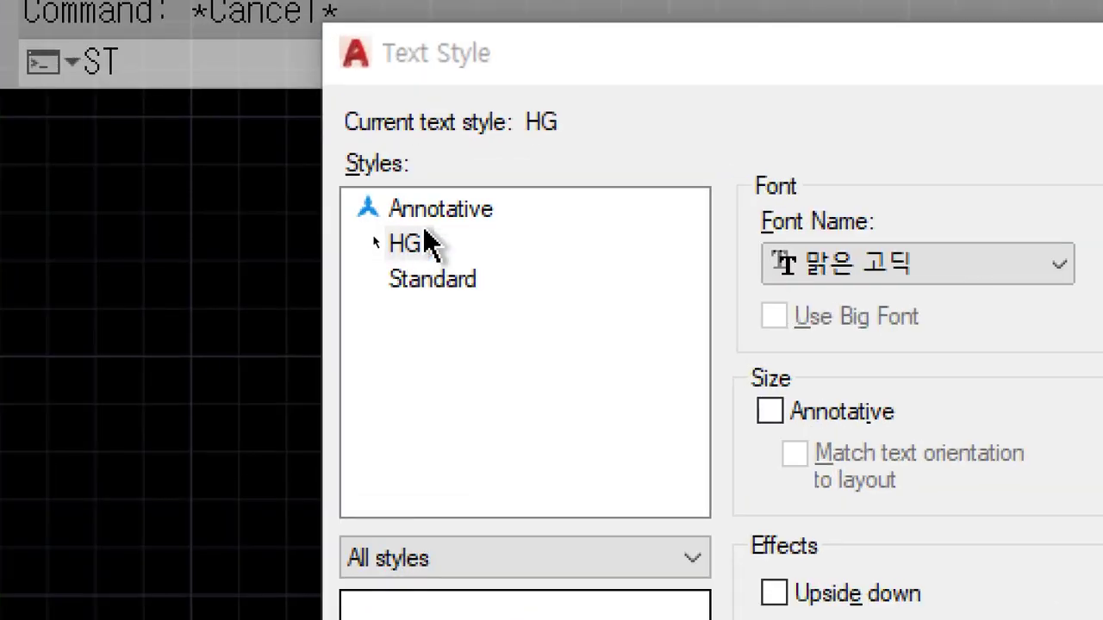
click(370, 242)
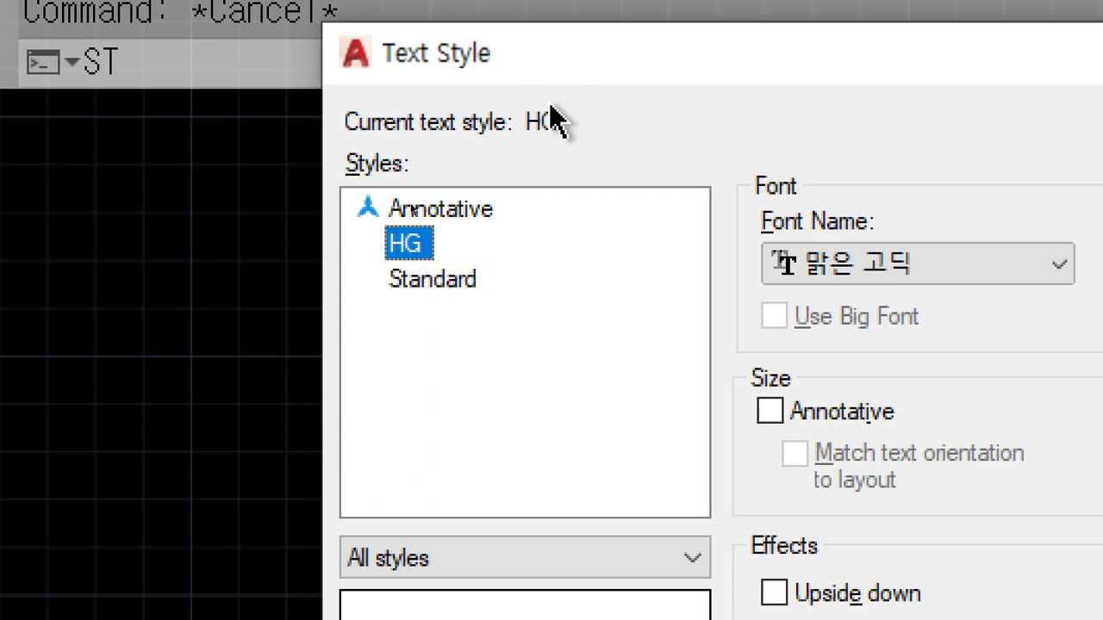
click(434, 281)
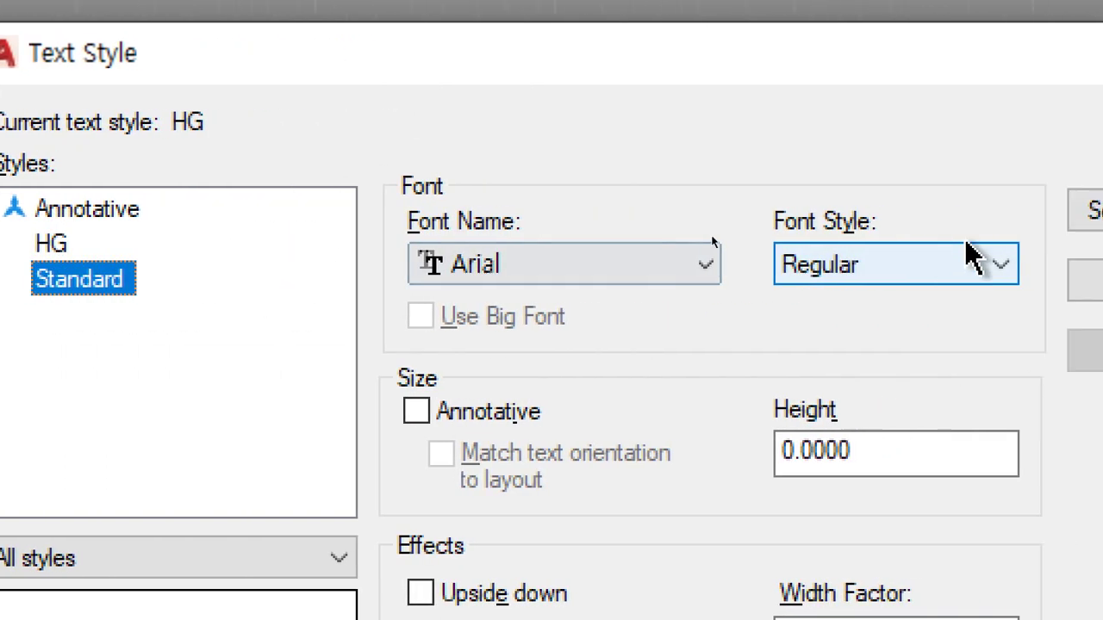
click(954, 216)
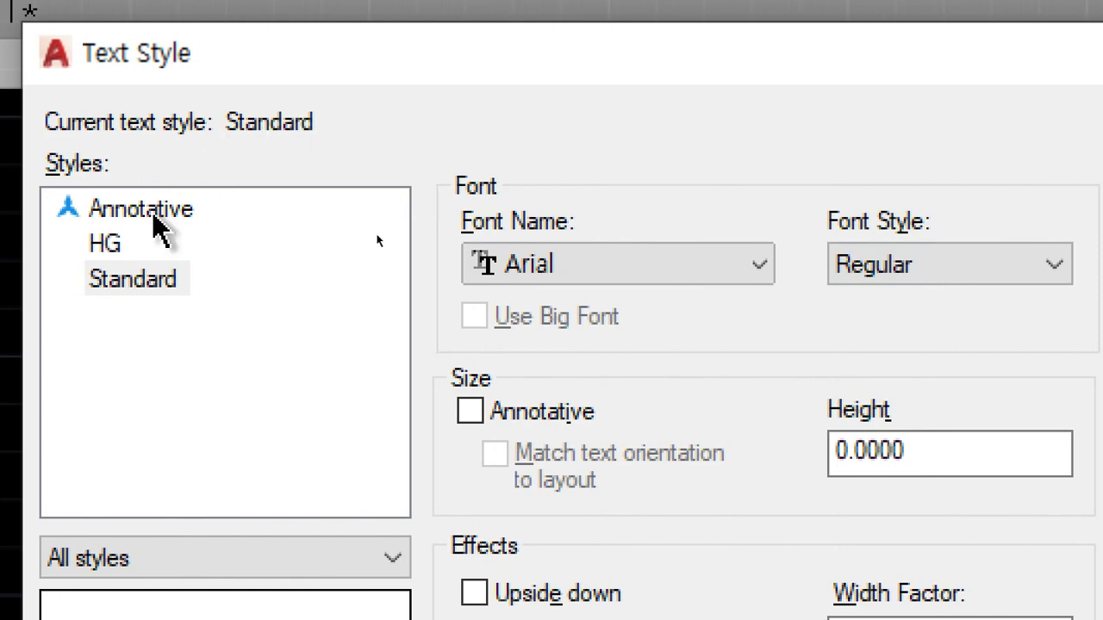
click(129, 241)
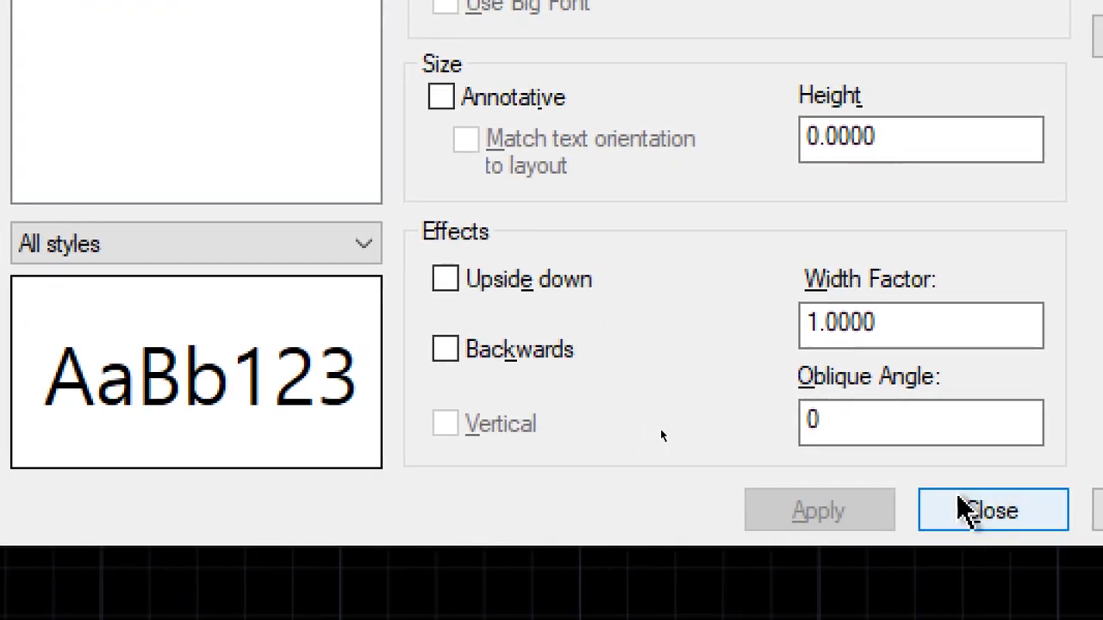
click(960, 507)
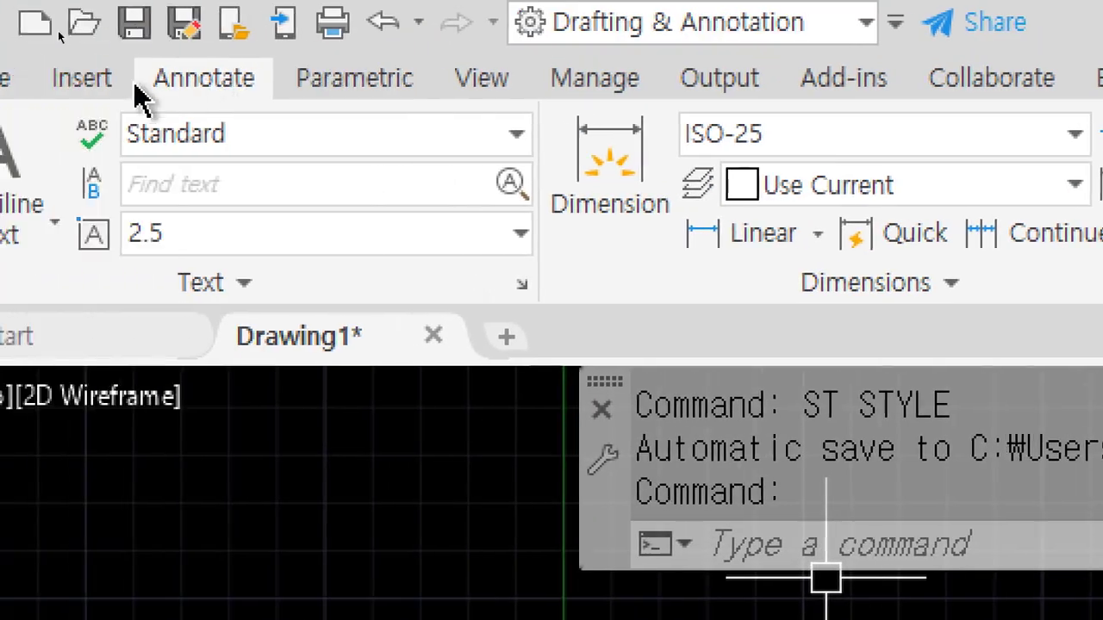
Make HG the drawing's current text style from the annotation text style choices
click(339, 145)
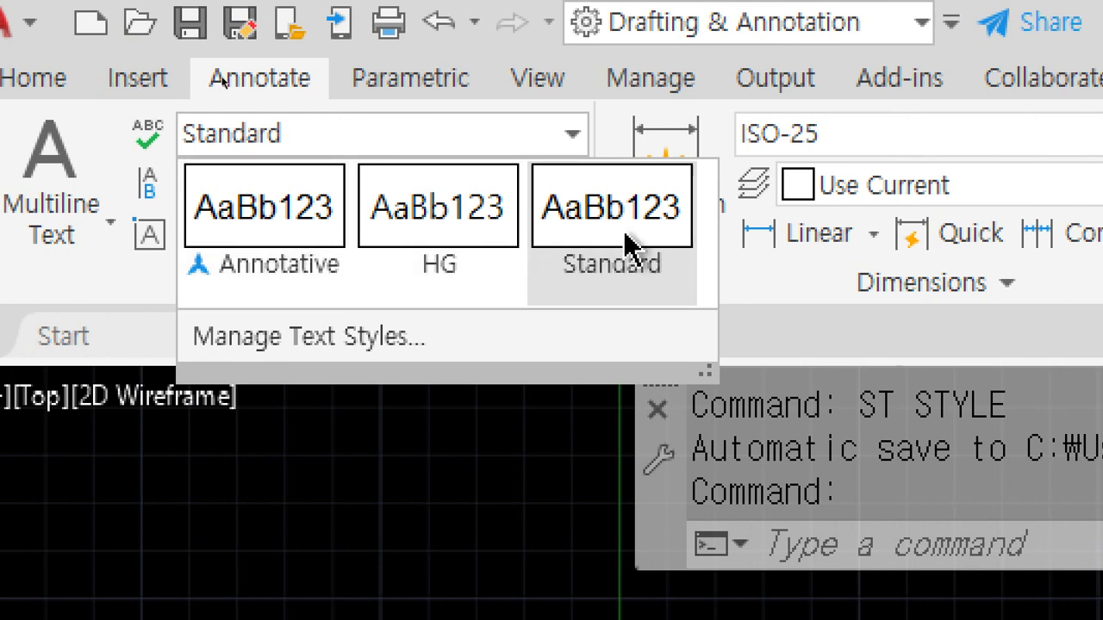
click(426, 242)
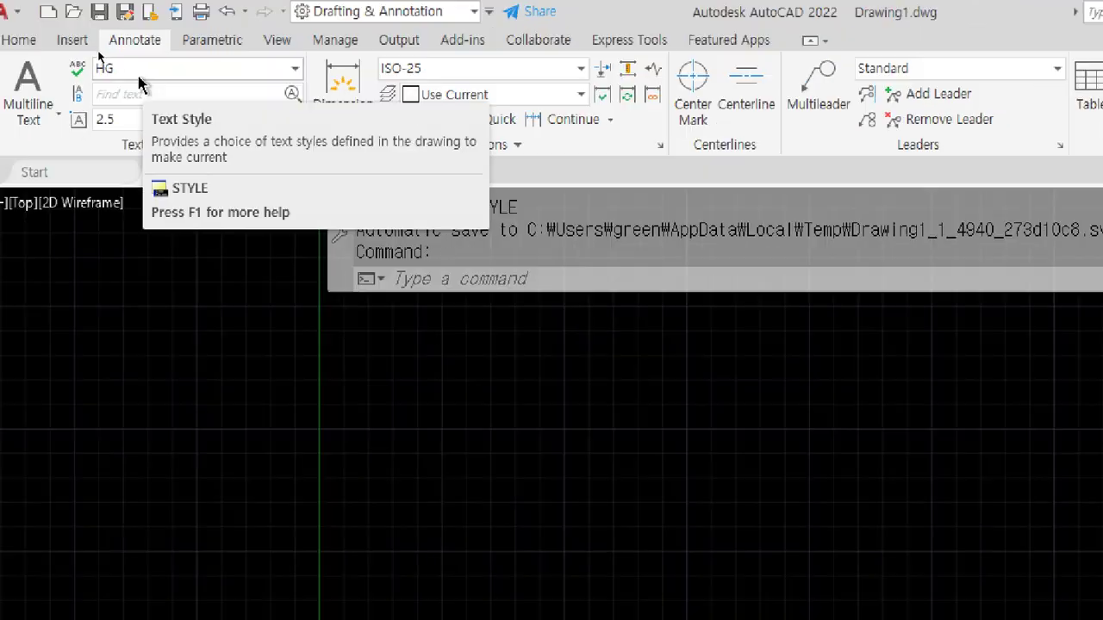
key(alt)
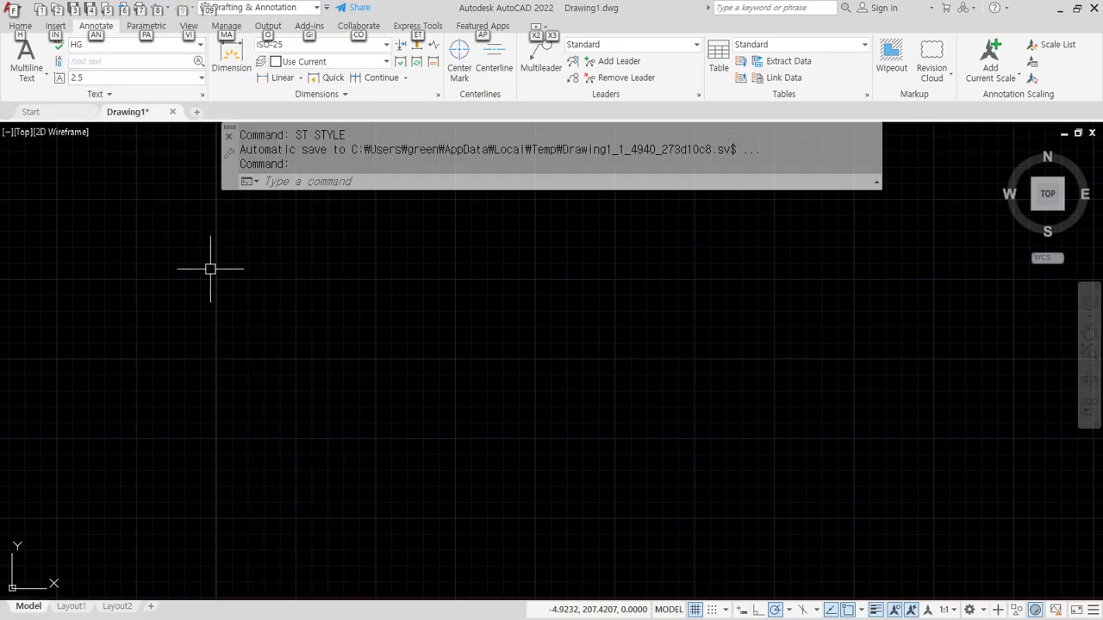
Switch to the Notepad notes and examine the line on the single-line text (DT) and multiline text (T) commands
key(Escape)
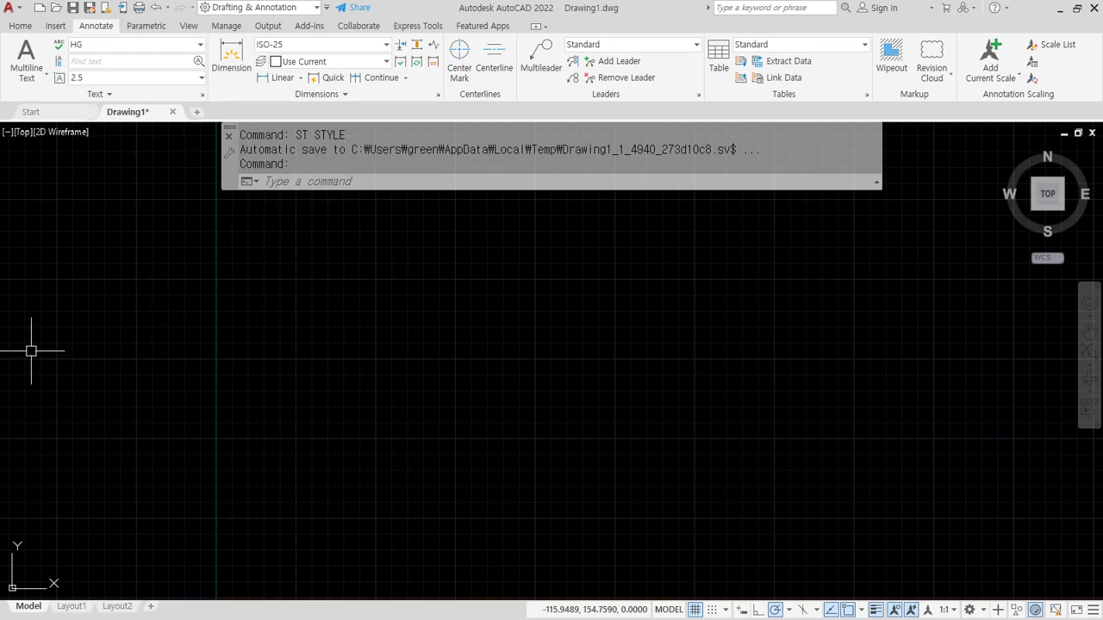
key(alt+Tab)
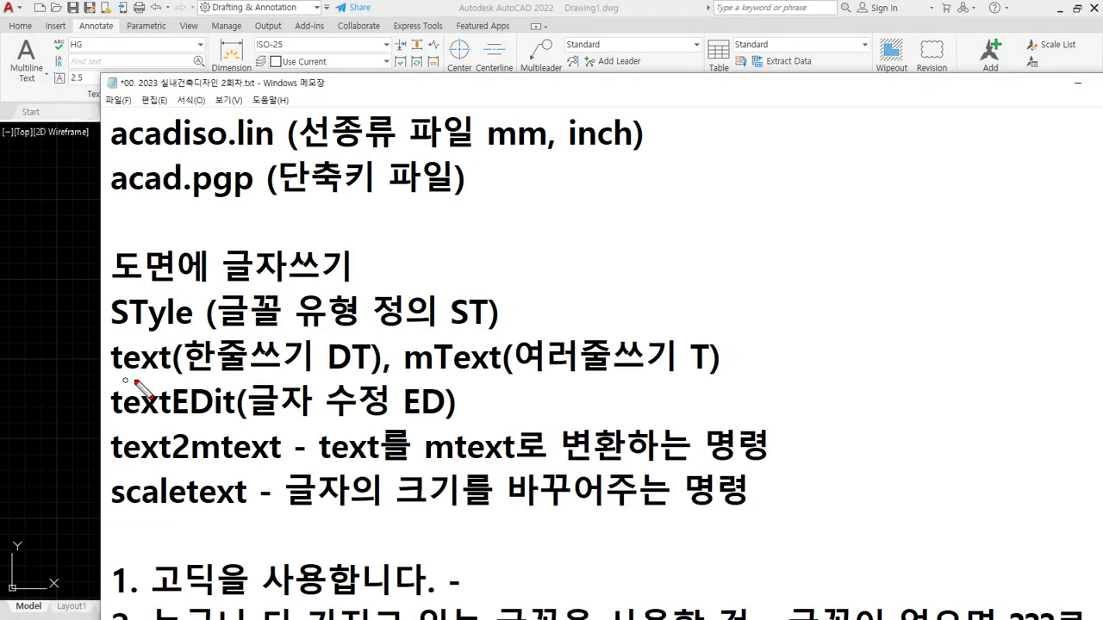
drag(218, 379, 703, 375)
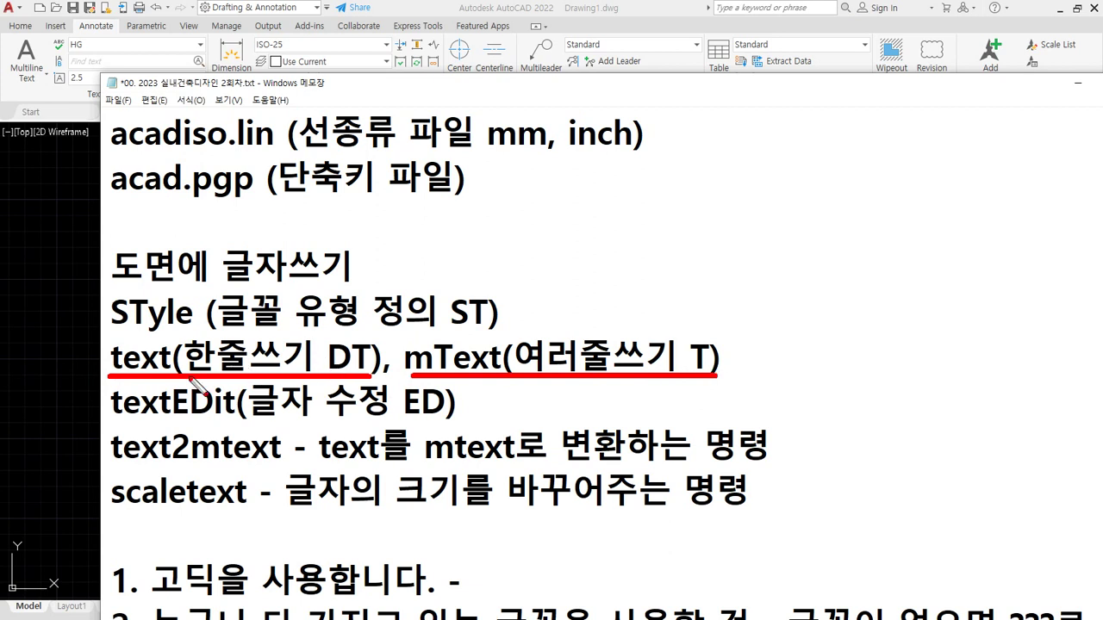
drag(132, 380, 313, 373)
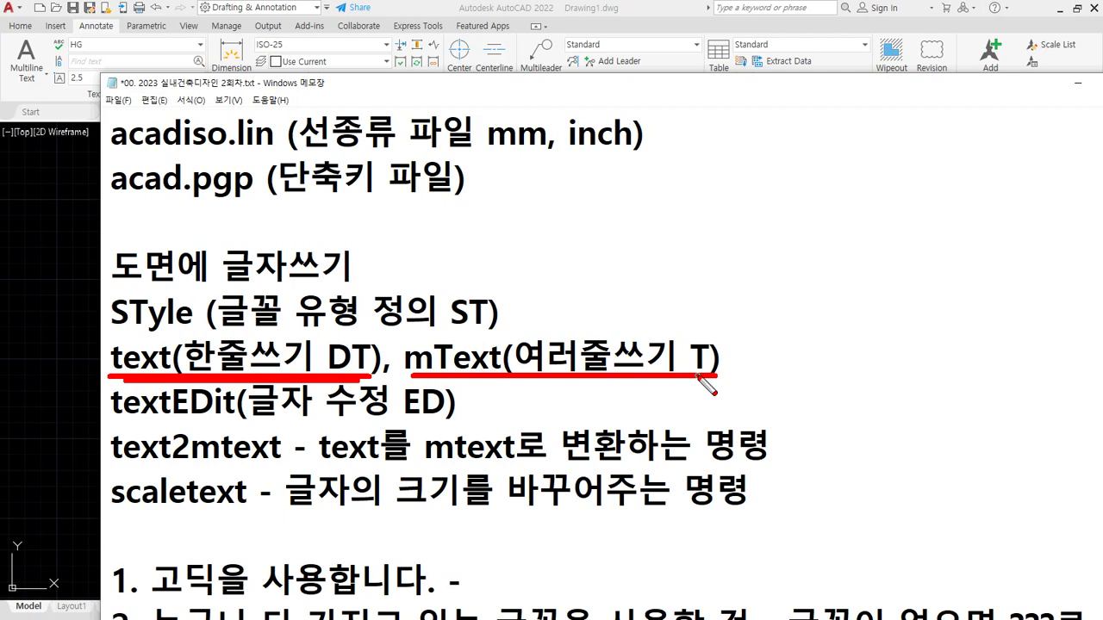
key(Escape)
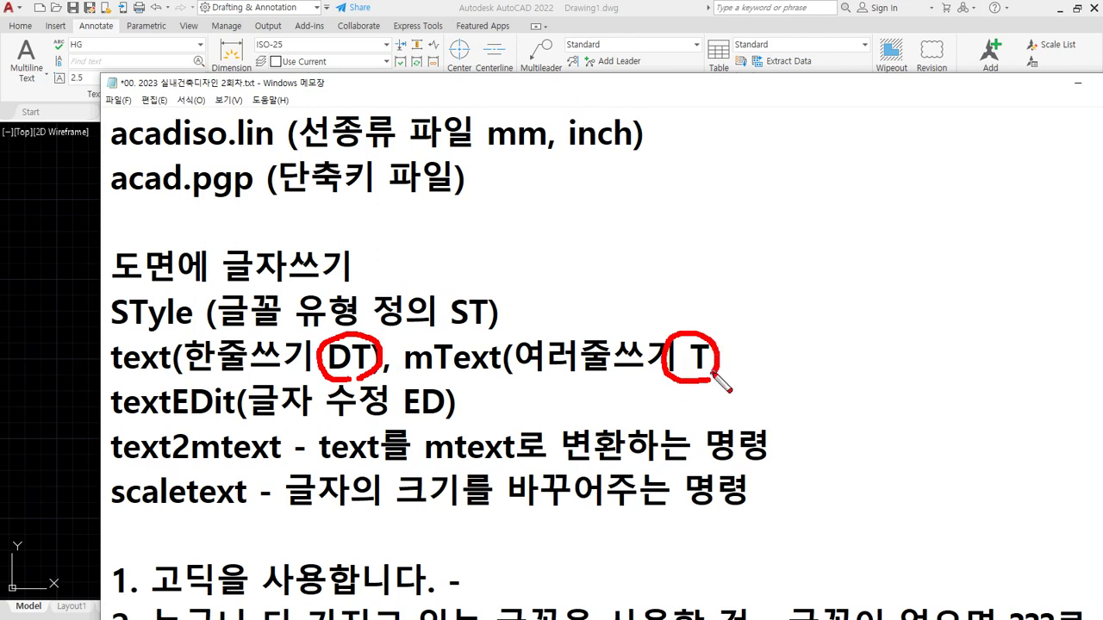
Return to AutoCAD and start single-line text at an empty spot, accepting the 2.5 height and 0 rotation
click(74, 316)
text(dt)
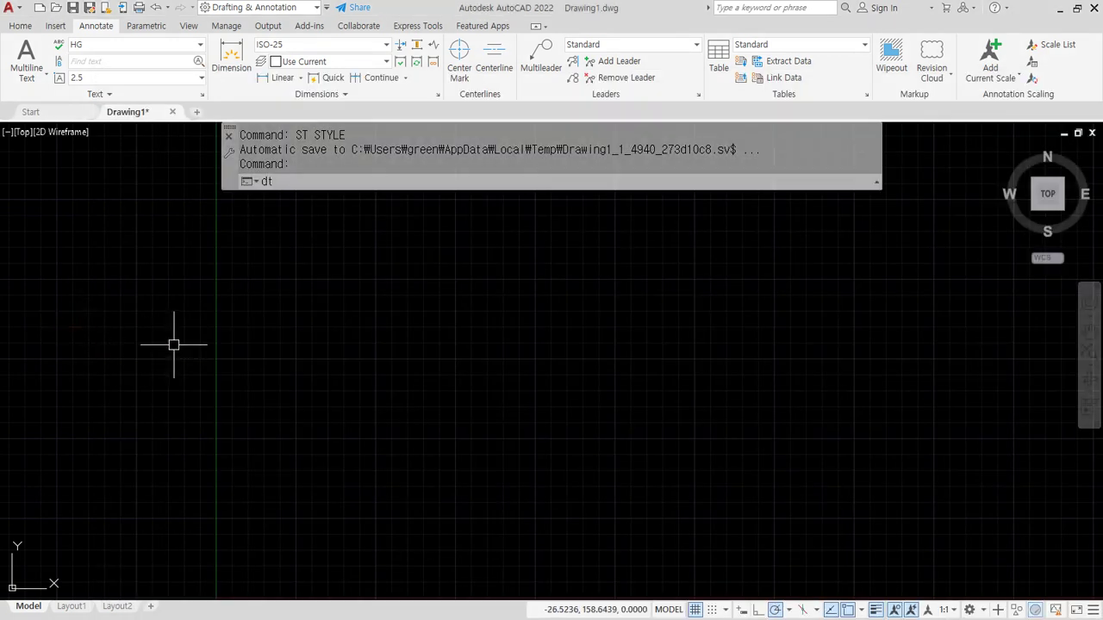
key(Return)
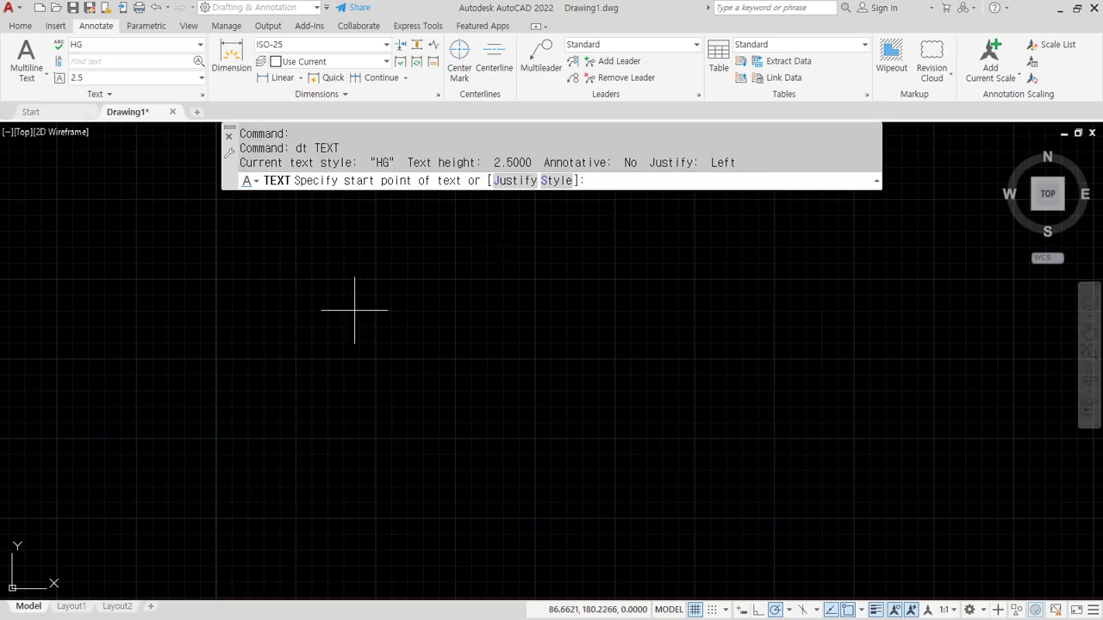
click(320, 319)
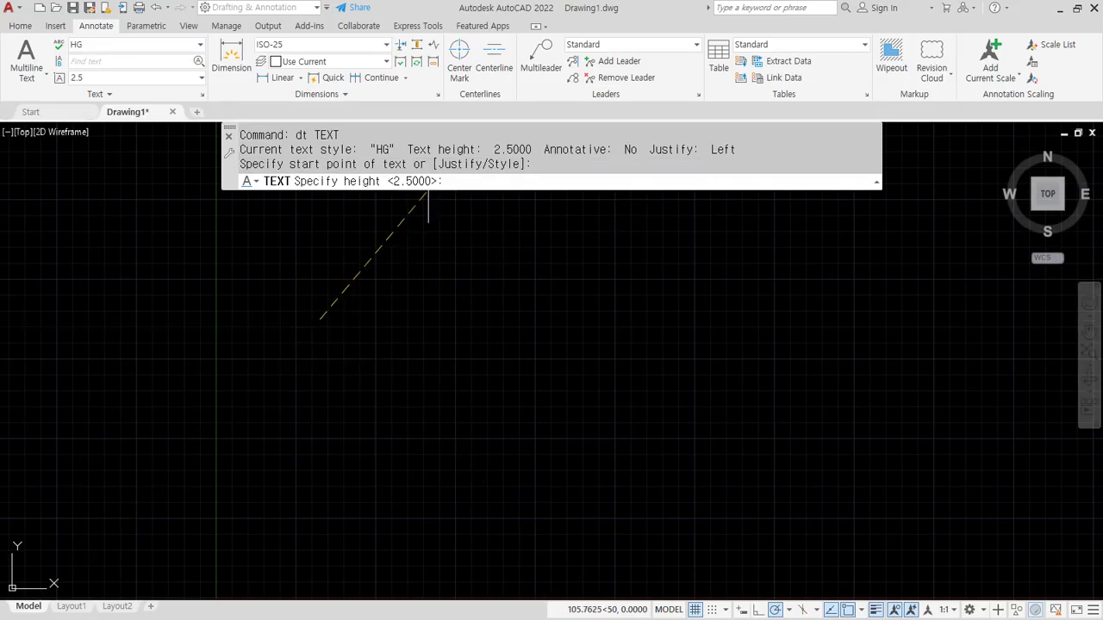
click(417, 195)
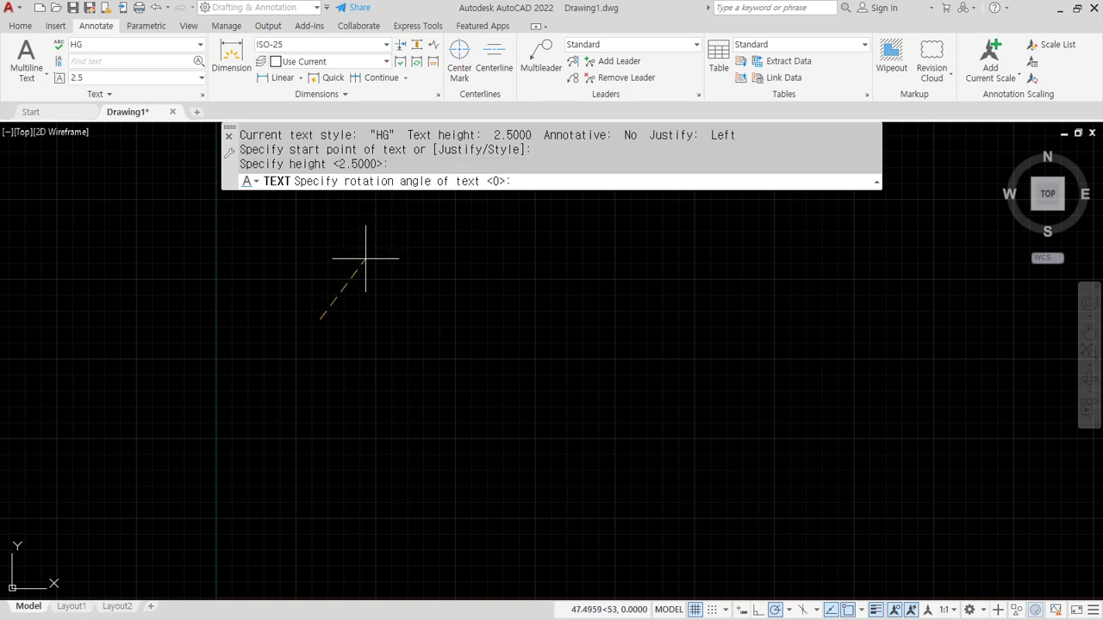
key(Return)
scroll(320, 319, up, 4)
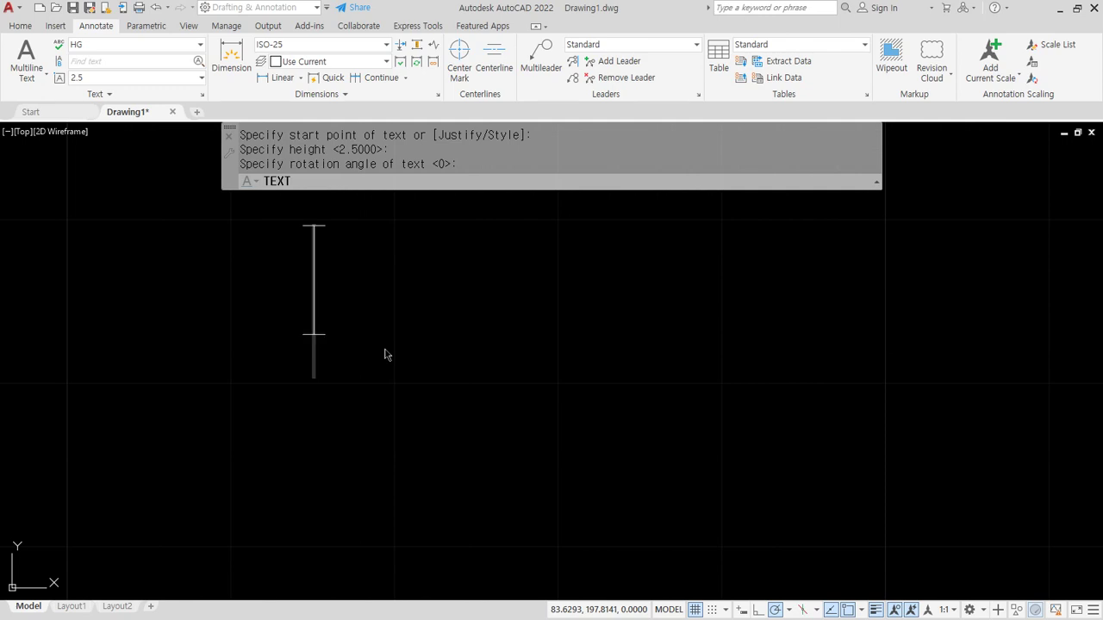
Write 동해물과 백두산이 and 마르고 닳도록 as the first two lines of the single-line text
text(동해물과)
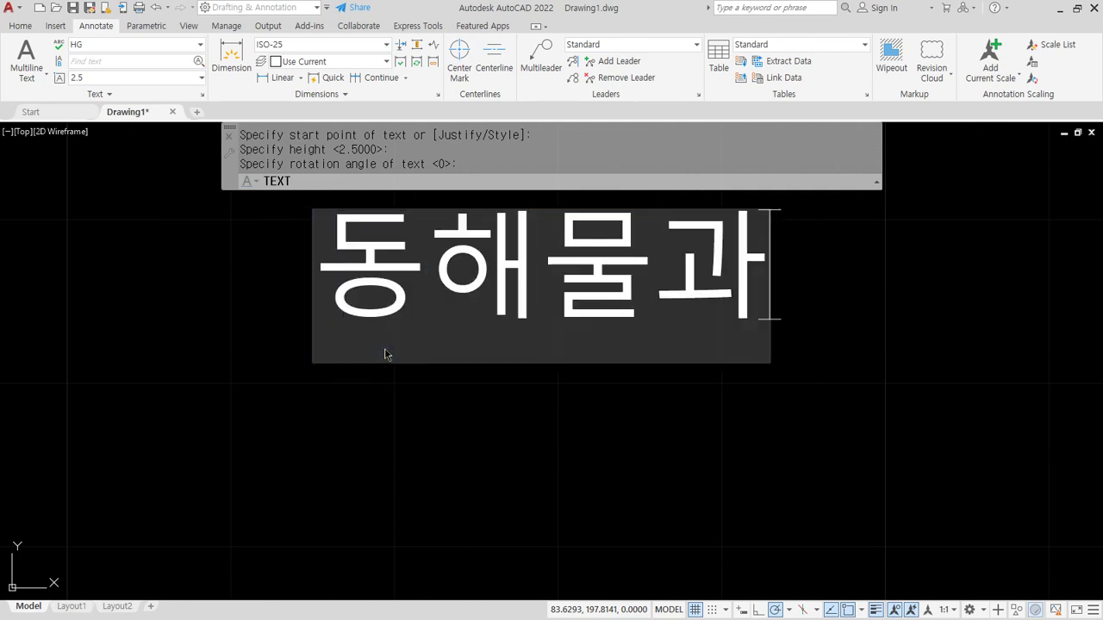
text( 백ㄷ두산이)
key(Return)
text(마)
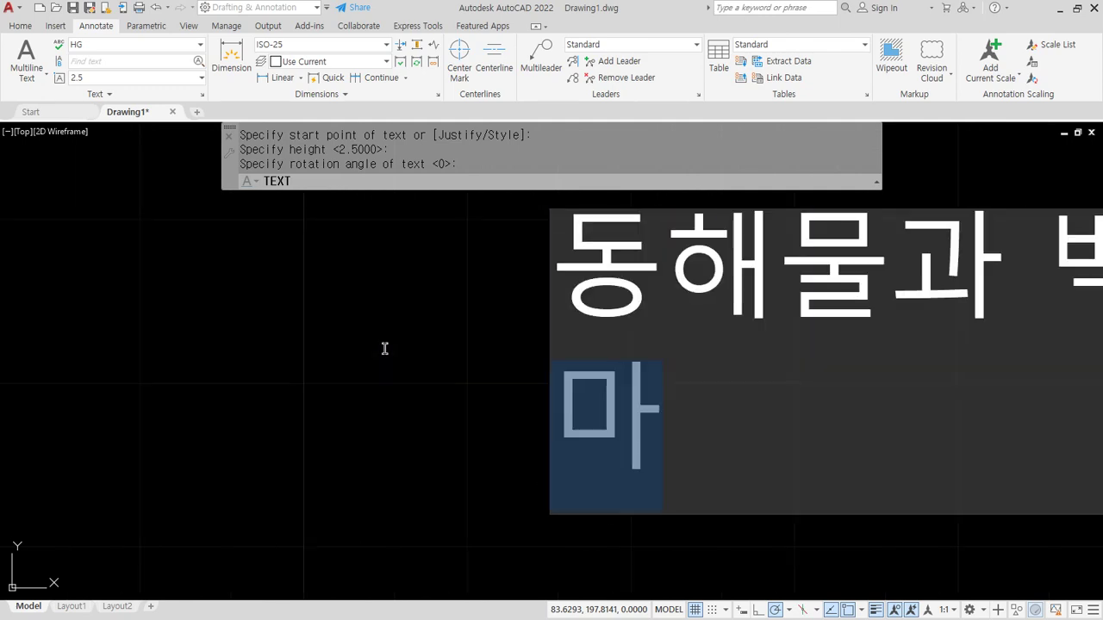
text(르고 닳도록)
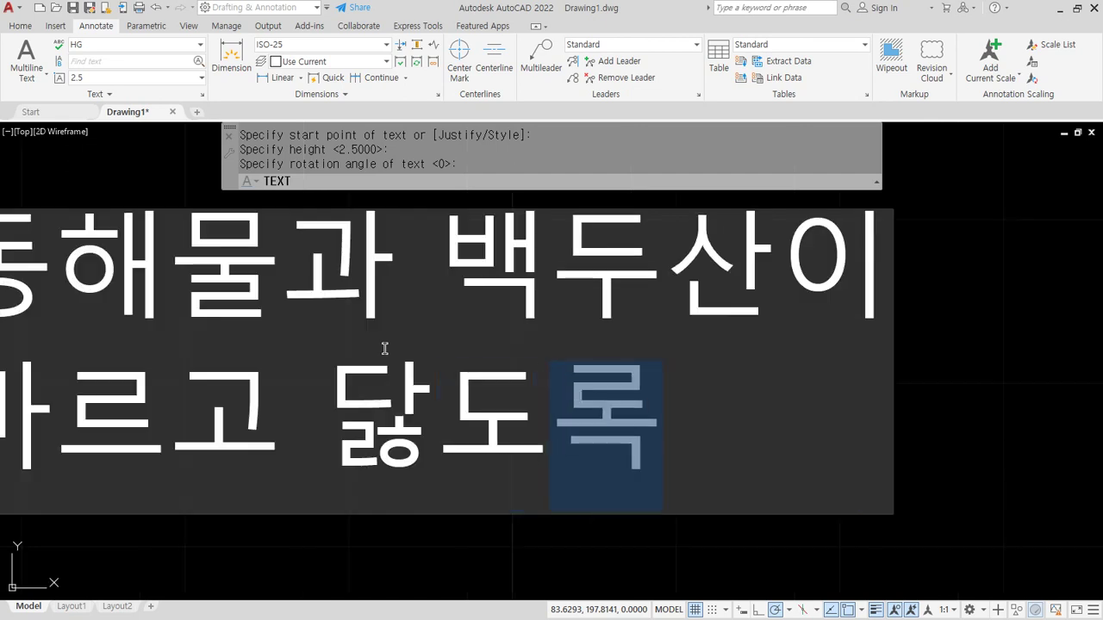
Add 하느님이 보우하사 and 우리나라 만세 as the third and fourth lines, and finish the text command
key(Return)
text(ㅎ느님이 보)
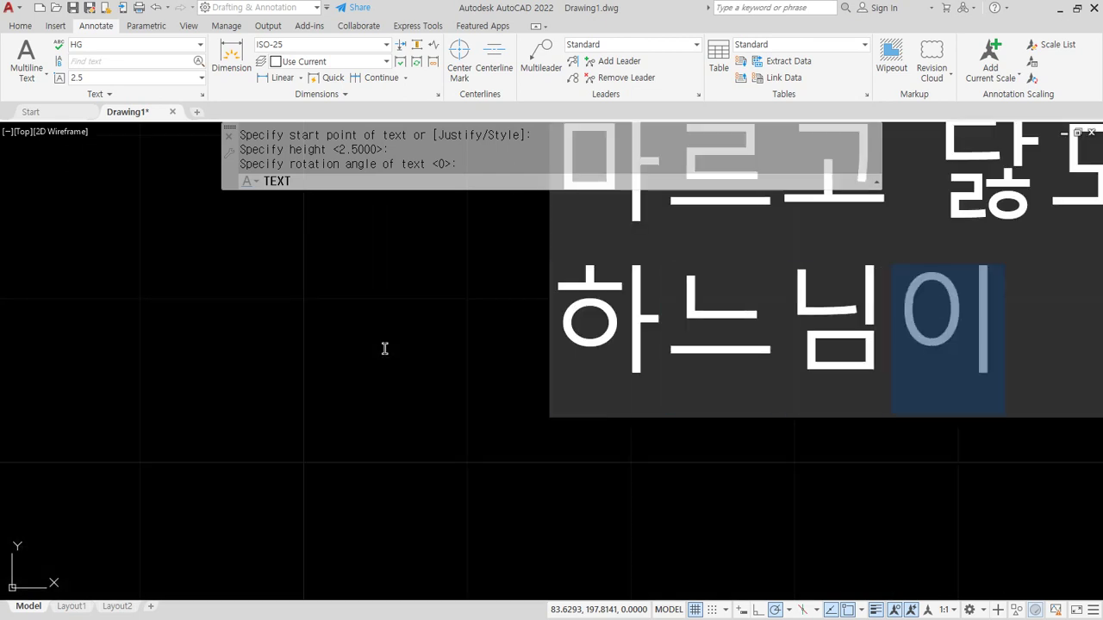
text(우하사)
key(Return)
text(우)
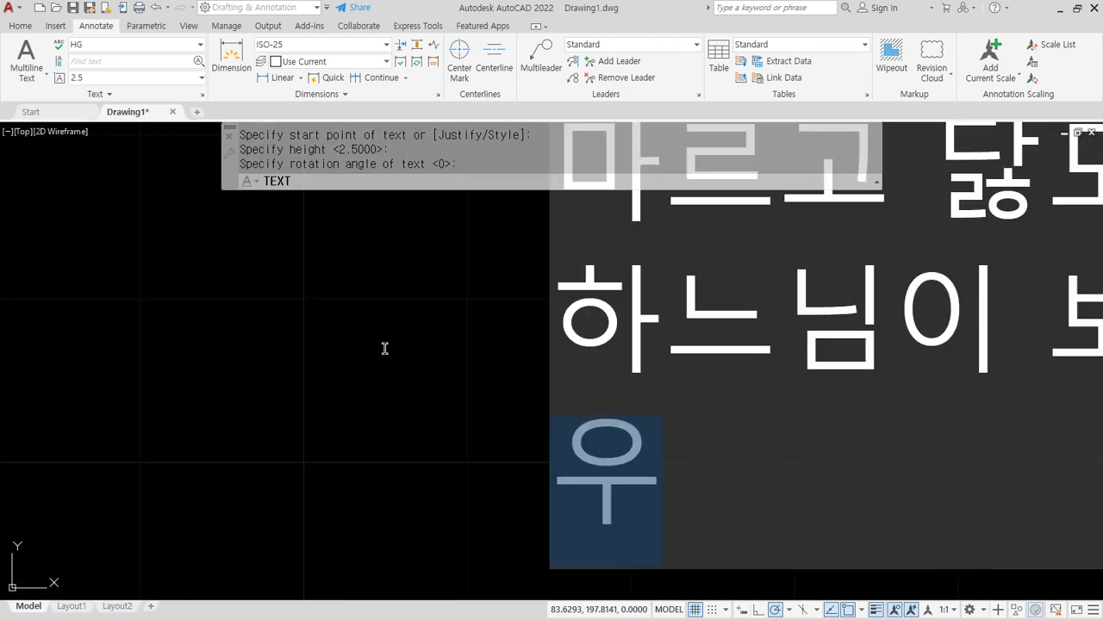
text(리나라 만세)
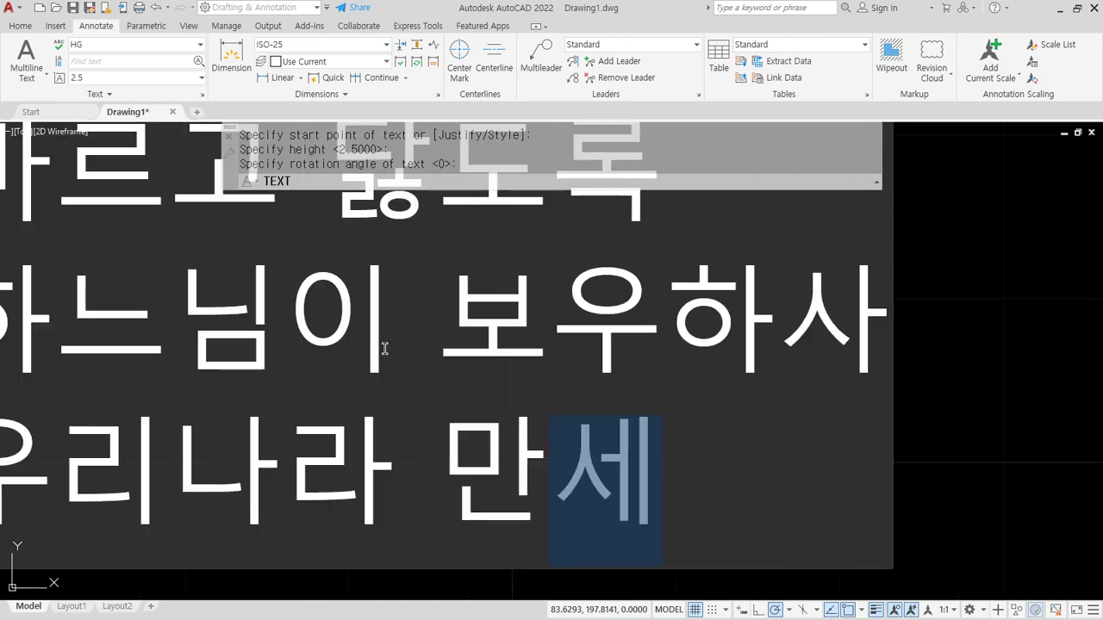
scroll(331, 341, down, 3)
scroll(331, 340, up, 2)
scroll(368, 411, down, 3)
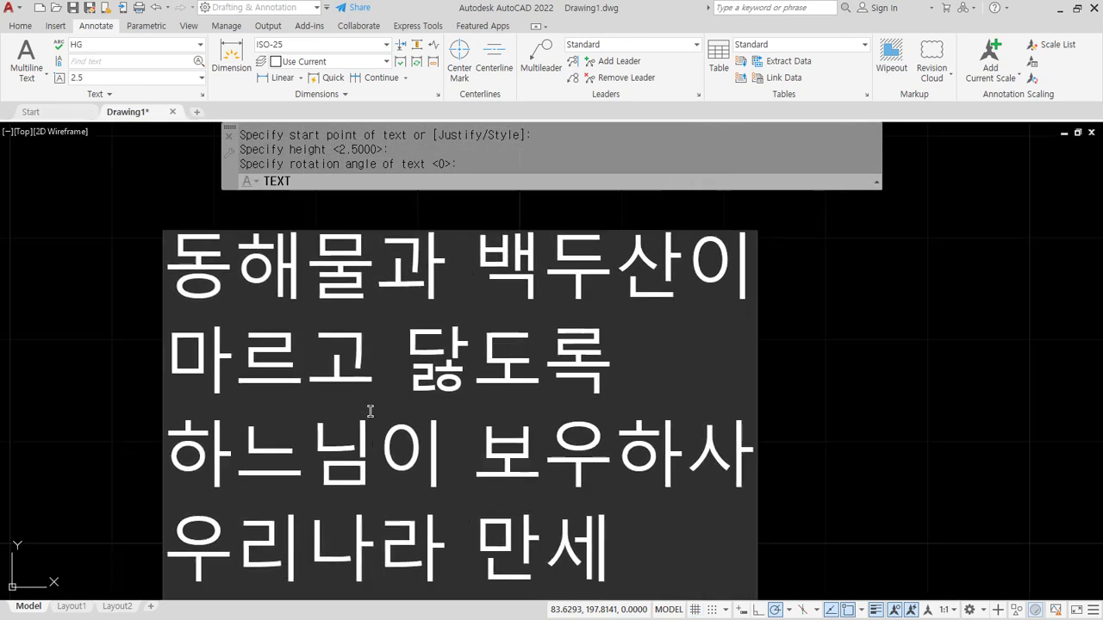
middle_drag(673, 423, 665, 393)
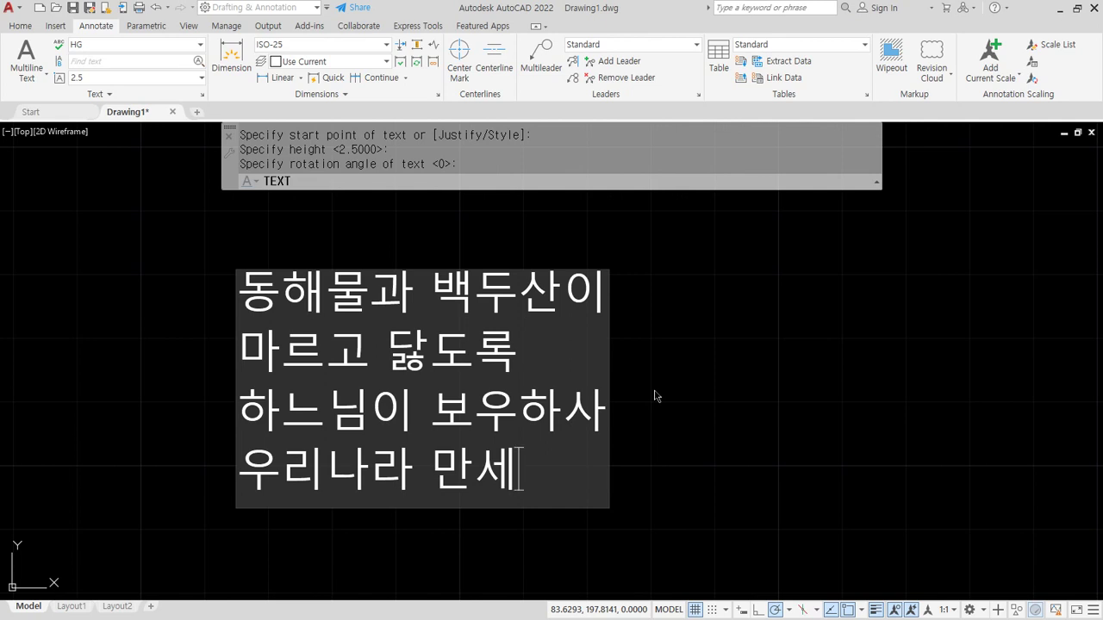
key(Return)
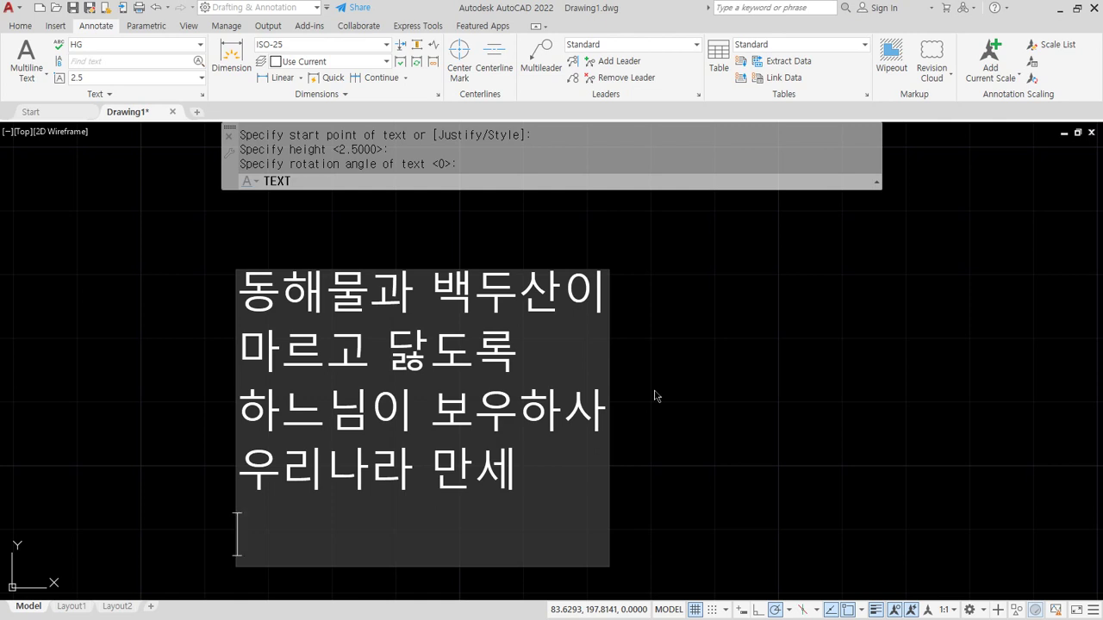
key(Return)
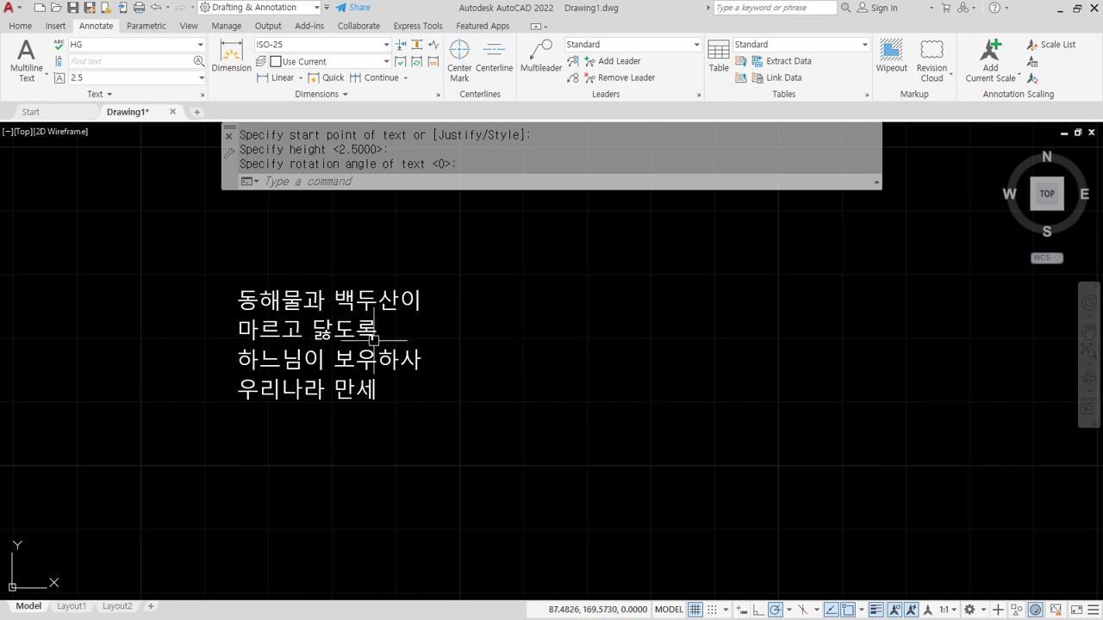
Move the first line, 동해물과 백두산이, straight up by about one line spacing, away from the lines below
scroll(362, 340, up, 1)
scroll(370, 357, down, 1)
text(m)
key(Return)
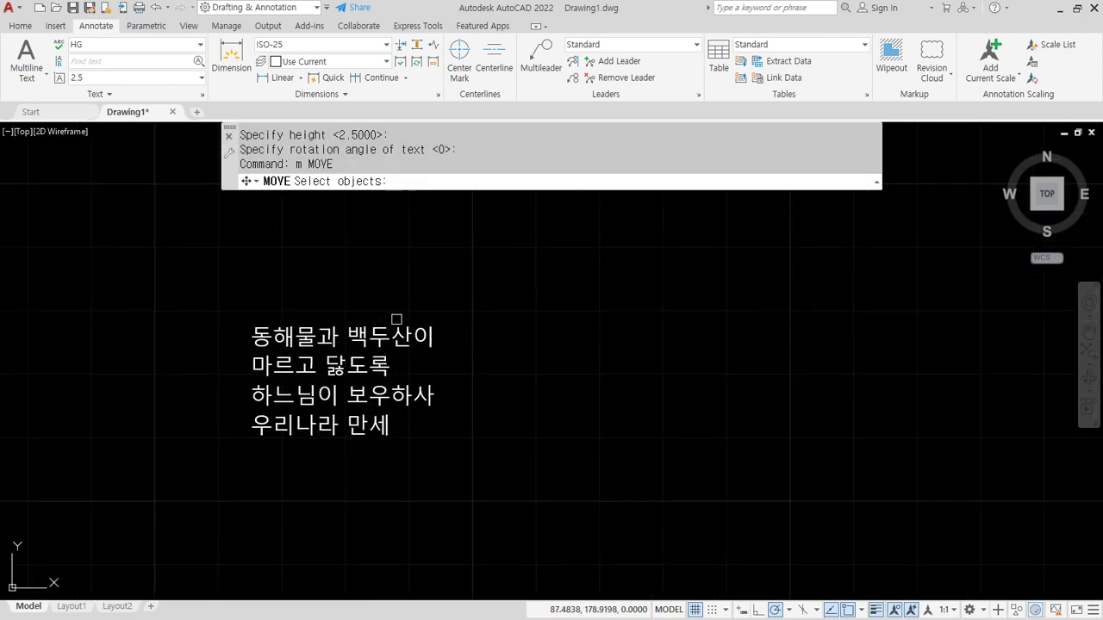
click(426, 334)
key(Return)
click(498, 343)
click(504, 315)
Move the last line, 우리나라 만세, down by about one line spacing as a separate object
key(Return)
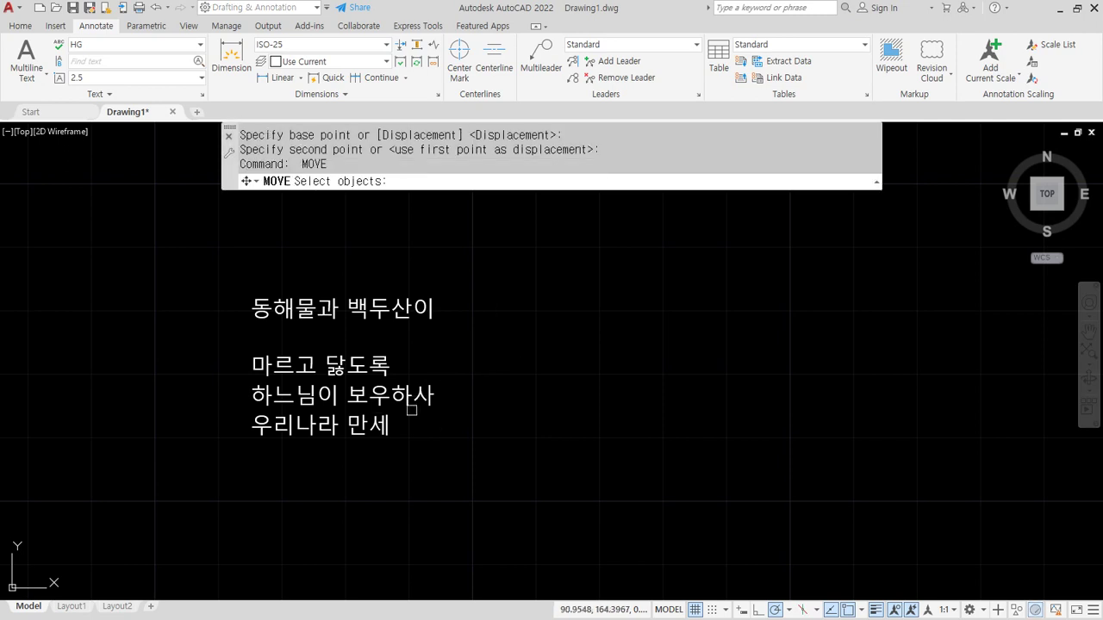
click(405, 416)
key(Return)
click(517, 454)
click(514, 483)
Move the third line, 하느님이 보우하사, down to about midway between the second and last lines
key(Return)
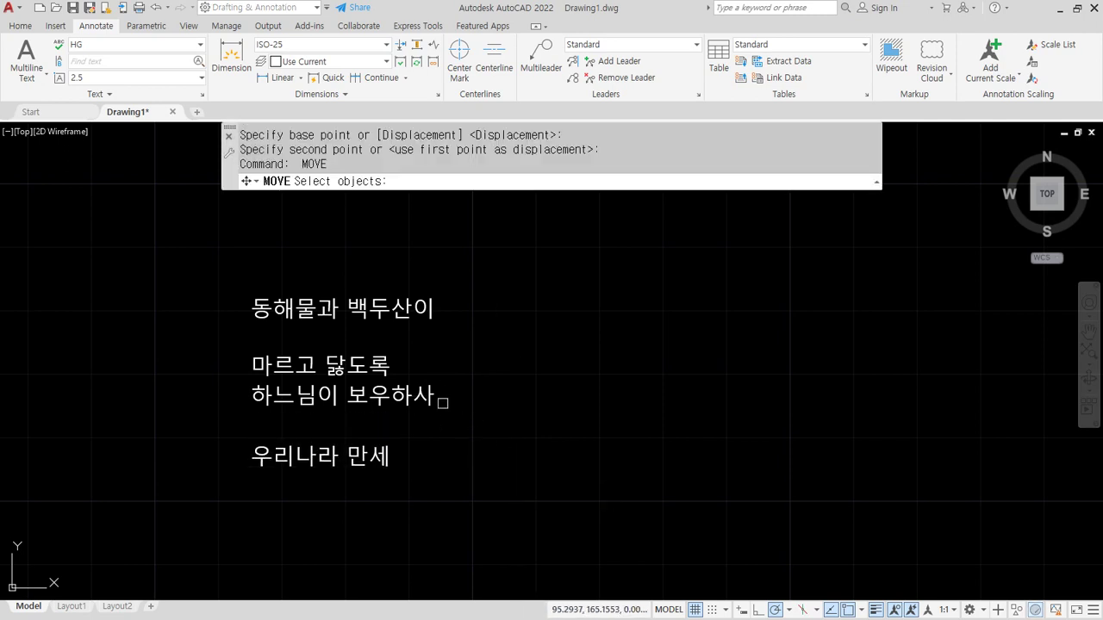
click(439, 397)
key(Return)
click(493, 394)
click(493, 410)
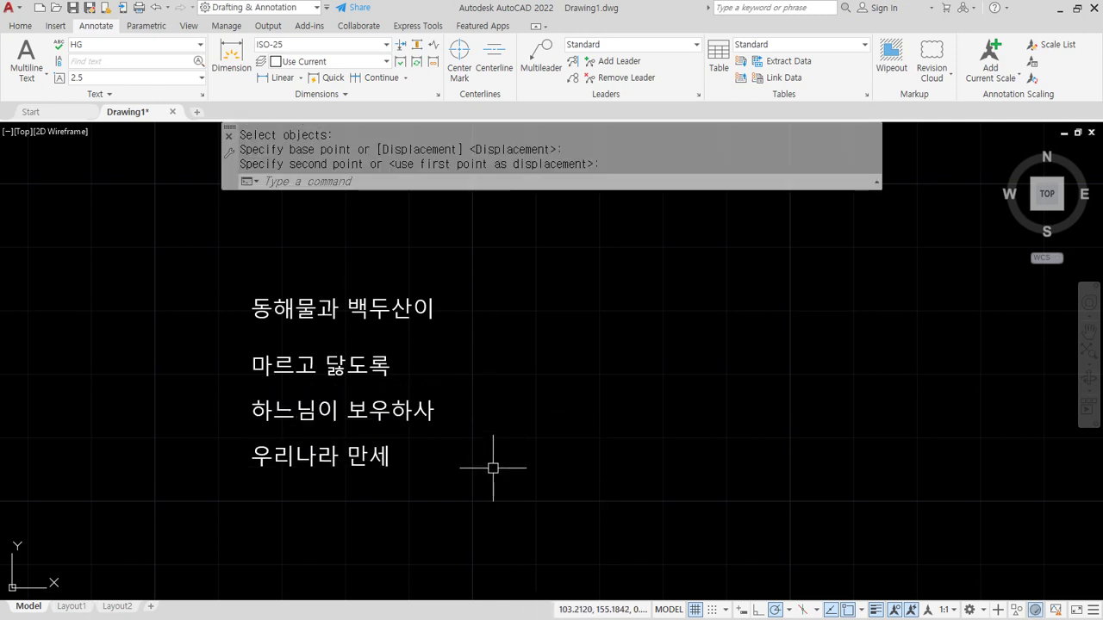
mouse_move(236, 305)
mouse_down()
mouse_move(235, 469)
mouse_move(222, 454)
mouse_move(234, 469)
mouse_move(243, 454)
mouse_up()
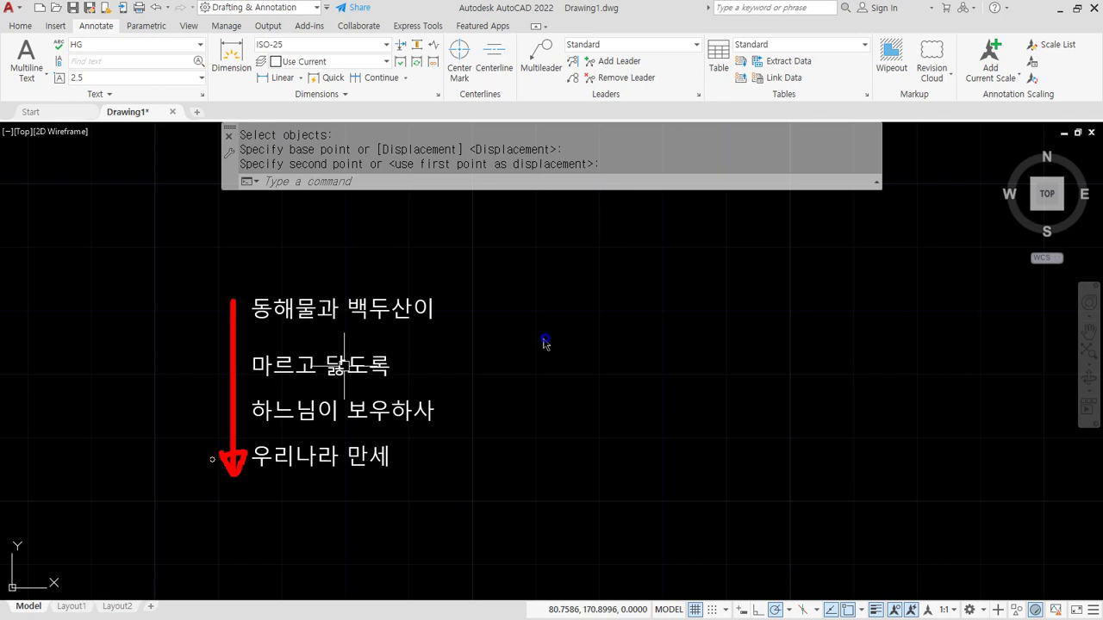
key(Escape)
Create single-line text 동해물과 백두산이 to the right of the existing lines, with height 5 and rotation 0
middle_drag(608, 376, 535, 388)
text(dt)
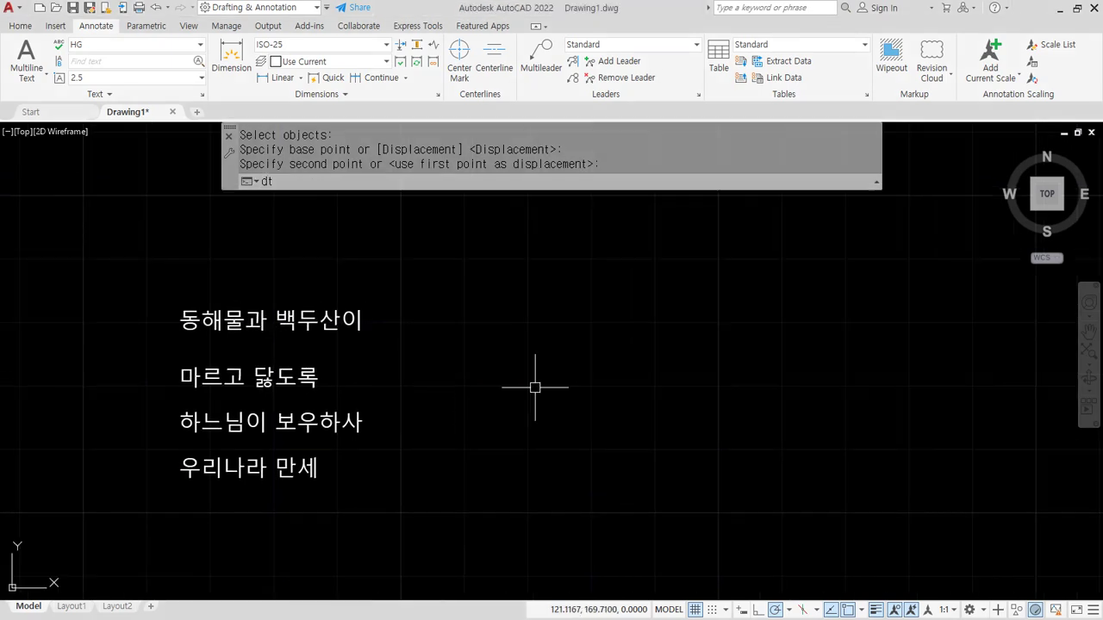
key(Return)
click(512, 322)
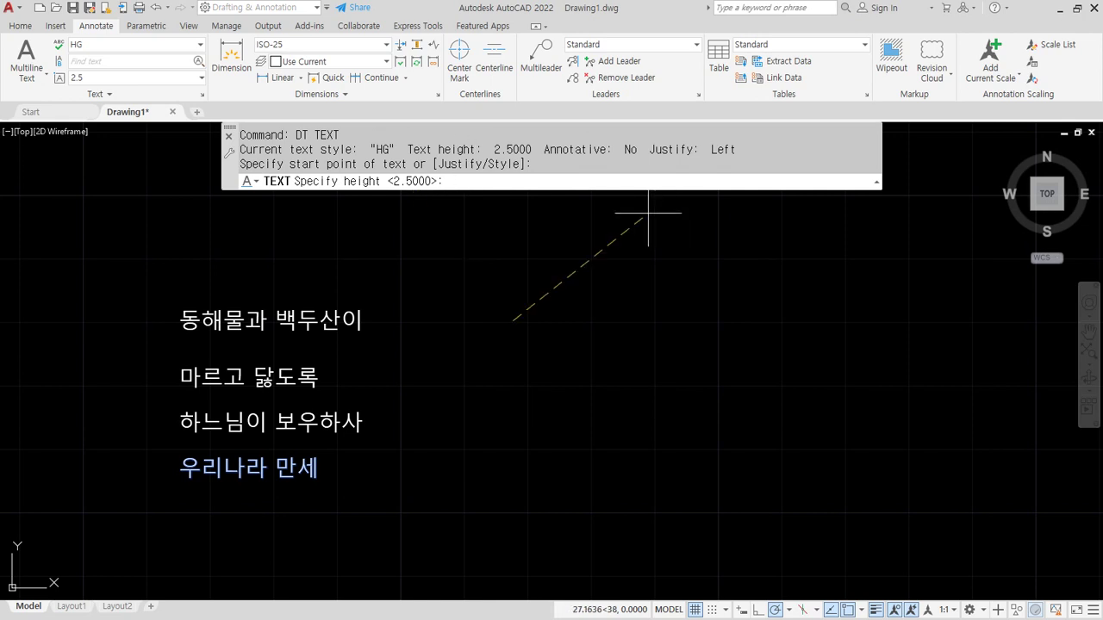
text(5)
key(Return)
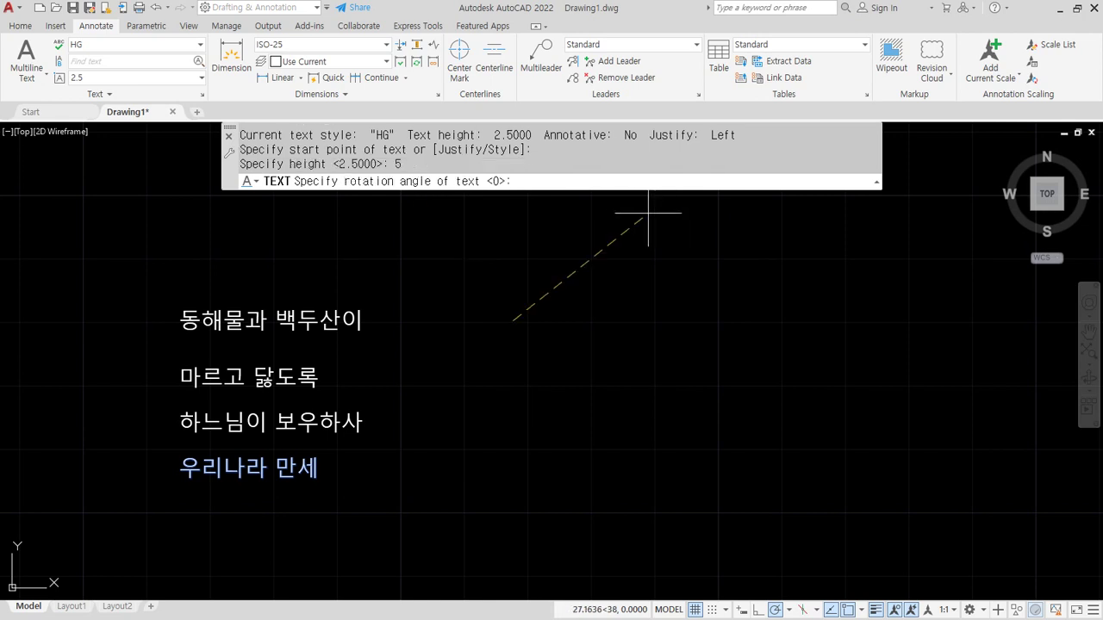
key(Return)
text(도)
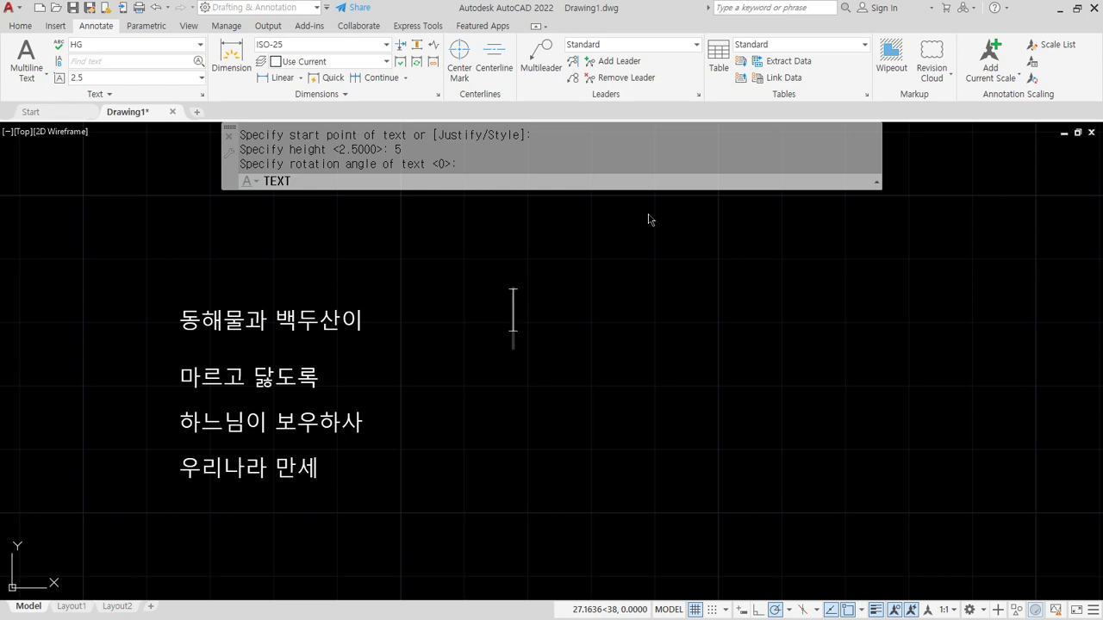
text(동해물과 백)
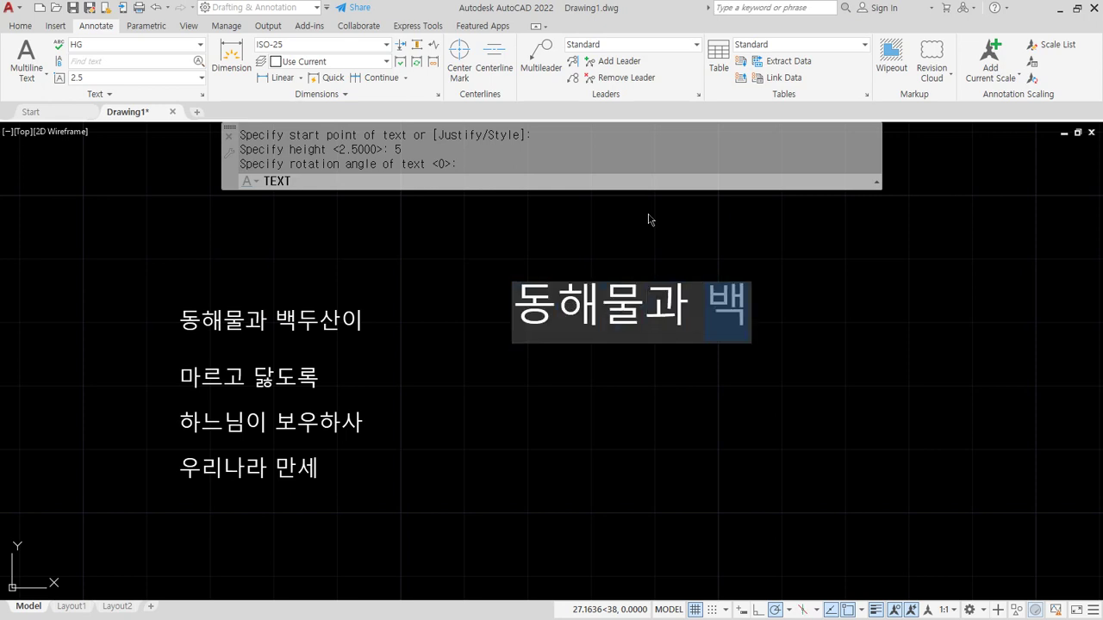
text(듯산이)
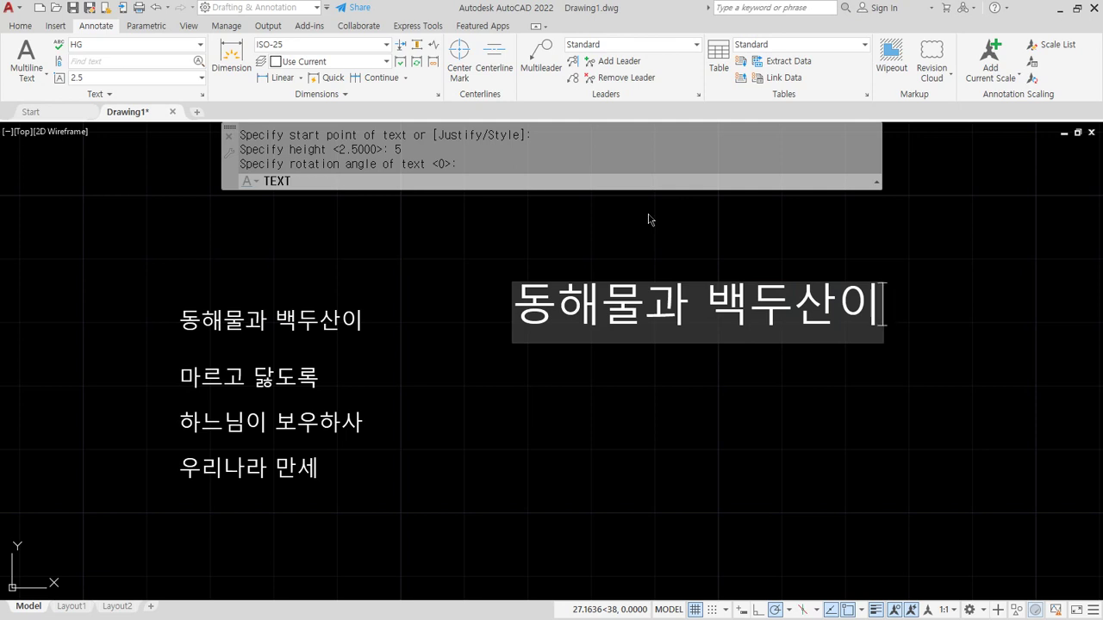
key(Return)
key(Return)
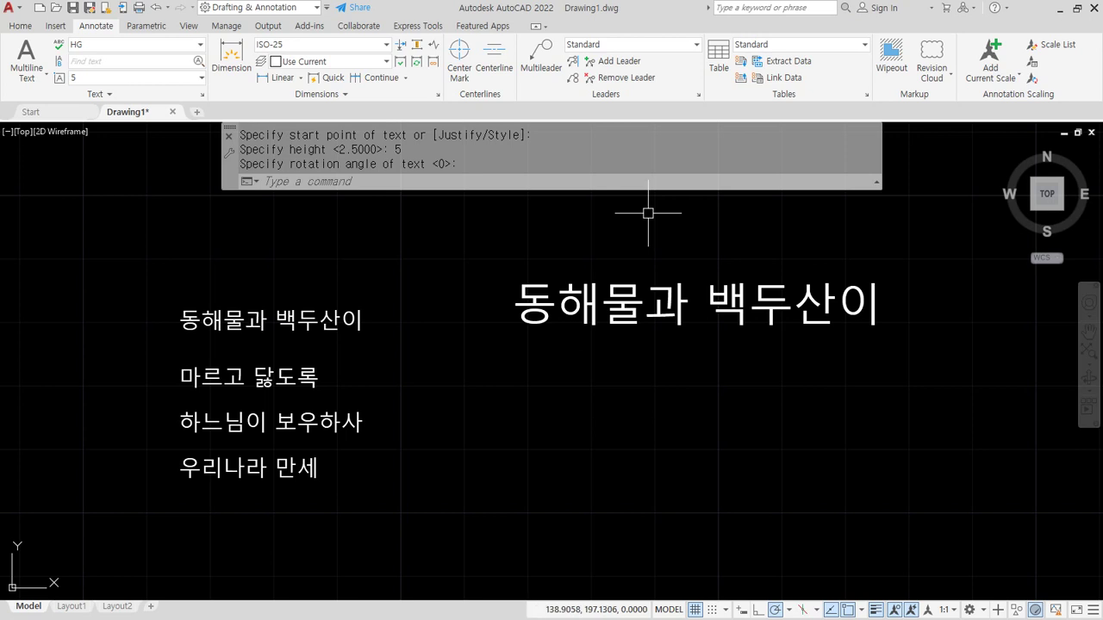
Add 마르고 닳도록 as a separate single-line text directly below the large 동해물과 백두산이, continuing with the same height and rotation
middle_drag(646, 239, 628, 215)
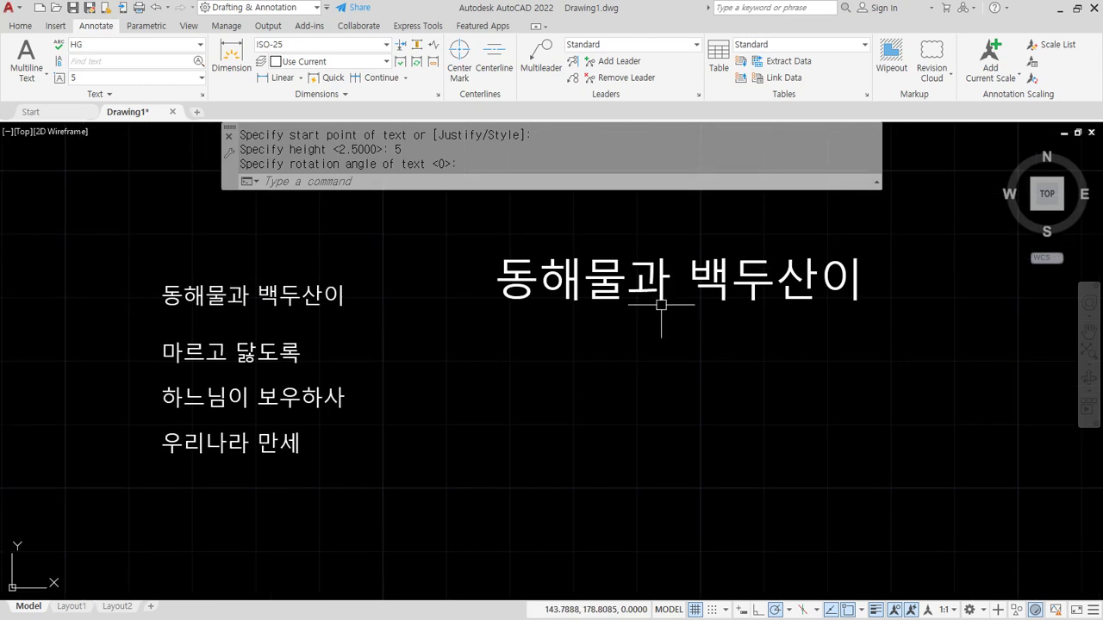
key(Return)
key(ctrl+2)
mouse_move(611, 195)
mouse_down()
mouse_move(573, 167)
mouse_move(610, 177)
mouse_up()
mouse_move(867, 292)
mouse_down()
mouse_move(872, 300)
mouse_move(814, 343)
mouse_up()
key(Escape)
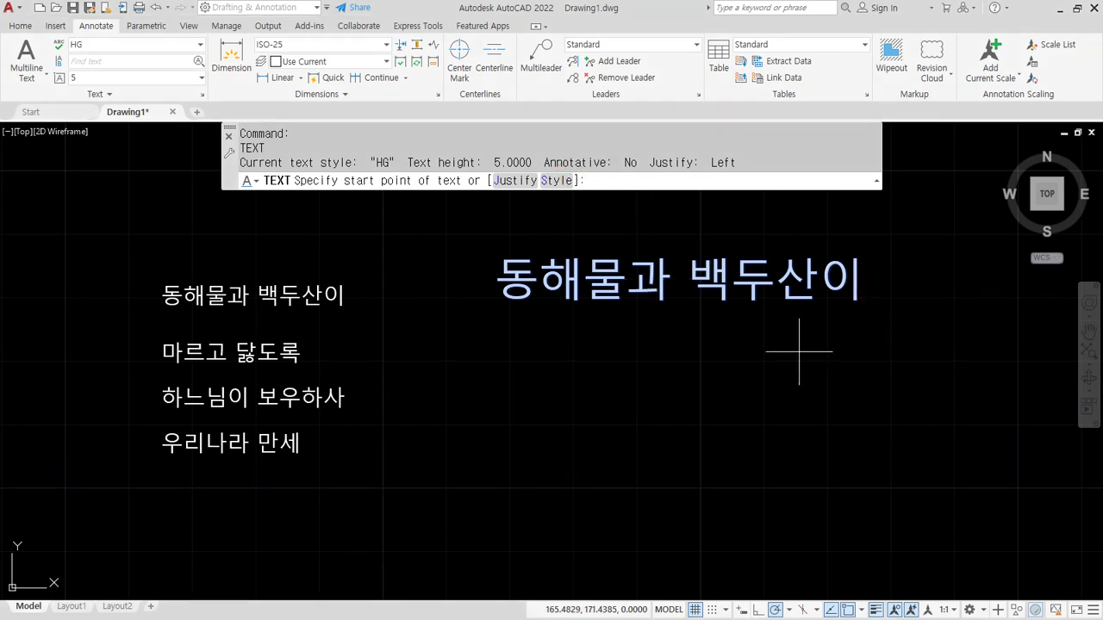
key(Return)
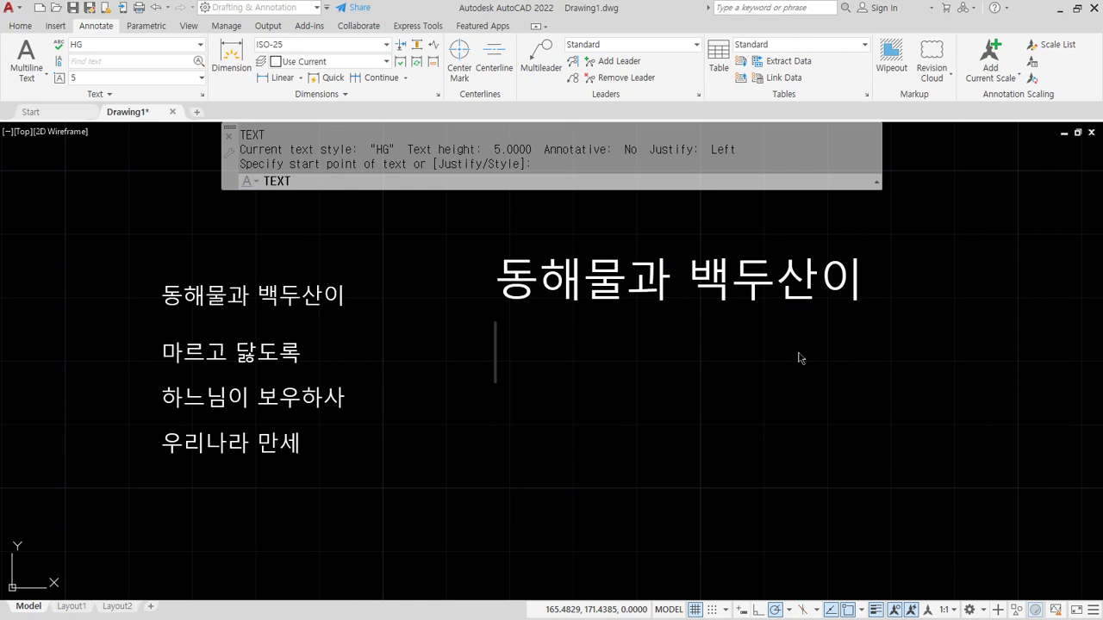
text(마르고 닭도)
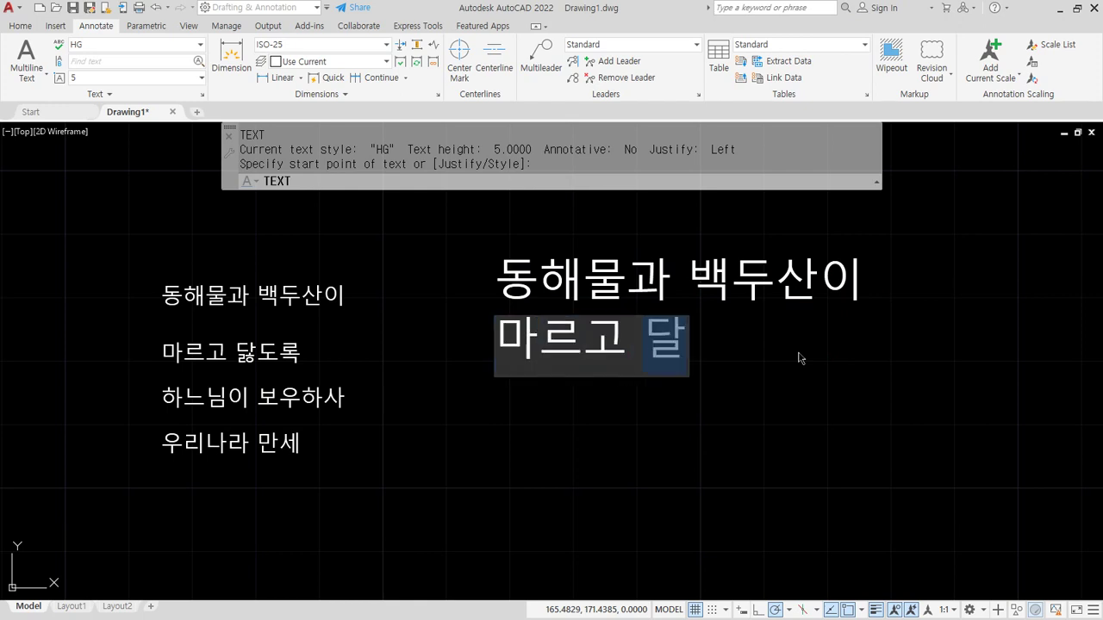
text(록)
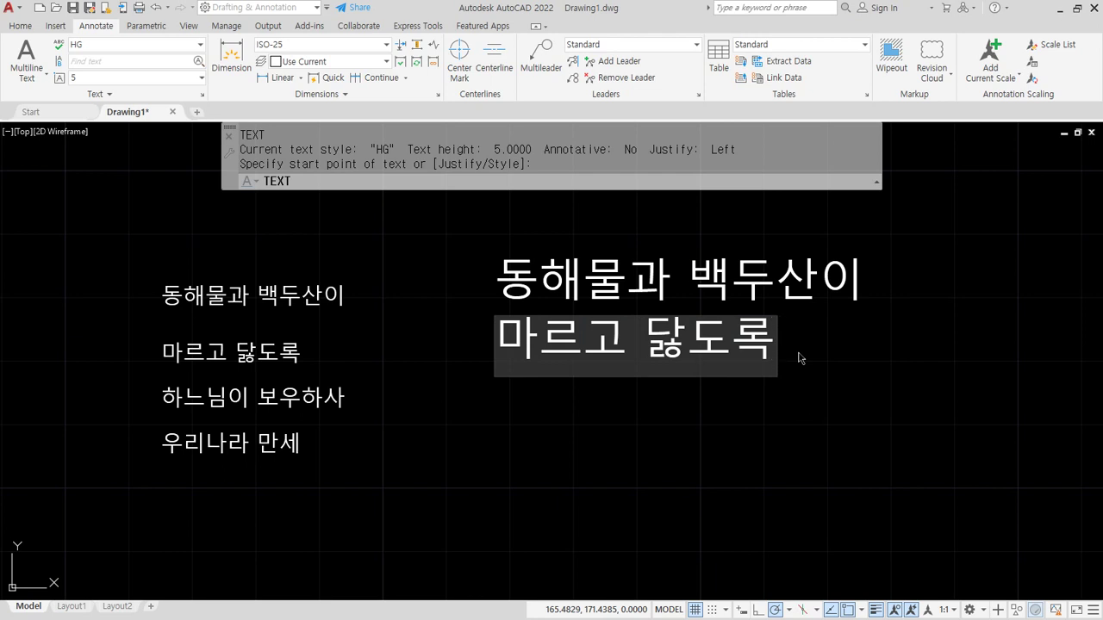
key(Return)
key(Return)
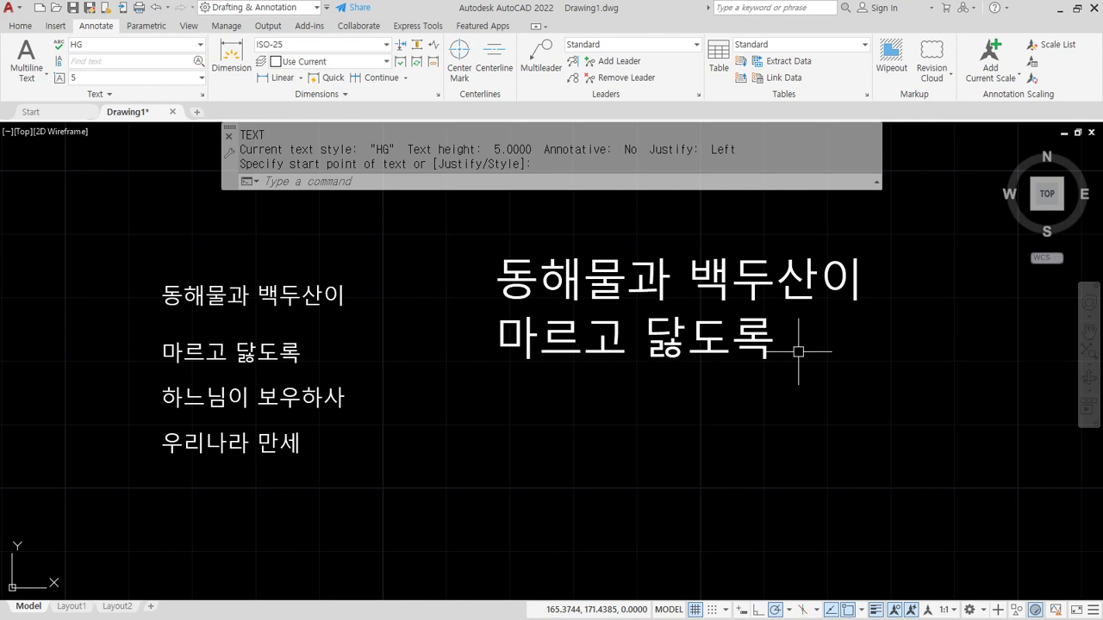
Continue with another separate single-line text, 하느님이 보우사하, directly below the large second line
key(Return)
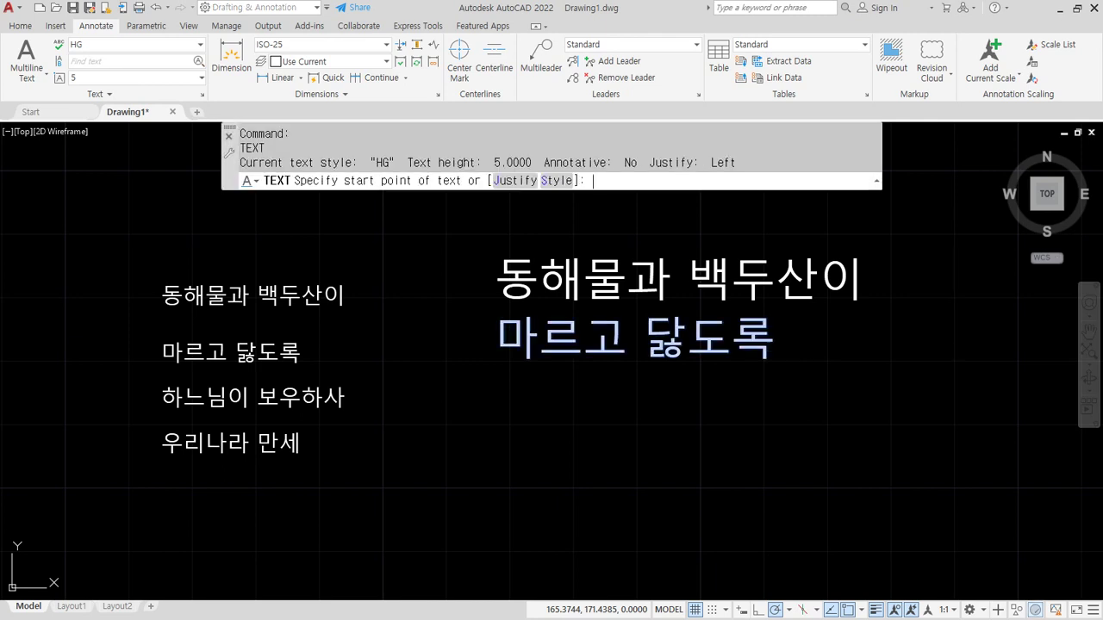
key(Return)
text(gksm)
key(BackSpace)
key(BackSpace)
key(BackSpace)
key(BackSpace)
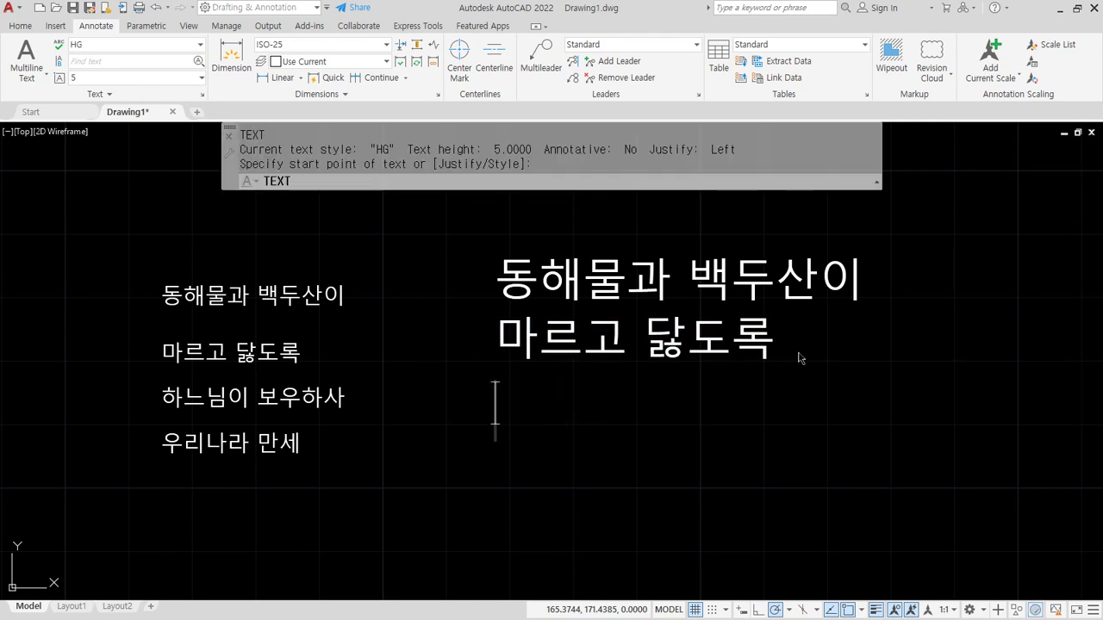
text(한느님이 보우사하)
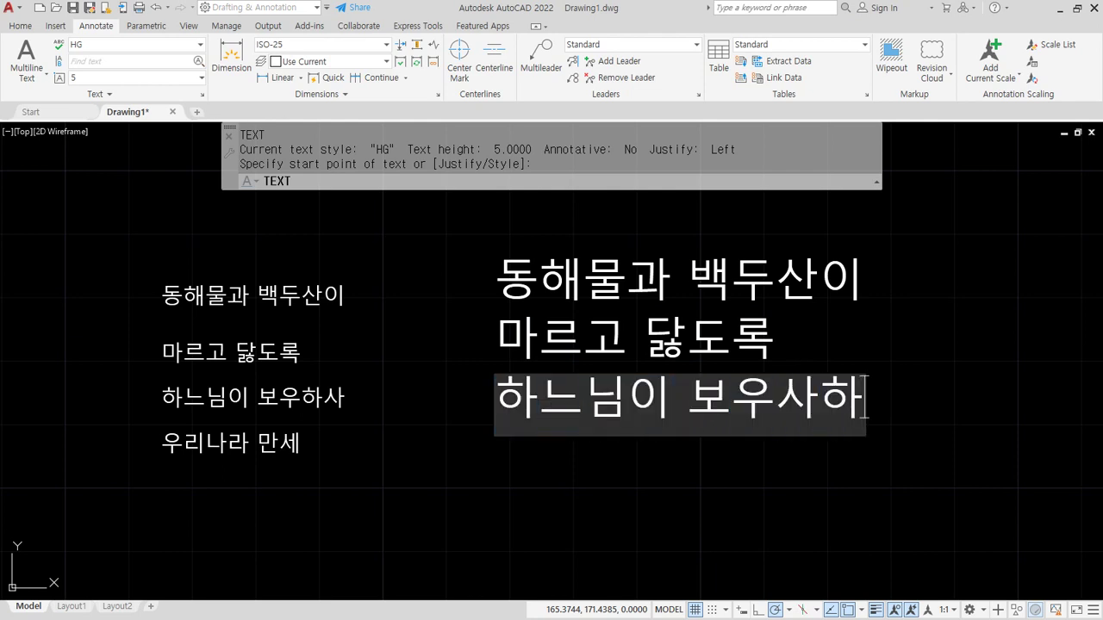
key(Return)
key(Return)
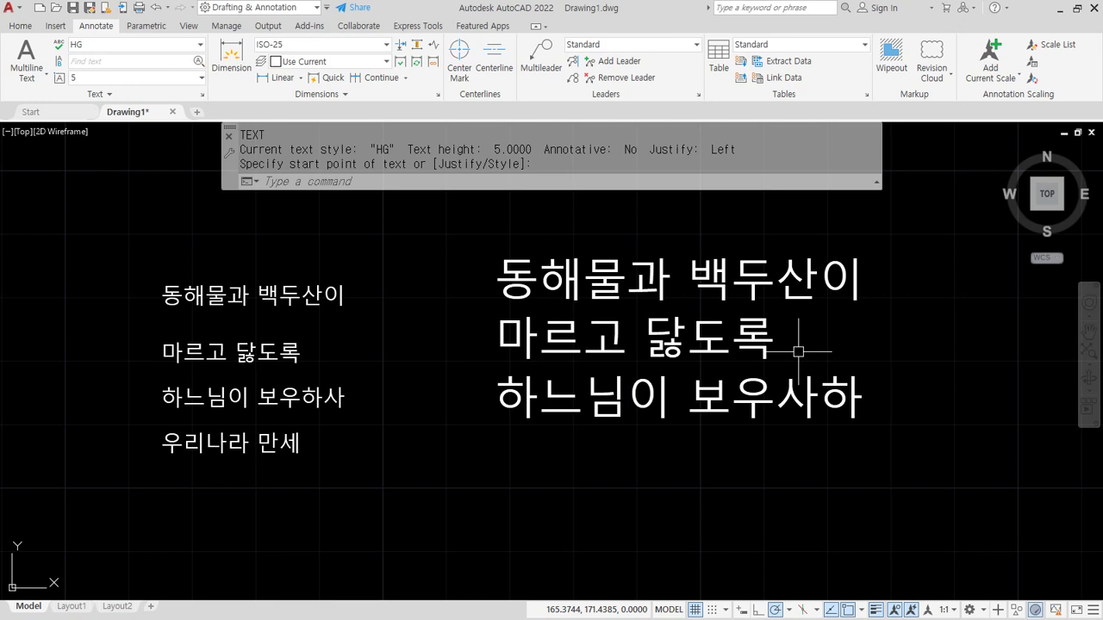
Create single-line text 우리나라 만세 to the right of the large lines, with height 5 and rotation 45
scroll(694, 377, down, 2)
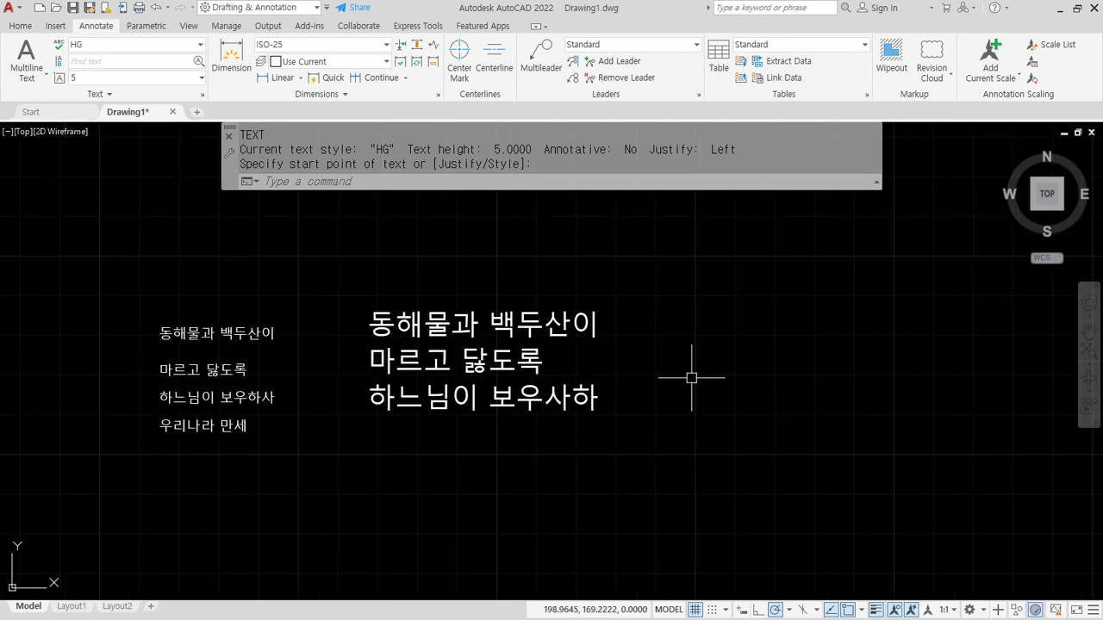
text(dt)
key(Return)
middle_drag(742, 377, 603, 382)
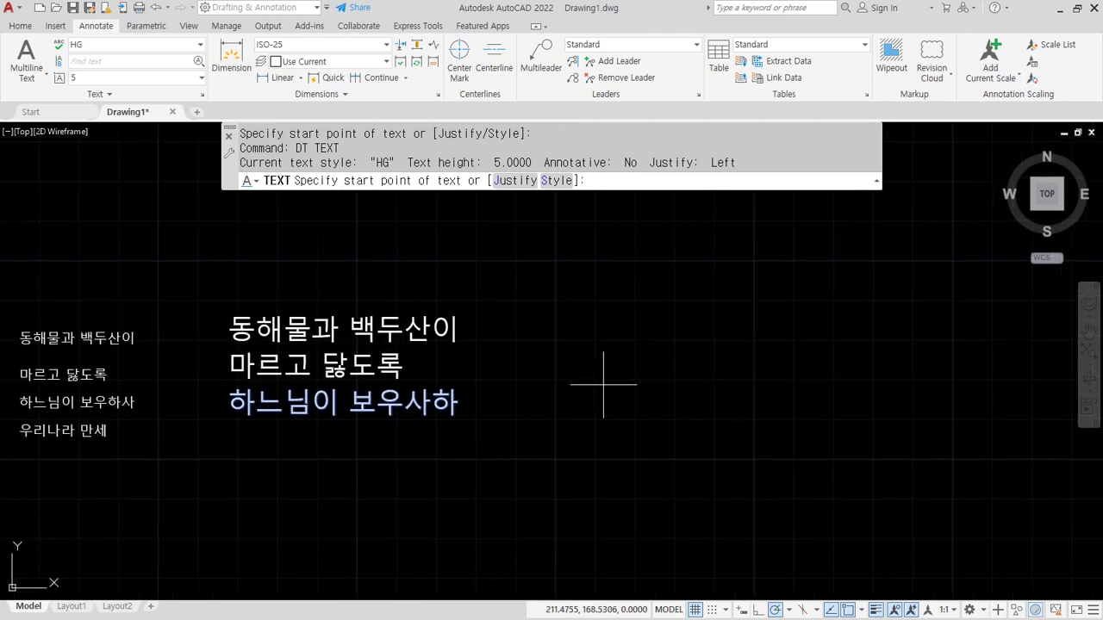
click(588, 338)
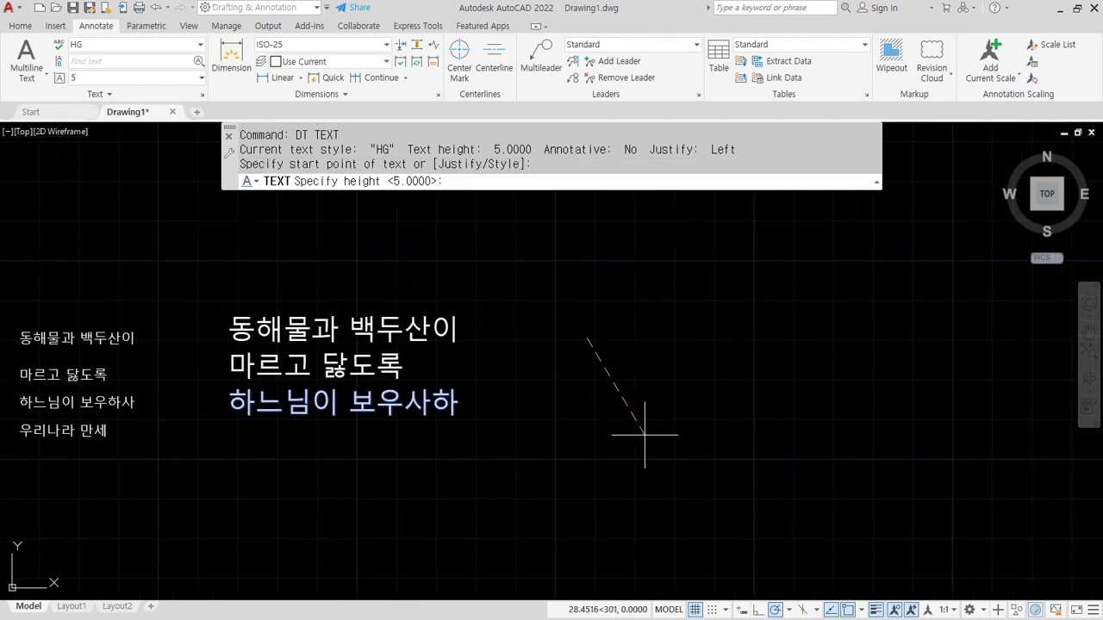
key(Return)
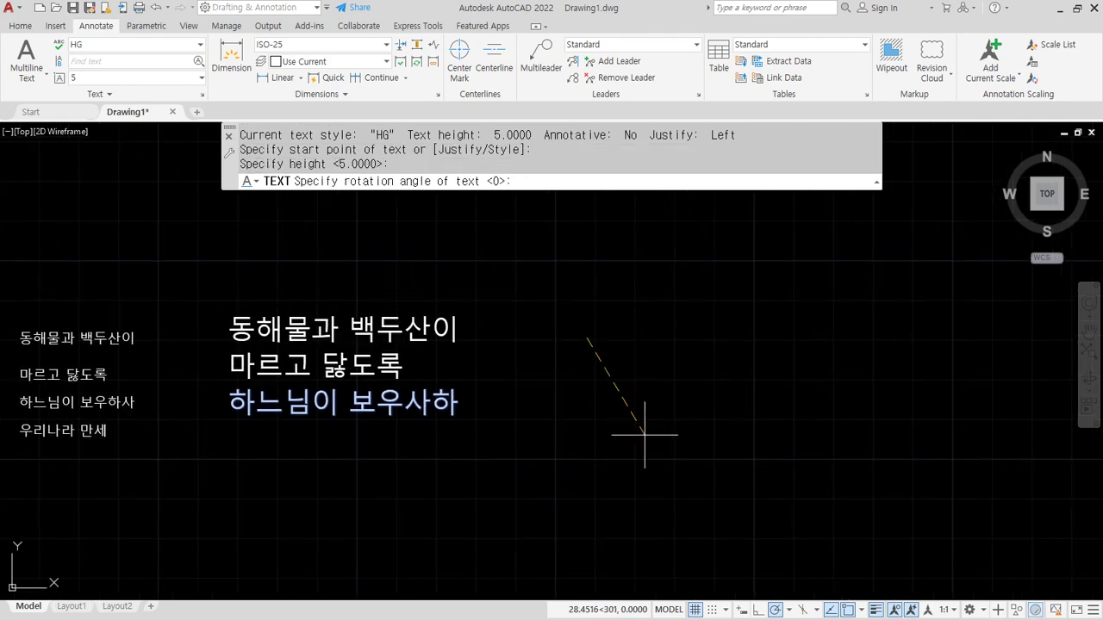
text(45)
key(Return)
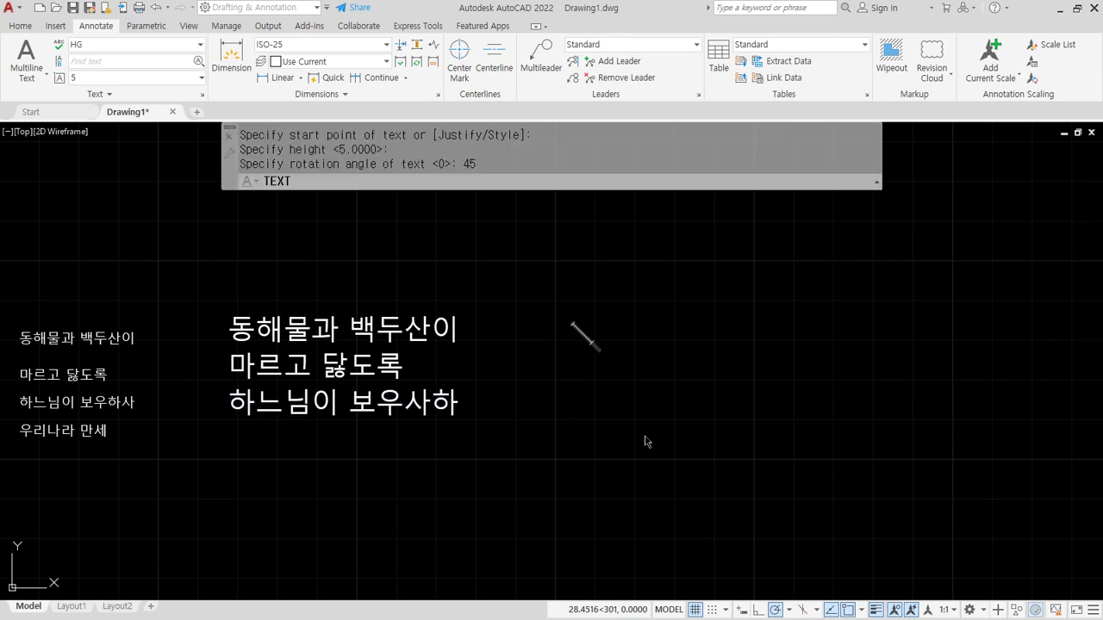
text(우리나라 만세)
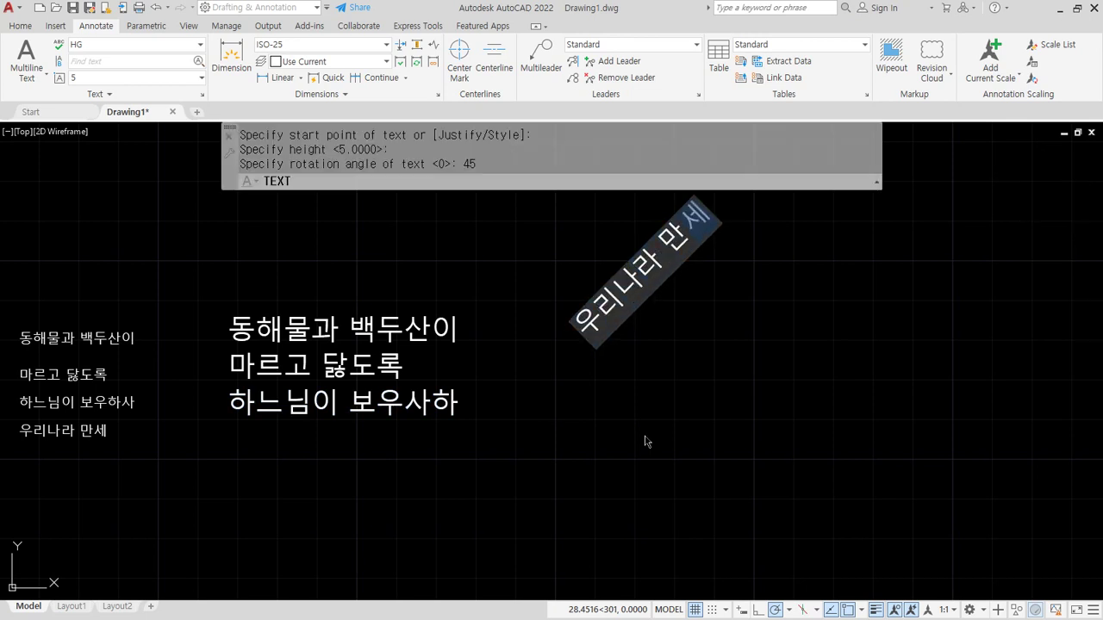
key(Return)
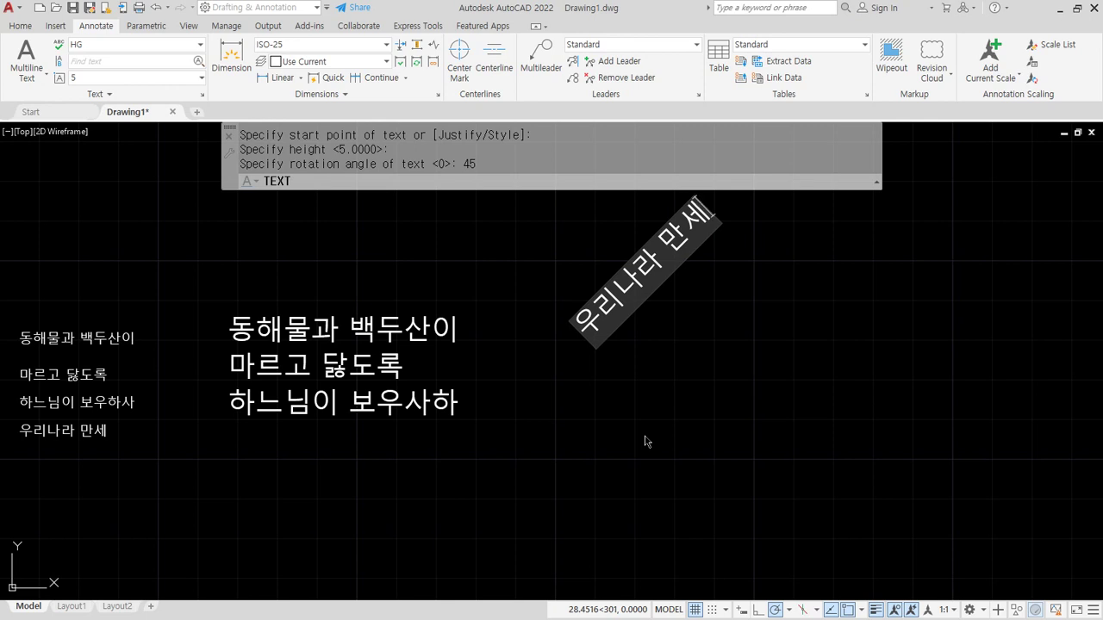
Add a second slanted line, 무궁화 삼천리 화려강산, beneath 우리나라 만세 and finish the text
key(Return)
text(무ㄱ)
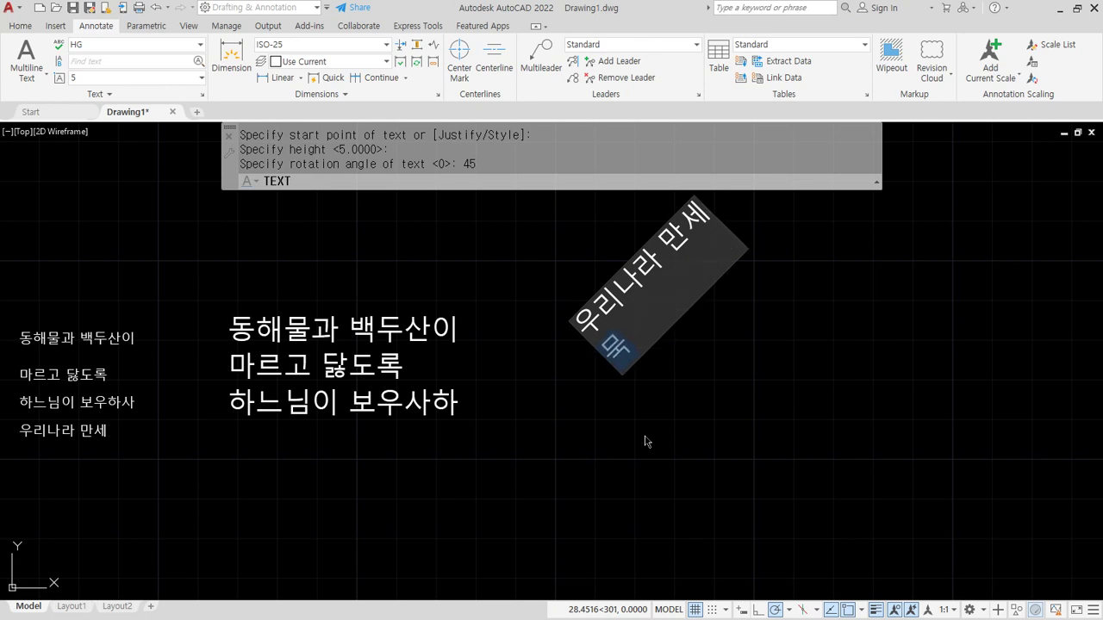
text(궁화 삼)
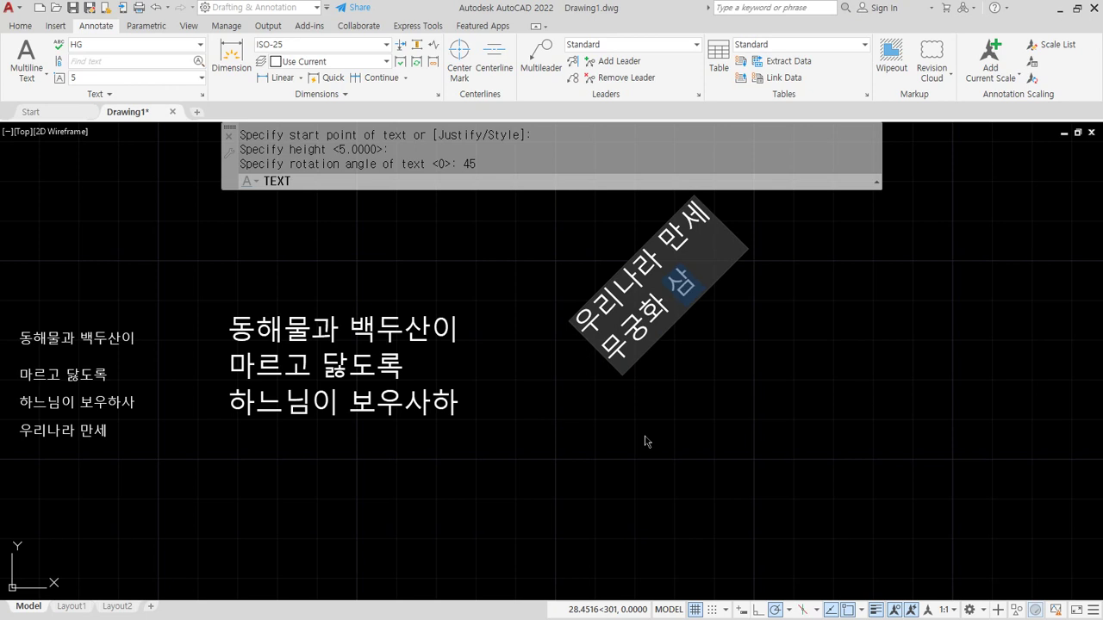
text(천리 화려)
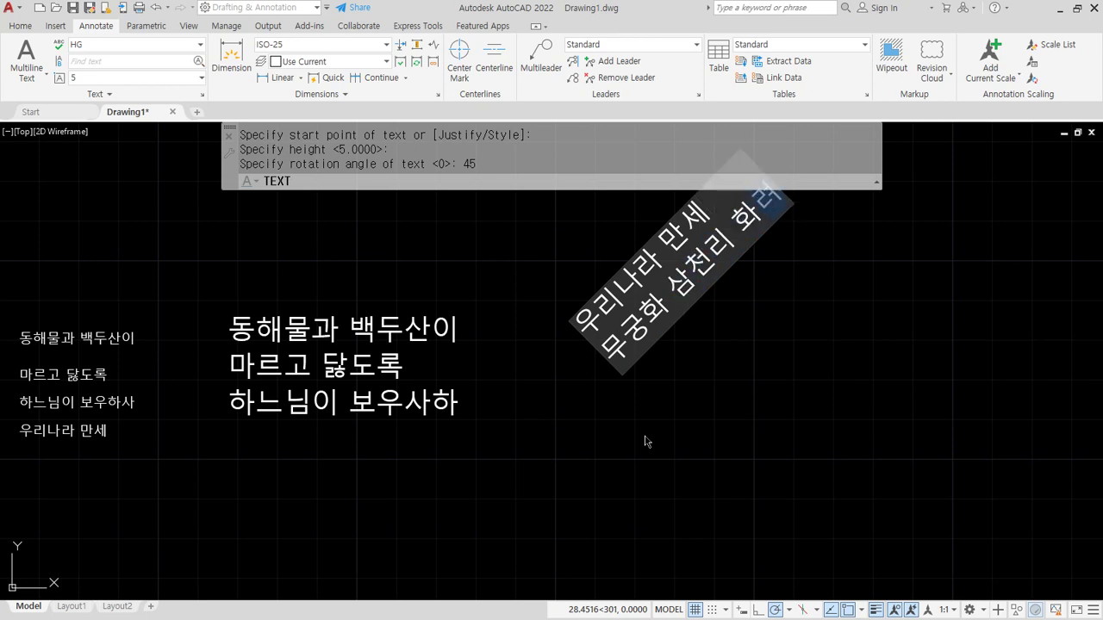
text(강산)
key(Return)
key(Return)
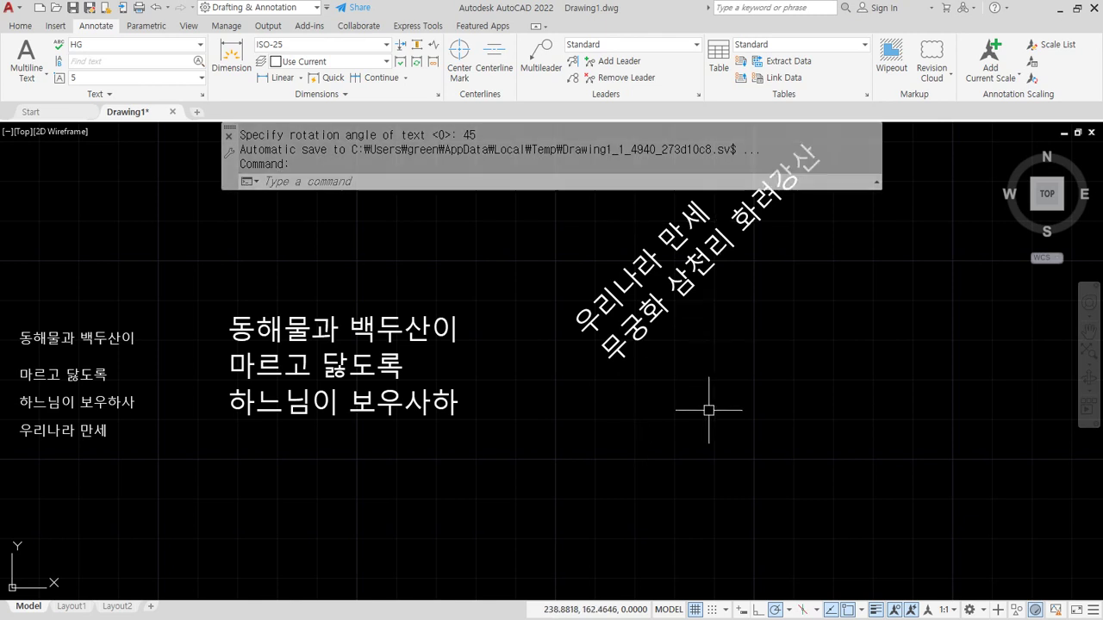
middle_drag(685, 386, 552, 439)
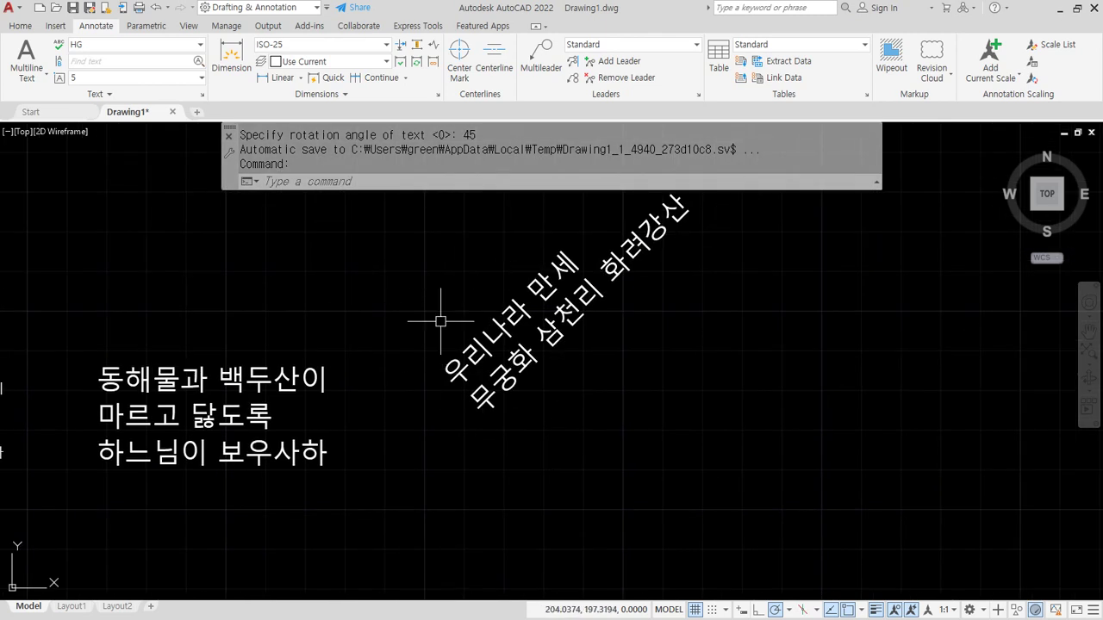
key(Return)
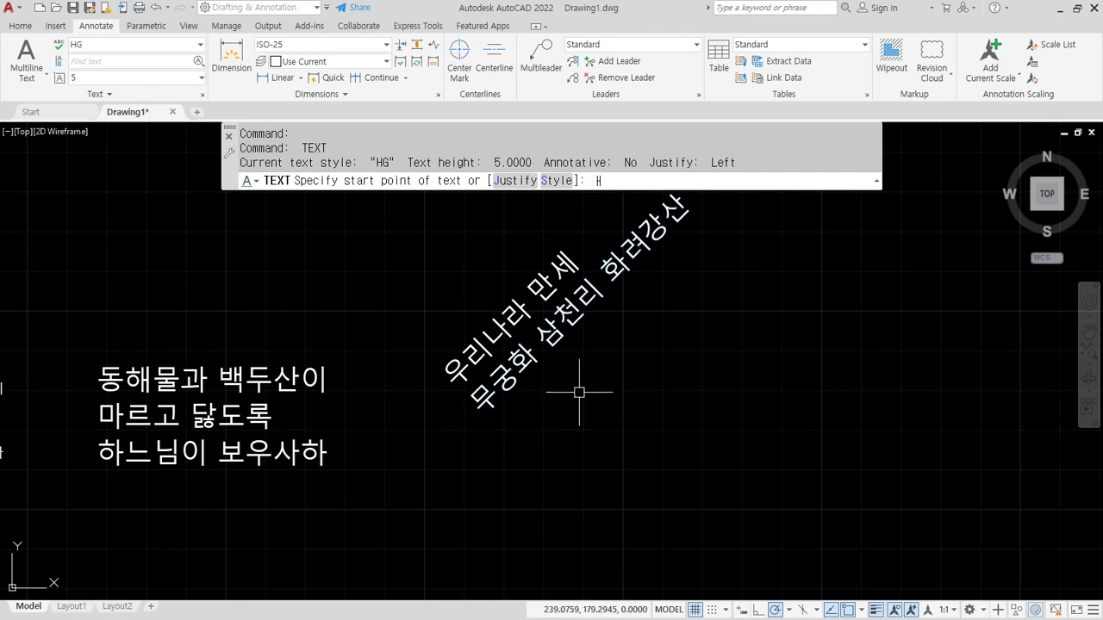
key(Escape)
key(Escape)
Rotate both slanted text lines by -45 degrees about the start of 우리나라 만세
text(ro)
key(Return)
click(583, 437)
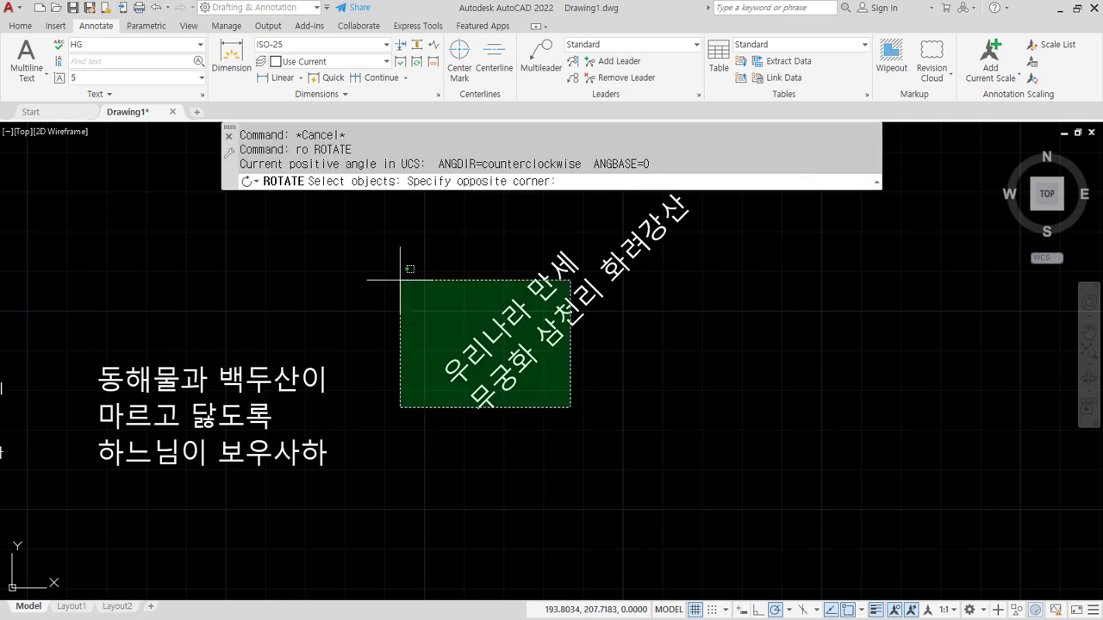
click(394, 258)
key(Return)
click(443, 371)
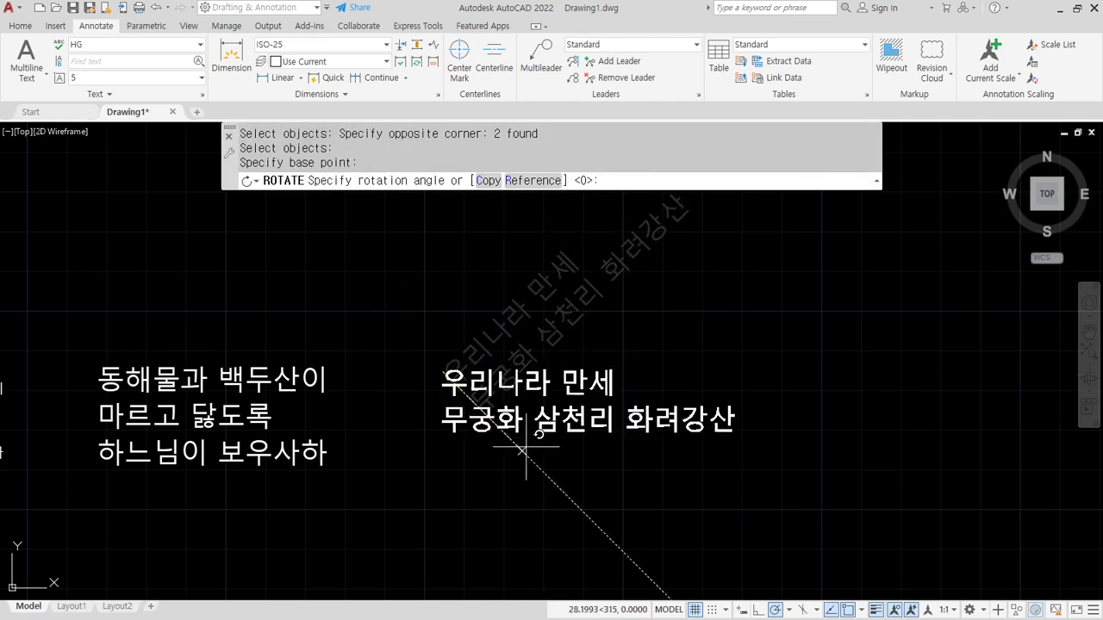
text(-45)
key(Return)
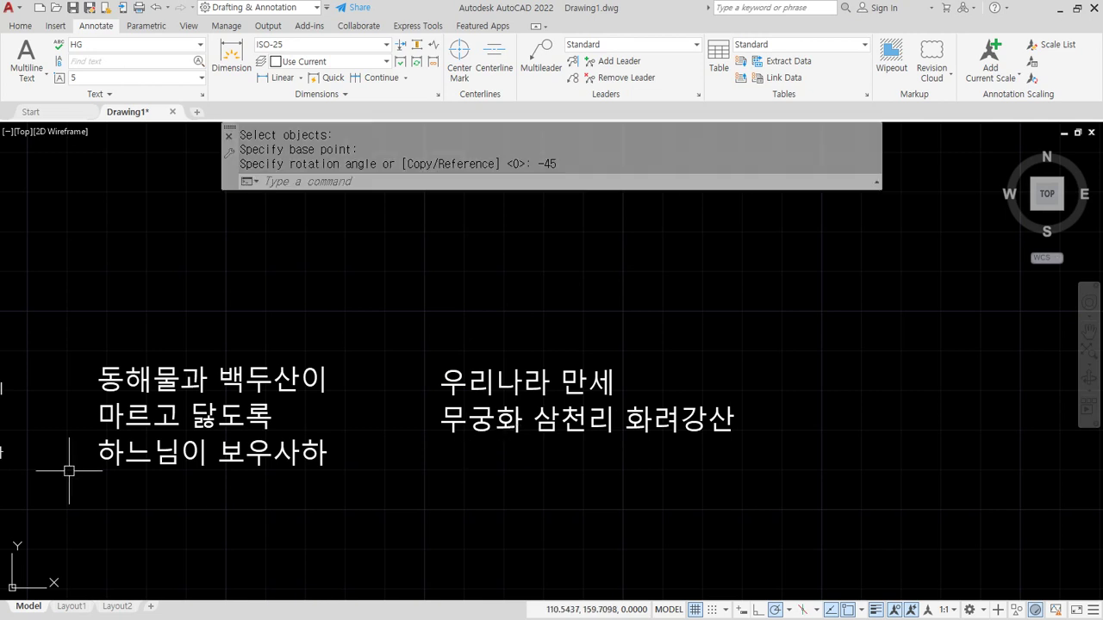
Clear all the existing text from the drawing and fit the whole drawing area in view
text(z)
key(Return)
text(a)
key(Return)
Start a new single-line text in the empty drawing with height 2.5 and rotation 0, ready for text entry
text(dt)
key(Return)
click(396, 291)
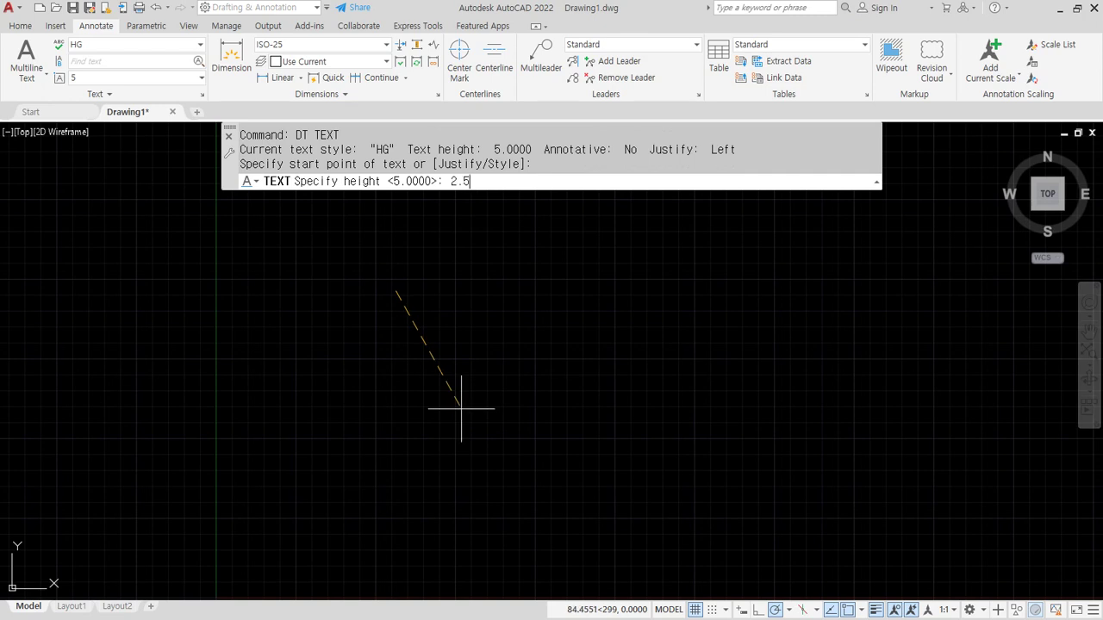
text(2.5)
key(Return)
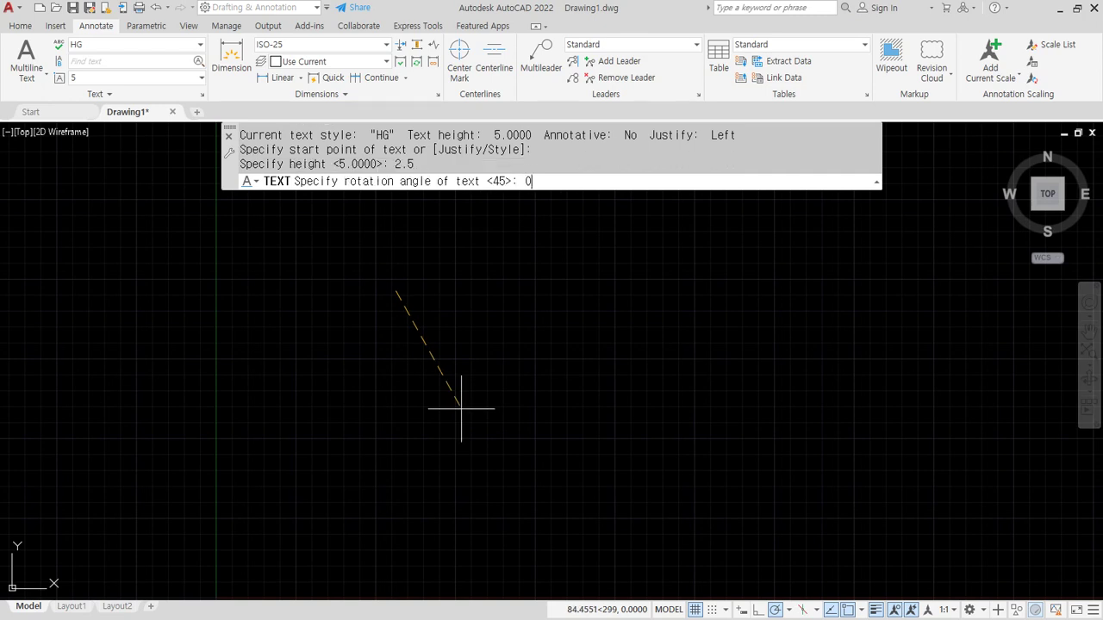
text(0)
key(Return)
scroll(400, 250, up, 4)
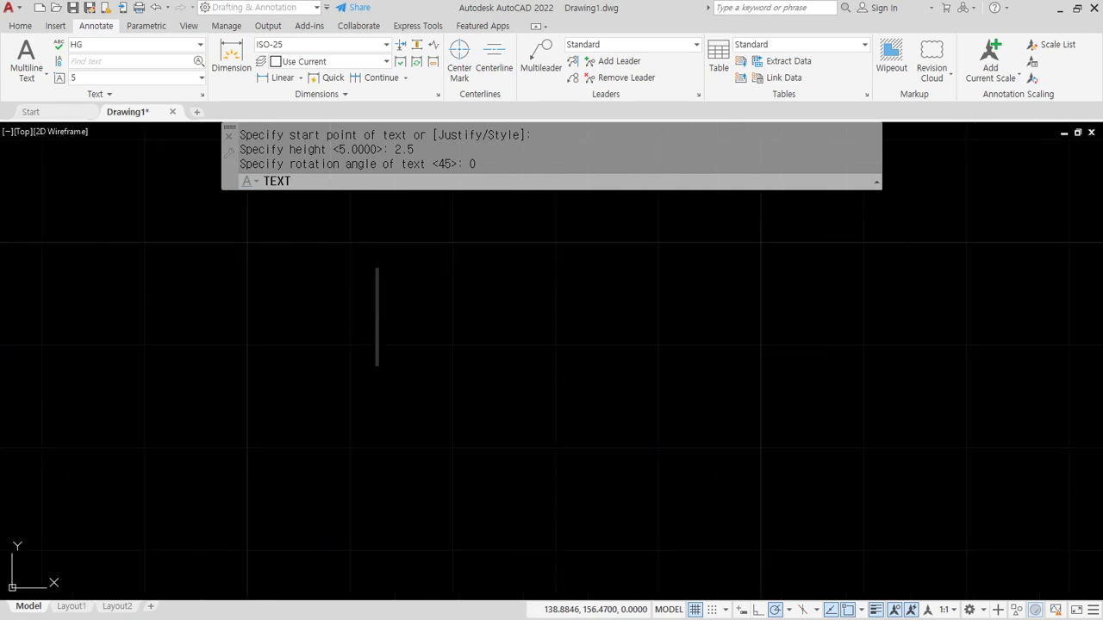
Switch to the Notepad notes and review the special text codes %%c, %%d, %%p, %%o, %%u and %%k
key(alt+Tab)
scroll(548, 335, down, 3)
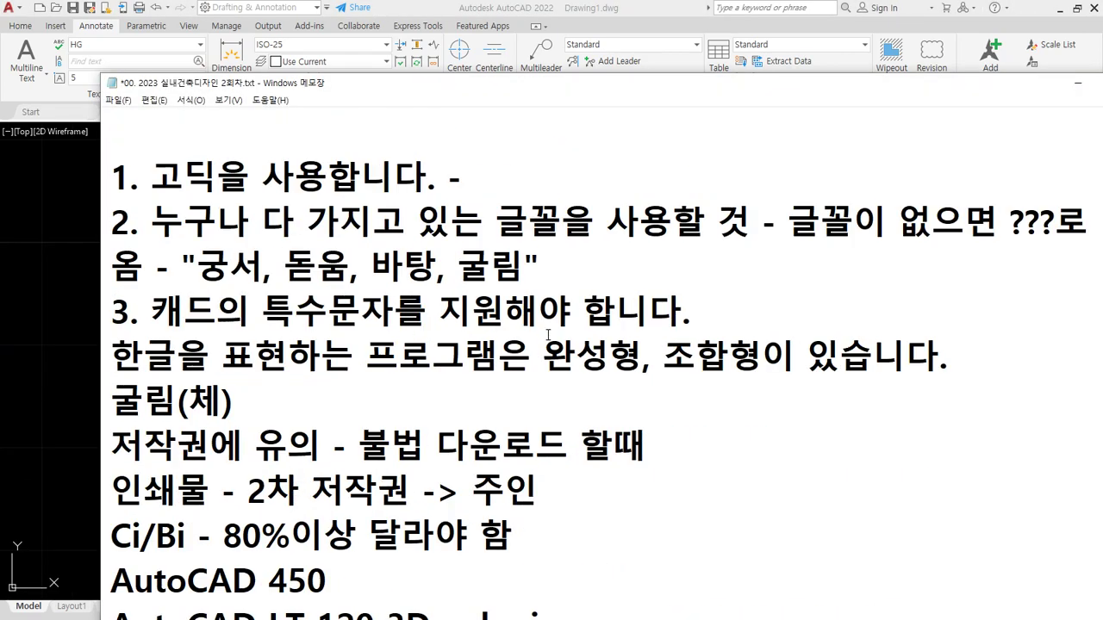
scroll(548, 335, down, 6)
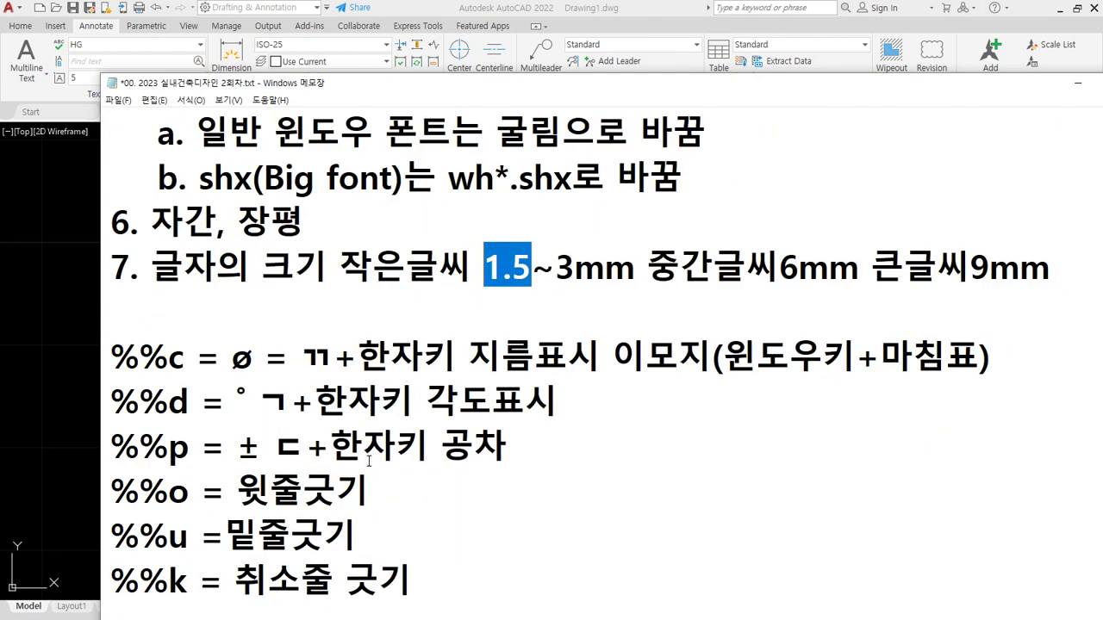
drag(530, 84, 536, 36)
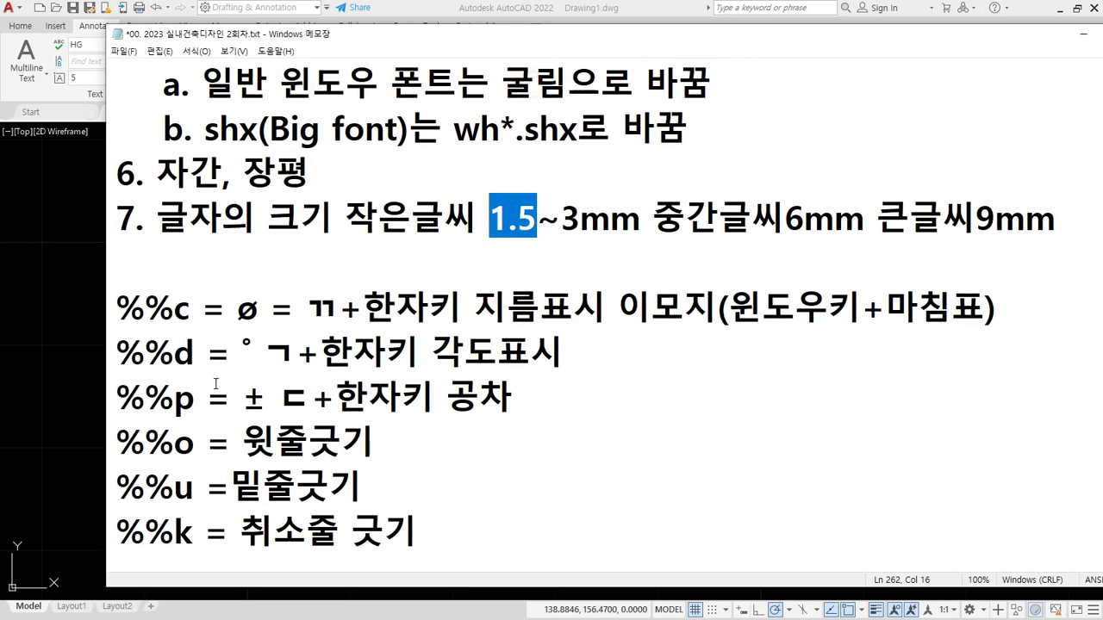
drag(551, 398, 79, 318)
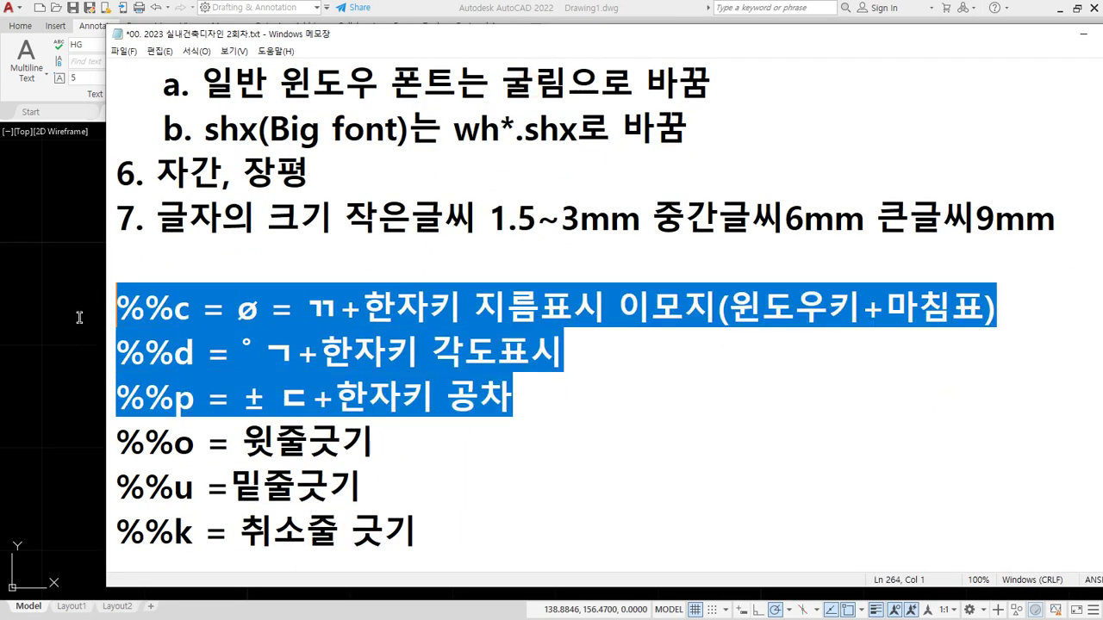
drag(423, 531, 101, 443)
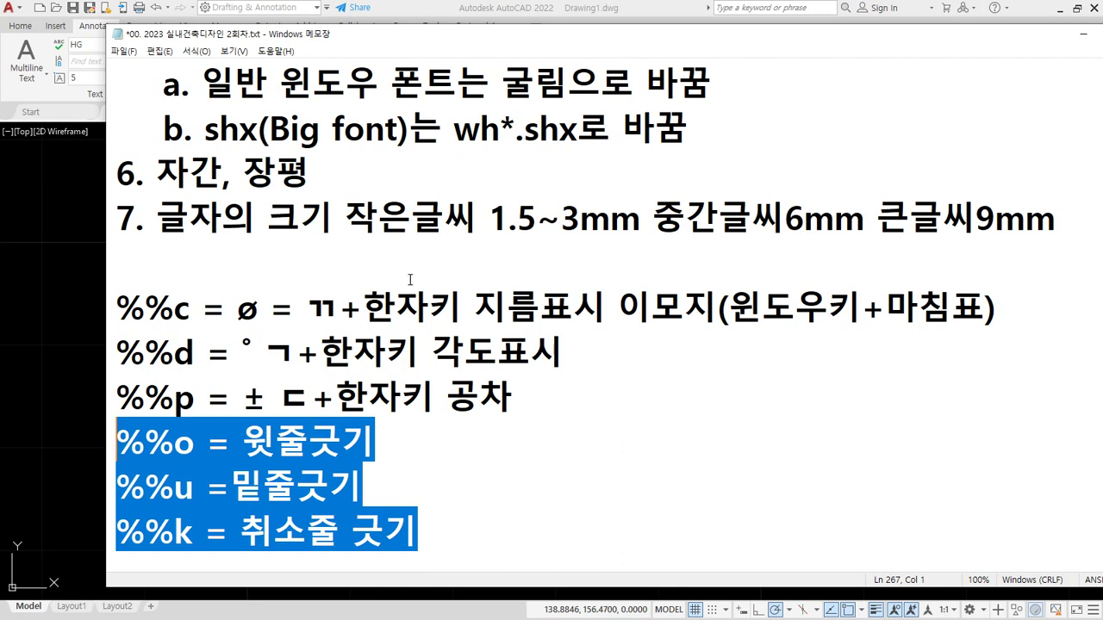
drag(572, 353, 14, 312)
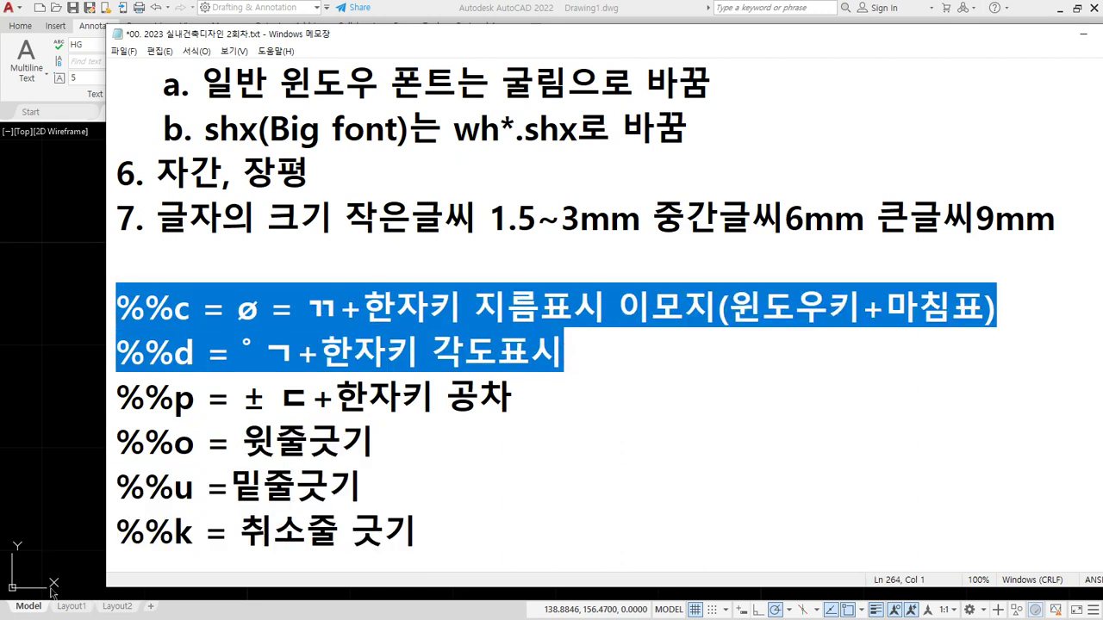
Review the ø, ° and ± symbols and the %%c code in the notes
drag(260, 308, 236, 306)
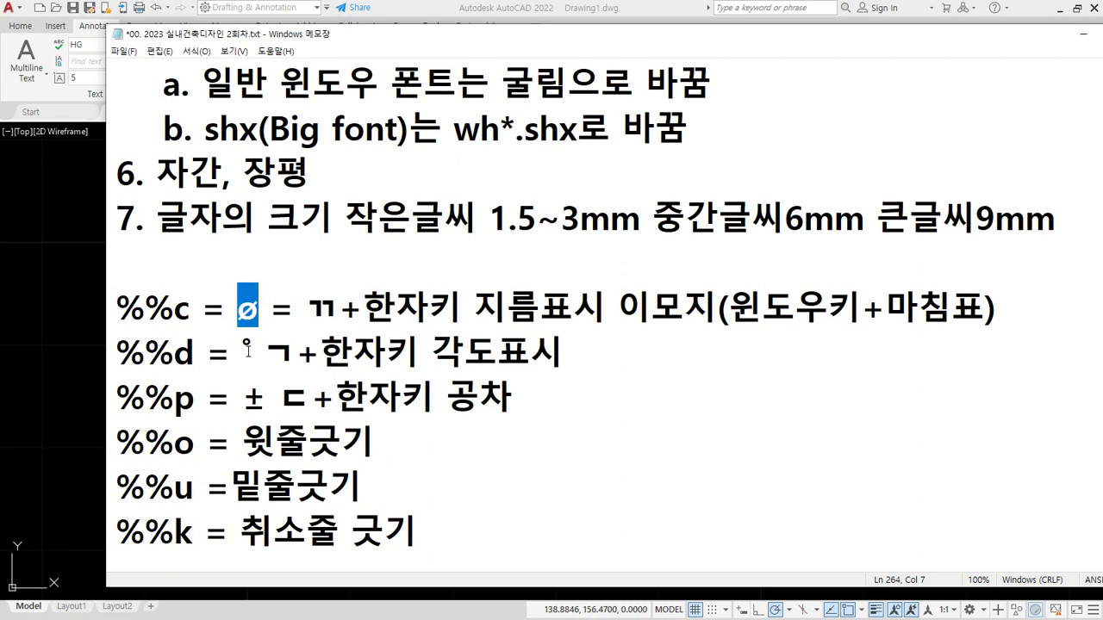
mouse_move(252, 351)
mouse_down()
mouse_move(228, 352)
mouse_move(252, 351)
mouse_move(242, 353)
mouse_up()
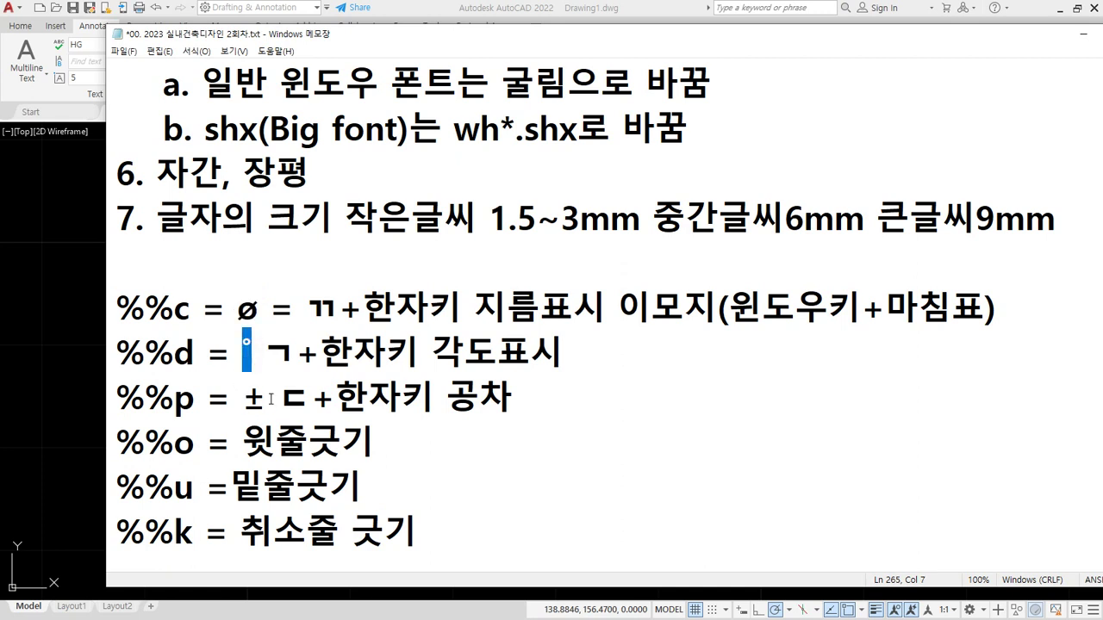
drag(266, 397, 241, 397)
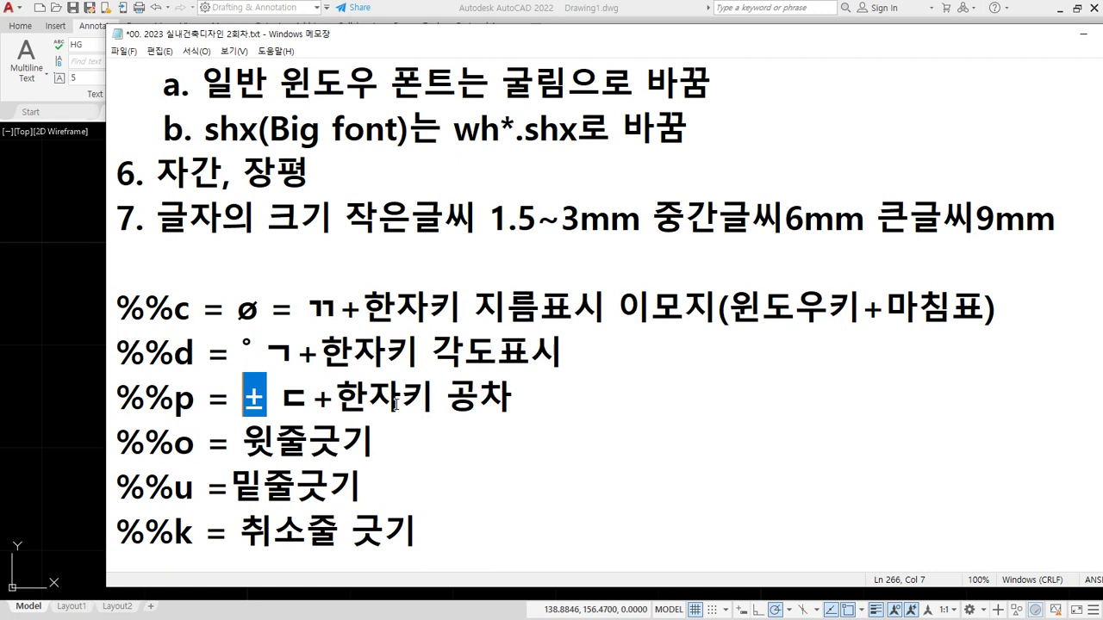
drag(520, 396, 117, 306)
click(162, 308)
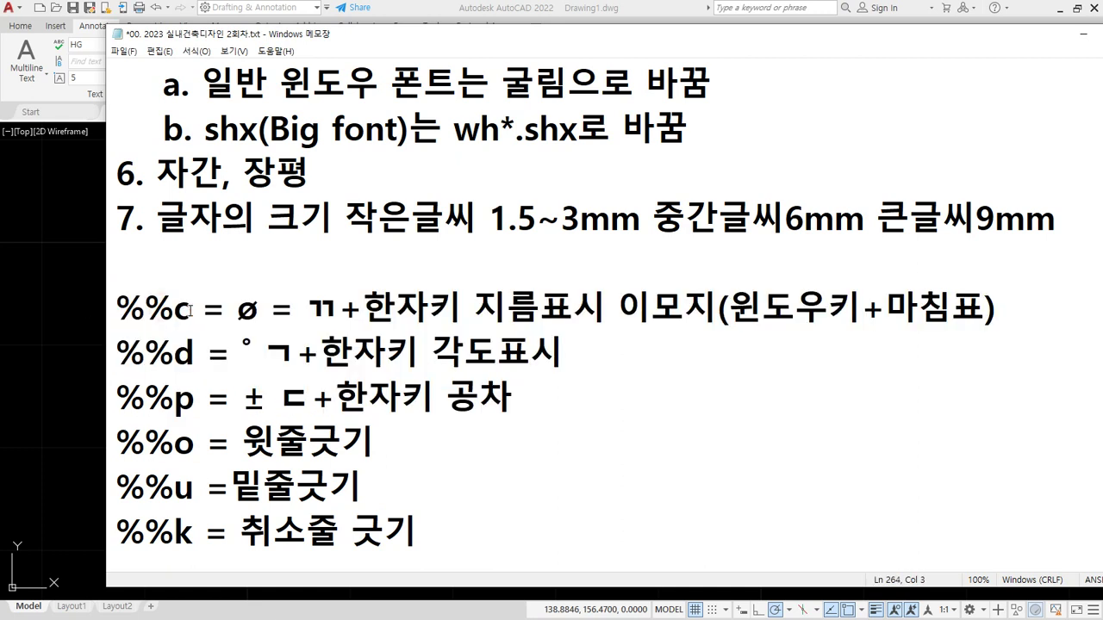
drag(190, 308, 126, 309)
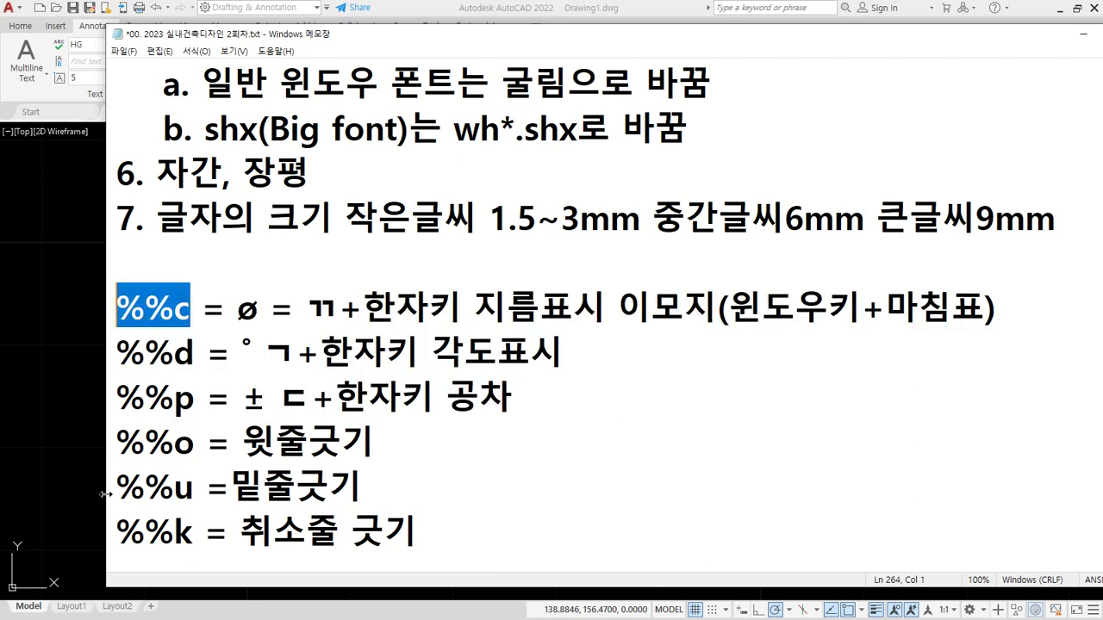
Switch to AutoCAD and enter the first text line 원의 지름이 %%c50mm이고, using %%c for the diameter symbol
click(437, 7)
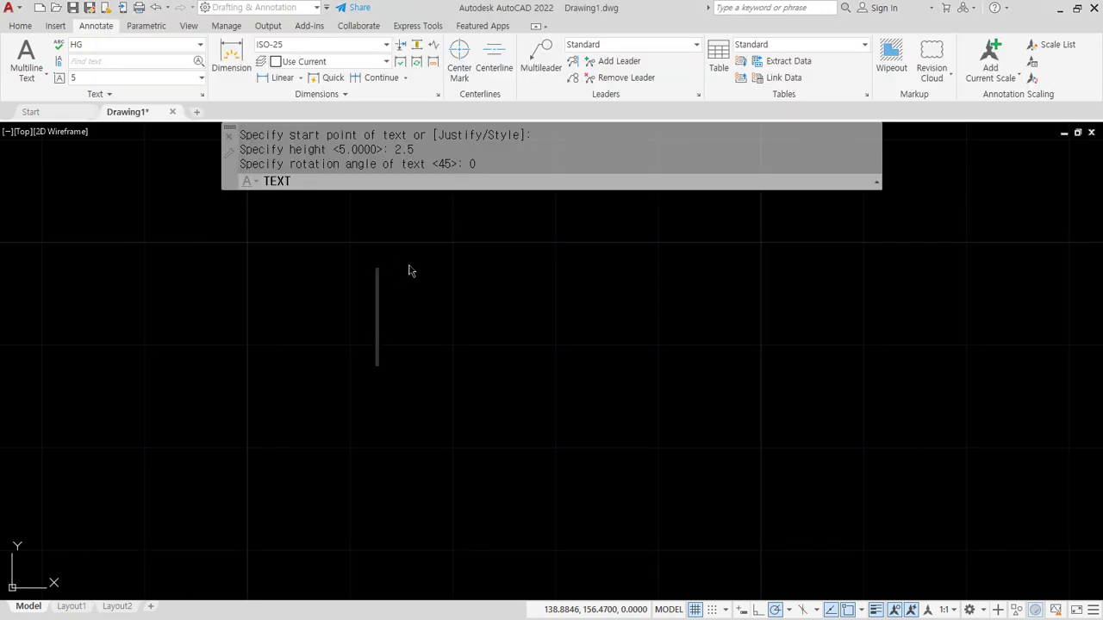
text(원의 ㅈ지름)
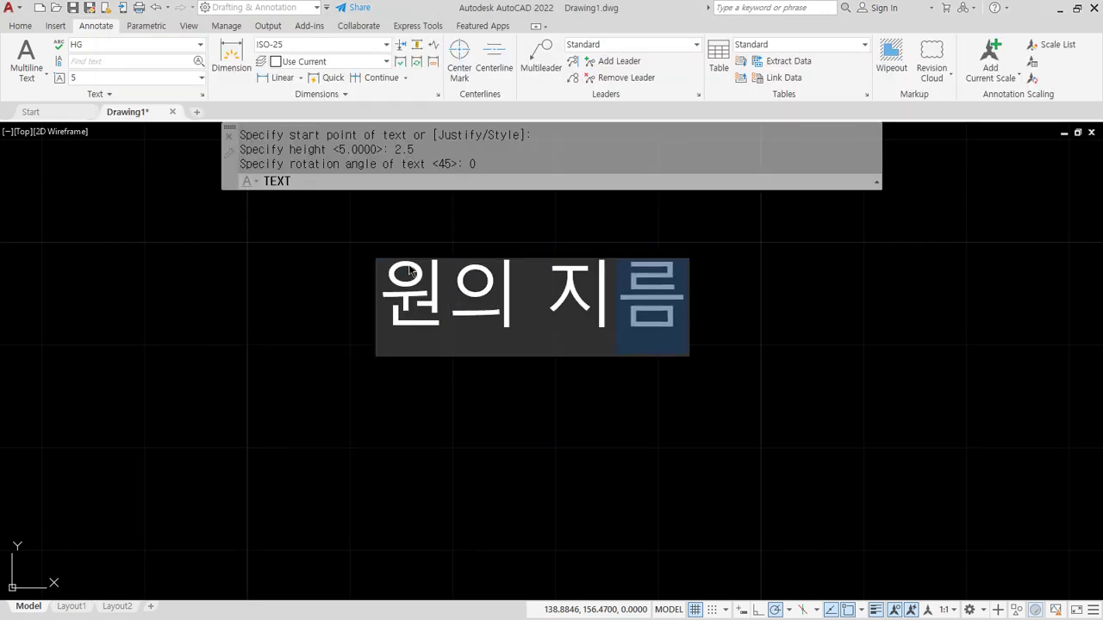
text(이 %%)
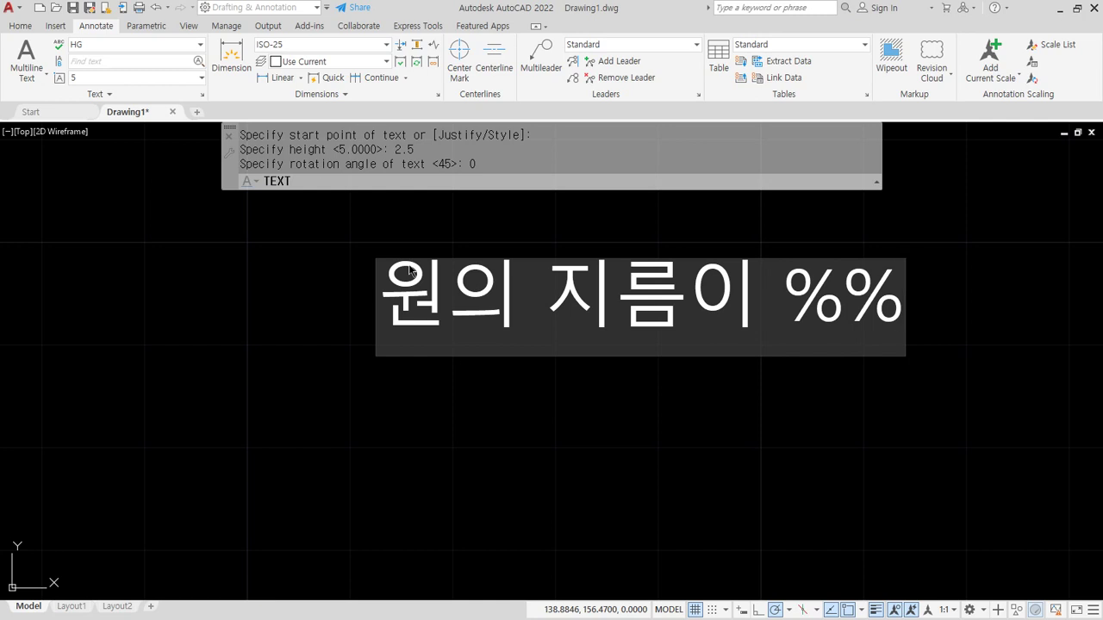
text(c)
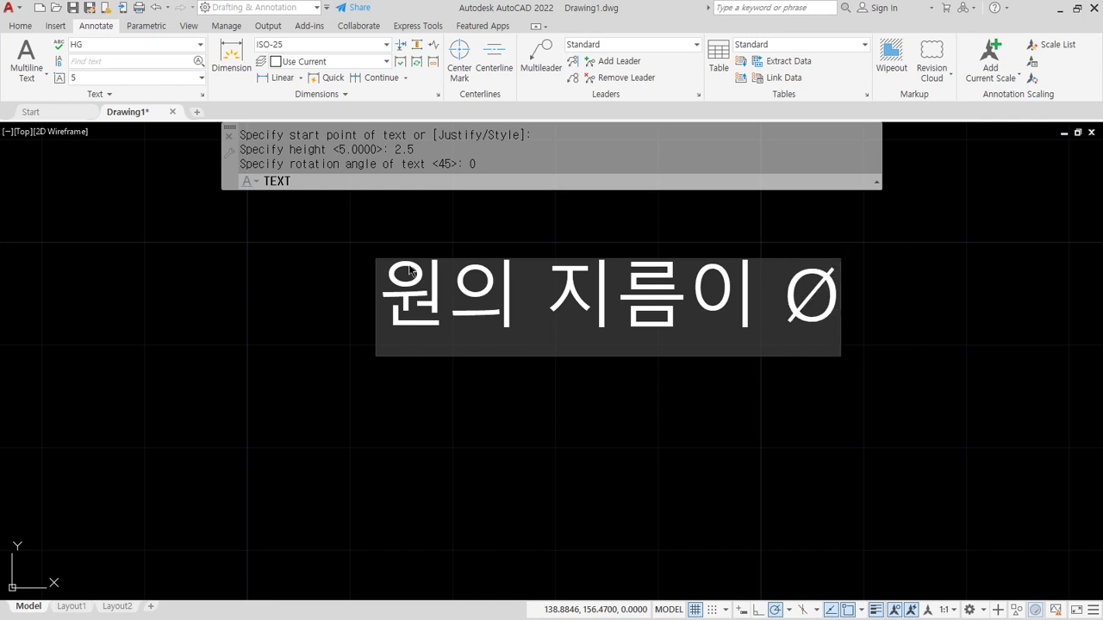
text(50mm이고)
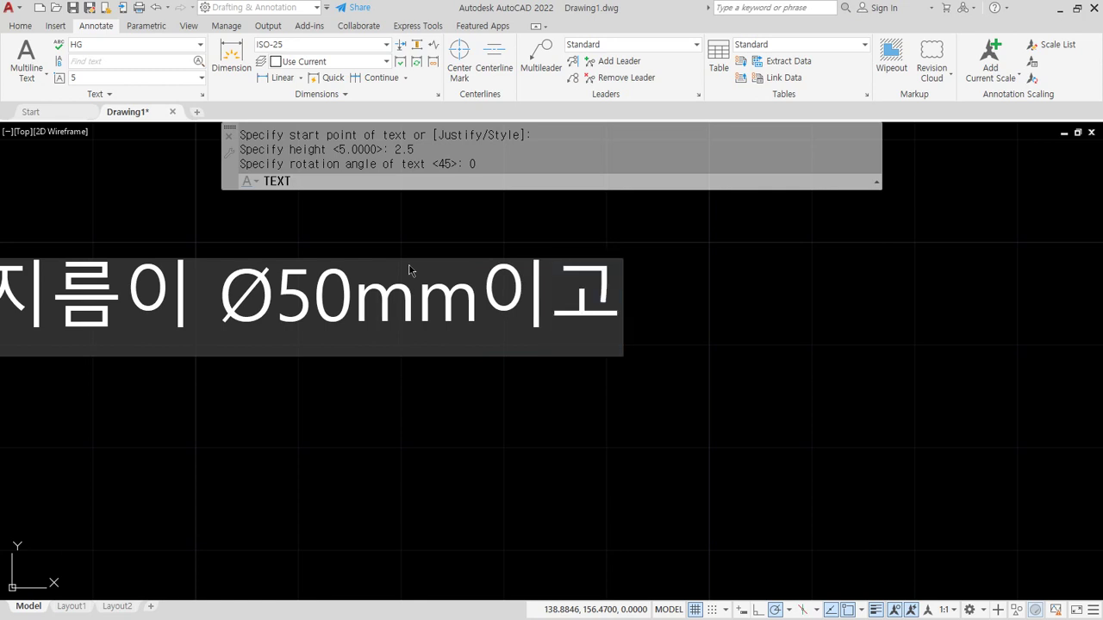
key(Return)
Enter the second text line 선의 각도가 45%%d이고, using %%d for the degree symbol
middle_drag(660, 258, 400, 298)
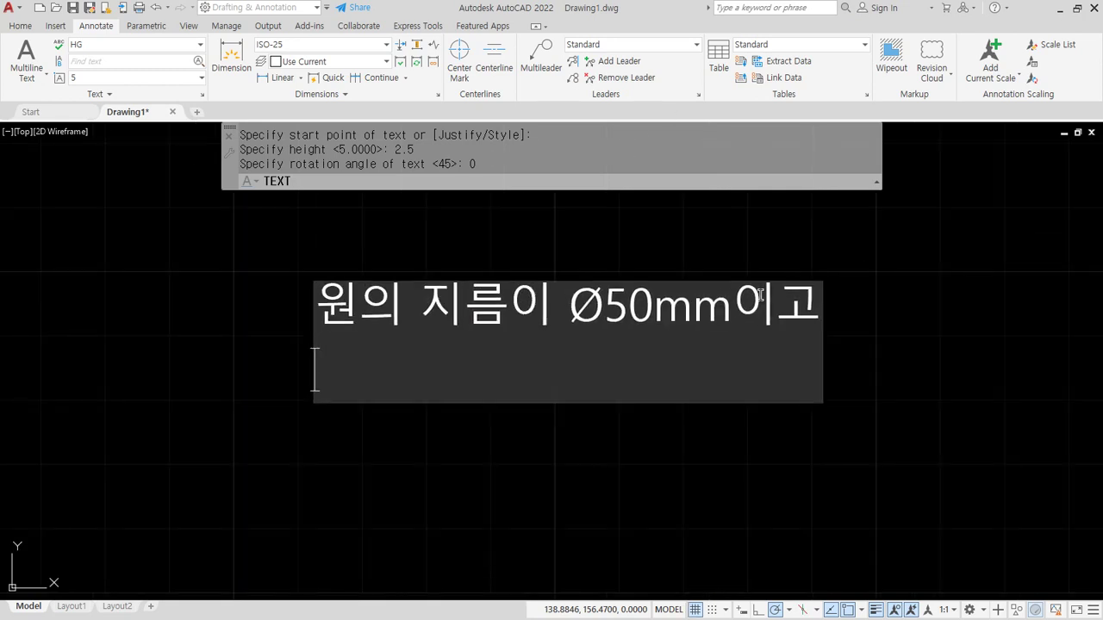
text(tjs)
key(BackSpace)
key(BackSpace)
key(BackSpace)
key(Hangul)
text(선의 가ㄱ도가 )
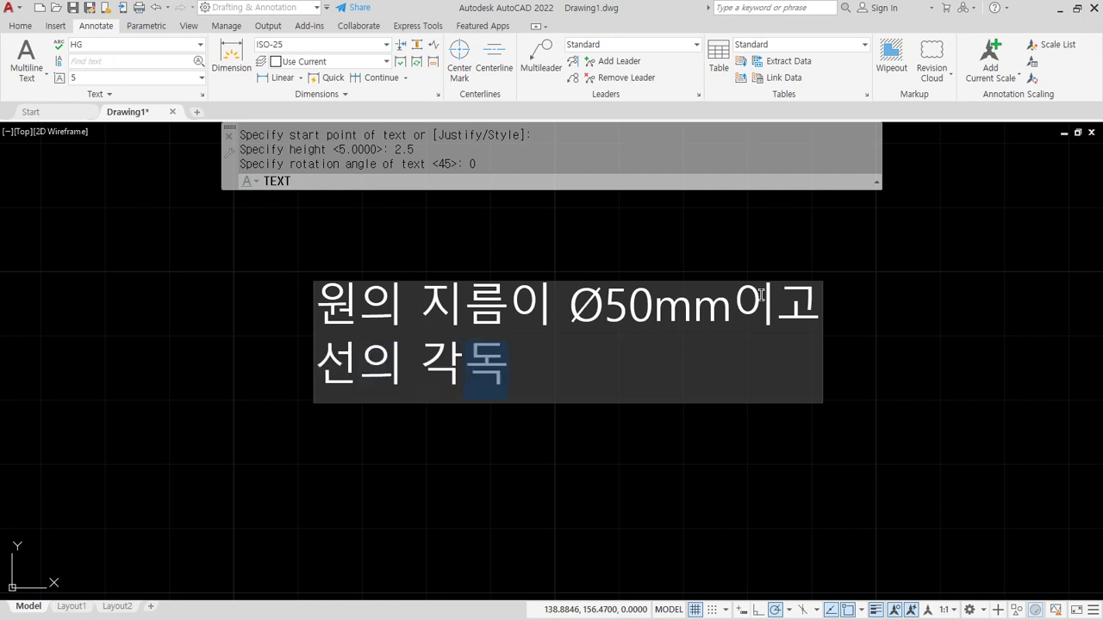
text(45%%)
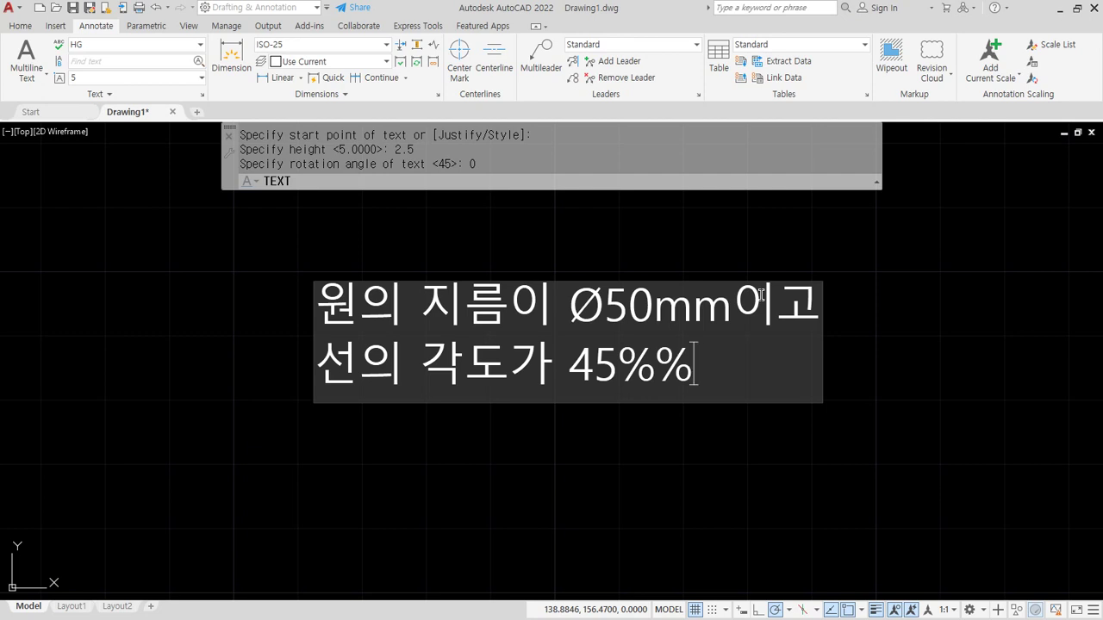
text(d)
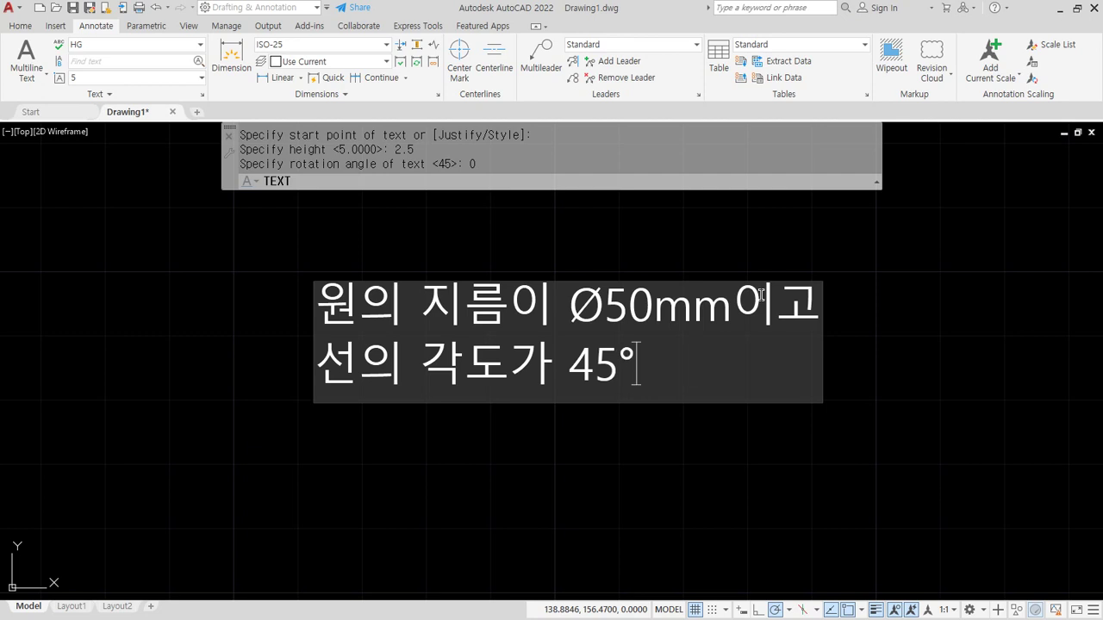
text(lau)
key(BackSpace)
key(BackSpace)
key(BackSpace)
key(BackSpace)
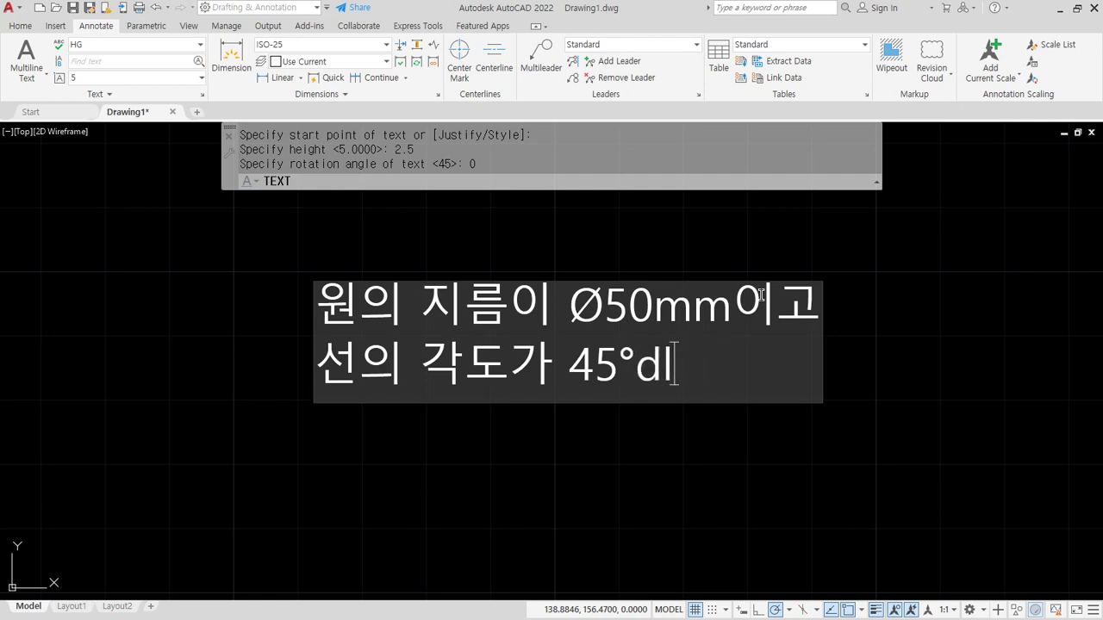
key(Hangul)
text(이고)
key(Return)
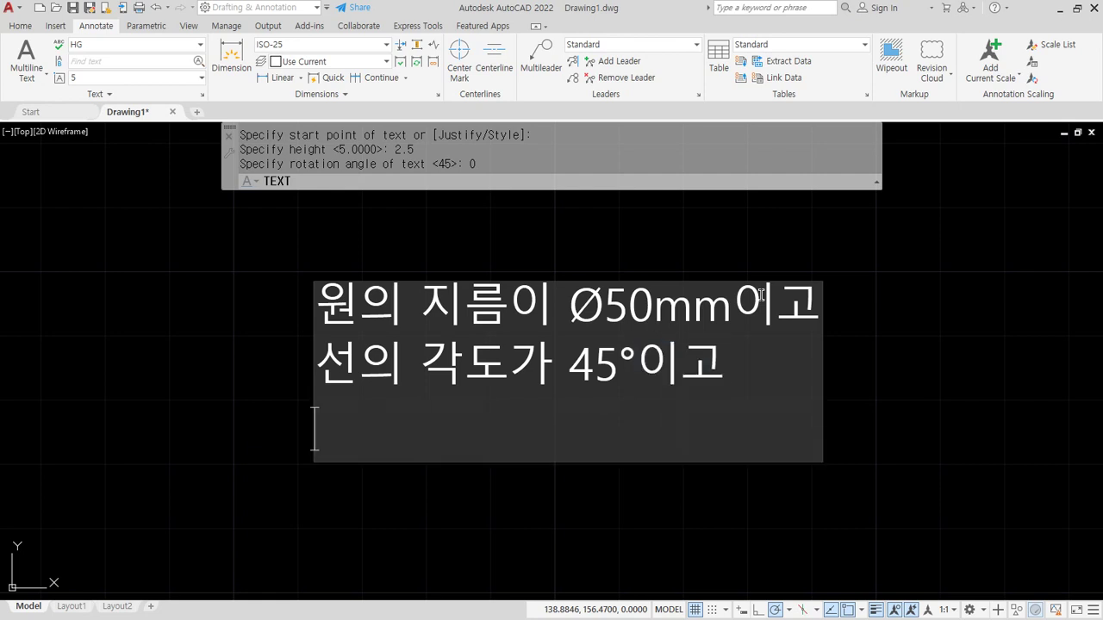
Enter the third text line 오차 범위가 %%p0.23입니다. with %%p for the tolerance symbol, and finish the text
text(오차 범ㅇ위가 )
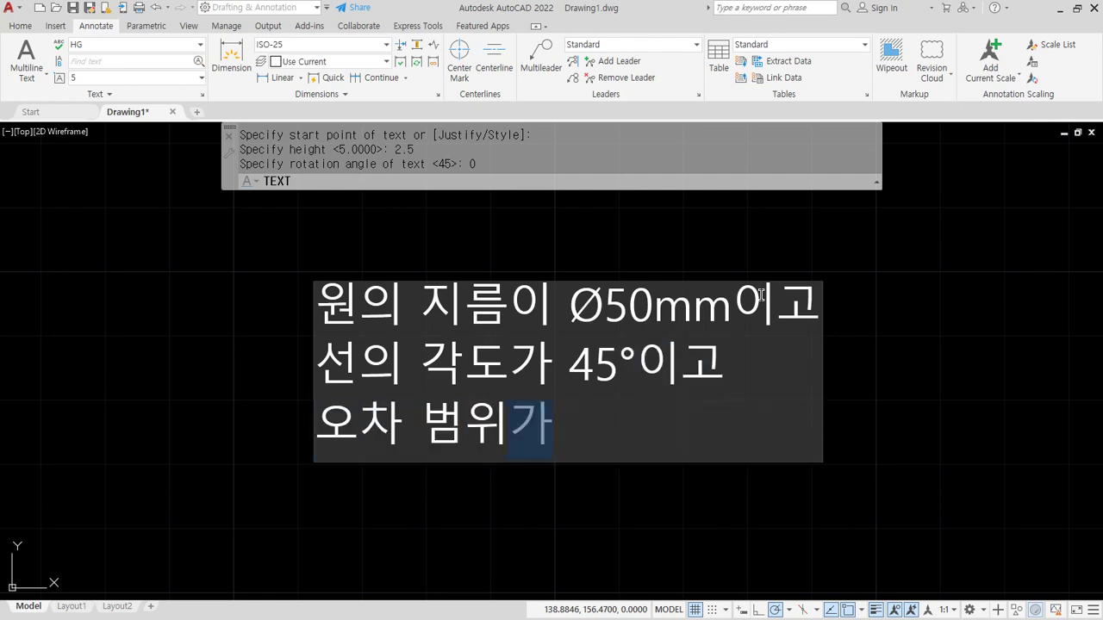
text(%)
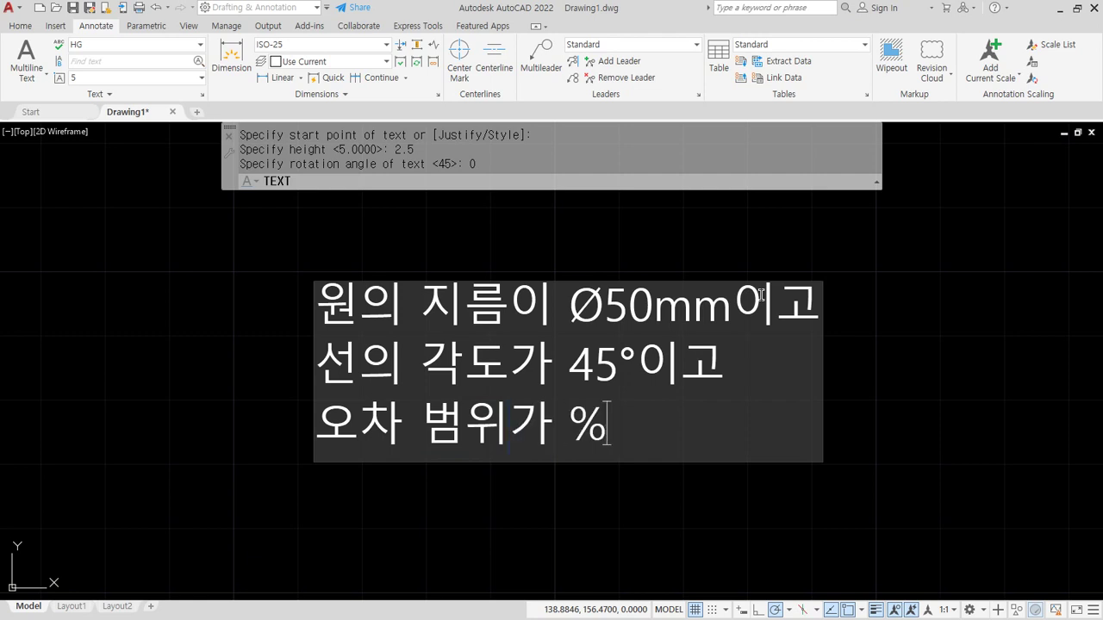
text(%p0.)
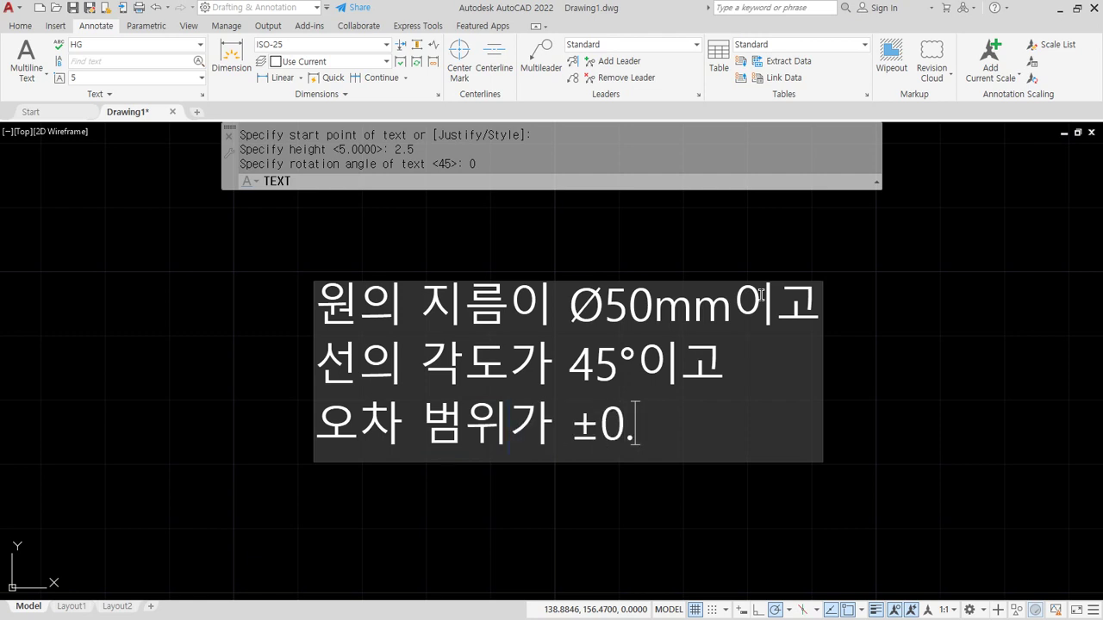
text(23)
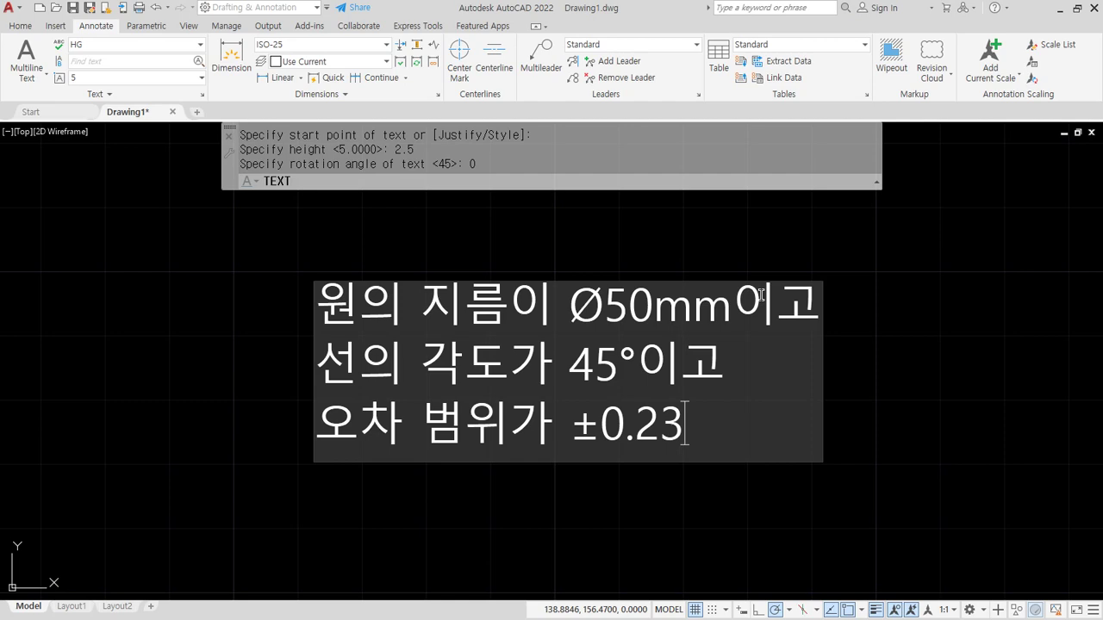
text(입니다.)
key(Return)
key(Return)
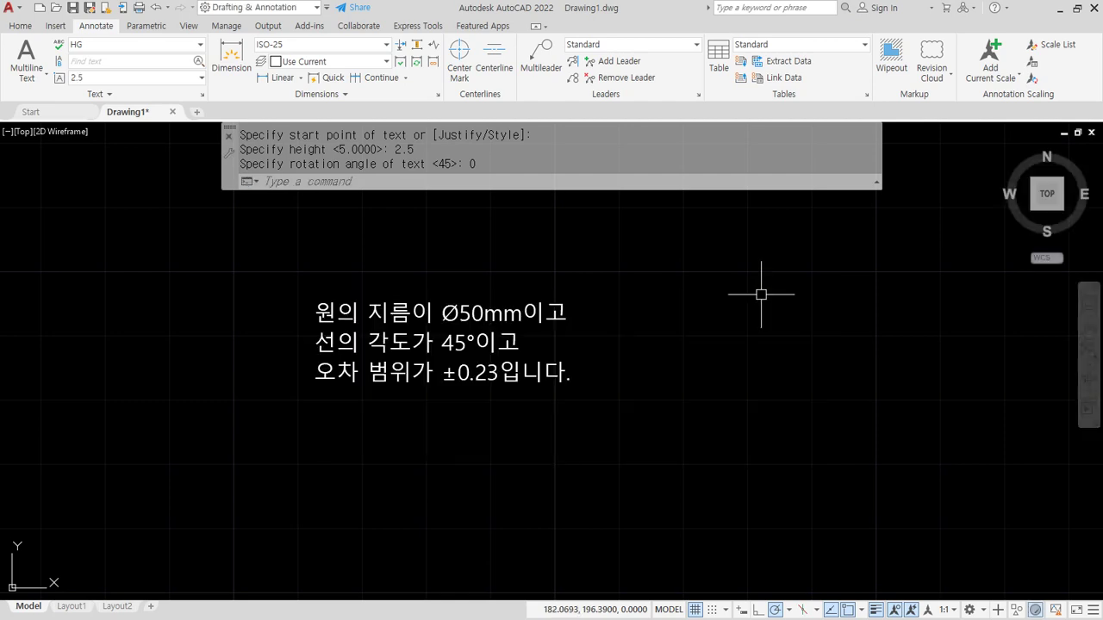
scroll(468, 241, up, 4)
scroll(495, 448, down, 2)
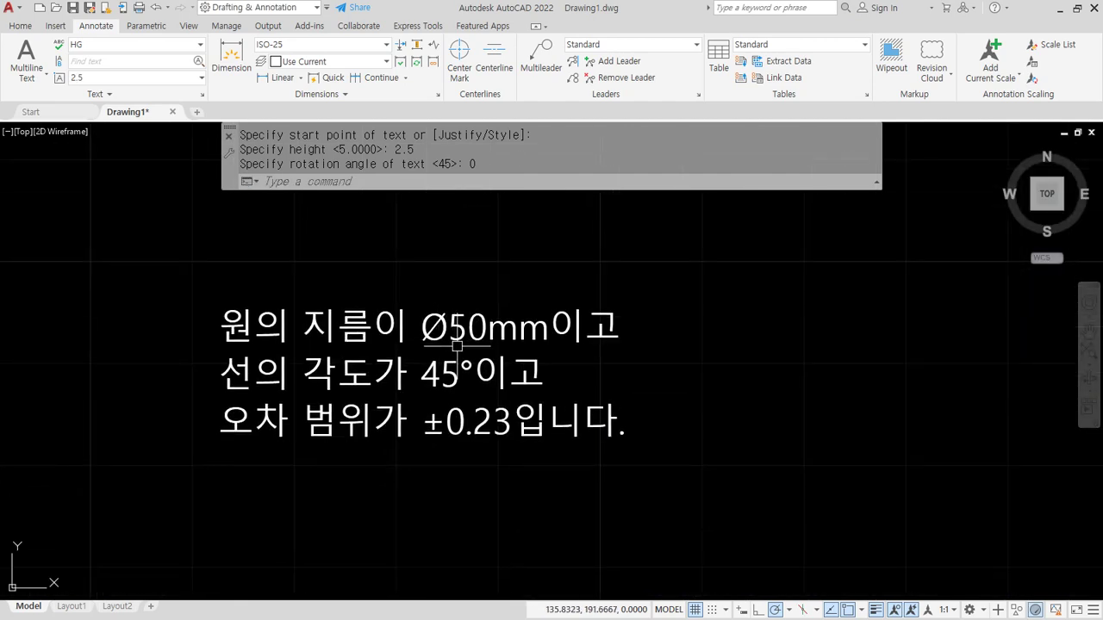
Start a new single-line text below the three existing lines, keeping height 2.5 and rotation 0
key(alt+Tab)
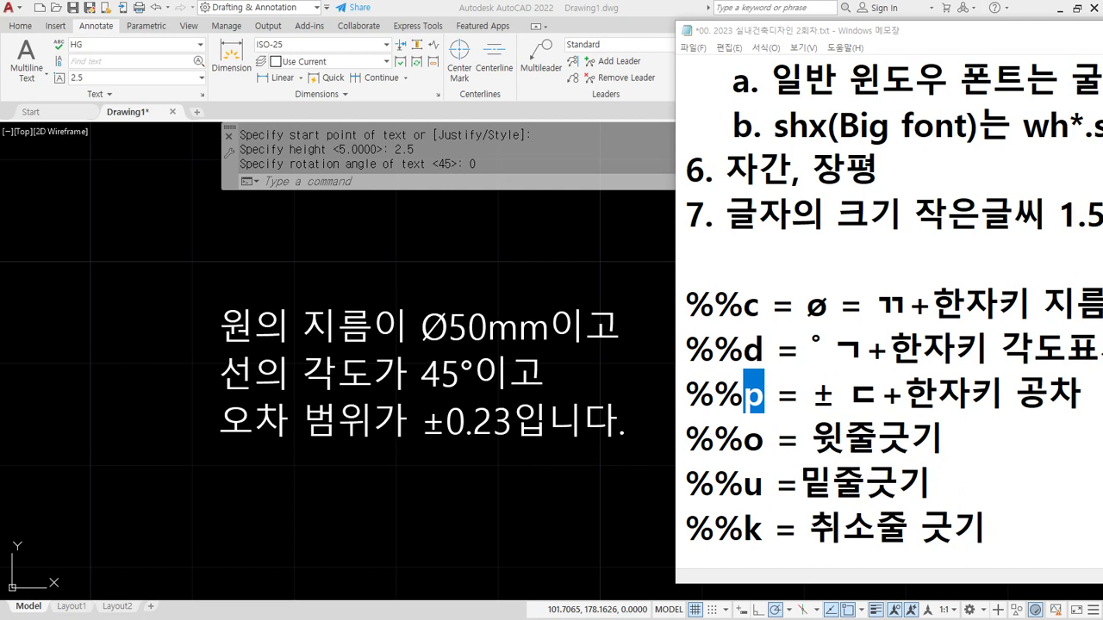
click(229, 422)
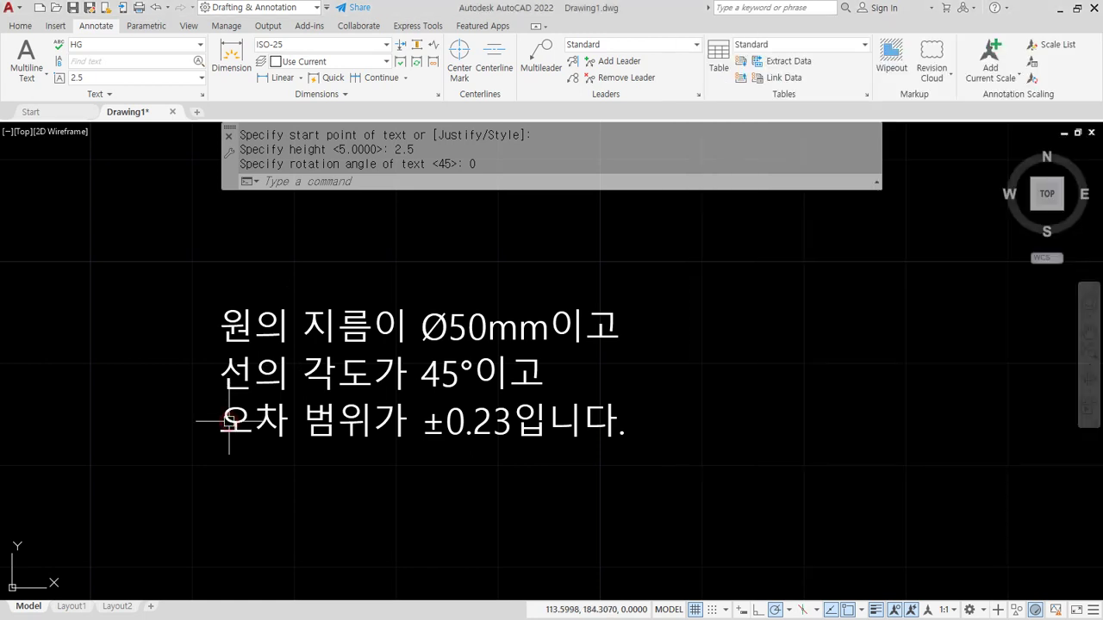
mouse_move(622, 428)
middle_down()
mouse_move(561, 415)
mouse_move(301, 408)
middle_up()
scroll(434, 407, down, 2)
middle_drag(181, 402, 234, 312)
scroll(234, 314, up, 2)
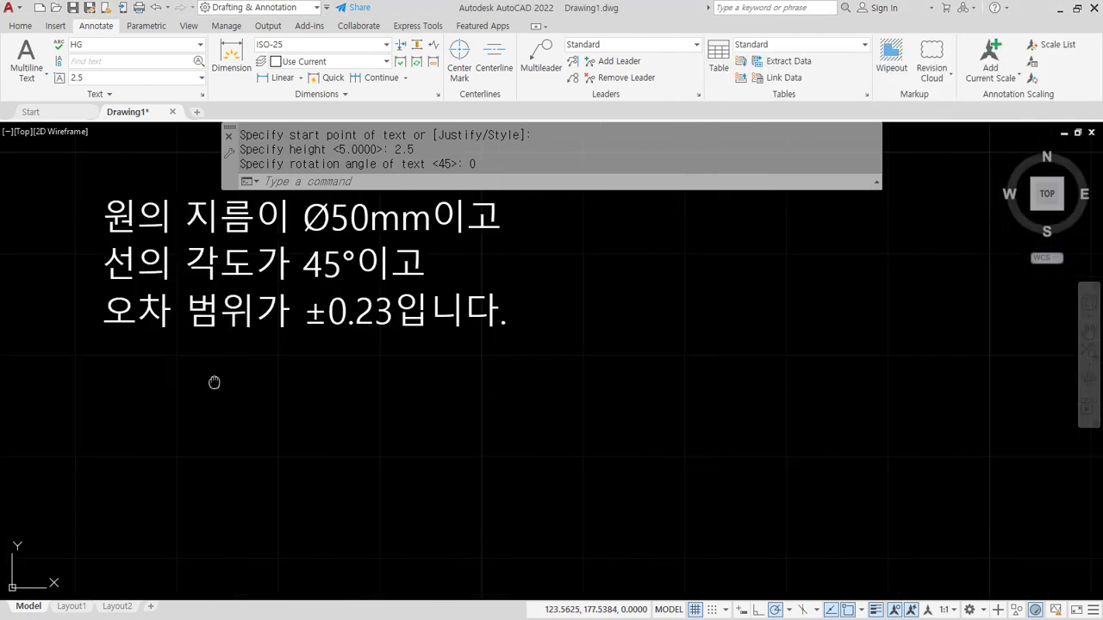
middle_drag(214, 382, 223, 393)
text(dt)
key(Return)
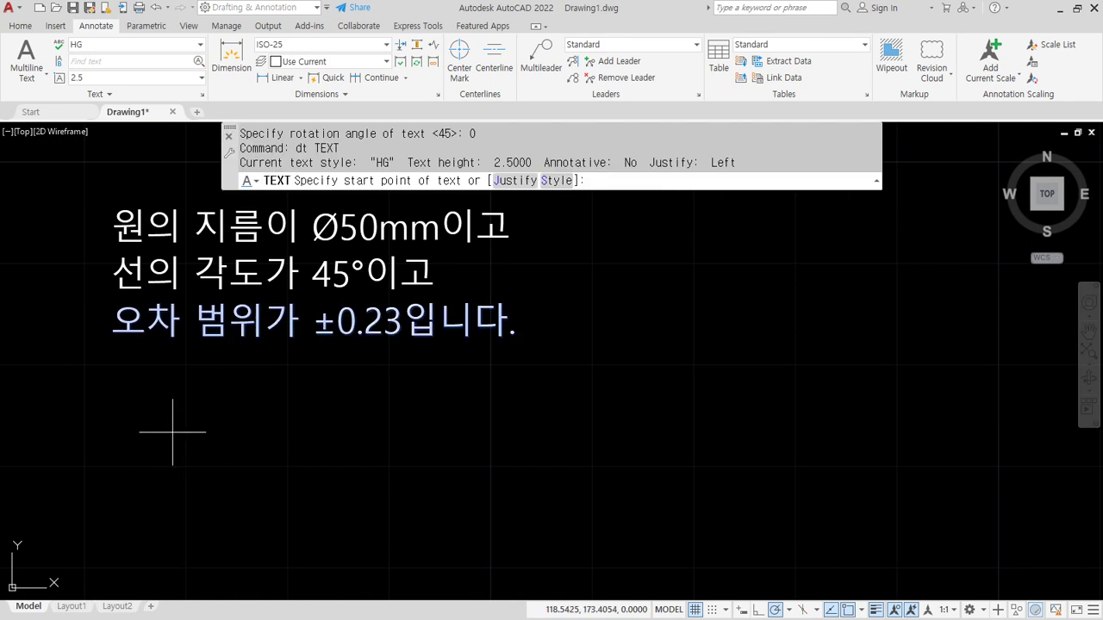
click(172, 433)
key(Return)
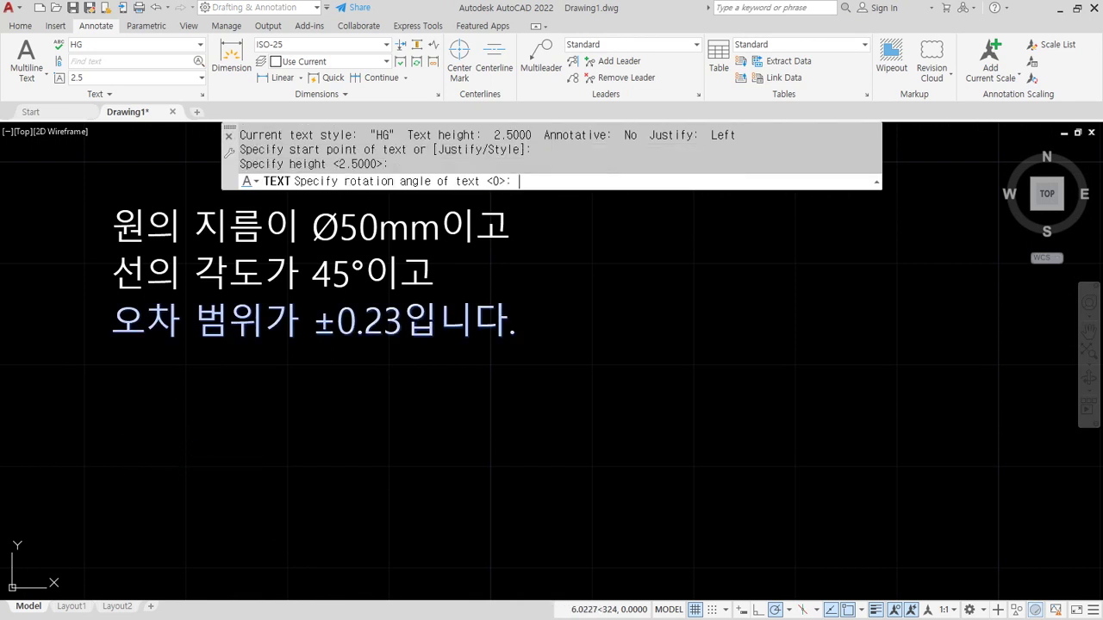
key(Return)
Enter 원의 지름이 at the start of the first line, underlining only 지름 with %%u codes
text(원의 )
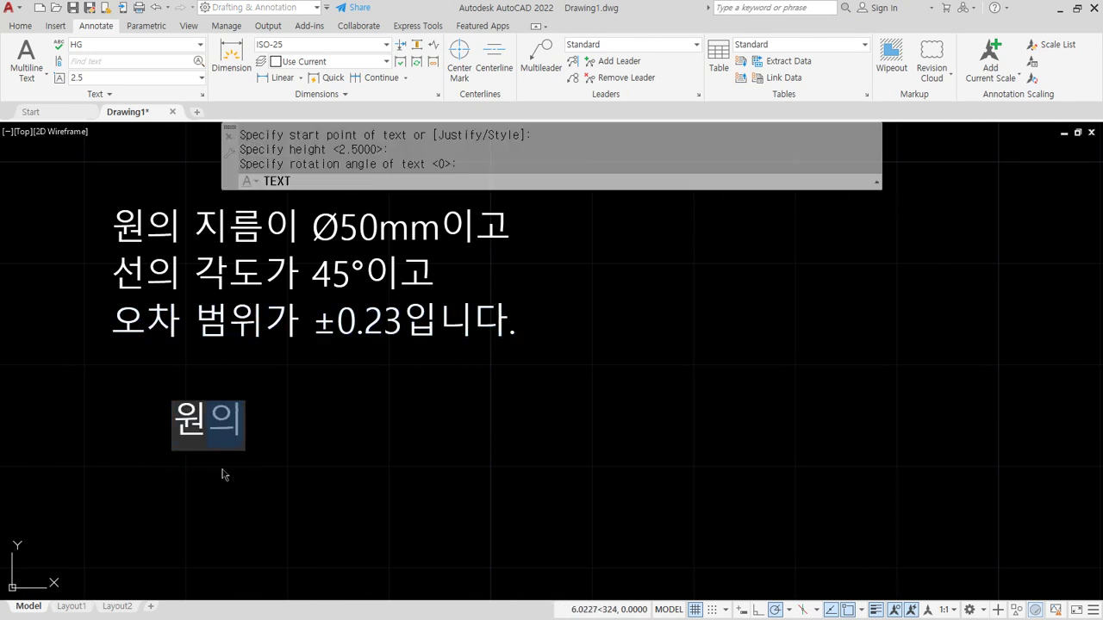
text(%%)
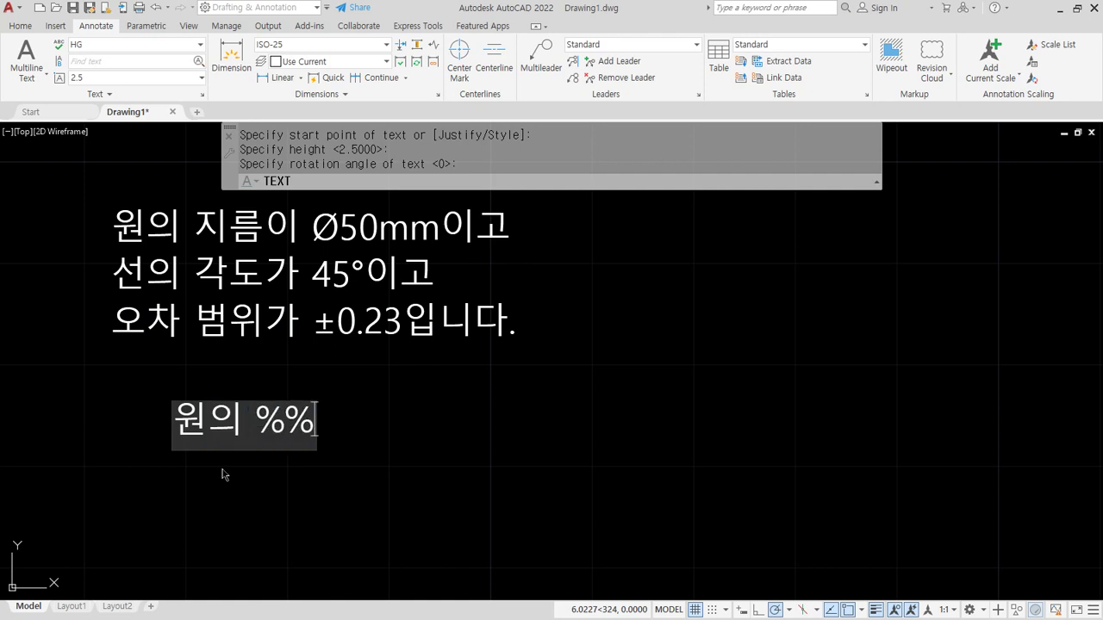
key(BackSpace)
key(BackSpace)
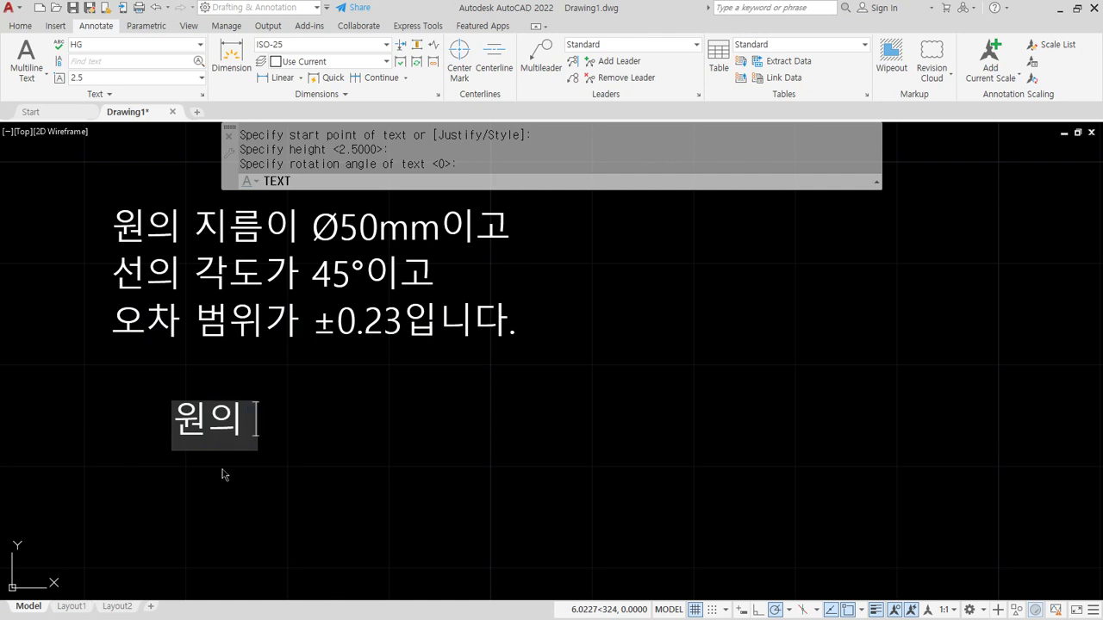
text(지름)
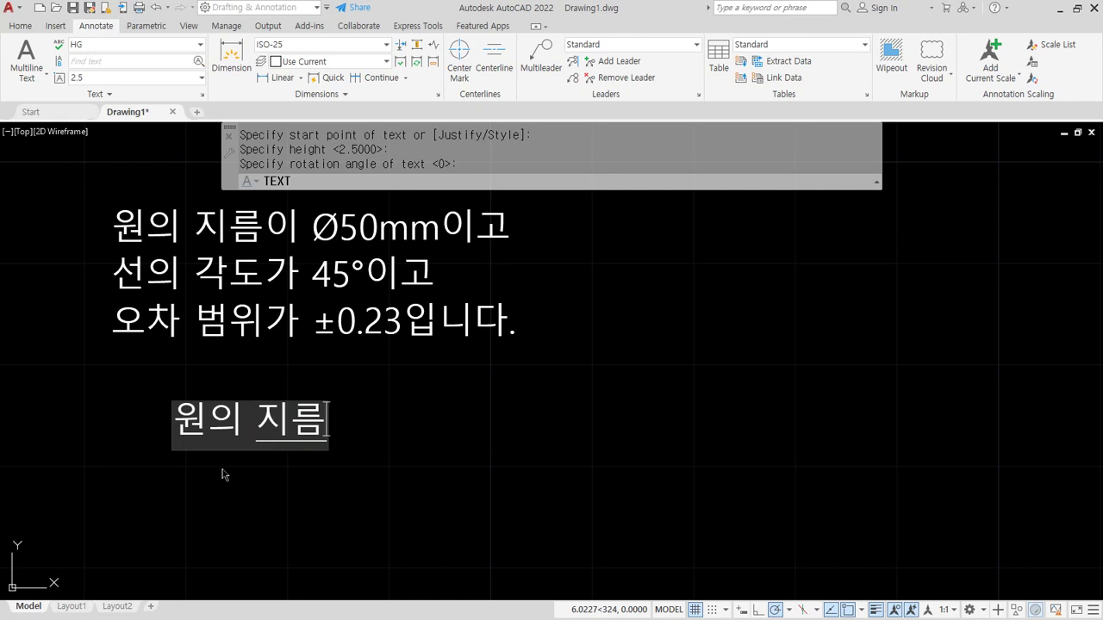
text(%%)
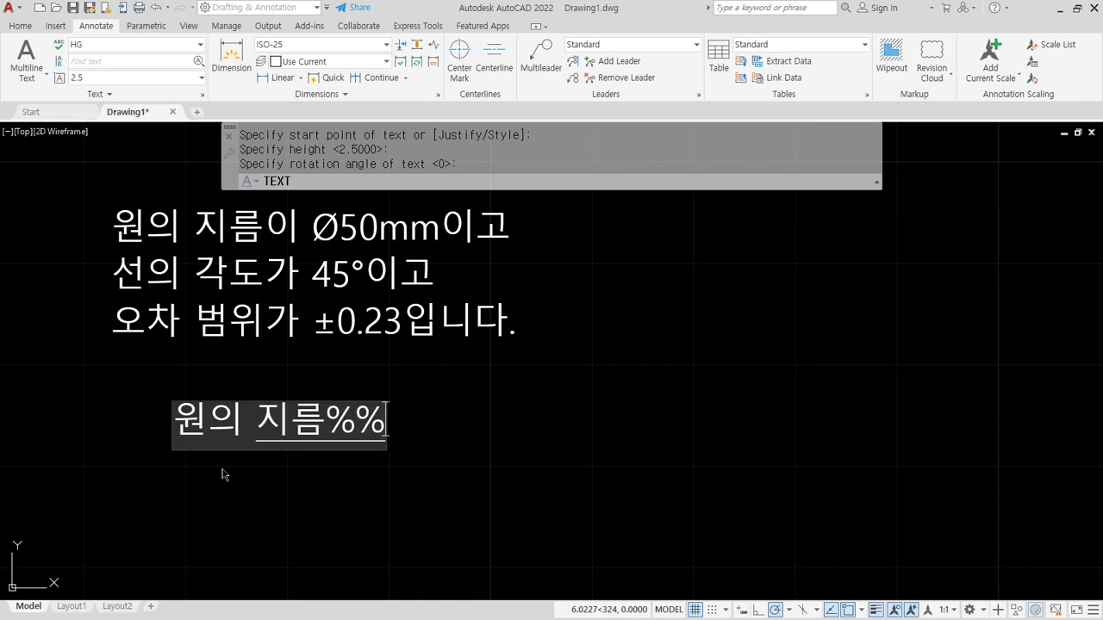
key(BackSpace)
key(BackSpace)
text(이 )
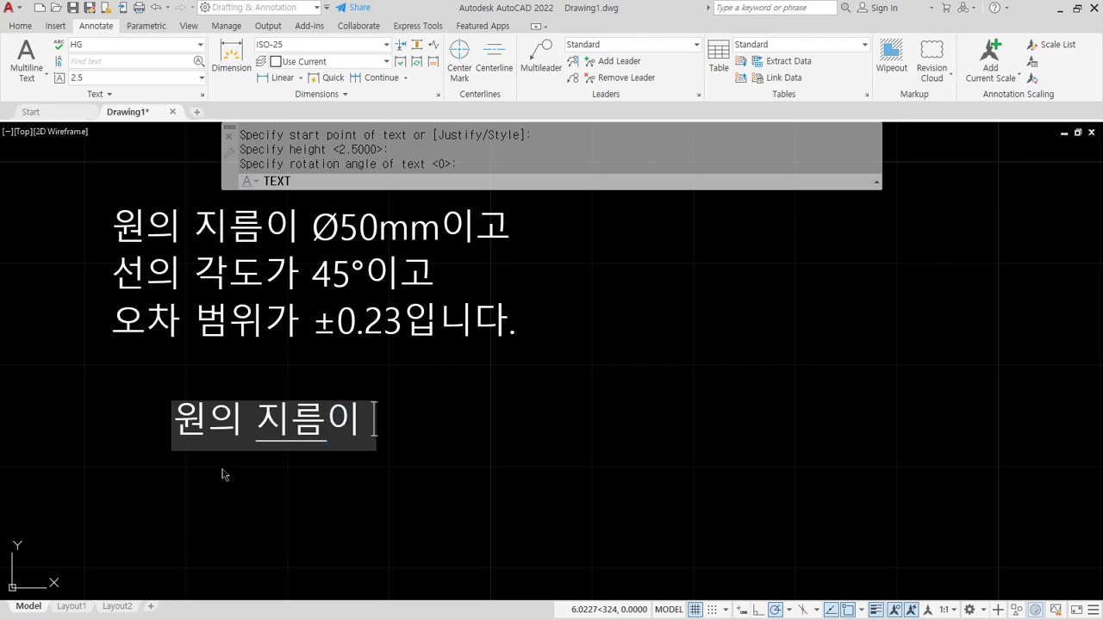
Finish the first line with %%c50mm 이고 and begin the second line with 선의
text(%%c)
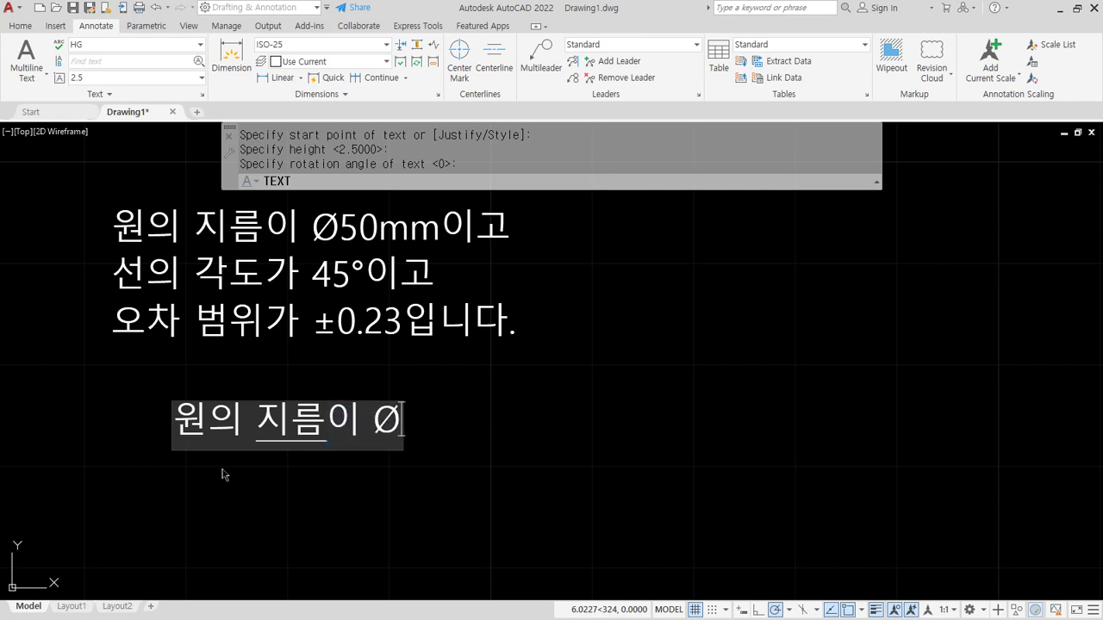
text(50mm)
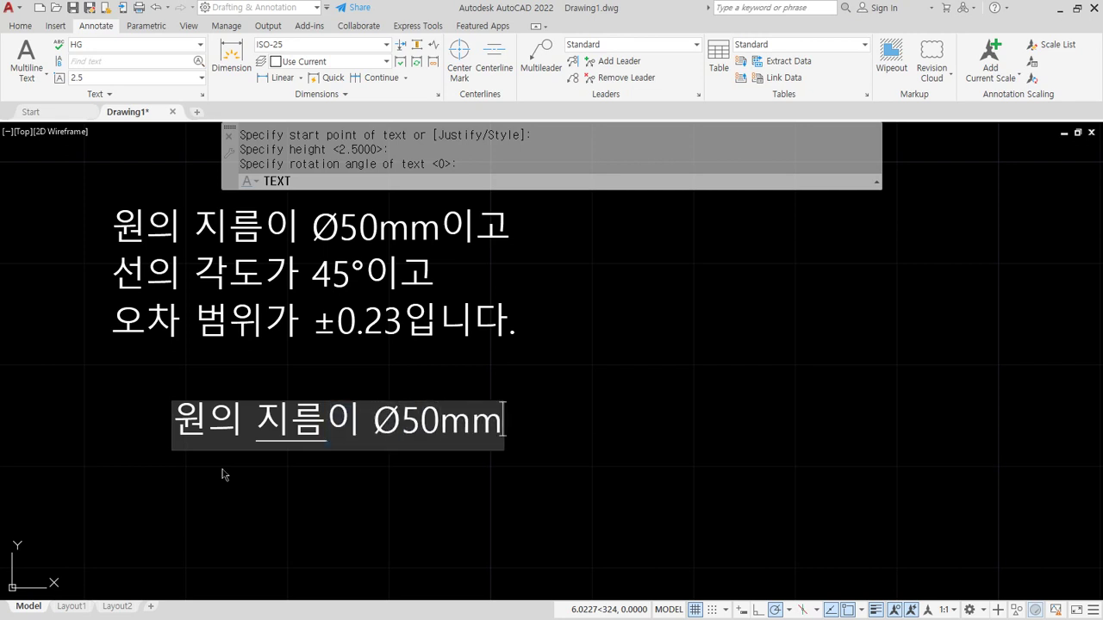
text( 이고)
key(Return)
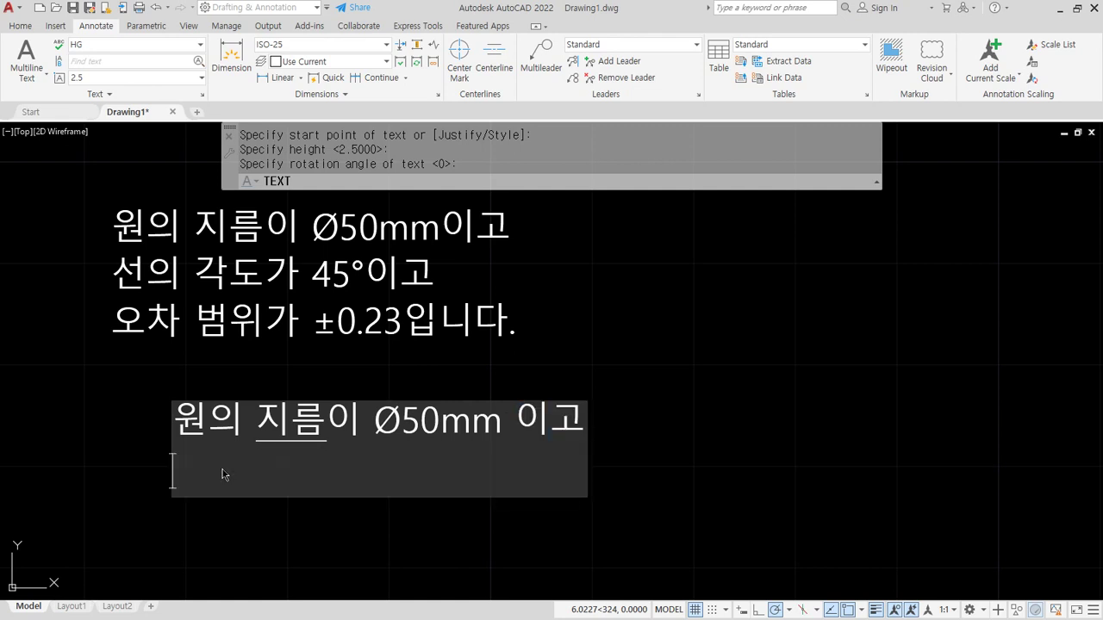
text(선의)
text( %%)
key(BackSpace)
key(BackSpace)
text(각)
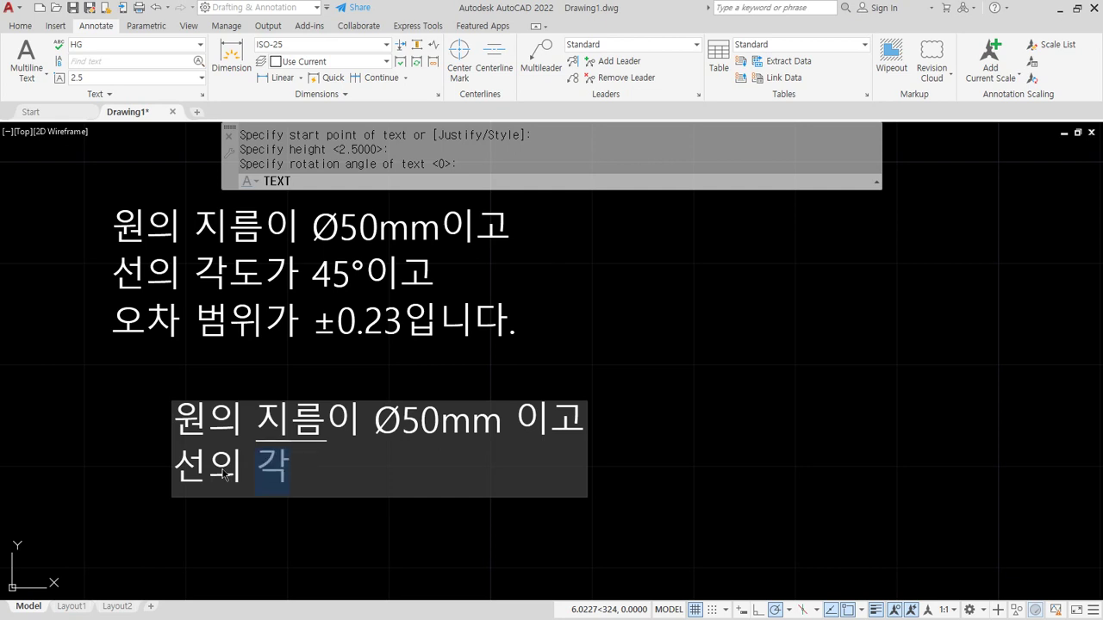
text(도)
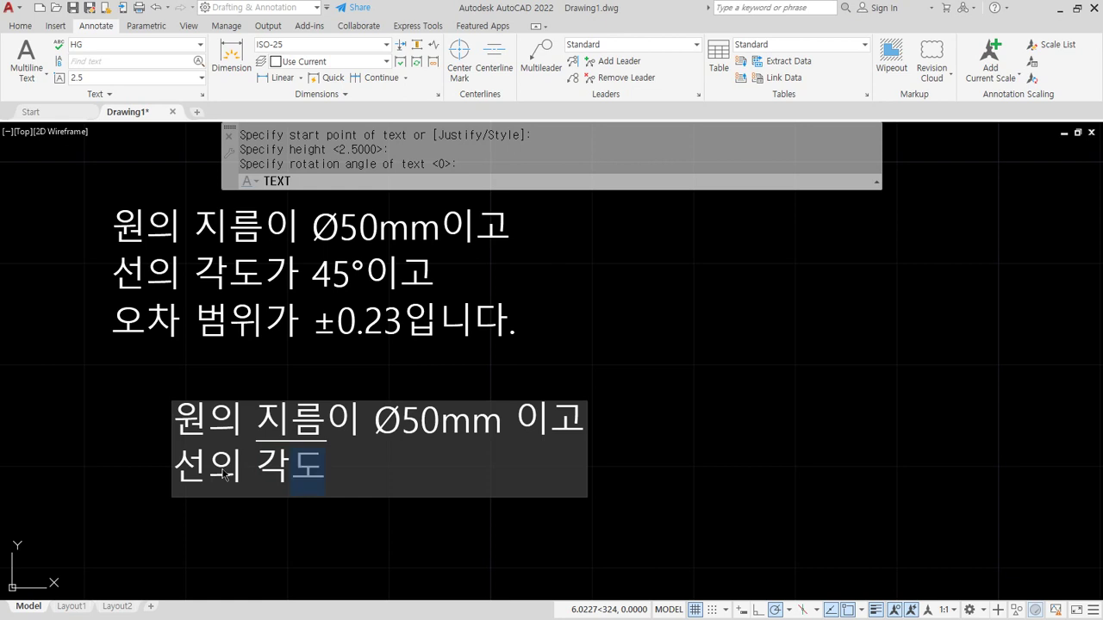
text(가)
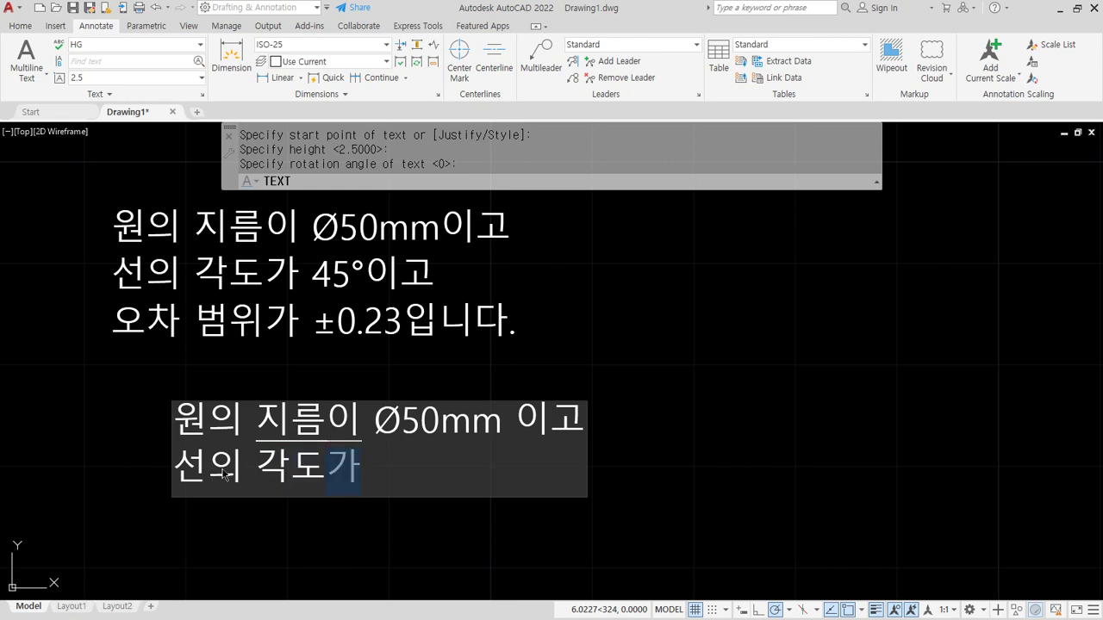
key(BackSpace)
key(BackSpace)
key(BackSpace)
key(BackSpace)
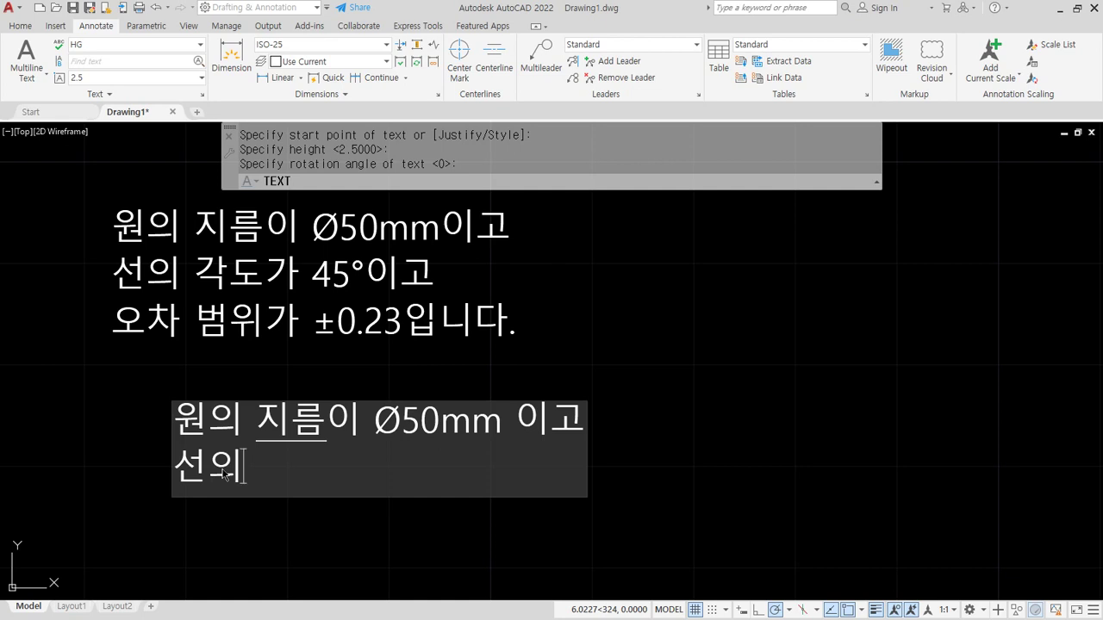
Complete the second line with 각도가 45%%d이고, striking through only 각도 with %%k codes
text(%%)
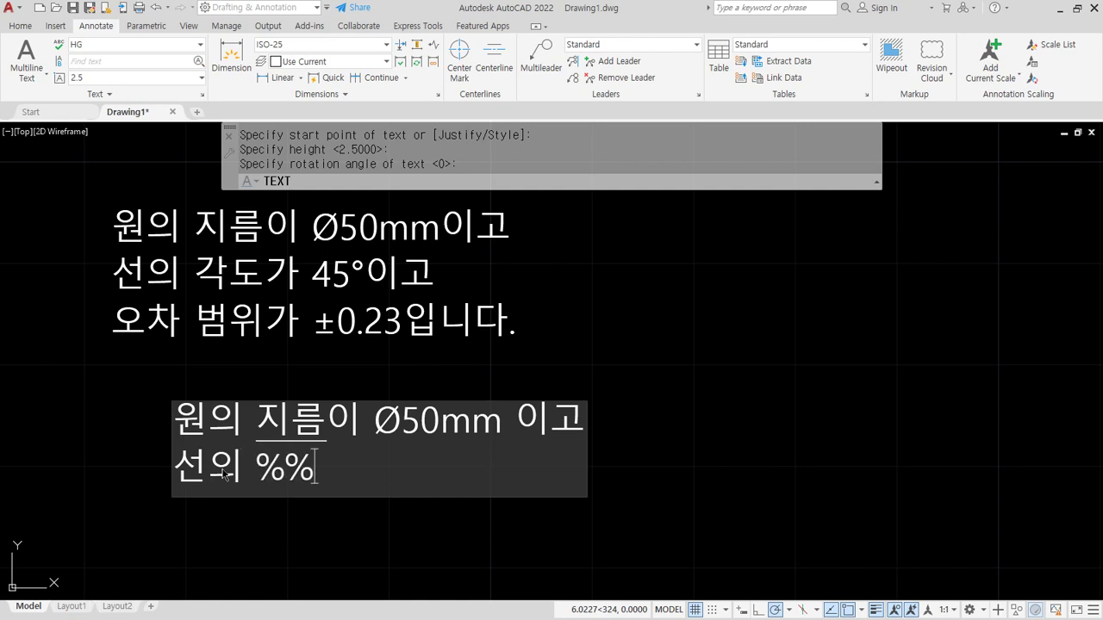
key(BackSpace)
key(BackSpace)
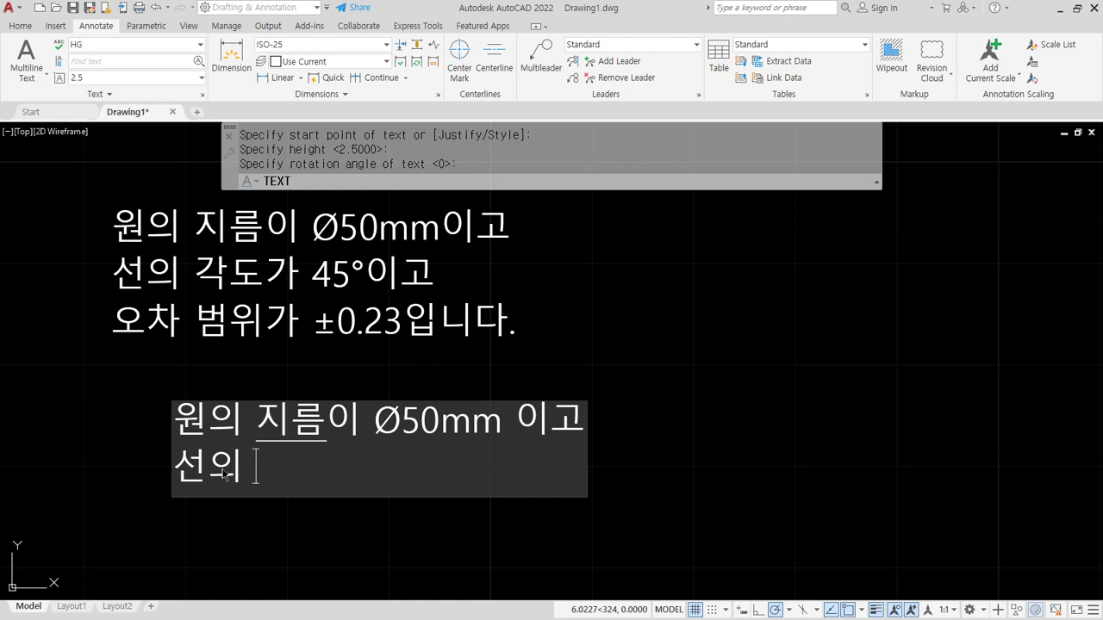
text(각도가)
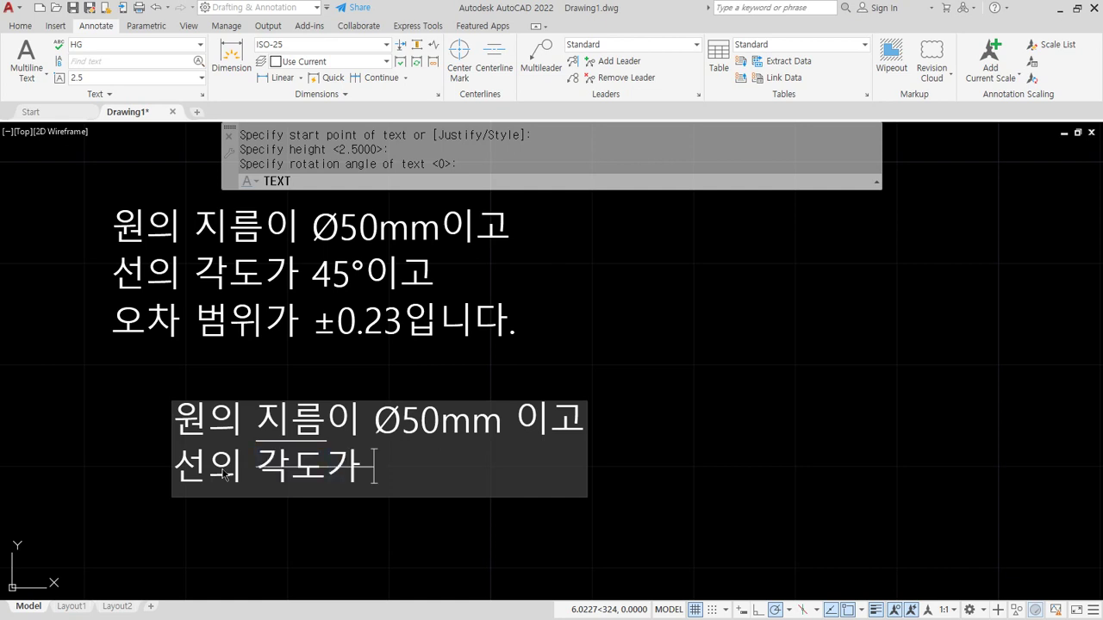
key(BackSpace)
text(%)
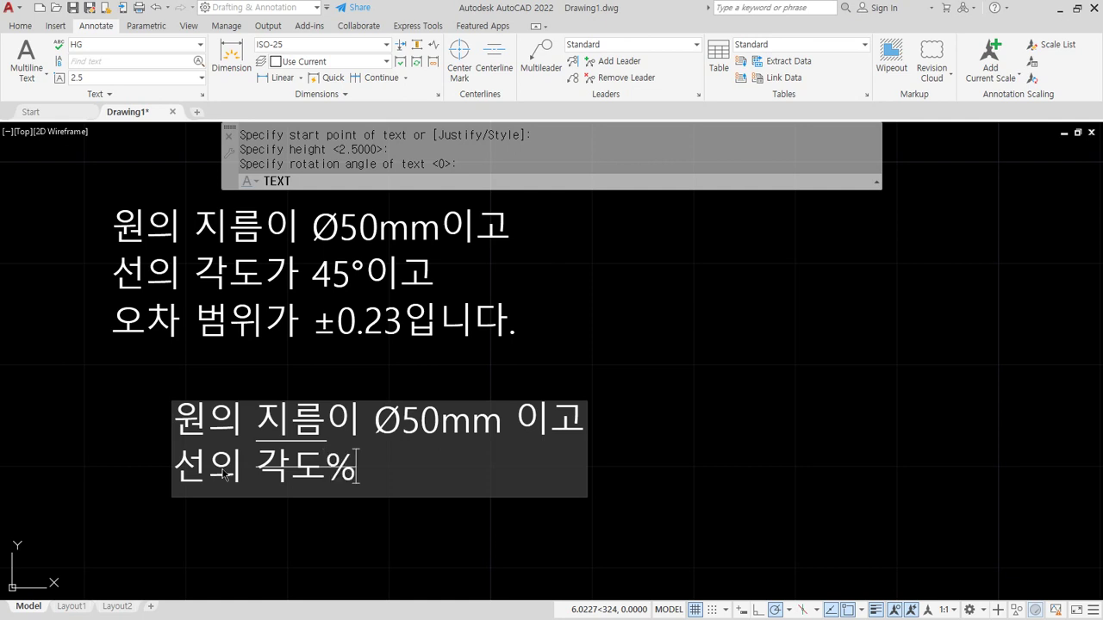
text(%)
text(가 )
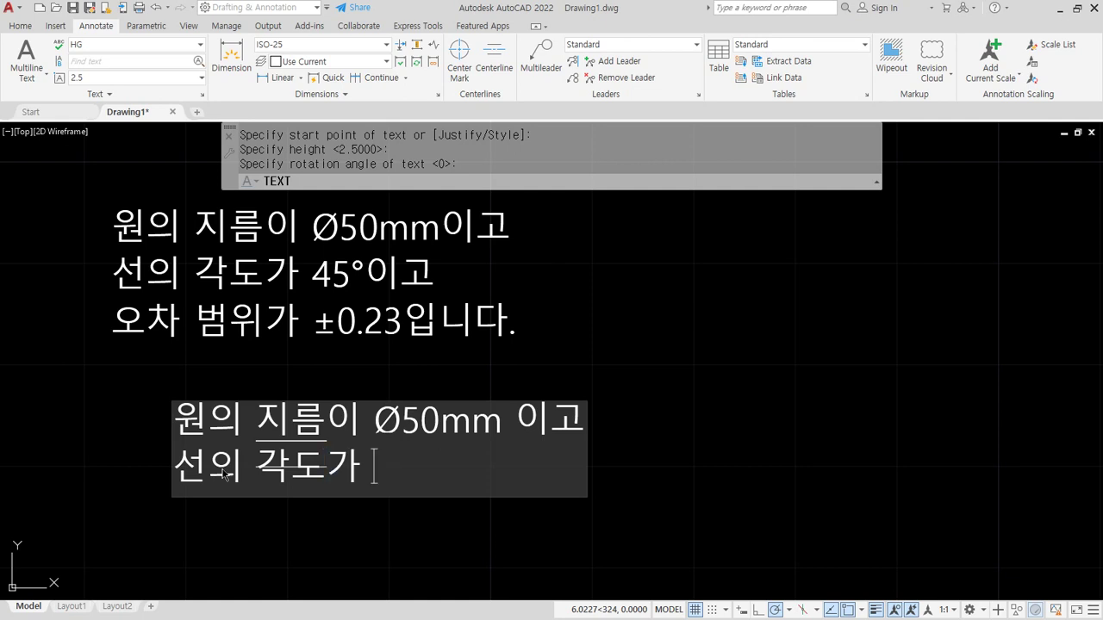
text(45%%d)
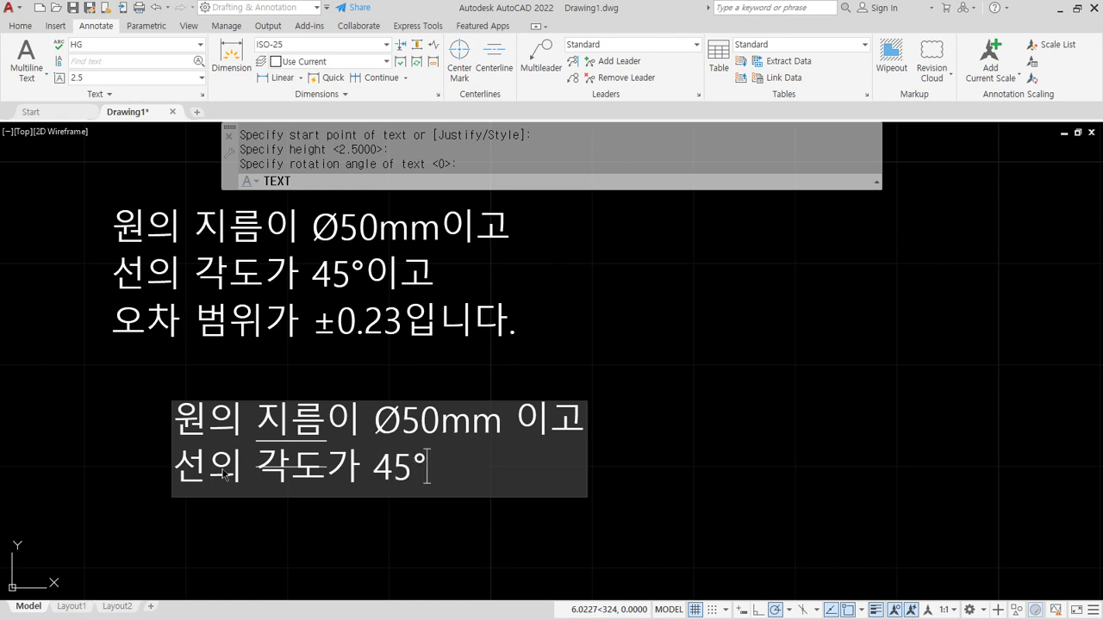
text(이고)
key(Return)
text(dh)
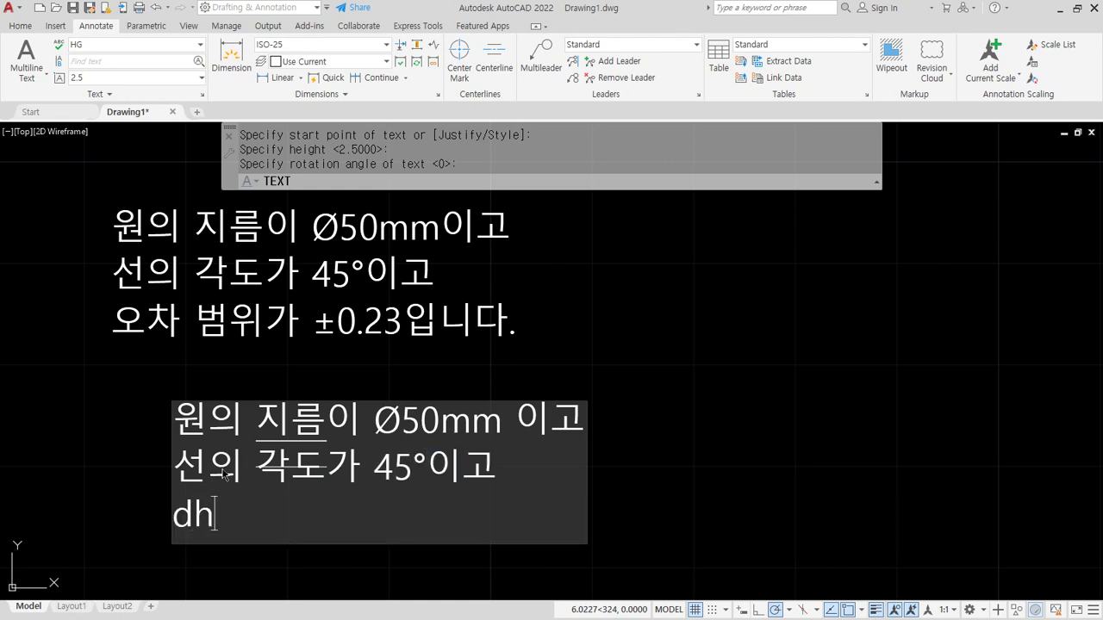
text(ck)
key(BackSpace)
key(BackSpace)
key(BackSpace)
key(BackSpace)
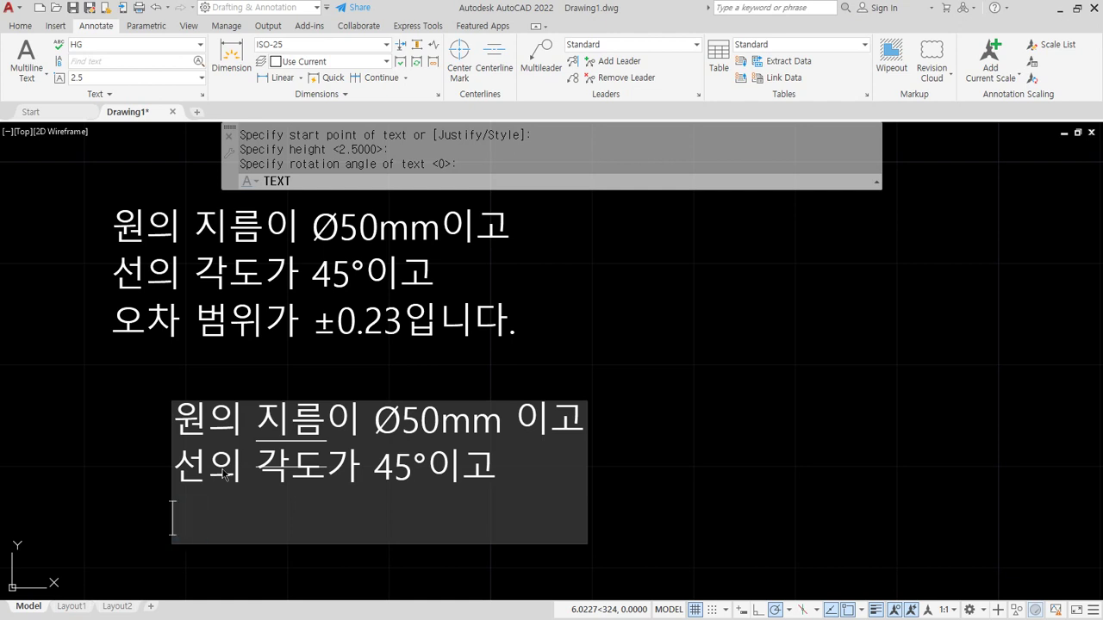
Begin the third line with 오차 범위, overlining only 범위 with %%o codes
text(오차 %%)
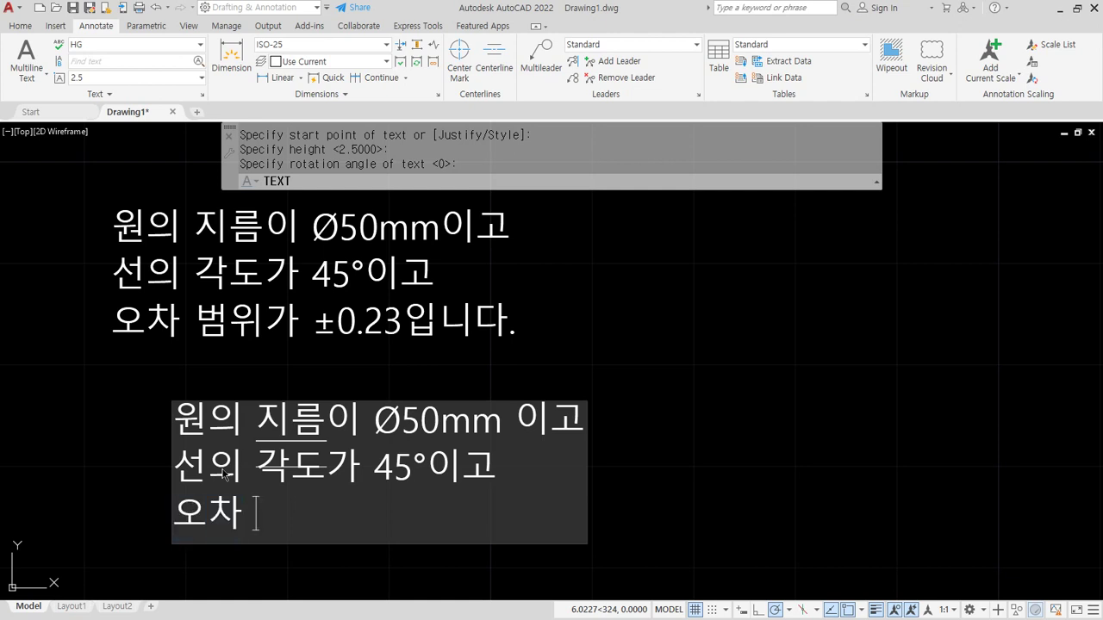
key(BackSpace)
key(BackSpace)
text(범위)
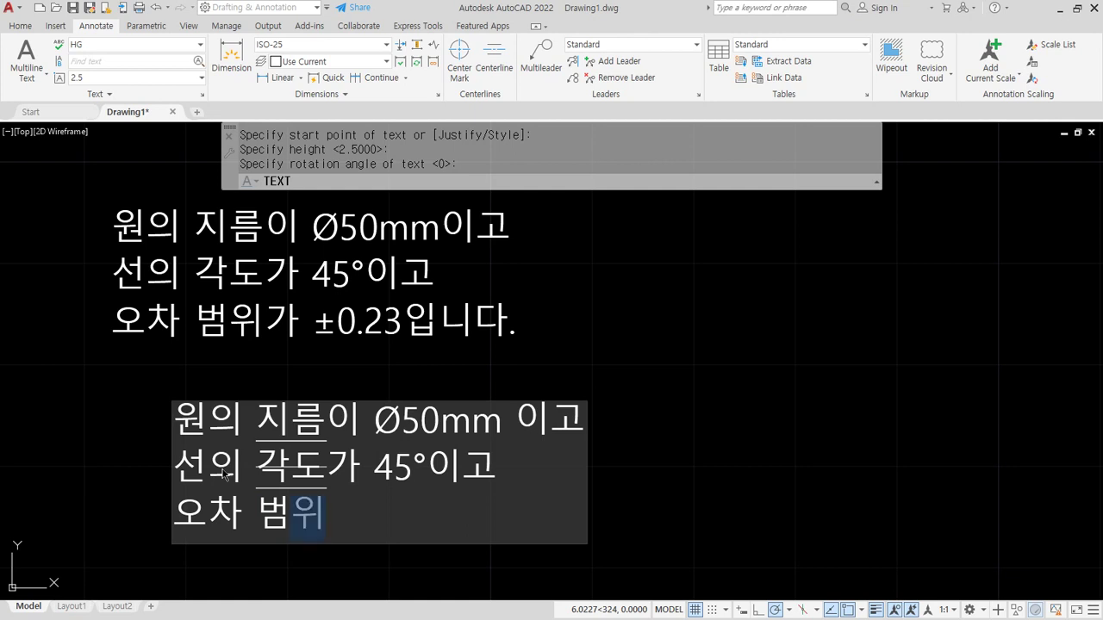
text(가)
key(BackSpace)
key(BackSpace)
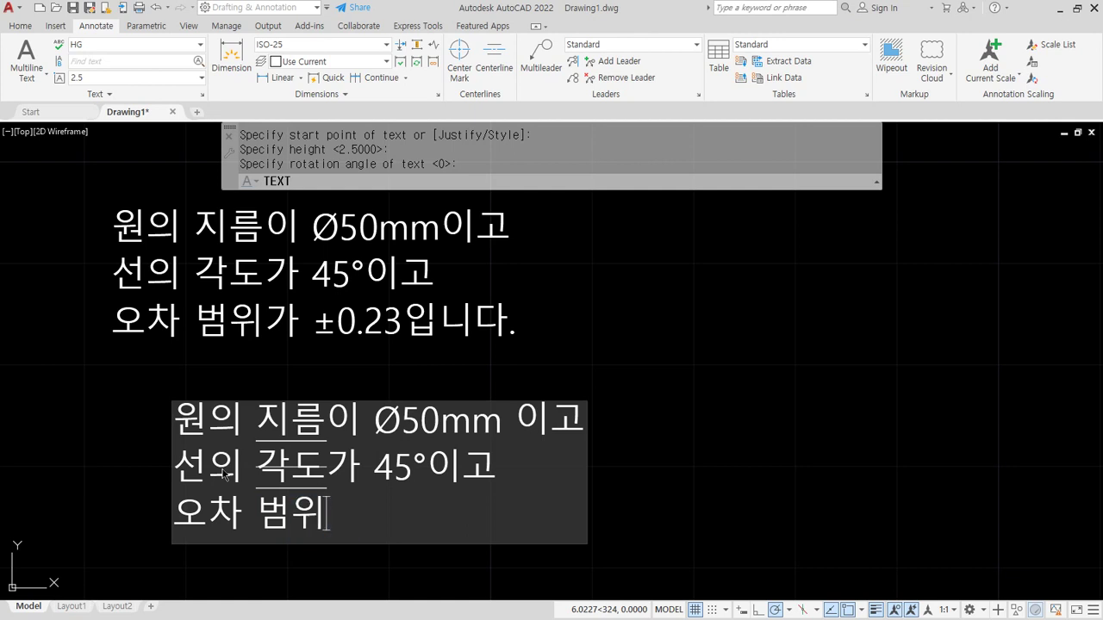
text(%%po)
key(BackSpace)
key(BackSpace)
text(가)
key(BackSpace)
key(BackSpace)
text(%%)
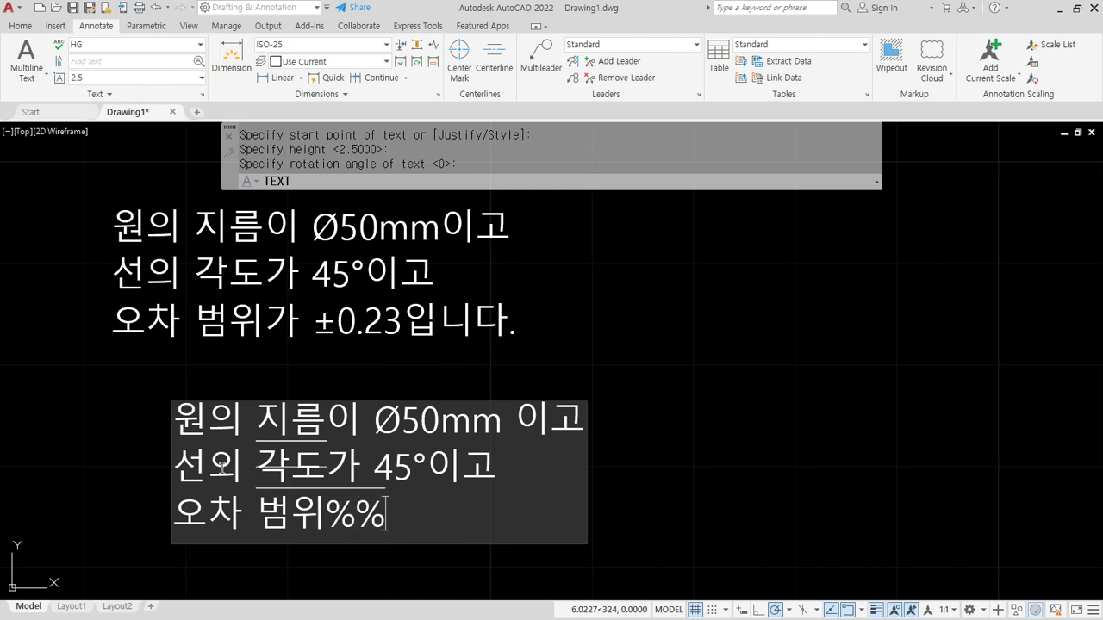
key(BackSpace)
key(BackSpace)
Complete the third line with 가 %%p0.23입니다. and finish the single-line text
text(가 %%ㅔ)
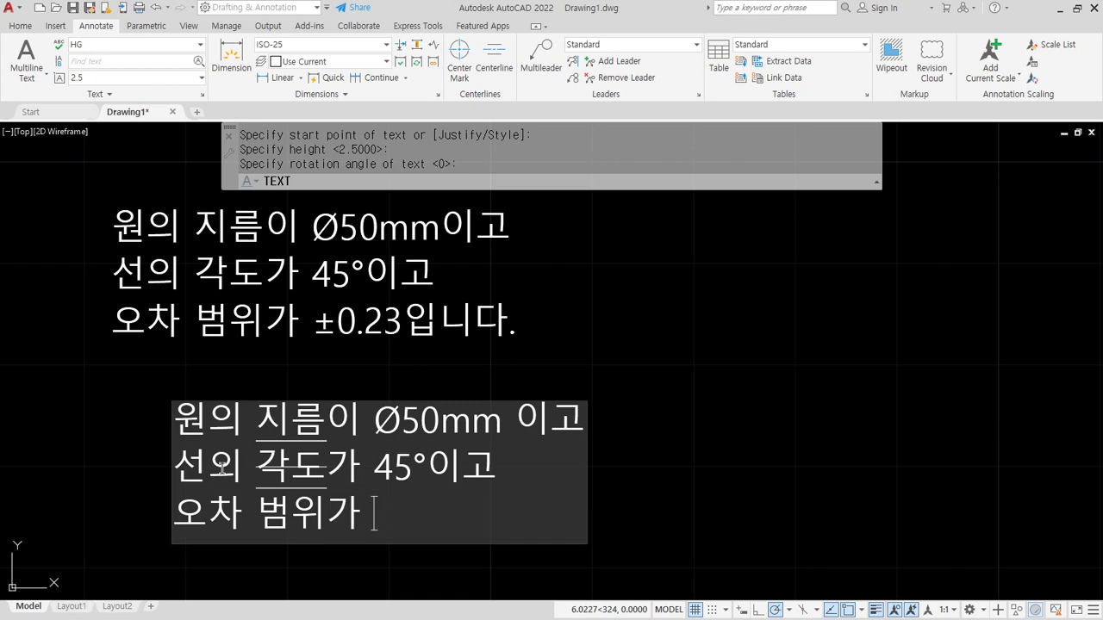
key(BackSpace)
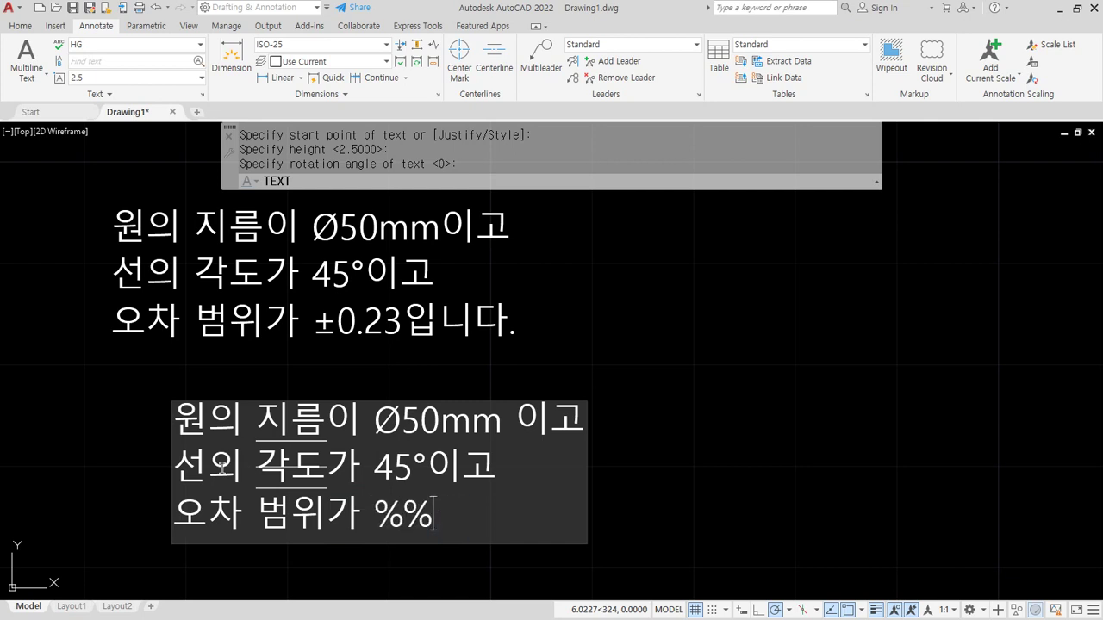
text(p0.23)
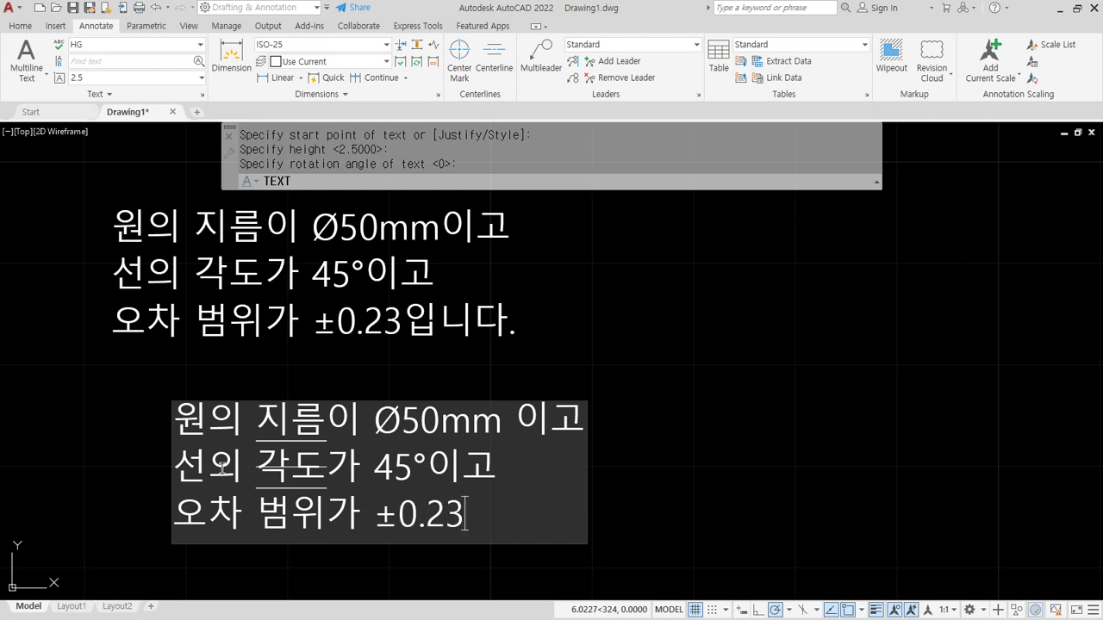
text(입니다.)
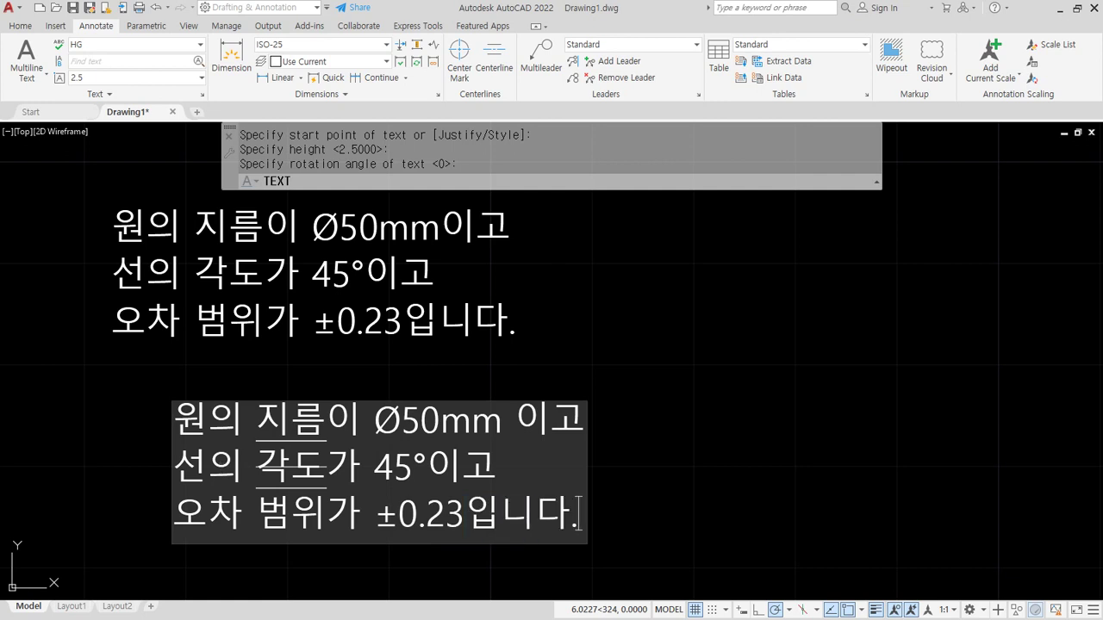
key(Return)
key(Return)
Examine the underline, strikethrough and overline in the new text, consult the code list in Notepad, and return to AutoCAD
scroll(242, 414, up, 3)
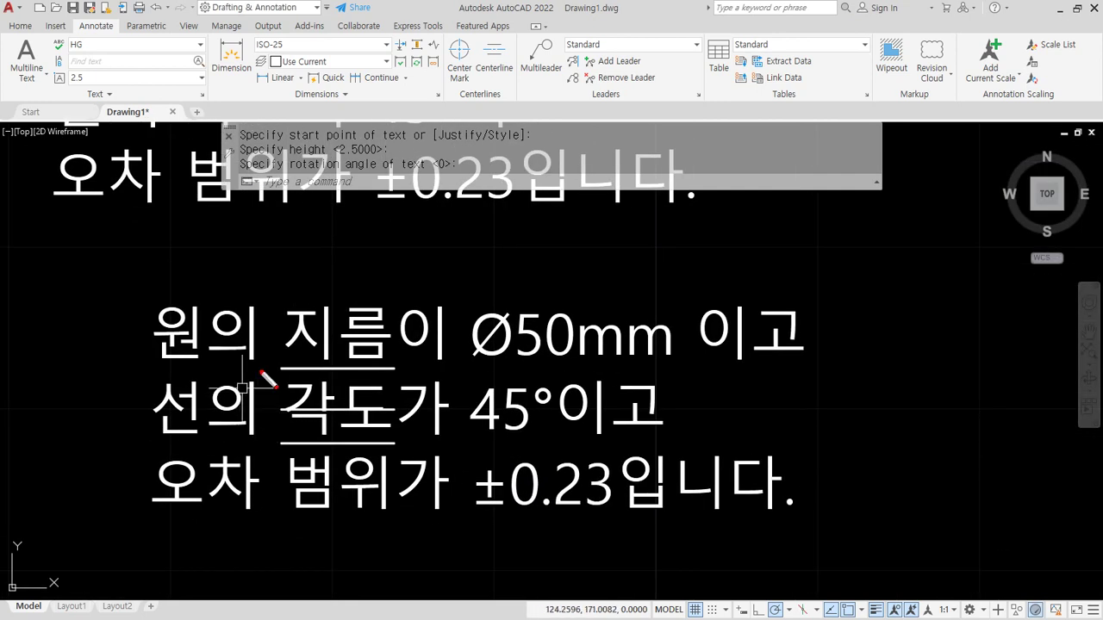
mouse_move(377, 377)
mouse_down()
mouse_move(363, 379)
mouse_move(399, 370)
mouse_up()
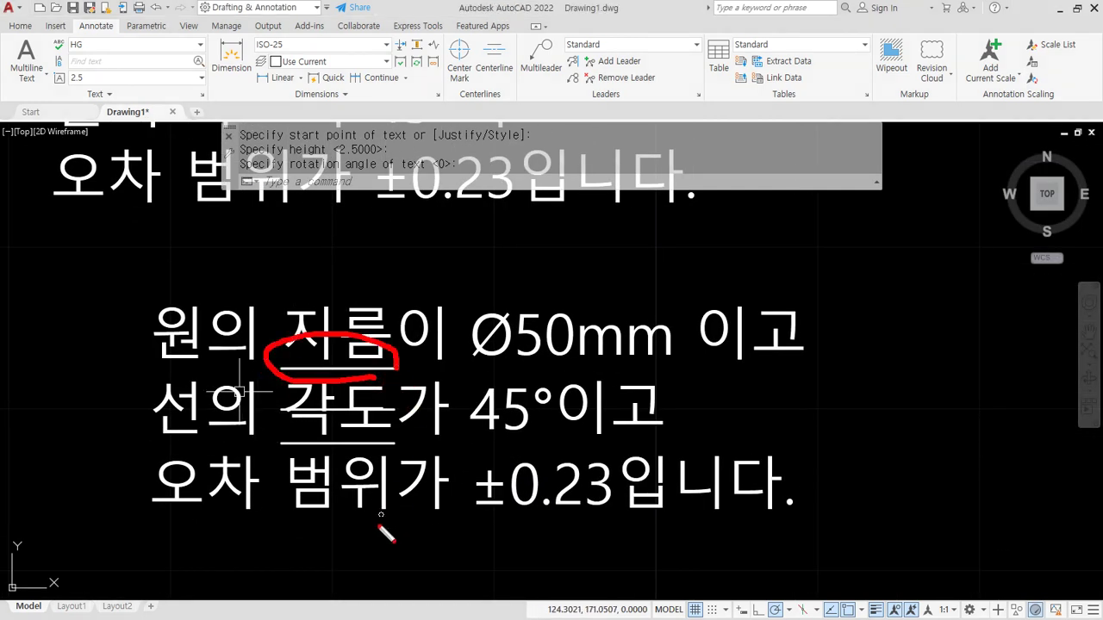
mouse_move(381, 514)
mouse_down()
mouse_move(278, 435)
mouse_move(421, 495)
mouse_move(360, 522)
mouse_up()
key(Escape)
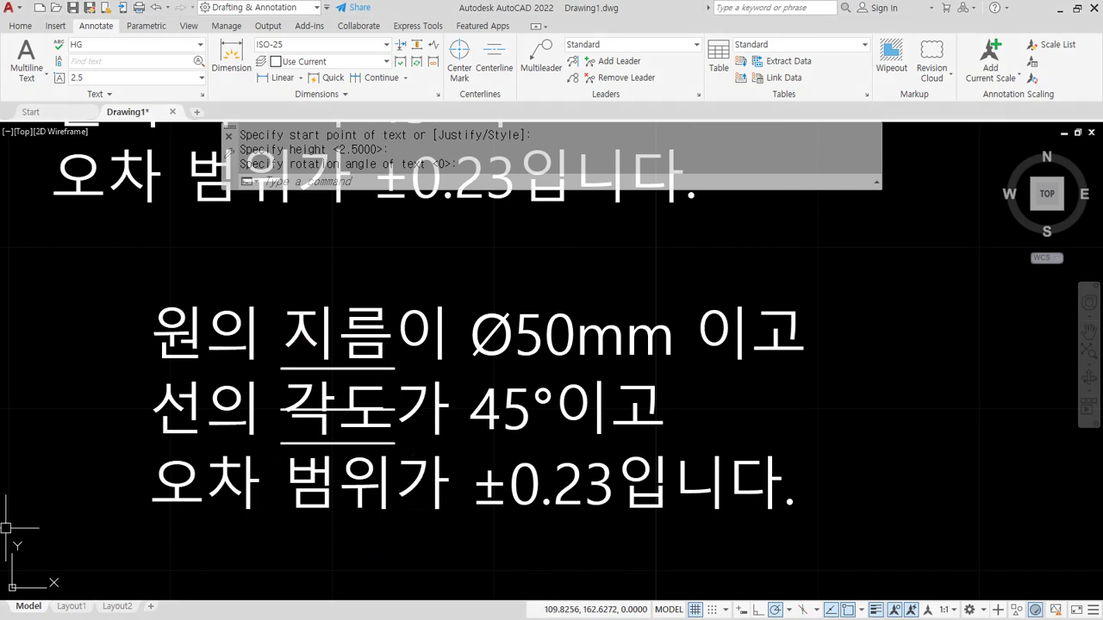
key(alt+Tab)
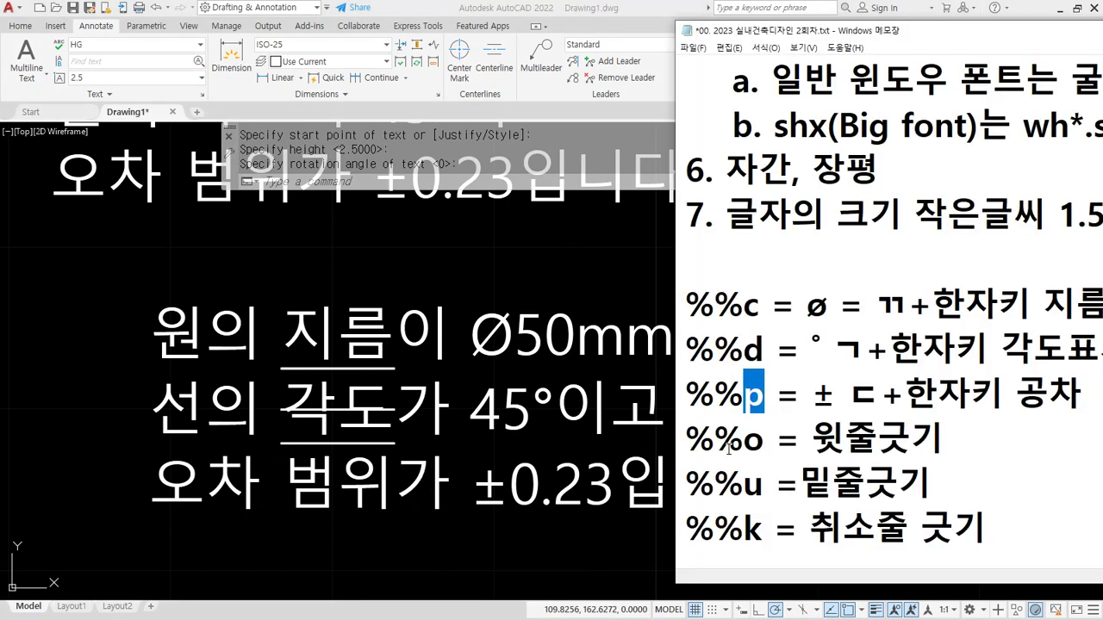
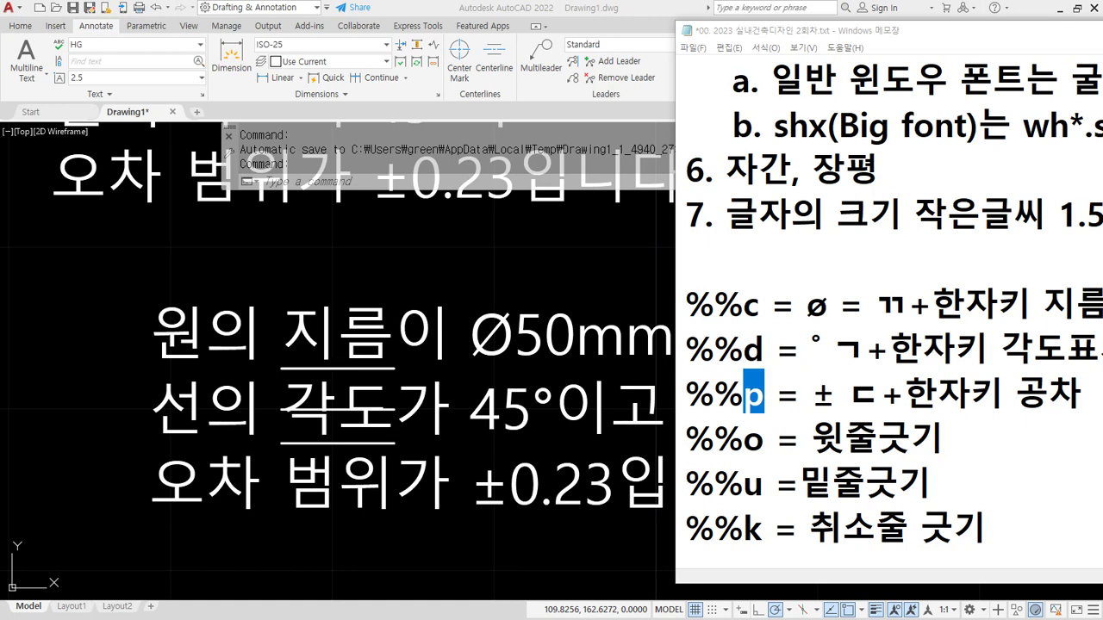
click(602, 383)
scroll(726, 376, down, 4)
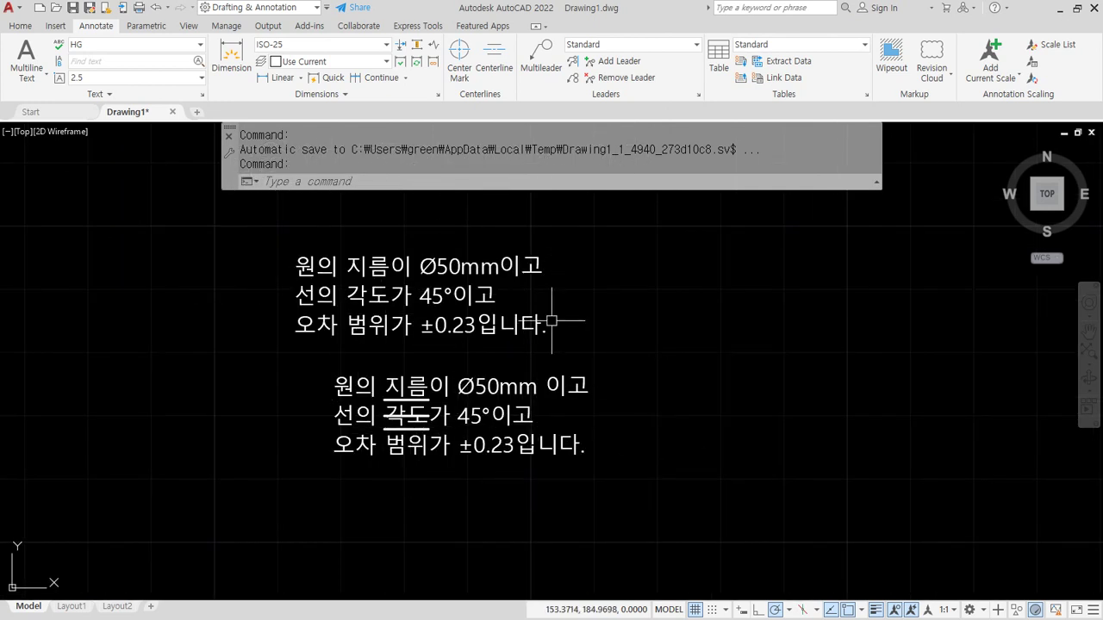
Start center-justified single-line text in the empty area beside the existing notes, with height 2.5 and rotation 0
middle_drag(628, 347, 554, 353)
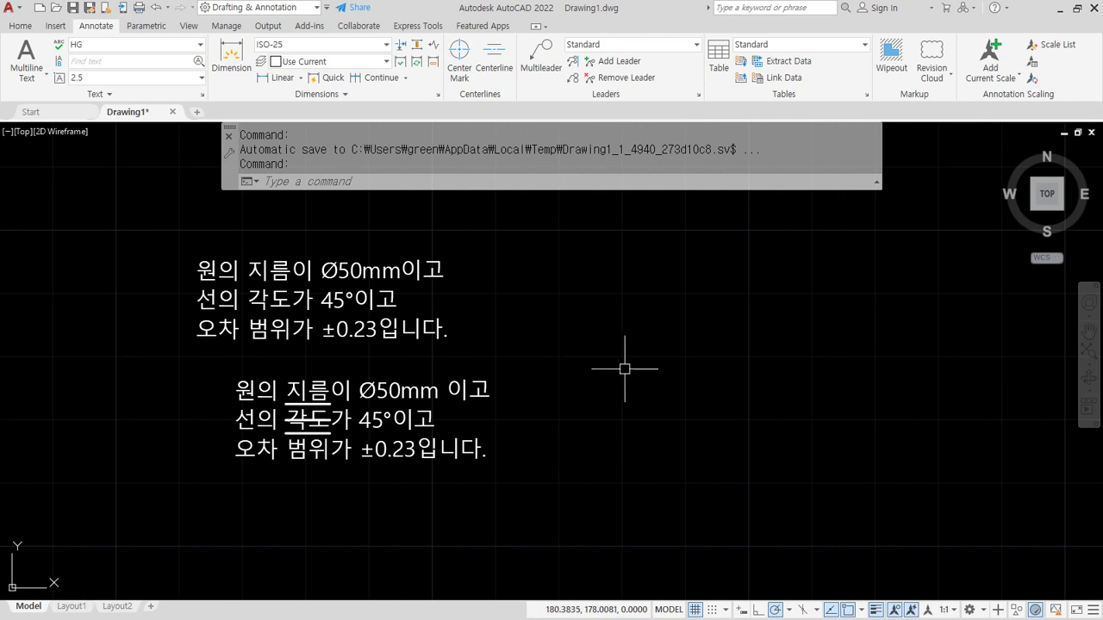
text(DT)
key(Return)
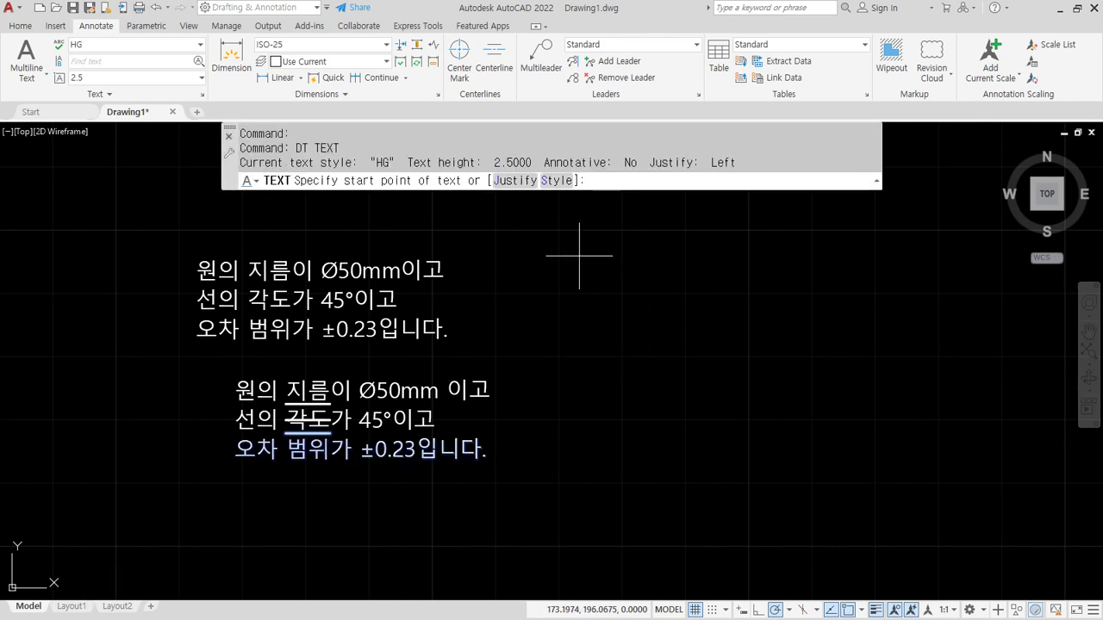
click(521, 183)
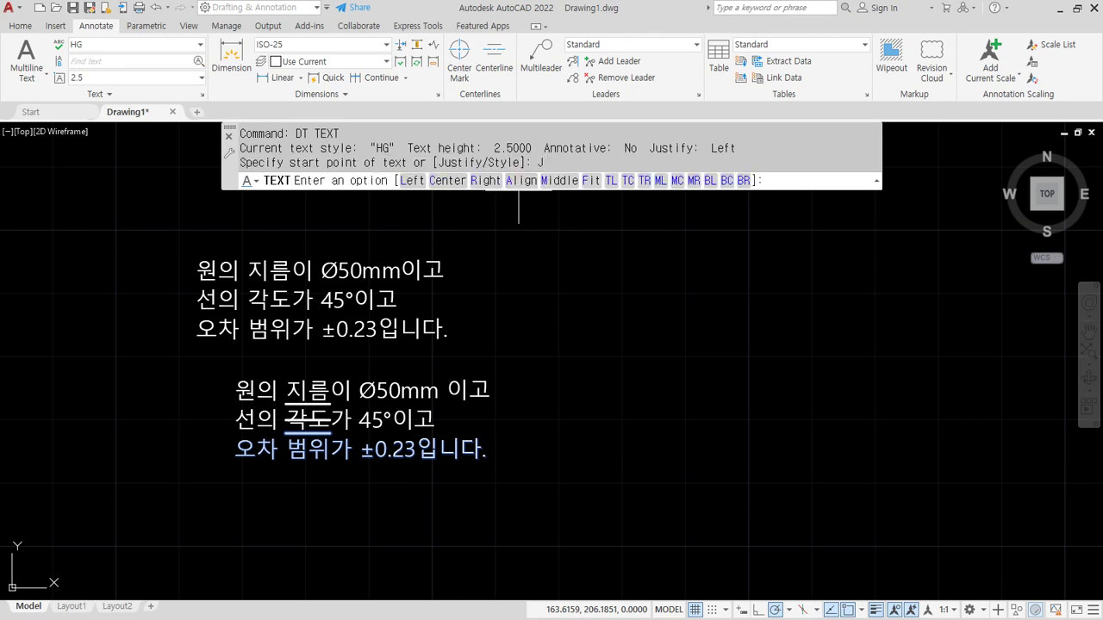
click(448, 180)
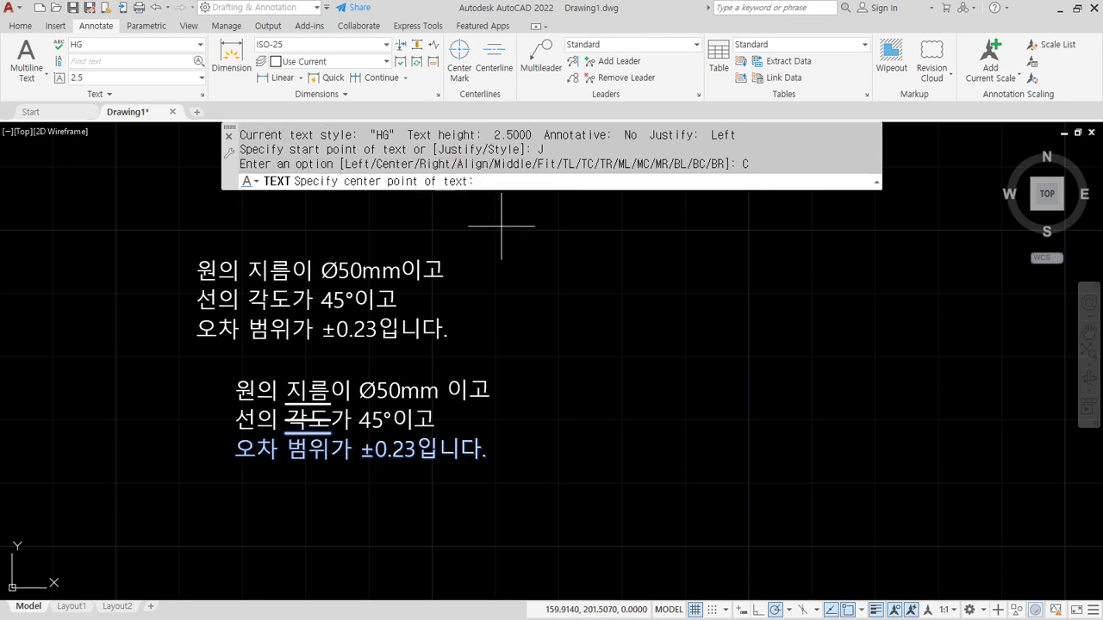
click(725, 277)
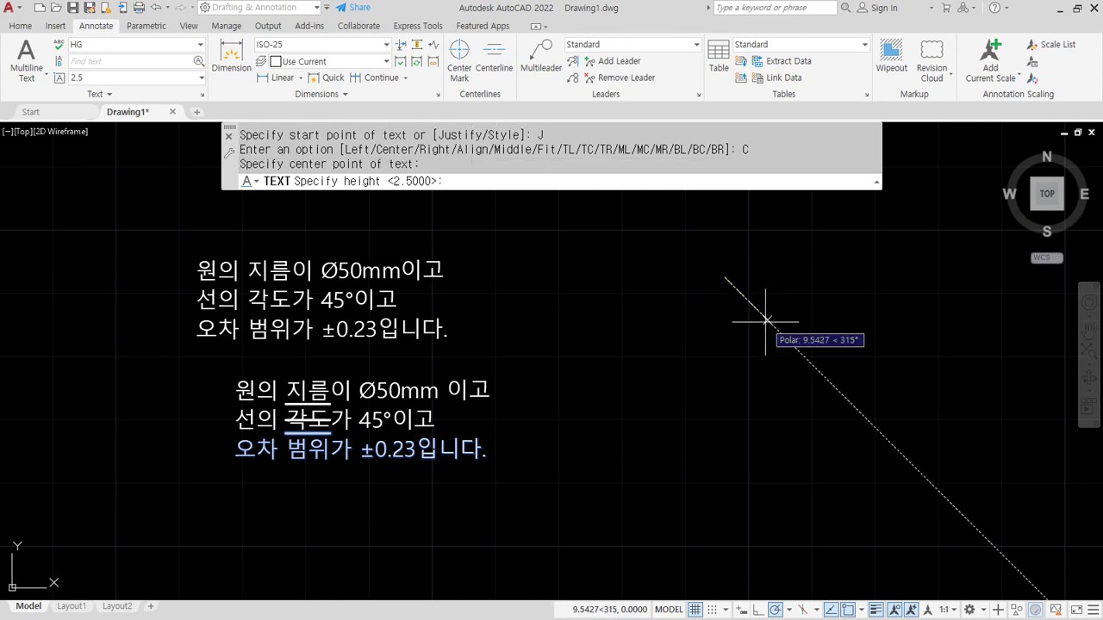
key(Return)
key(Return)
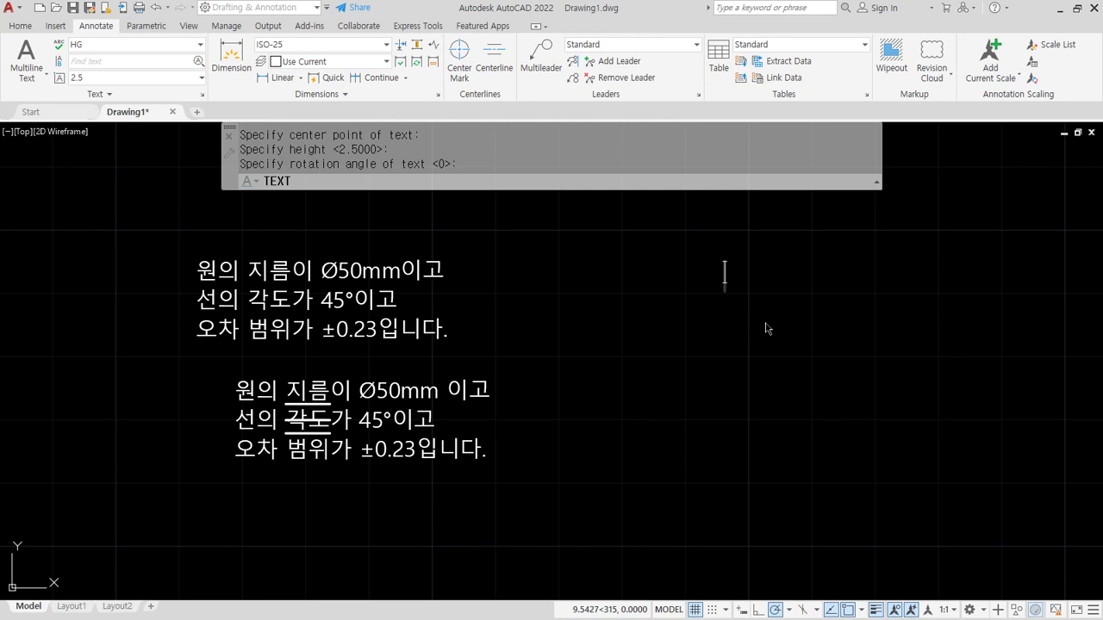
Enter 동해물과 백두산이, 마르고 닳도록, 하느님이 보우하사 and 우리나라 만세 as four centered lines and finish the text
text(동해무ㄹ과 백두산이)
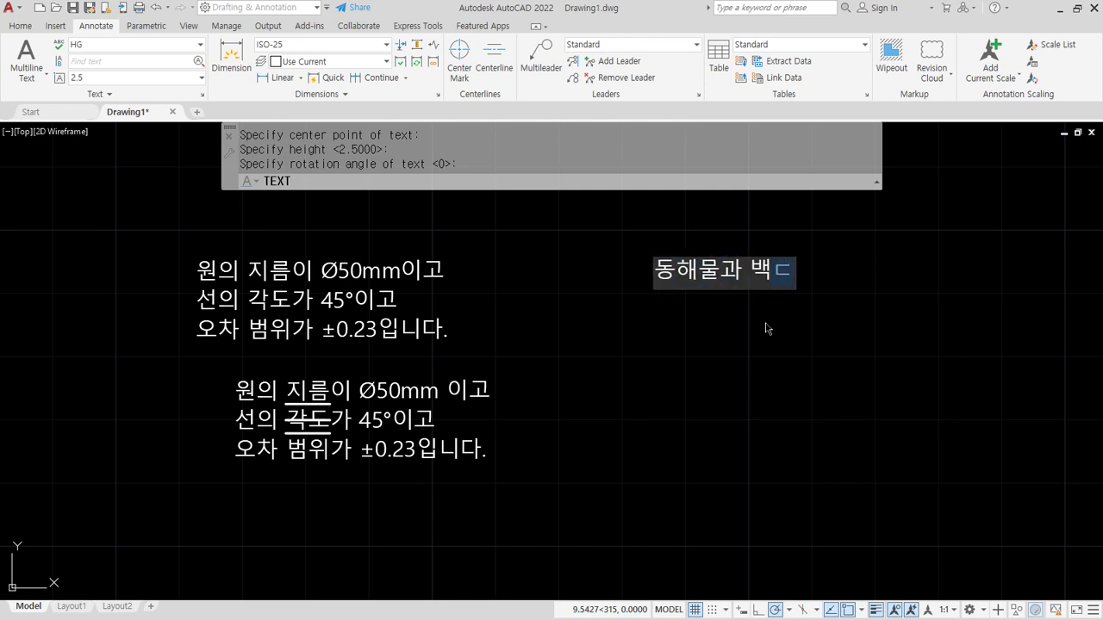
key(Return)
text(마르고 닳도록)
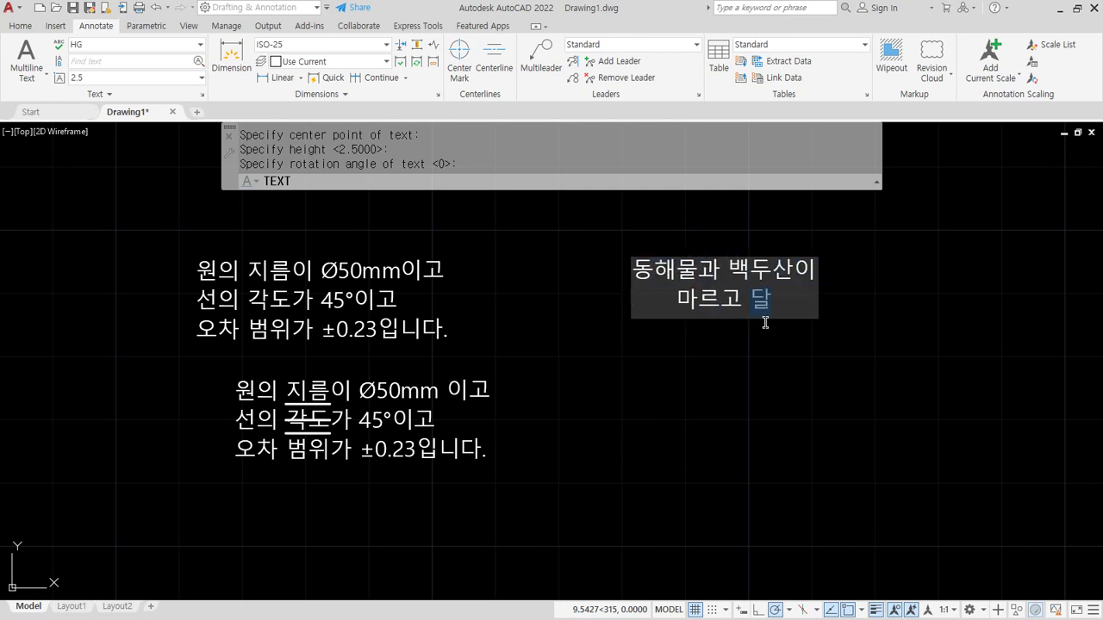
key(Return)
text(하느님이)
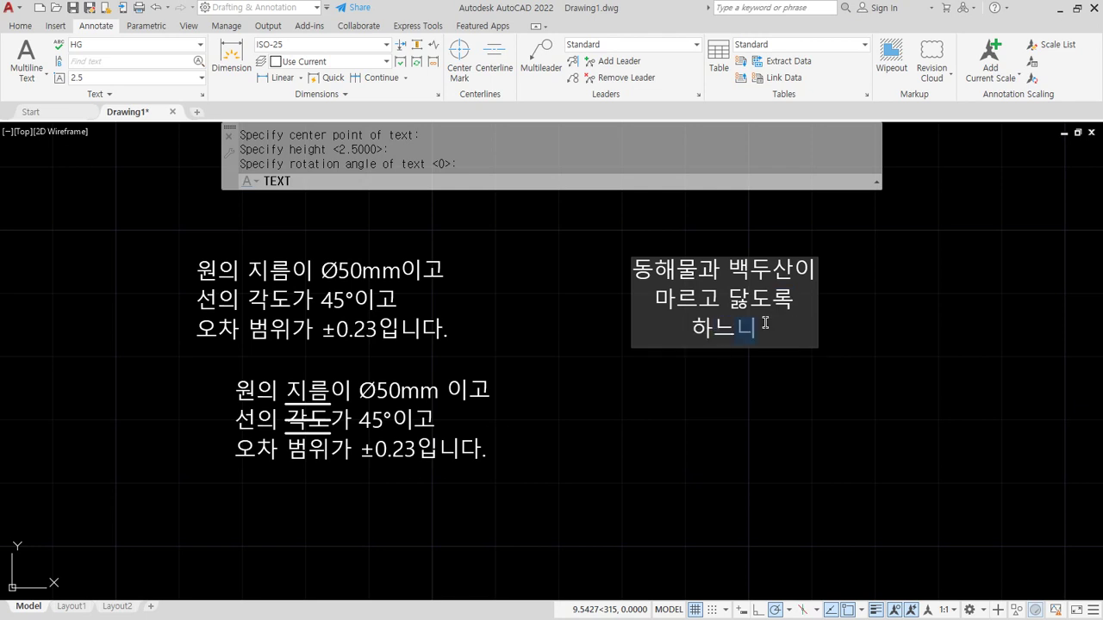
text( 보우하사)
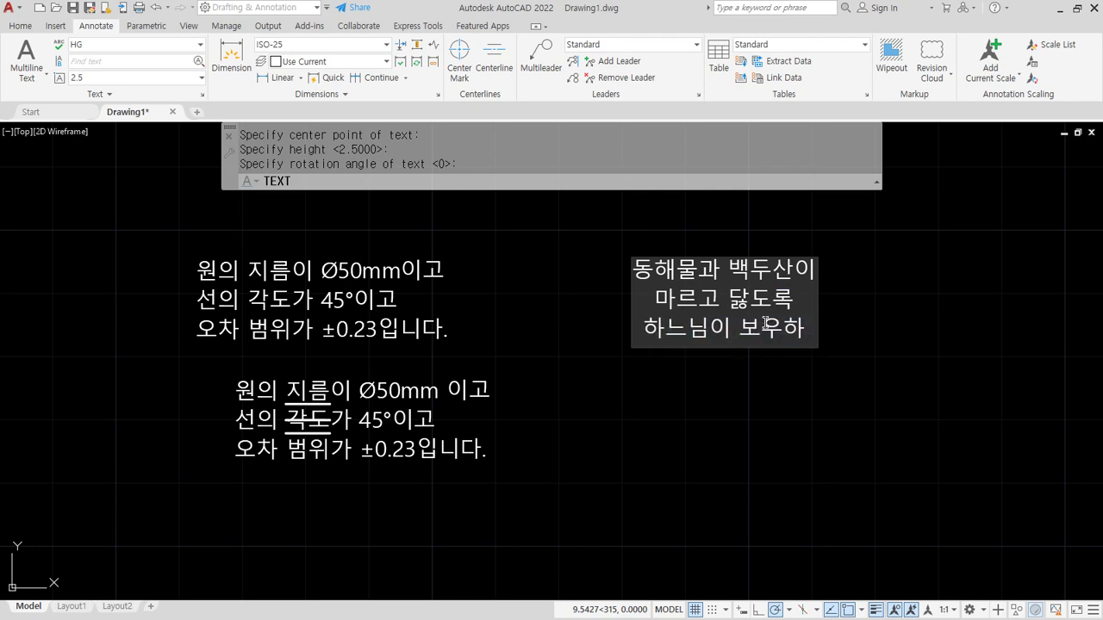
key(Return)
text(우린나라 만세)
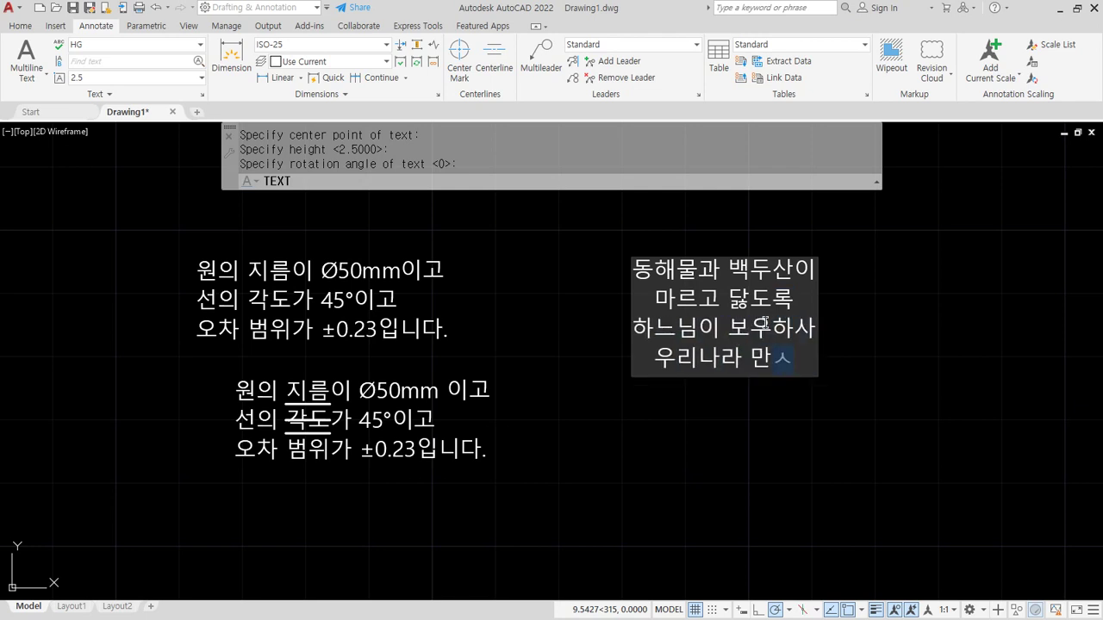
key(Return)
key(Return)
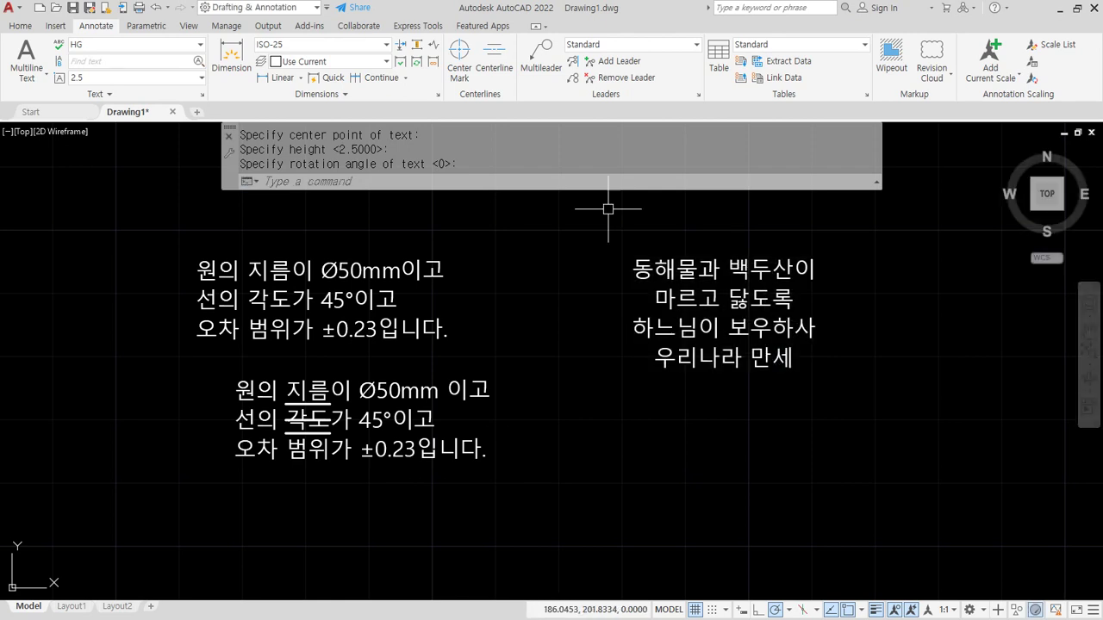
Start right-justified single-line text beside the centered verse, with height 2.5 and rotation 0
middle_drag(785, 429, 567, 406)
middle_drag(660, 362, 497, 414)
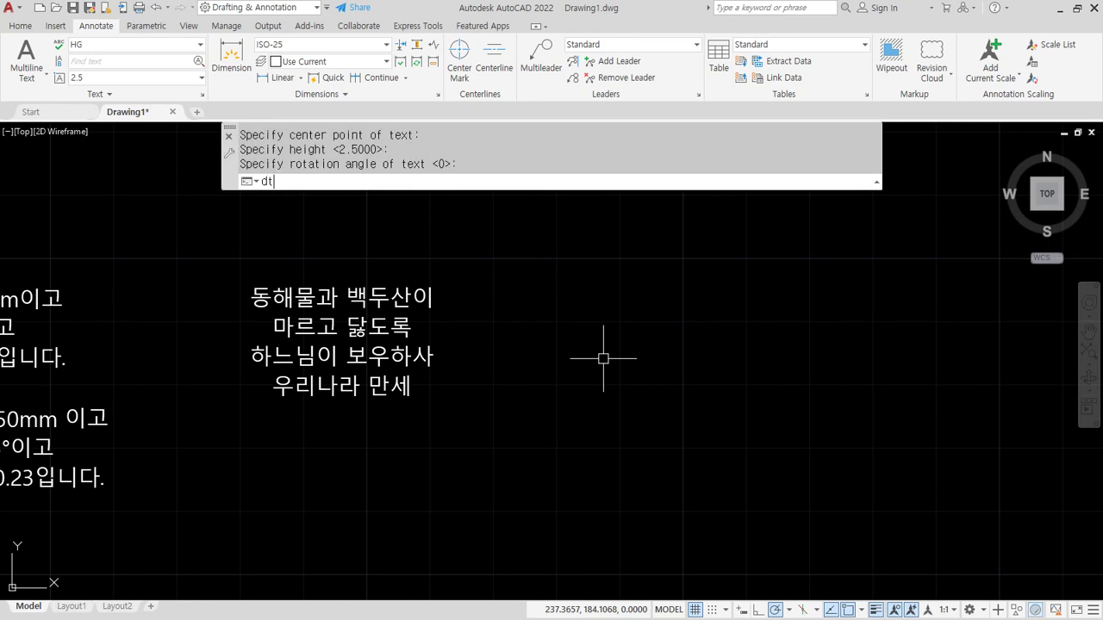
text(dt)
key(Return)
text(J)
key(Return)
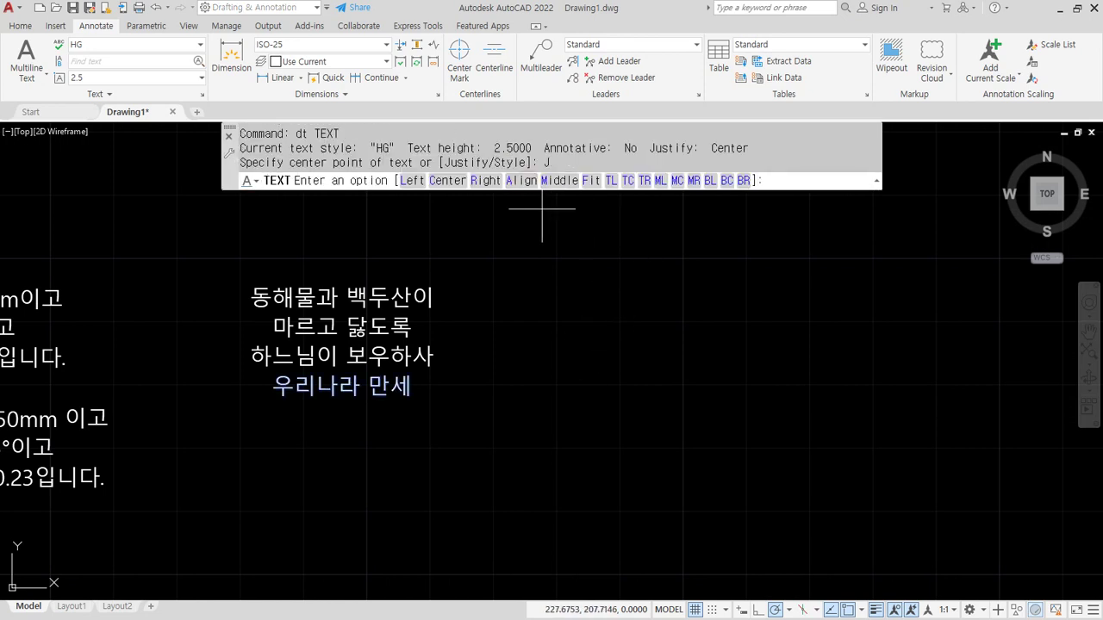
click(484, 182)
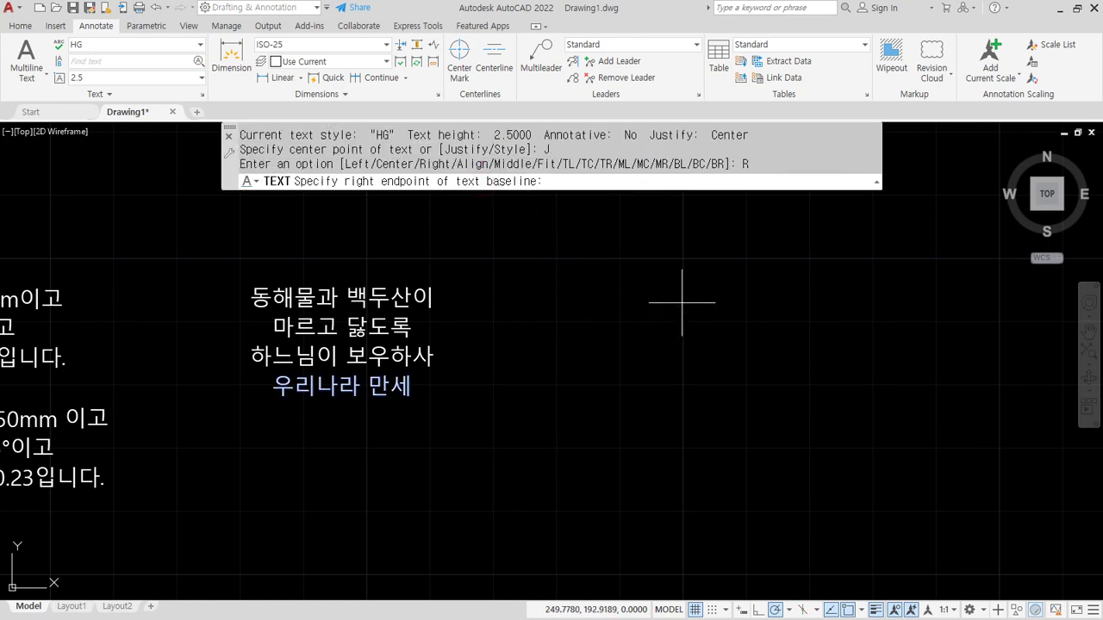
click(681, 302)
key(Return)
key(Return)
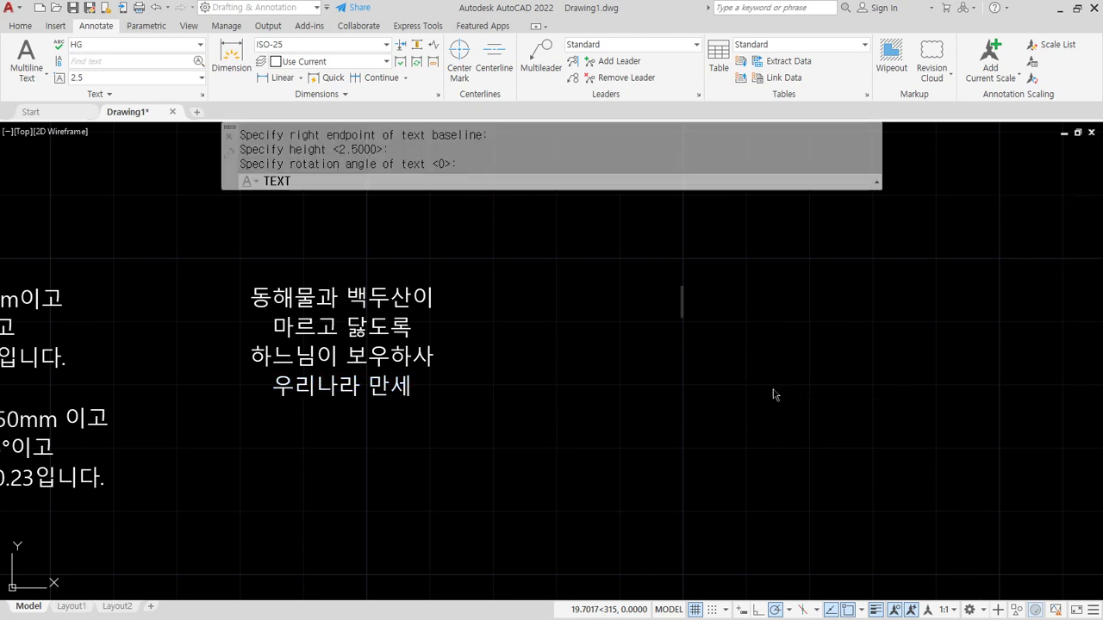
Enter 동해물과 백두산이 and 마르고 닳도록 as the first two right-justified lines, using Korean input
text(ehd)
key(BackSpace)
key(BackSpace)
key(BackSpace)
key(Hangul)
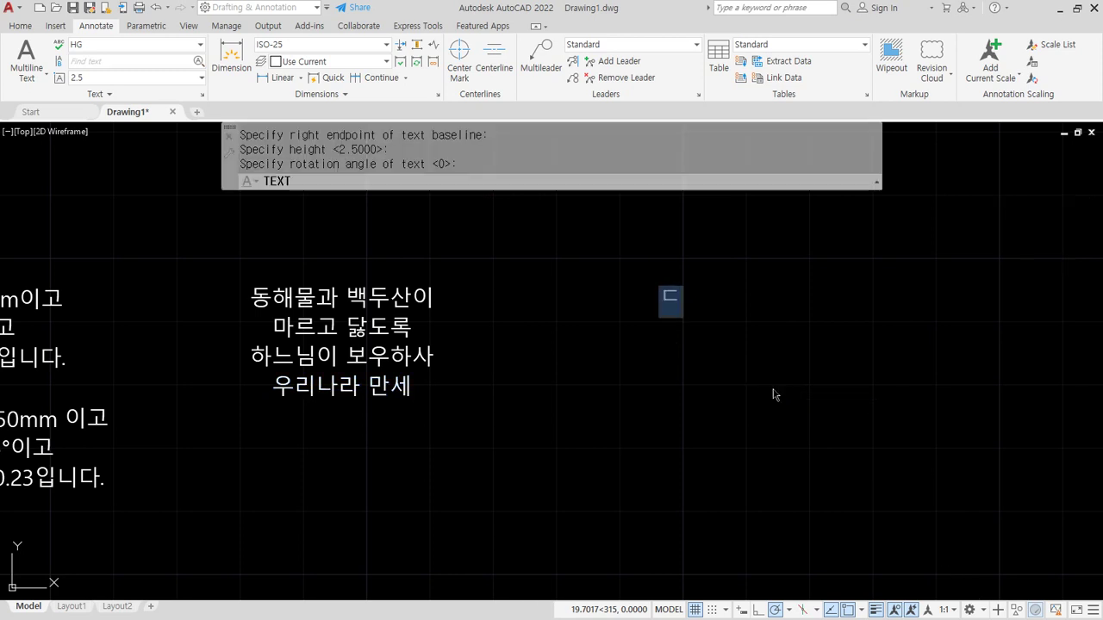
text(ㄷㅗㅇㅎㅐㅁㅜㄹㄱㅗㅏ ㅂㅐㄱㄷㅜㅅㅏㄴㅇㅣ)
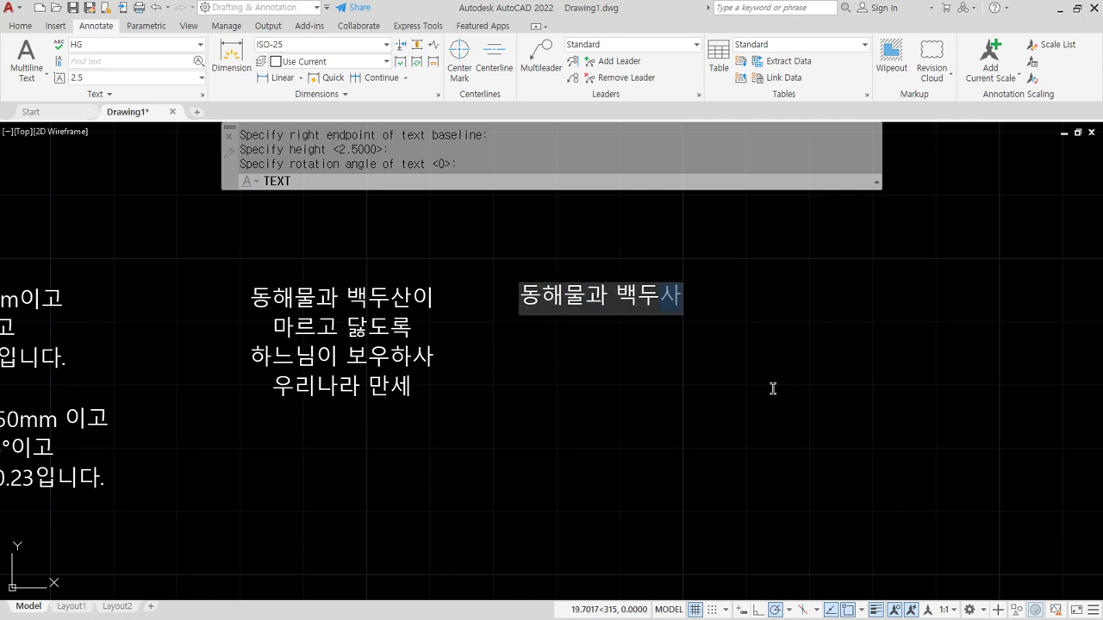
key(Return)
text(ㅁㅏㄹㅡㄱㅗ ㄷㅏㄹㅁㄷㅗㄹㅗㄱ)
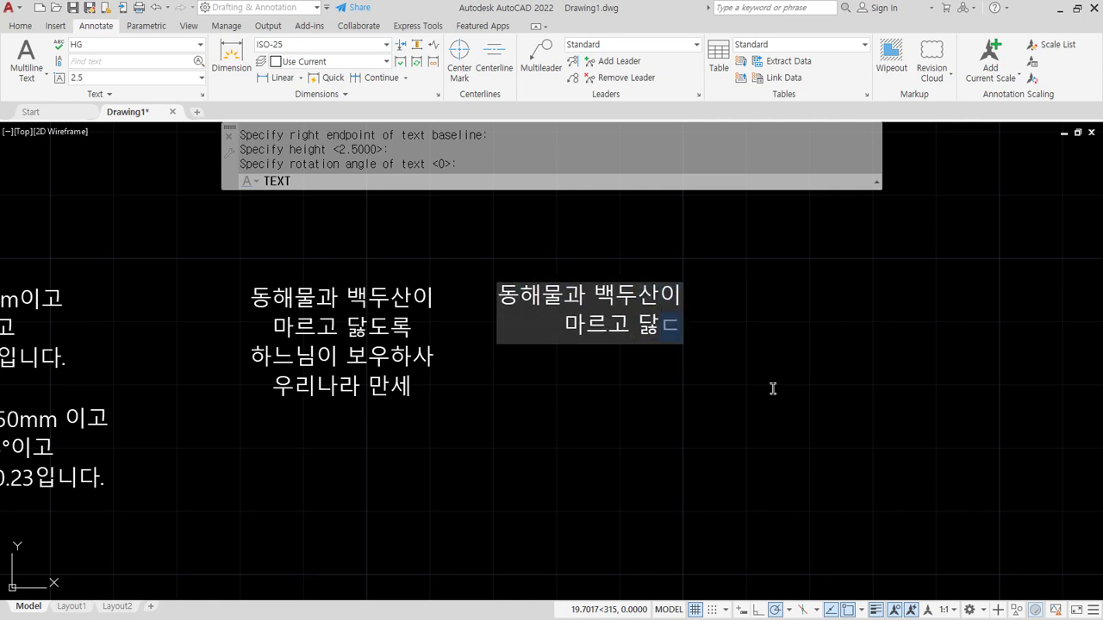
Add 하느님이 보우하사 and 우리나라 만세 as the last two right-justified lines and finish the text
key(Return)
text(ㅎㅏ)
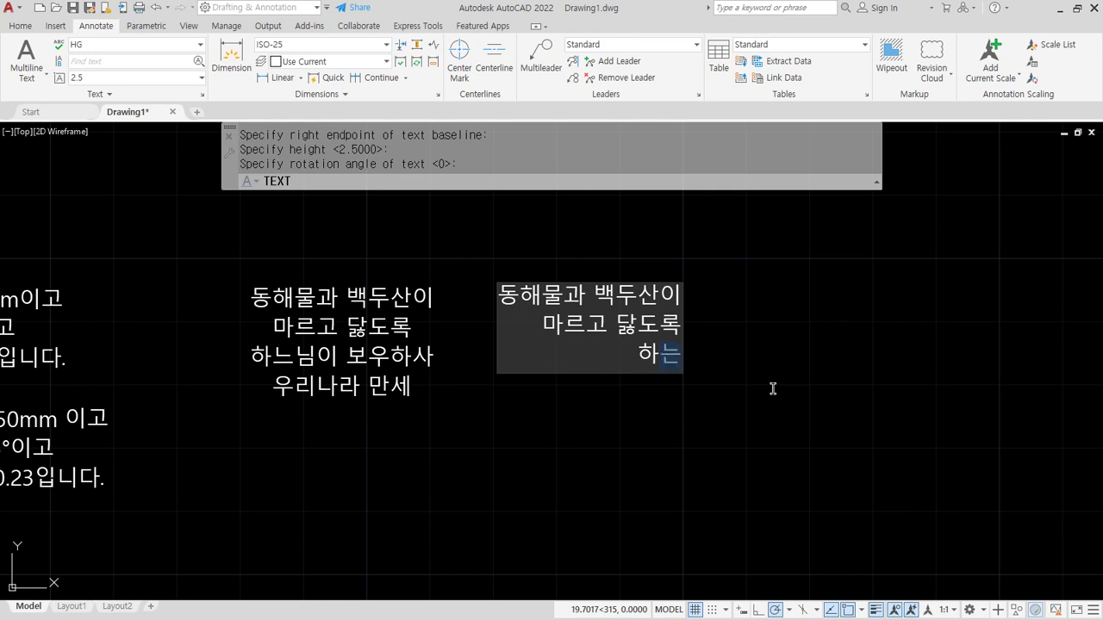
text(님이 보우하사)
key(Return)
text(우)
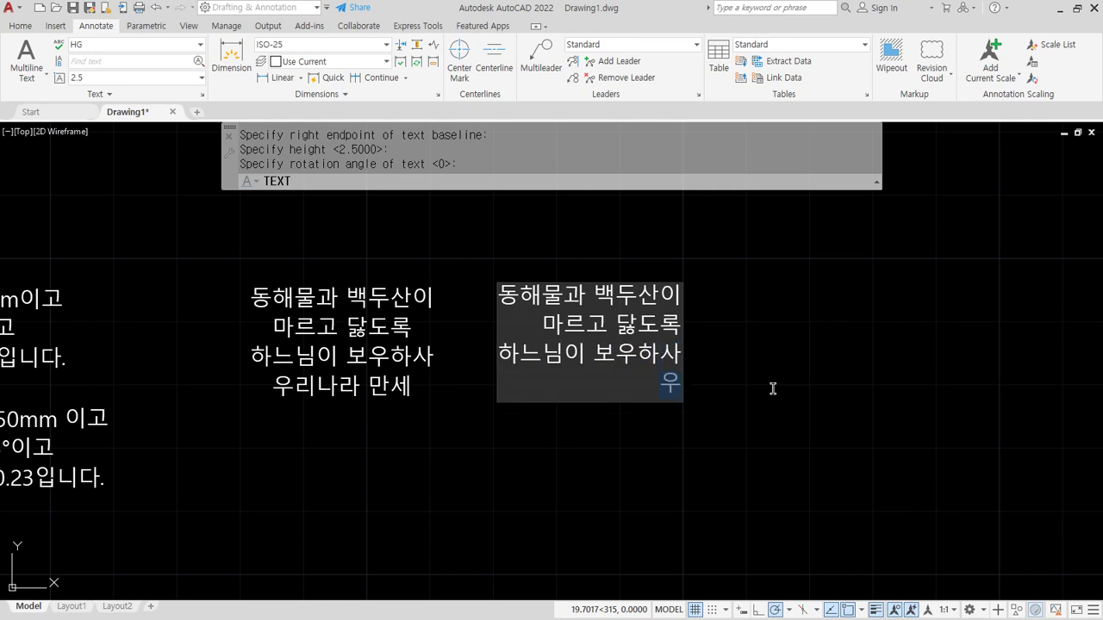
text(리나라 메)
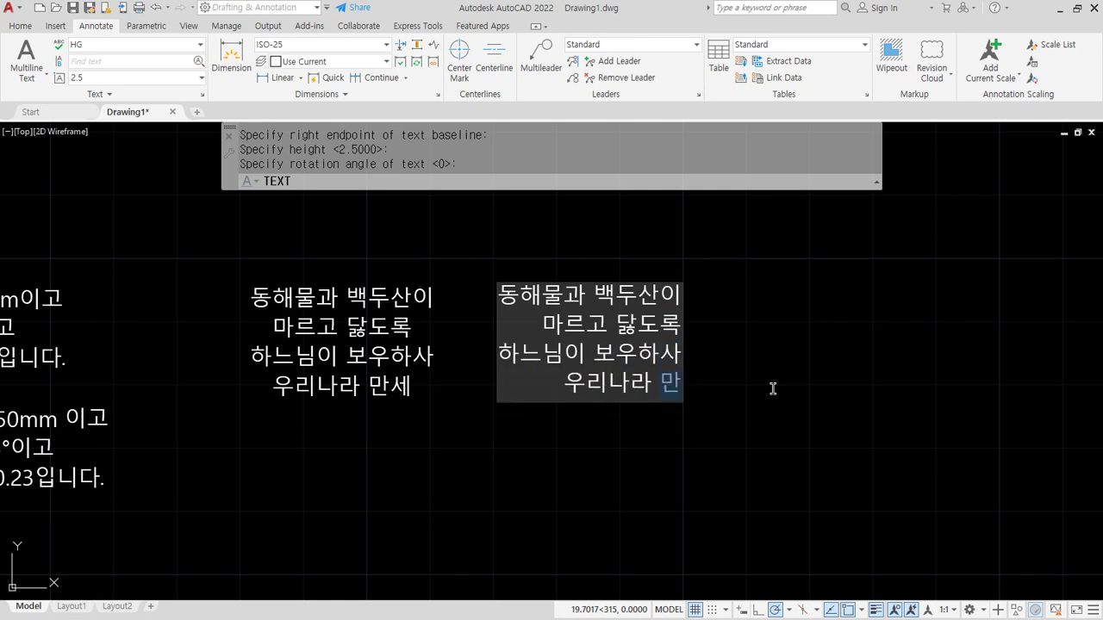
text(세)
key(Return)
key(Return)
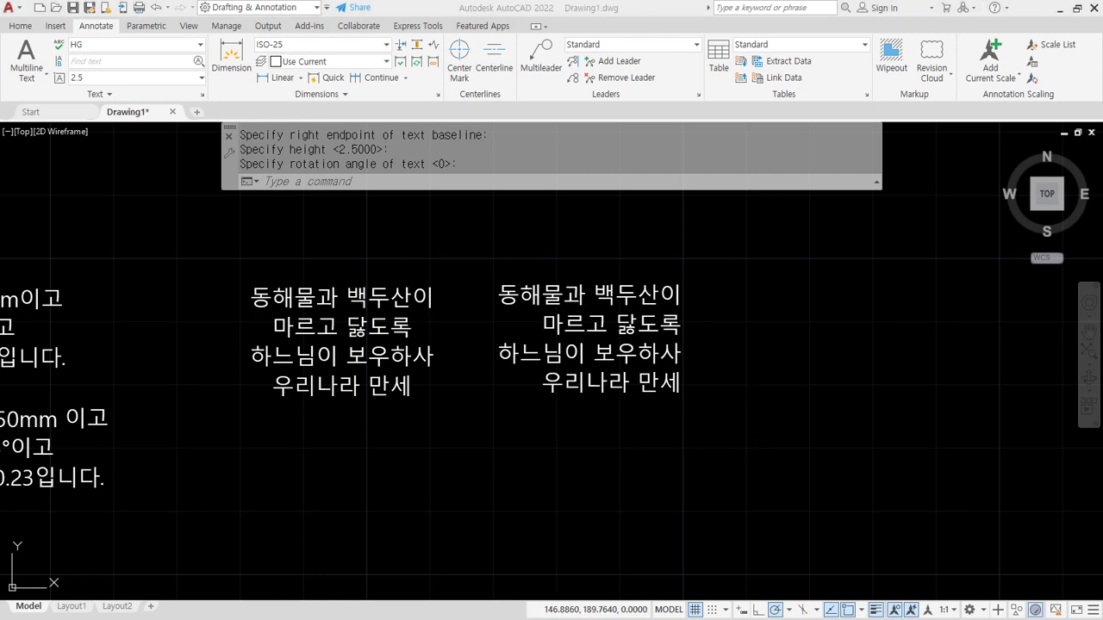
Start middle-justified single-line text beside the right-justified verse, with height 2.5 and rotation 0
middle_drag(812, 339, 739, 353)
text(dt)
key(Return)
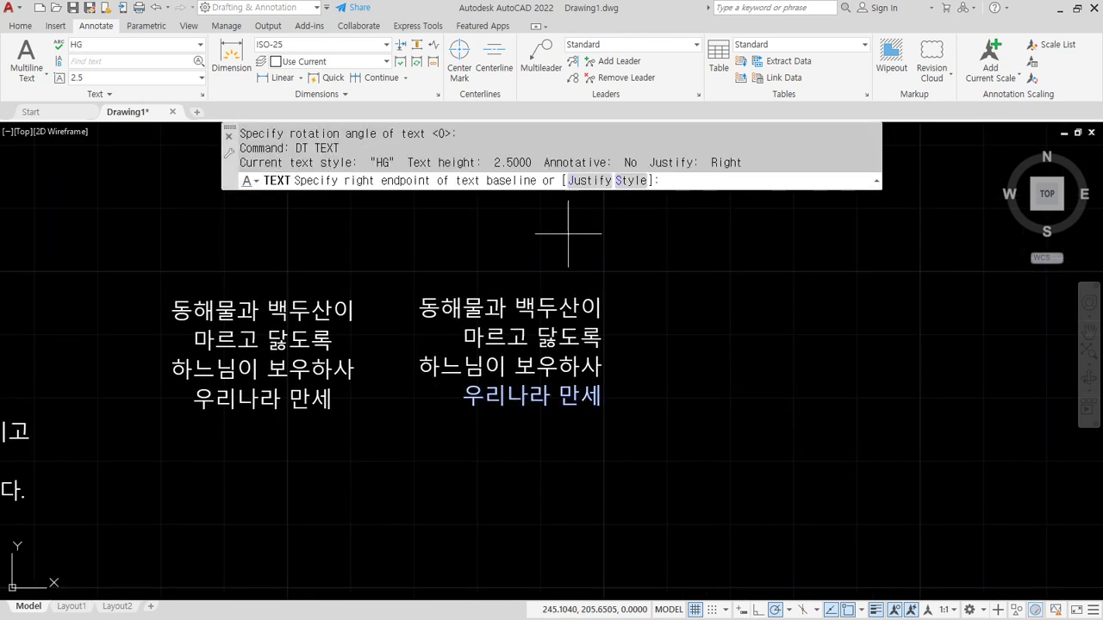
click(591, 180)
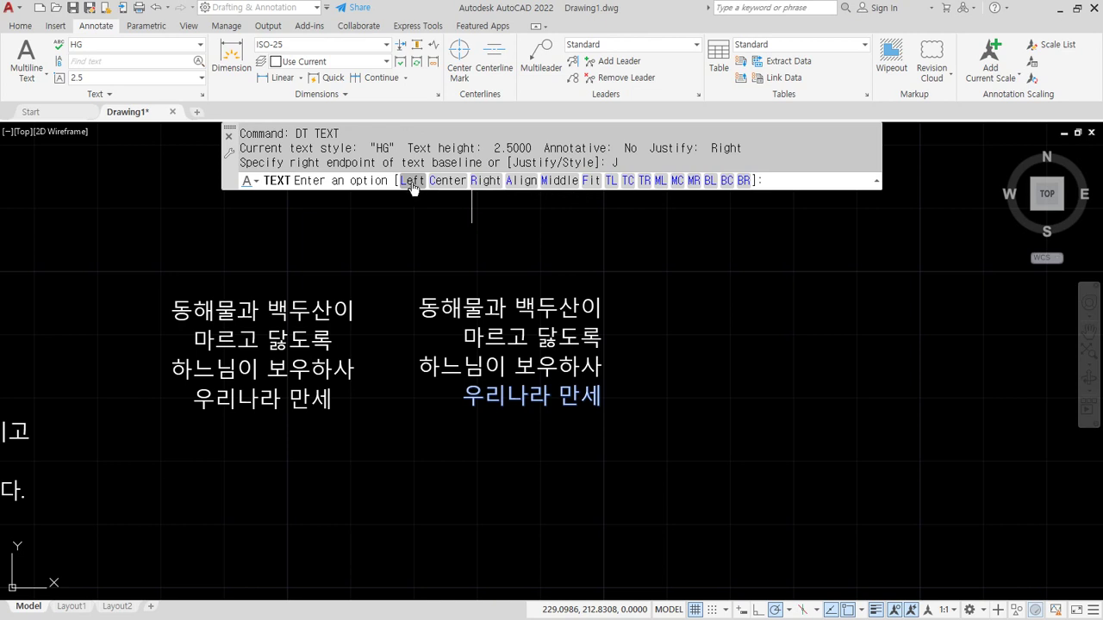
click(561, 180)
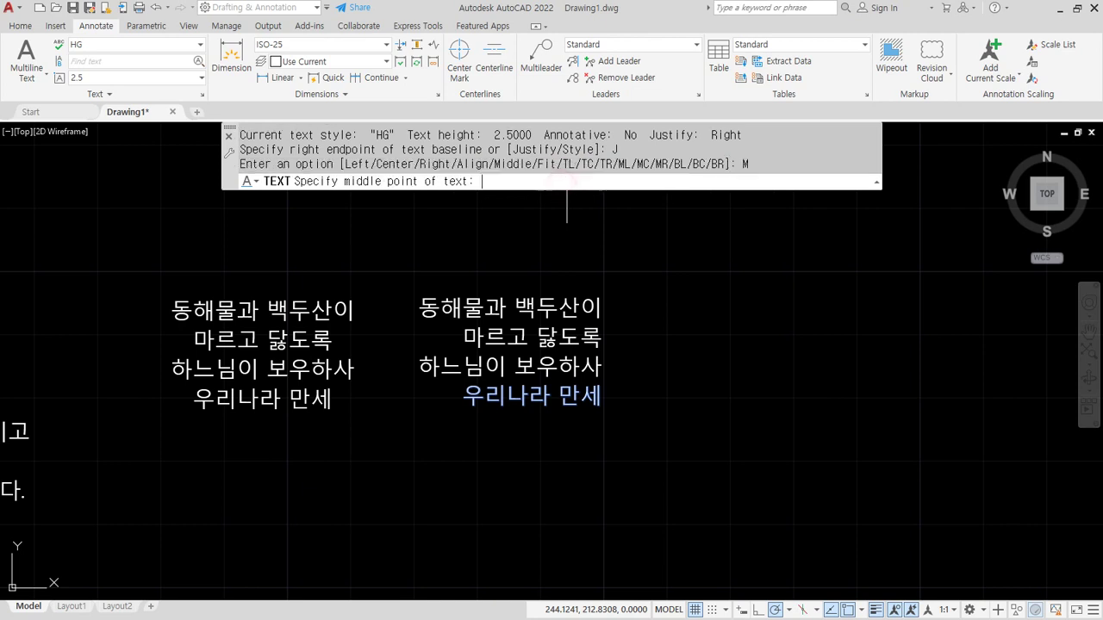
click(773, 305)
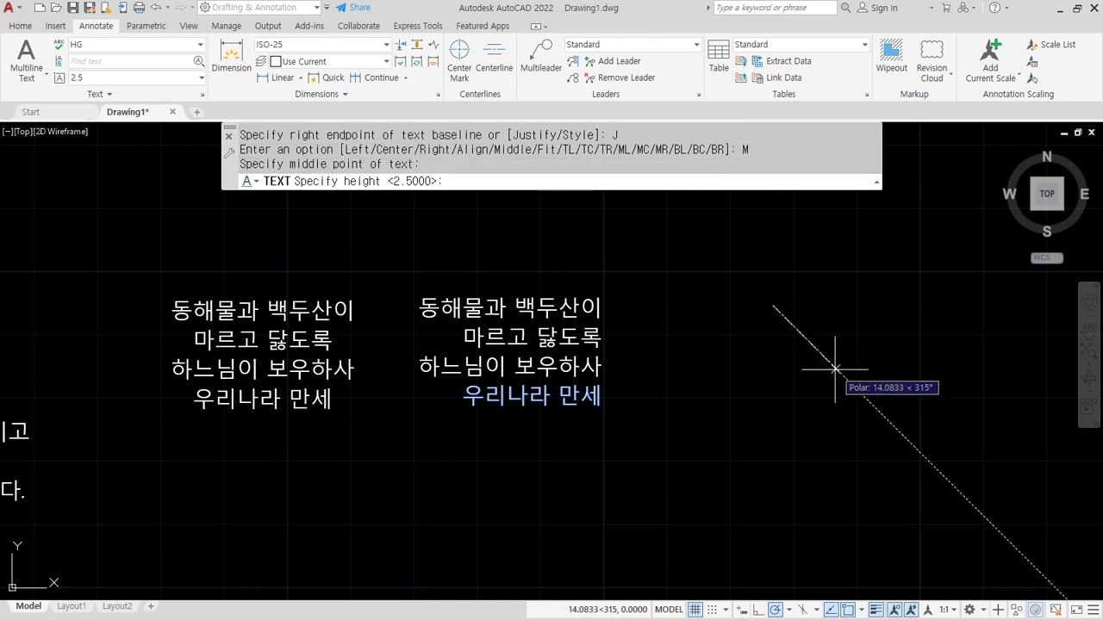
key(Return)
key(Return)
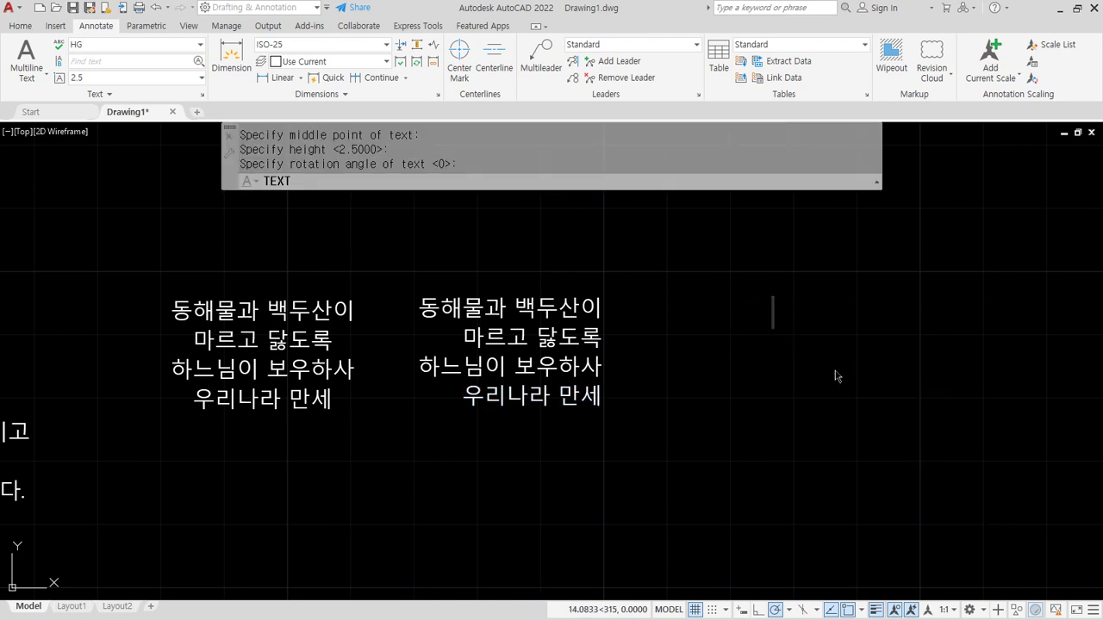
Enter 동해물과 백두산이, 마르고 닳도록 and 하느님이 보우하사 as the first three lines of the middle-justified text
text(동해)
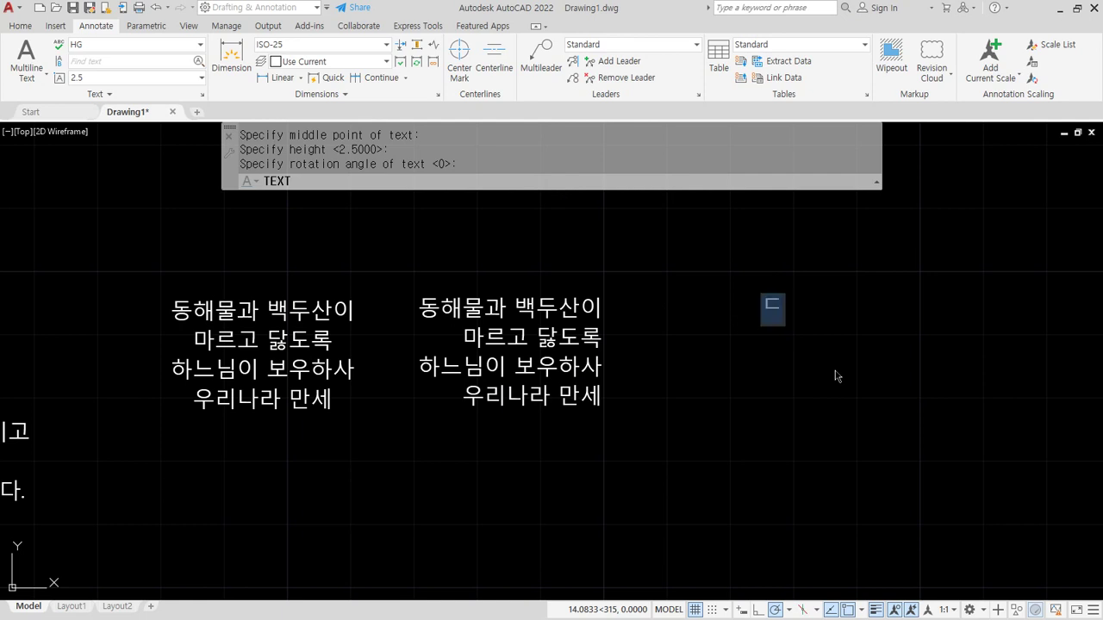
text(물과 백두산이)
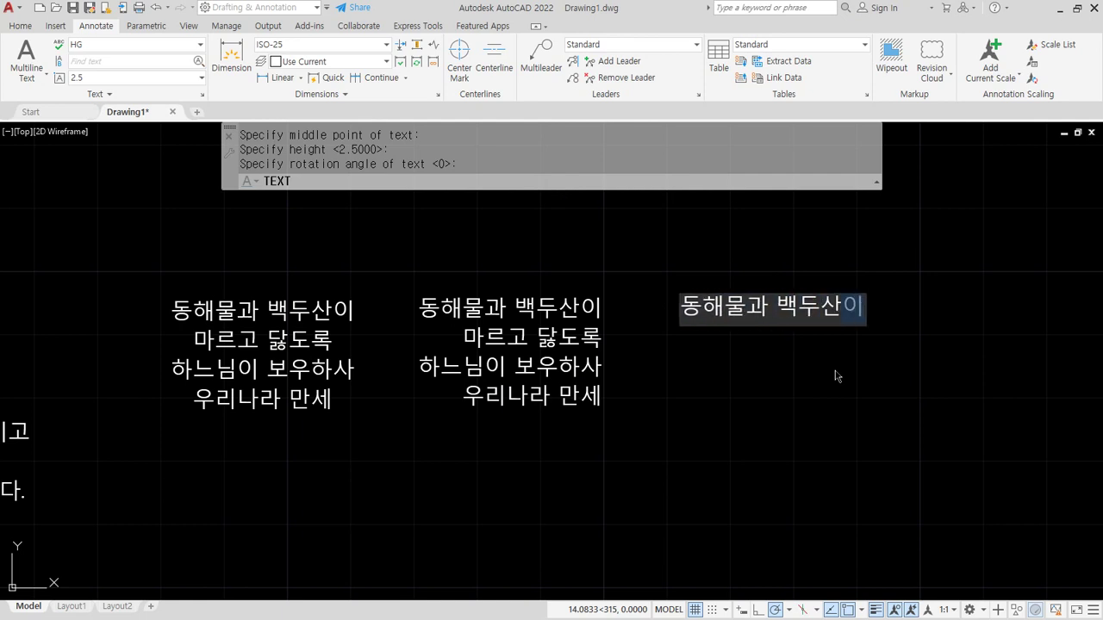
key(Return)
text(마르고 닭)
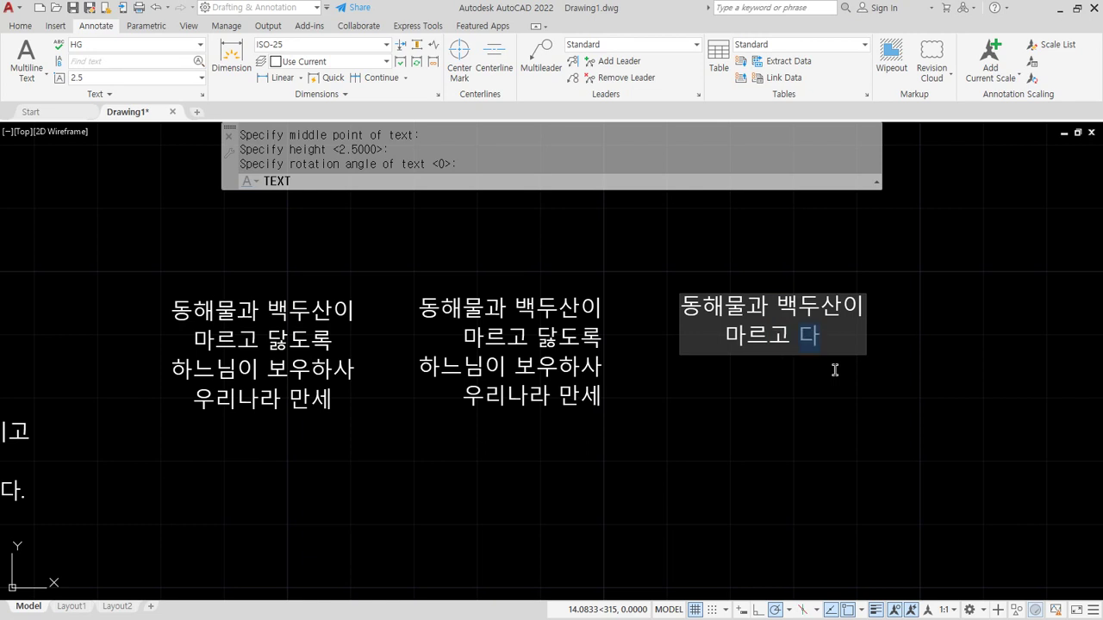
text(도록)
key(Return)
text(하)
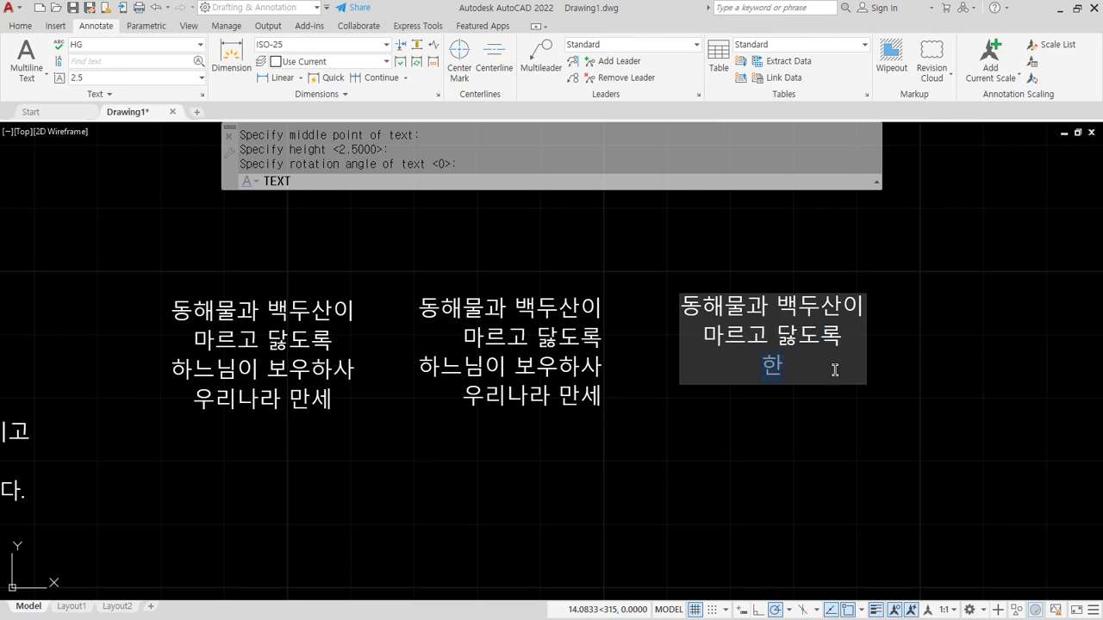
text(느니)
key(BackSpace)
text(님이 보우하사)
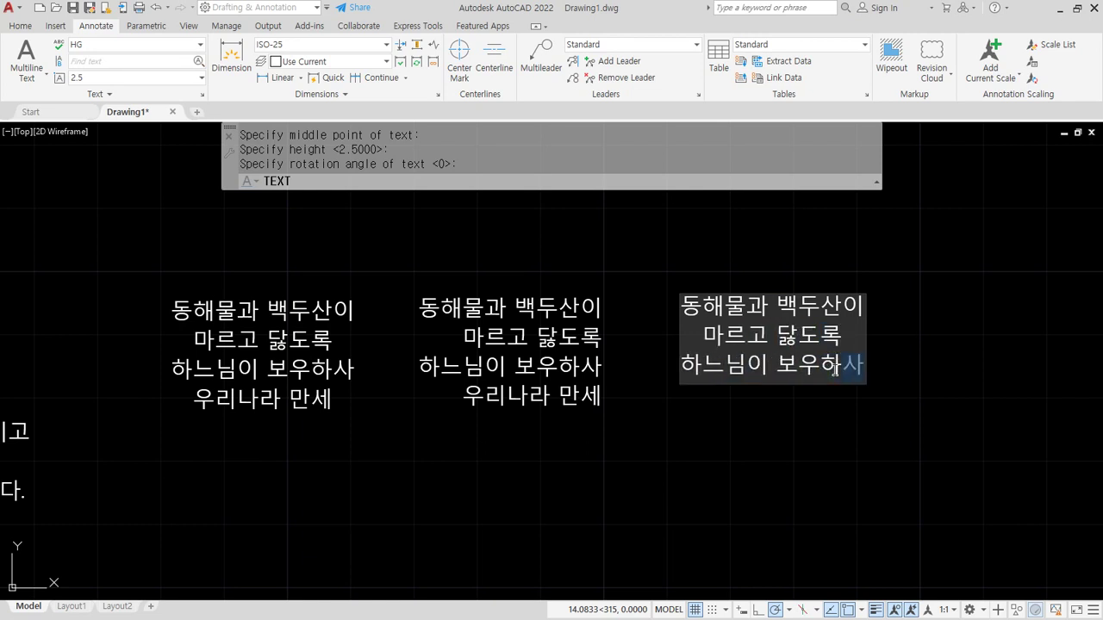
Add the fourth line "우리나라 만세" to the middle-justified text block and finish the text
key(Return)
text(우리나라)
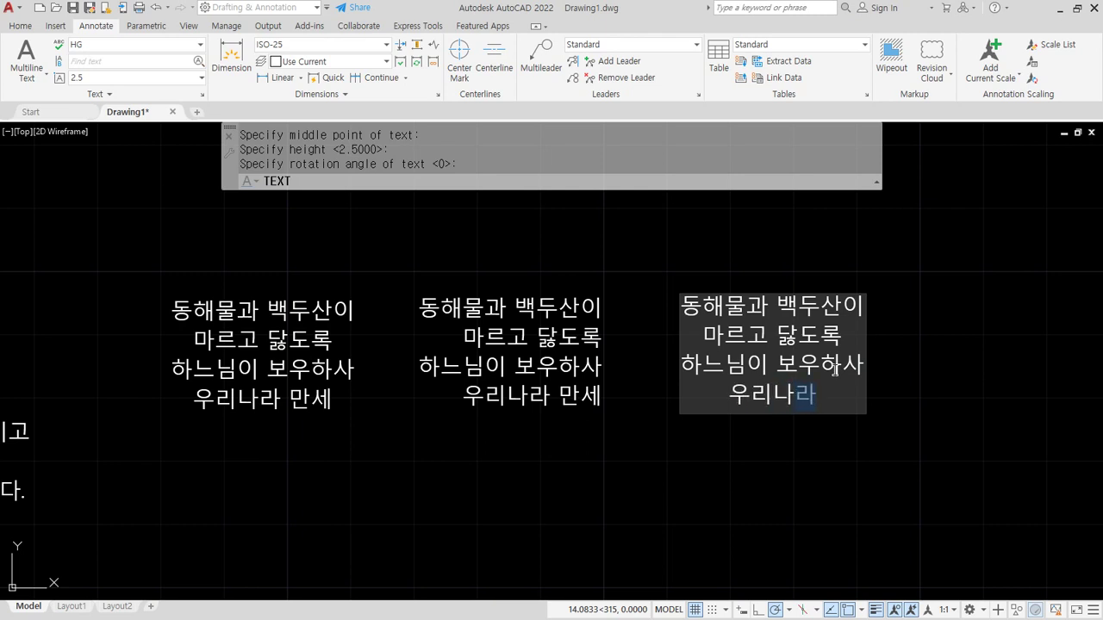
text( 만ㅅㅔ)
key(Return)
key(Return)
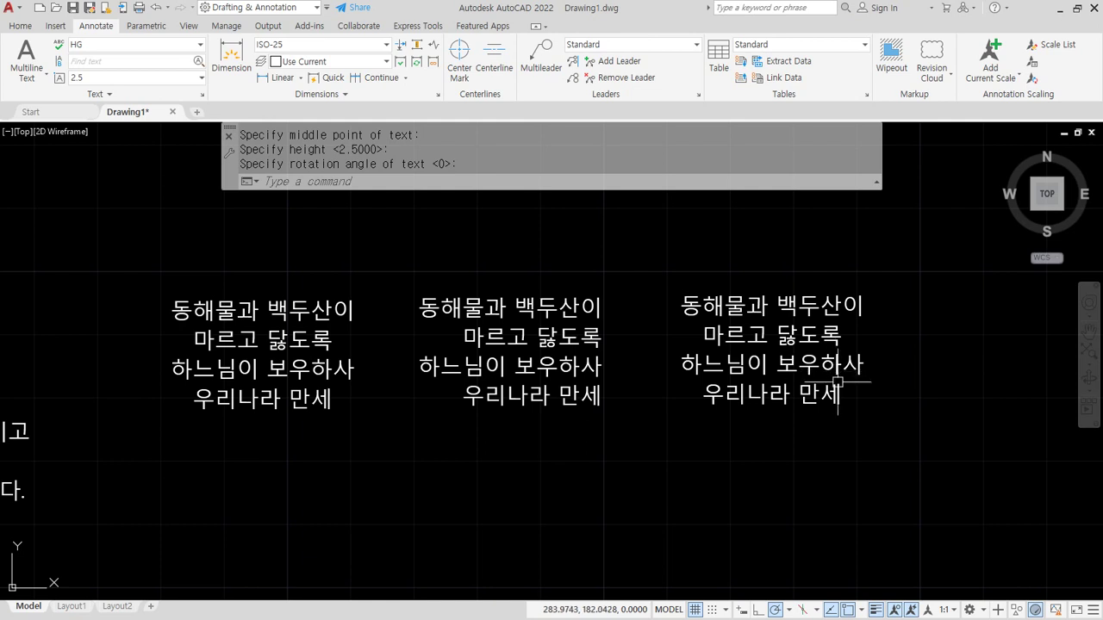
Move the four middle-justified text lines directly below the center-justified text block
text(m)
key(Return)
click(911, 444)
click(705, 277)
key(Return)
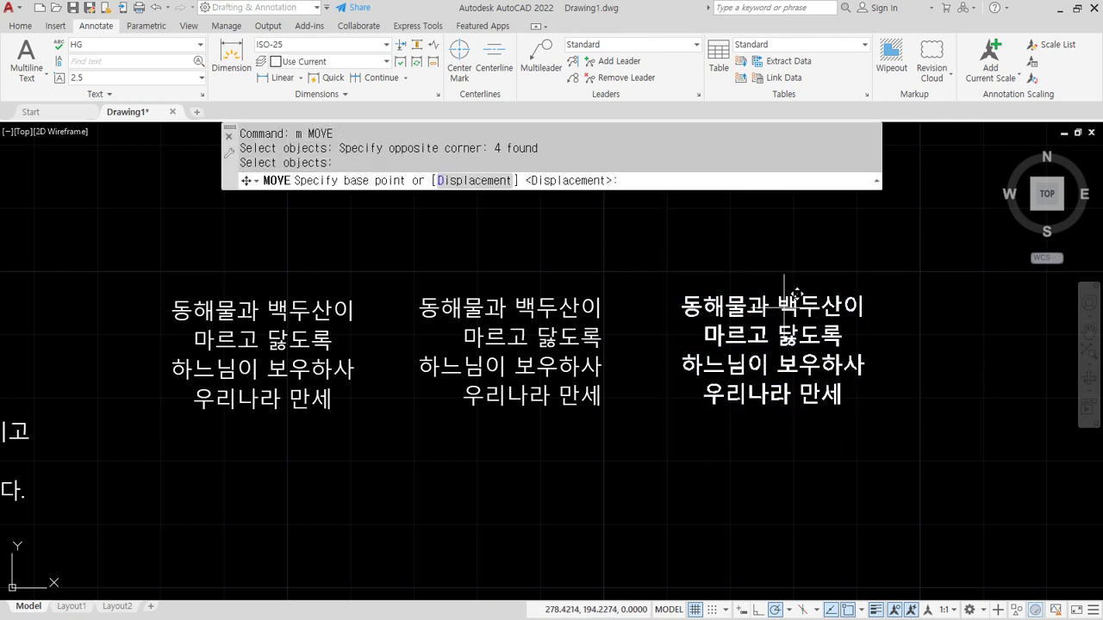
click(784, 307)
click(283, 464)
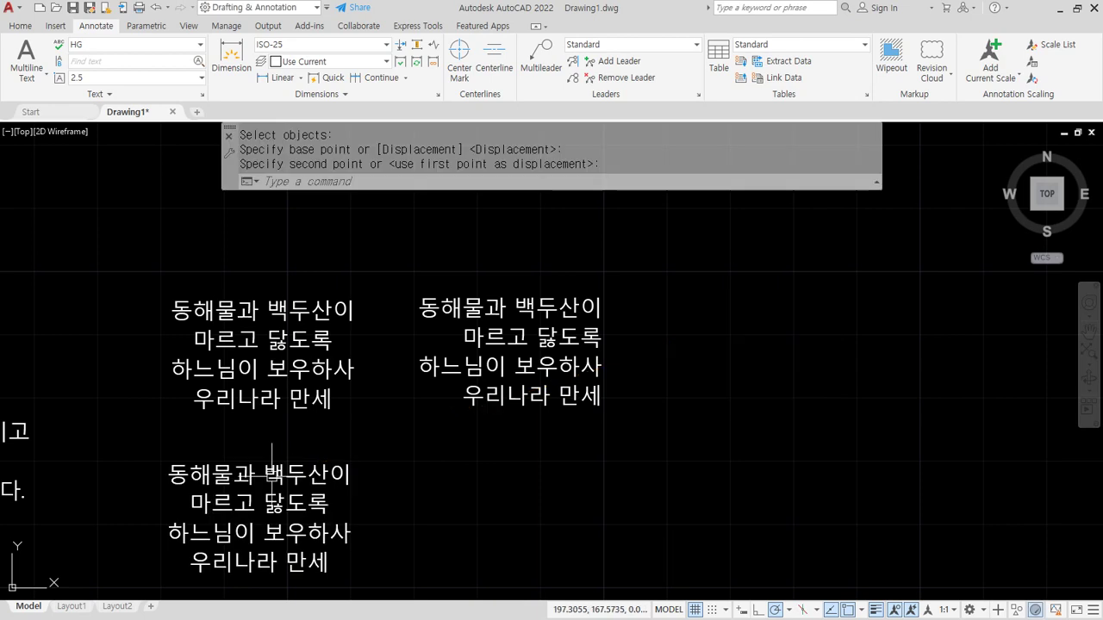
Compare the insertion grips of the center-justified block's last line and the moved middle-justified block's first line
key(Return)
scroll(293, 366, up, 5)
key(Return)
click(556, 283)
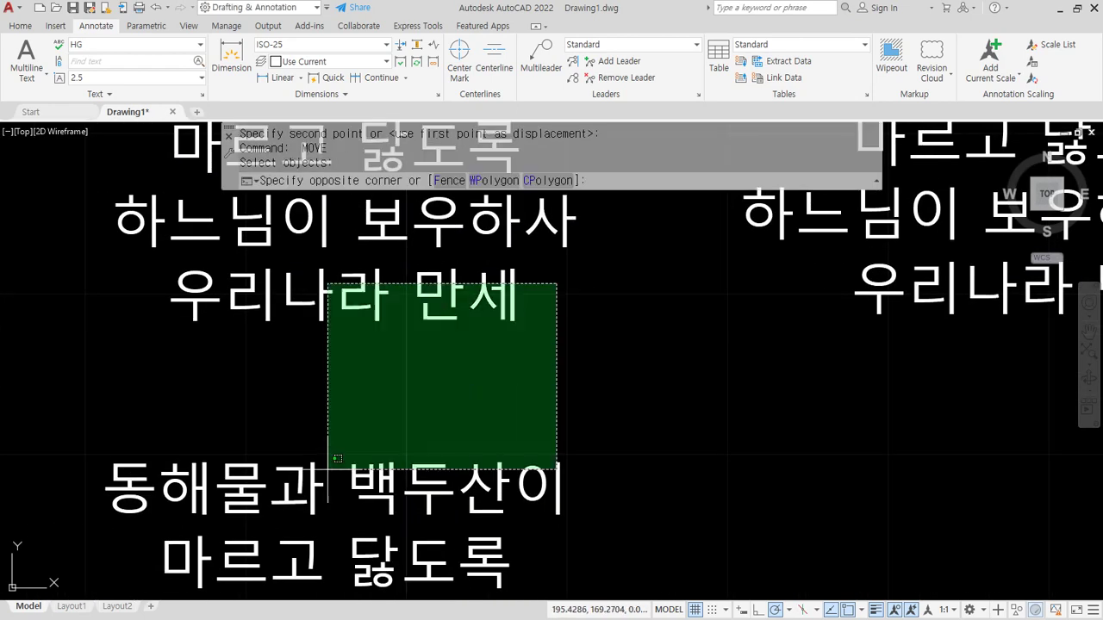
click(292, 470)
middle_drag(355, 469, 389, 458)
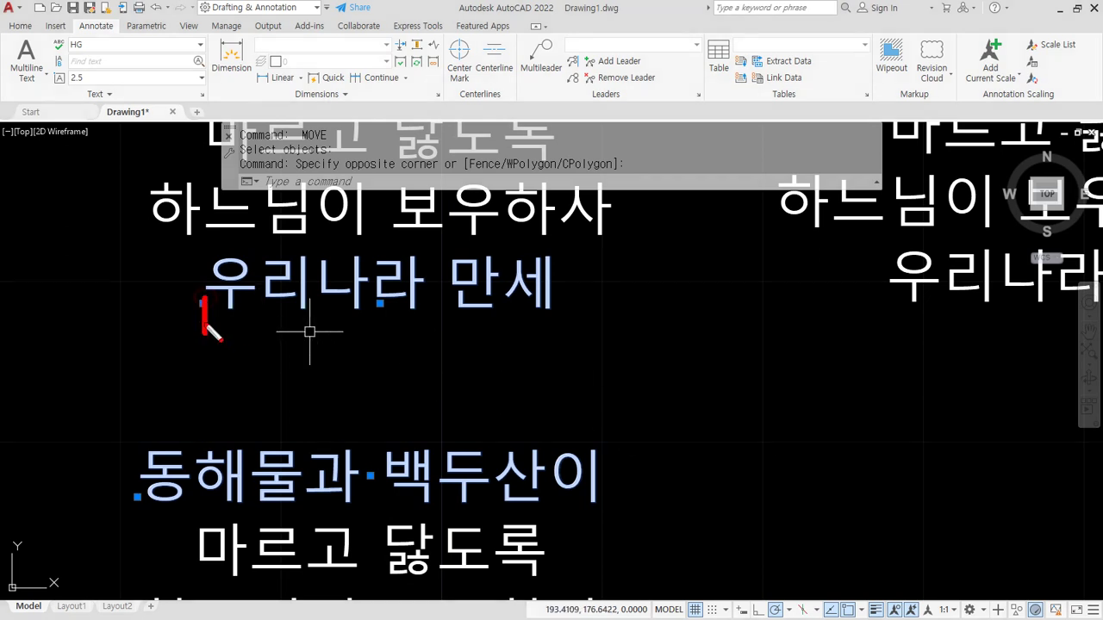
drag(207, 328, 552, 299)
drag(390, 295, 398, 320)
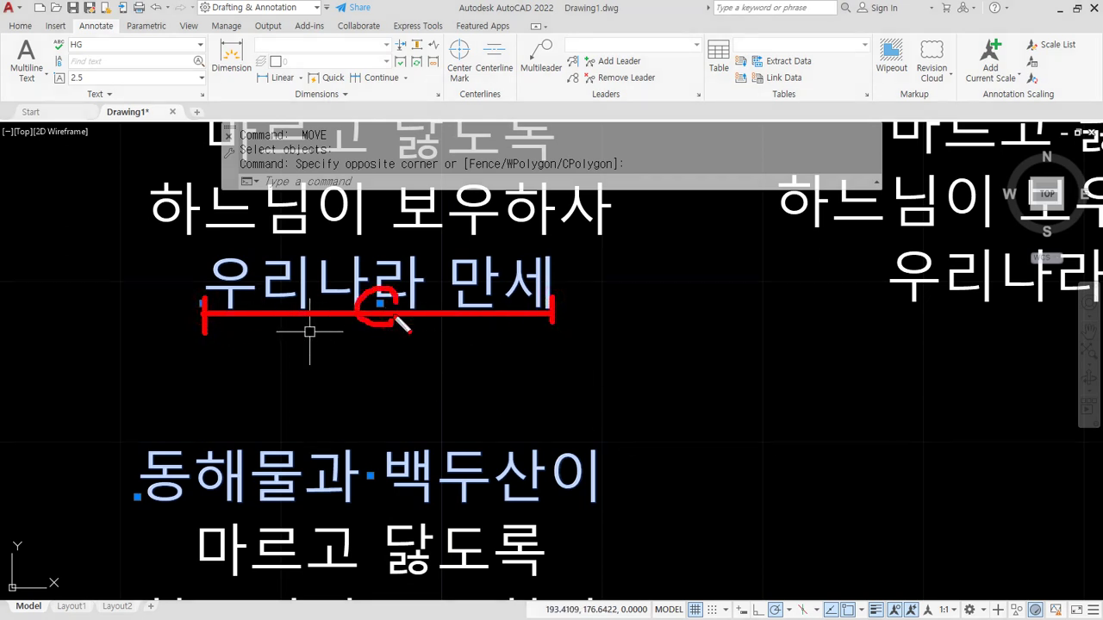
mouse_move(132, 436)
mouse_down()
mouse_move(133, 504)
mouse_move(594, 496)
mouse_up()
drag(374, 488, 392, 449)
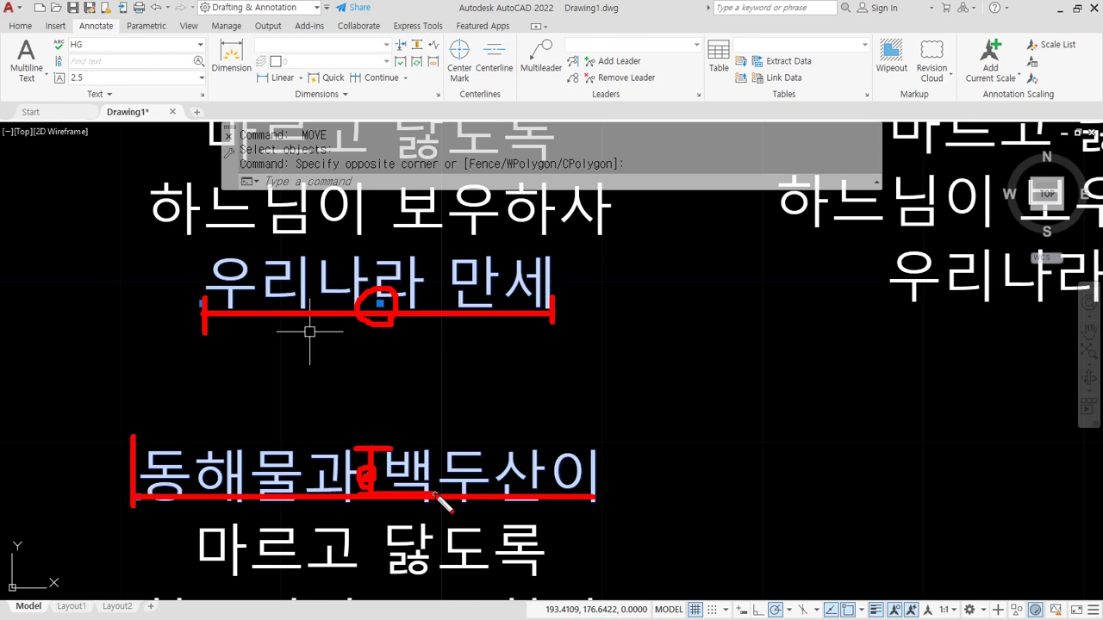
key(Escape)
scroll(497, 409, down, 6)
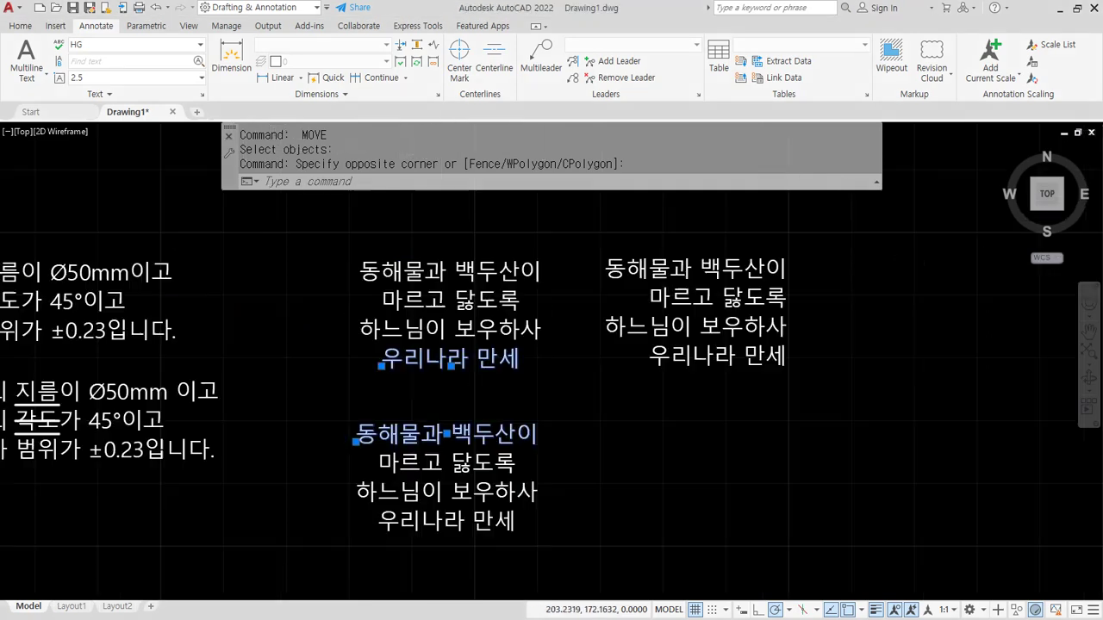
middle_drag(827, 401, 278, 357)
key(Escape)
key(Escape)
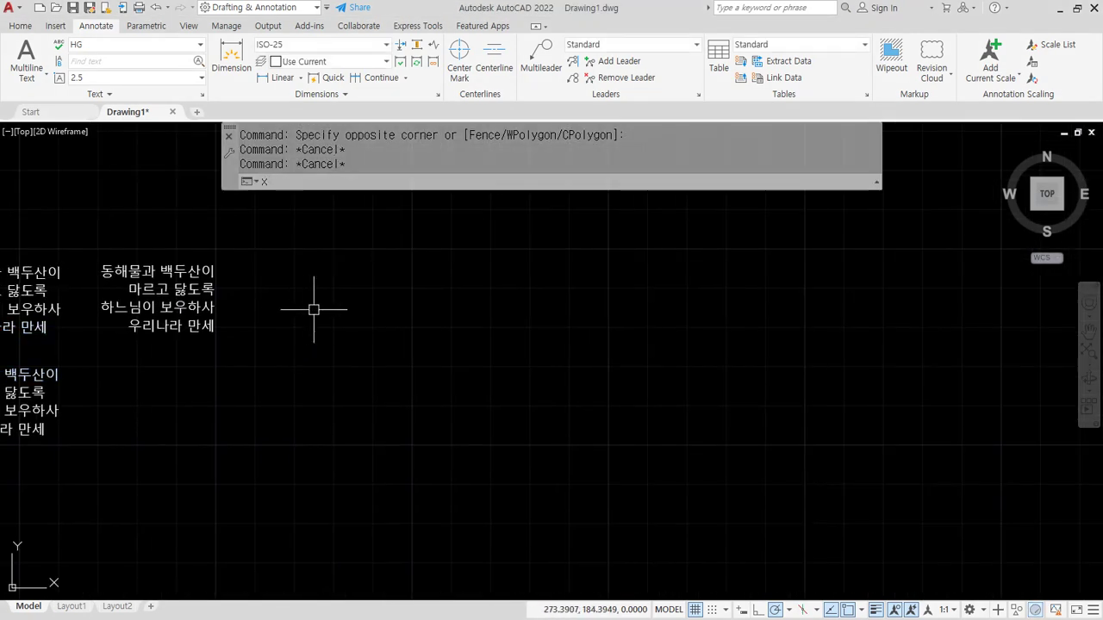
Draw a horizontal and a vertical construction line through one point in the empty area beside the text blocks
text(xl)
key(Return)
click(392, 312)
click(501, 312)
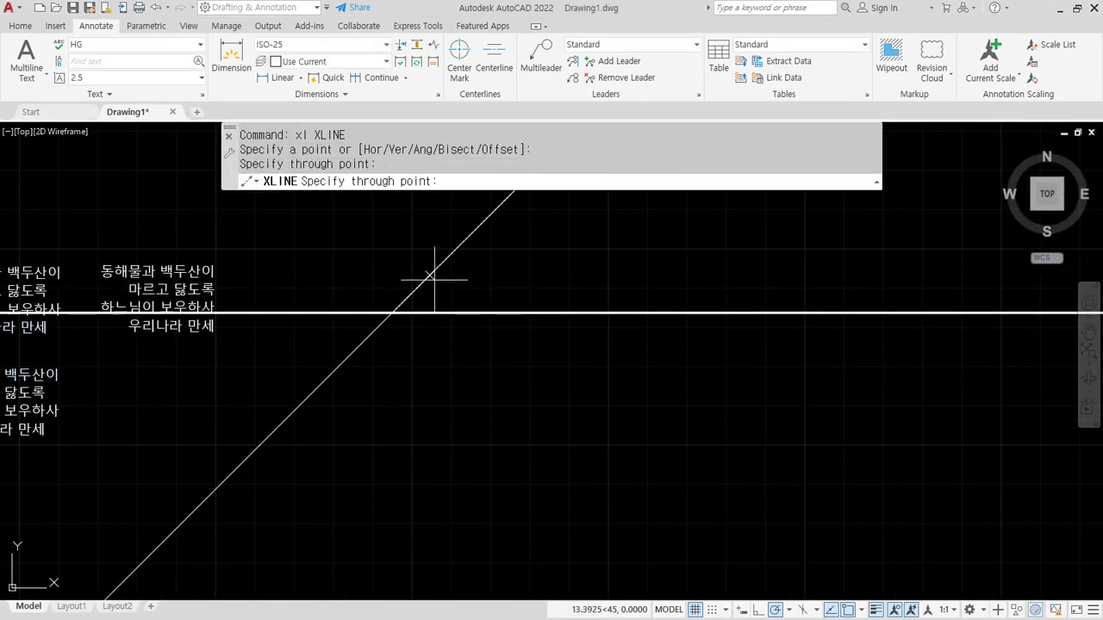
click(393, 287)
key(Return)
Fillet the two construction lines into a sharp corner, keeping the upper part of the vertical and the right part of the horizontal
text(f)
key(Return)
click(405, 313)
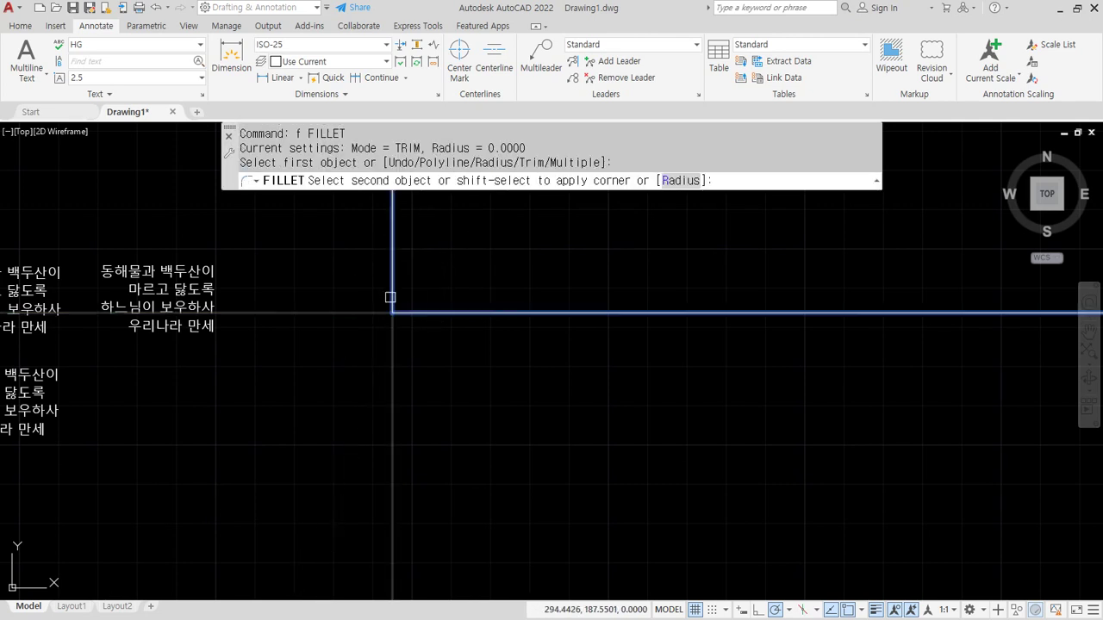
click(392, 293)
Offset the horizontal line upward by 8 twice to form two rows
scroll(475, 246, up, 1)
text(o)
key(Return)
text(8)
key(Return)
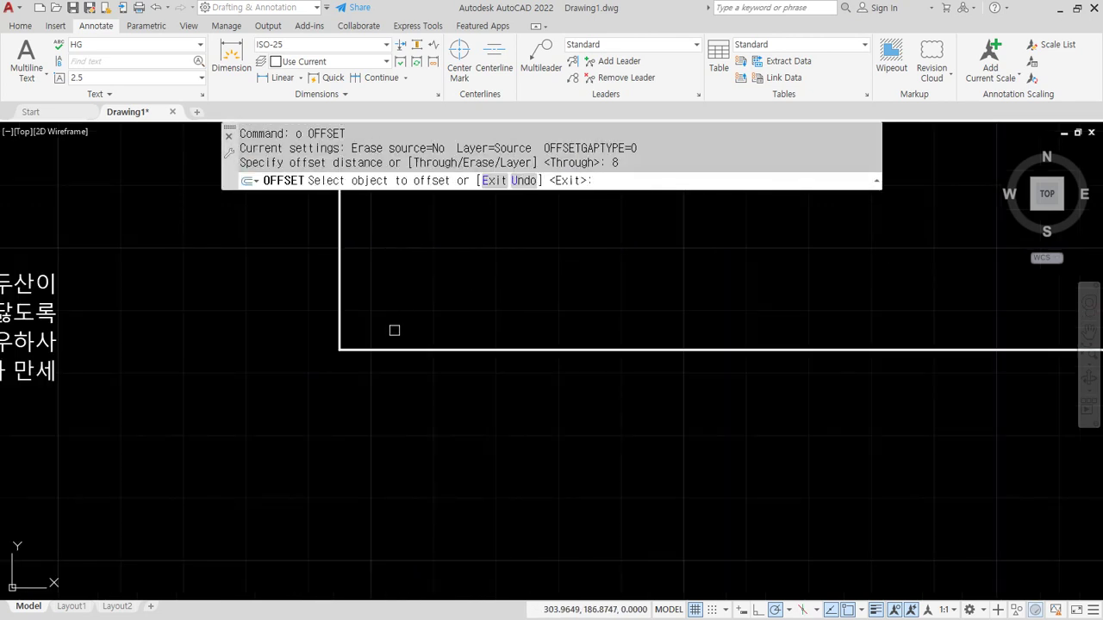
click(379, 352)
click(379, 340)
click(379, 348)
click(382, 312)
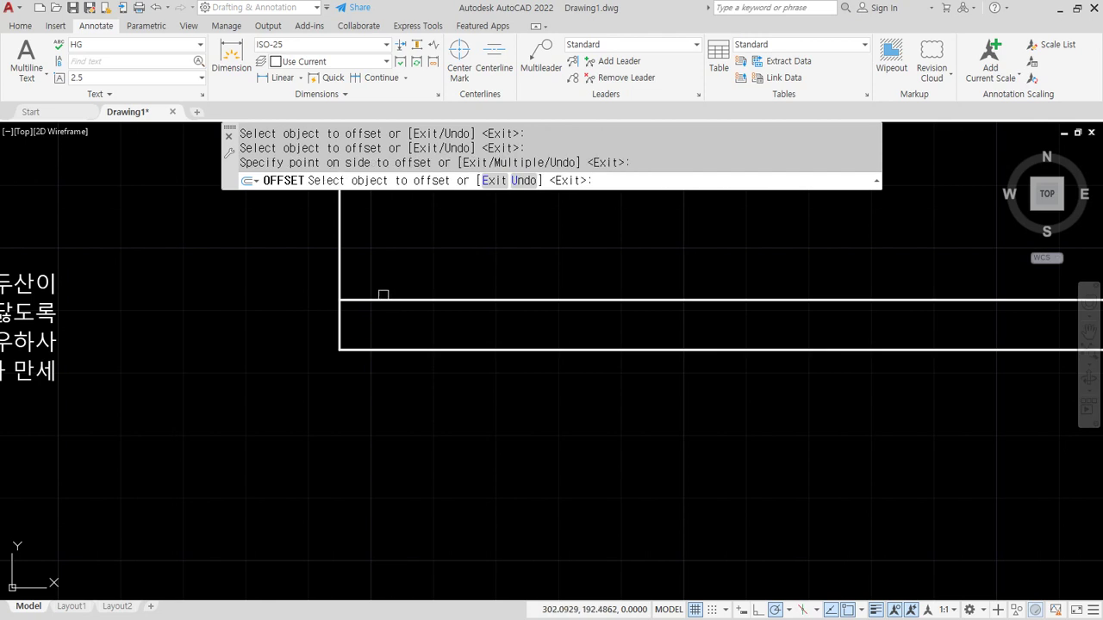
click(381, 299)
click(379, 239)
key(Return)
Offset the vertical line 20 to the right
scroll(428, 279, up, 2)
middle_drag(428, 279, 365, 320)
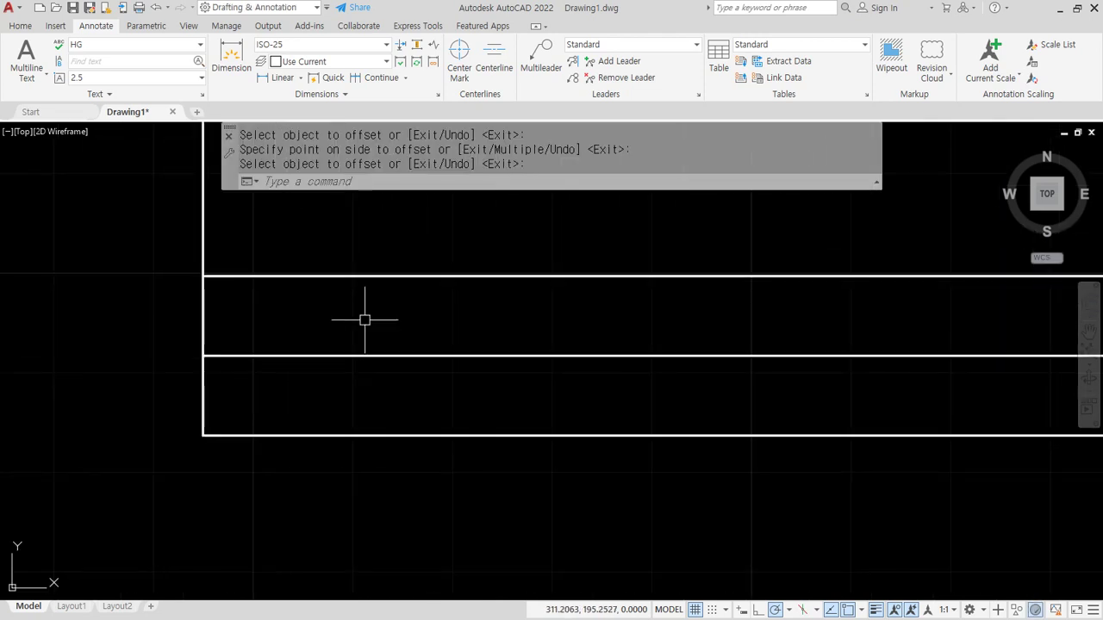
text(o)
key(Return)
text(20)
key(Return)
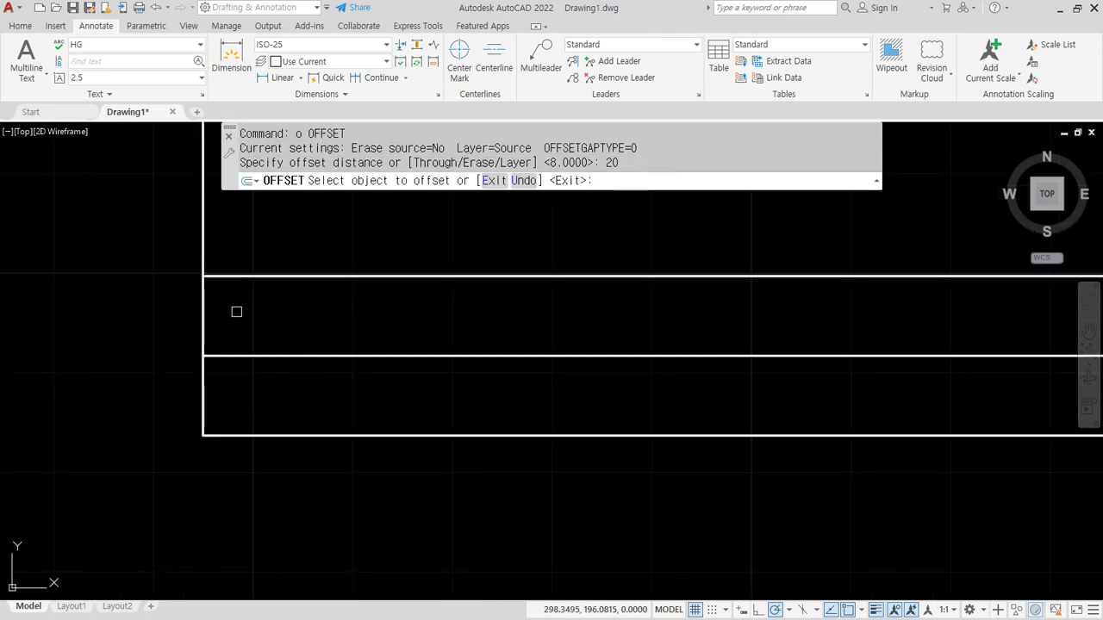
click(204, 317)
click(512, 315)
key(Return)
Trim the line ends beyond the new vertical line and above the topmost horizontal line, leaving a closed two-row box
text(tr)
key(Return)
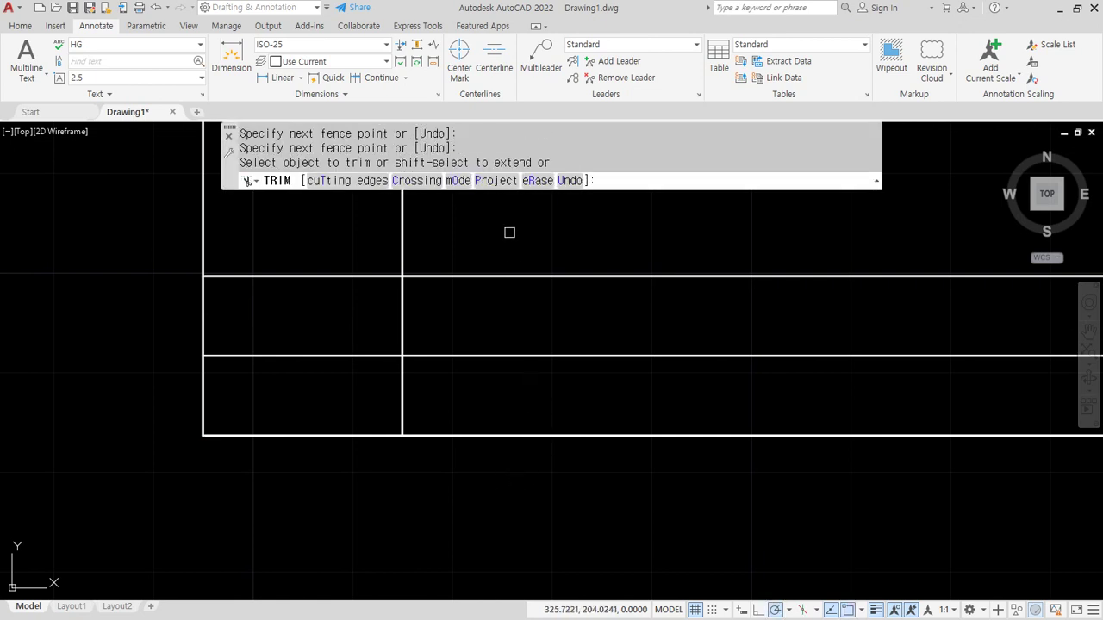
drag(510, 233, 478, 461)
mouse_move(52, 206)
mouse_down()
mouse_move(419, 216)
mouse_move(466, 229)
mouse_up()
key(Return)
Draw diagonals across both cells, from the upper right corner to the divider's left end and on to the lower right corner
scroll(353, 304, up, 2)
text(l)
key(Return)
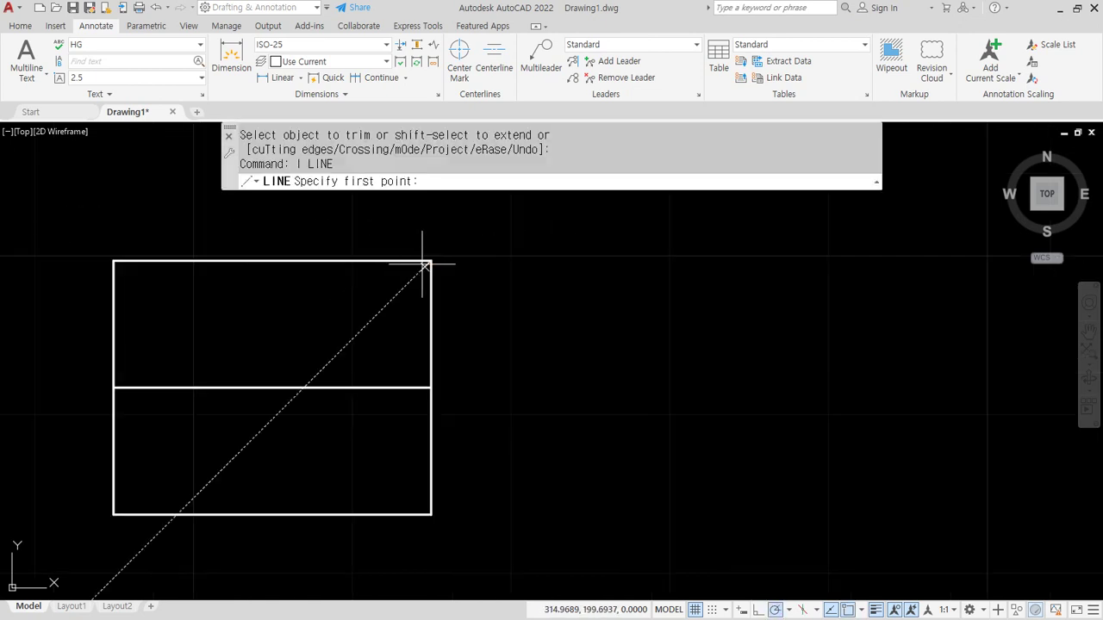
click(430, 260)
click(115, 387)
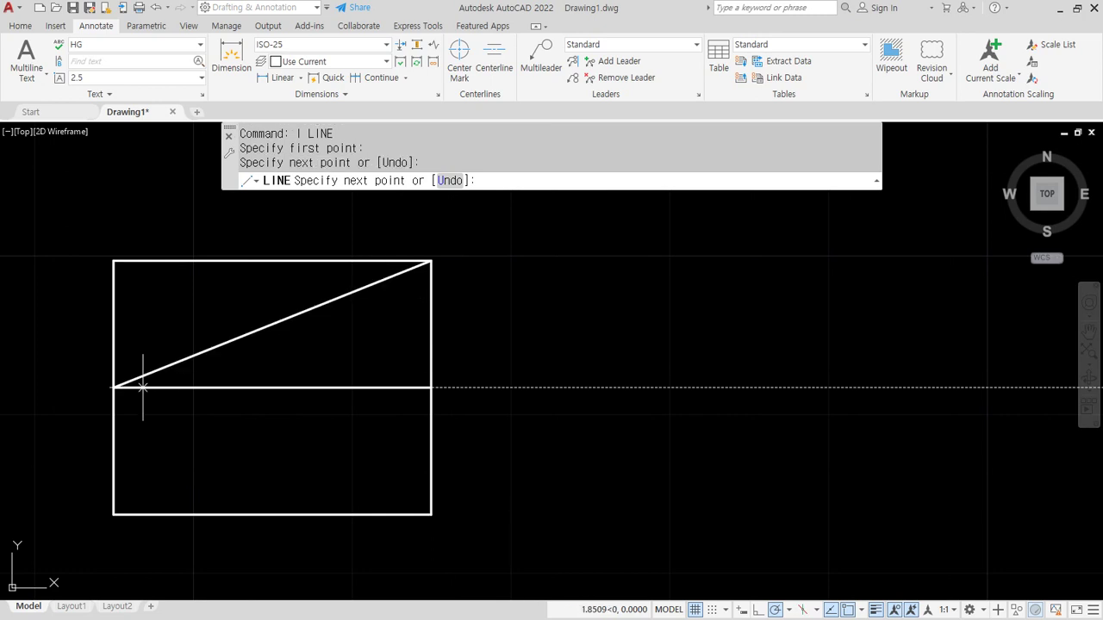
click(430, 513)
key(Return)
Place Center-justified single-line text "날 짜" at the midpoint of the upper cell's diagonal, with height 2.5 and rotation 0
text(dt)
key(Return)
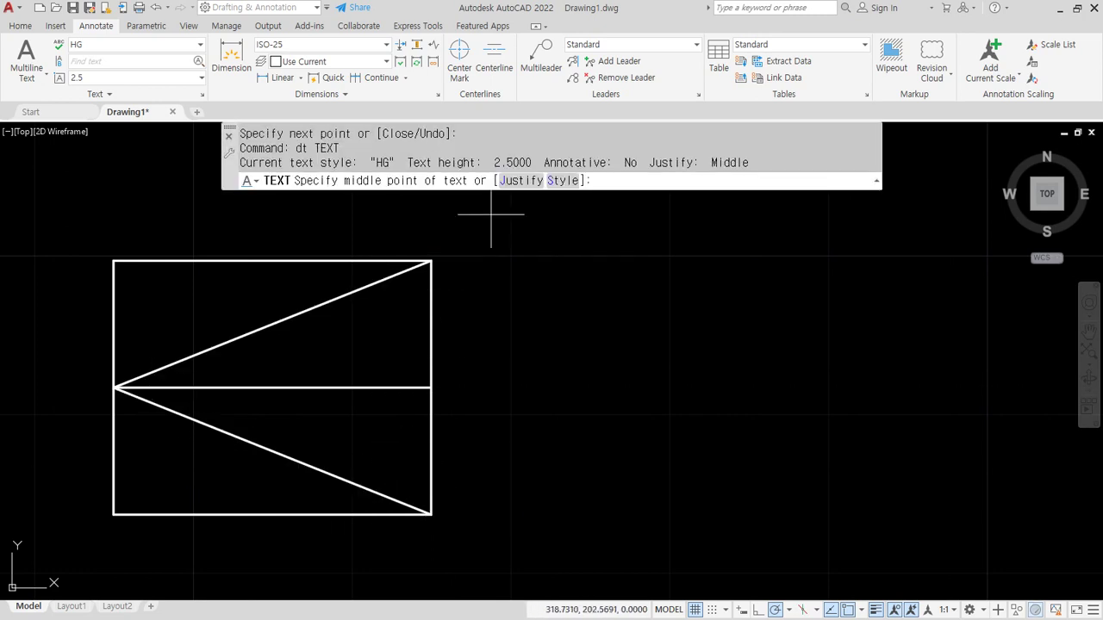
click(512, 181)
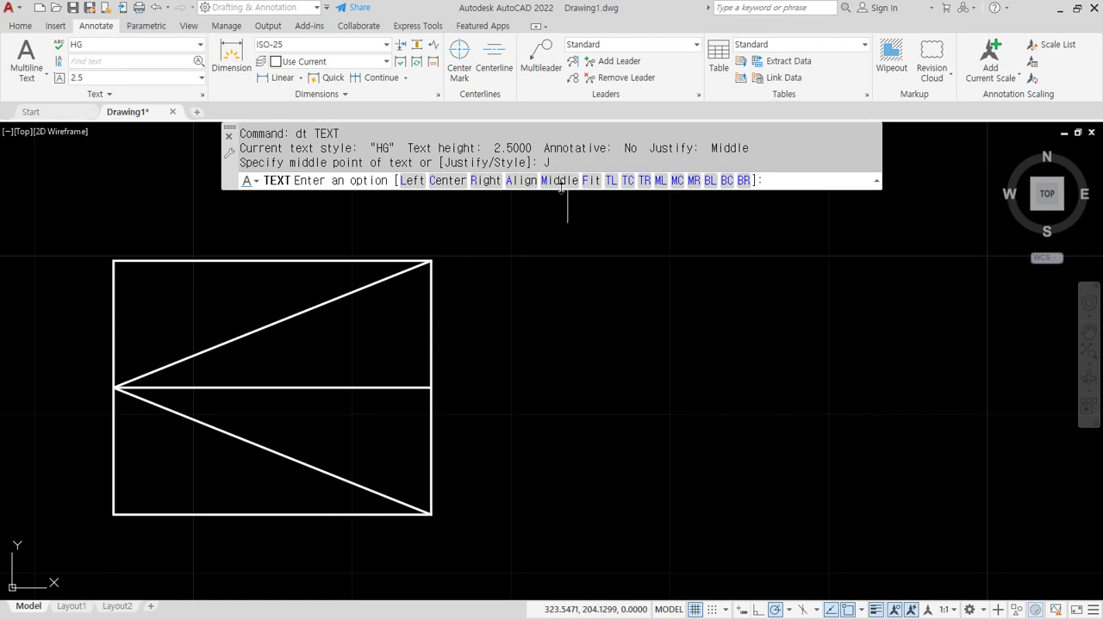
click(448, 181)
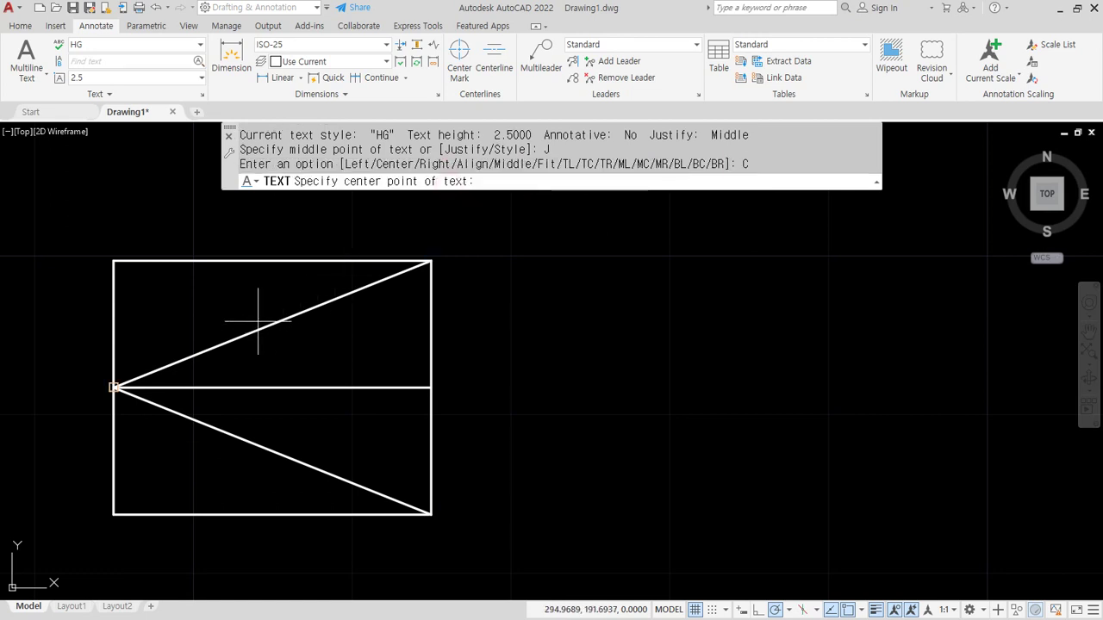
text(mid)
key(Return)
click(305, 316)
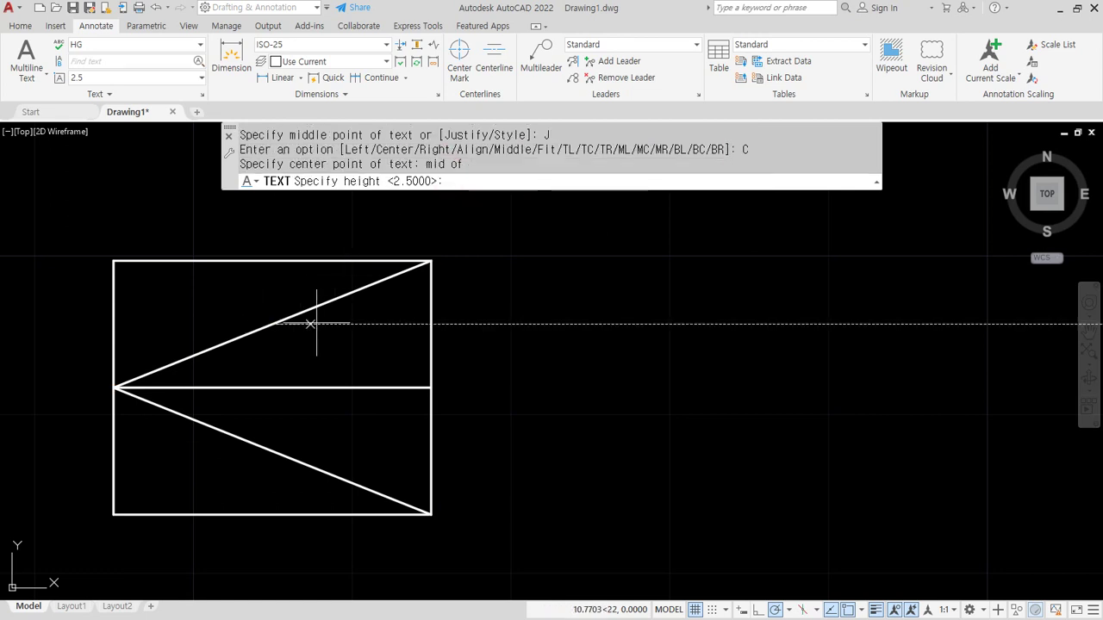
key(Return)
key(Return)
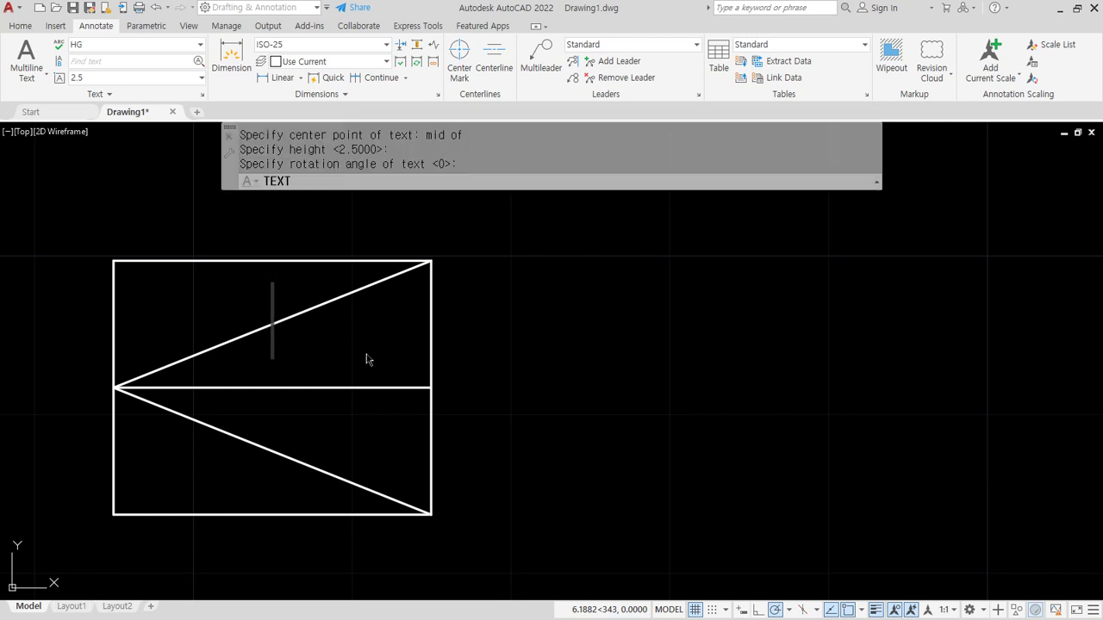
text(날짜)
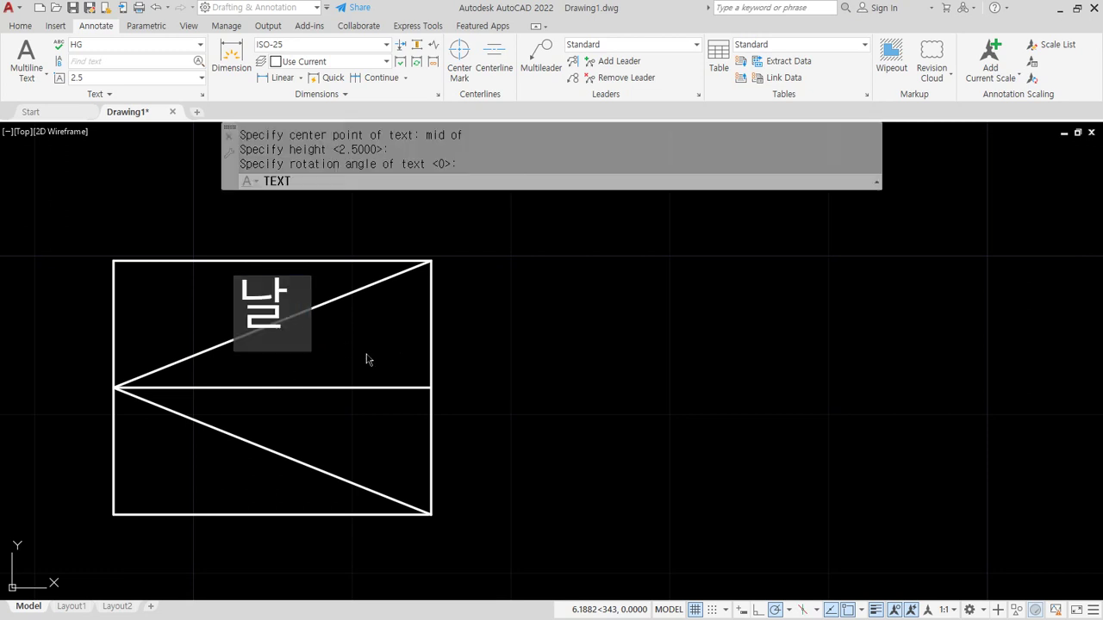
key(Return)
key(Return)
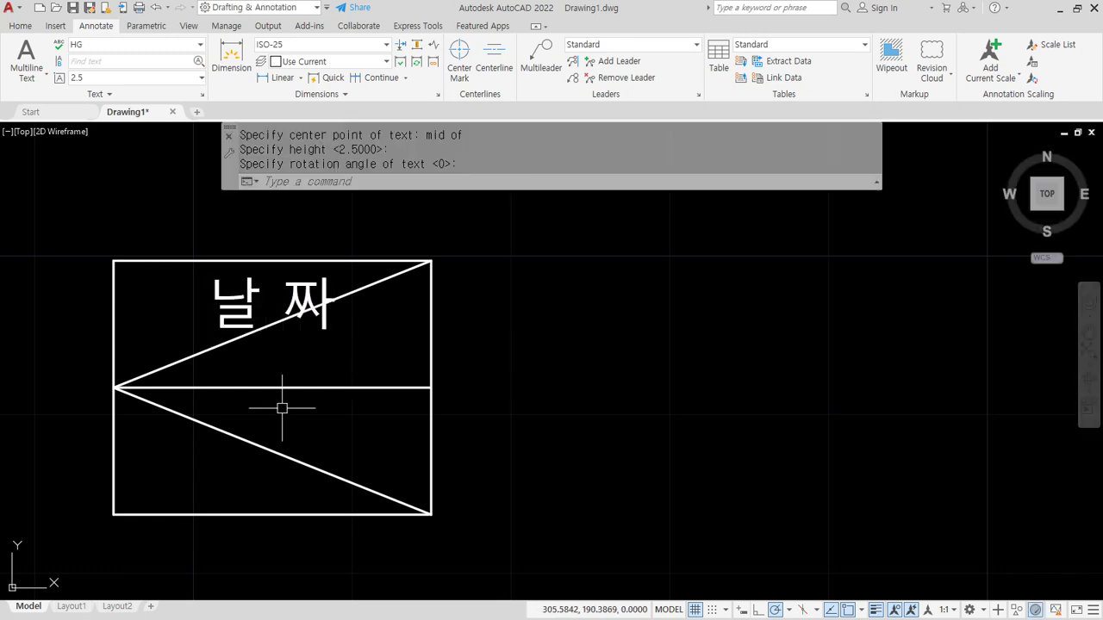
Place Middle-justified single-line text "날 짜" at the midpoint of the lower cell's diagonal, with height 2.5 and rotation 0
key(Return)
click(527, 181)
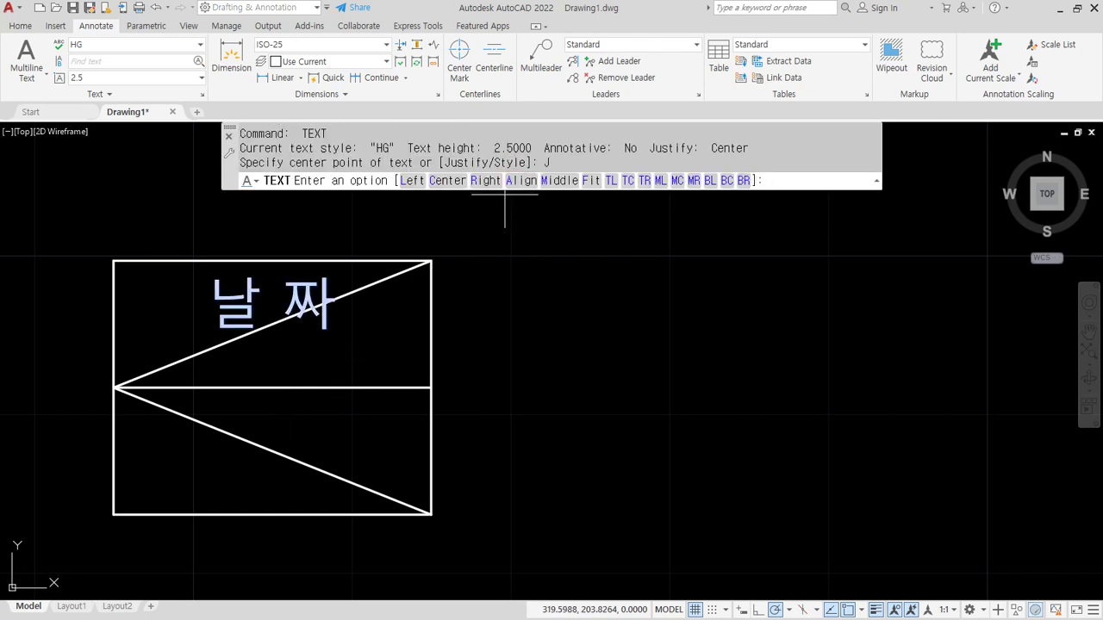
click(552, 181)
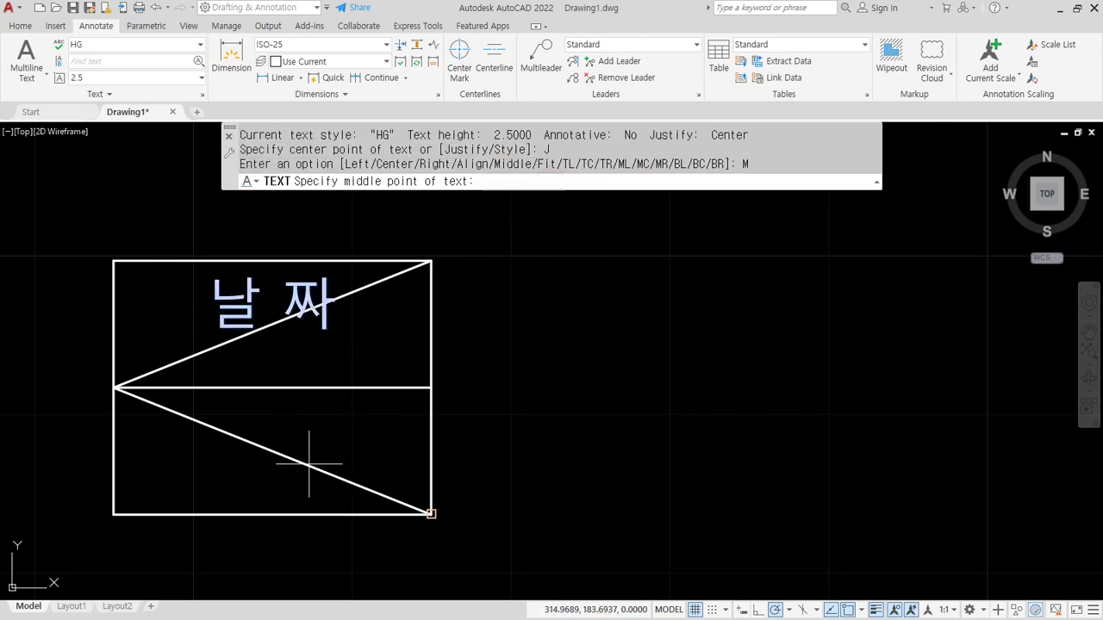
text(mid)
key(Return)
click(379, 491)
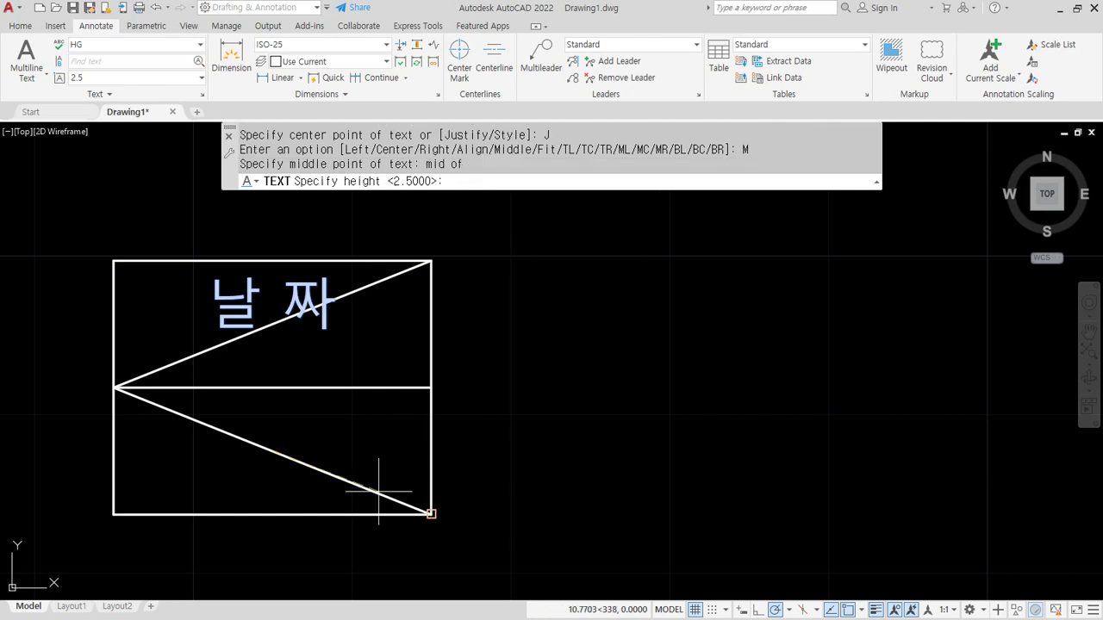
key(Return)
key(Return)
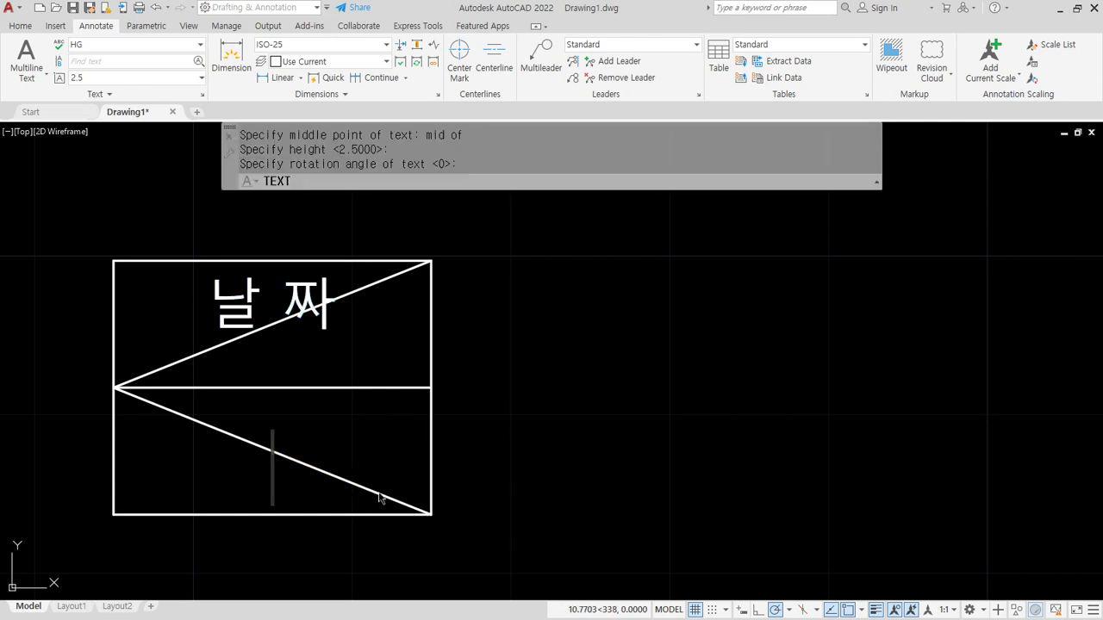
text(나ㄹ 짜)
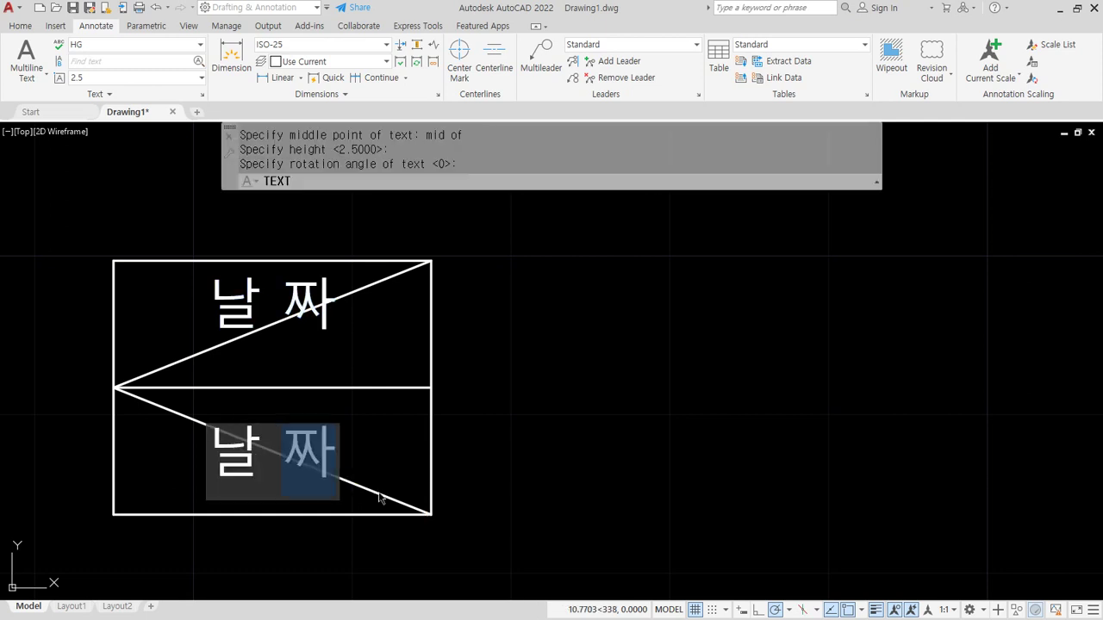
key(Return)
key(Return)
Erase both diagonal guide lines from the box
click(379, 491)
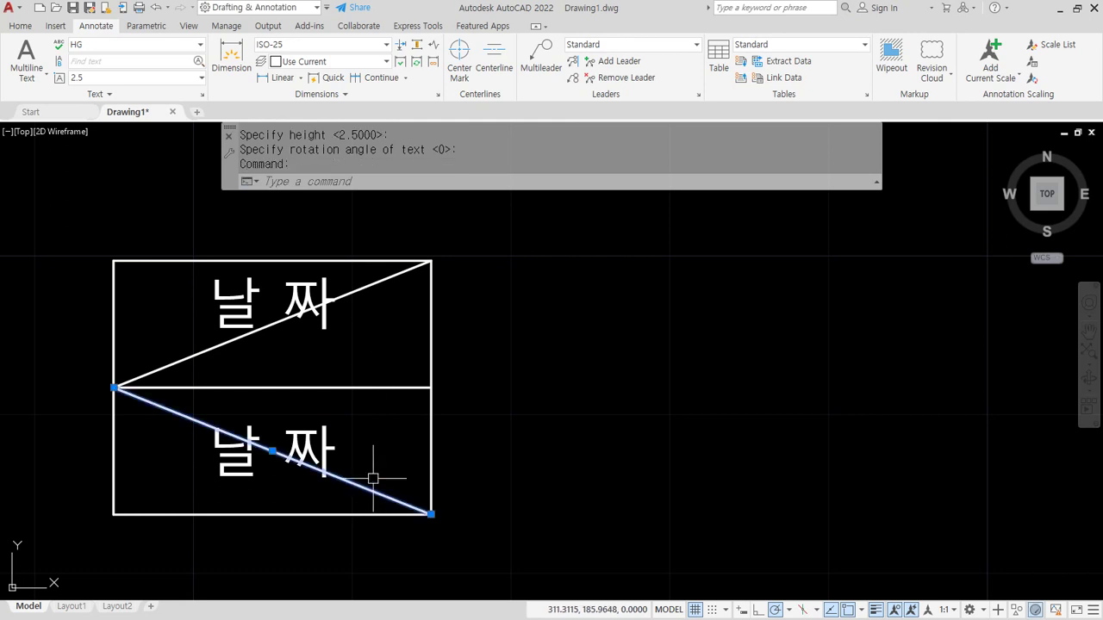
click(386, 286)
key(Delete)
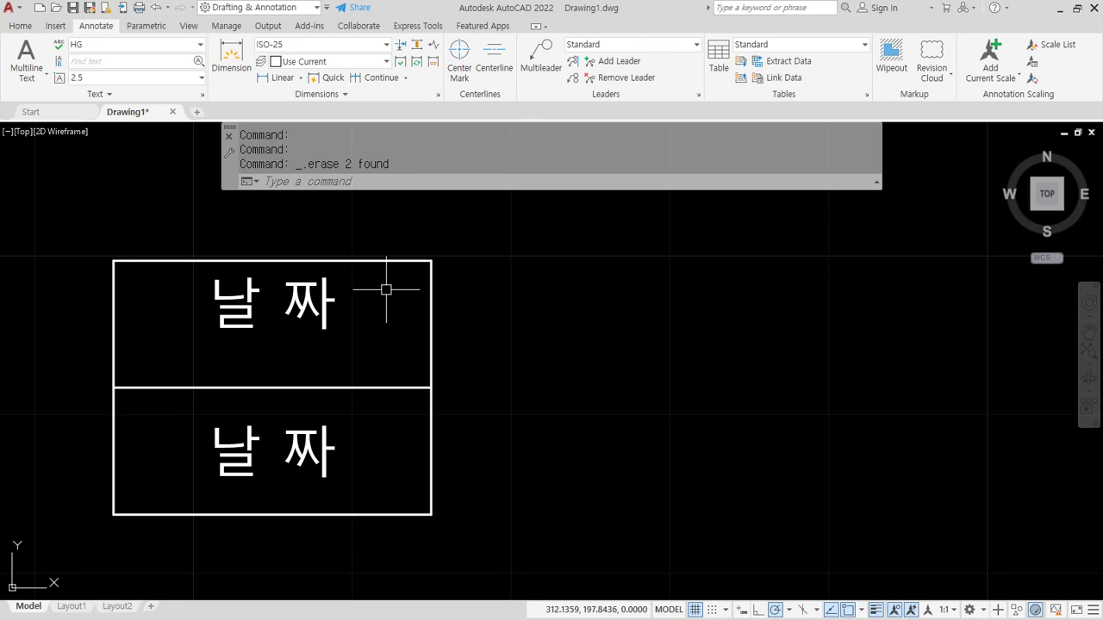
Add a linear dimension for the lower cell's height, placed to the right of the box
click(278, 77)
click(434, 498)
click(434, 392)
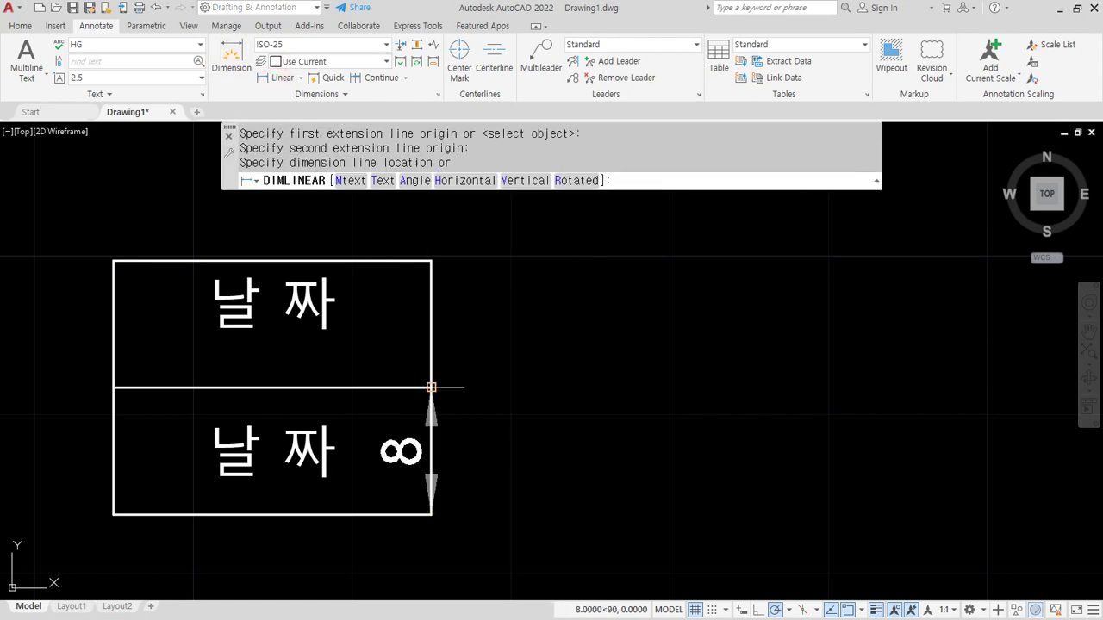
click(565, 420)
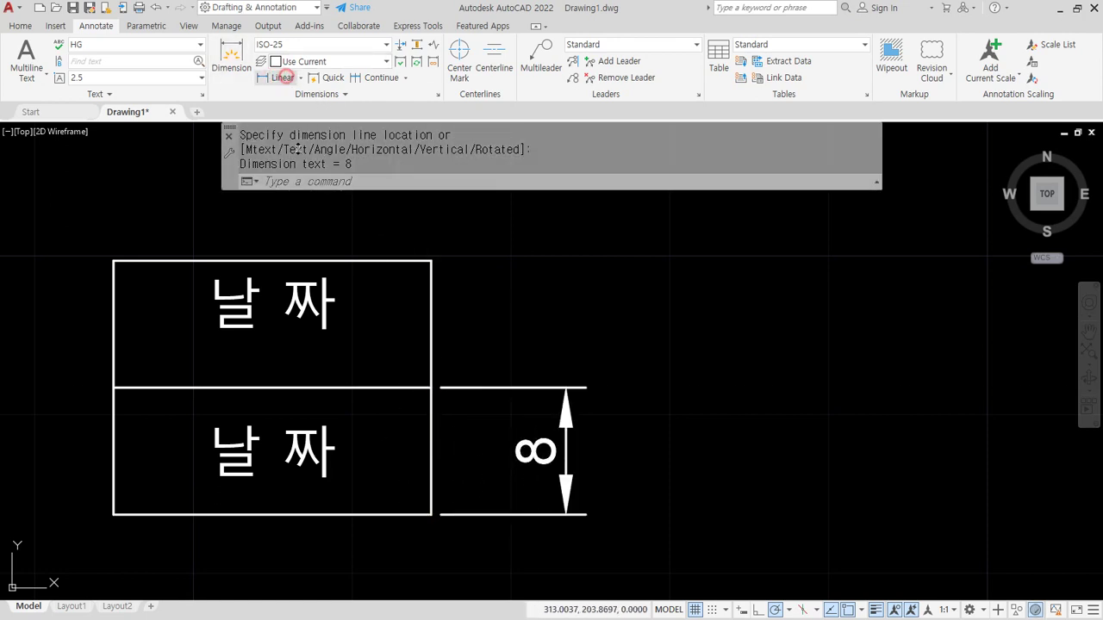
Add a linear dimension for the box's width, placed below its lower edge
click(278, 77)
click(417, 515)
click(113, 515)
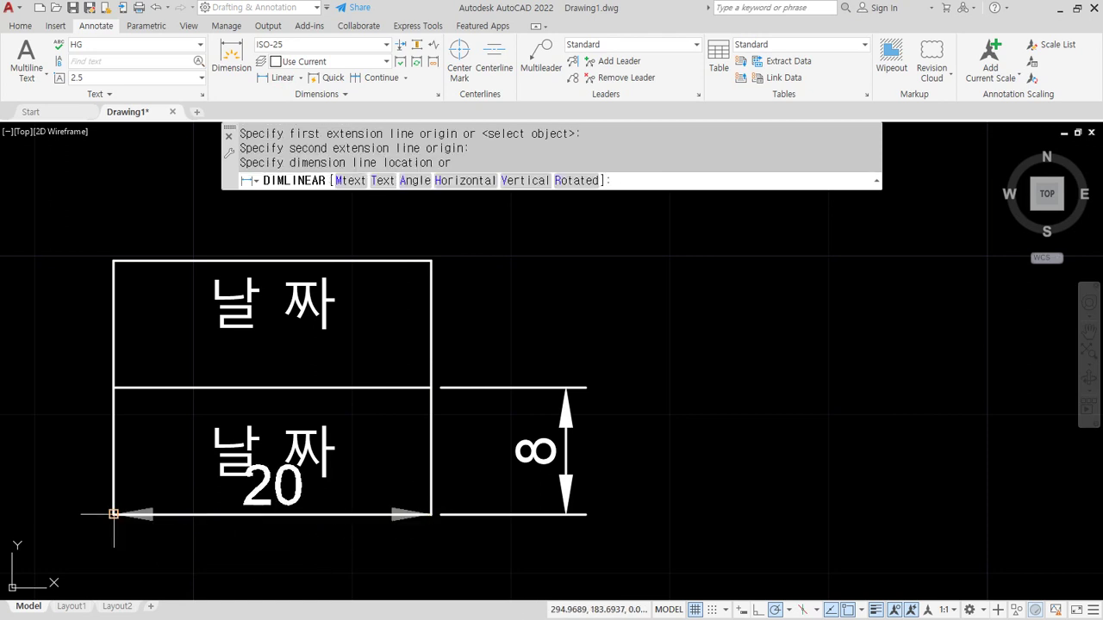
middle_drag(118, 518, 164, 444)
scroll(163, 485, down, 2)
mouse_move(166, 488)
middle_down()
mouse_move(166, 470)
mouse_move(316, 500)
middle_up()
click(162, 506)
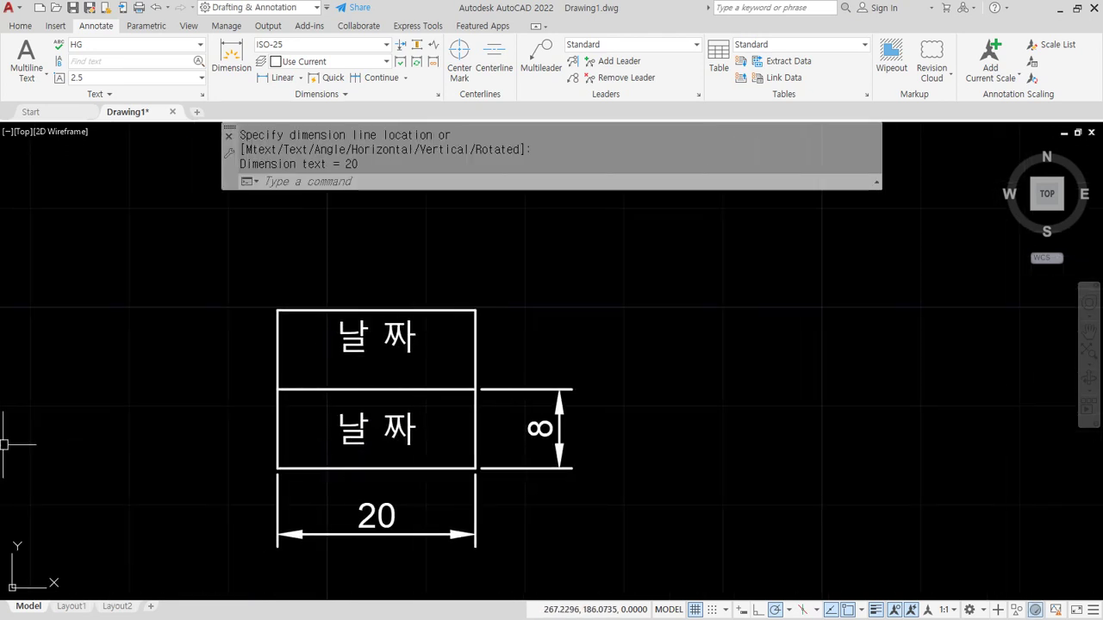
text(z)
key(Return)
text(a)
key(Return)
text(dt)
key(Return)
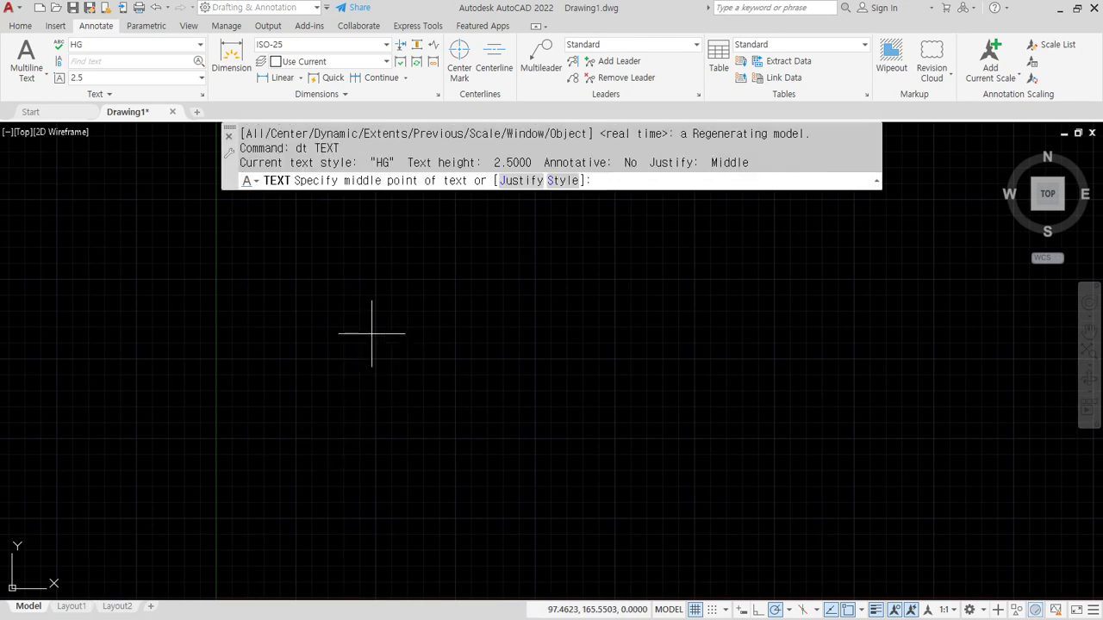
click(522, 181)
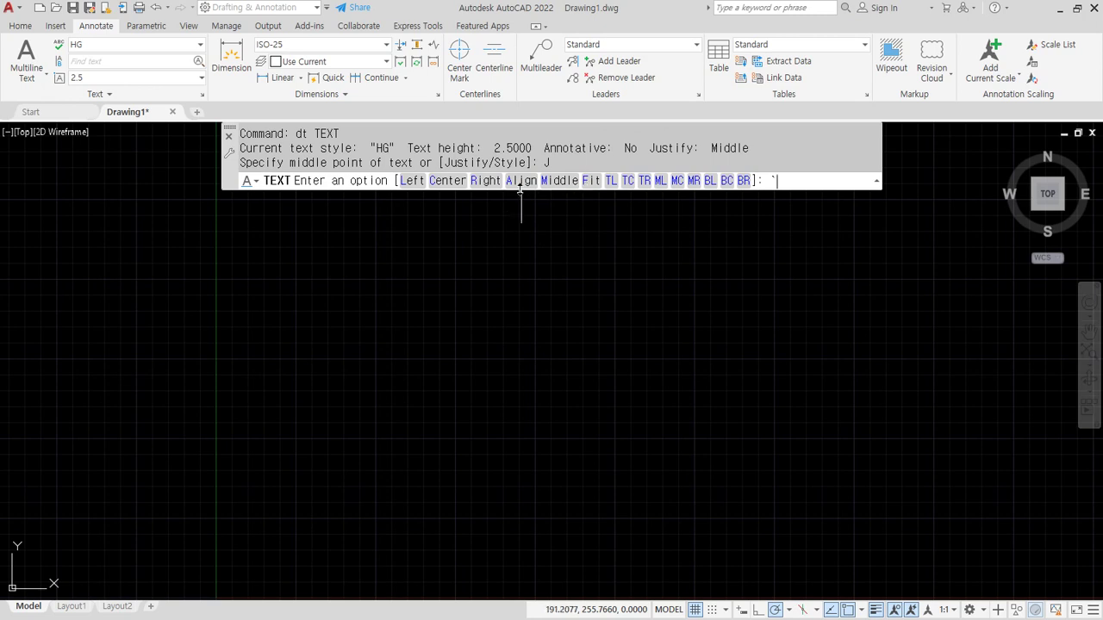
key(Escape)
key(Escape)
Draw a single horizontal line 50 units long in the empty drawing area
text(l)
key(Return)
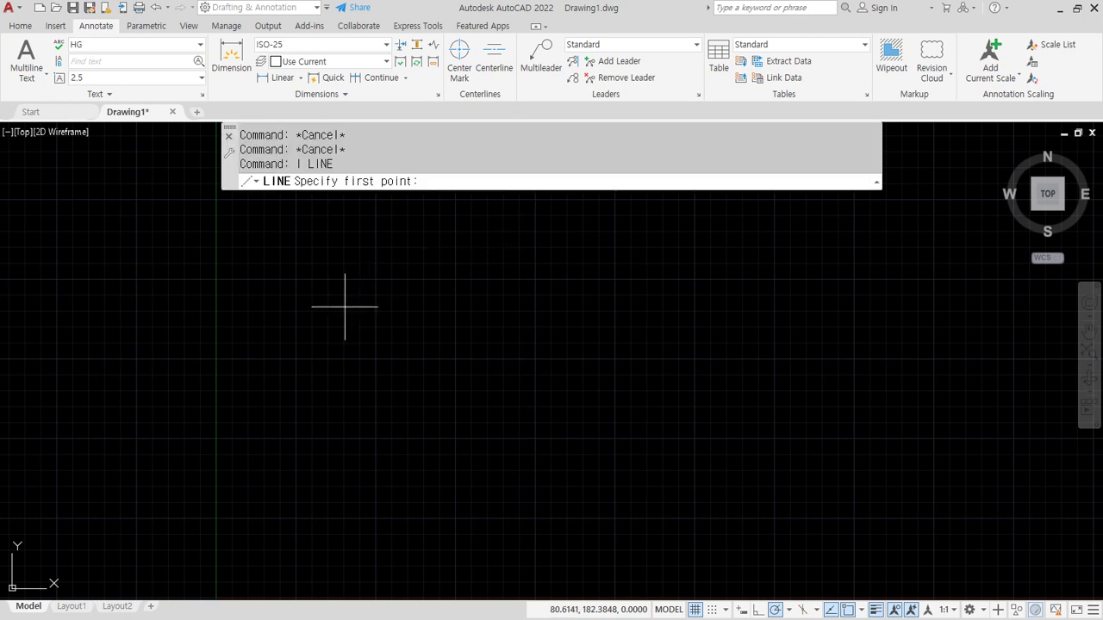
click(345, 306)
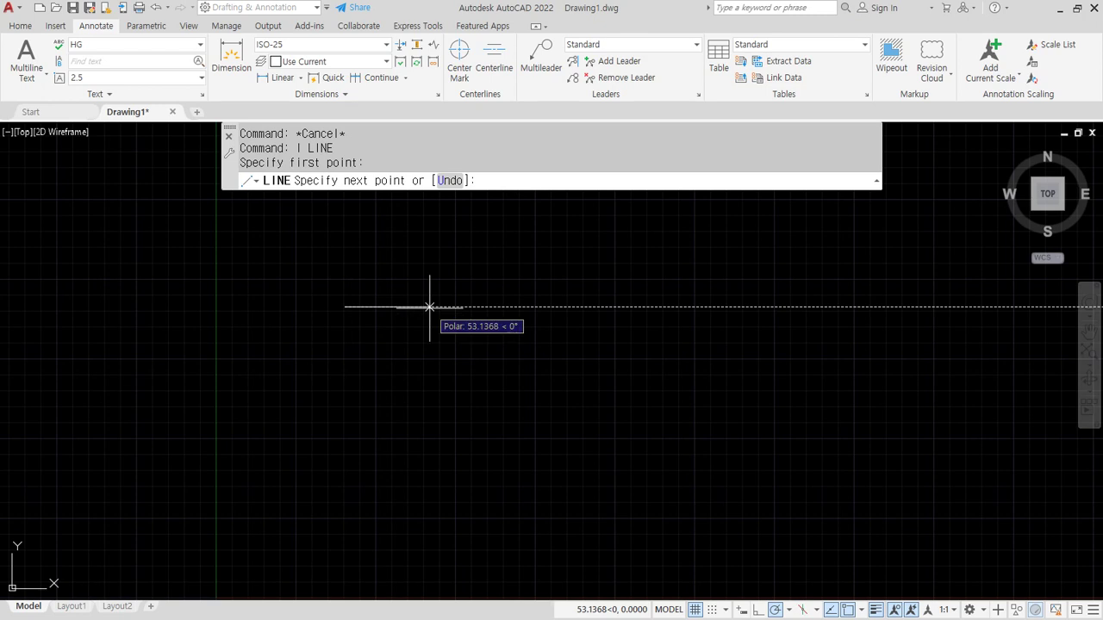
text(50)
key(Return)
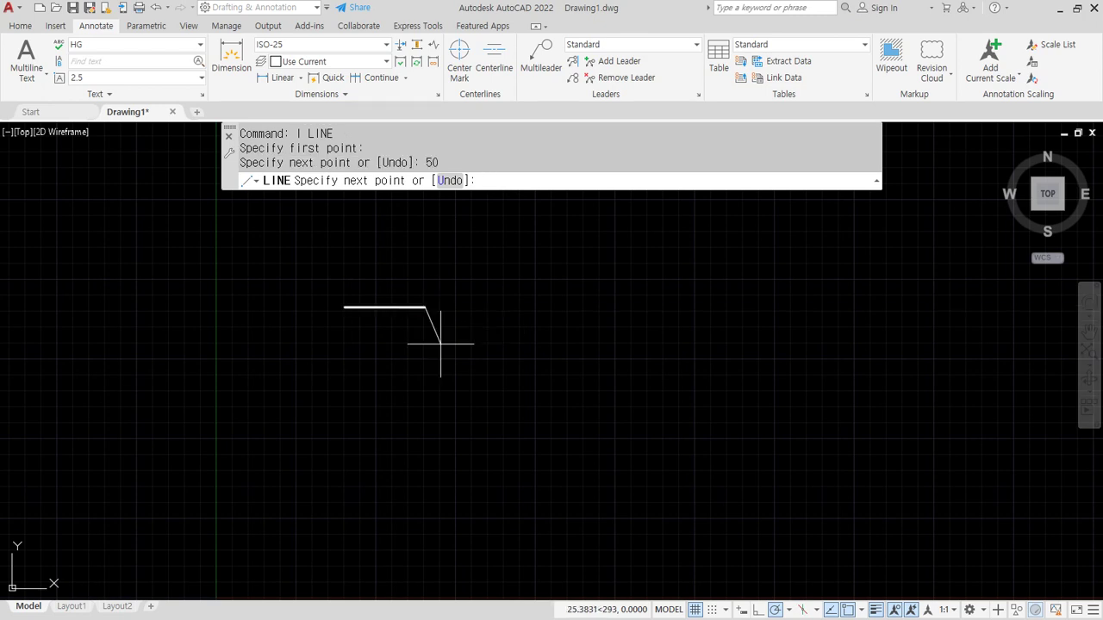
key(Return)
scroll(403, 315, up, 3)
text(vp)
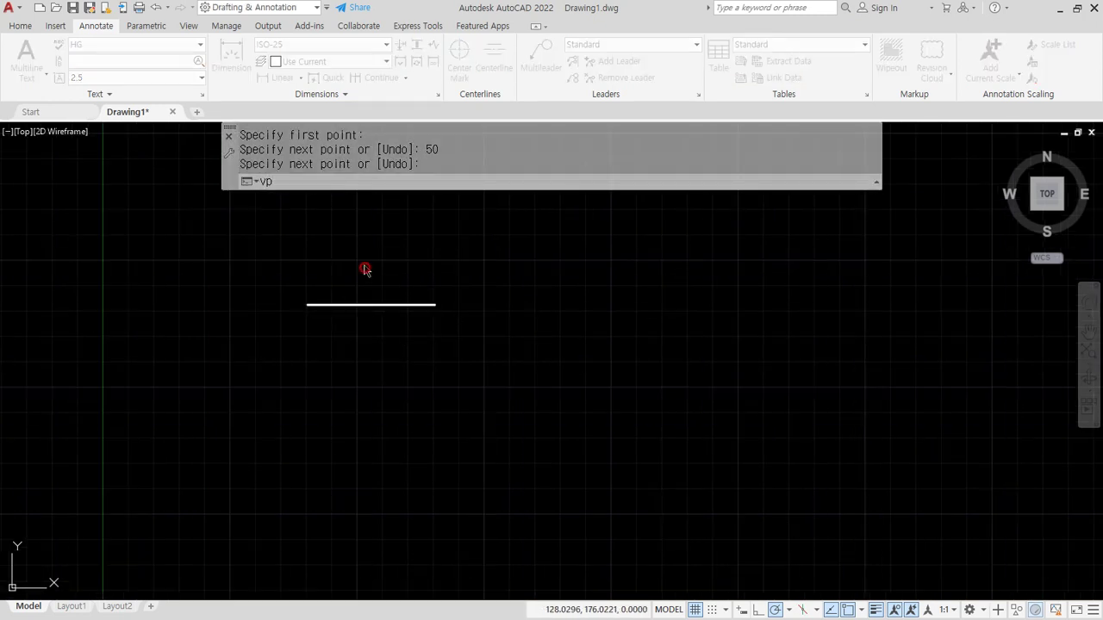
key(Return)
key(Escape)
key(Escape)
Copy the horizontal line straight down to make a second parallel line below it
text(co)
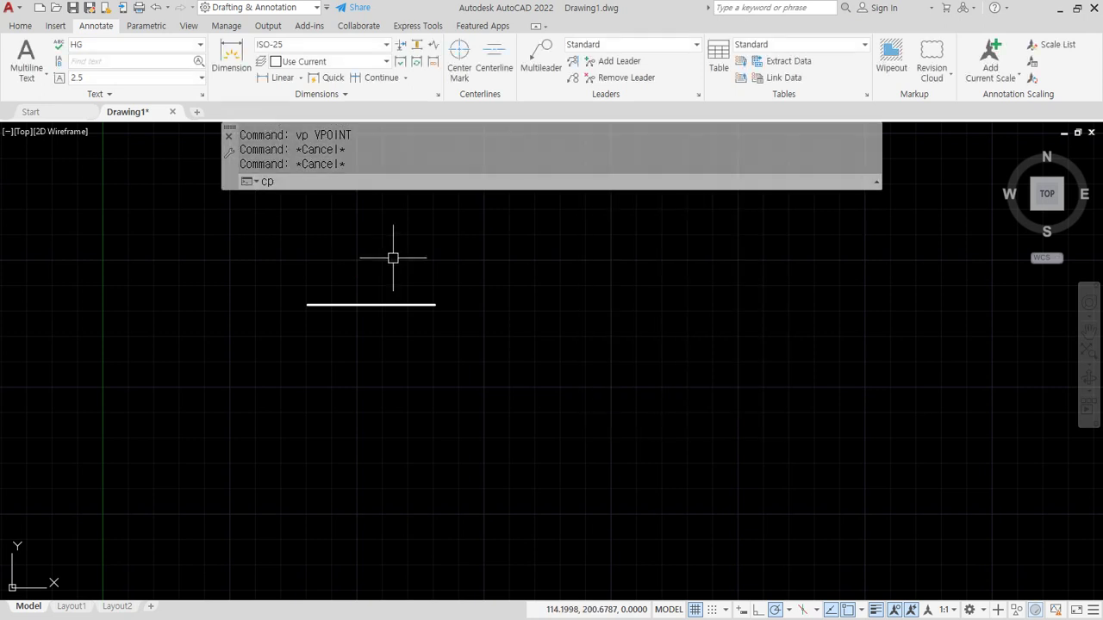
key(Return)
click(391, 256)
click(333, 357)
key(Return)
click(358, 256)
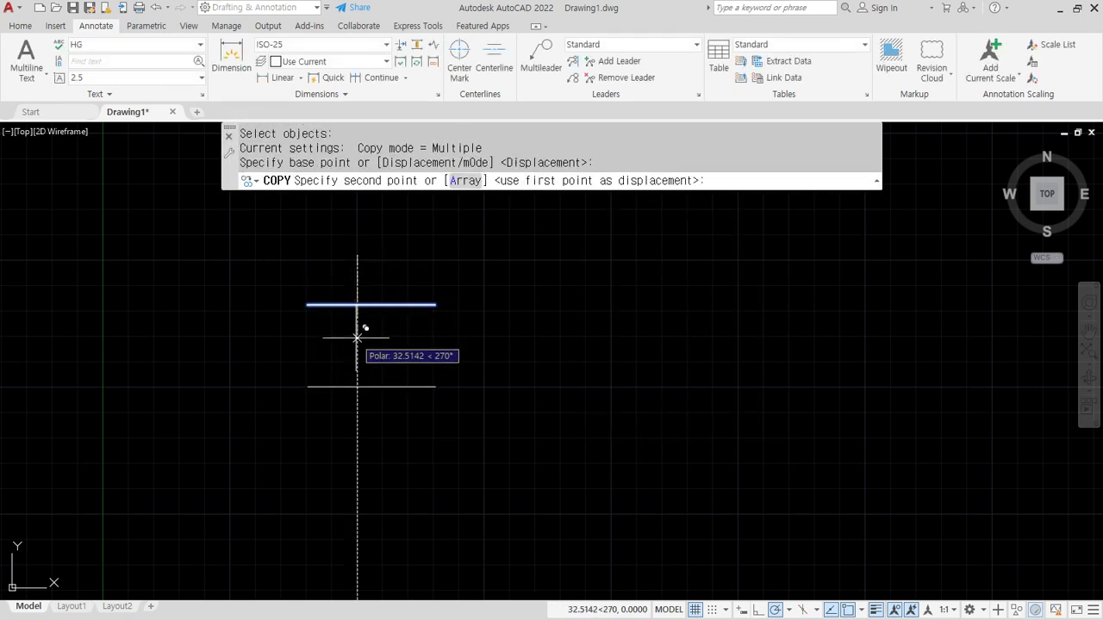
click(358, 343)
key(Return)
Start single-line text with Align justification, its baseline running from the left to the right endpoint of the upper line
scroll(346, 333, up, 2)
scroll(347, 333, up, 2)
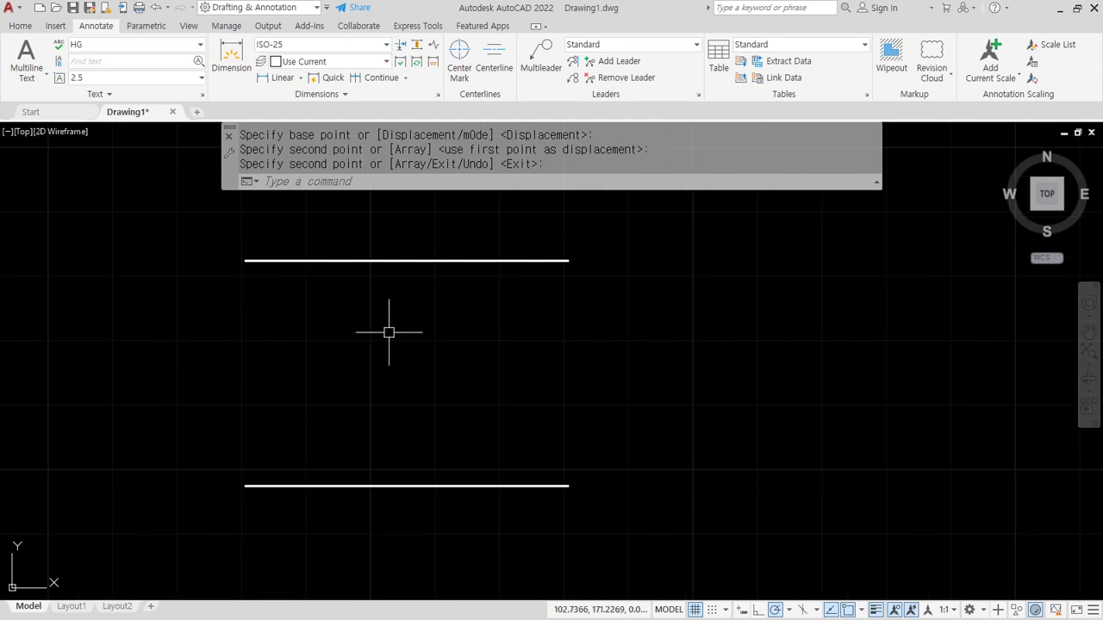
middle_drag(367, 473, 386, 494)
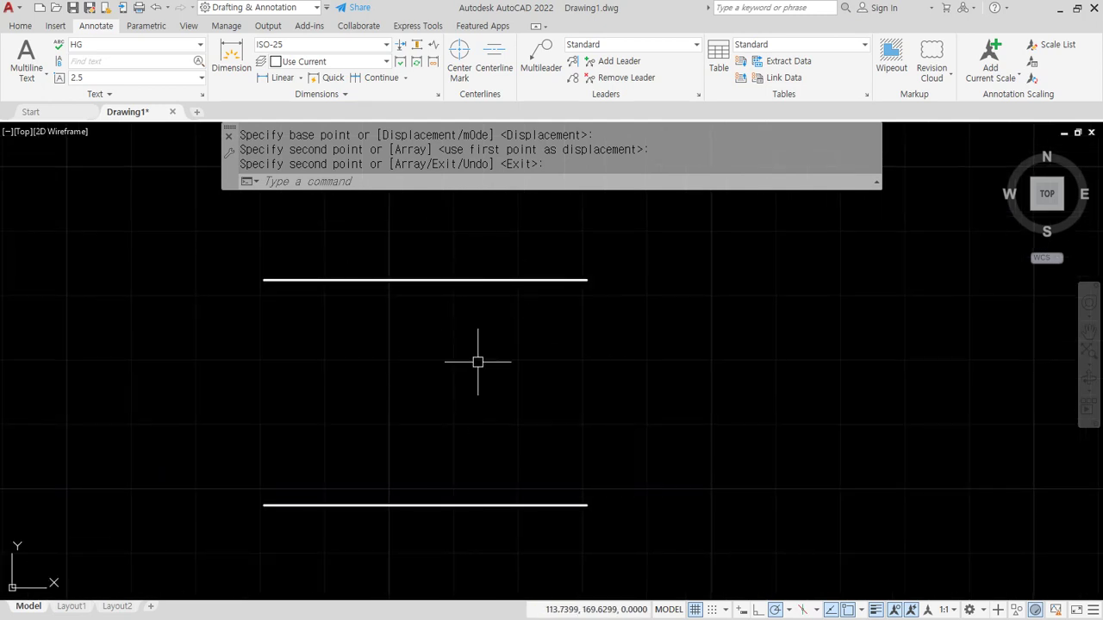
text(dt)
key(Return)
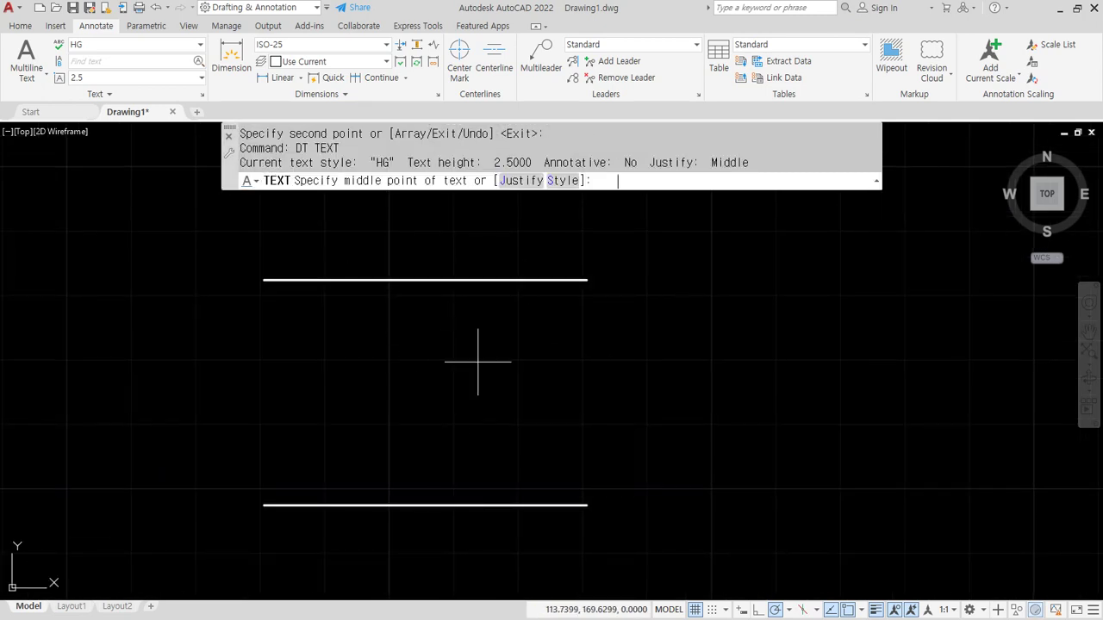
click(517, 181)
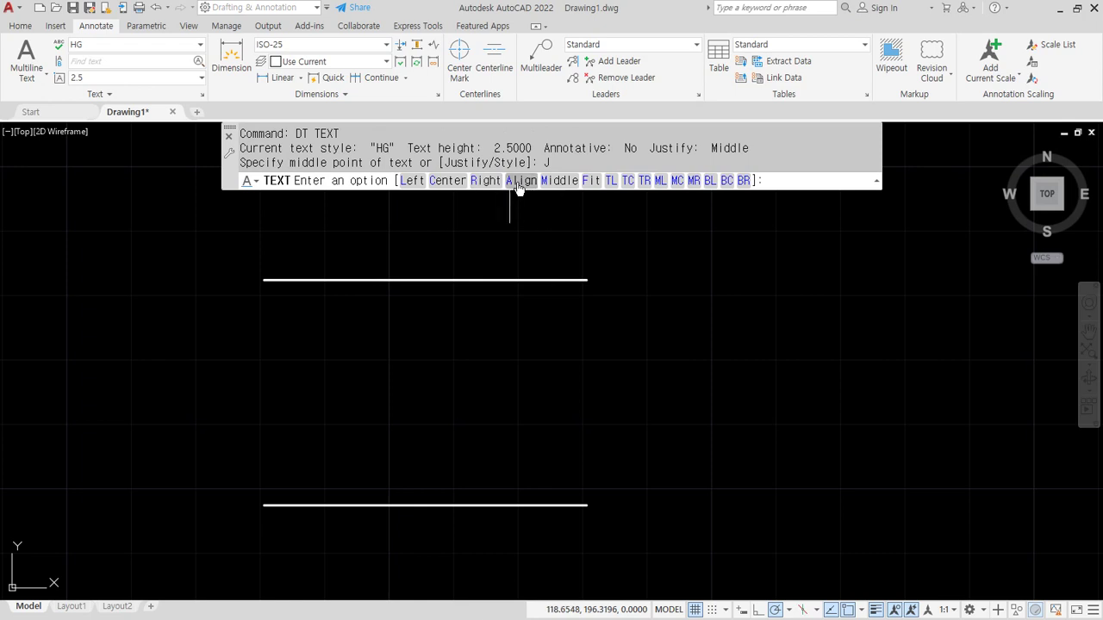
click(517, 181)
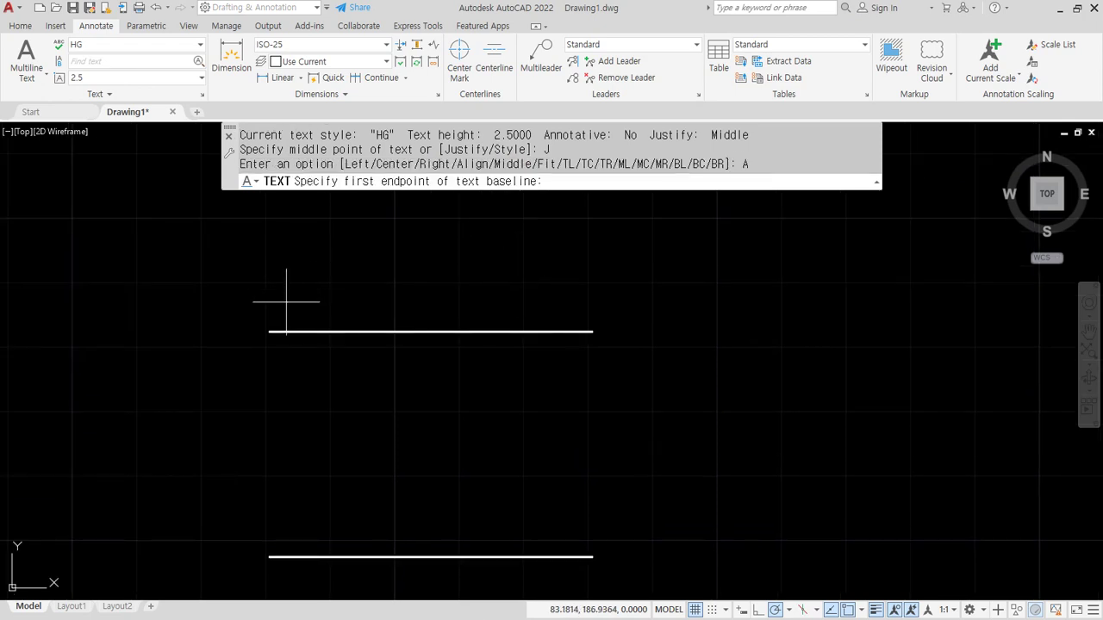
mouse_move(268, 312)
mouse_down()
mouse_move(270, 352)
mouse_move(600, 331)
mouse_move(591, 352)
mouse_up()
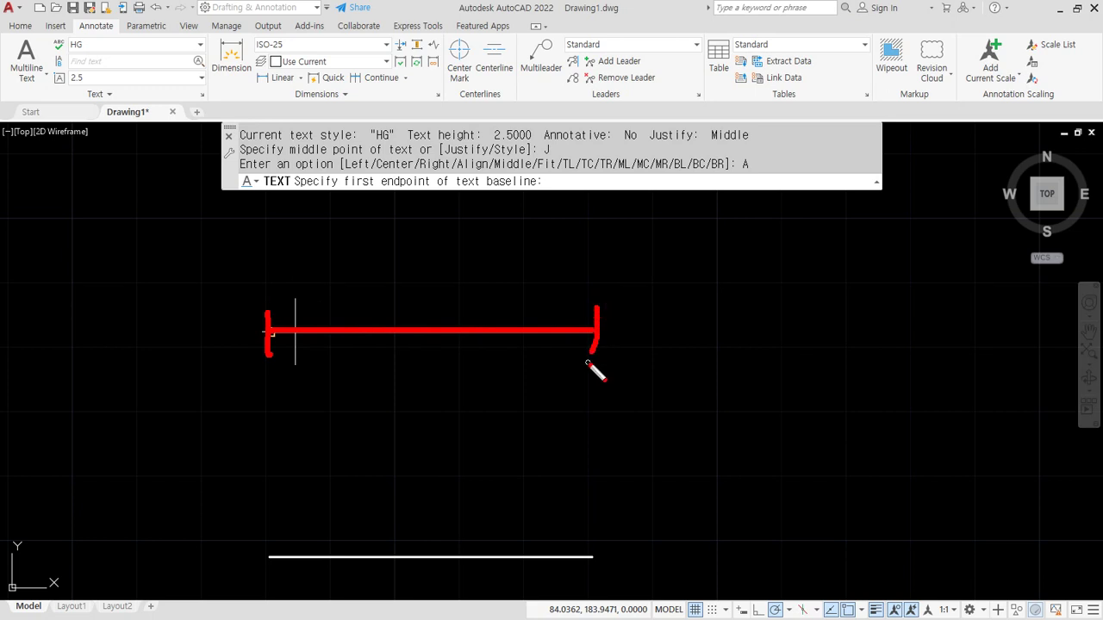
click(269, 331)
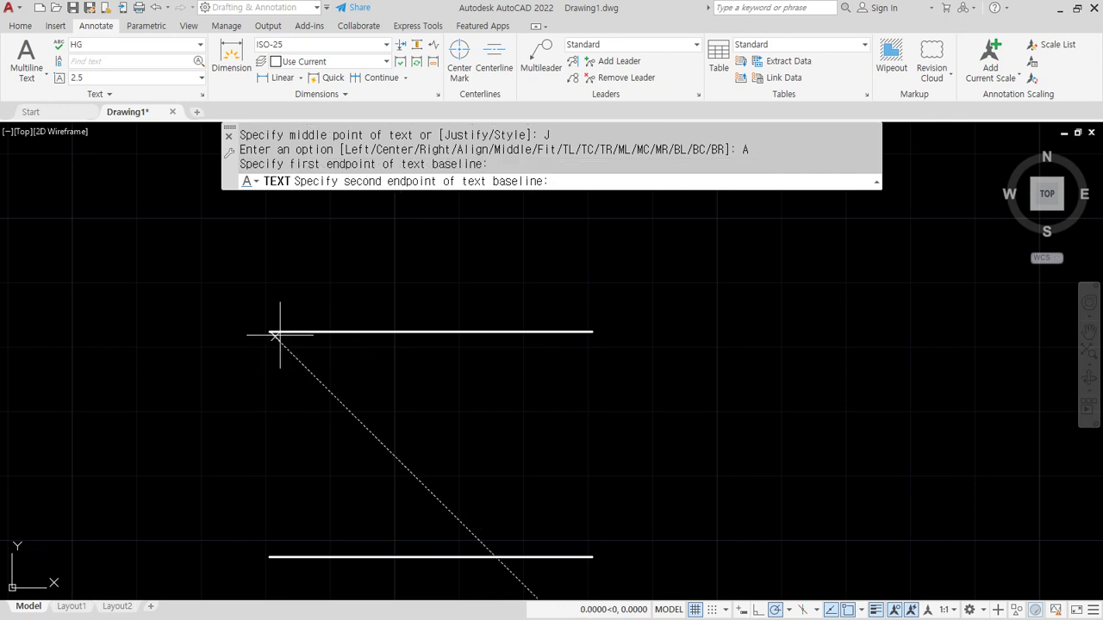
click(592, 332)
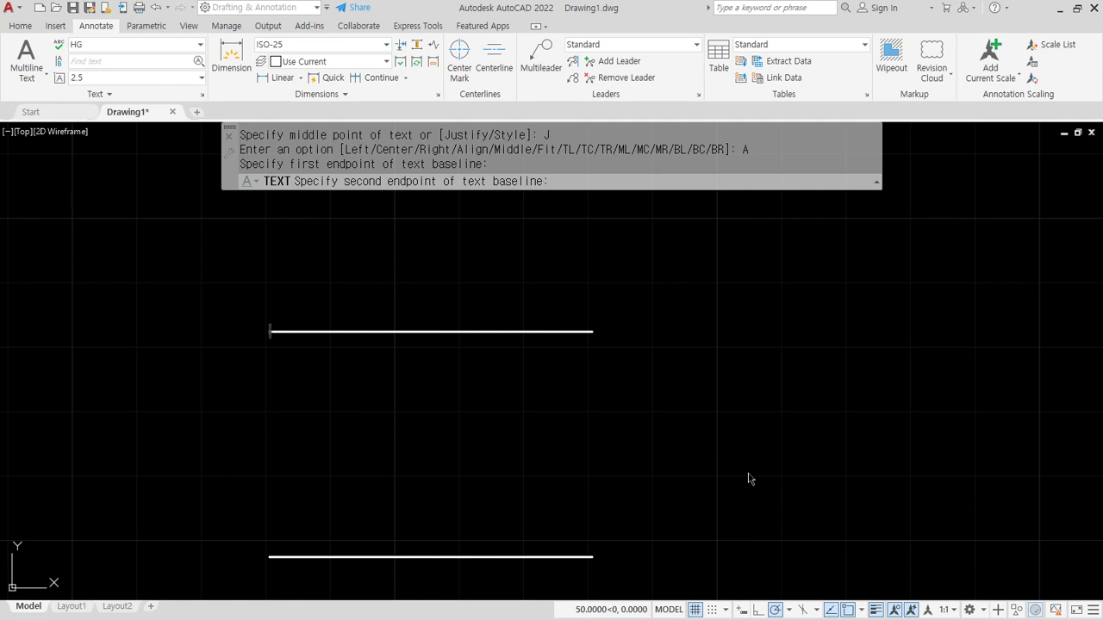
Enter "abcdefghijklmnopqrstuvwxyz" as the aligned text on the upper line and finish it
text(a)
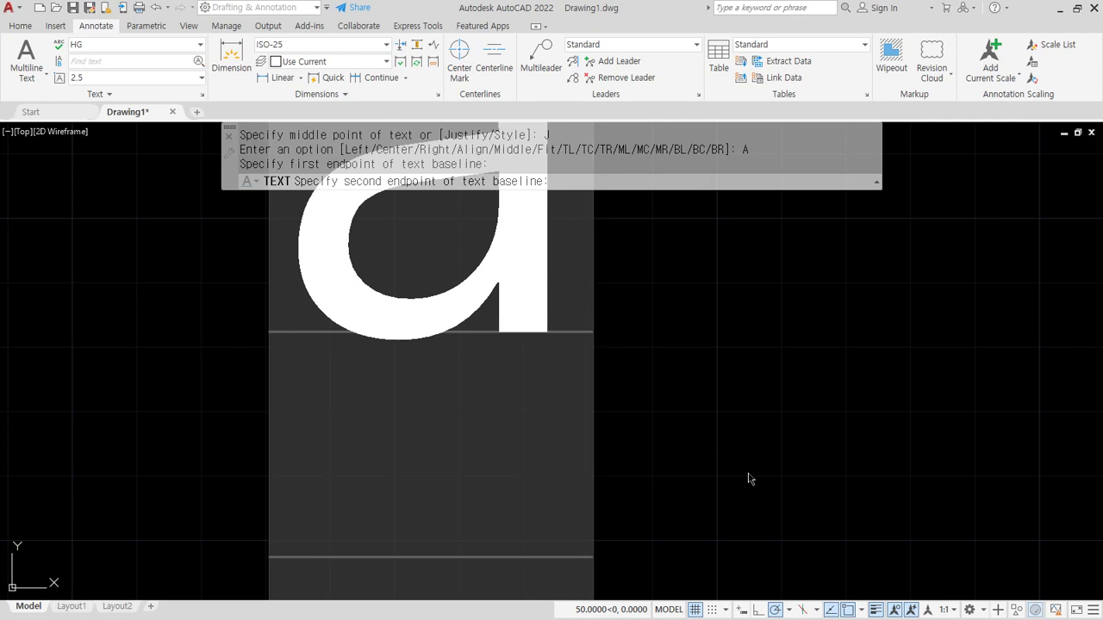
text(bcdefgh)
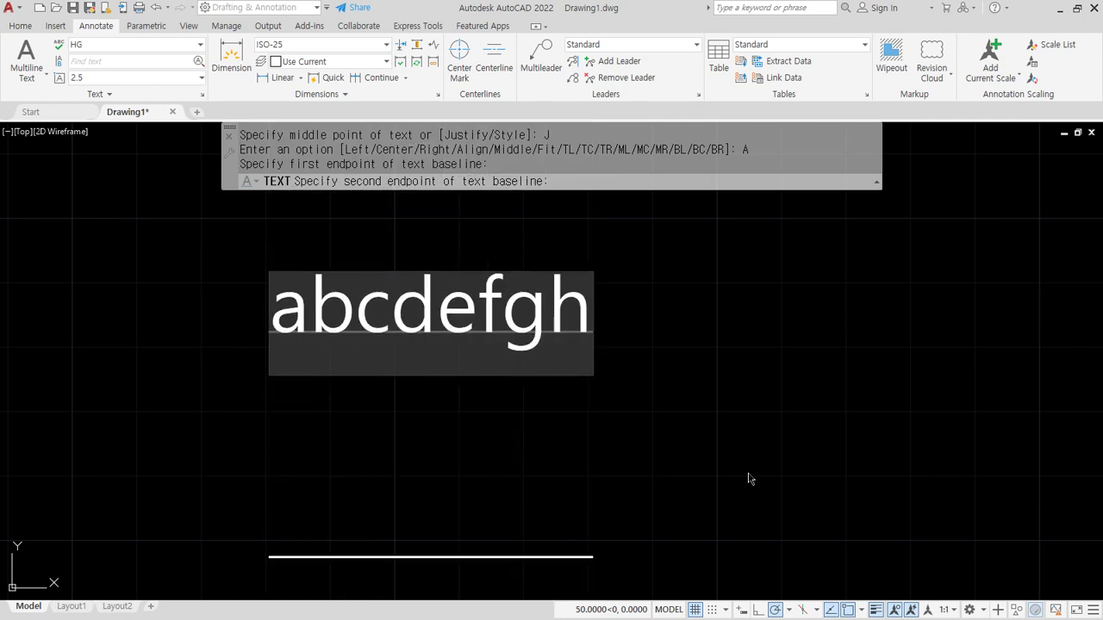
text(ijklmno)
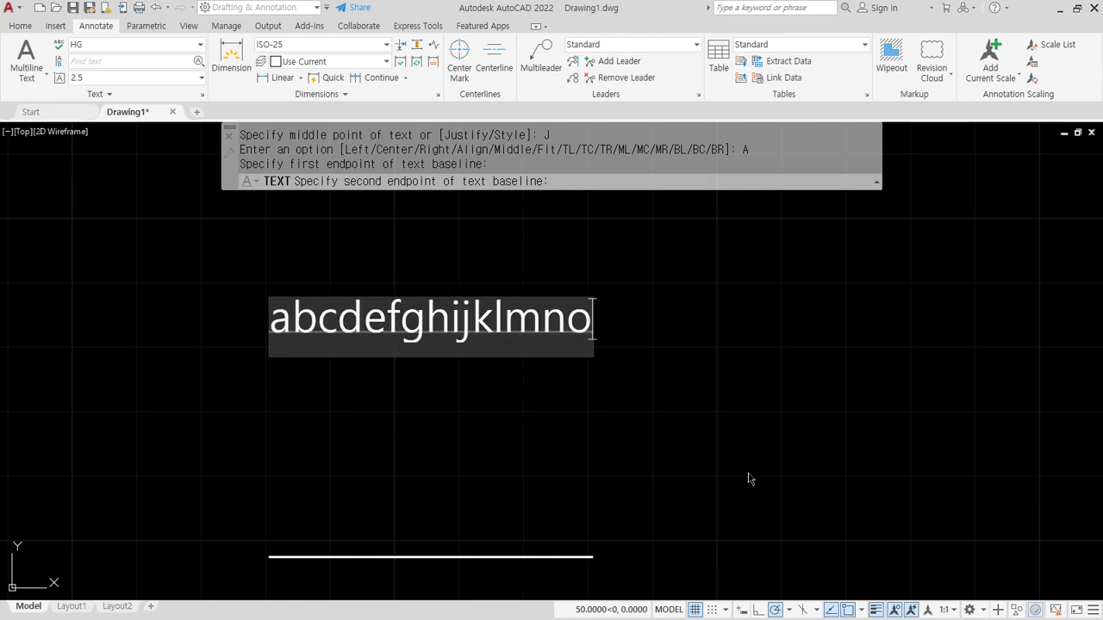
text(pqrst)
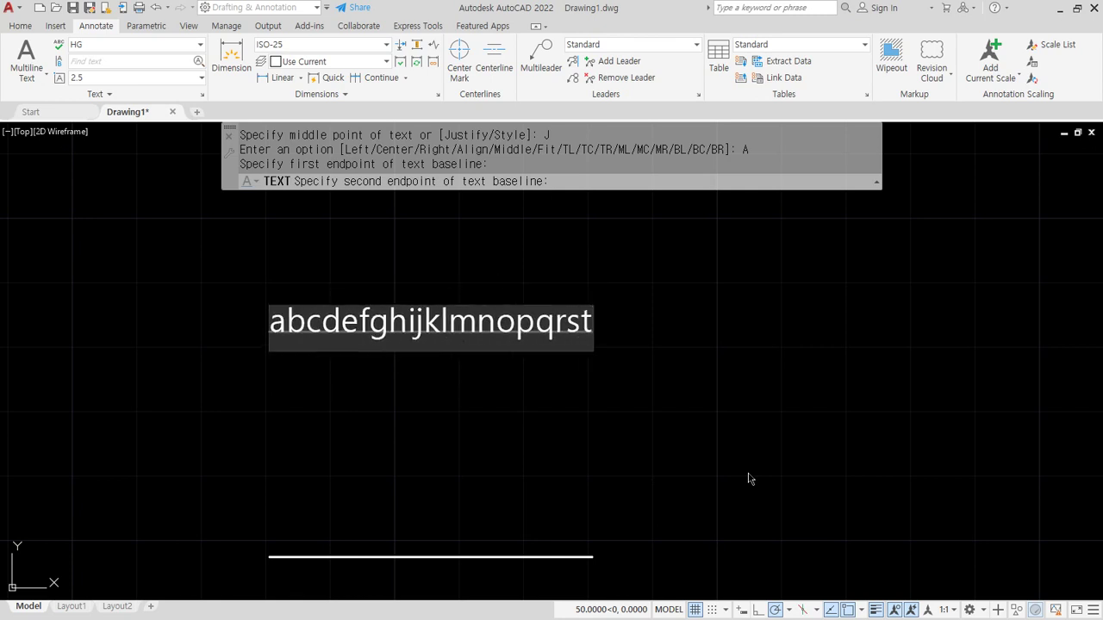
text(uvwxyz)
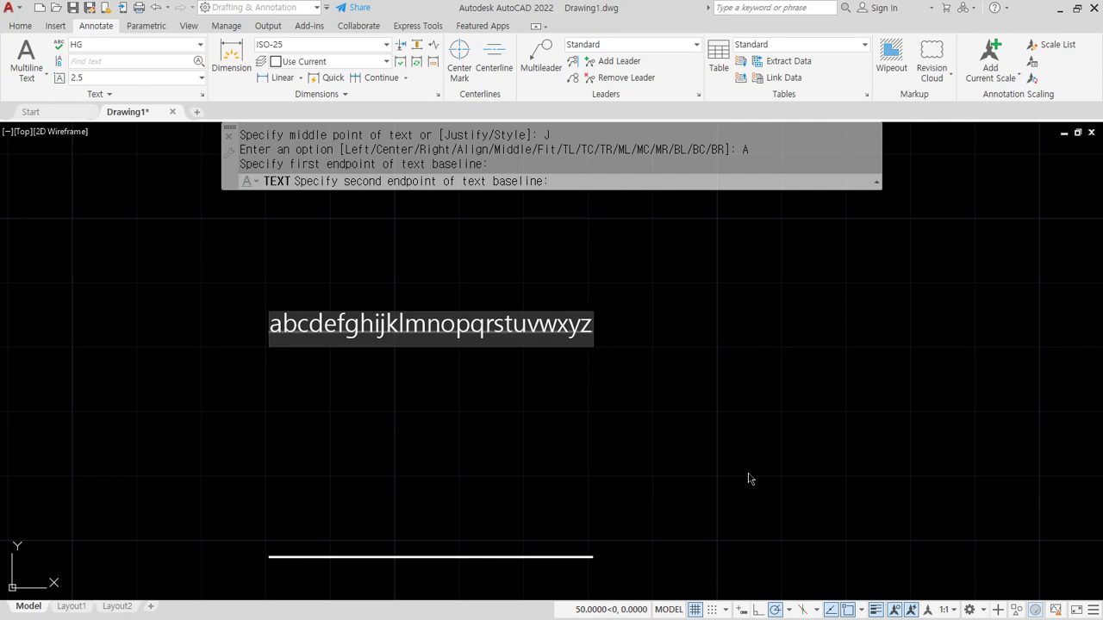
key(Return)
key(Return)
Start single-line text with Fit justification between the lower line's left and right endpoints, accepting a height of 2.5
key(Return)
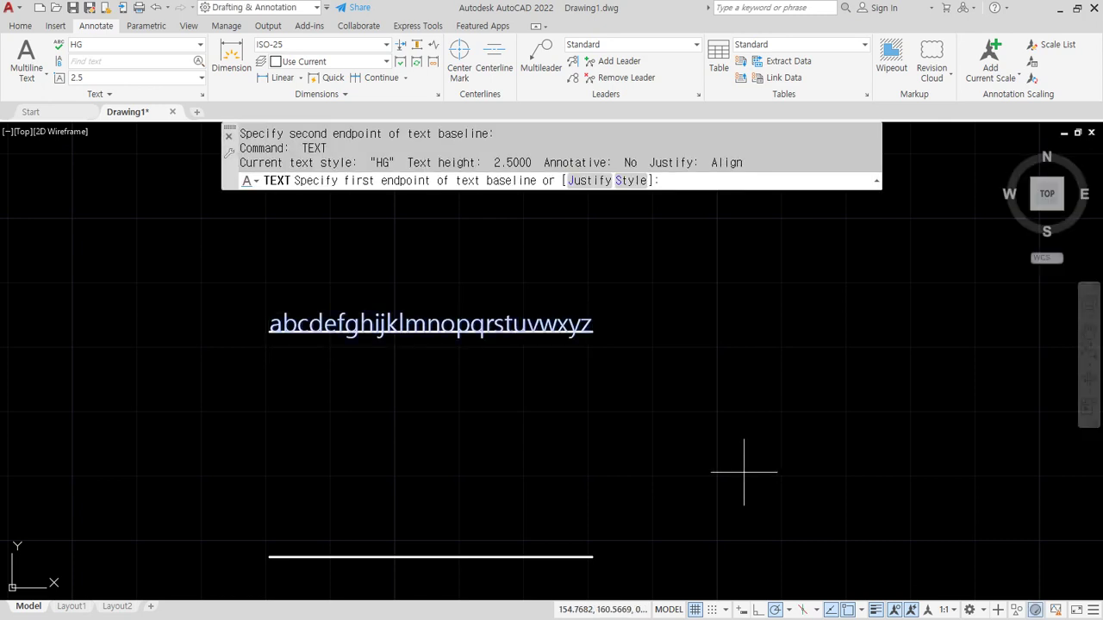
middle_drag(410, 421, 404, 361)
click(590, 180)
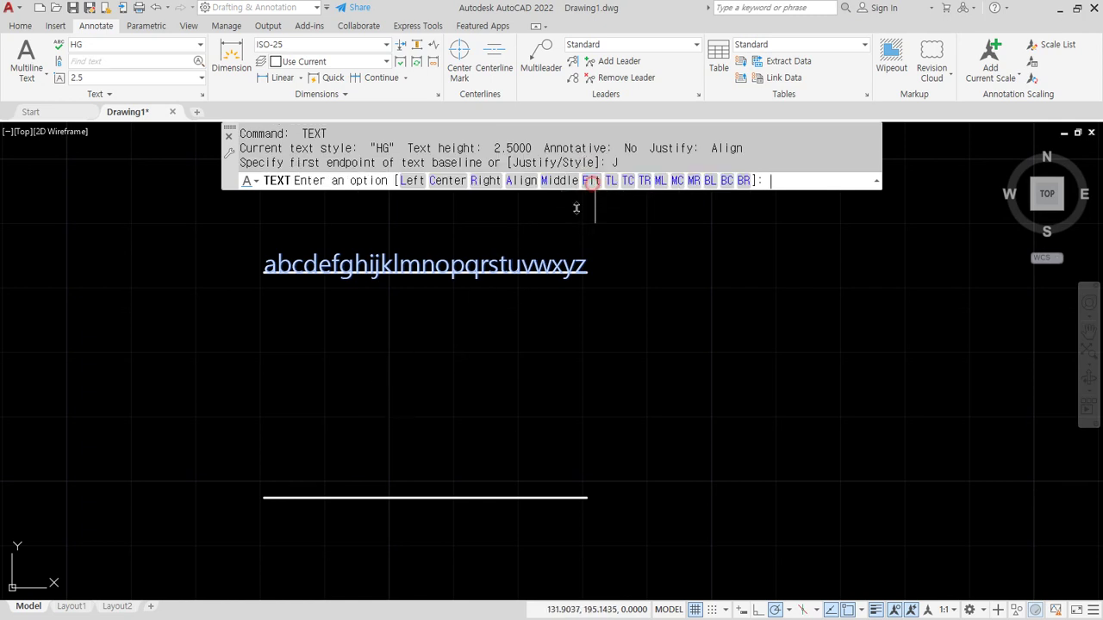
click(593, 181)
click(264, 497)
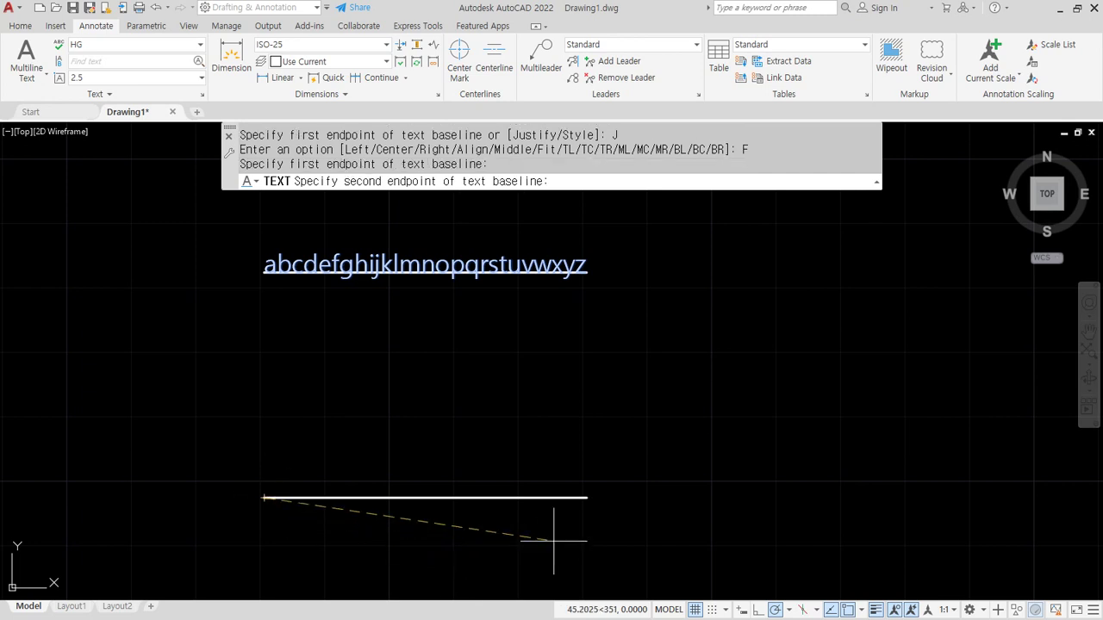
click(587, 497)
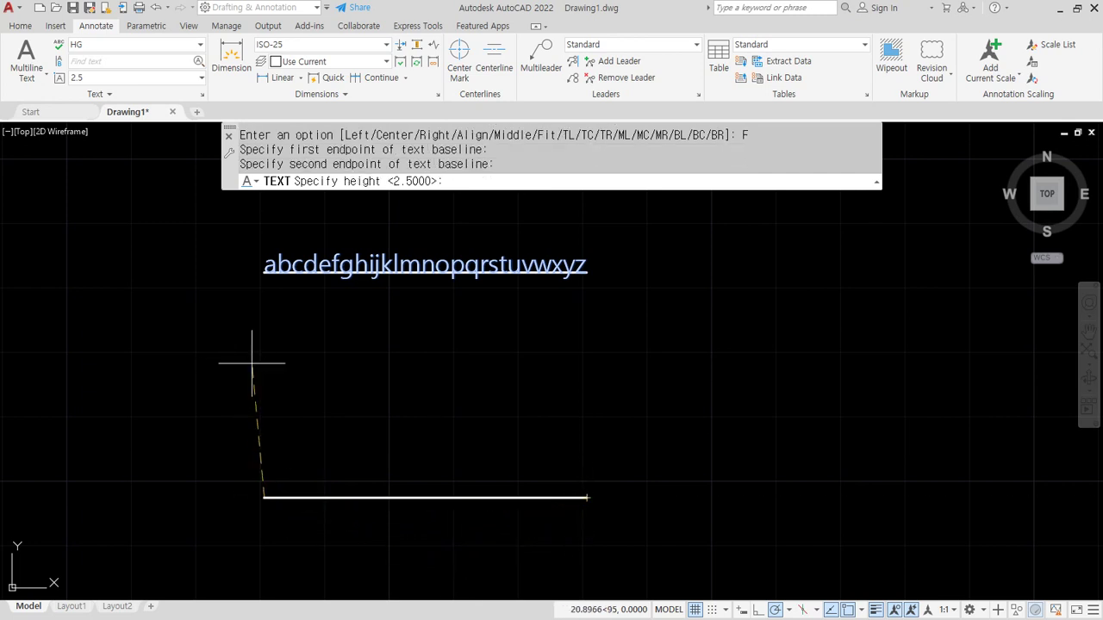
mouse_move(492, 199)
mouse_down()
mouse_move(482, 201)
mouse_move(529, 209)
mouse_move(509, 217)
mouse_up()
key(Escape)
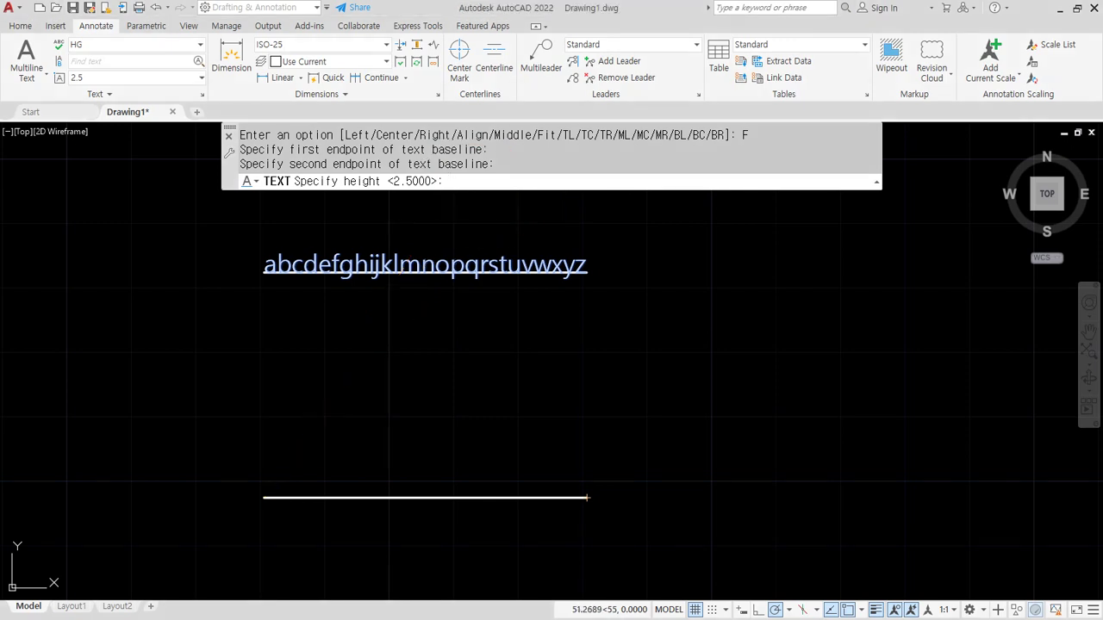
key(Return)
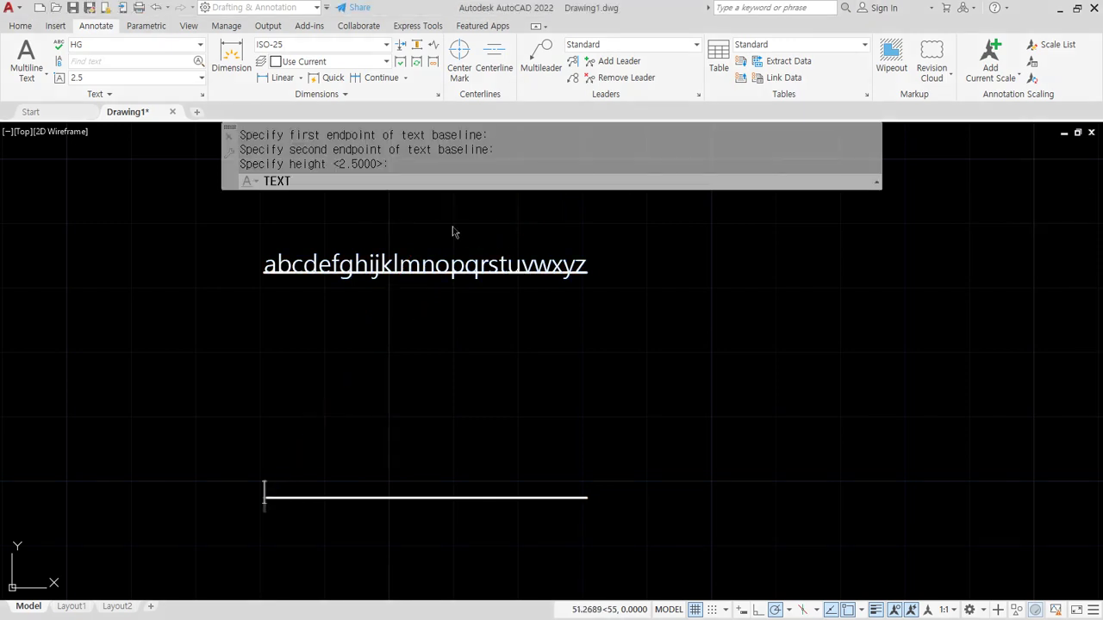
Enter "abcdefghijklmnopqrstuvwxyz" as the fitted text on the lower line and finish it
text(a)
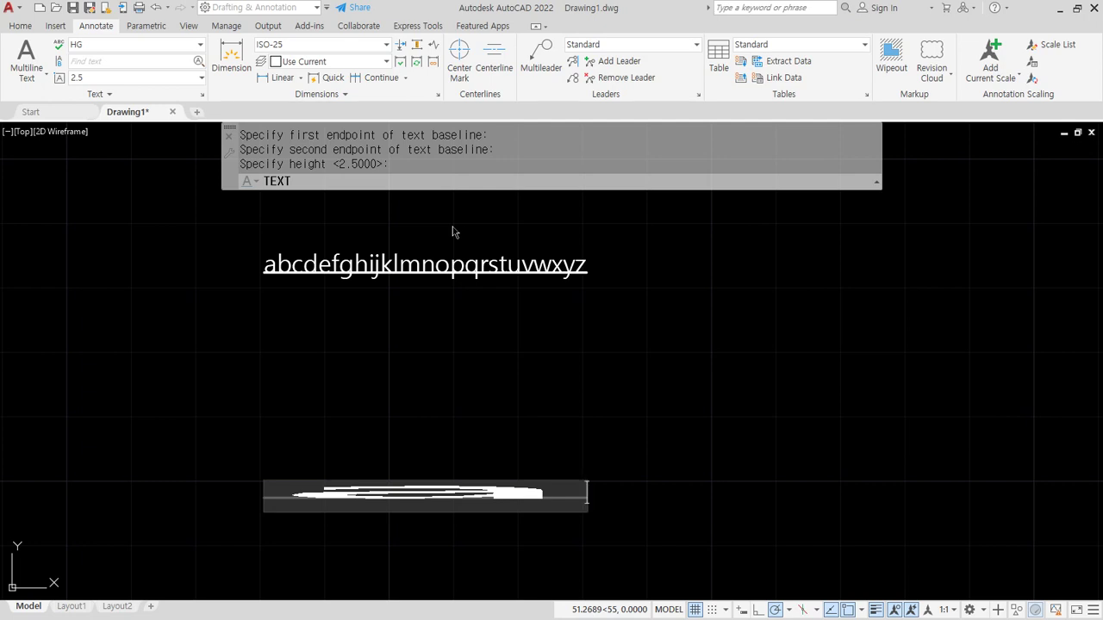
text(bcdefg)
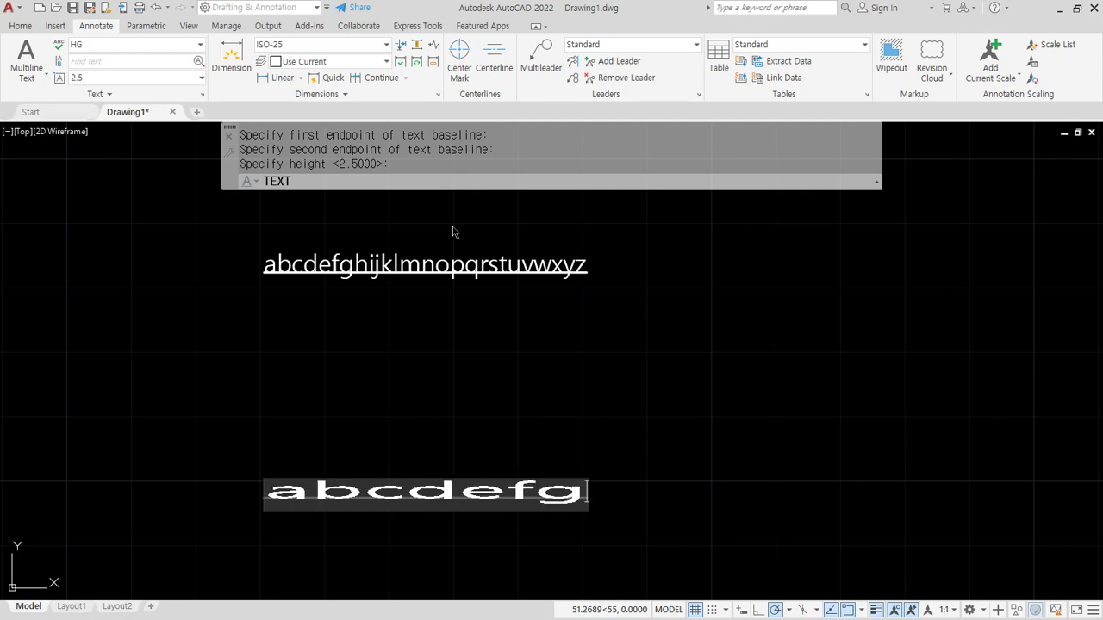
text(hijklmno)
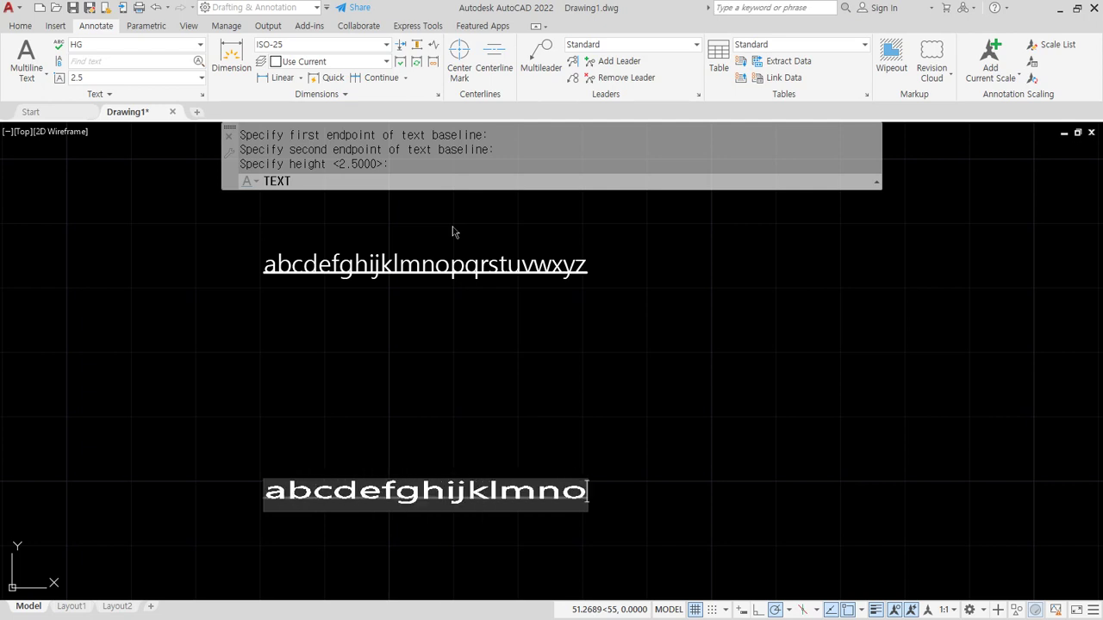
text(pqrstu)
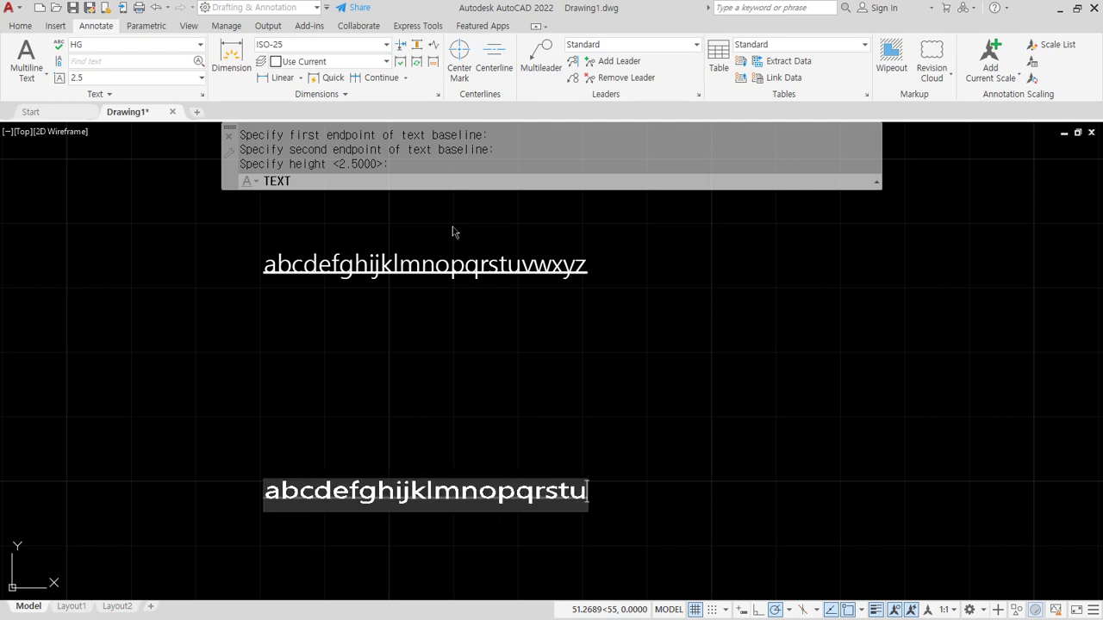
text(vwxyz)
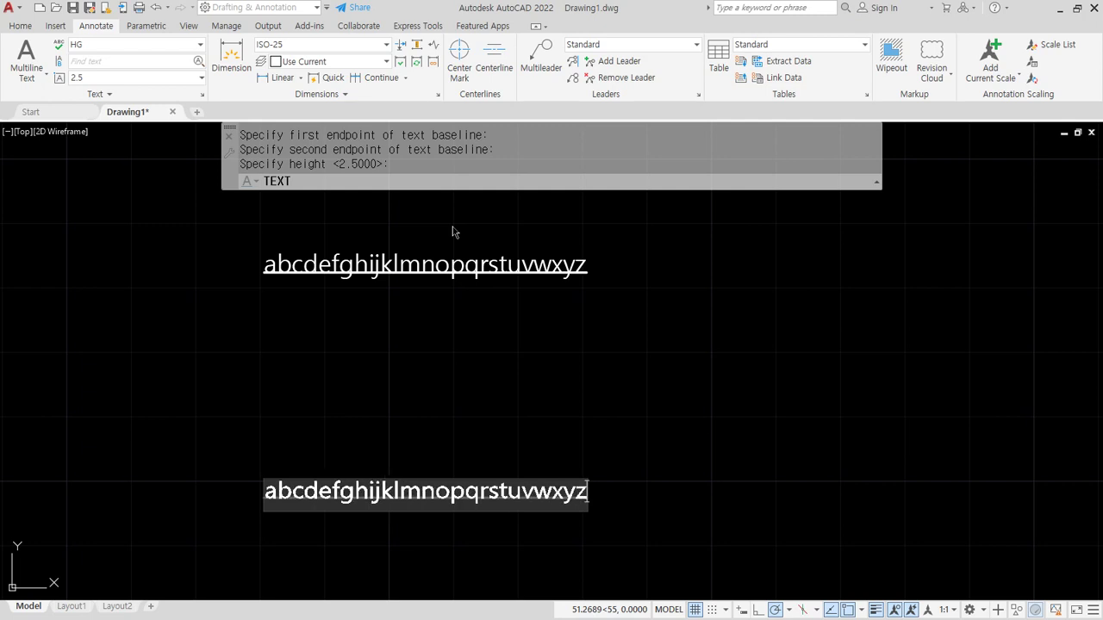
key(Return)
key(Return)
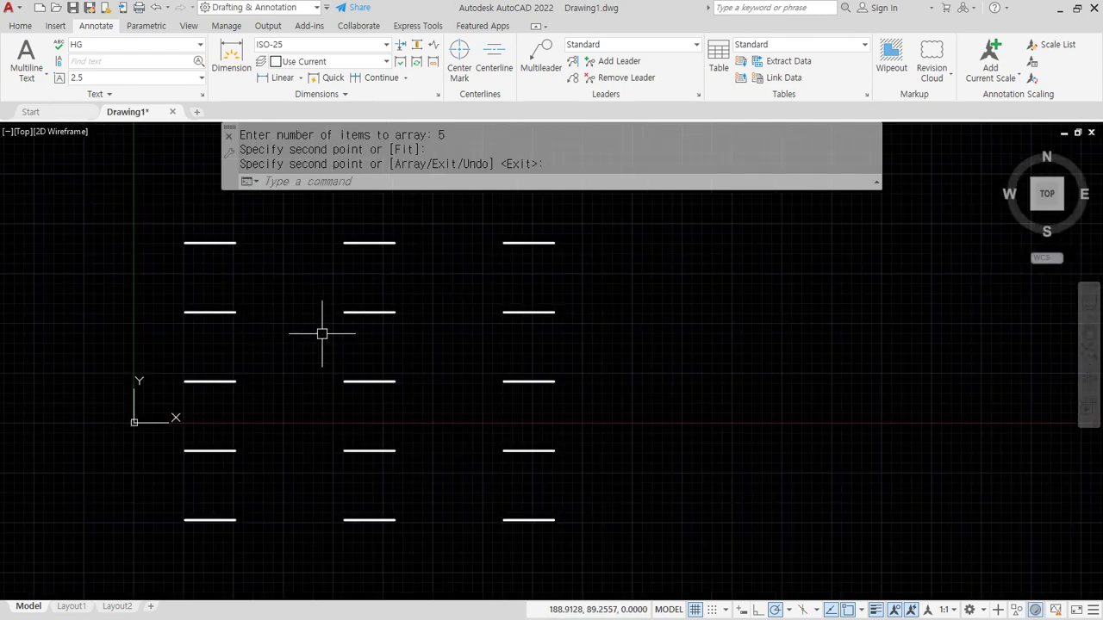
Start single-line text with TL justification at the left endpoint of the top row's first line, accepting height 2.5 and rotation 0
middle_drag(319, 328, 346, 367)
text(dt)
key(Return)
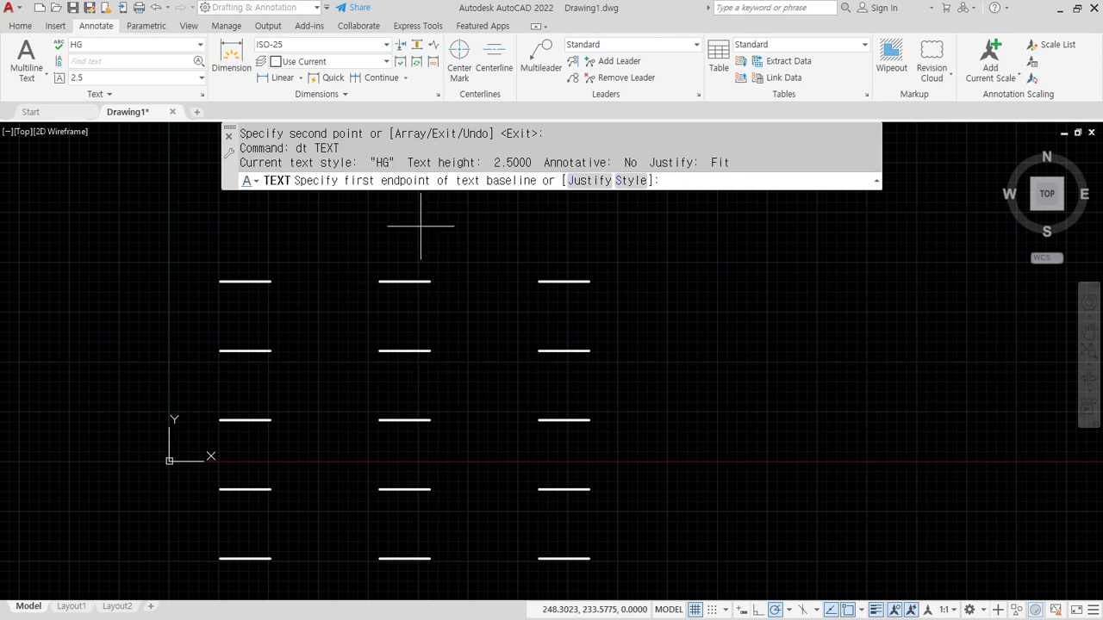
click(590, 179)
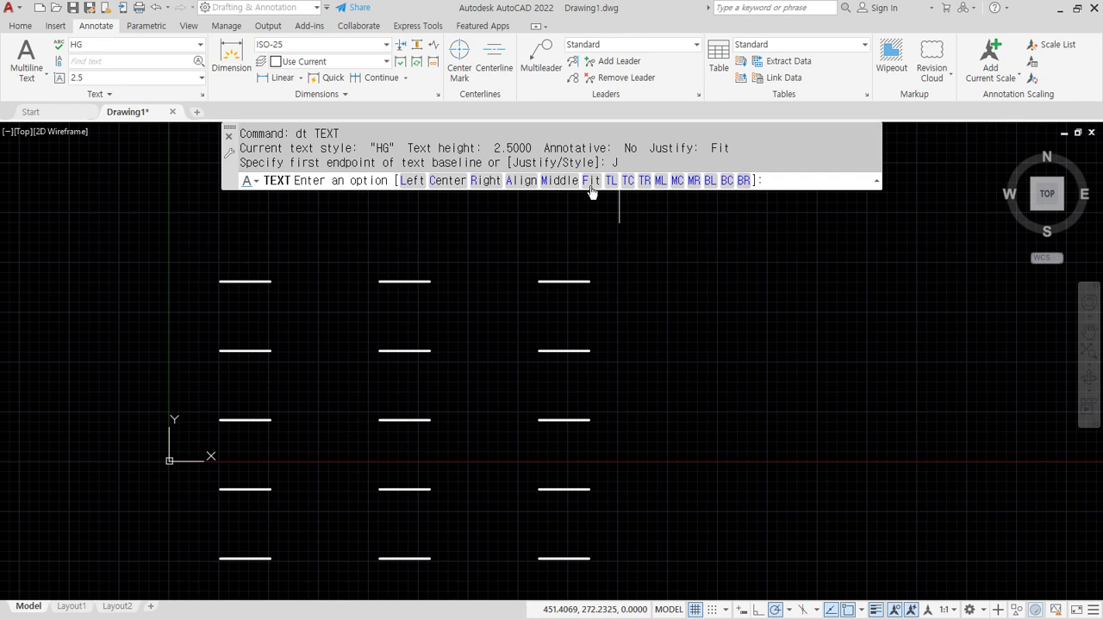
text(TL)
key(Return)
scroll(226, 247, up, 10)
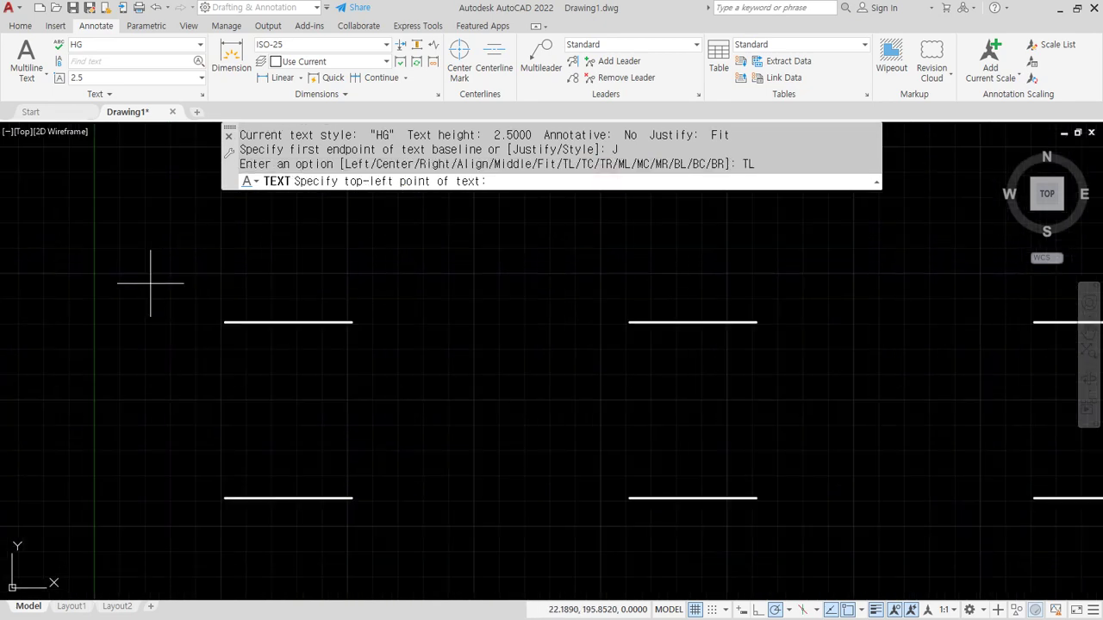
click(252, 319)
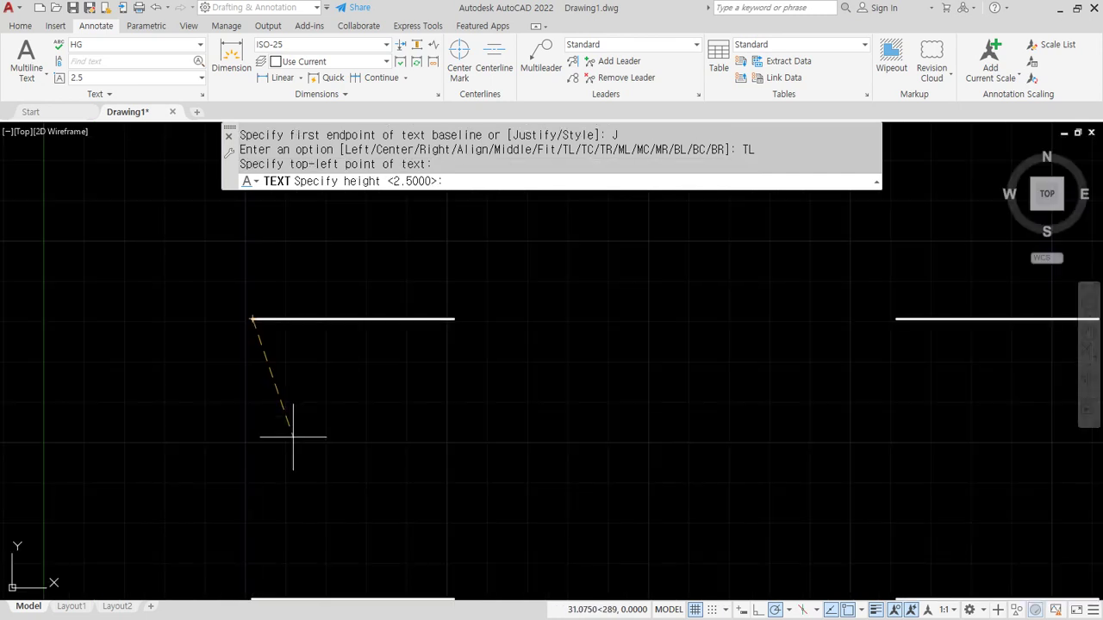
key(Return)
key(Return)
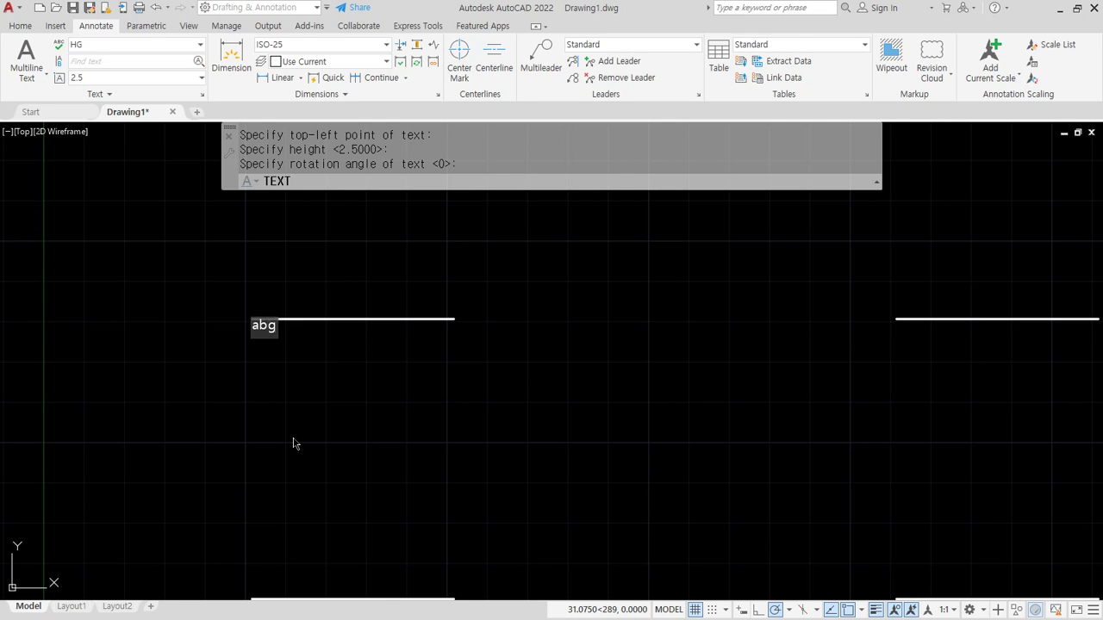
Enter "abgh" as the top-left justified text and finish it
key(Return)
key(Return)
scroll(296, 433, up, 6)
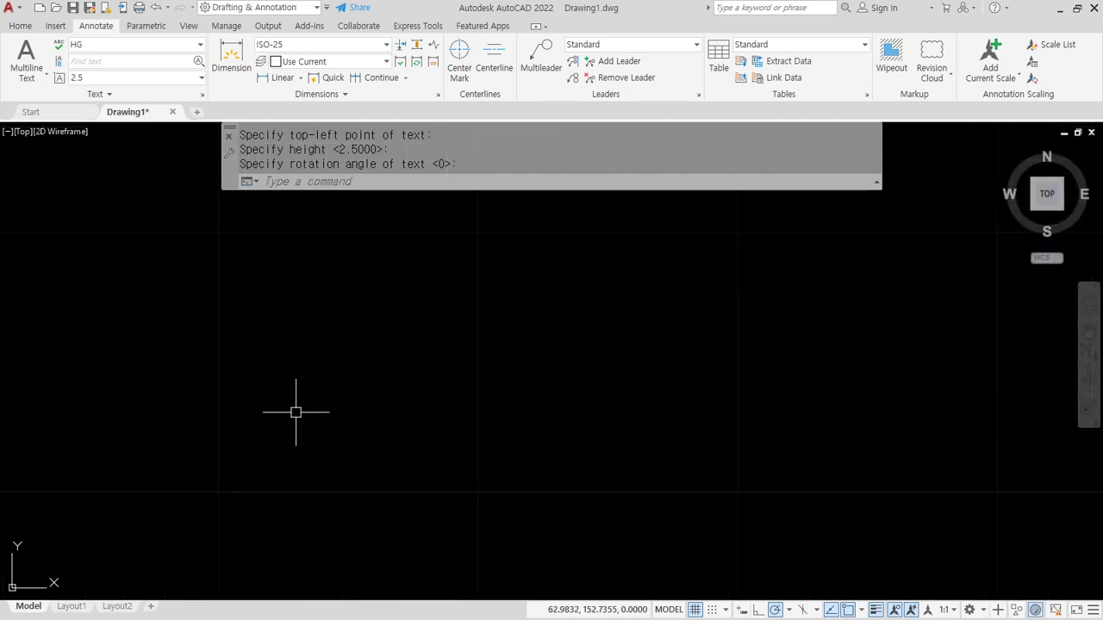
middle_drag(246, 305, 324, 503)
middle_drag(221, 336, 313, 572)
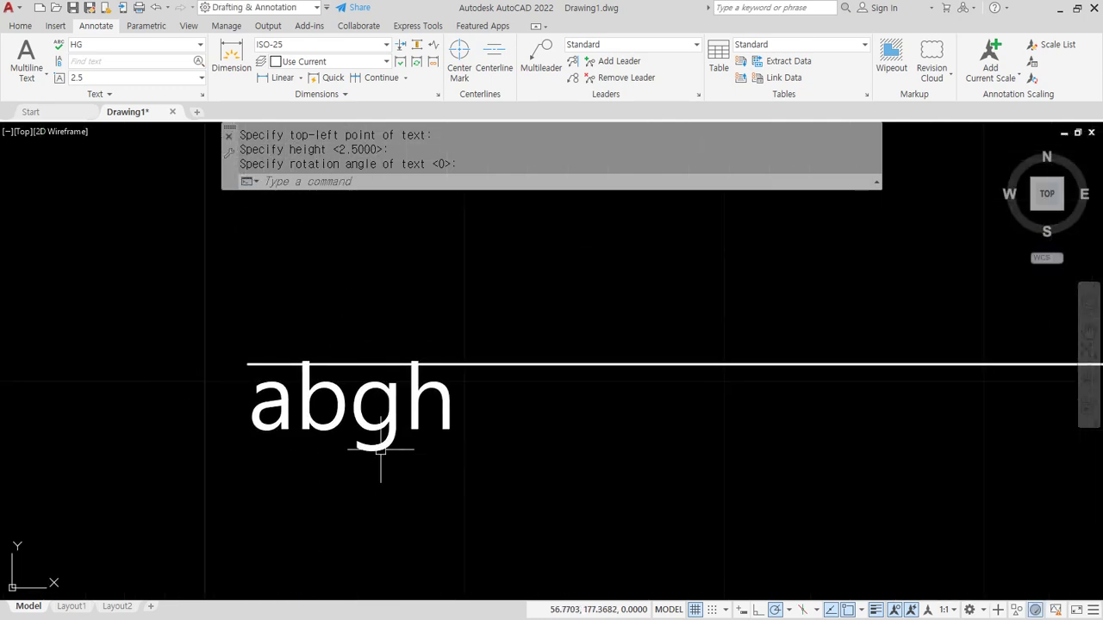
Place single-line text "abgh" with TC justification at the left endpoint of the top row's middle line, with height 5 and rotation 0
scroll(380, 449, down, 3)
middle_drag(755, 480, 539, 399)
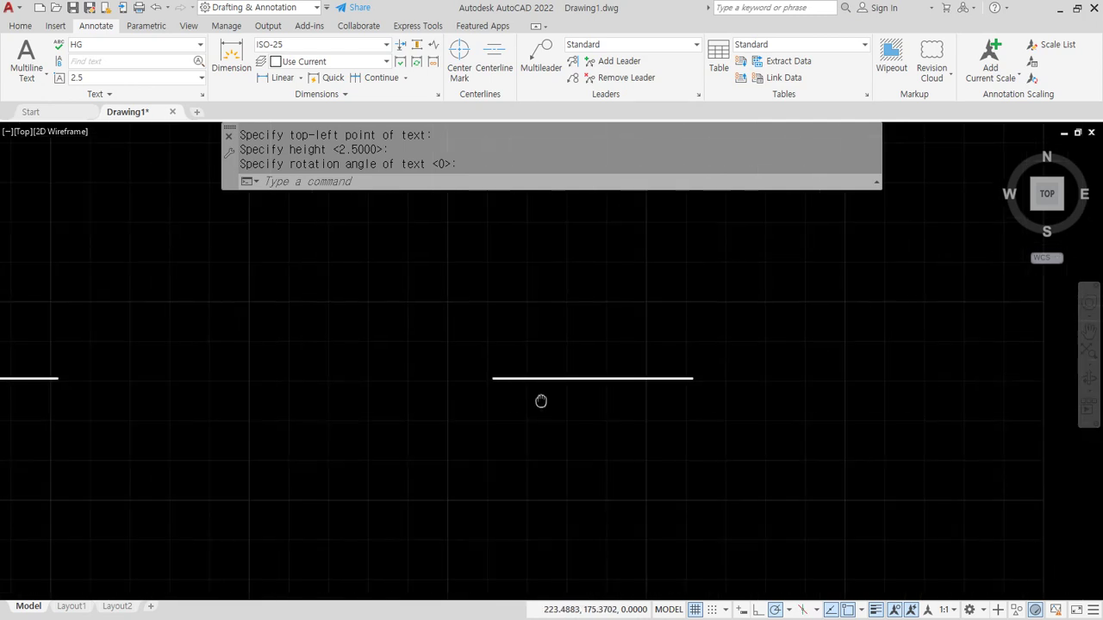
key(Return)
click(533, 181)
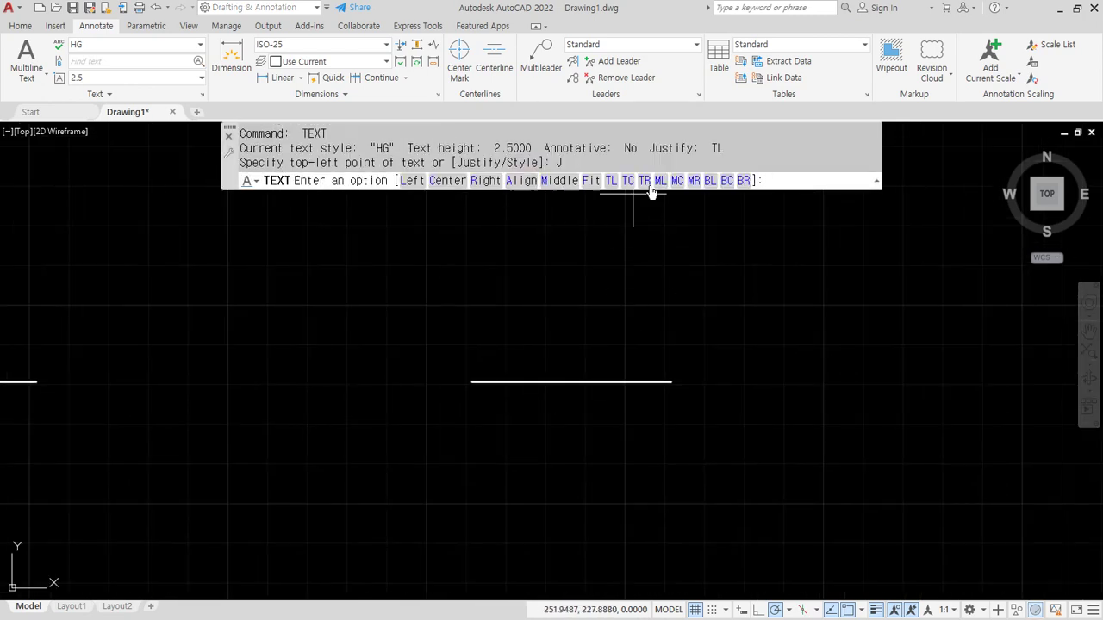
click(629, 181)
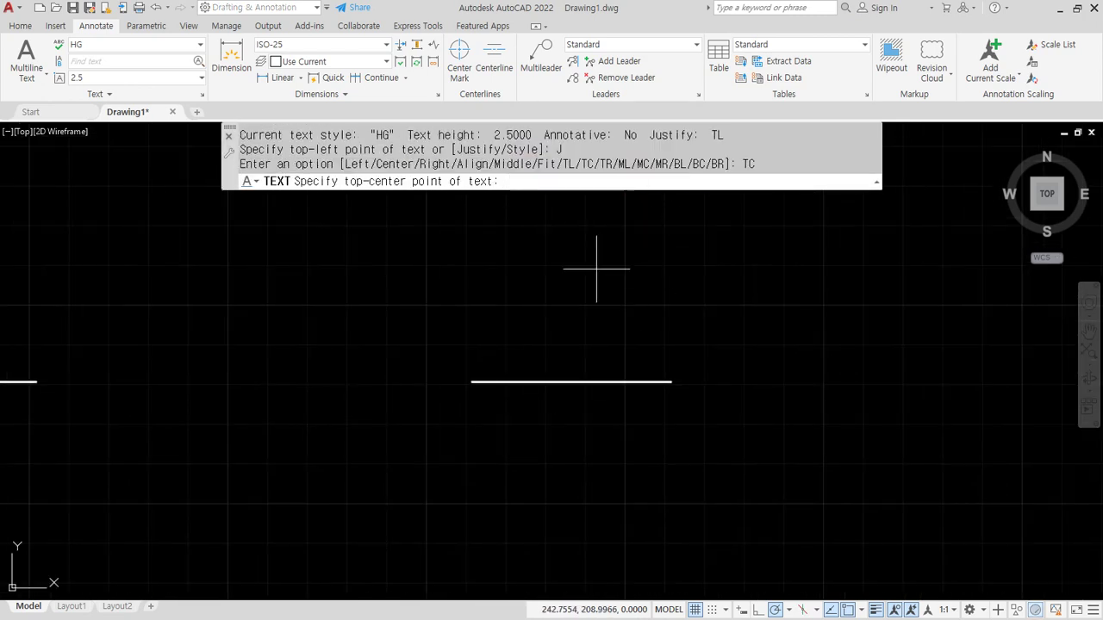
click(472, 381)
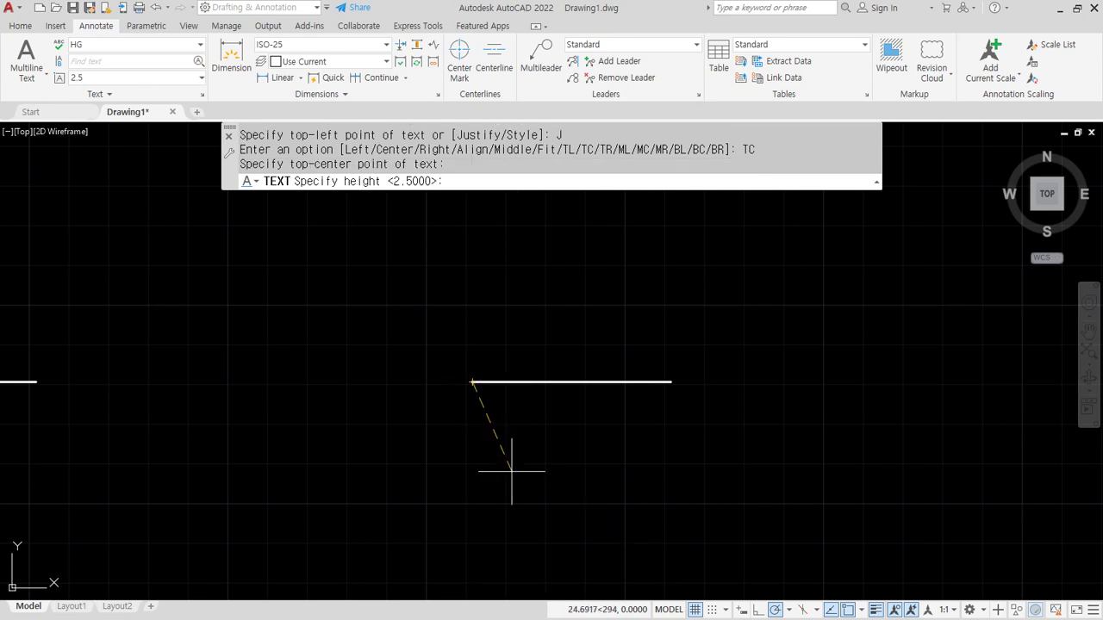
key(Return)
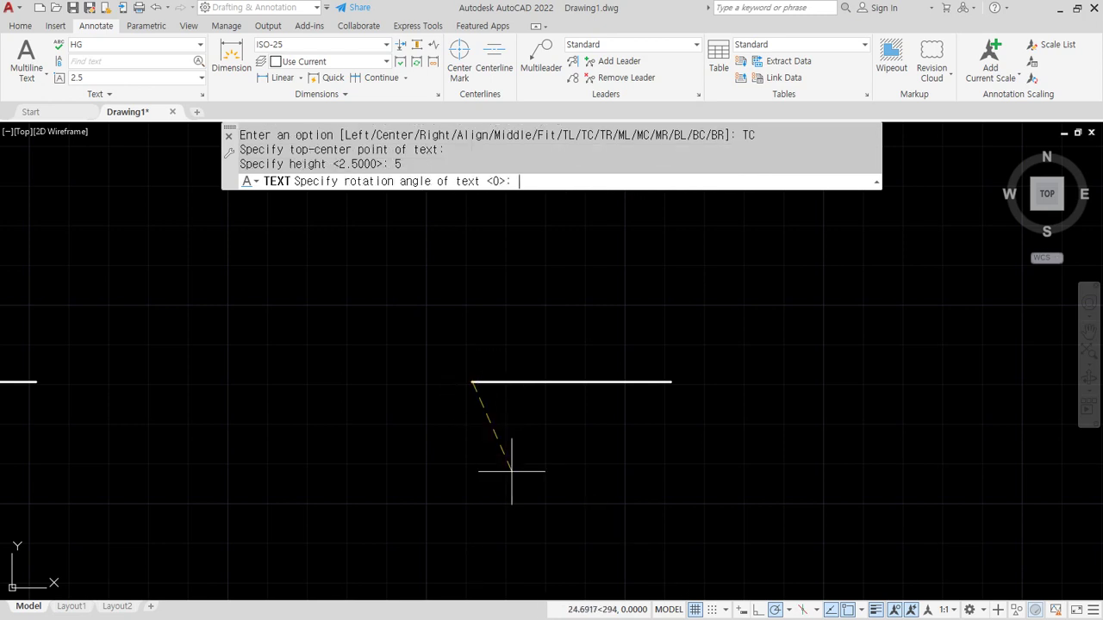
key(Return)
text(abgh)
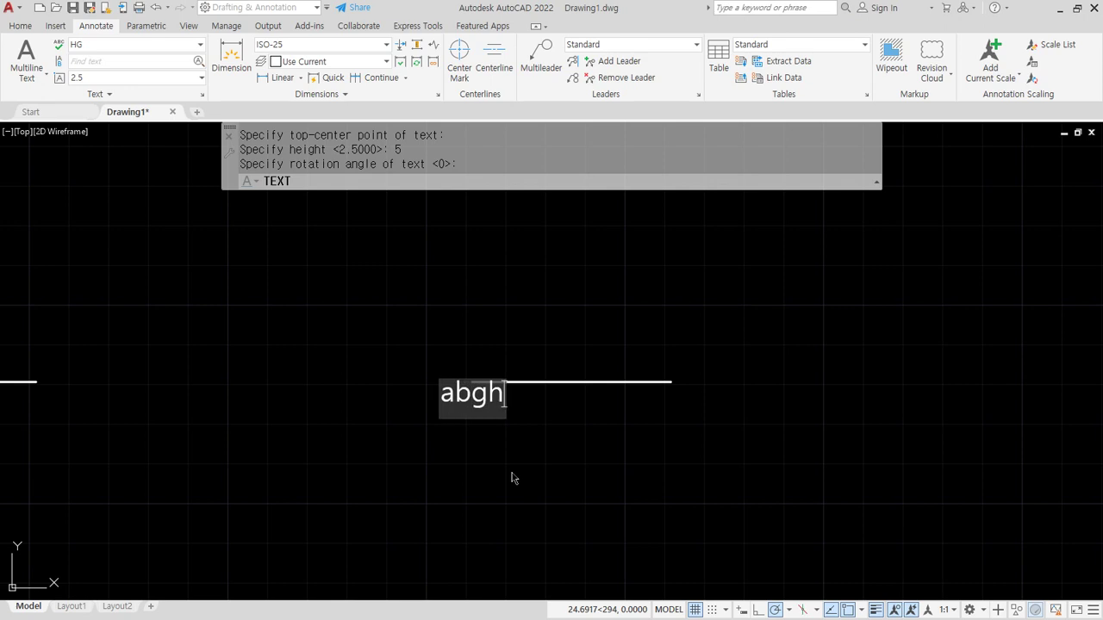
key(Escape)
scroll(517, 456, up, 3)
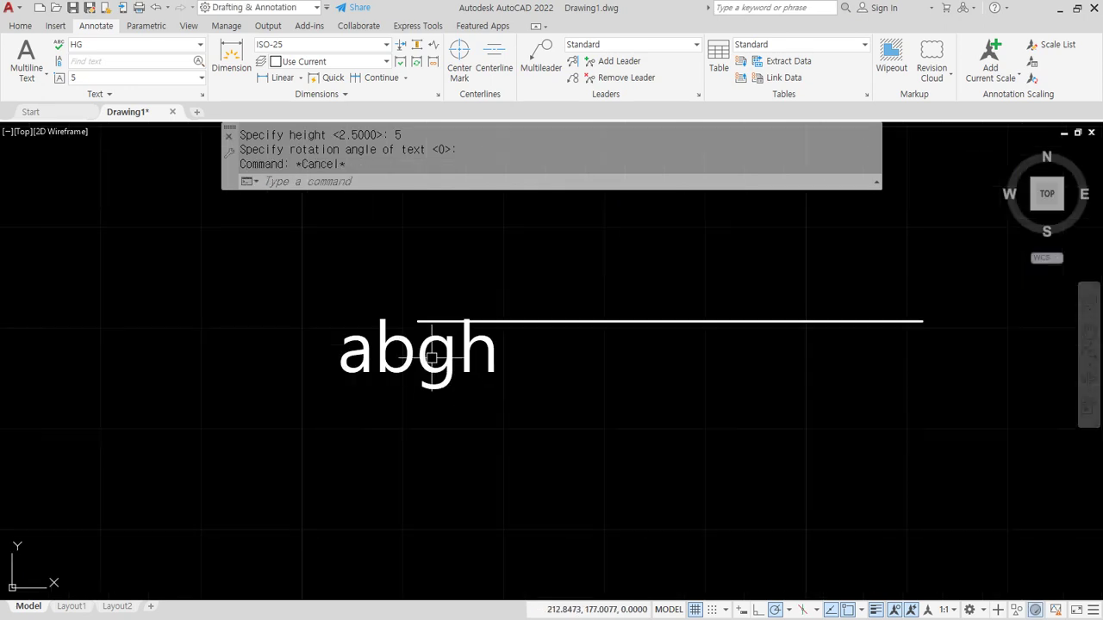
drag(343, 321, 504, 324)
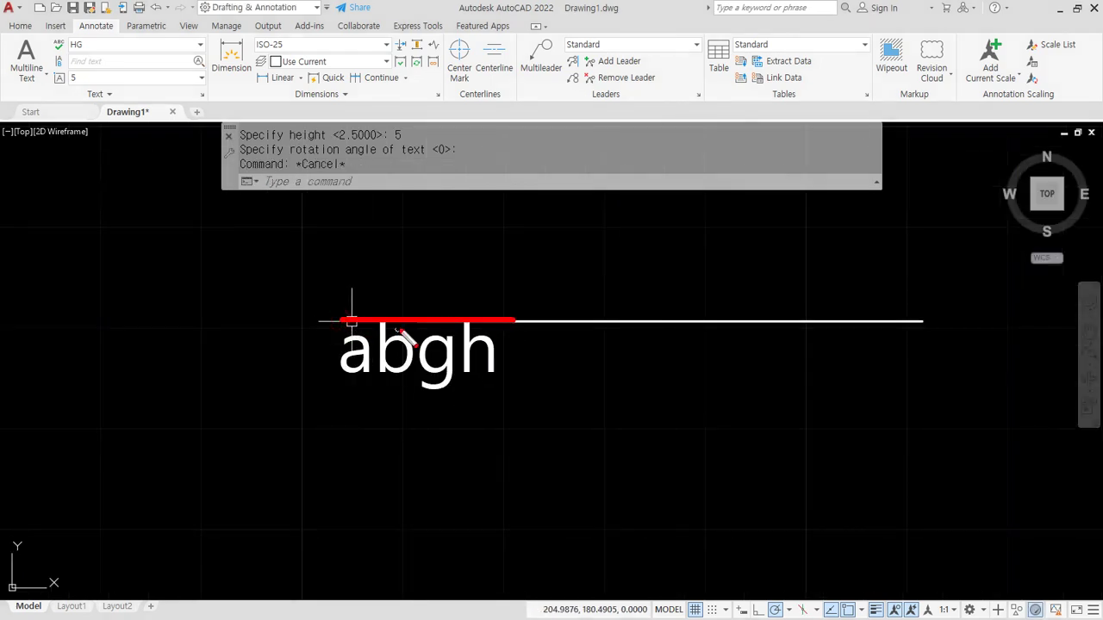
drag(414, 306, 414, 426)
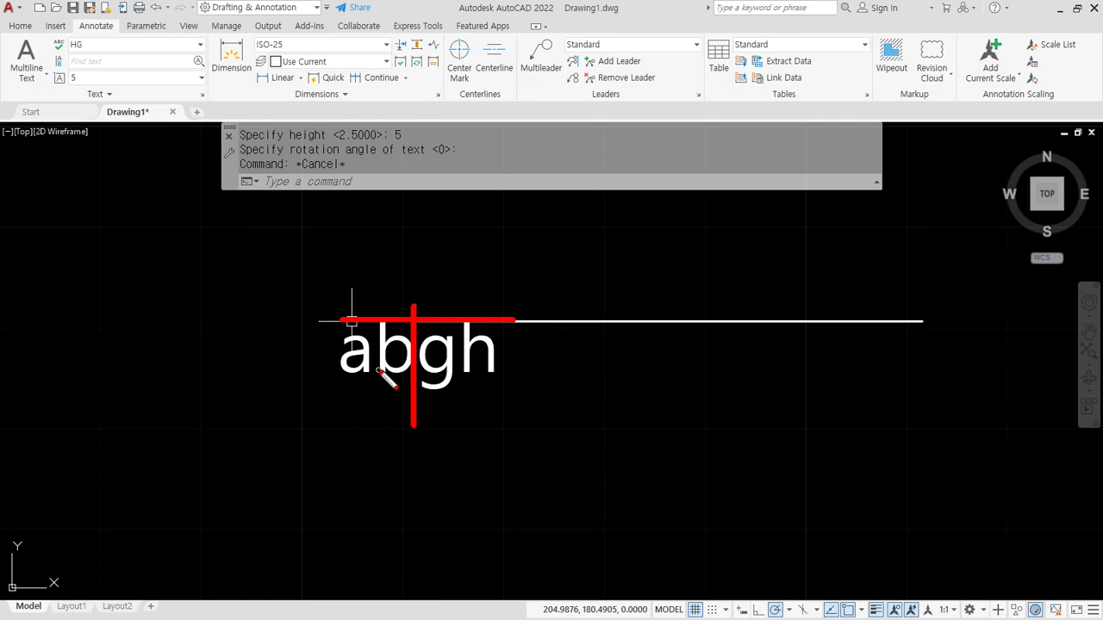
key(Escape)
Start single-line text with TR justification at the left endpoint of the top row's third line, accepting height 5 and rotation 0
scroll(418, 424, down, 4)
middle_drag(844, 401, 488, 349)
scroll(448, 352, up, 4)
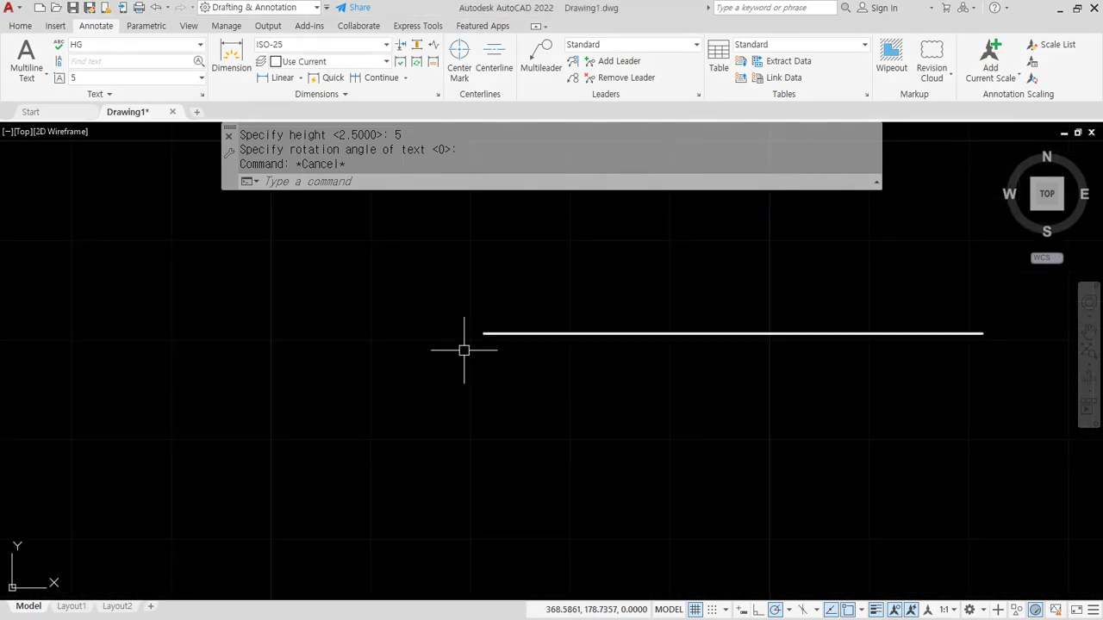
key(space)
click(543, 182)
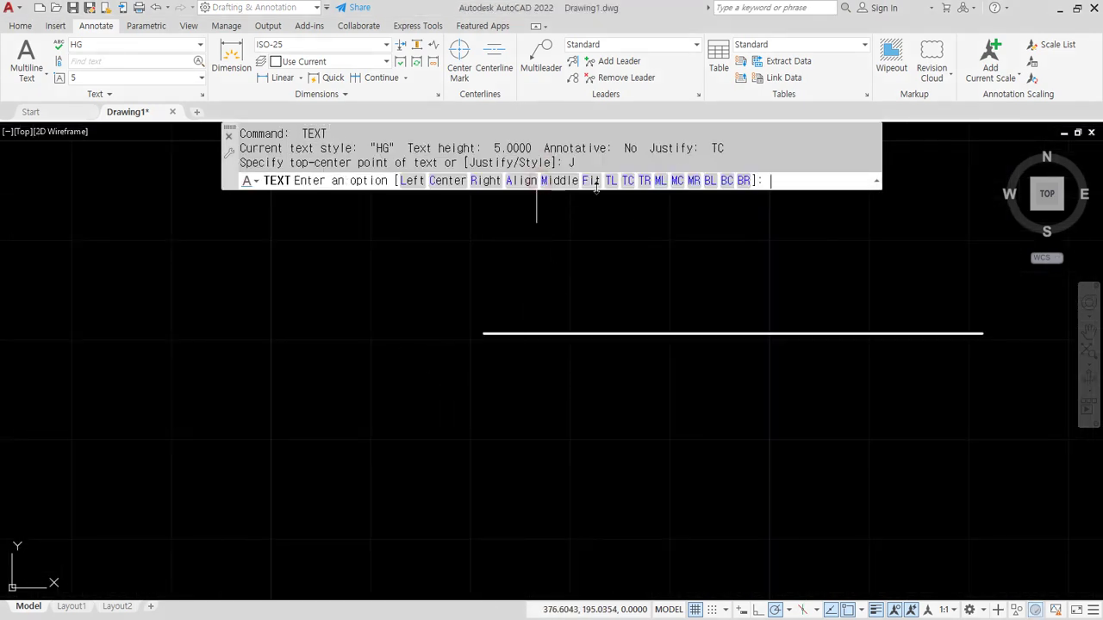
click(644, 183)
scroll(490, 326, up, 2)
click(496, 332)
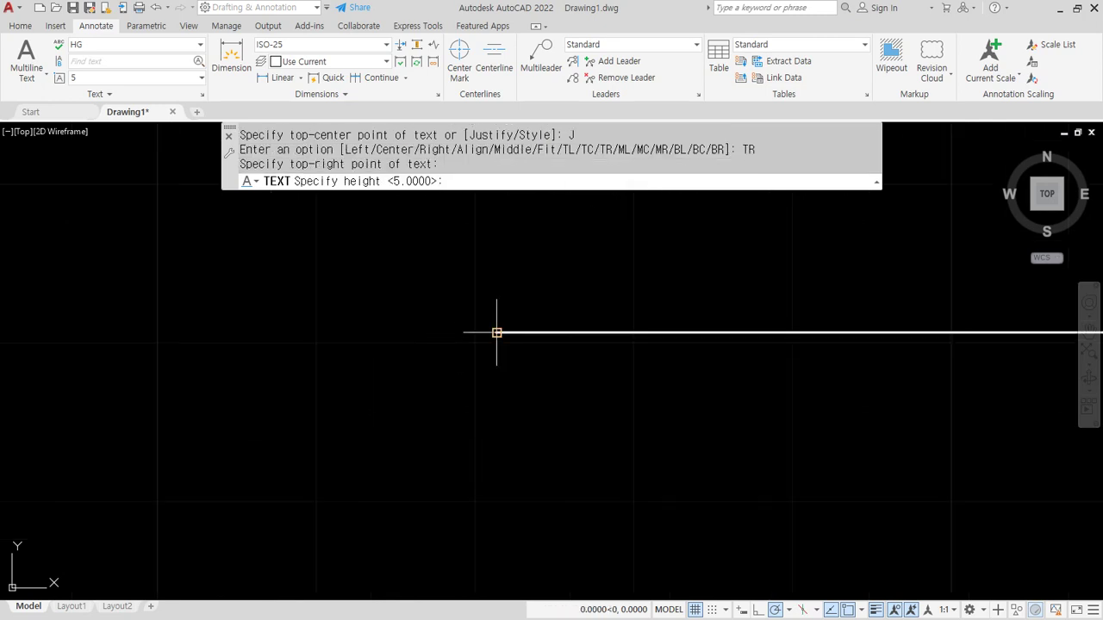
key(Return)
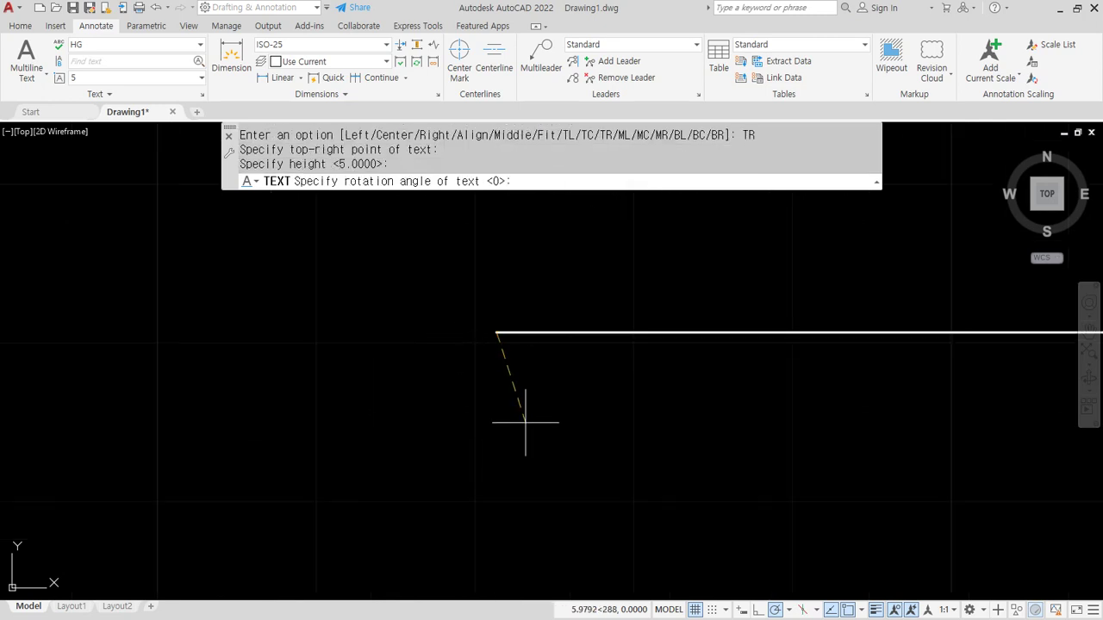
key(Return)
Enter "abgh" as the top-right justified text and finish it
text(a)
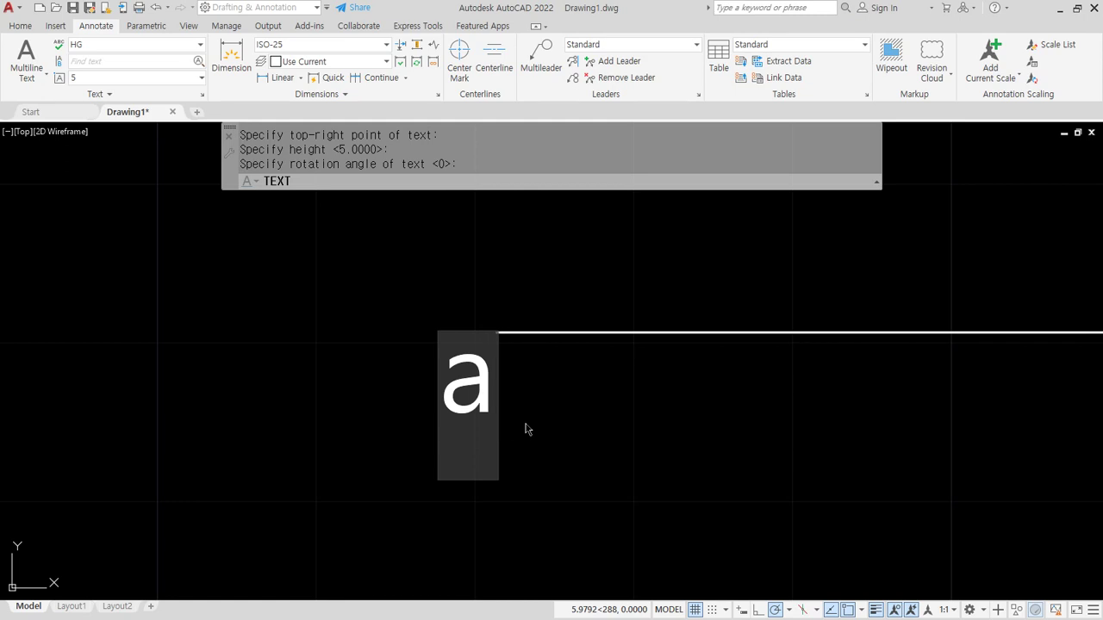
text(bgh)
key(Return)
key(Return)
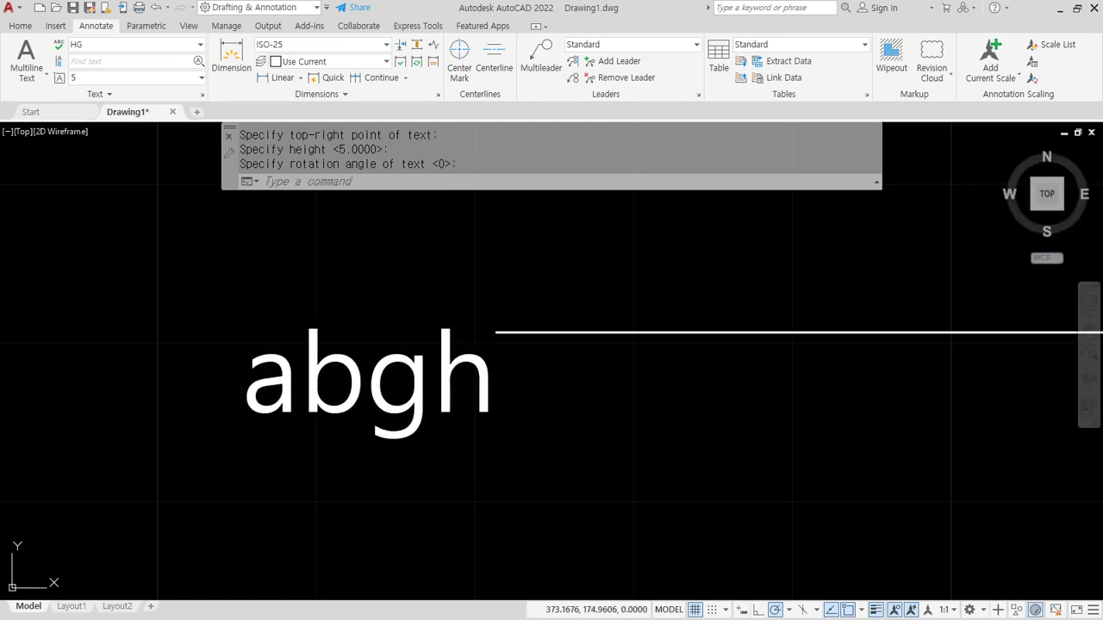
Select the top-right justified text to examine where its justification grip sits relative to the line's endpoint
click(520, 415)
click(349, 367)
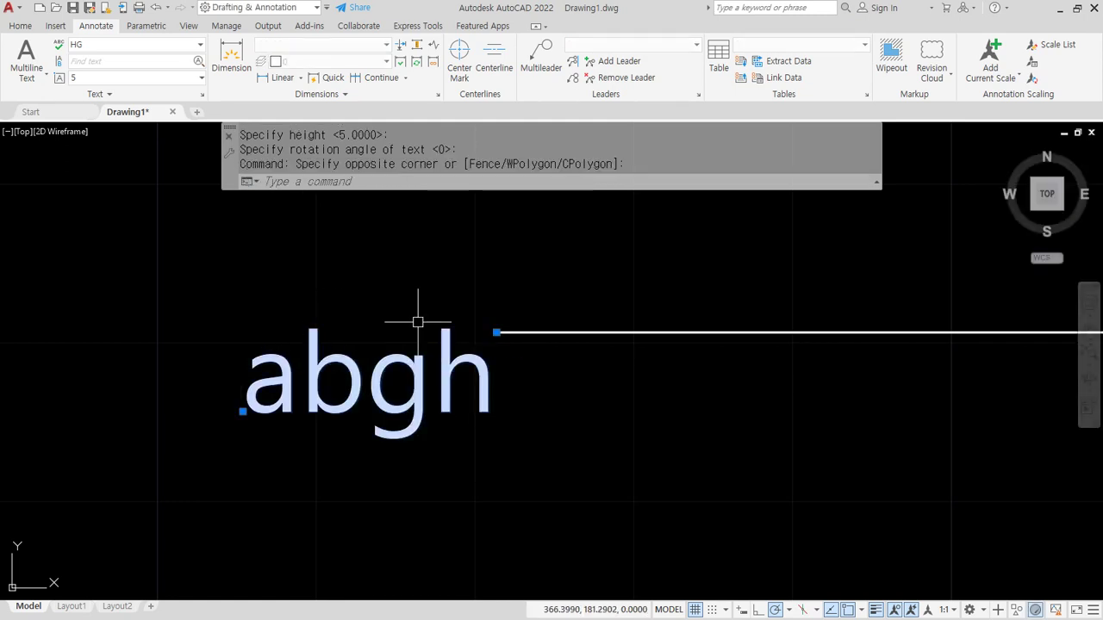
drag(501, 355, 510, 307)
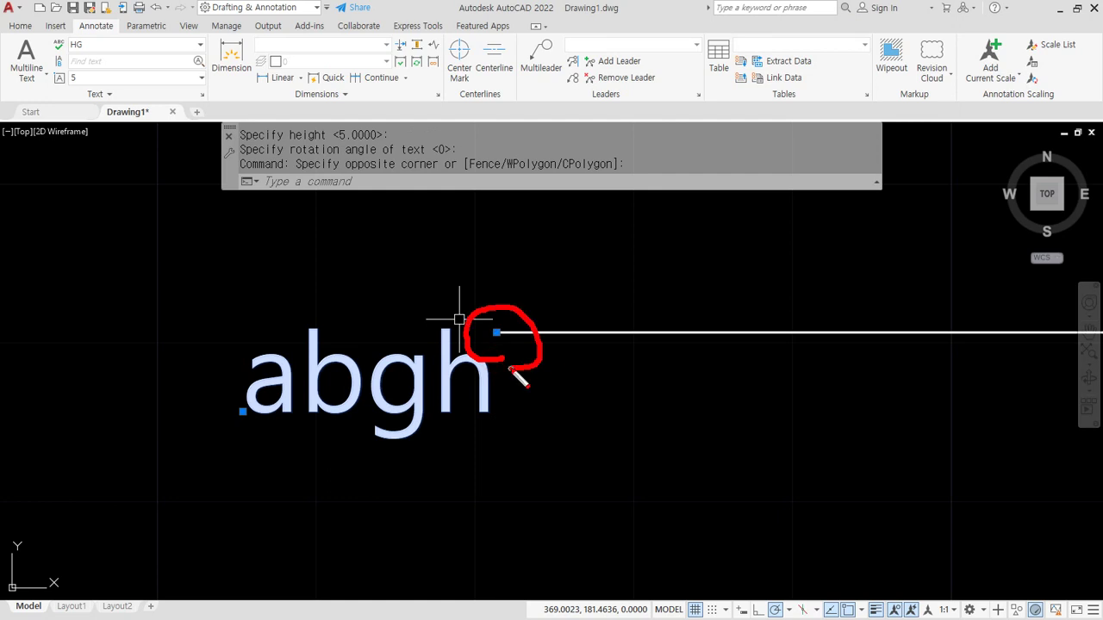
mouse_move(478, 373)
mouse_down()
mouse_move(536, 359)
mouse_move(466, 347)
mouse_up()
key(Escape)
scroll(440, 376, down, 4)
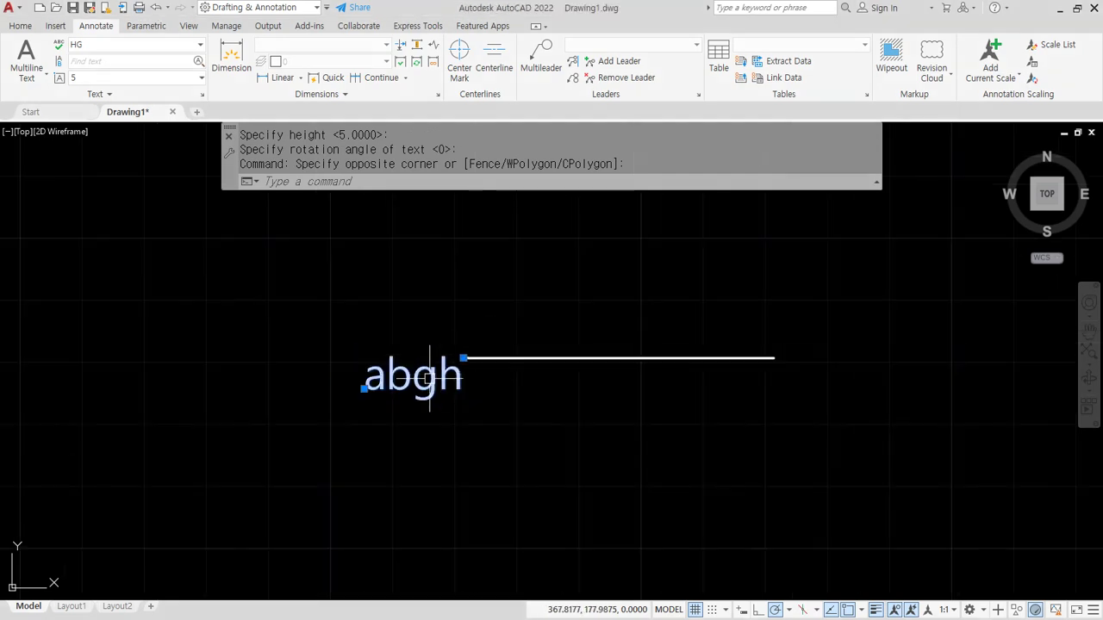
Select the top-center justified text on the middle line to examine its justification grip
middle_drag(172, 373, 713, 384)
scroll(476, 398, up, 2)
click(438, 433)
click(374, 404)
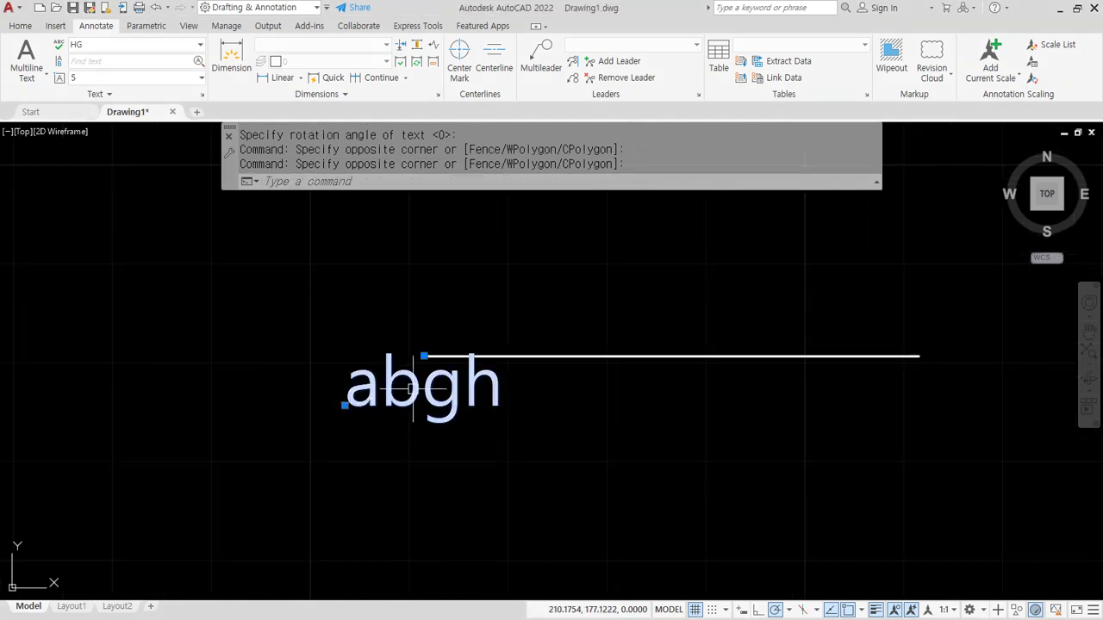
mouse_move(433, 383)
mouse_down()
mouse_move(386, 348)
mouse_move(433, 387)
mouse_up()
key(Escape)
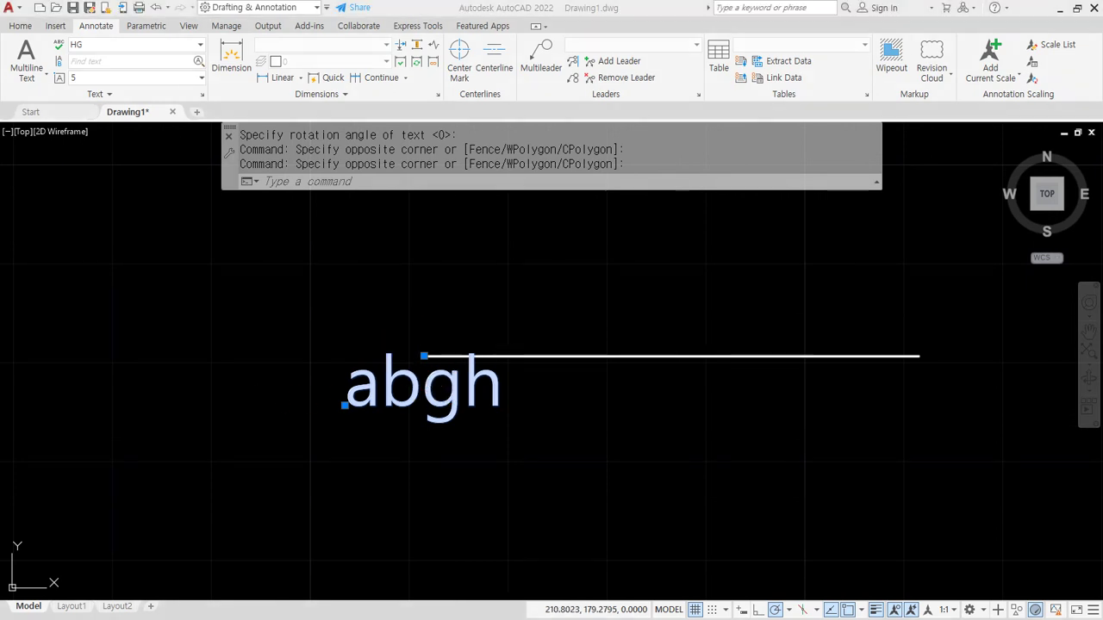
Select the top-left justified text on the first line to examine its grips, and clear the selection
scroll(414, 375, down, 4)
middle_drag(208, 377, 672, 379)
scroll(155, 381, up, 6)
click(229, 381)
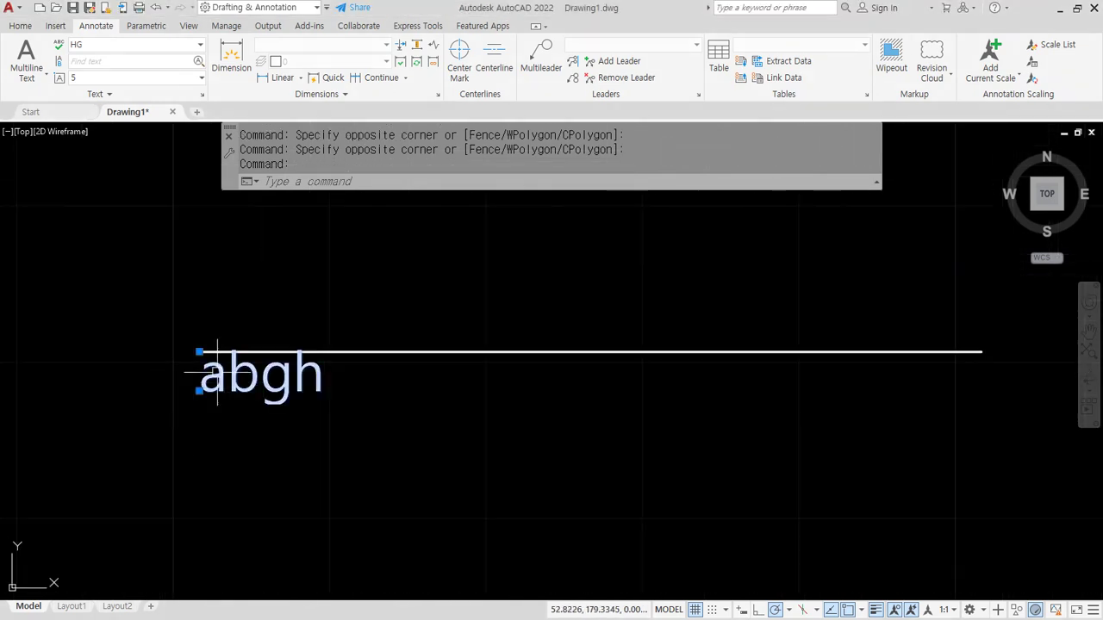
mouse_move(210, 363)
mouse_down()
mouse_move(198, 369)
mouse_move(211, 372)
mouse_move(178, 314)
mouse_move(159, 335)
mouse_move(253, 347)
mouse_up()
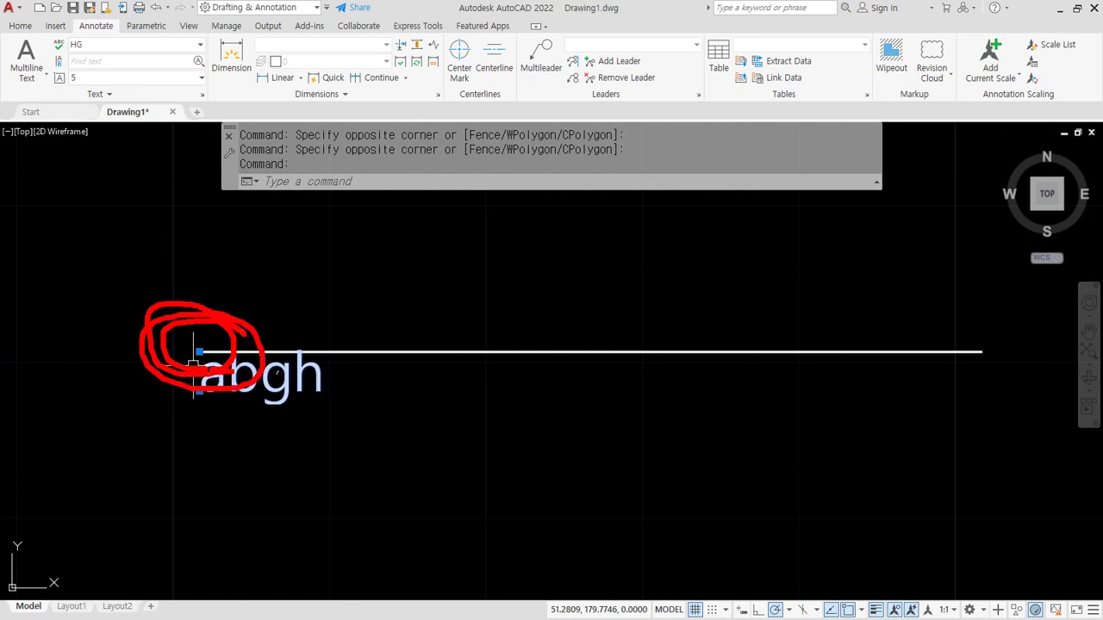
key(Escape)
scroll(289, 377, down, 3)
scroll(289, 377, down, 2)
middle_drag(362, 495, 302, 342)
middle_drag(332, 384, 374, 359)
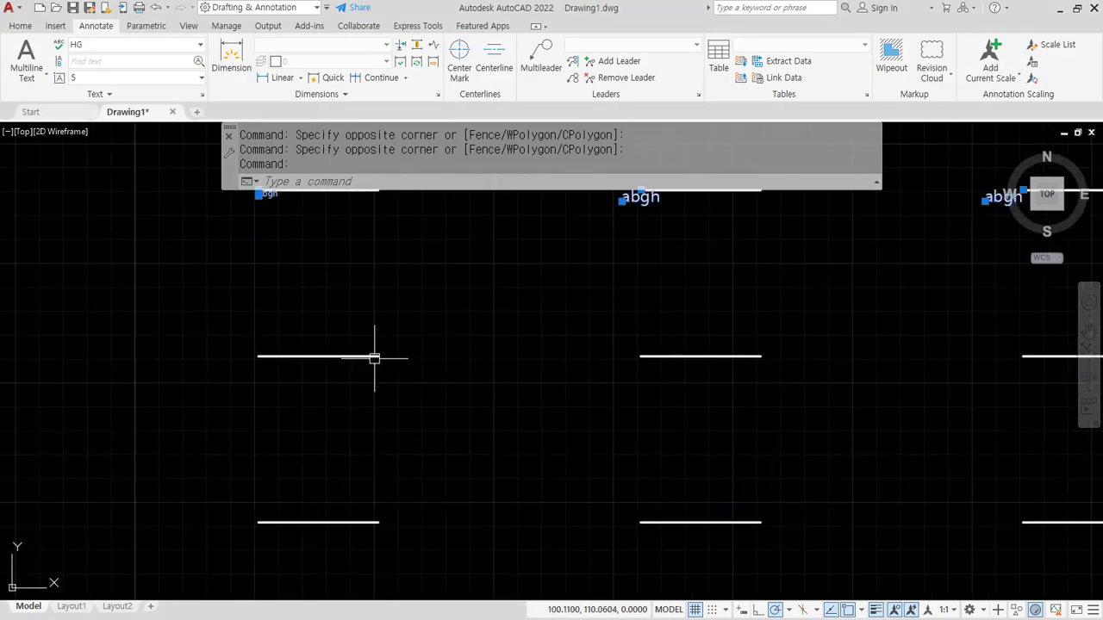
key(Escape)
key(Escape)
Start single-line text with ML justification at the left endpoint of the second row's first line, accepting height 5 and rotation 0
text(text)
key(Return)
click(536, 181)
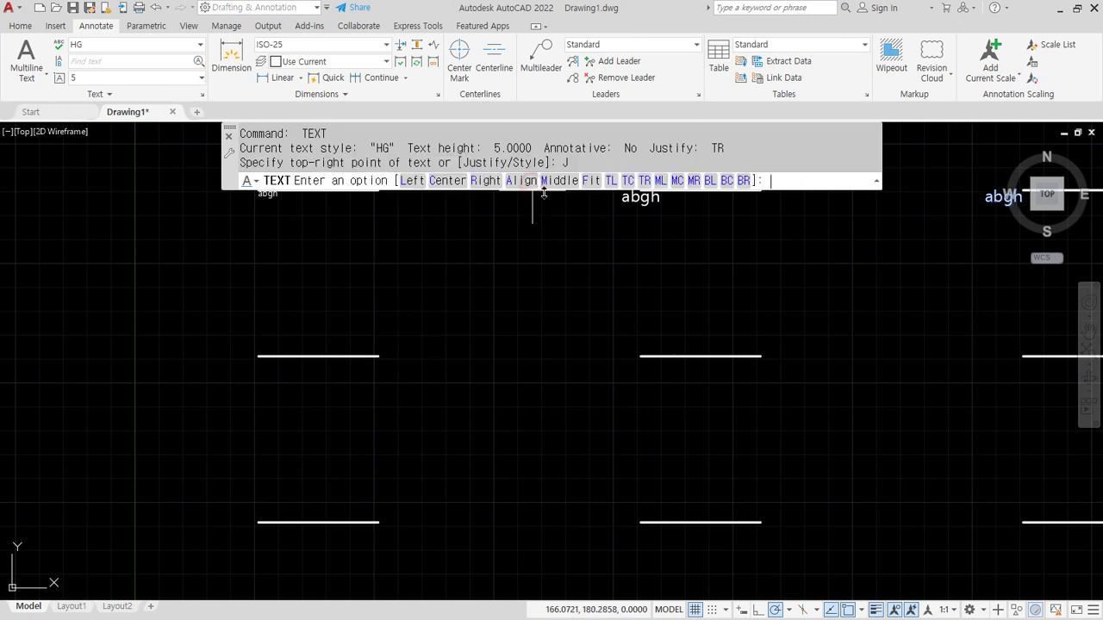
click(659, 181)
scroll(254, 353, up, 4)
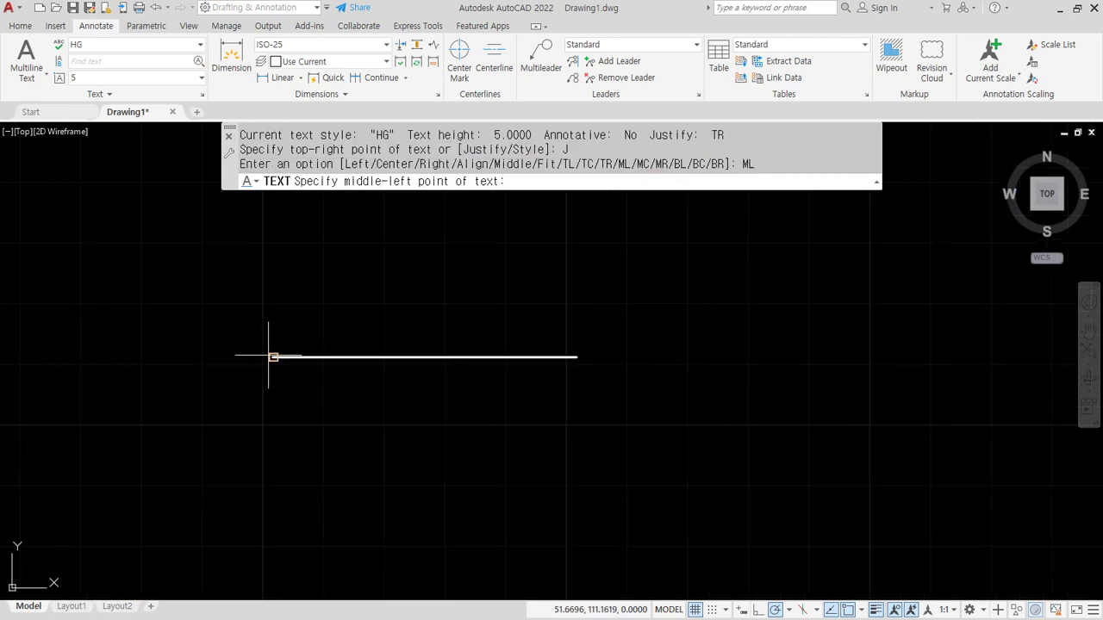
click(272, 357)
key(Return)
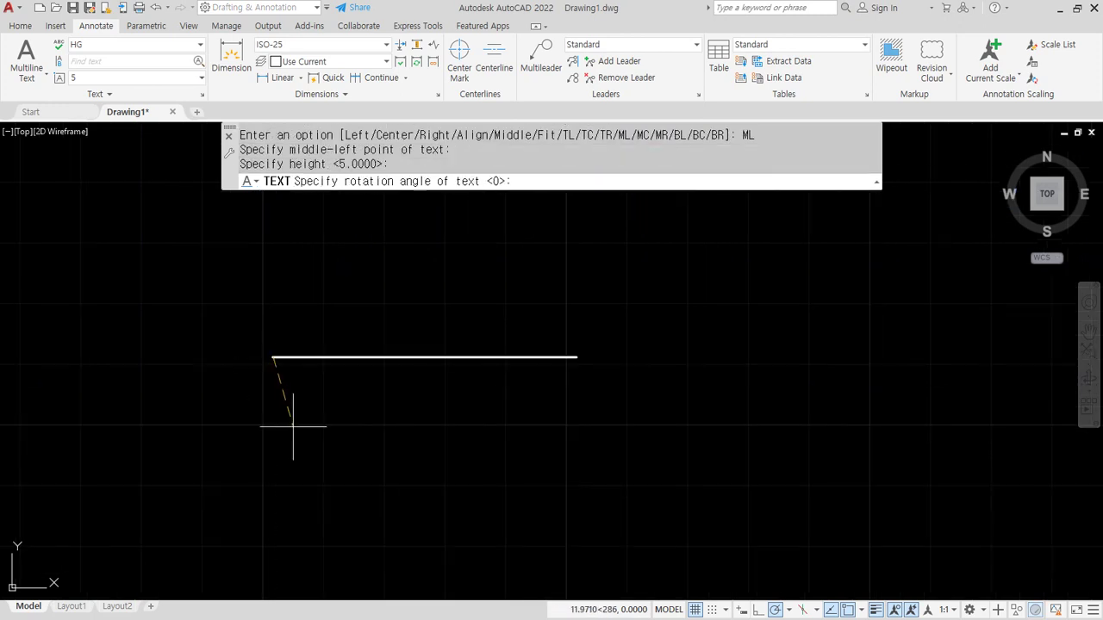
key(Return)
Enter "abgh" as the middle-left justified text and finish it
text(abgh)
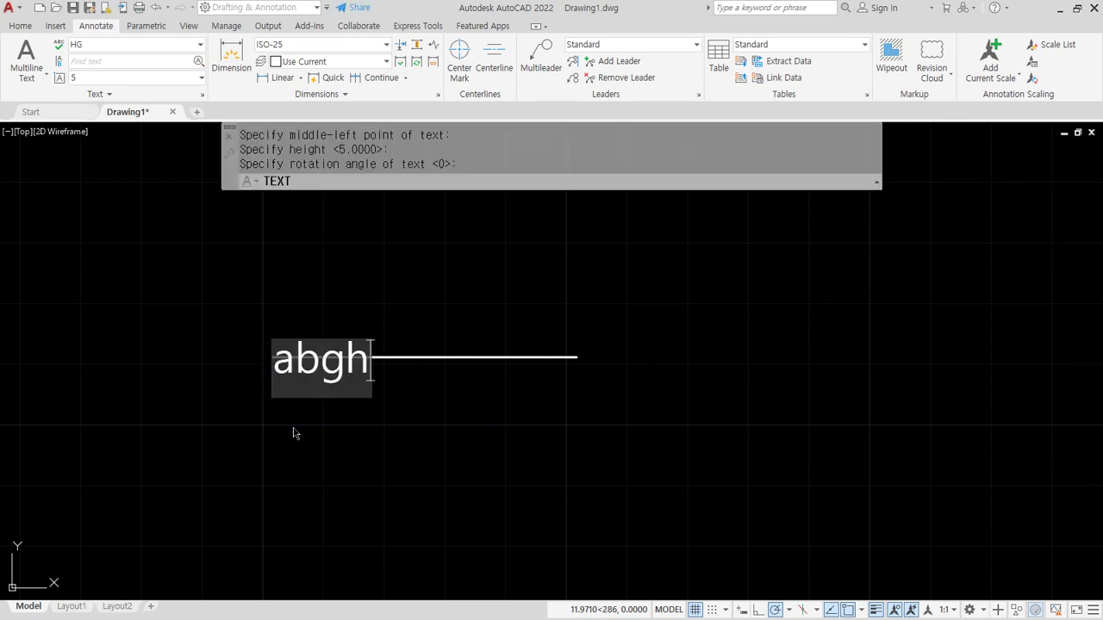
key(Return)
key(Return)
middle_drag(1094, 384, 336, 377)
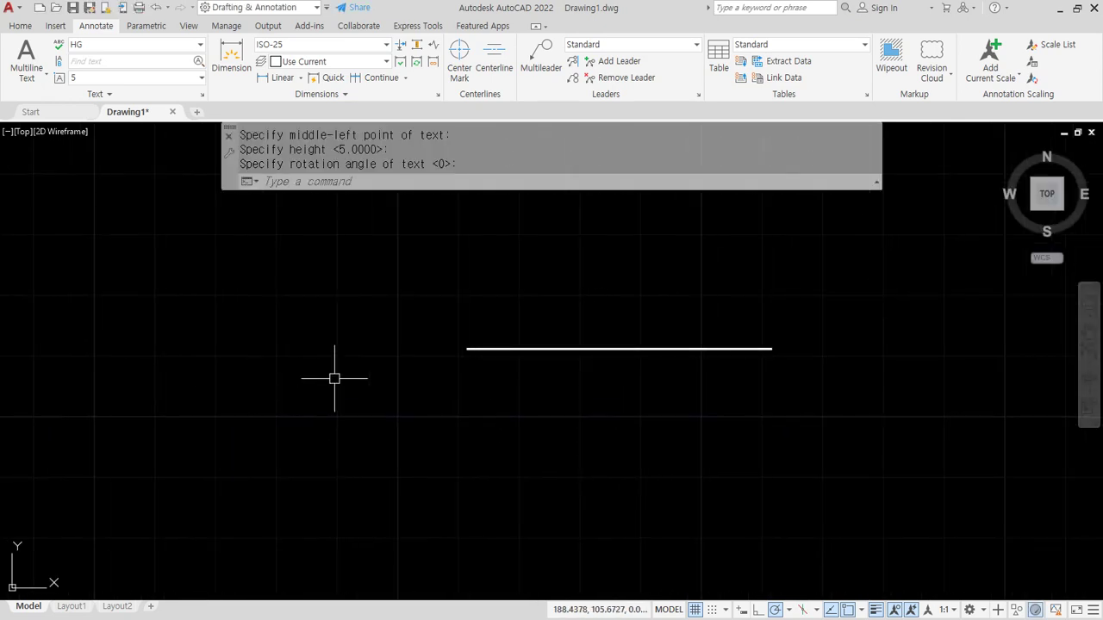
Start single-line text with MC justification at the left endpoint of the second row's middle line, accepting height 5 and rotation 0
key(Return)
click(553, 180)
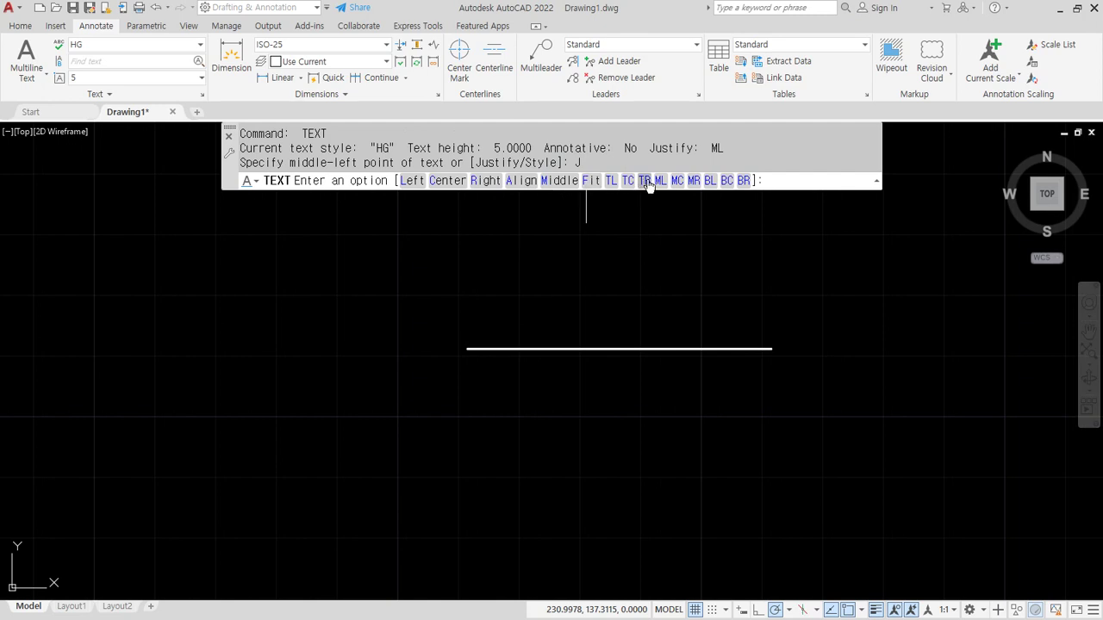
click(676, 180)
click(467, 349)
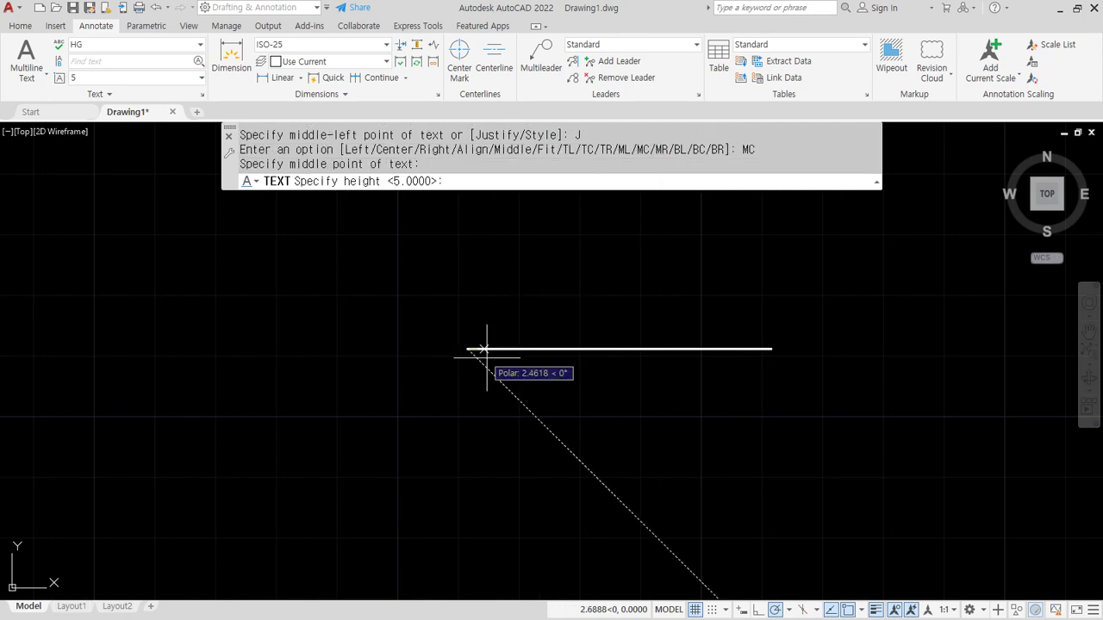
key(Return)
key(Return)
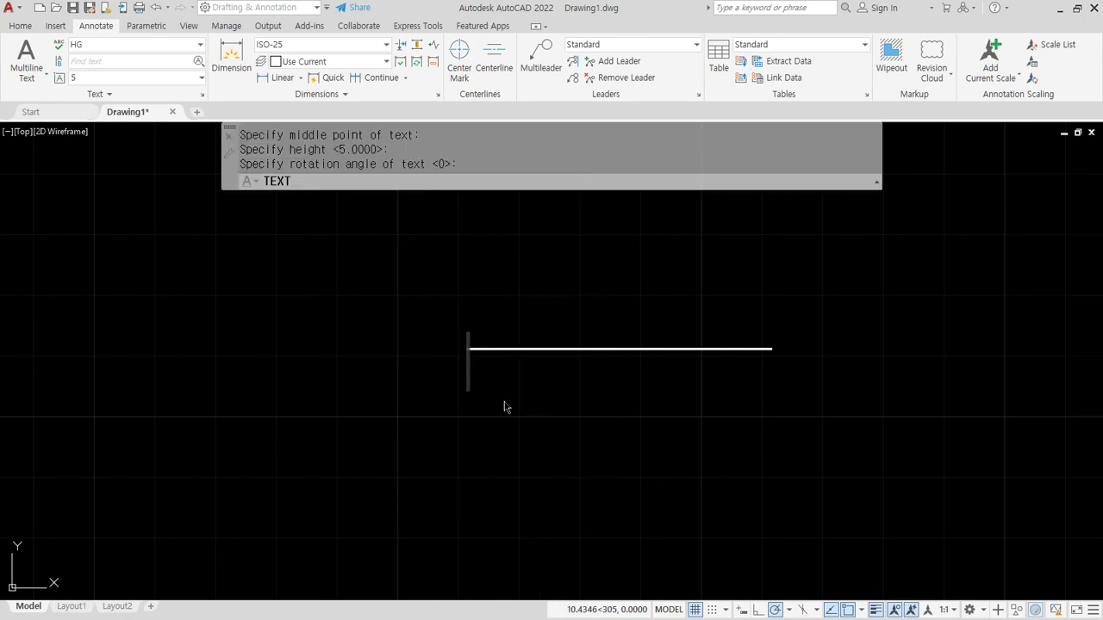
Enter "abgh" as the middle-center justified text and finish it
text(abgh)
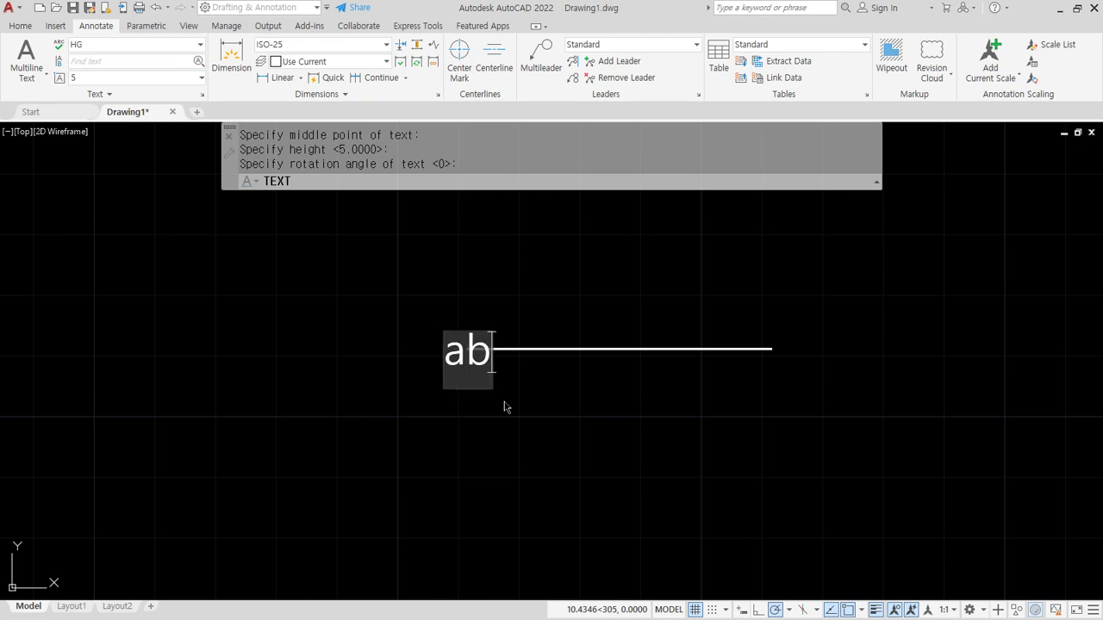
key(Return)
key(Return)
Start single-line text with MR justification at the left endpoint of the second row's third line, accepting height 5 and rotation 0
scroll(506, 401, down, 2)
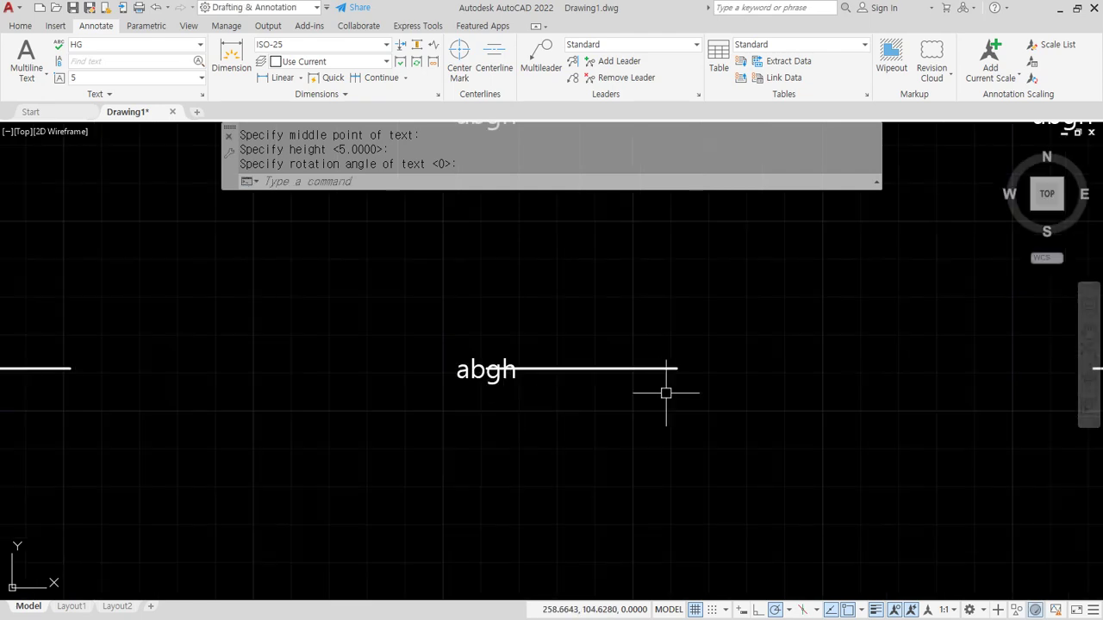
middle_drag(1012, 381, 507, 385)
scroll(510, 384, up, 4)
key(Return)
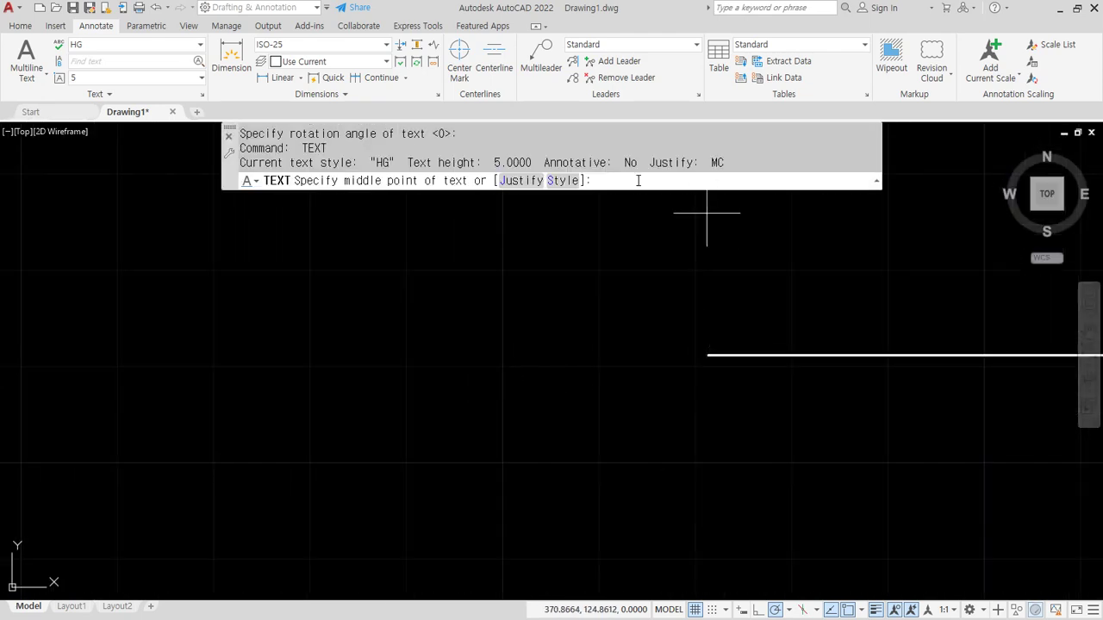
text(j)
key(Return)
click(693, 181)
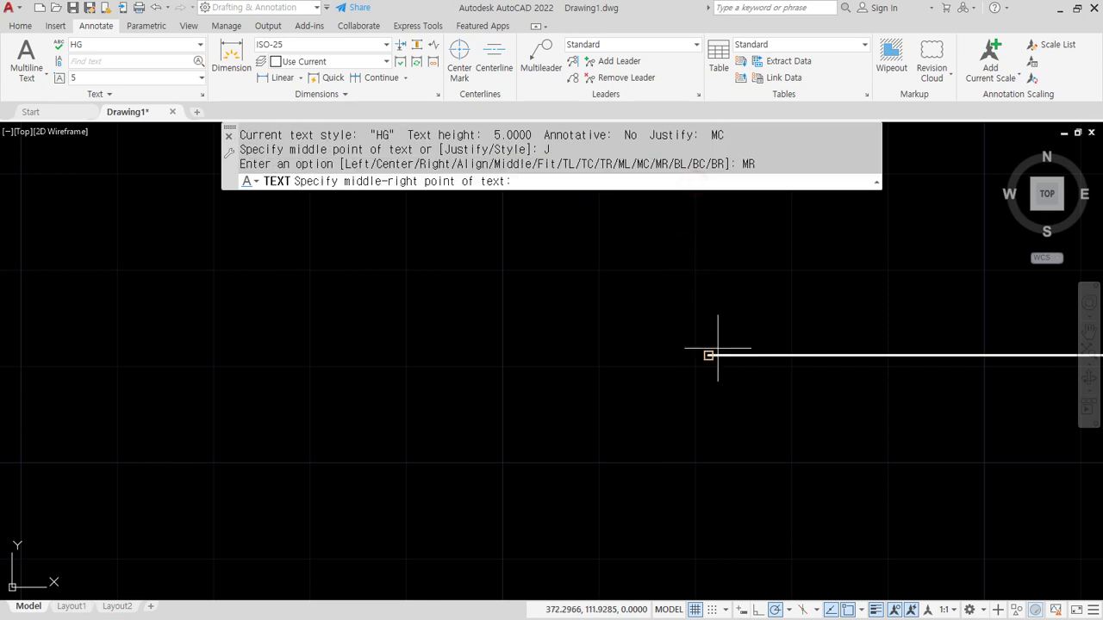
click(708, 355)
key(Return)
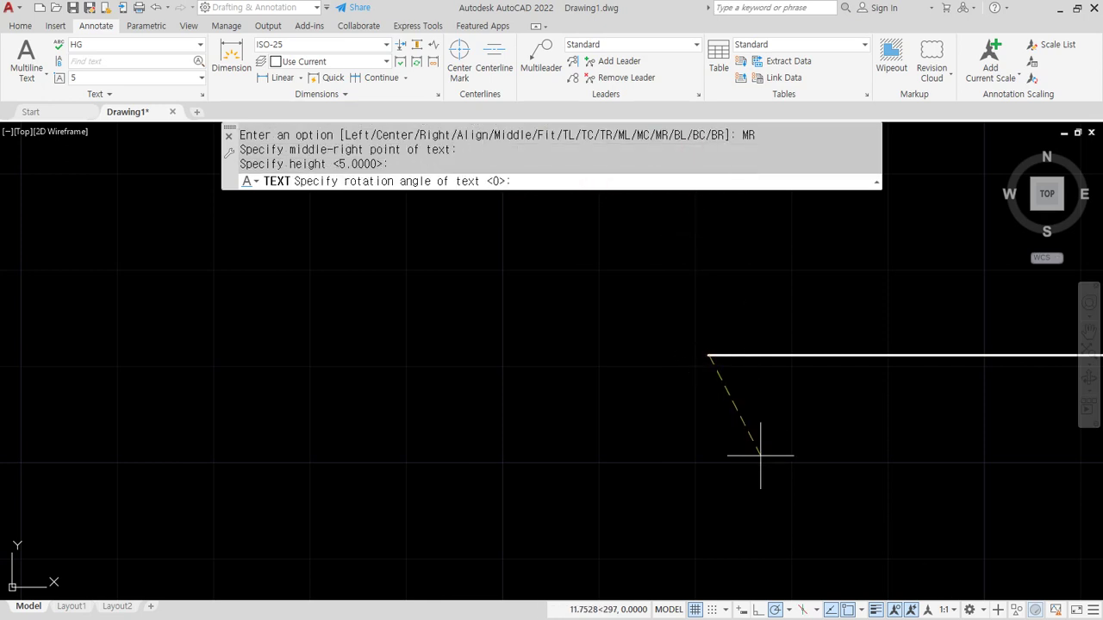
key(Return)
Enter "abgh" as the middle-right justified text and finish it
text(abgh)
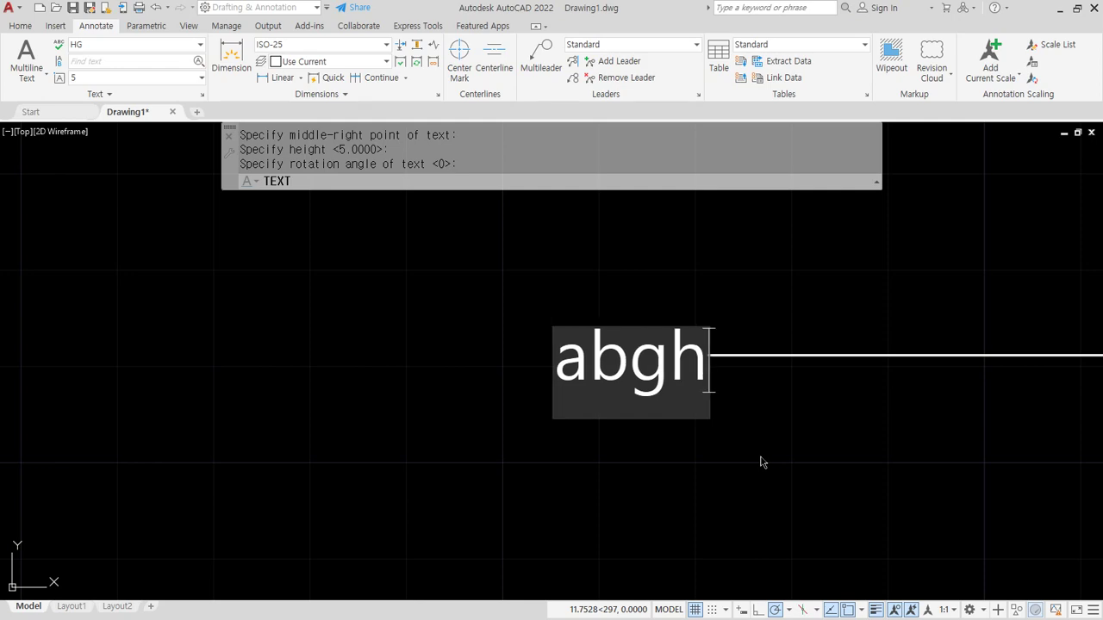
key(Return)
key(Return)
Start single-line text with BL justification at the left endpoint of the third row's first line, accepting height 5 and rotation 0
scroll(751, 462, down, 10)
scroll(258, 480, up, 8)
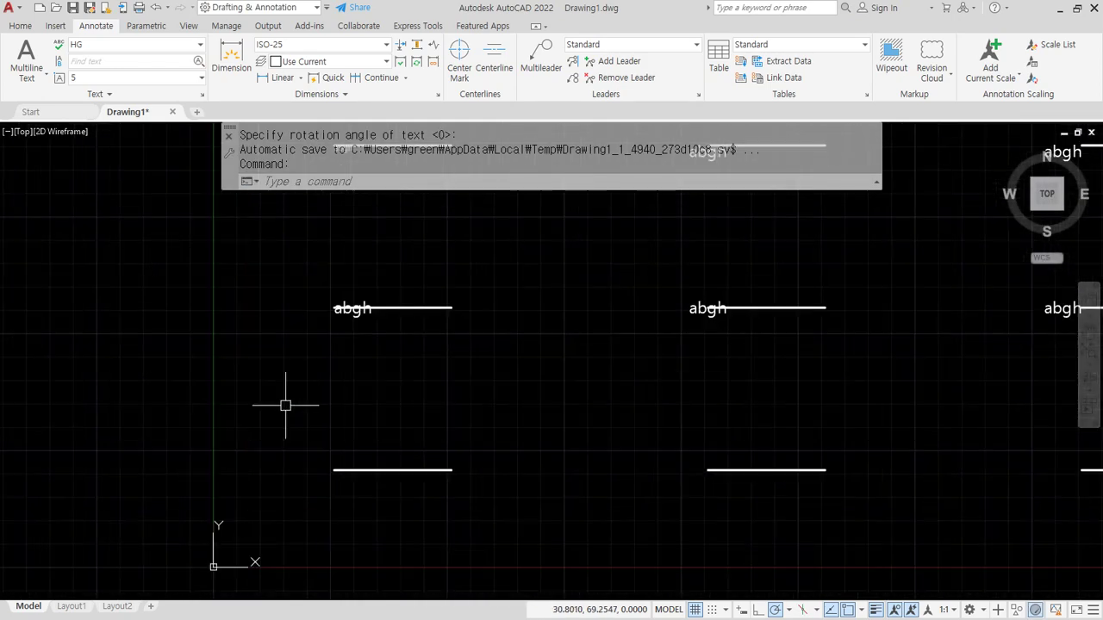
key(Return)
middle_drag(437, 490, 318, 372)
text(J)
key(Return)
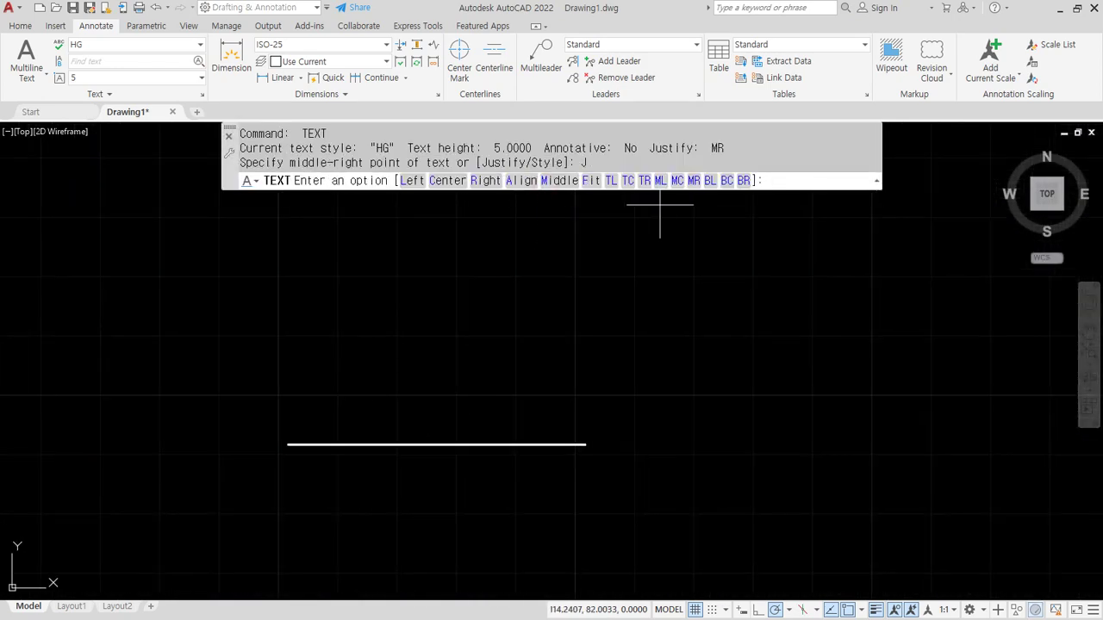
click(709, 180)
click(289, 445)
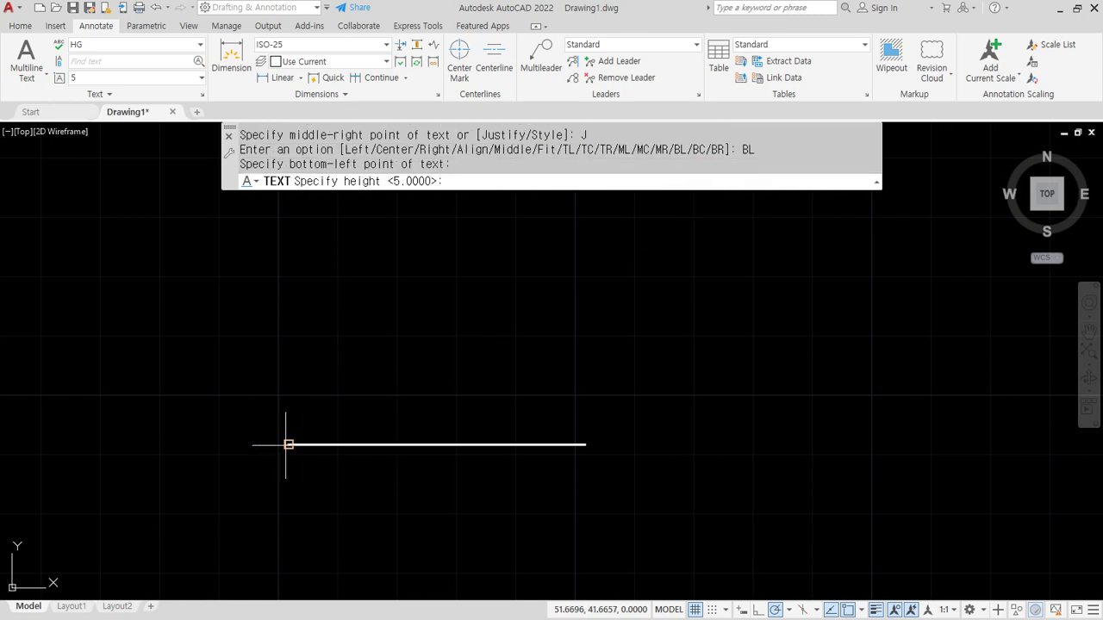
key(Return)
key(Return)
Enter "abgh" as the bottom-left justified text and finish it
text(abgh)
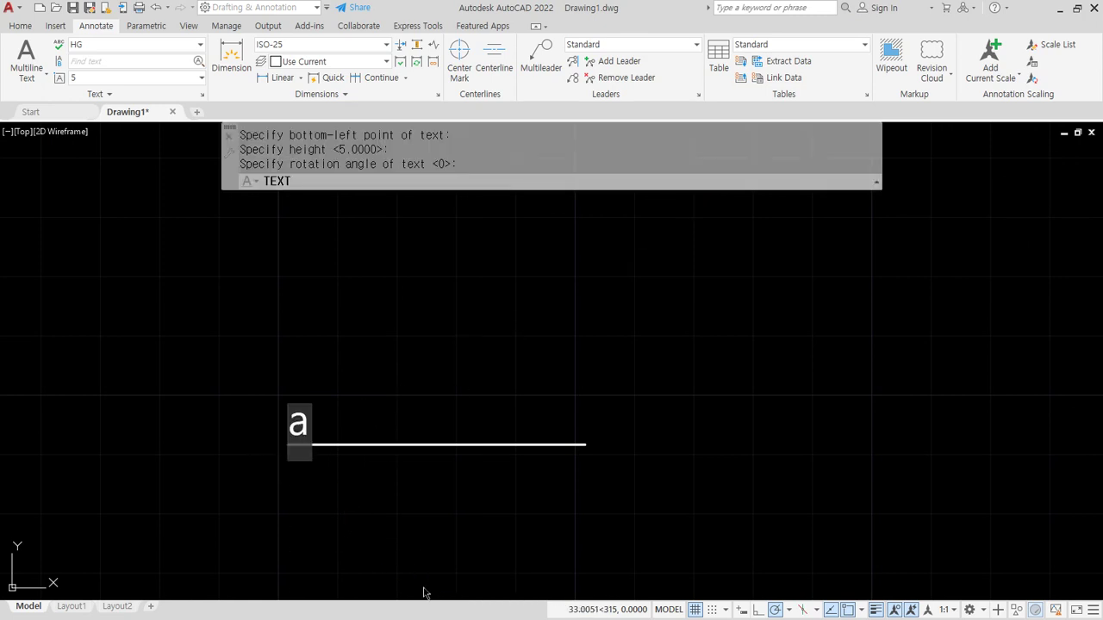
key(Return)
key(Return)
Start single-line text with BC justification at the left endpoint of the third row's middle line, accepting height 5 and rotation 0
middle_drag(554, 552, 155, 491)
middle_drag(866, 454, 483, 451)
key(Return)
text(J)
key(Return)
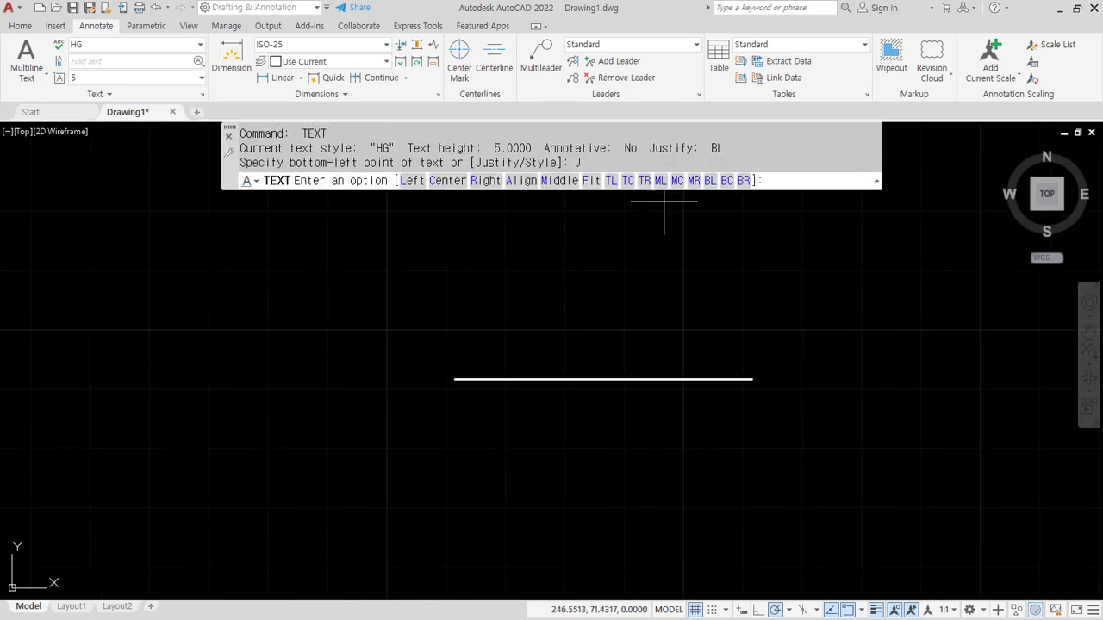
click(726, 180)
click(477, 376)
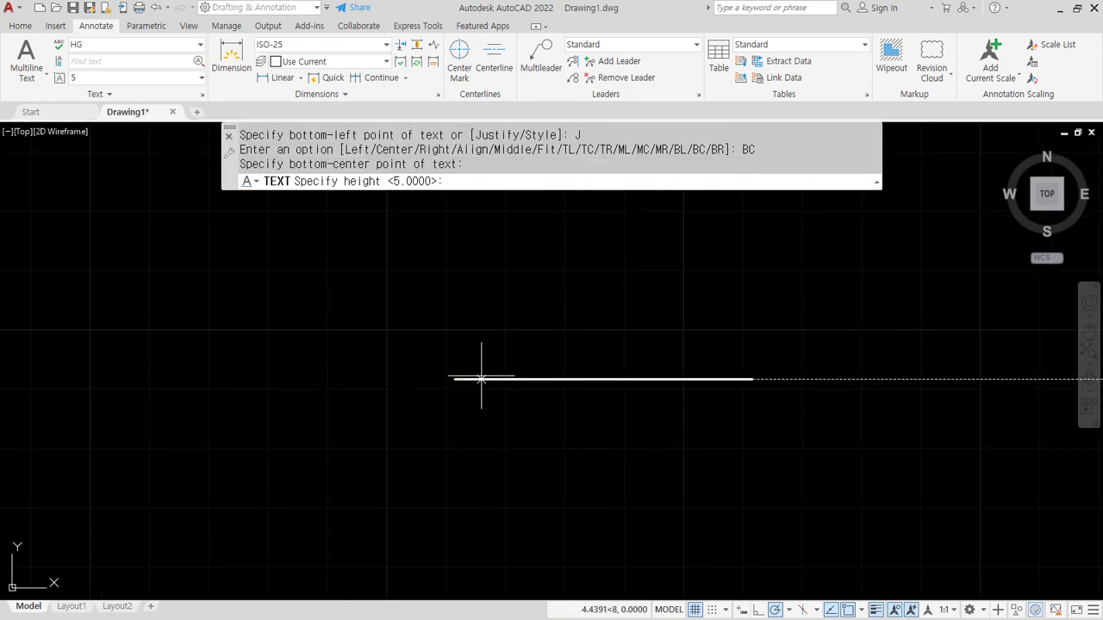
key(Return)
key(Return)
Enter "abgh" as the bottom-center justified text and finish it
text(a)
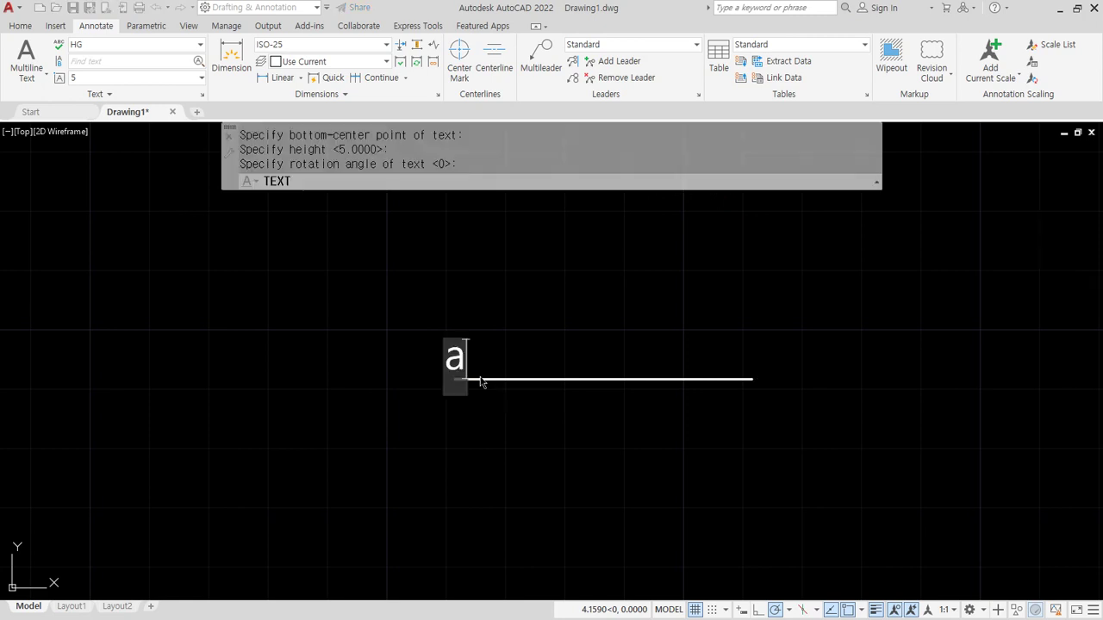
text(bgh)
key(Return)
key(Return)
Start single-line text with BR justification at the left endpoint of the third row's third line, accepting height 5 and rotation 0
middle_drag(943, 303, 296, 294)
middle_drag(675, 305, 539, 305)
scroll(631, 325, up, 2)
key(Return)
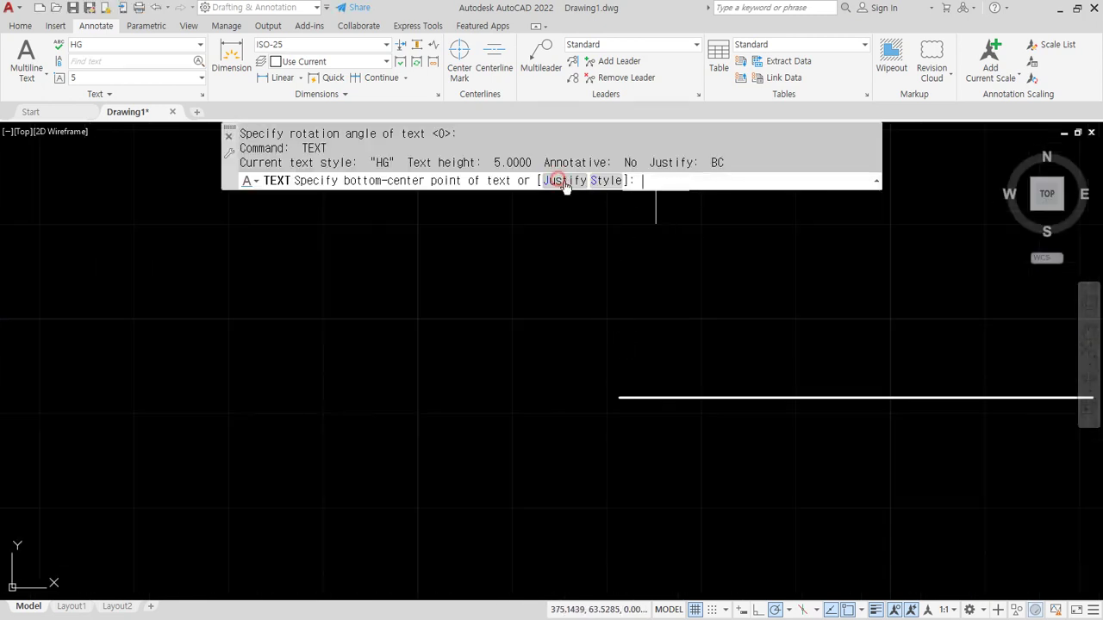
click(564, 180)
click(741, 180)
click(620, 397)
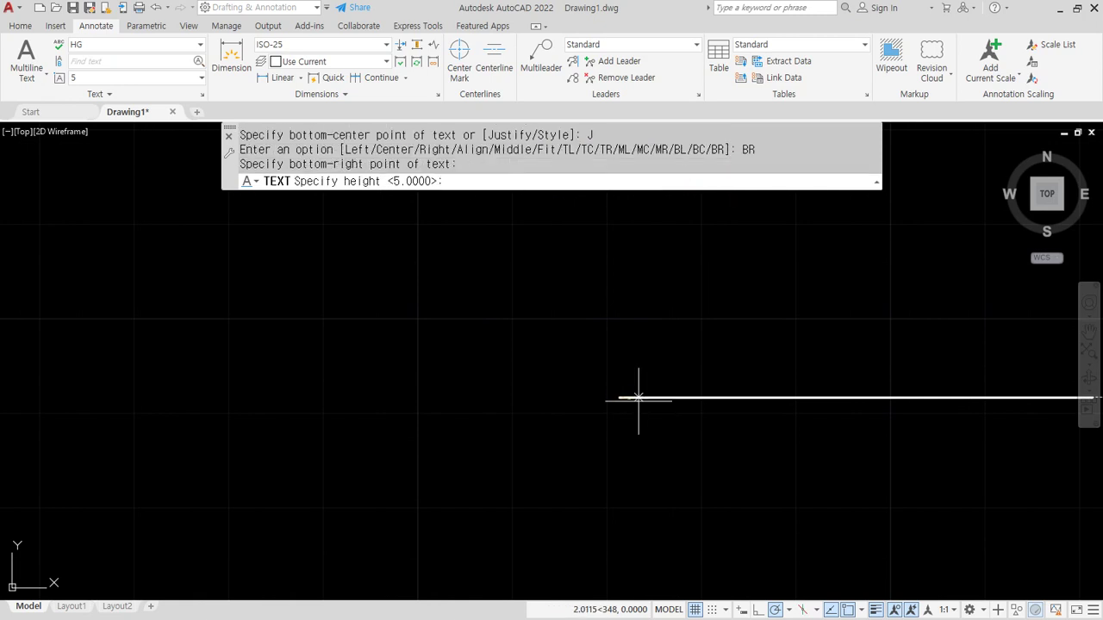
key(Return)
key(Return)
Enter "abgh" as the bottom-right justified text and finish it
text(abgh)
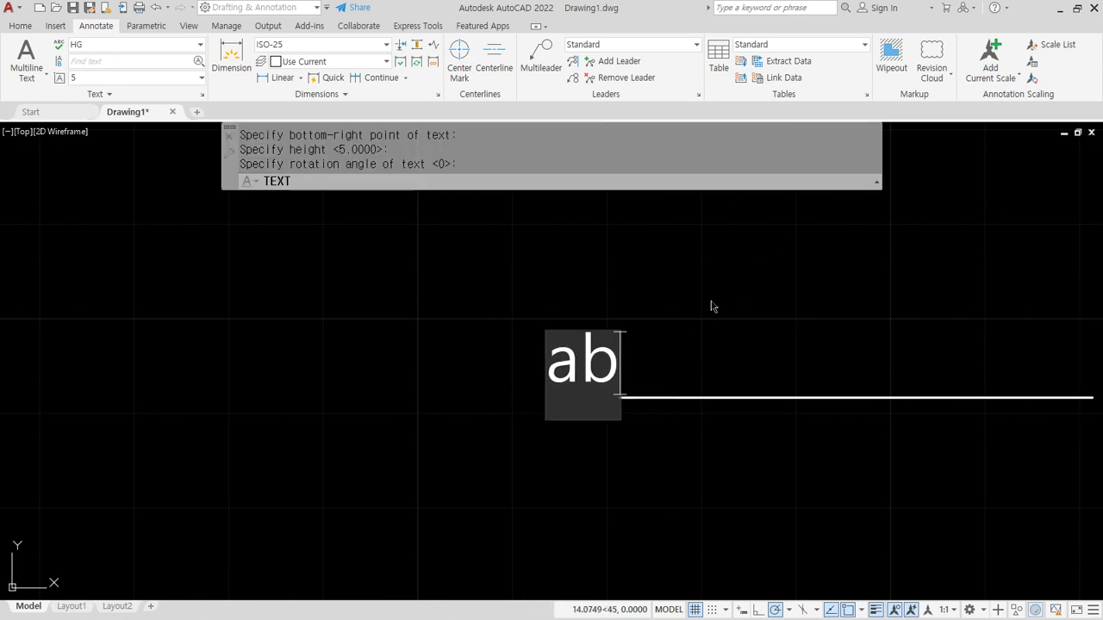
key(Return)
key(Return)
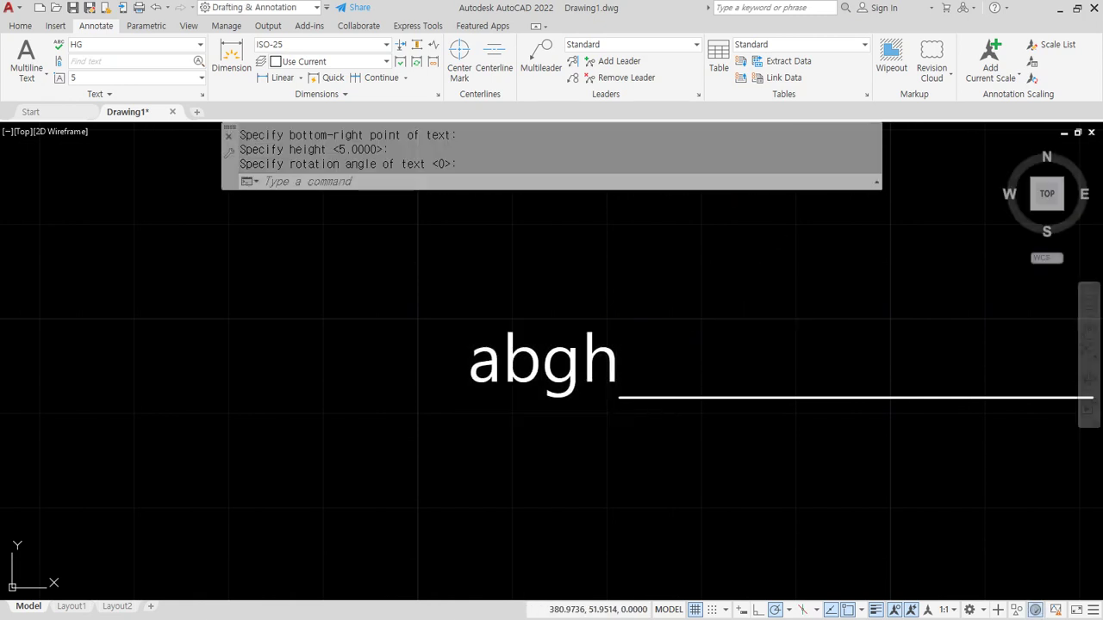
Examine the three rows of justified texts and how the bottom-center text's lowest edge sits on its line
scroll(680, 322, down, 8)
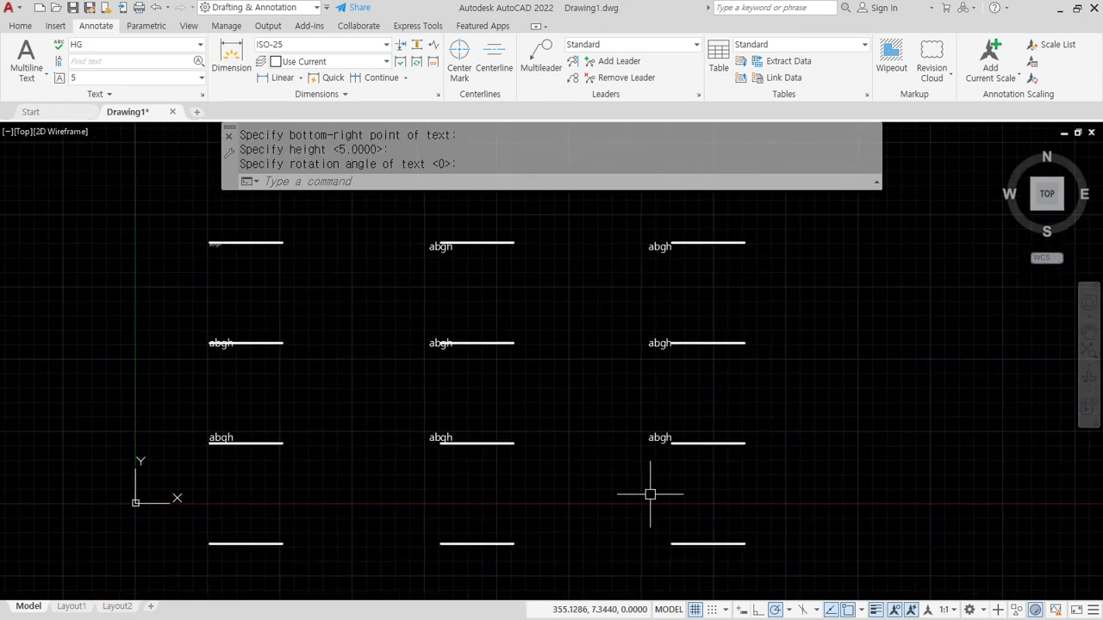
mouse_move(691, 479)
mouse_down()
mouse_move(18, 352)
mouse_move(616, 505)
mouse_move(511, 512)
mouse_up()
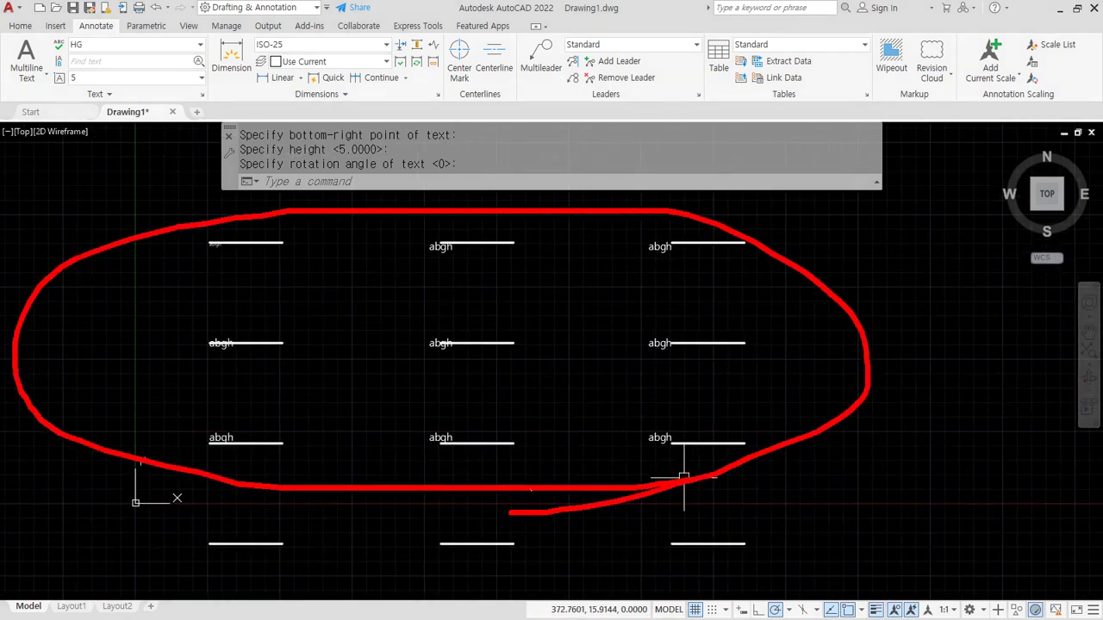
key(Escape)
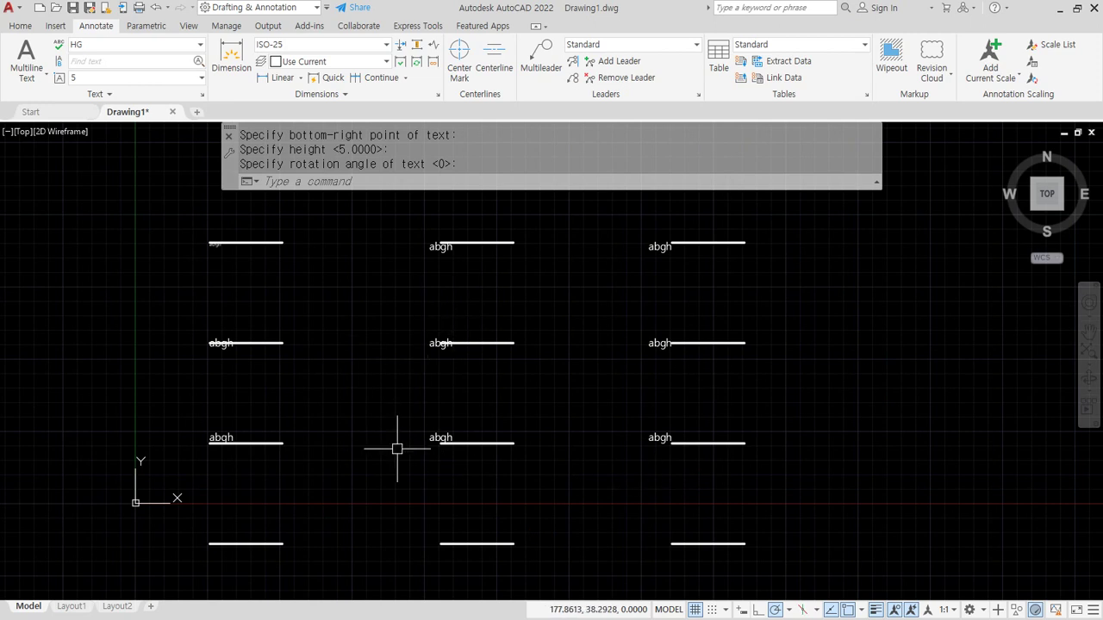
scroll(404, 448, up, 5)
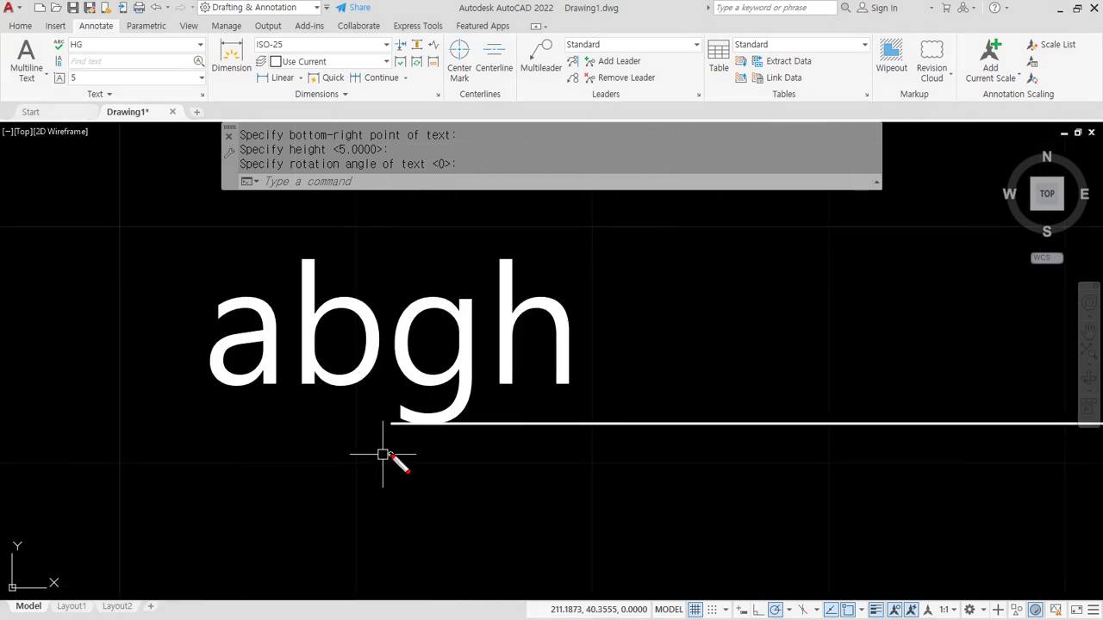
drag(571, 420, 222, 420)
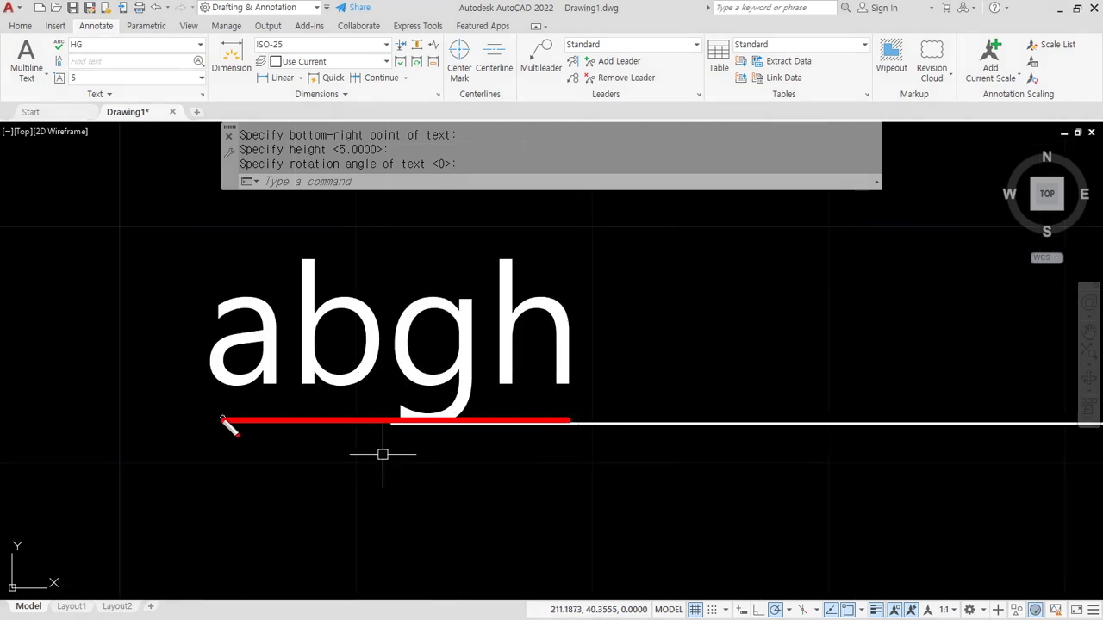
drag(571, 420, 616, 420)
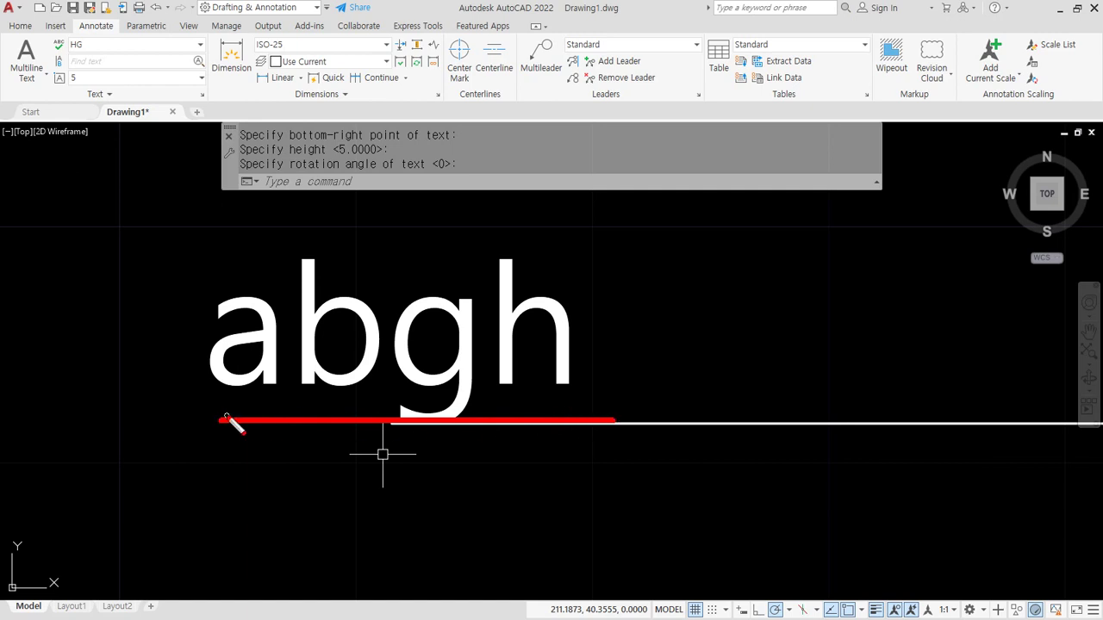
key(Escape)
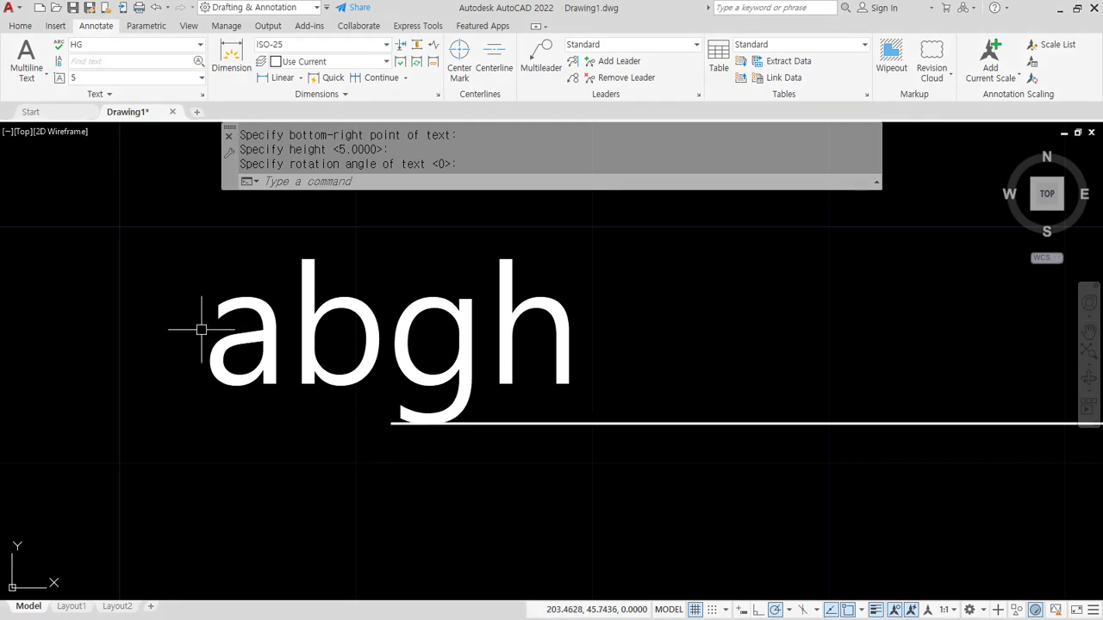
Start single-line text with Left justification at the left endpoint of the fourth row's first line, accepting height 5 and rotation 0
scroll(214, 416, down, 4)
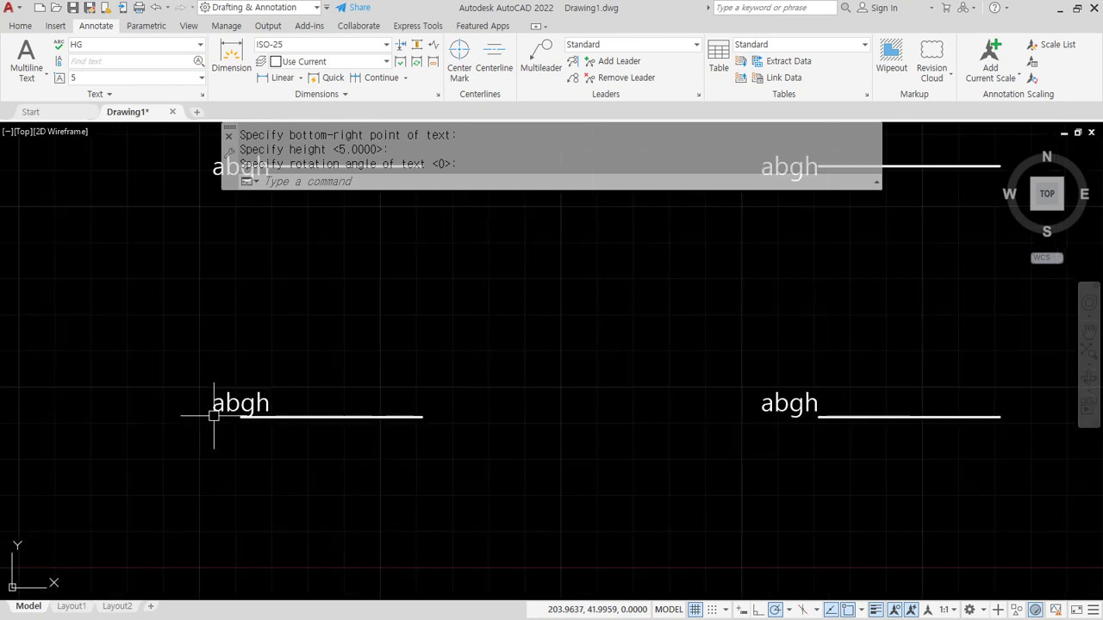
middle_drag(191, 469, 541, 252)
mouse_move(282, 411)
middle_down()
mouse_move(497, 370)
mouse_move(567, 370)
middle_up()
scroll(358, 392, up, 2)
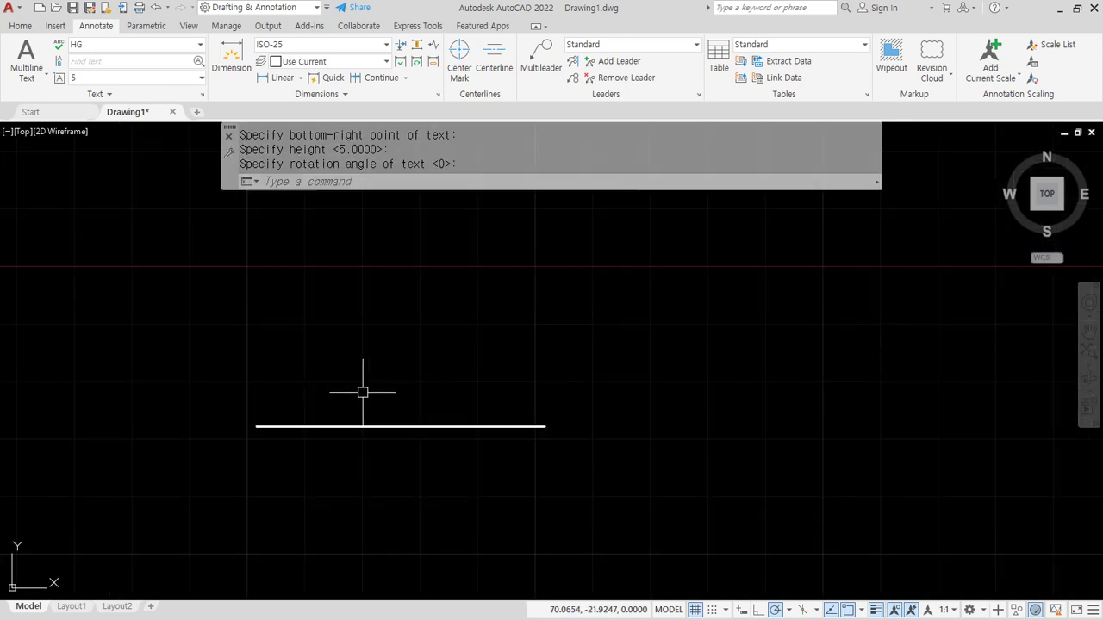
text(DT)
key(Return)
click(542, 180)
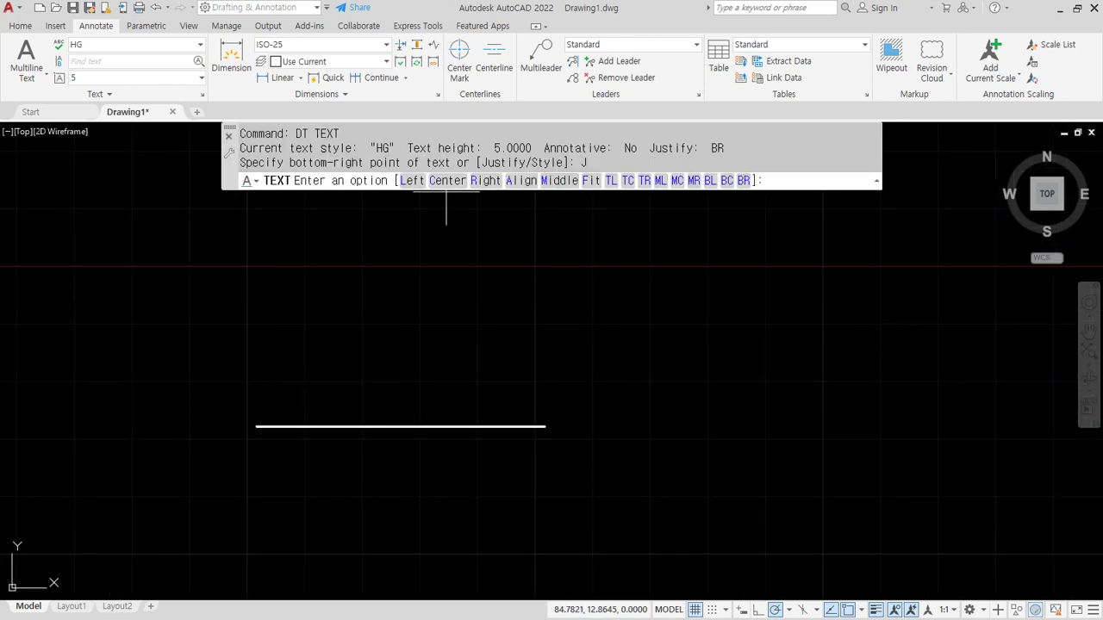
click(411, 180)
click(258, 426)
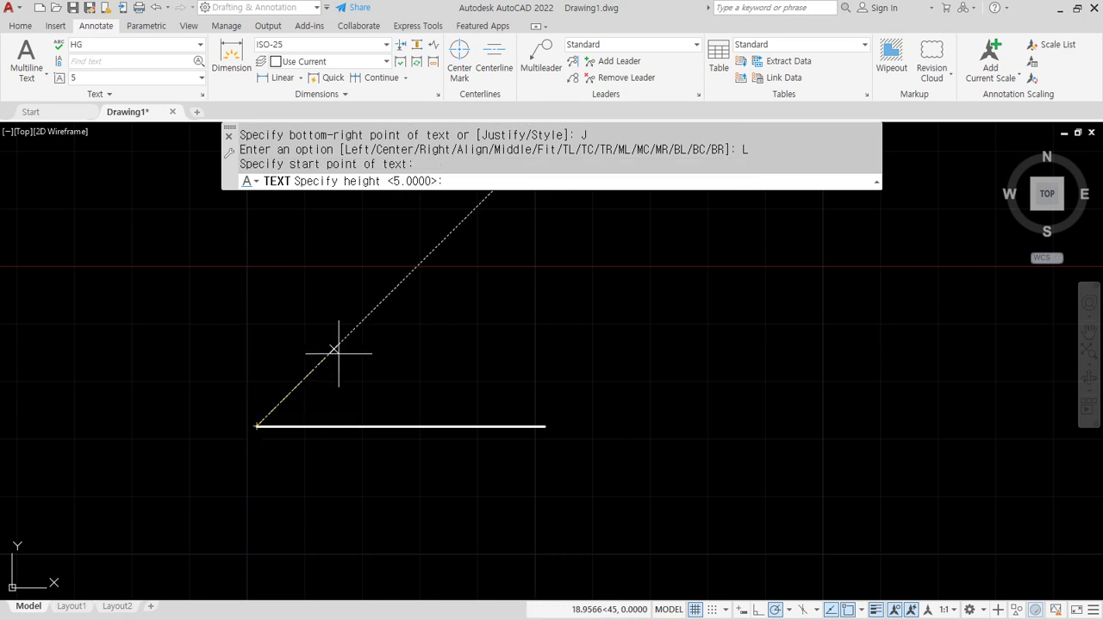
key(Return)
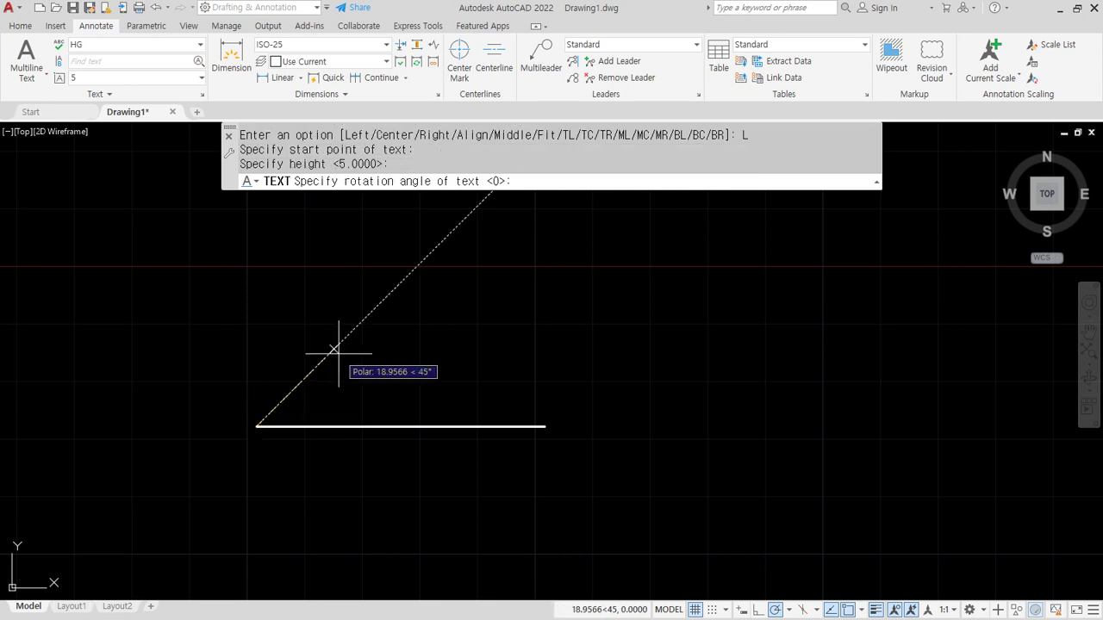
key(Return)
Enter "abgh" as the left-justified text and finish it
text(abgh)
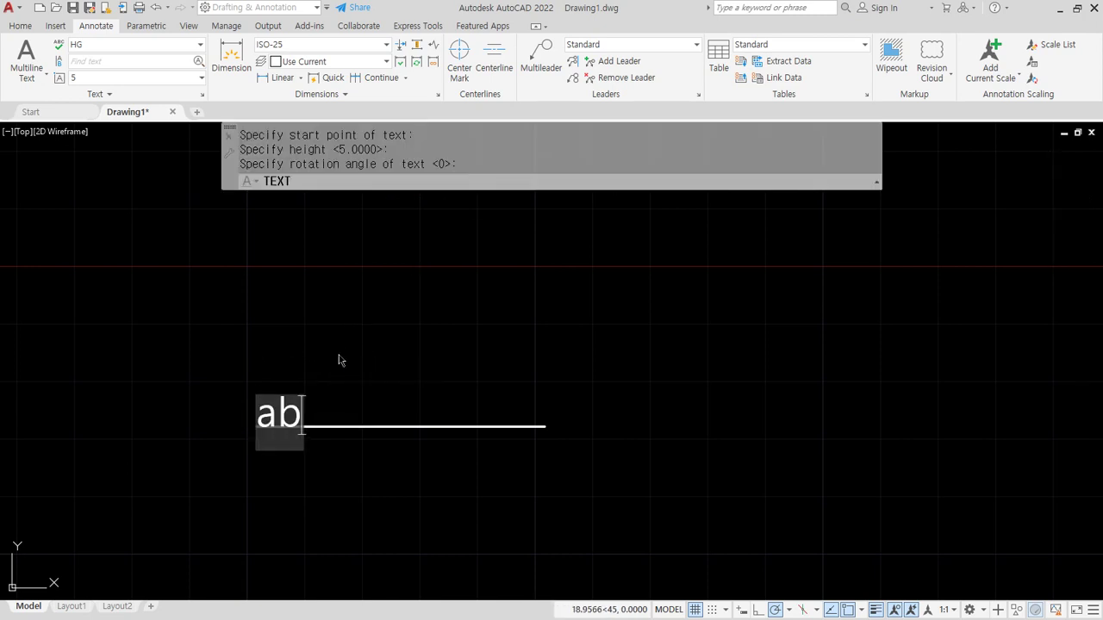
key(Return)
key(Return)
Examine the left-justified text's baseline and its left, center and right points against the lowest edge of the "g"
scroll(300, 437, up, 8)
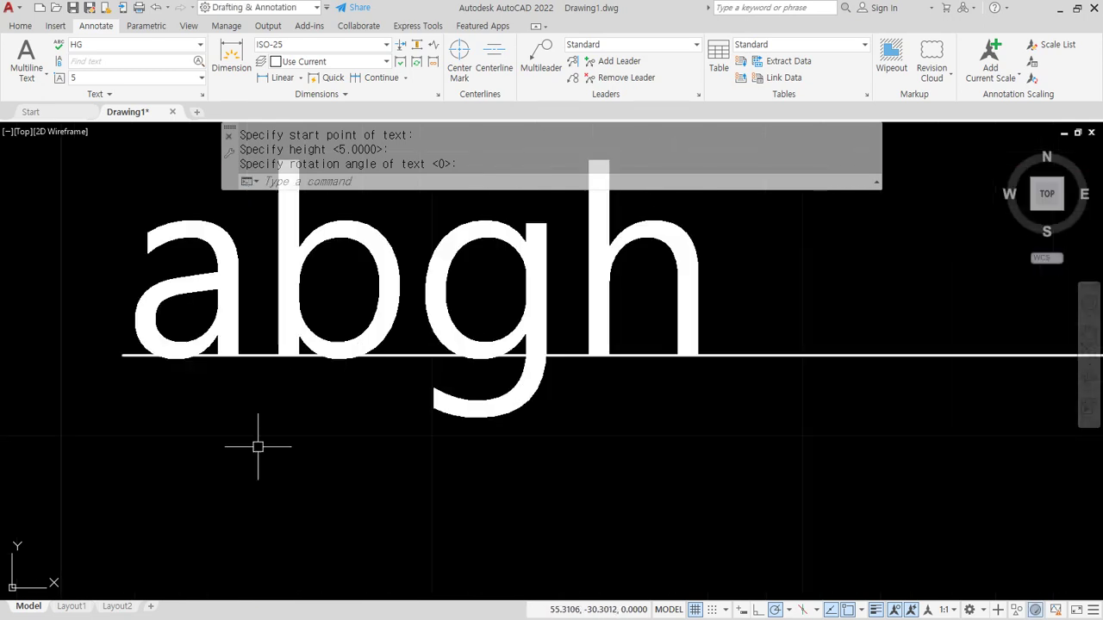
drag(418, 350, 418, 366)
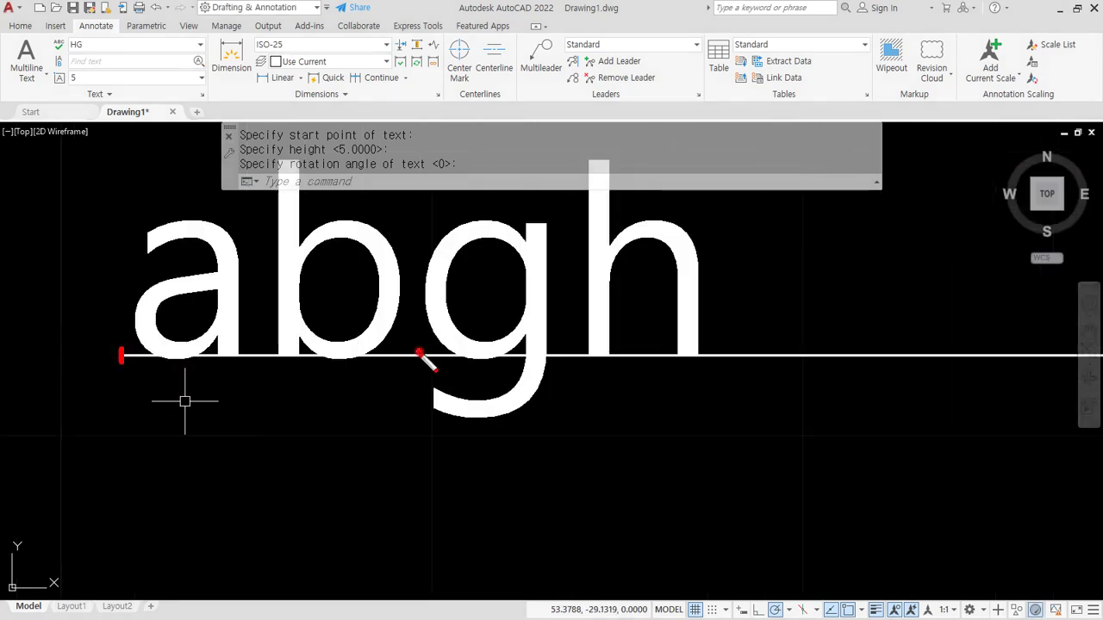
drag(689, 354, 712, 353)
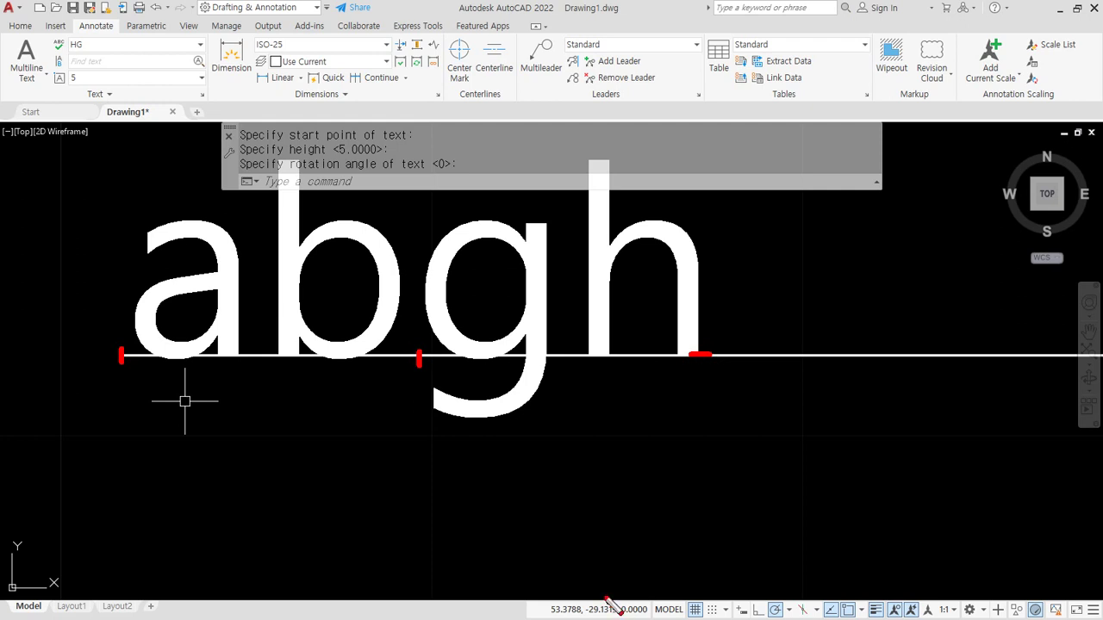
drag(91, 355, 761, 355)
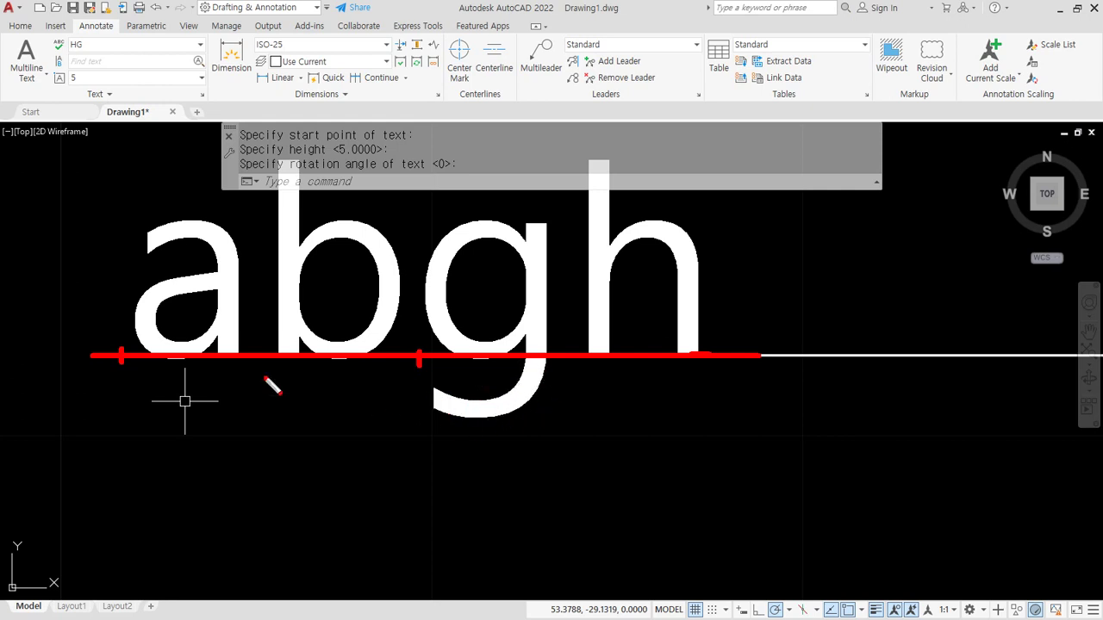
key(e)
drag(130, 355, 769, 355)
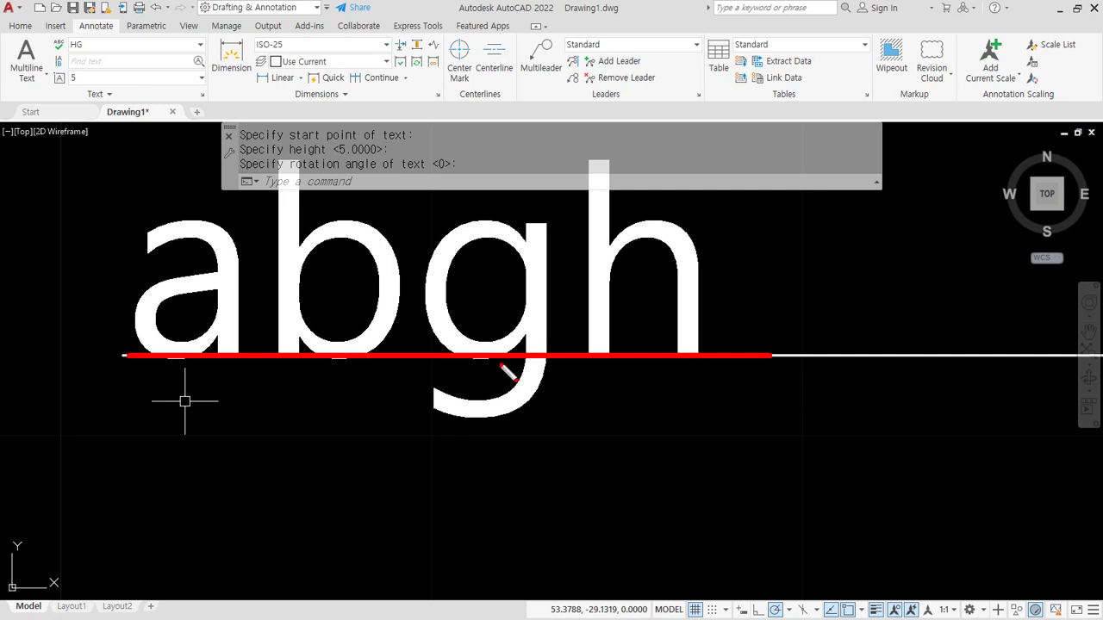
mouse_move(488, 422)
mouse_down()
mouse_move(142, 422)
mouse_move(747, 421)
mouse_up()
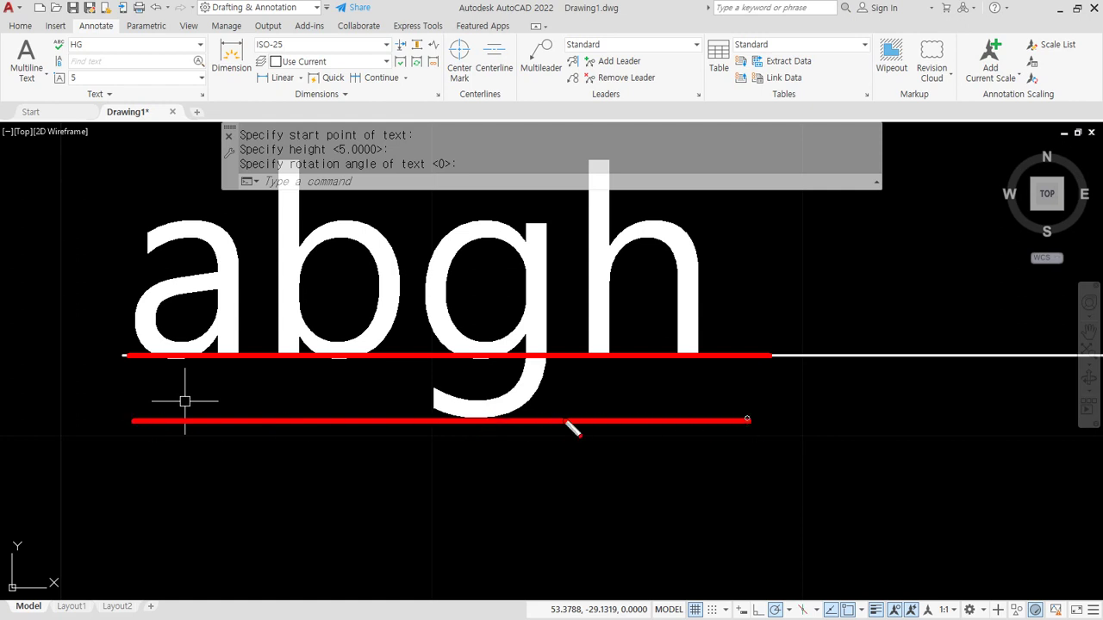
drag(133, 416, 132, 436)
drag(427, 415, 424, 431)
drag(724, 414, 719, 432)
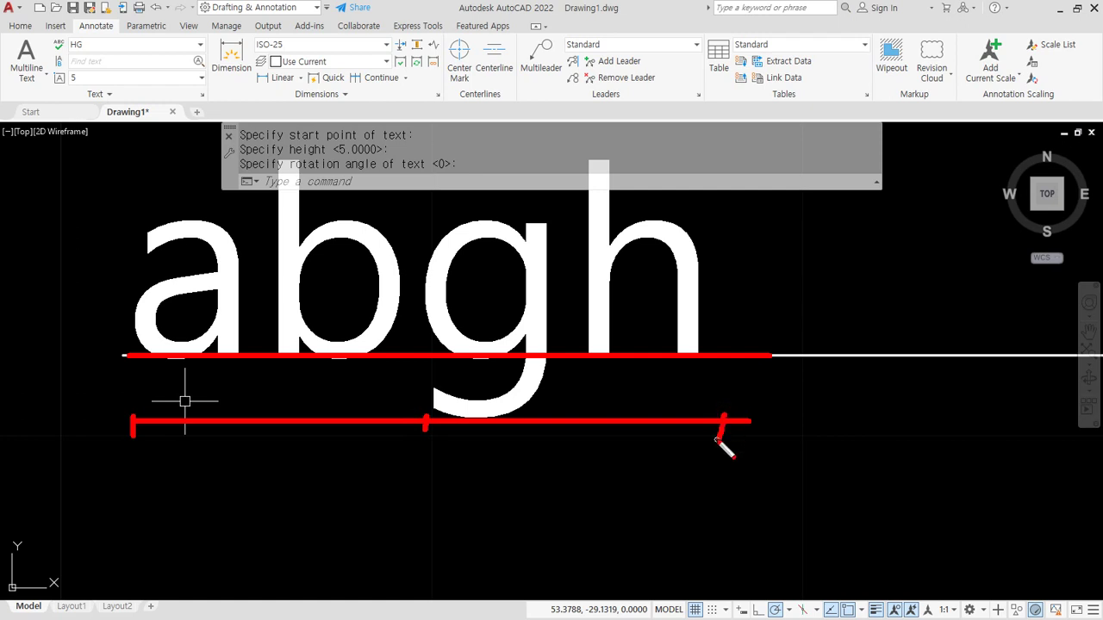
key(Escape)
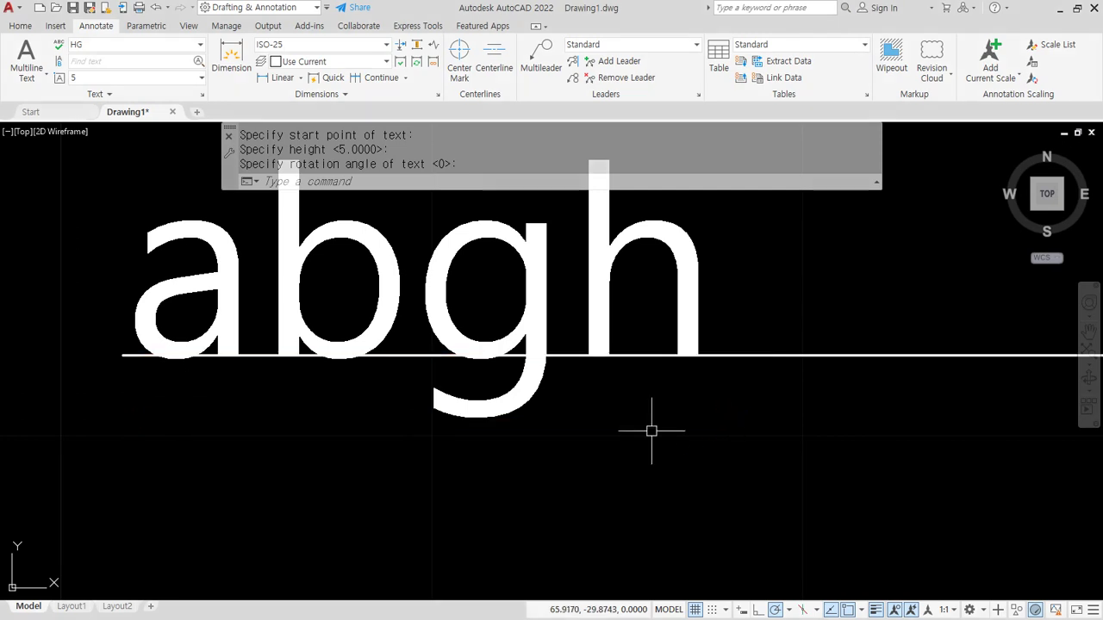
Examine the middle-left text in the second row, from letter tops to baseline, with its left, center and right mid-height points
scroll(650, 431, down, 4)
scroll(651, 430, down, 10)
middle_drag(648, 338, 433, 460)
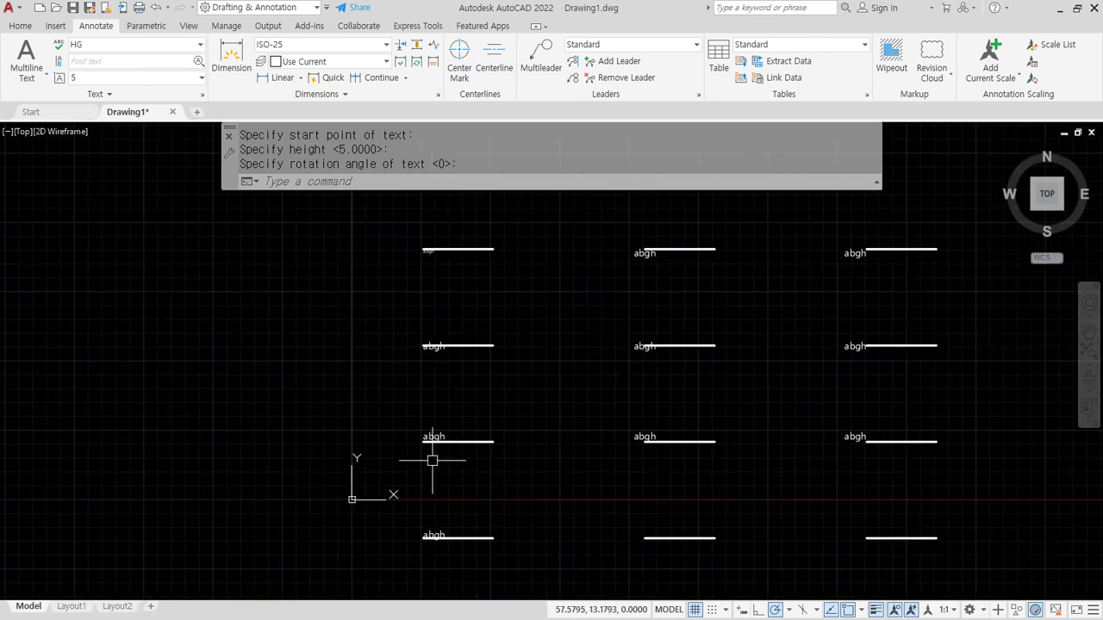
scroll(452, 368, up, 6)
scroll(348, 250, up, 6)
scroll(387, 455, up, 2)
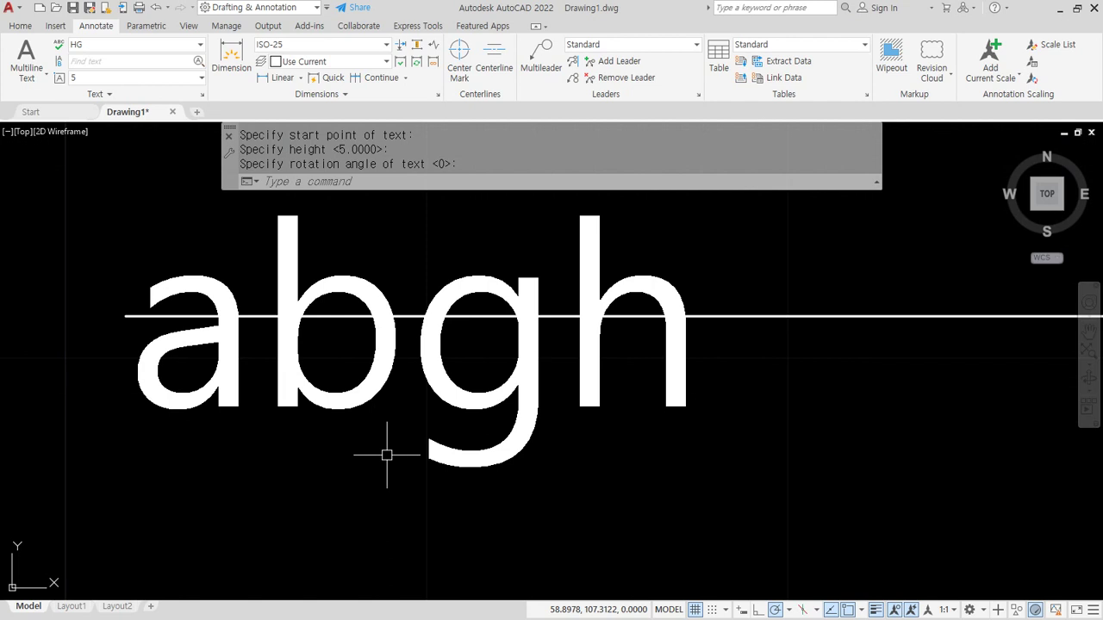
mouse_move(289, 217)
mouse_down()
mouse_move(100, 217)
mouse_move(700, 218)
mouse_up()
mouse_move(183, 411)
mouse_down()
mouse_move(81, 411)
mouse_move(819, 412)
mouse_up()
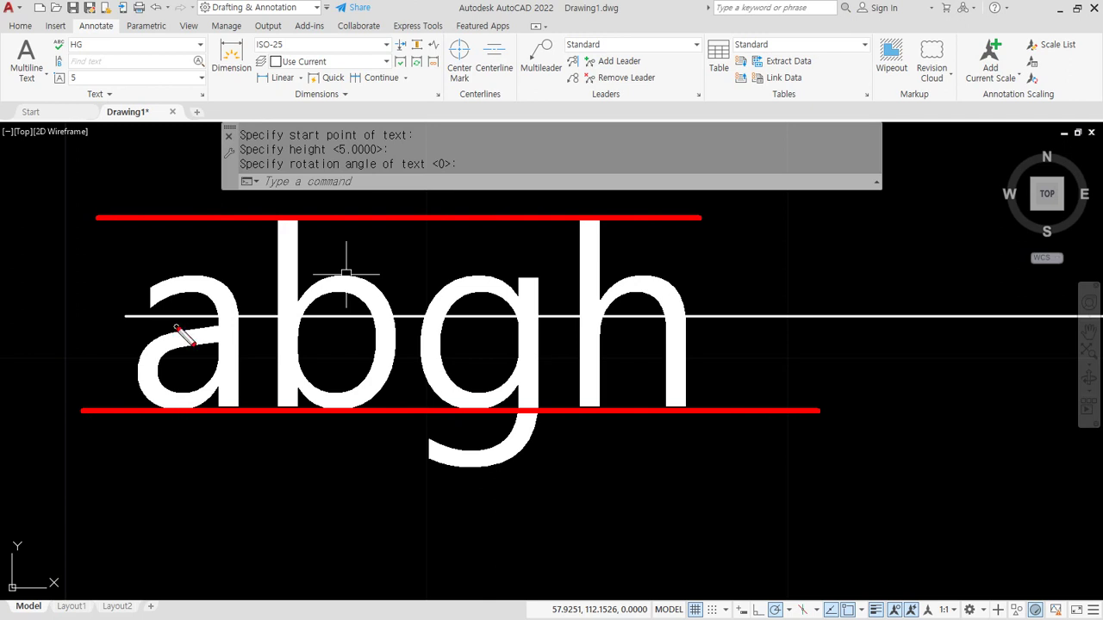
drag(131, 333, 125, 311)
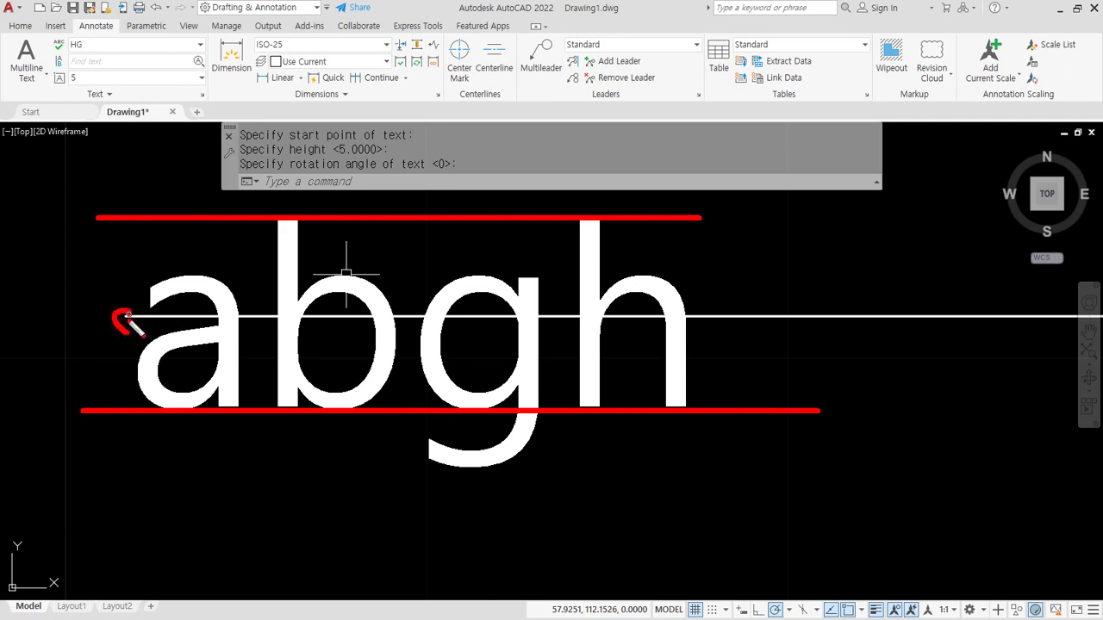
drag(415, 324, 423, 323)
mouse_move(700, 331)
mouse_down()
mouse_move(689, 317)
mouse_move(698, 328)
mouse_up()
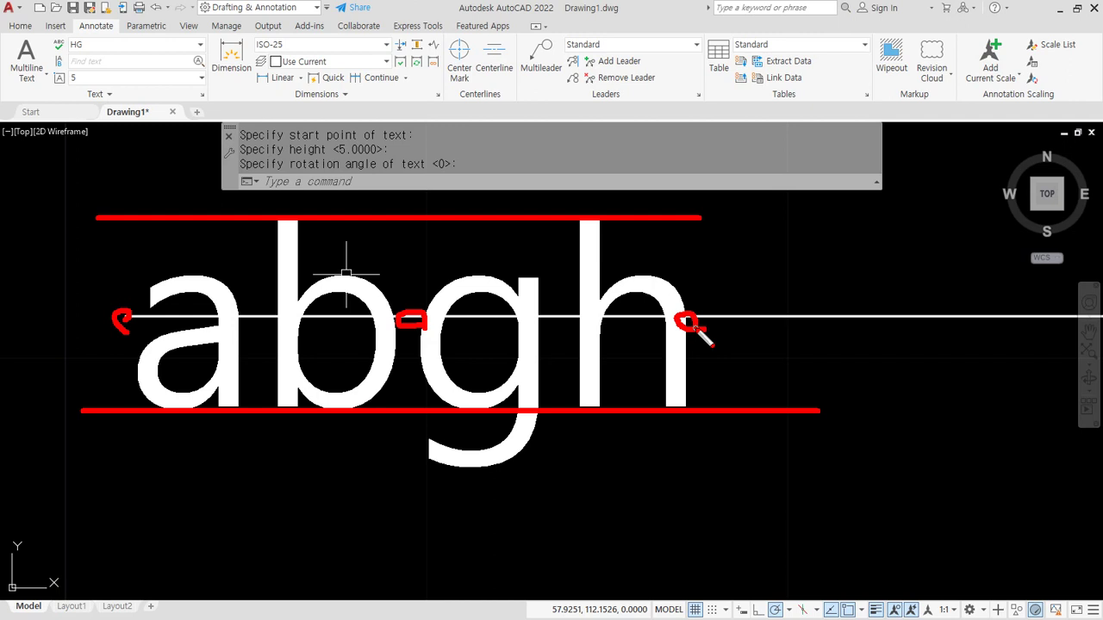
Start single-line text with Middle justification at the midpoint of the second row's first line, accepting height 5 and rotation 0
scroll(697, 335, down, 3)
middle_drag(842, 376, 586, 387)
text(d)
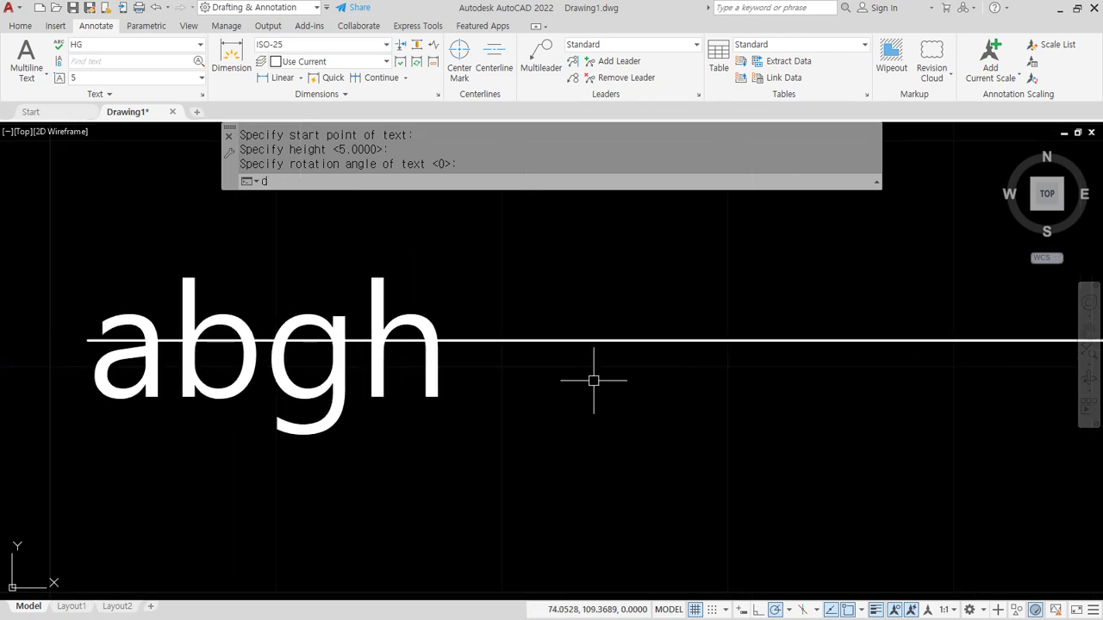
text(t)
key(Return)
click(517, 182)
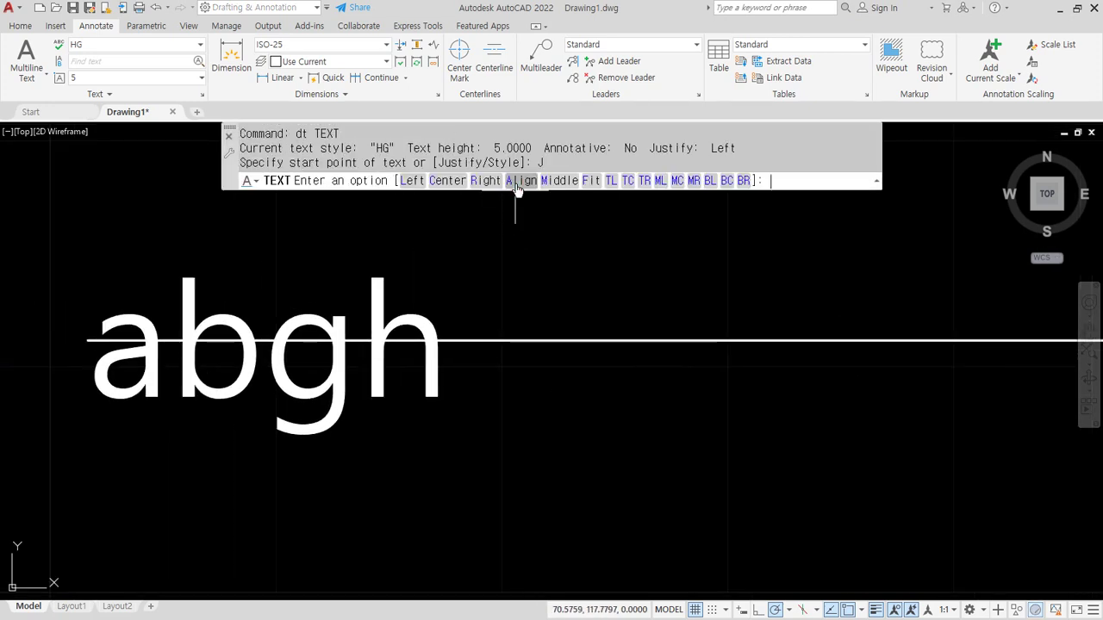
click(559, 182)
text(mi)
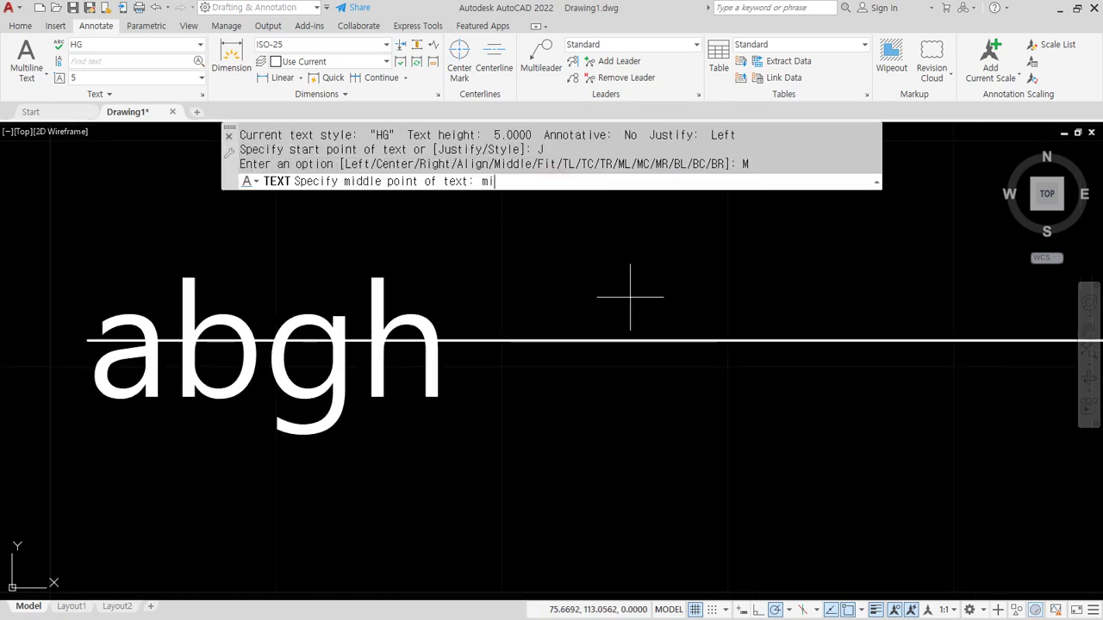
text(d)
key(space)
click(660, 343)
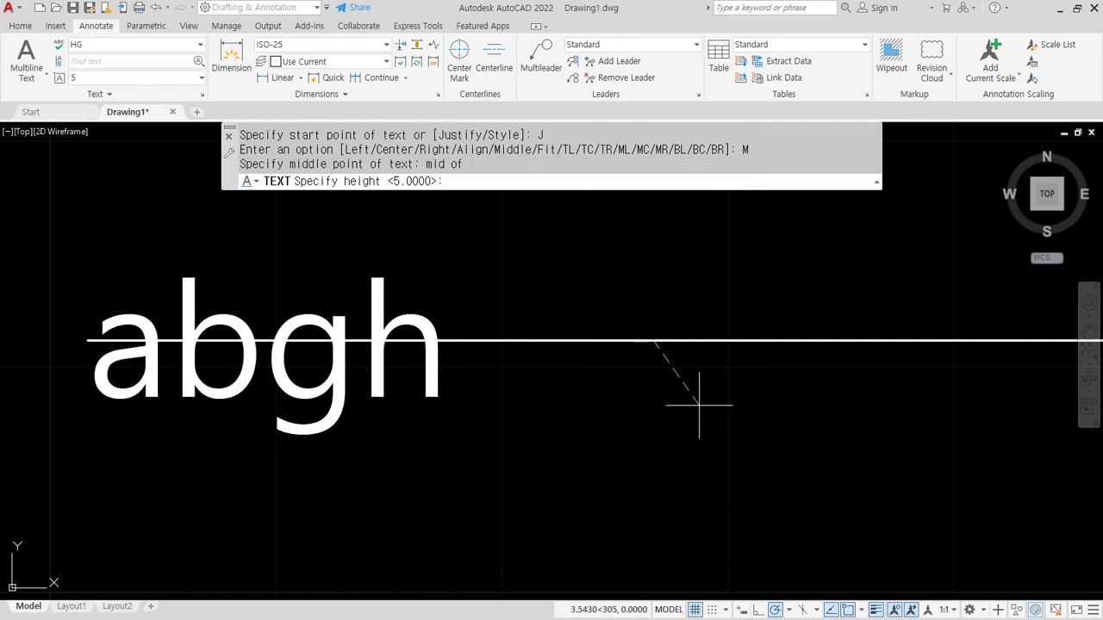
key(Return)
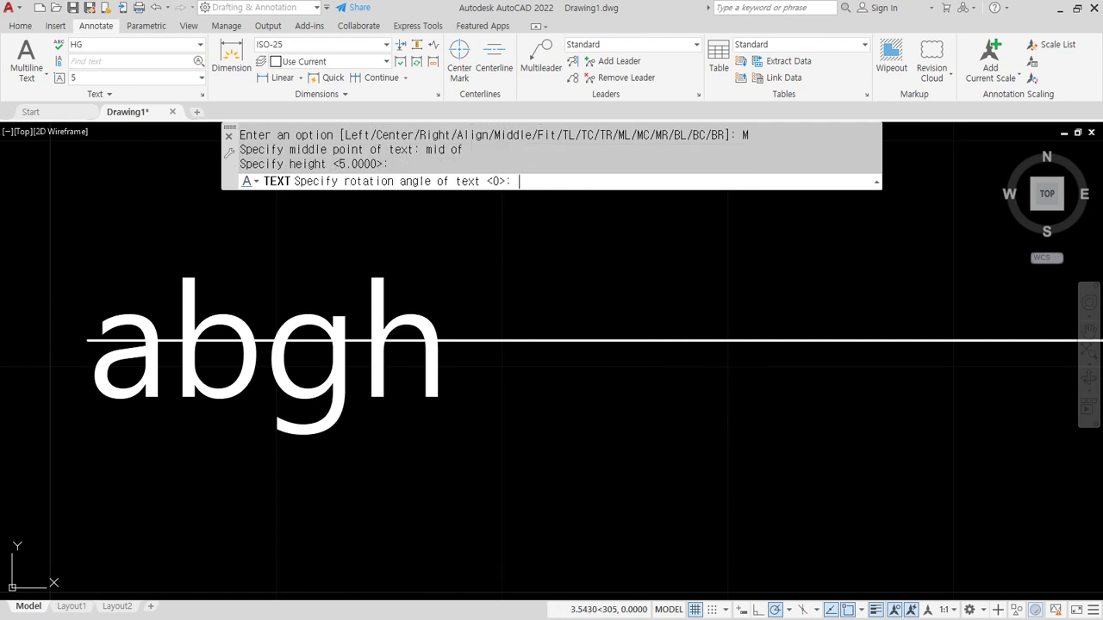
key(Return)
Enter "abgh" as the middle-justified text and finish it
text(abgh)
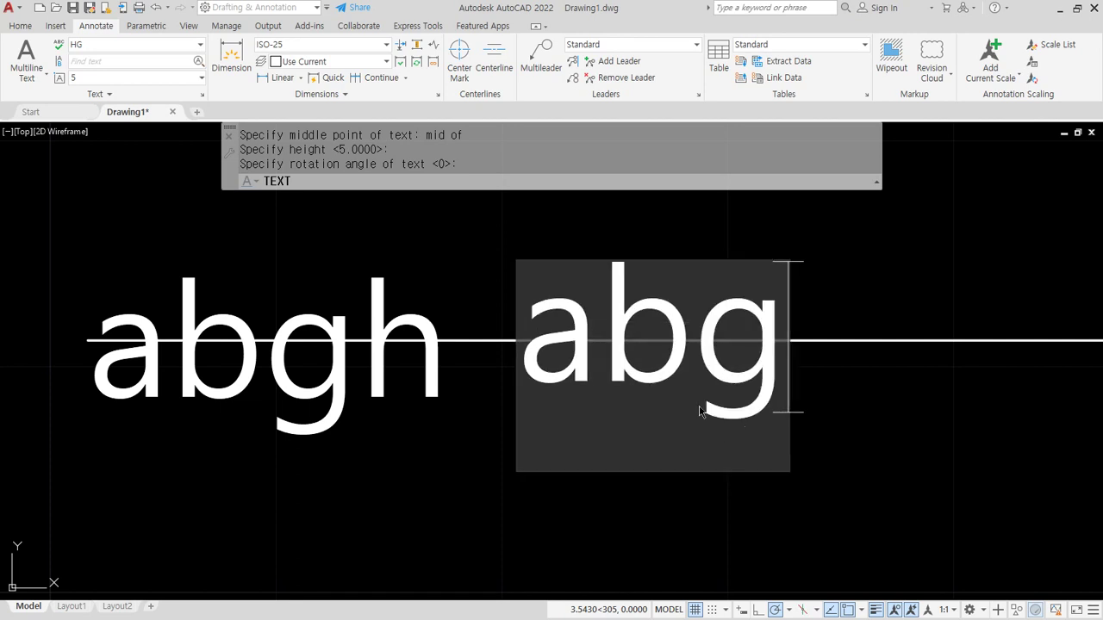
key(Return)
key(Return)
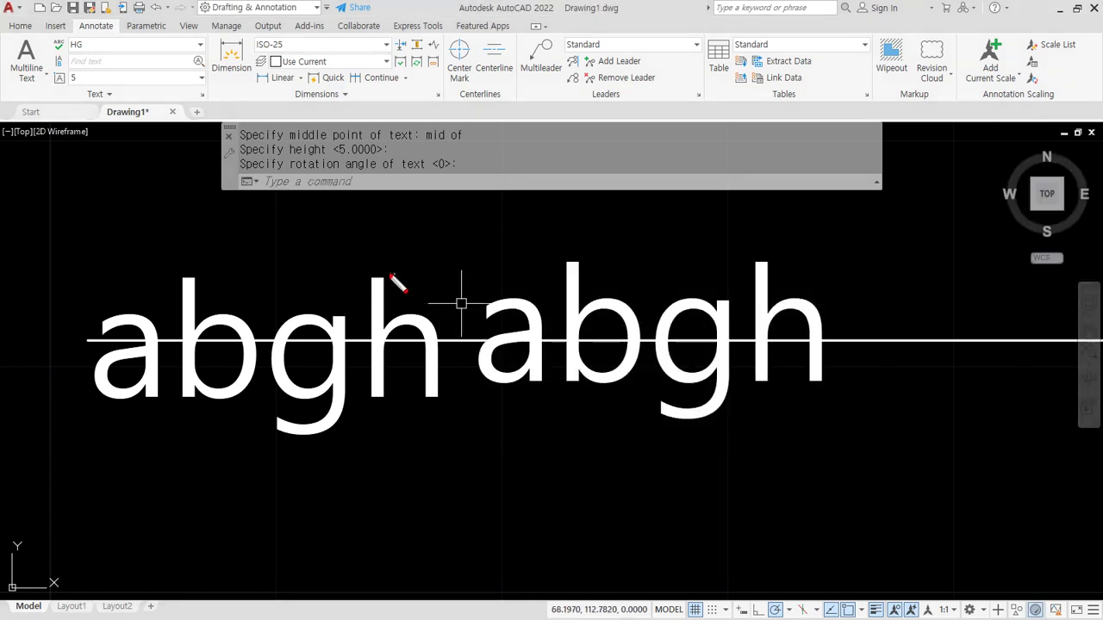
Examine the middle-left text's top, baseline and mid-height against the neighbouring middle-justified text
drag(192, 278, 1020, 278)
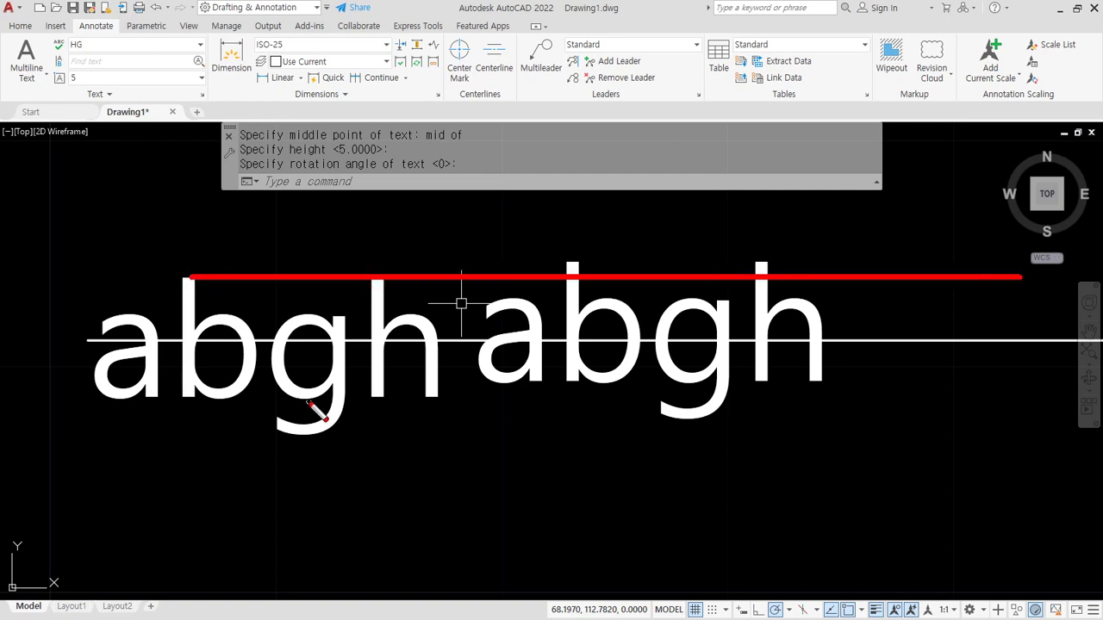
drag(67, 436, 971, 437)
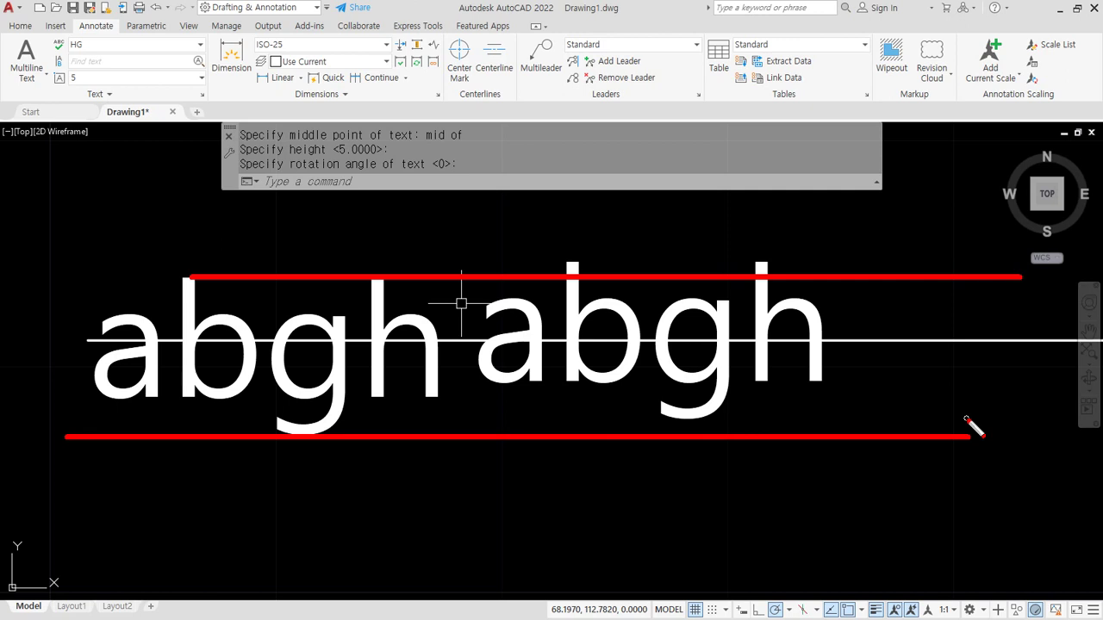
key(e)
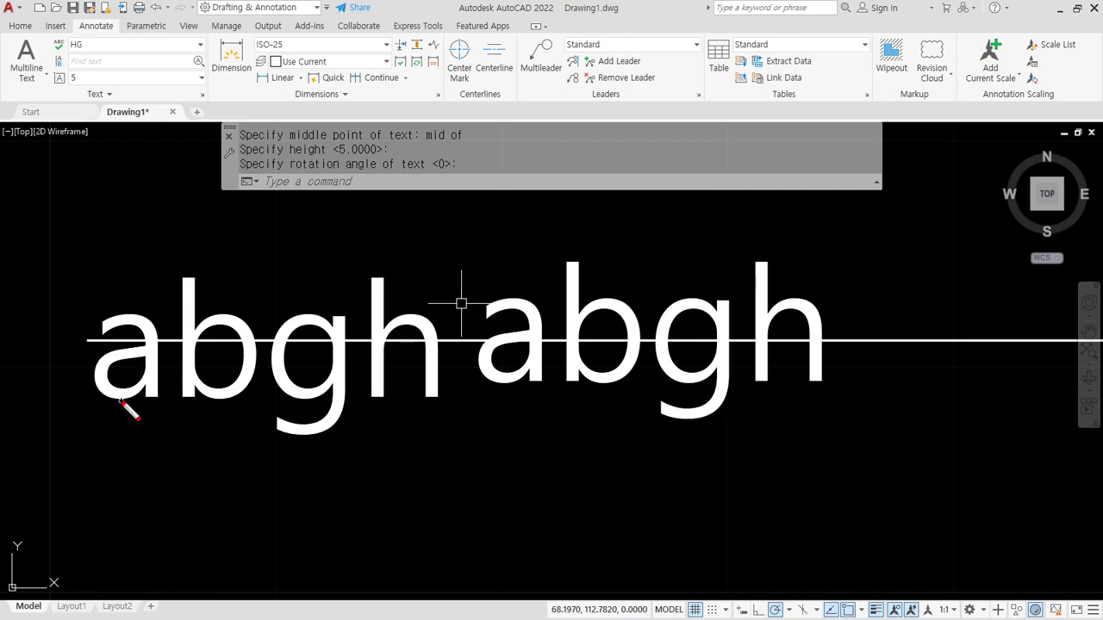
drag(93, 400, 436, 399)
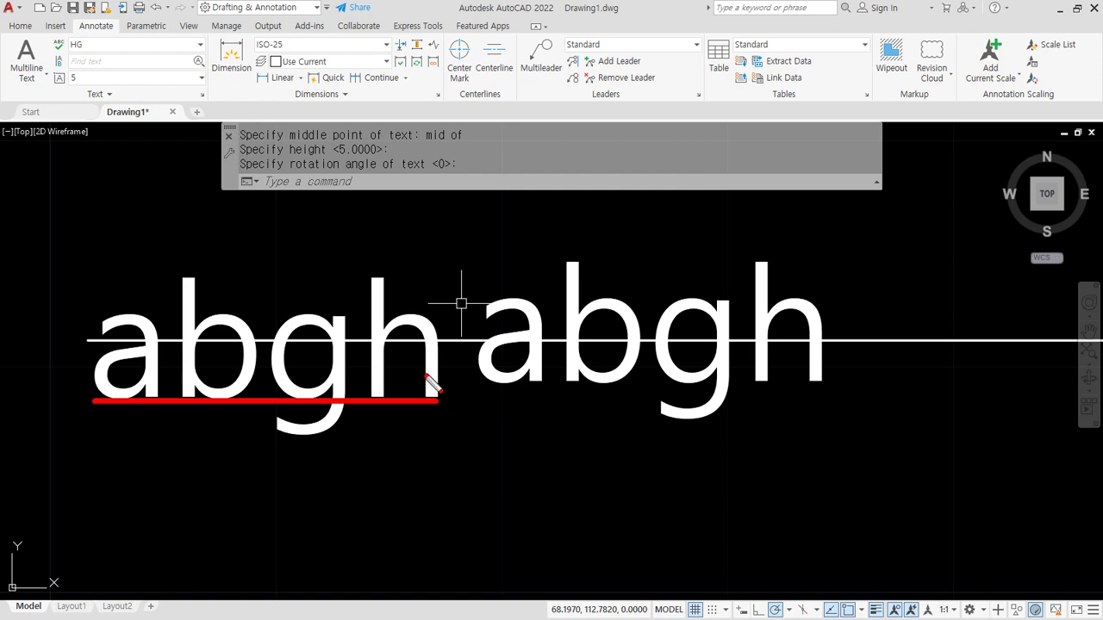
drag(405, 279, 100, 279)
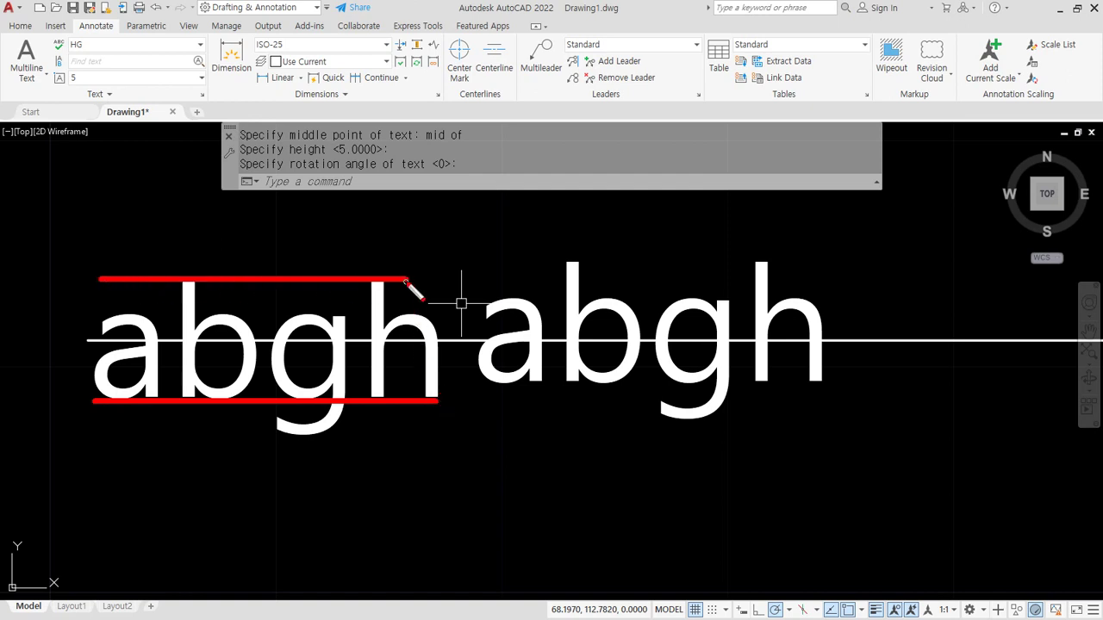
drag(93, 340, 441, 341)
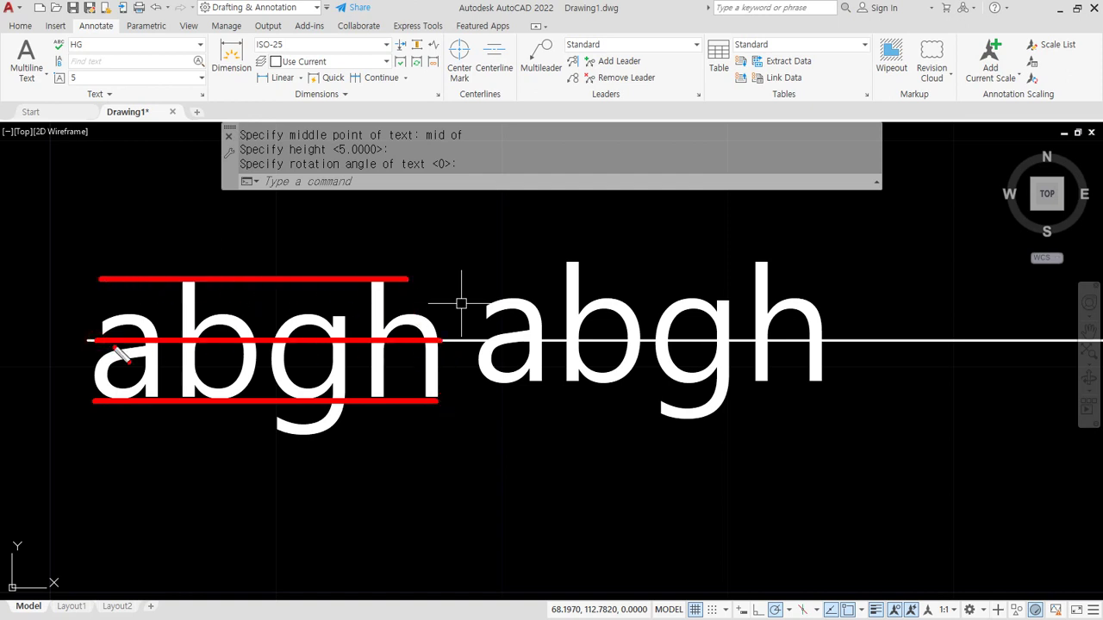
drag(87, 332, 92, 339)
drag(261, 336, 262, 344)
drag(424, 330, 442, 354)
Examine the middle-justified text's center point between the letter tops and the lowest edge of the "g"
mouse_move(579, 261)
mouse_down()
mouse_move(504, 262)
mouse_move(856, 261)
mouse_up()
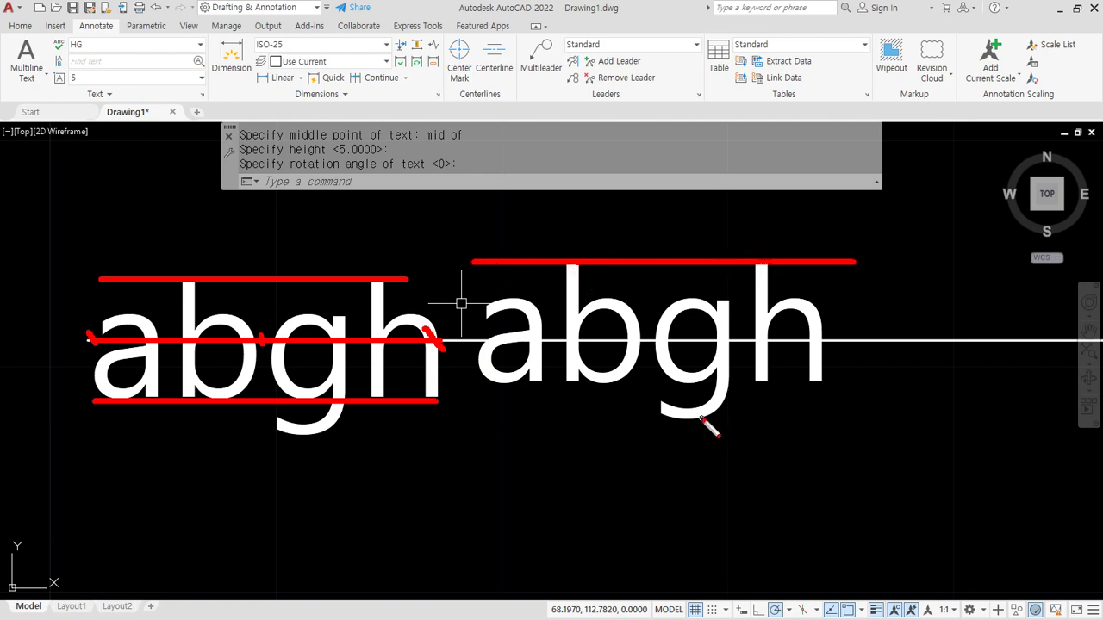
mouse_move(700, 421)
mouse_down()
mouse_move(509, 421)
mouse_move(842, 421)
mouse_up()
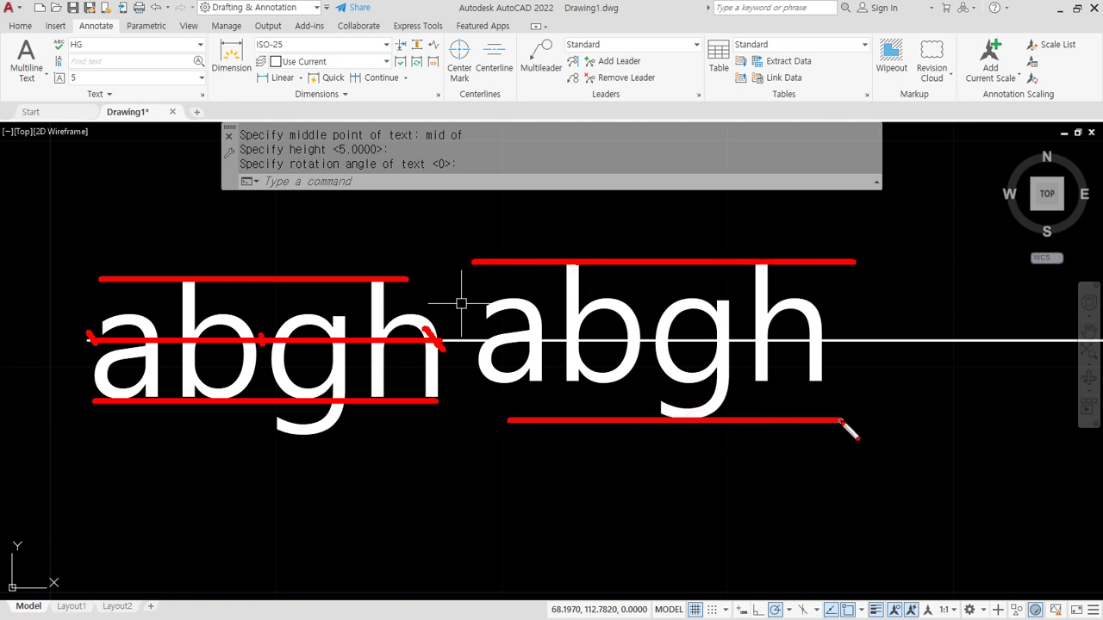
drag(642, 263, 642, 438)
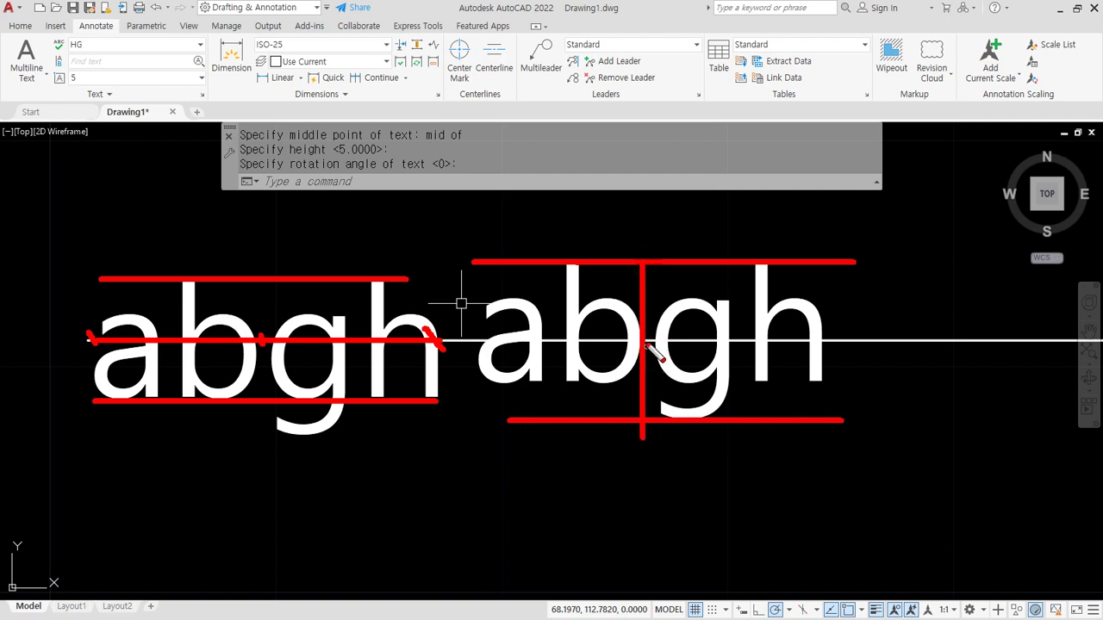
drag(631, 331, 664, 363)
key(Escape)
click(676, 314)
key(Escape)
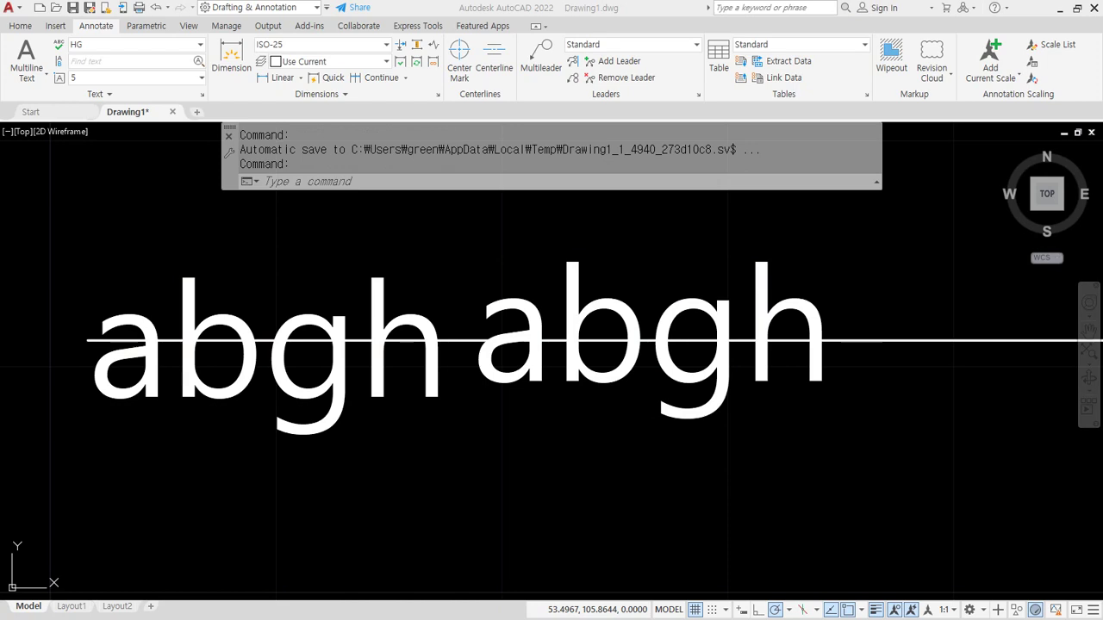
Switch to the Notepad lecture notes, enlarge the window and add "INSert" after a blank line below the %%k entry
key(alt+Tab)
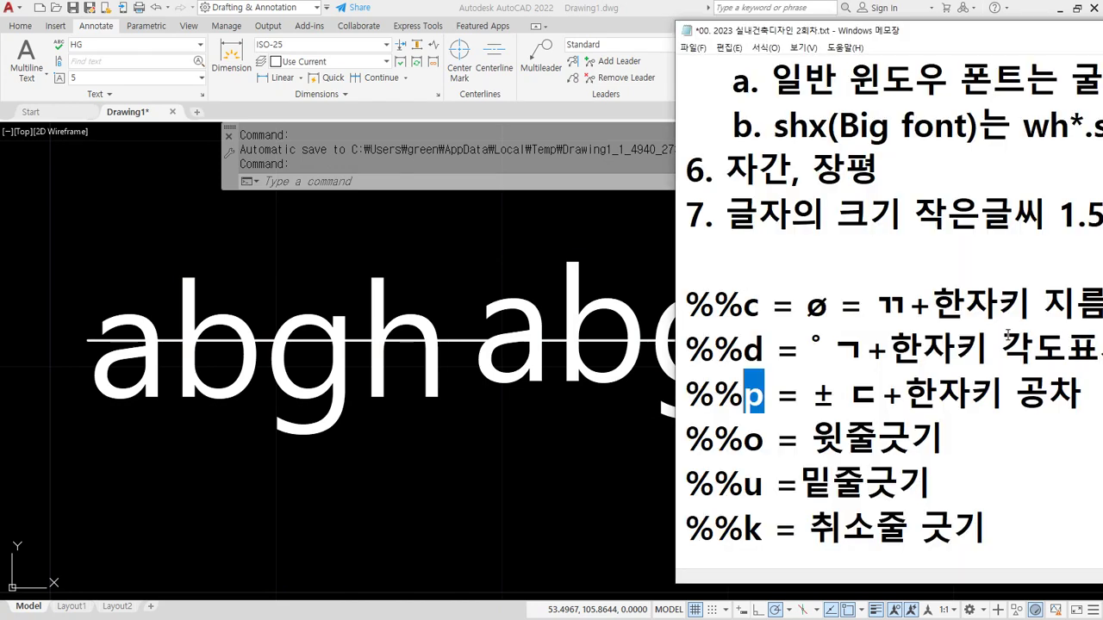
drag(974, 22, 620, 2)
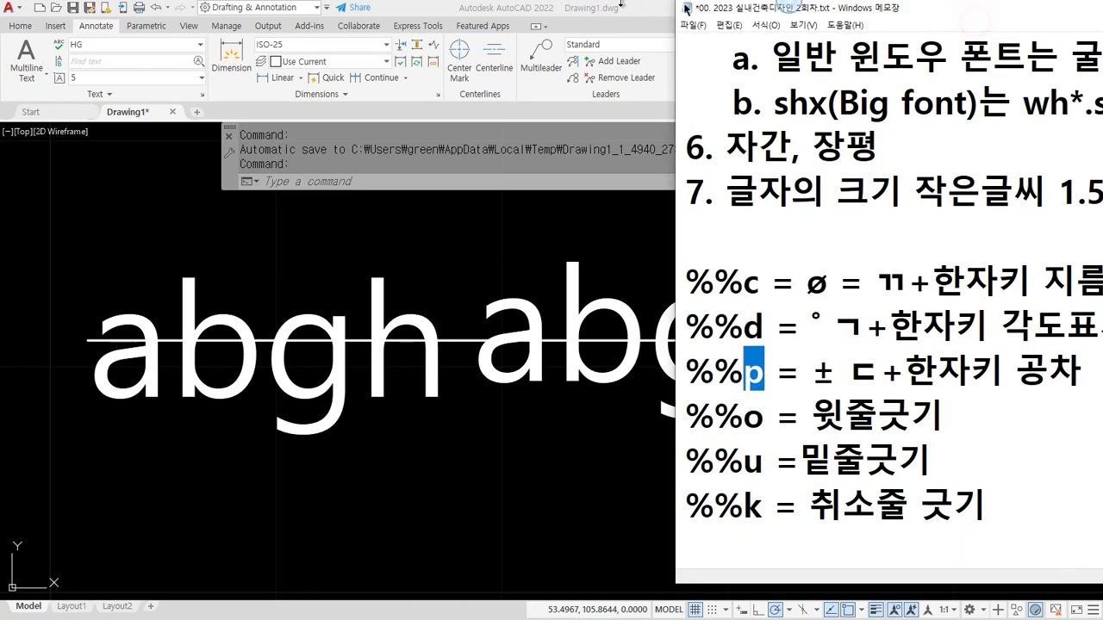
drag(880, 11, 408, 12)
click(599, 566)
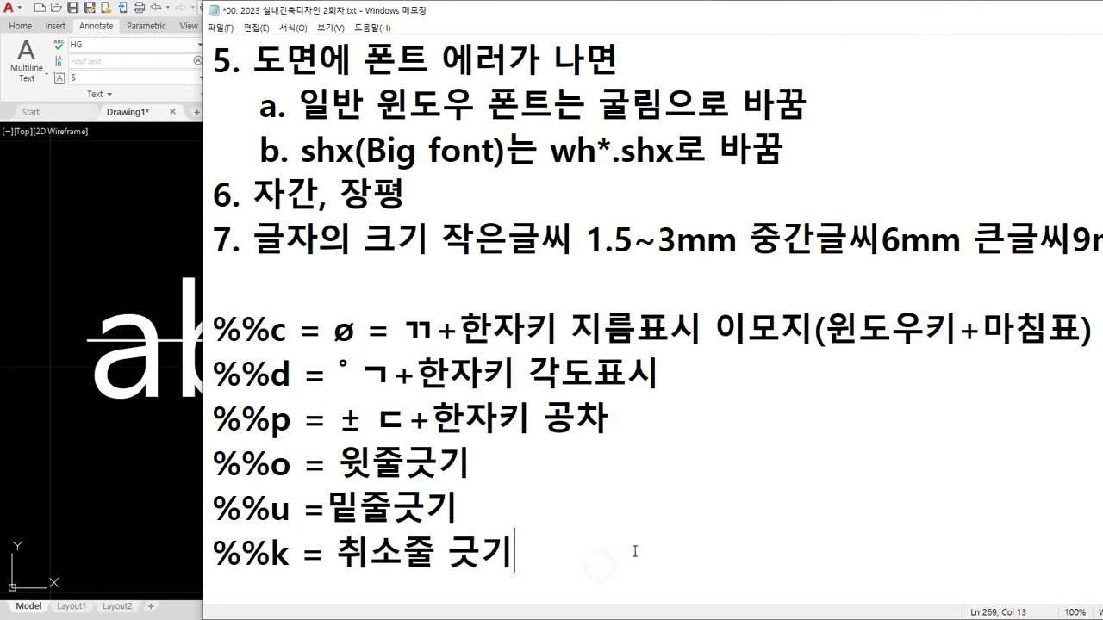
key(Return)
key(Return)
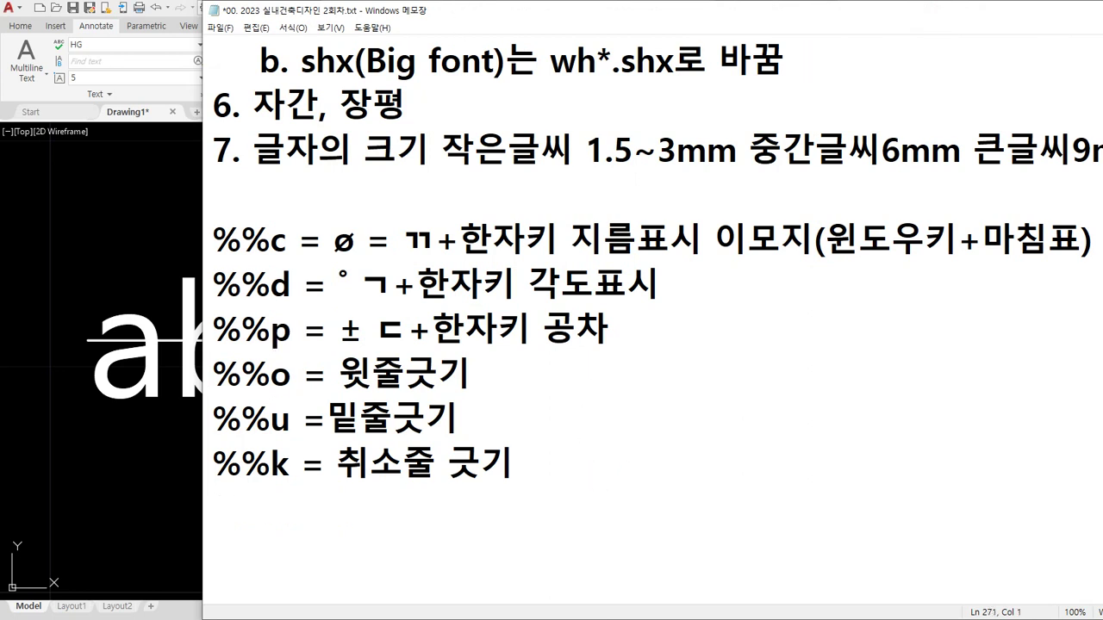
text(INSert)
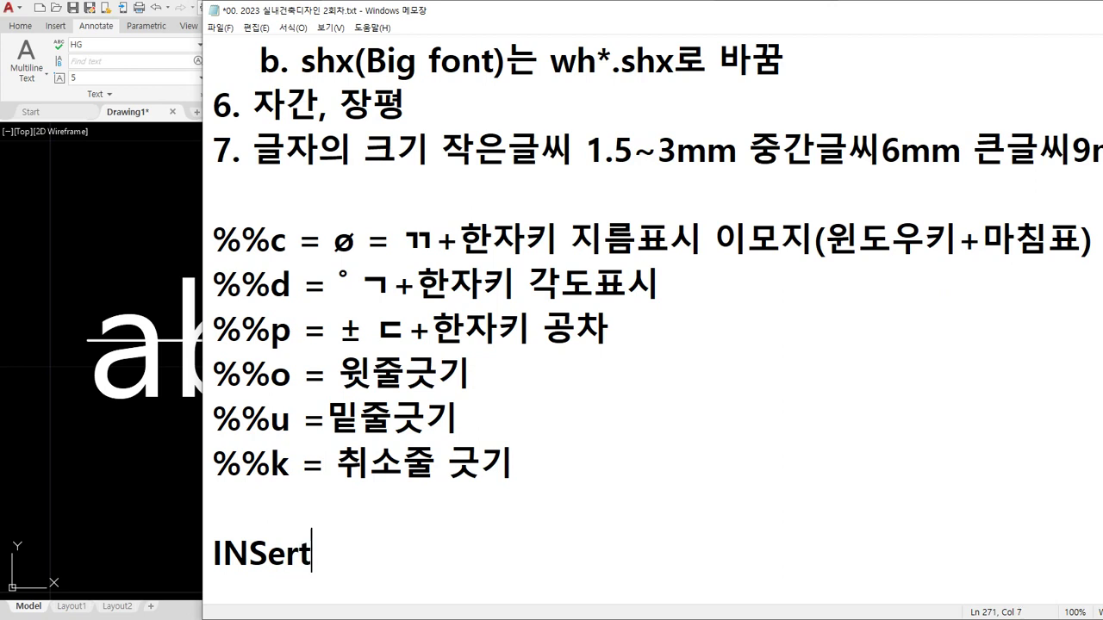
Complete the "INSert" note by adding "(삽입점 INS)" right behind it
text((삽입)
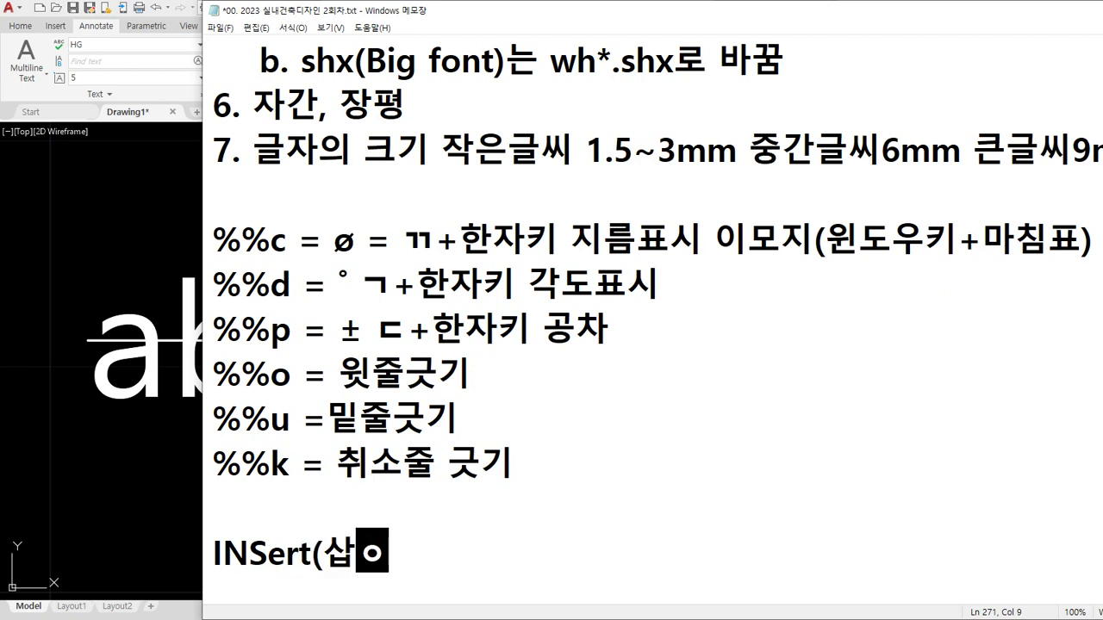
text(점 INS))
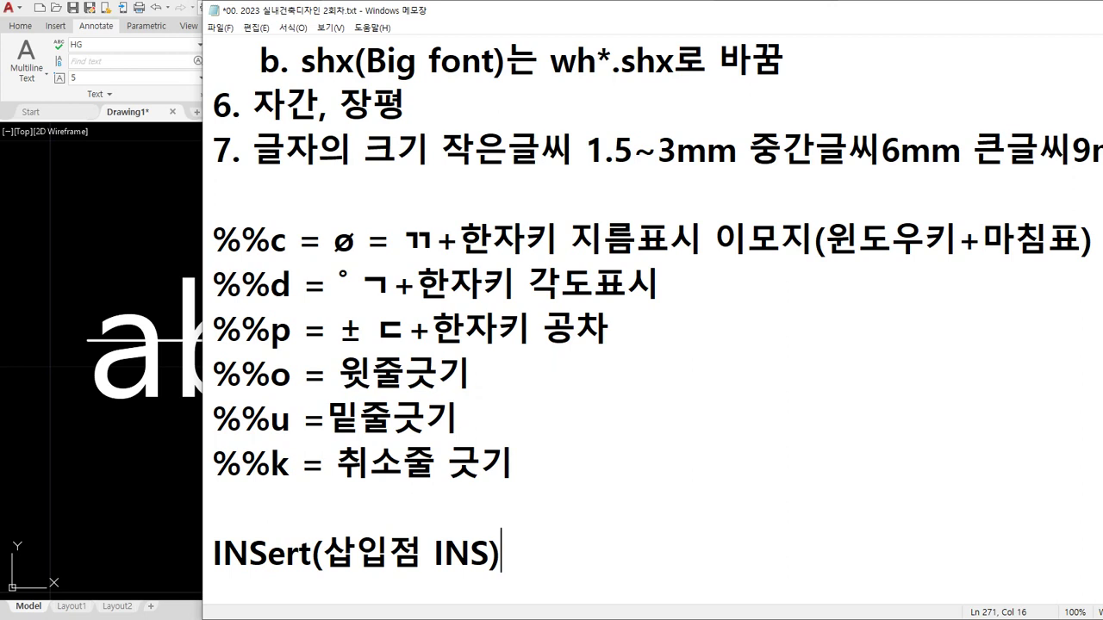
Switch to AutoCAD and erase the long horizontal line running through the two neighbouring "abgh" texts
click(21, 243)
click(709, 433)
click(614, 283)
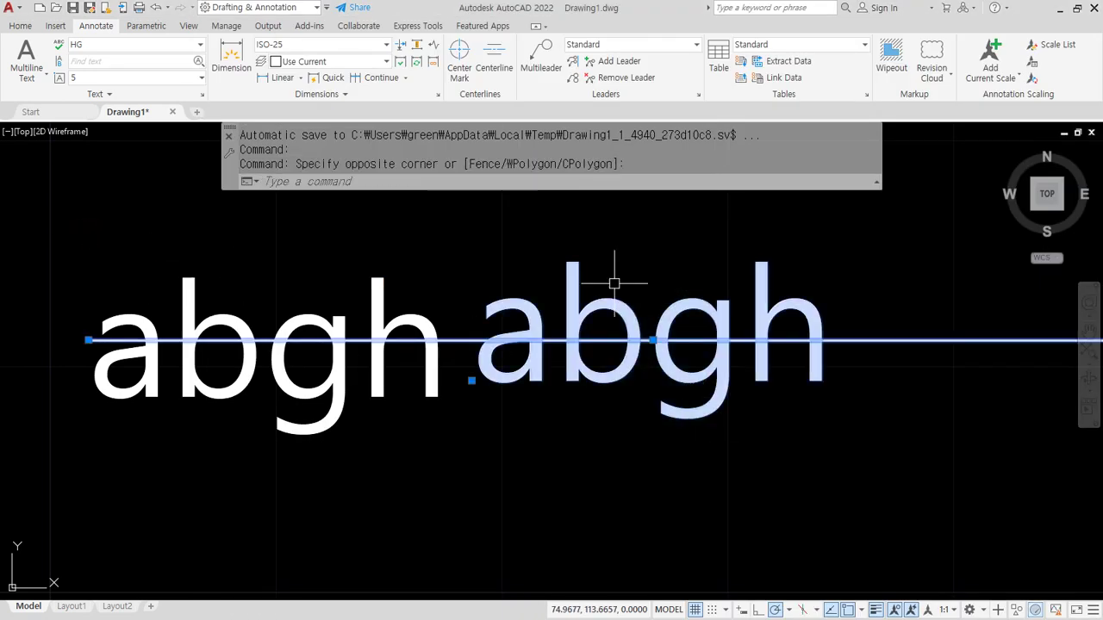
key(Escape)
click(900, 371)
click(862, 307)
key(Delete)
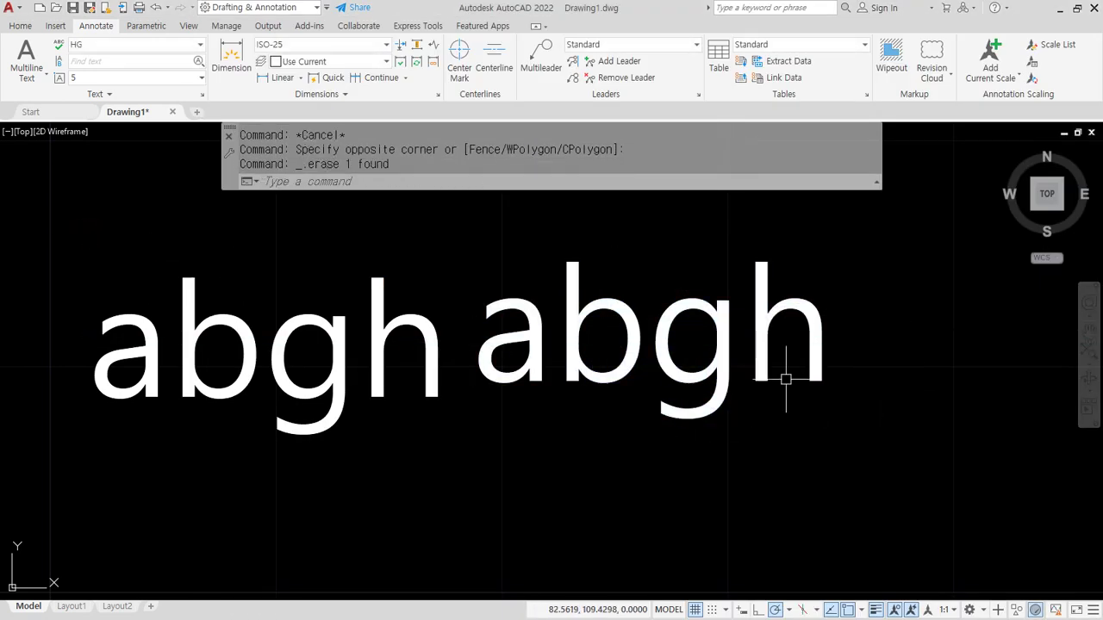
Draw a horizontal line about 15.6 units long from the middle-left text's insertion point, using the Insert snap, to the end of its "h"
text(l)
key(Return)
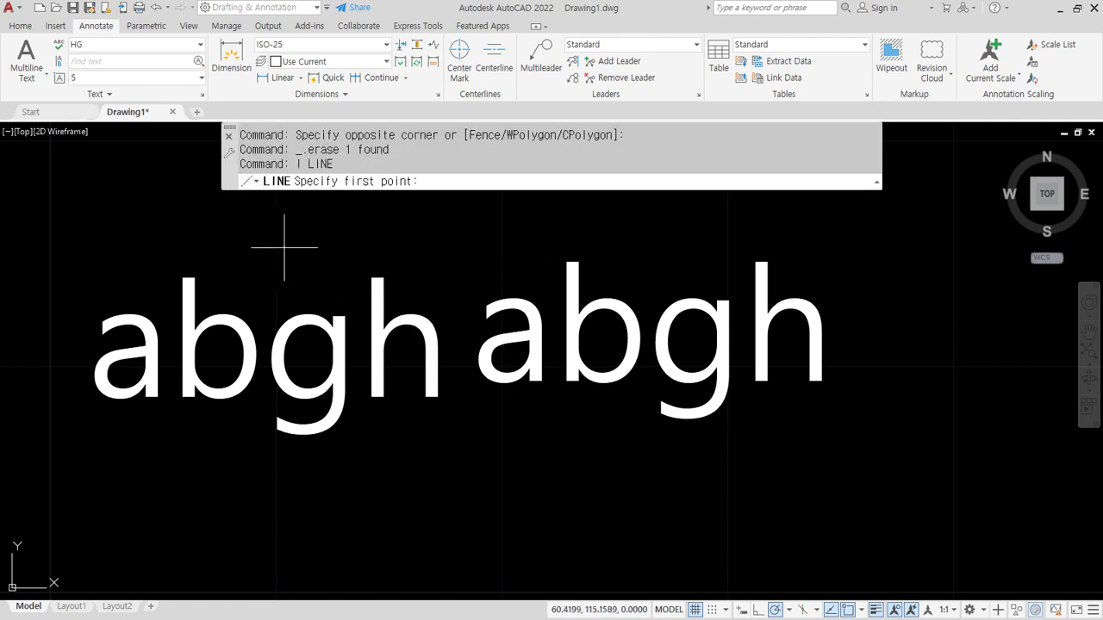
shift+right_click(281, 227)
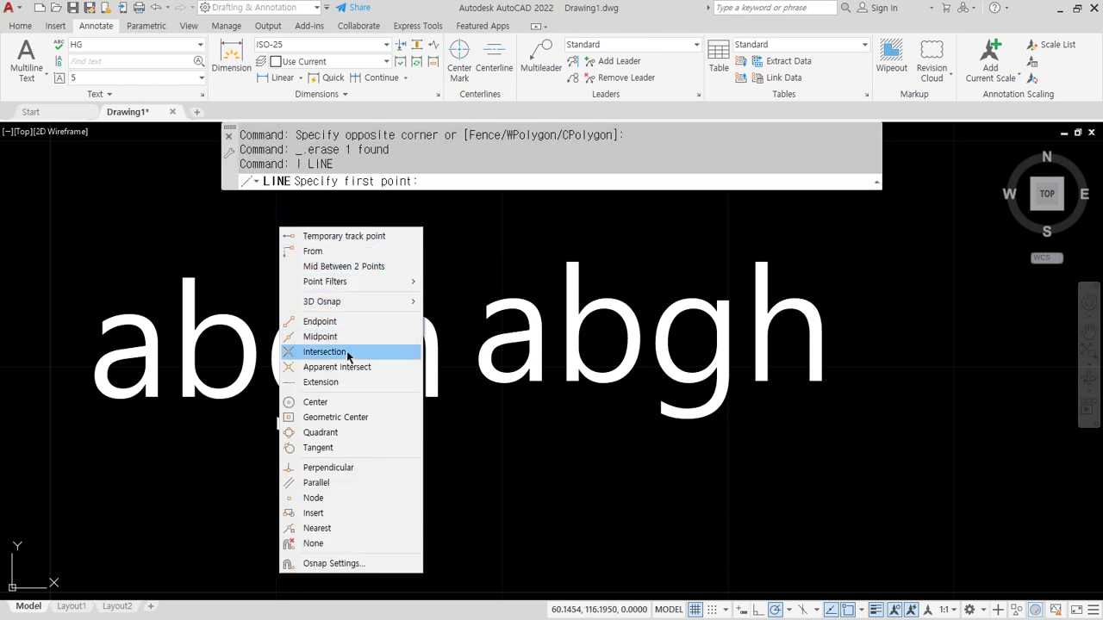
click(335, 513)
click(323, 433)
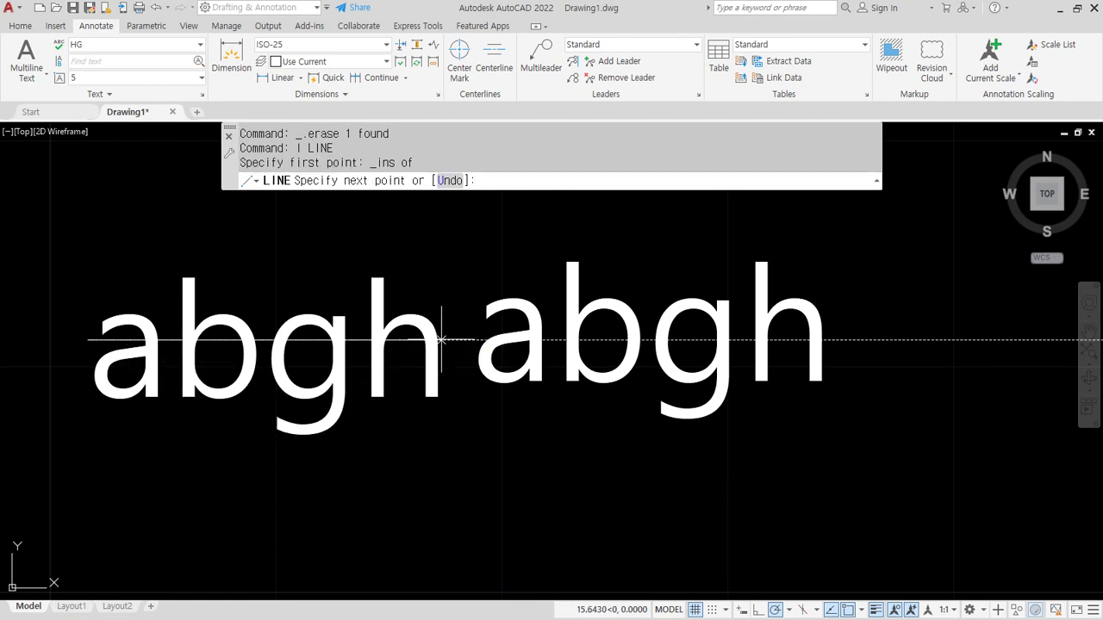
click(441, 339)
key(Return)
Draw a vertical line downward from the middle-justified text's insertion point using the Insert object snap, ending well below the letters
key(Return)
shift+right_click(483, 275)
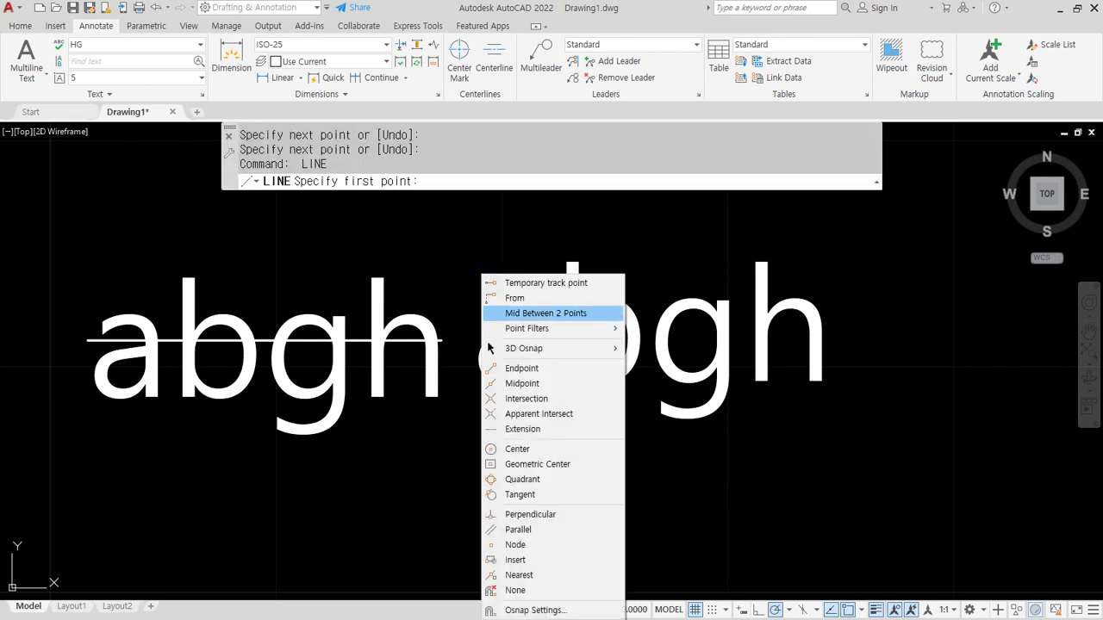
click(529, 559)
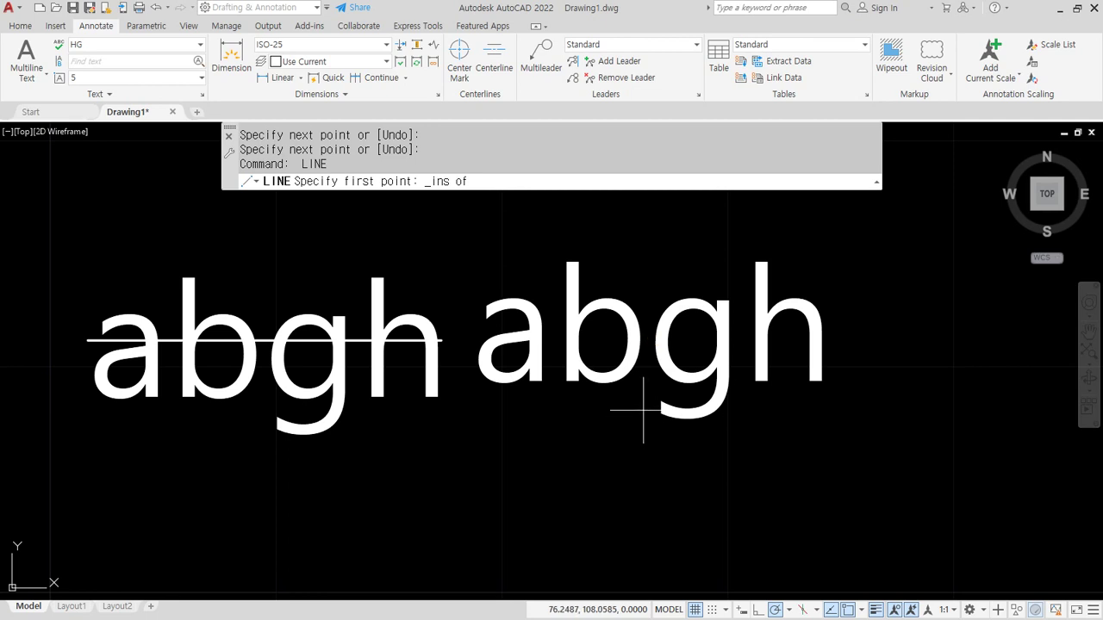
click(680, 405)
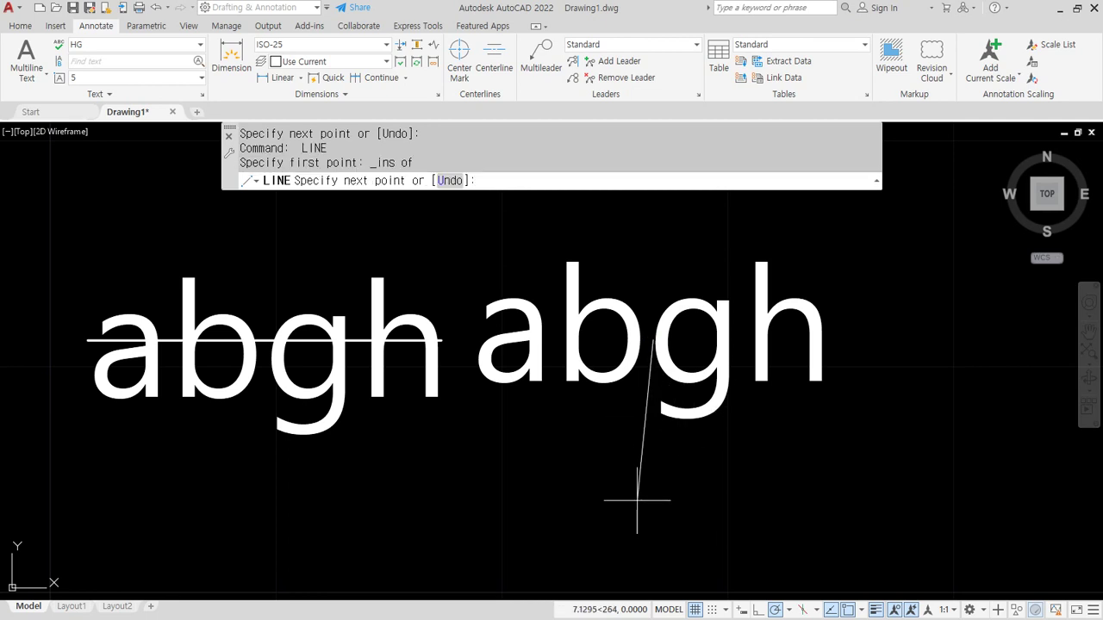
click(650, 560)
key(Return)
Draw a horizontal line from the vertical line's upper endpoint to just past the "h" of the middle-justified text
key(Return)
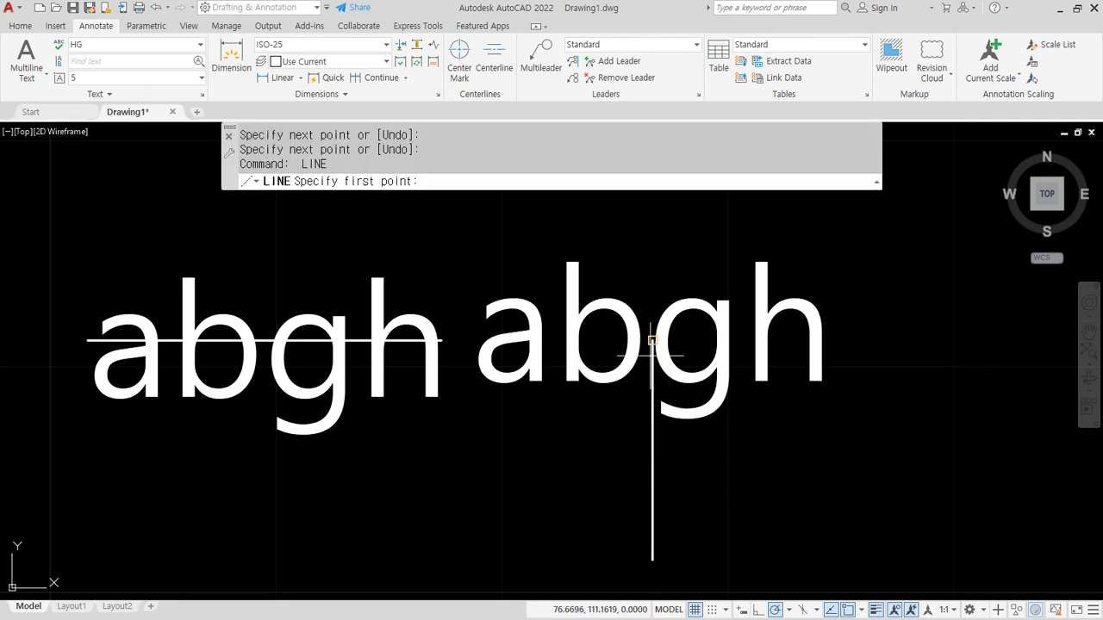
click(653, 341)
click(879, 340)
key(Return)
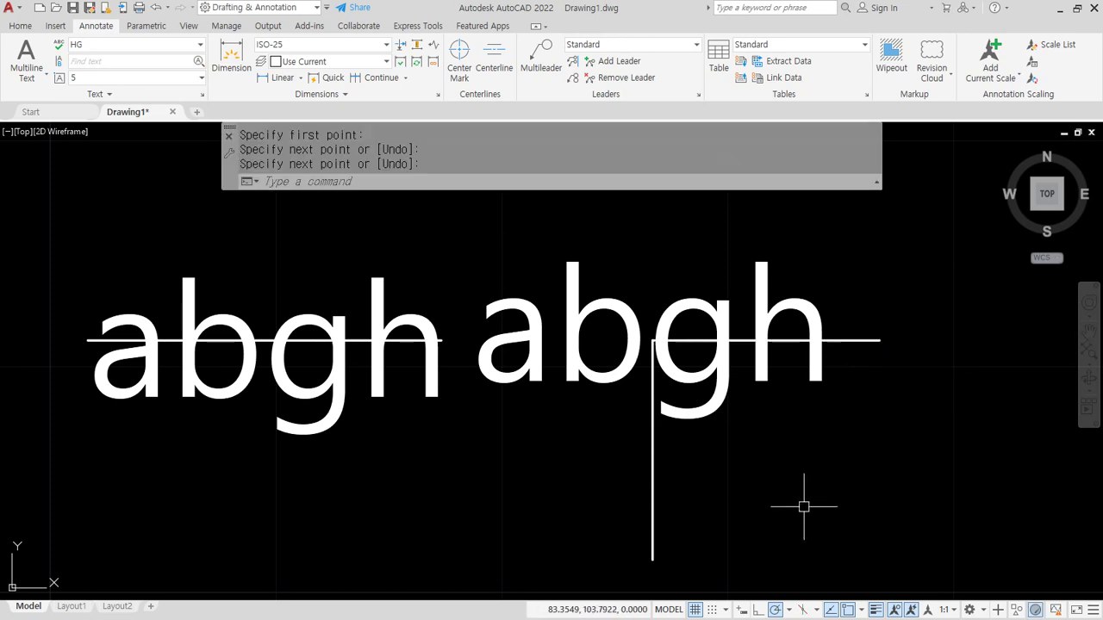
Erase all the "abgh" texts and lines in the drawing, including the lowest row of lines
scroll(803, 507, down, 10)
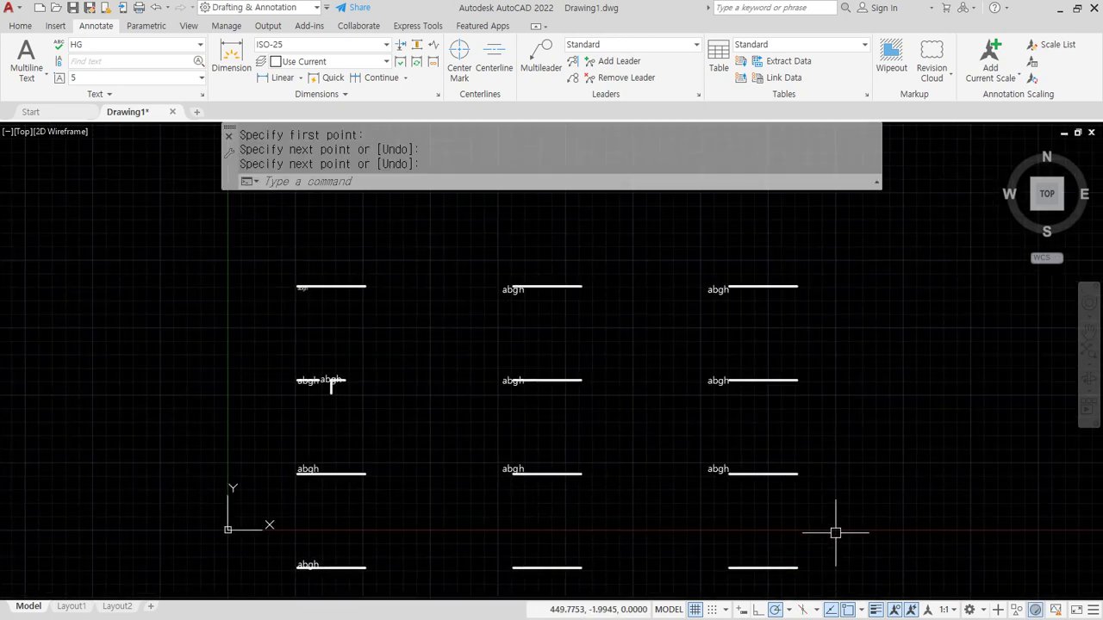
scroll(775, 534, down, 2)
click(780, 560)
click(250, 259)
text(e)
key(Return)
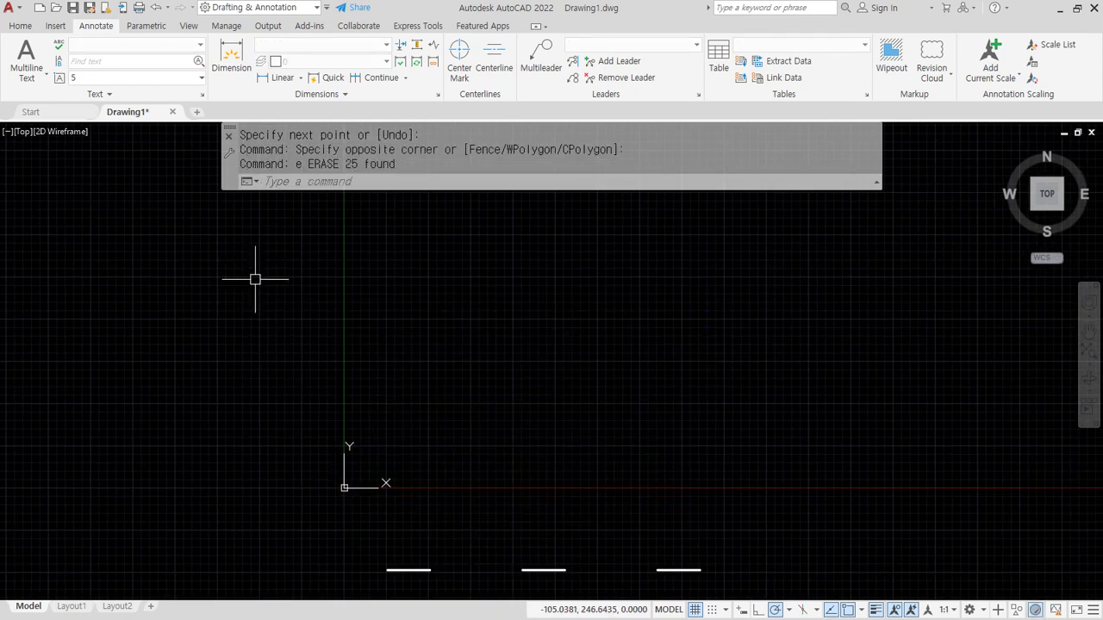
text(e)
key(Return)
text(all)
key(Return)
key(Return)
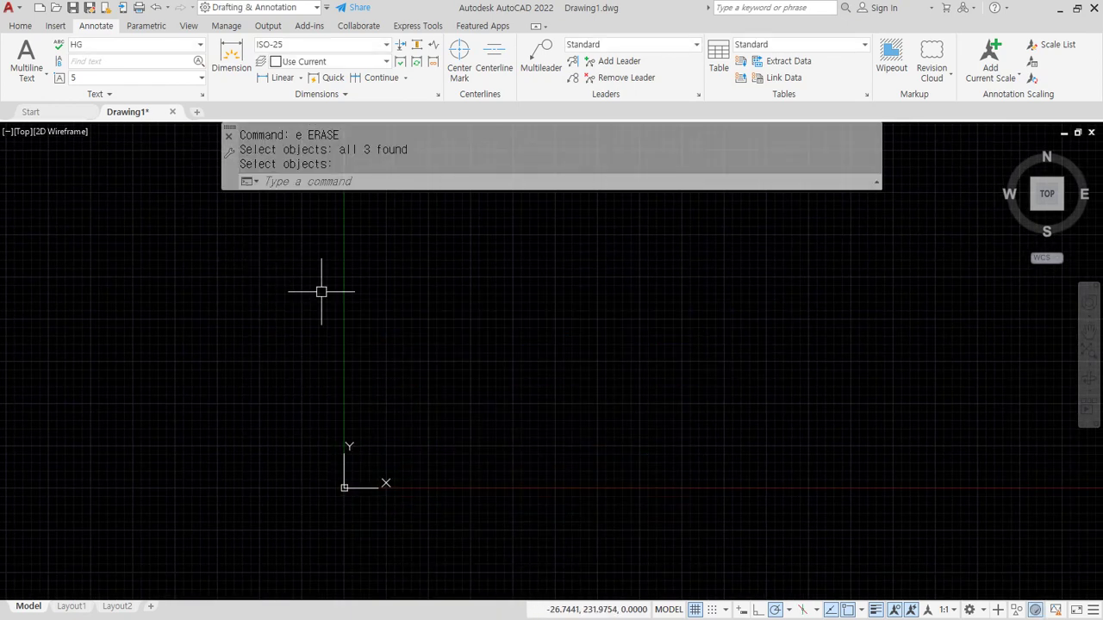
Begin a multiline text in the emptied drawing and define a wide rectangular frame for it
text(z)
key(Return)
text(a)
key(Return)
click(35, 76)
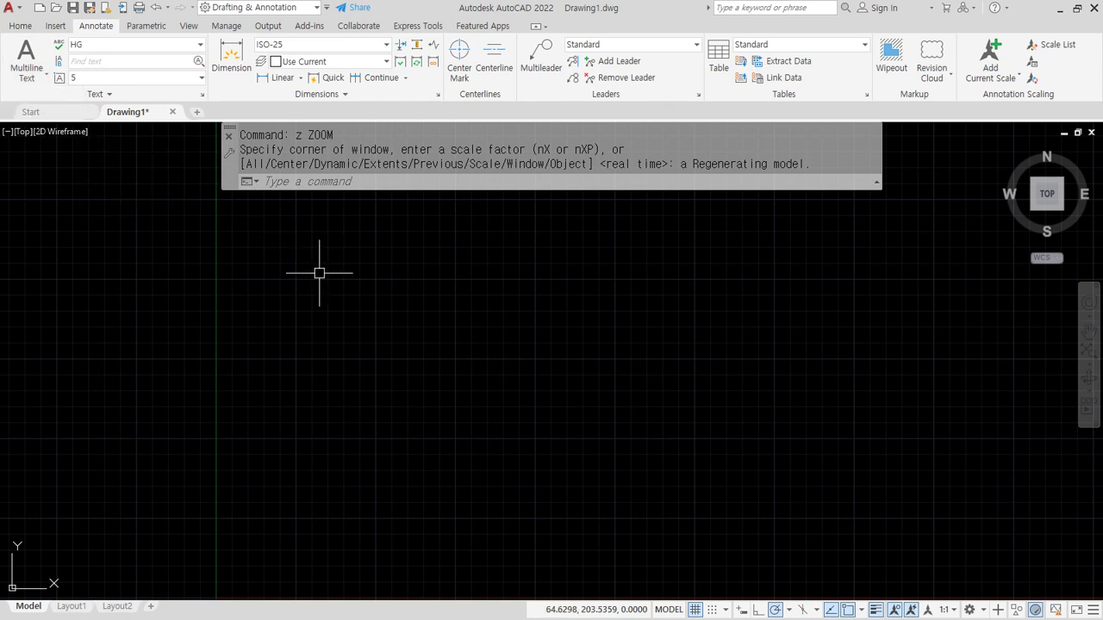
key(Escape)
key(Escape)
text(t)
key(Return)
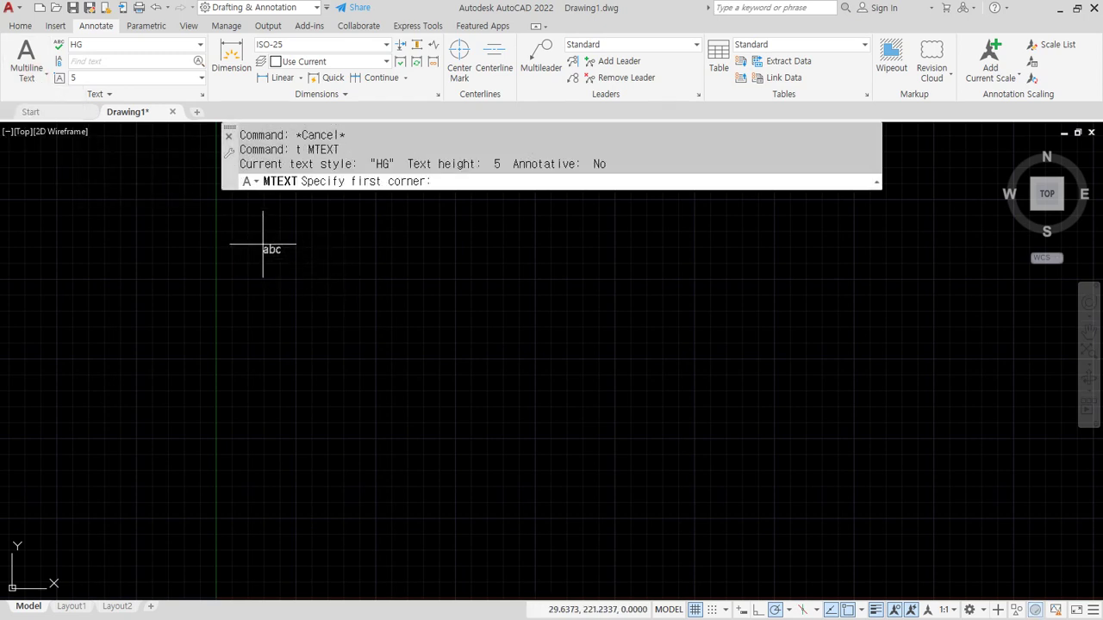
click(244, 238)
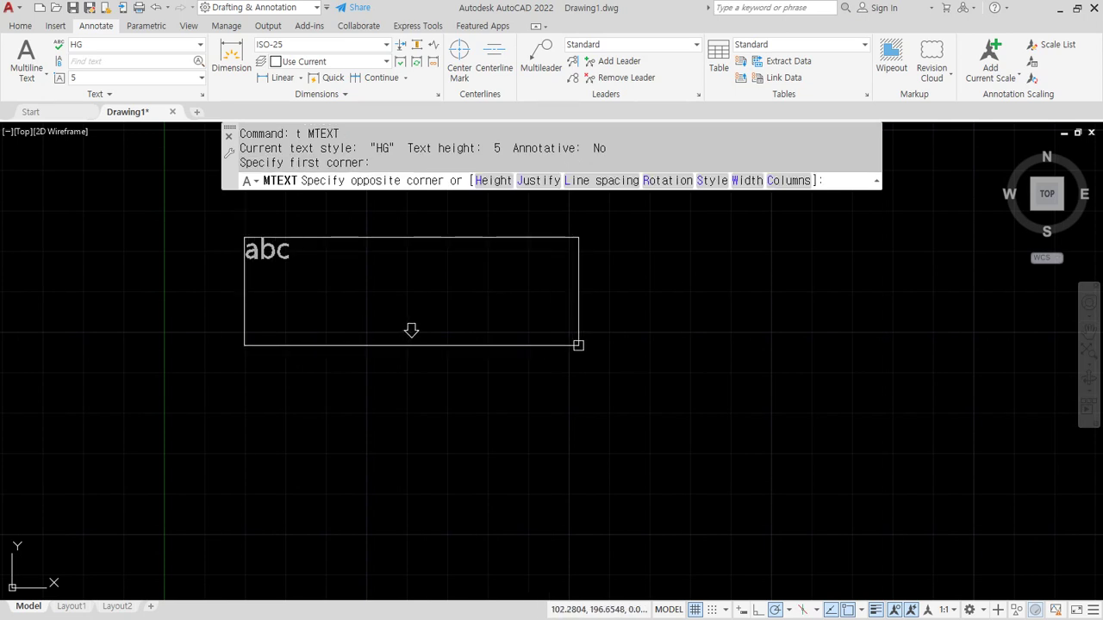
click(578, 344)
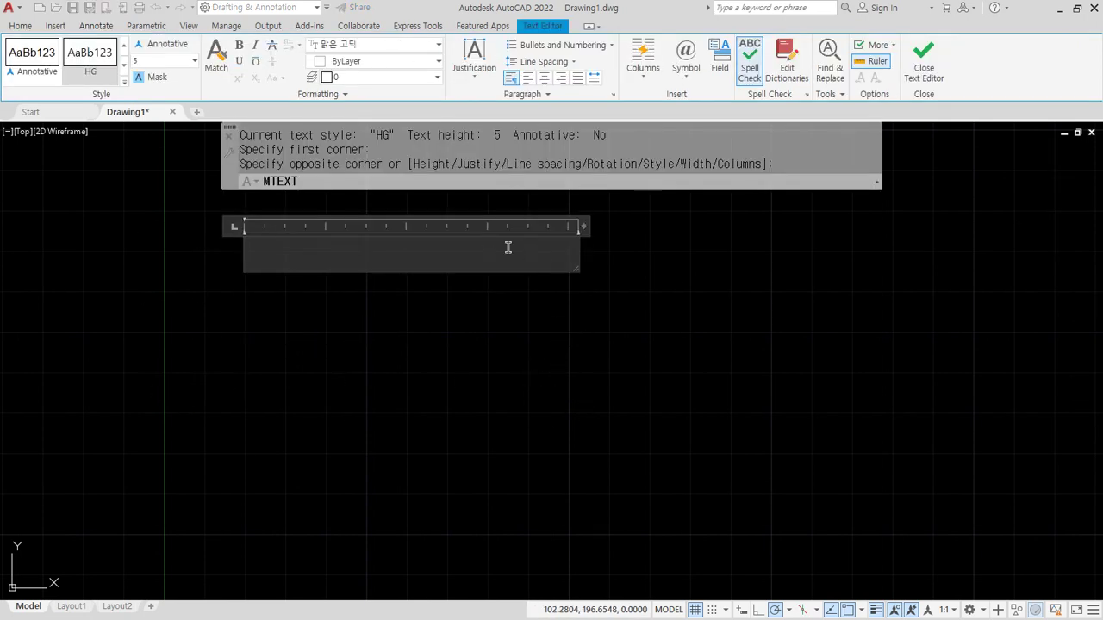
text(asd)
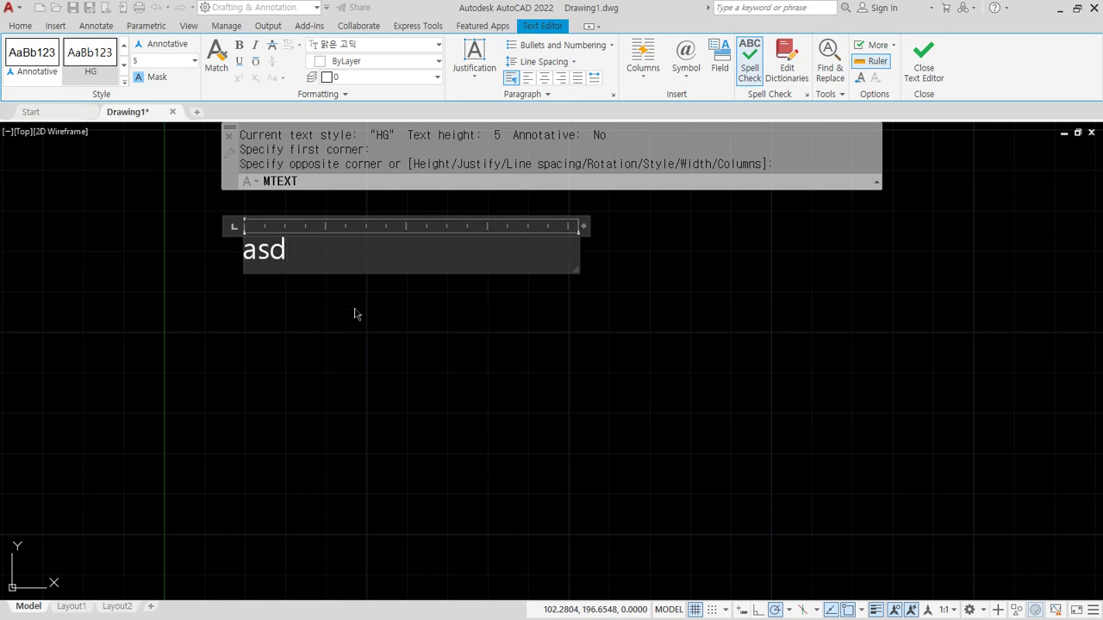
key(ctrl+a)
key(ctrl+c)
key(Return)
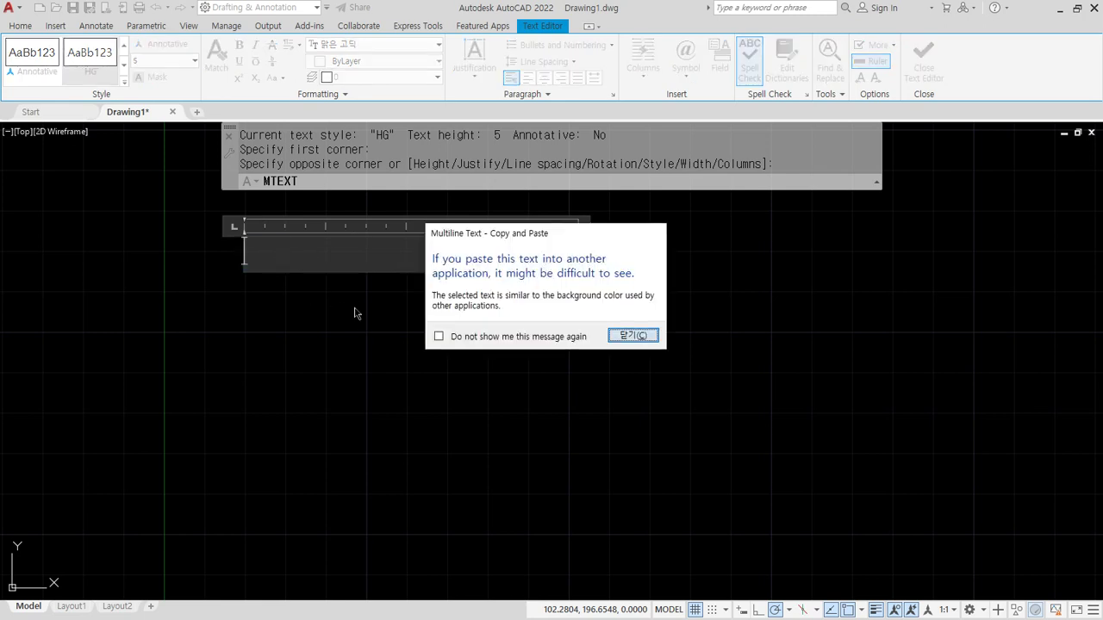
Enter "동해물과 백두산이" and "마르고 닳도록" as the first two lines of the multiline text
text(동해물과)
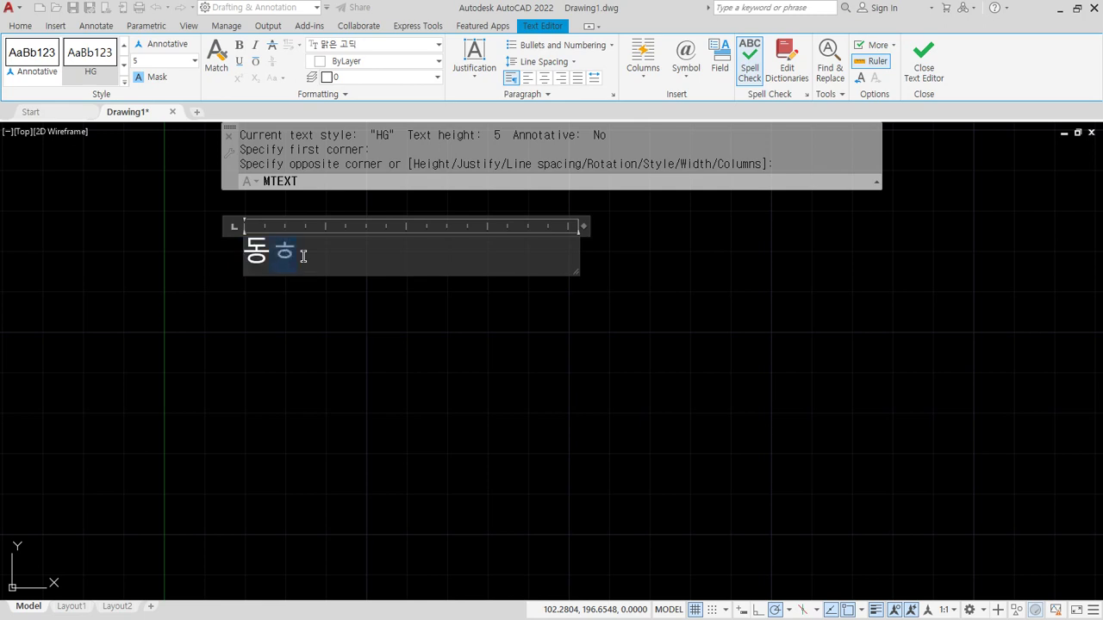
text( 백두산이)
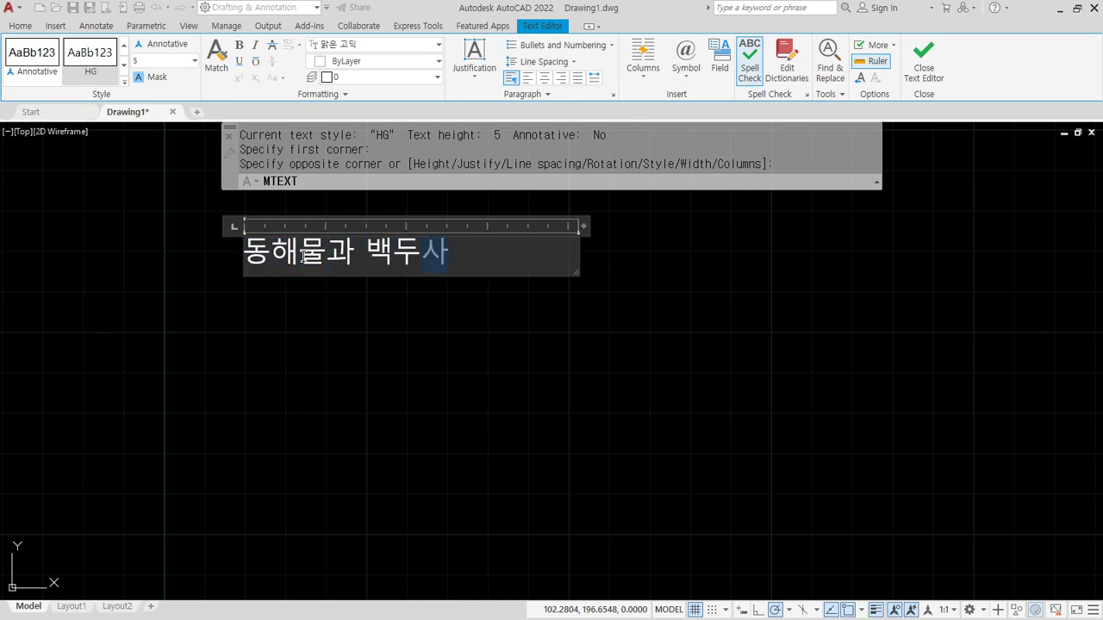
key(Return)
text(말르고 닳도록)
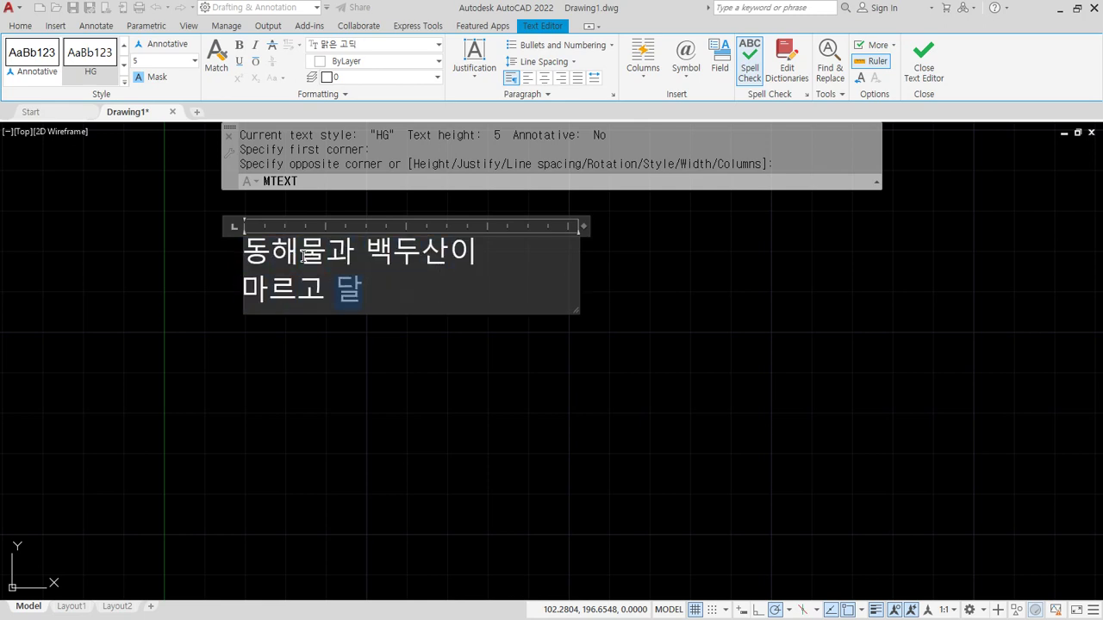
key(Return)
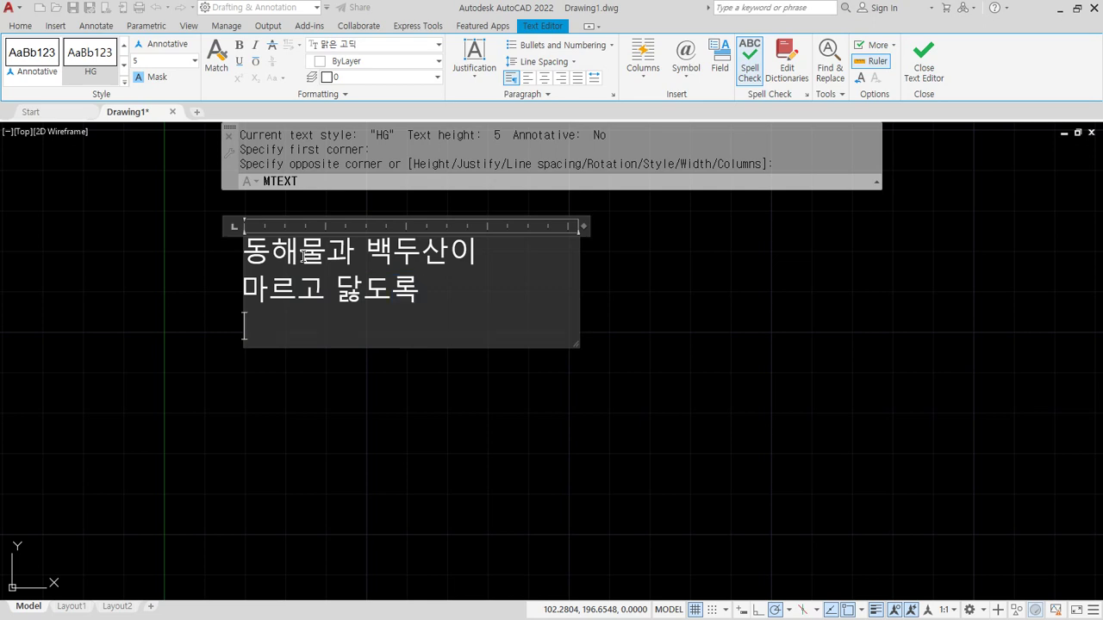
Add "하느님이 보우하사" and "우리나라 만세" as the third and fourth lines of the multiline text
text(하나)
key(BackSpace)
text(느님이 보우)
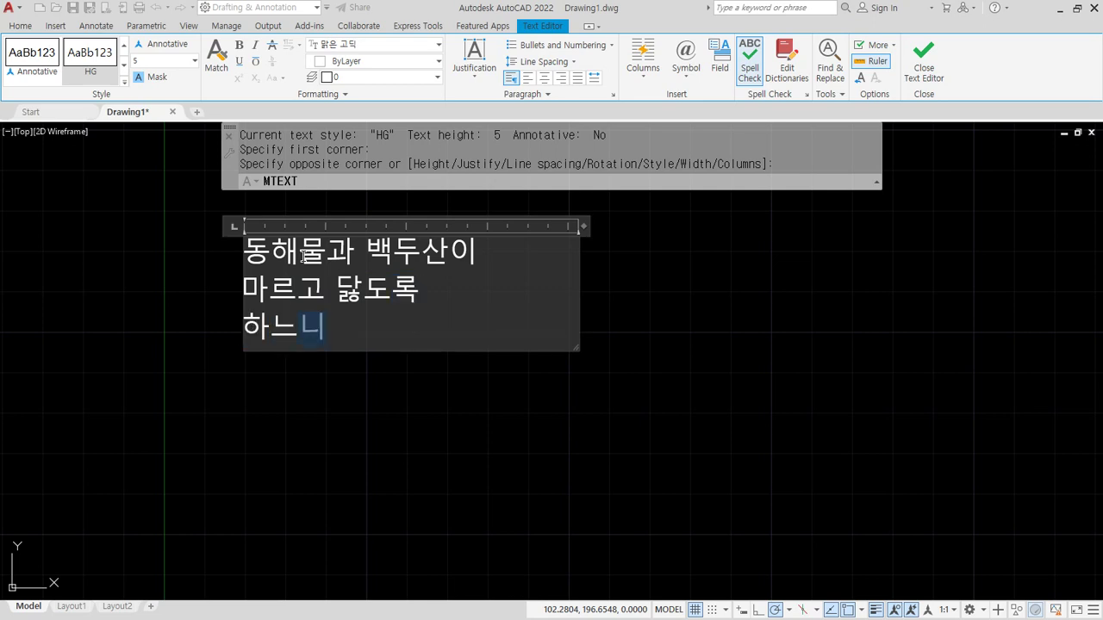
text(하사)
key(Return)
text(우)
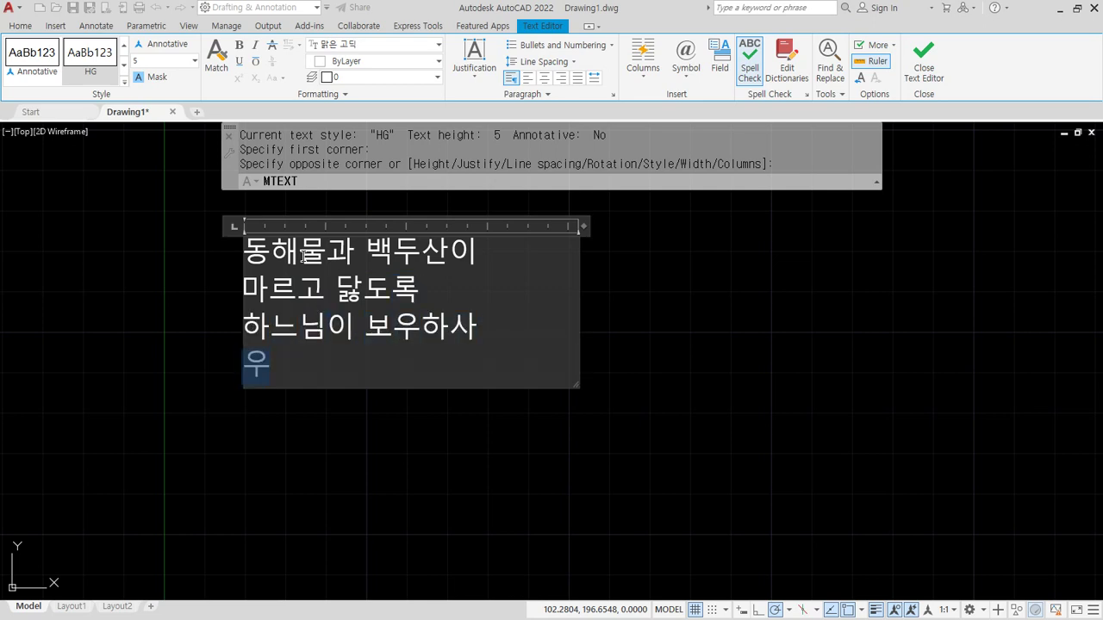
text(리나라 만세)
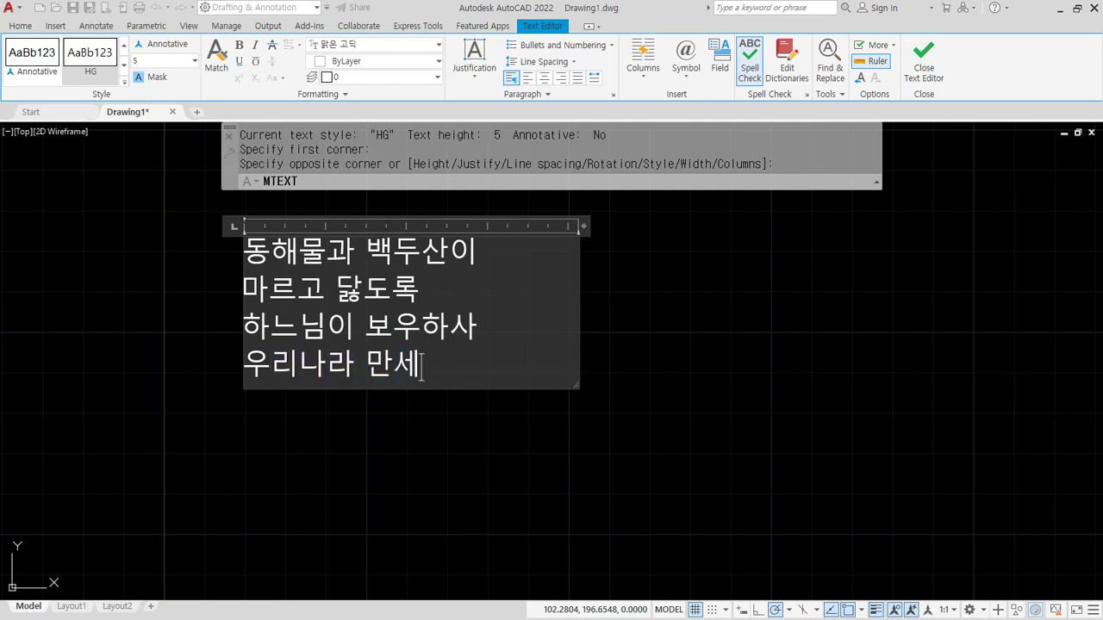
Try the Standard text style on the multiline text and return it to the HG style, accepting both style changes
click(126, 81)
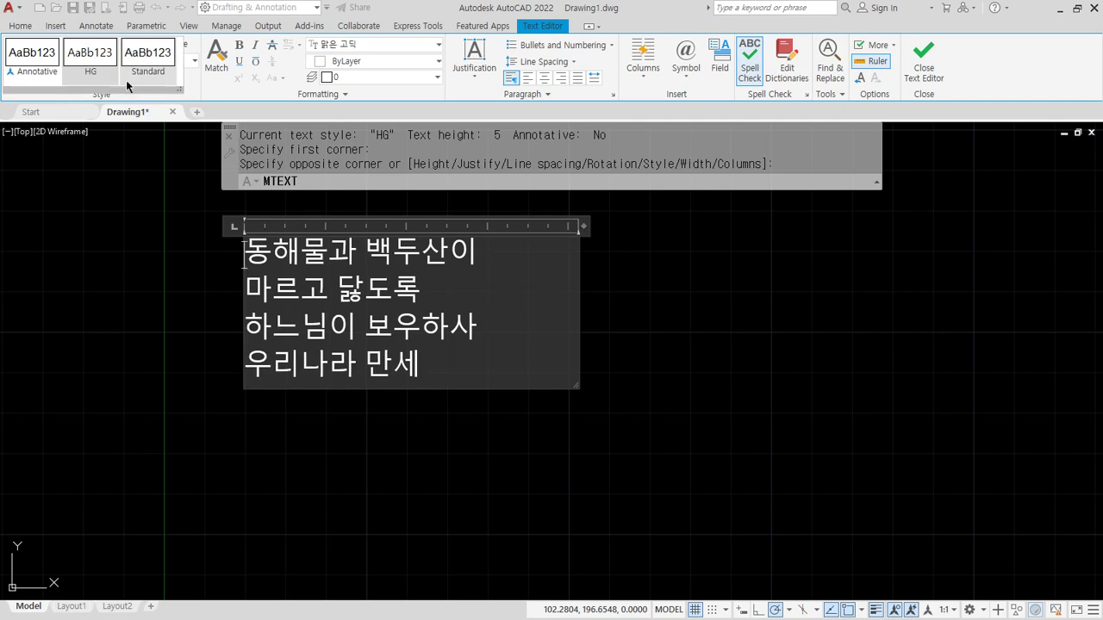
click(147, 63)
click(583, 333)
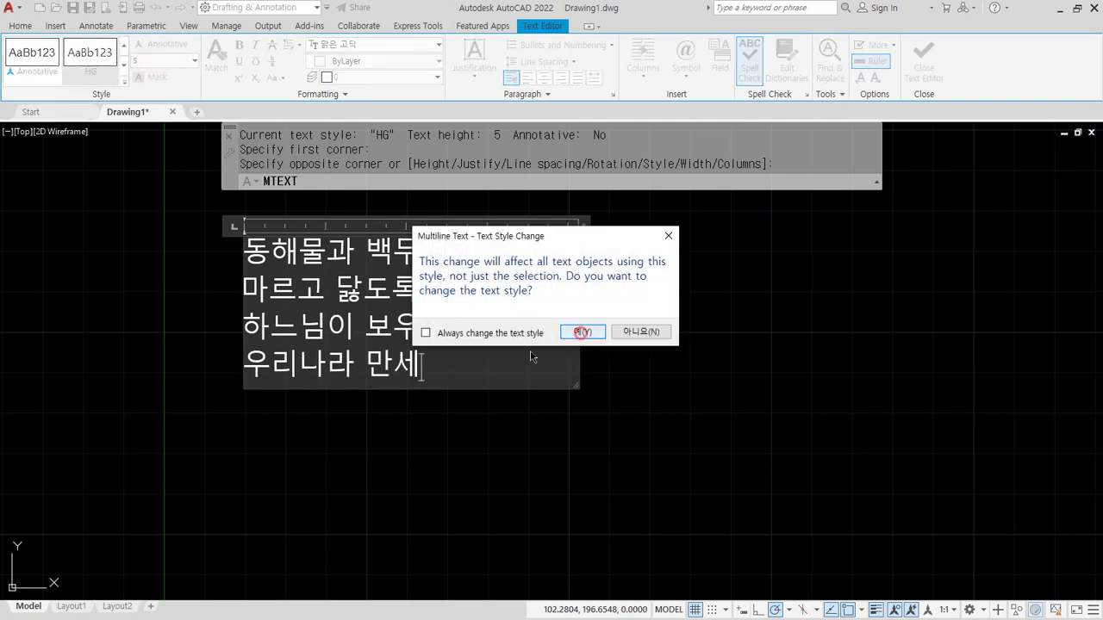
key(ctrl+a)
click(21, 57)
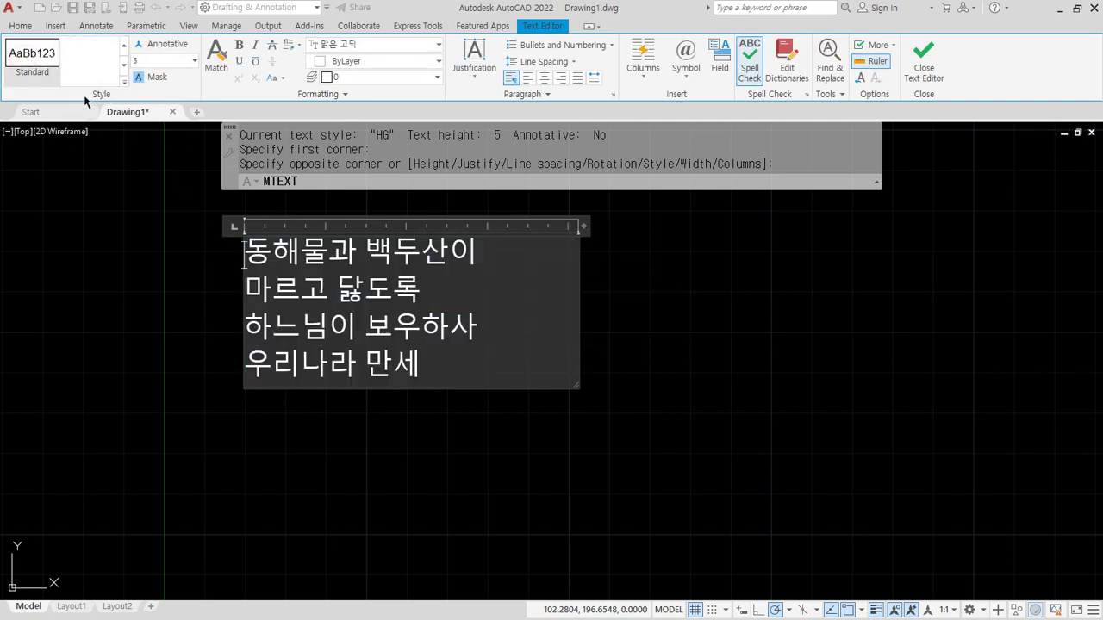
click(124, 47)
click(99, 57)
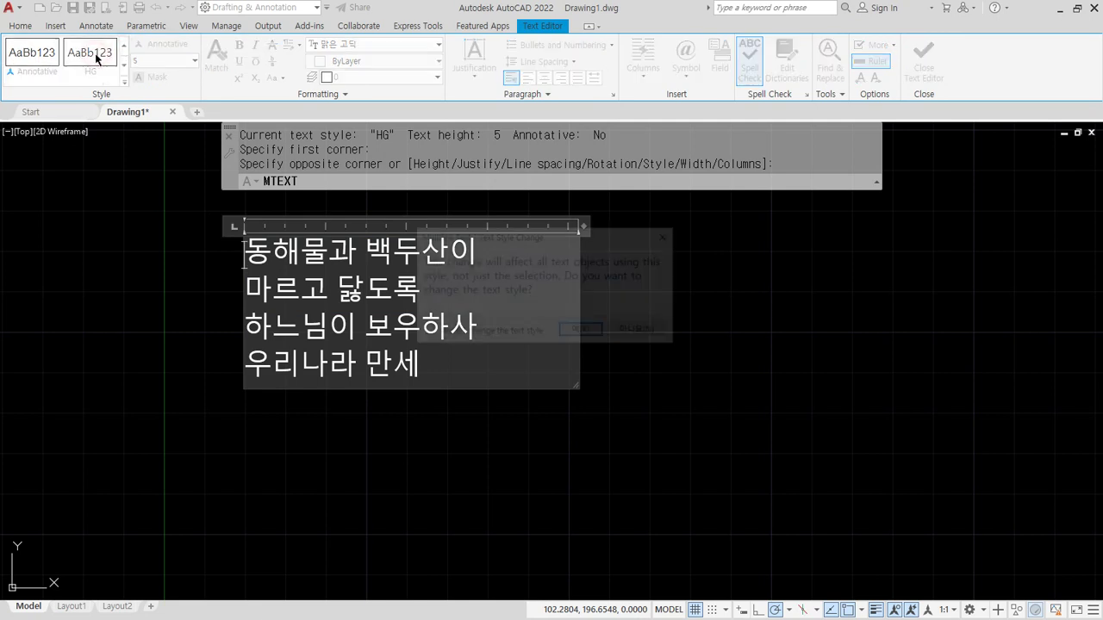
click(584, 333)
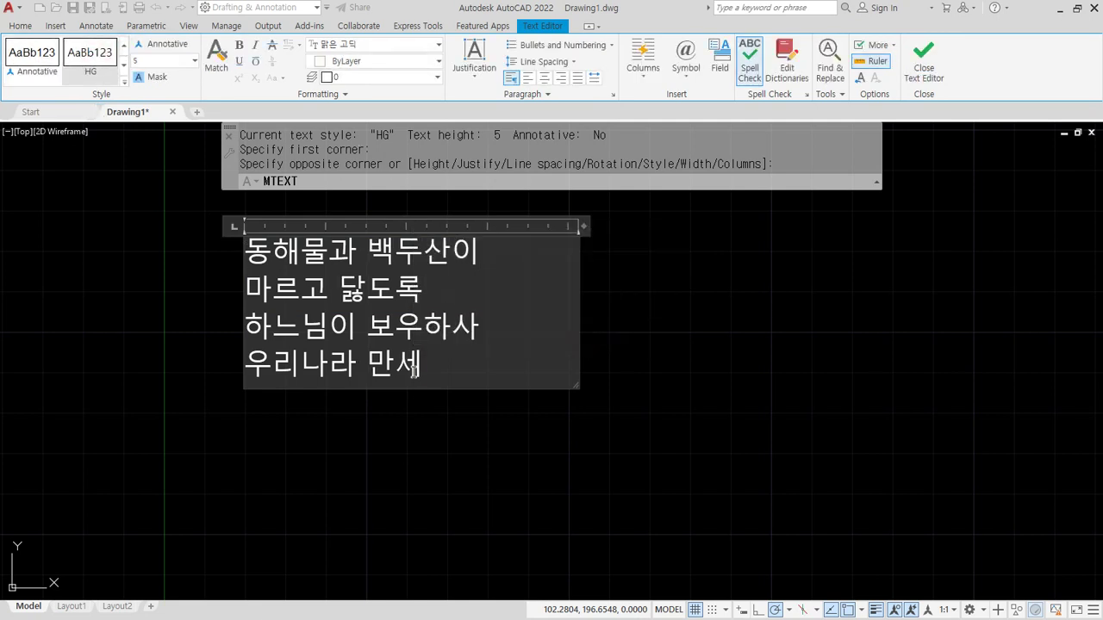
Set the text height of the third line, "하느님이 보우하사", to 2.5
drag(479, 327, 247, 318)
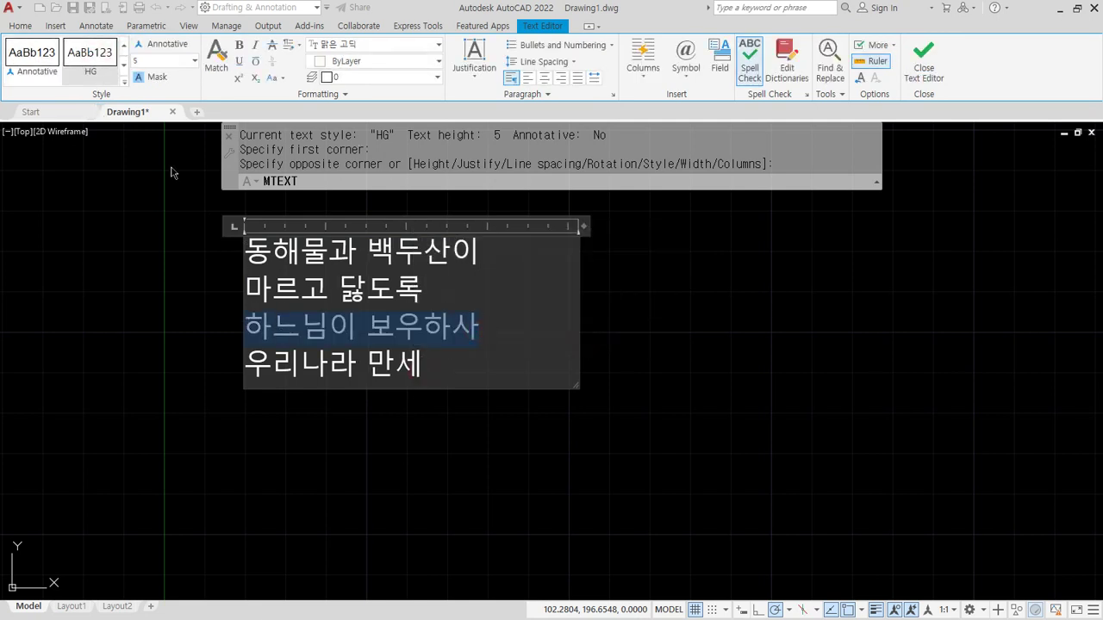
click(156, 60)
text(2.5)
key(Return)
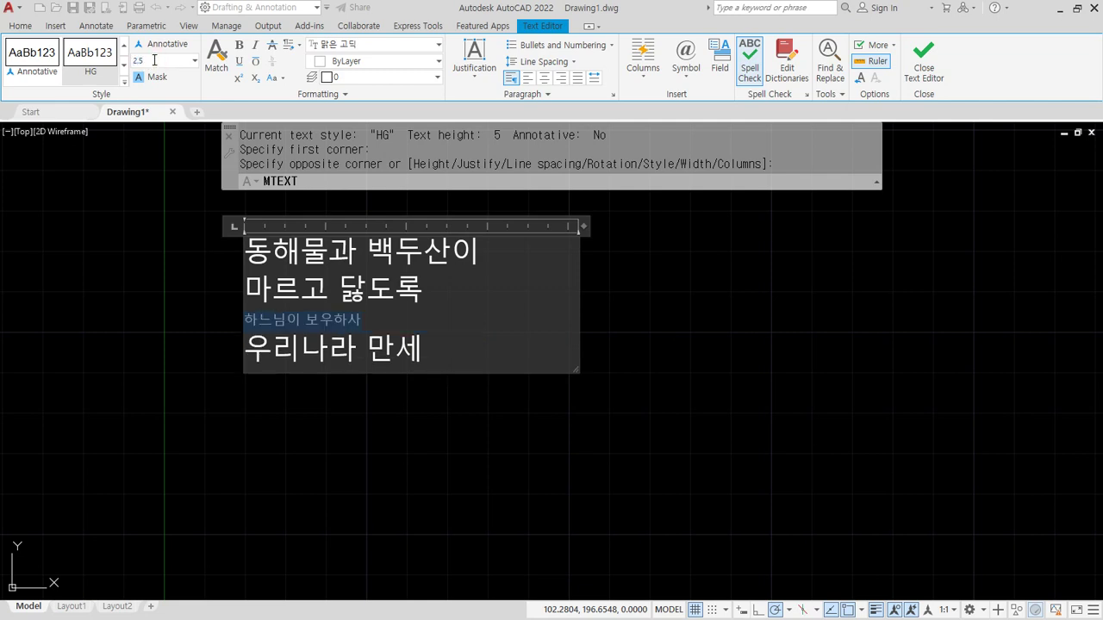
Set the text height of the third line, "하느님이 보우하사", to 5
click(149, 64)
text(5)
key(Return)
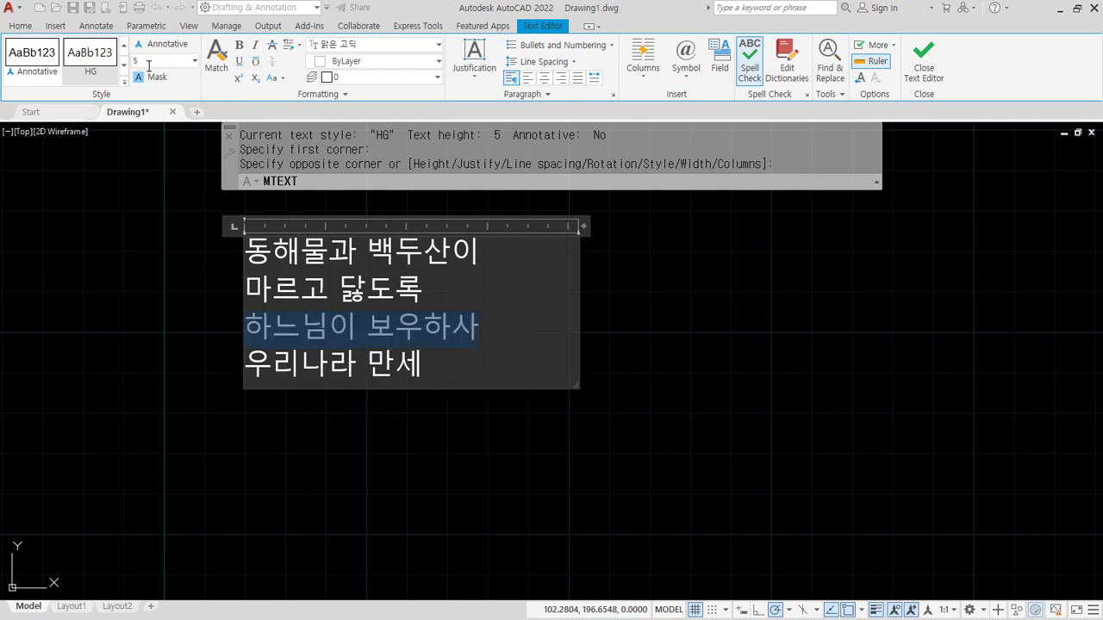
click(194, 61)
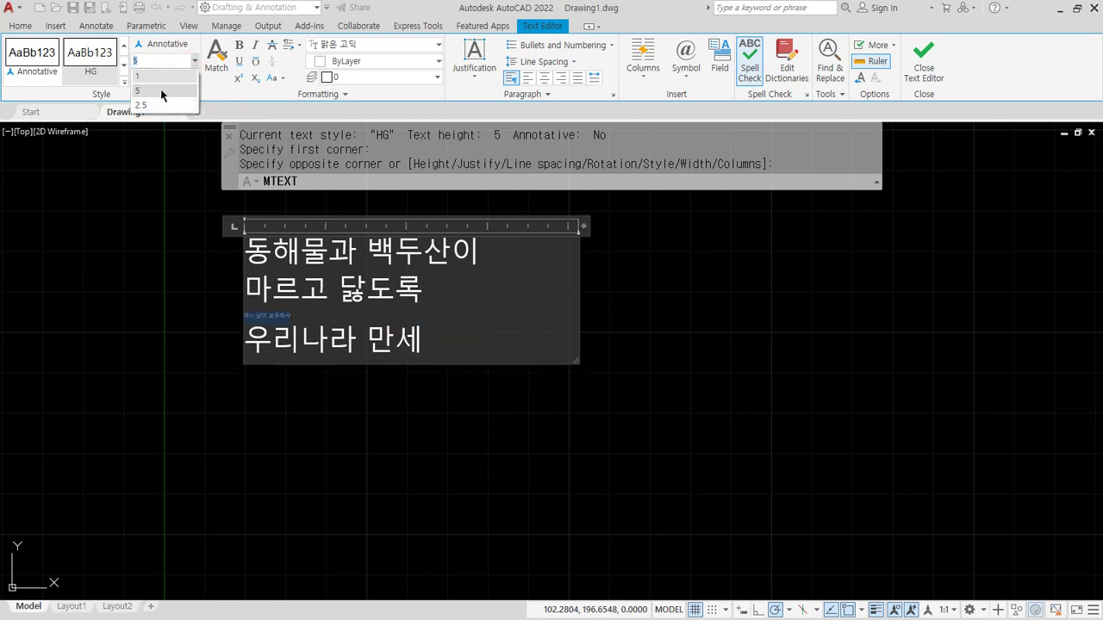
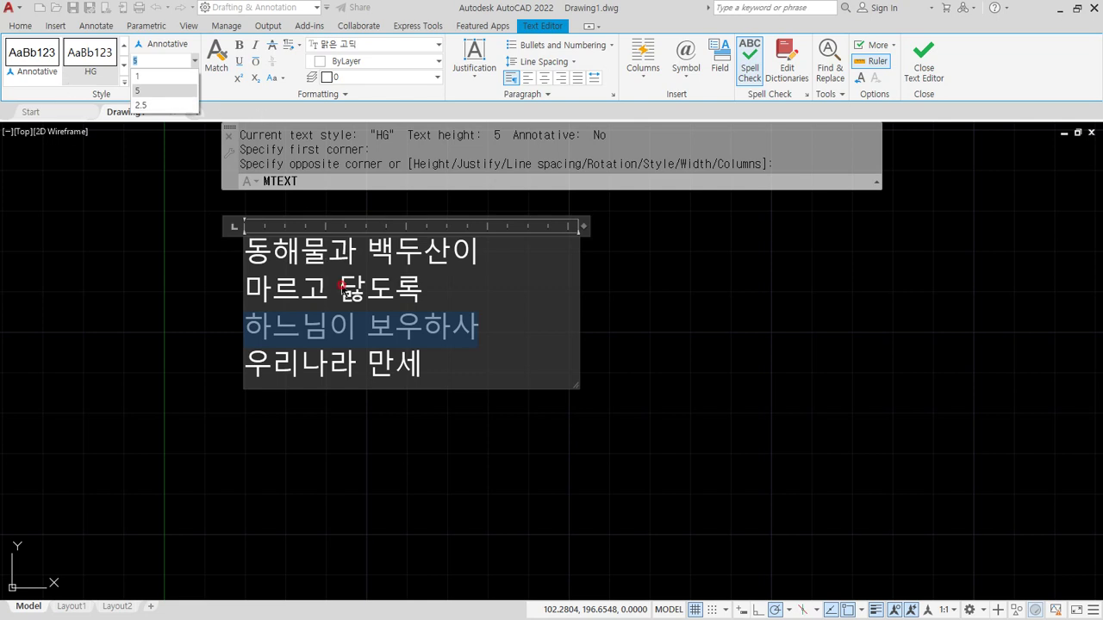
click(438, 316)
Set the third line's font to 새굴림 and format it as bold, italic, underlined, overlined and struck through
click(403, 44)
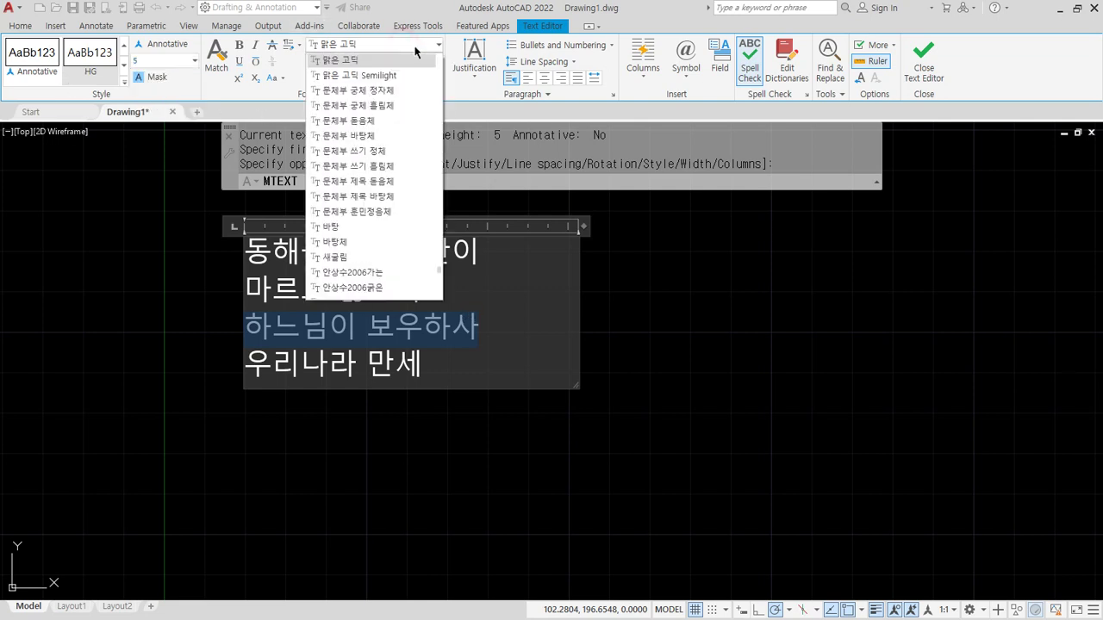
click(354, 256)
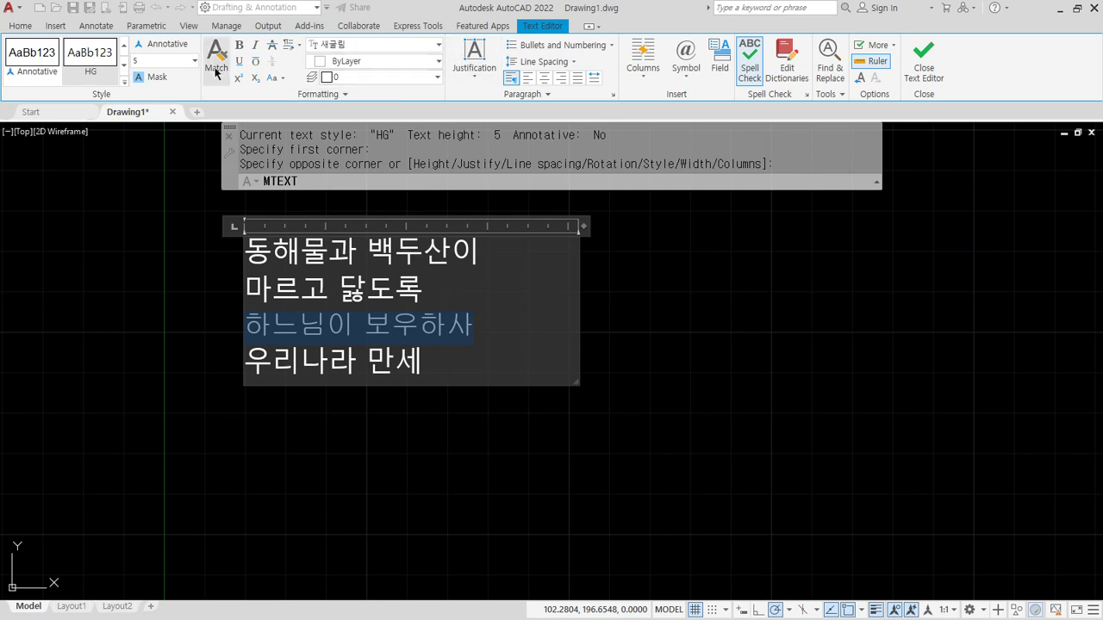
click(238, 45)
click(255, 45)
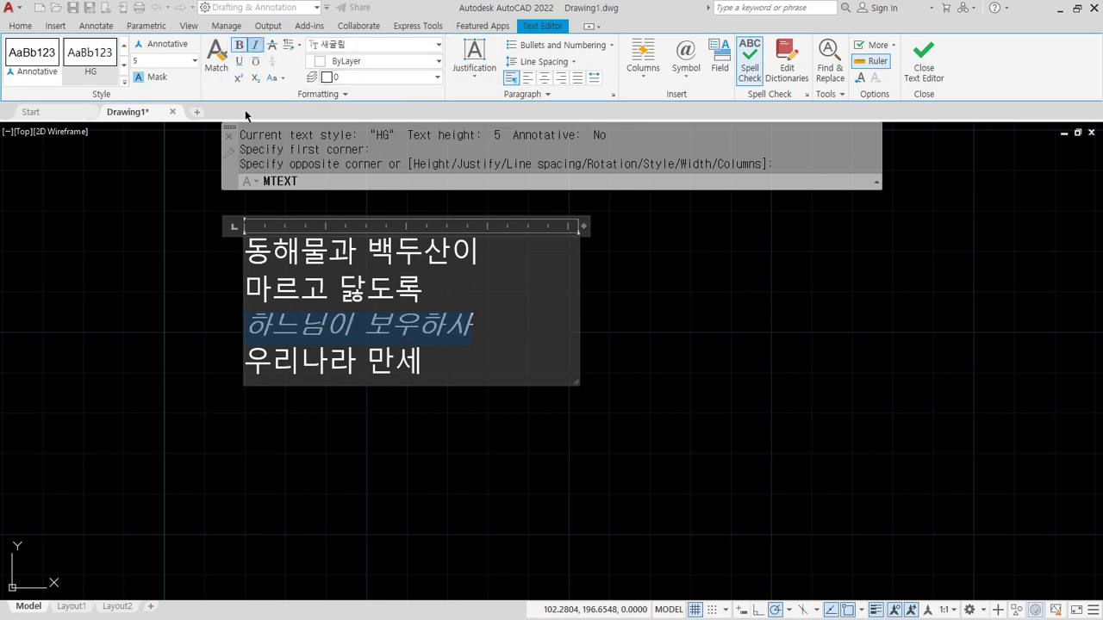
click(239, 62)
click(255, 62)
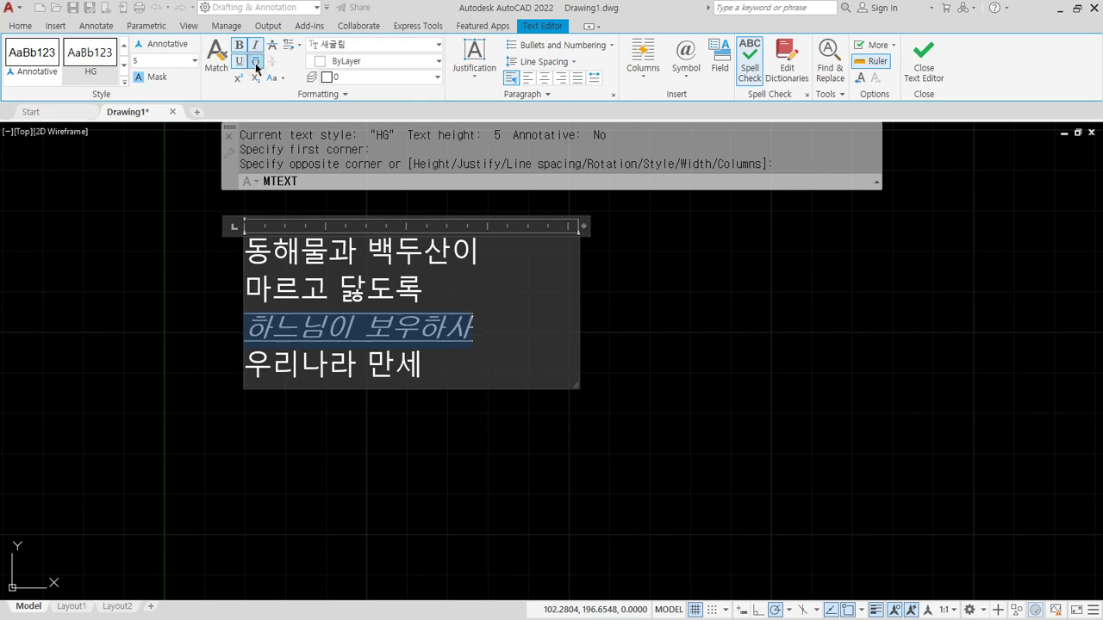
click(272, 45)
Change the color of the third line, "하느님이 보우하사", to magenta
click(369, 76)
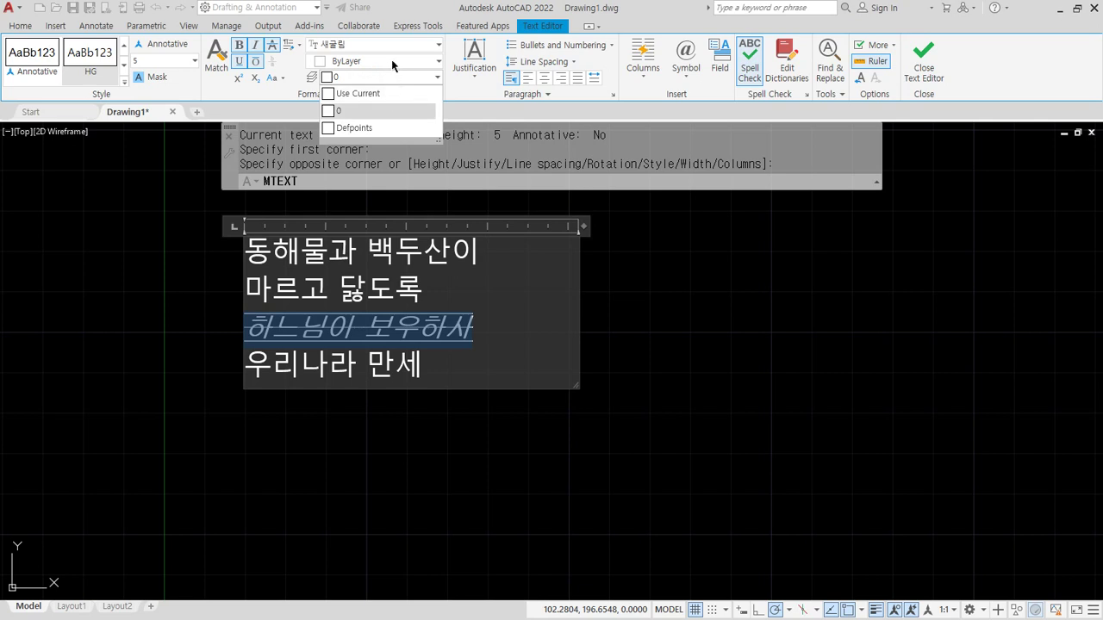
click(394, 60)
click(395, 61)
click(396, 60)
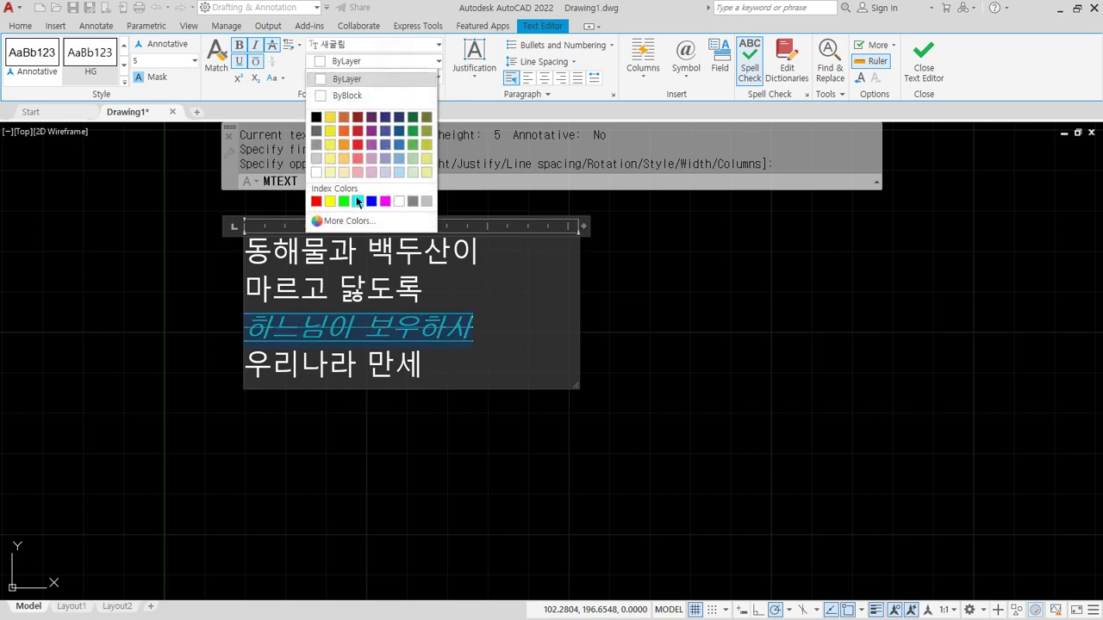
click(385, 201)
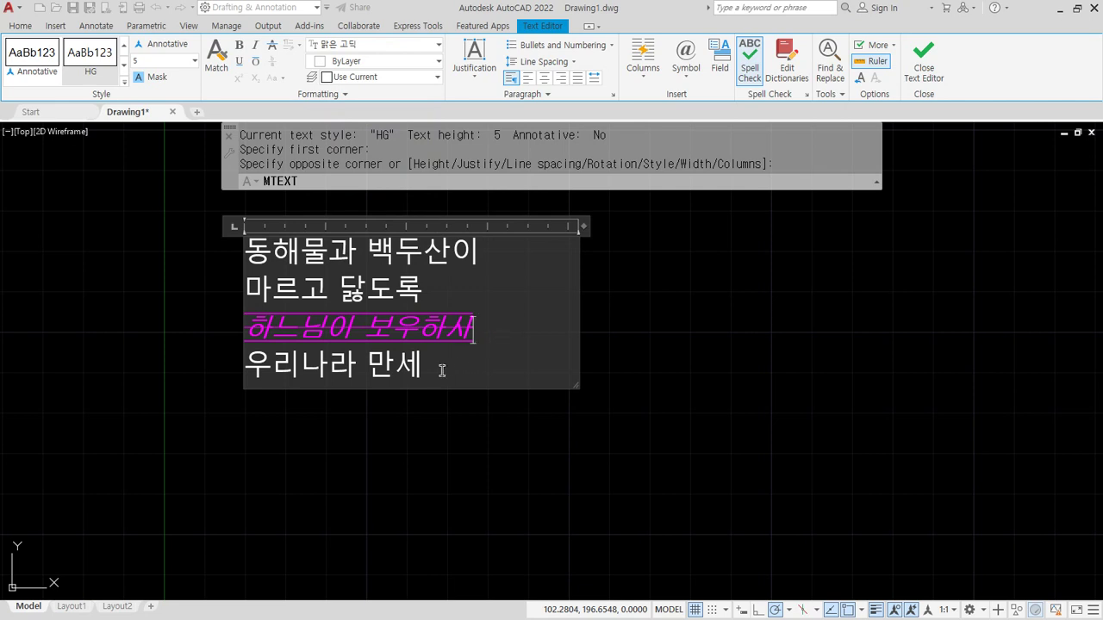
Set the justification of all four lines of the multiline text to Middle Center MC
drag(431, 369, 198, 239)
click(483, 77)
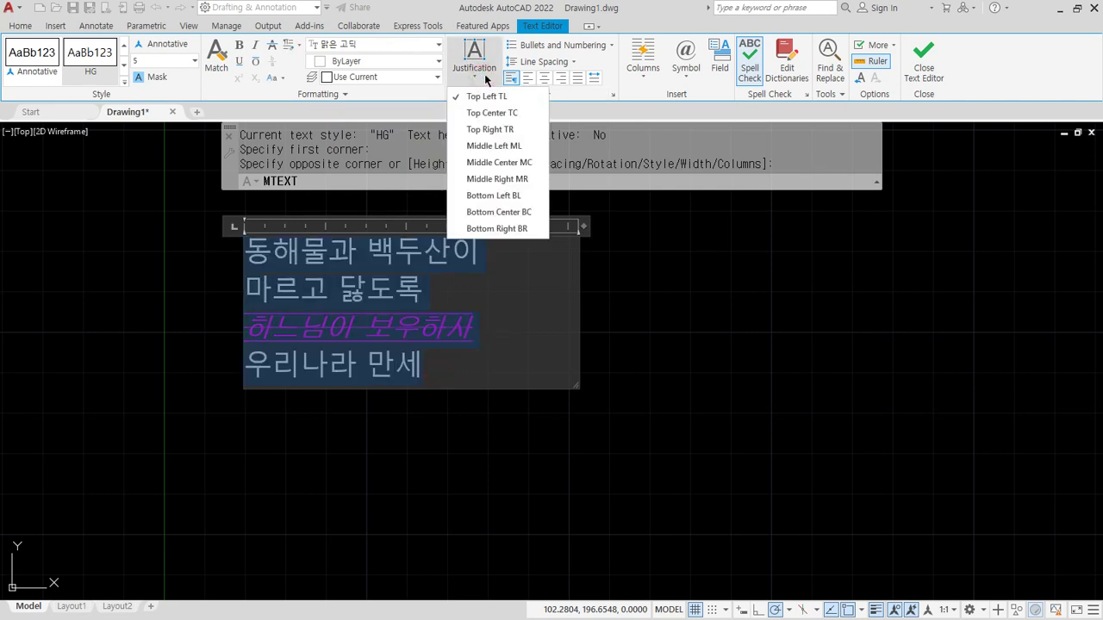
click(508, 162)
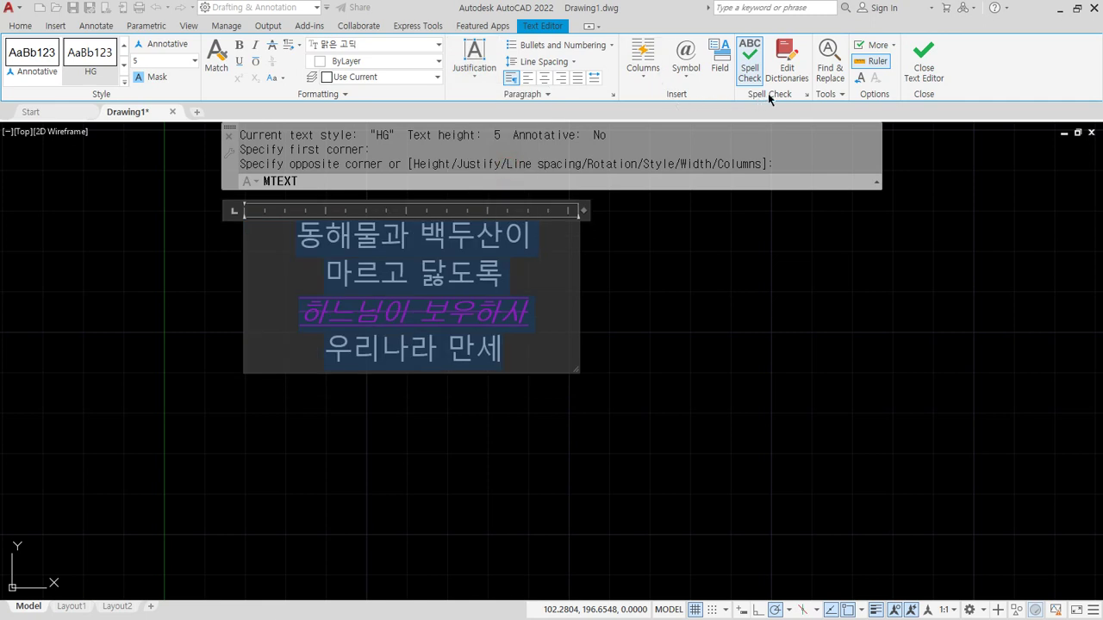
Replace the selected four lines with the Degrees symbol and enter 45 before it to make "45°"
click(687, 77)
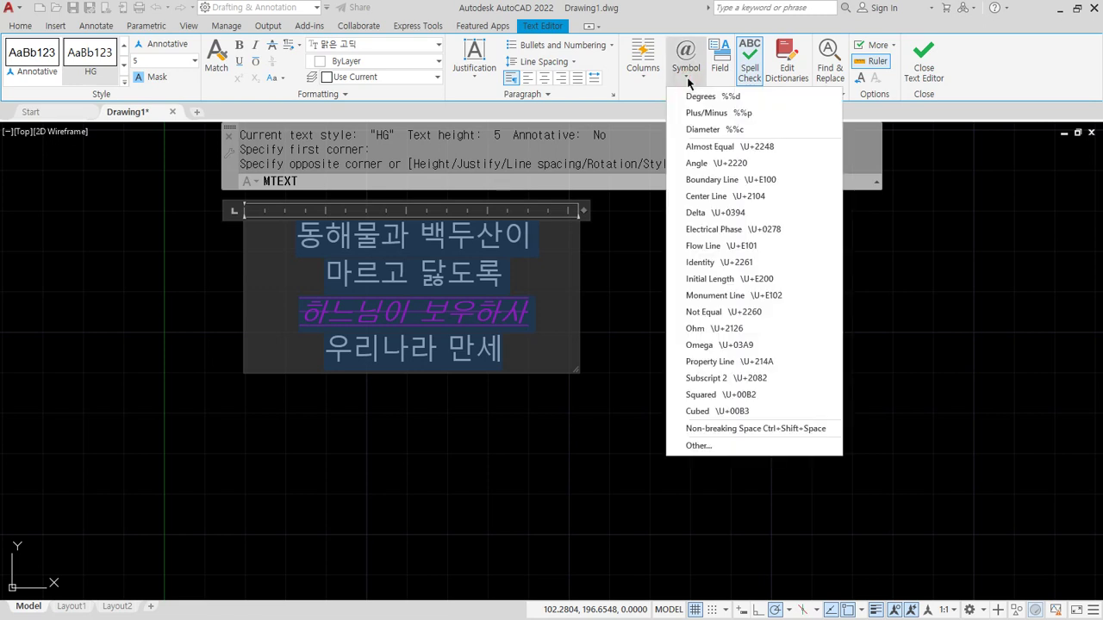
click(701, 96)
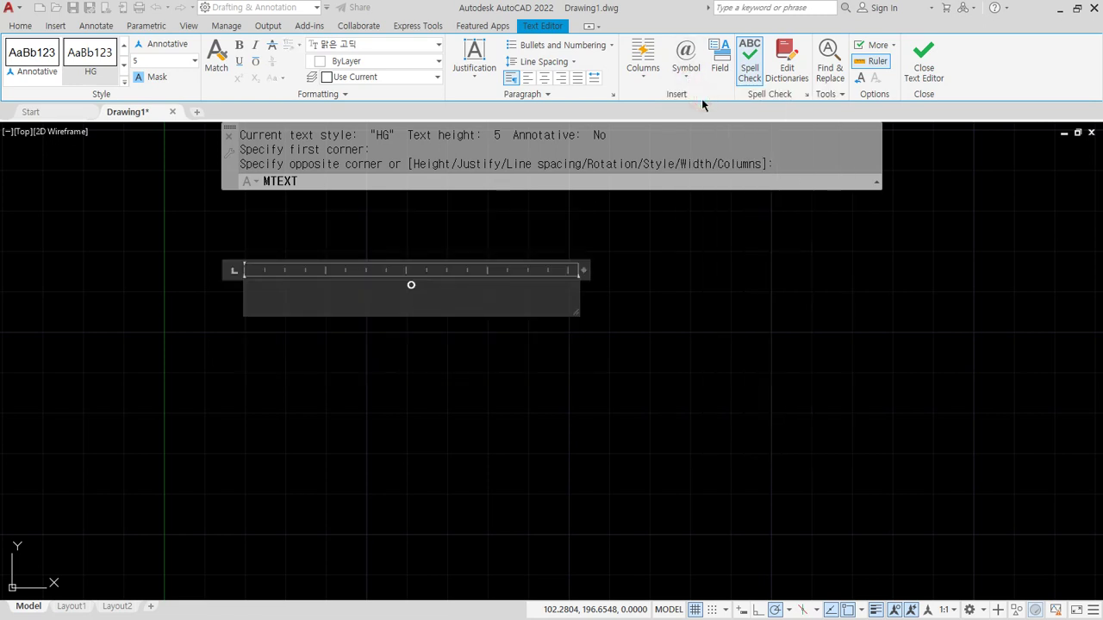
click(387, 296)
text(45)
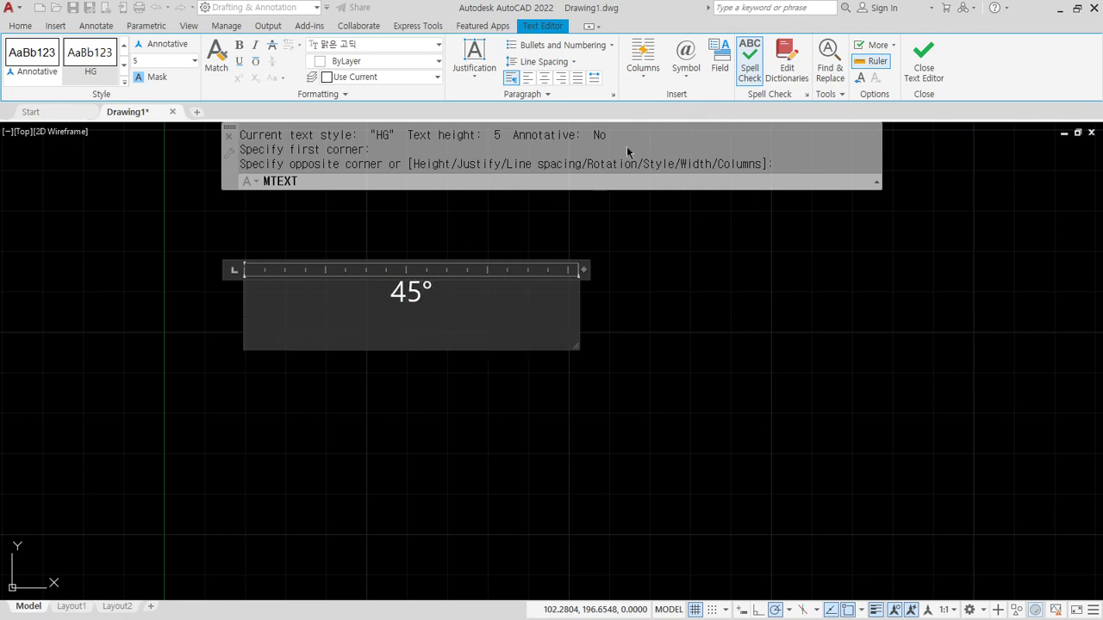
Add the Diameter symbol on the second line and a plus/minus sign with %%p on the third, and finish the multiline text
click(687, 73)
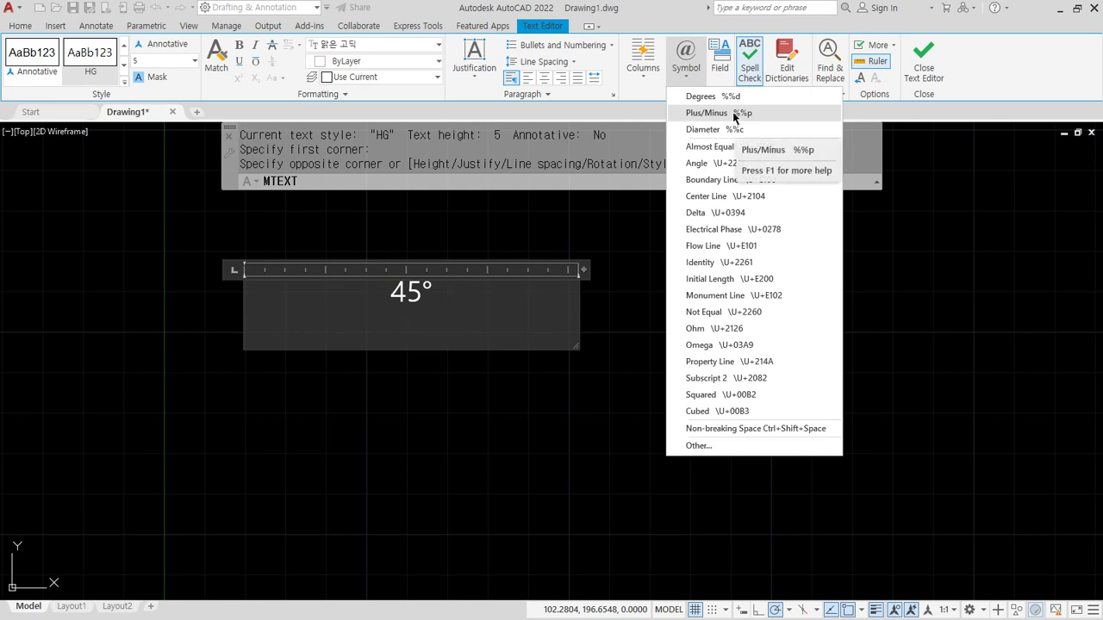
click(738, 131)
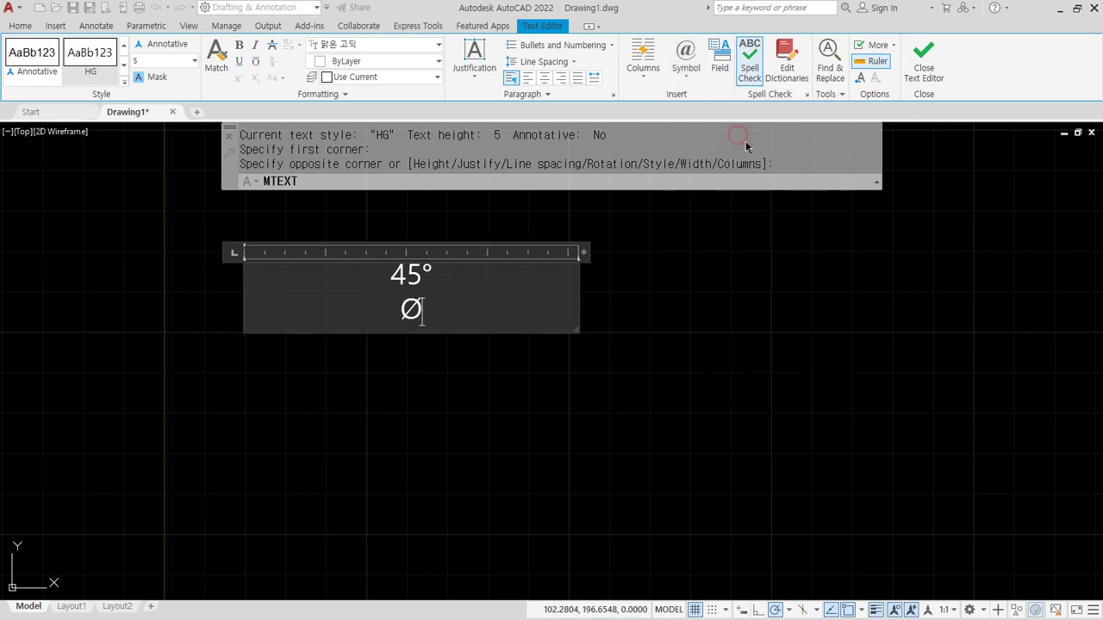
key(Return)
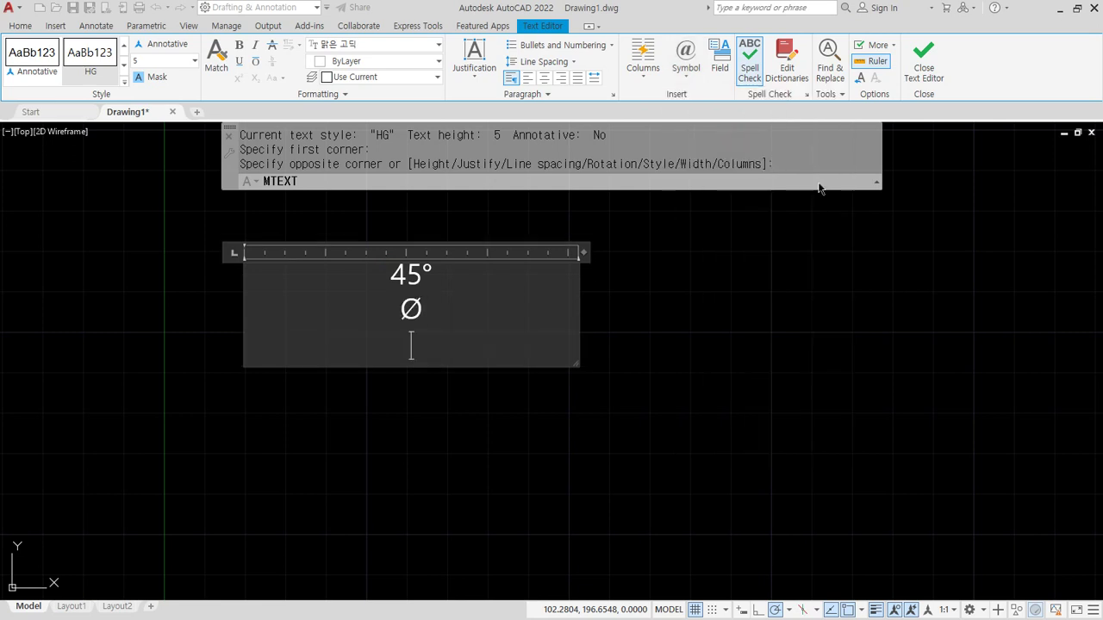
text(%%p)
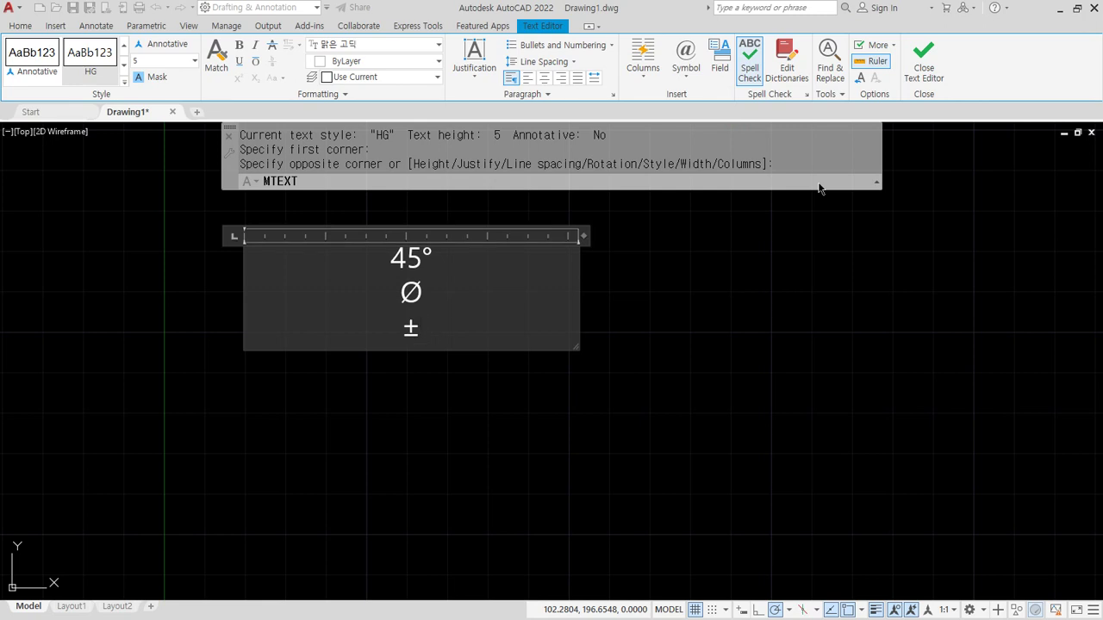
click(936, 53)
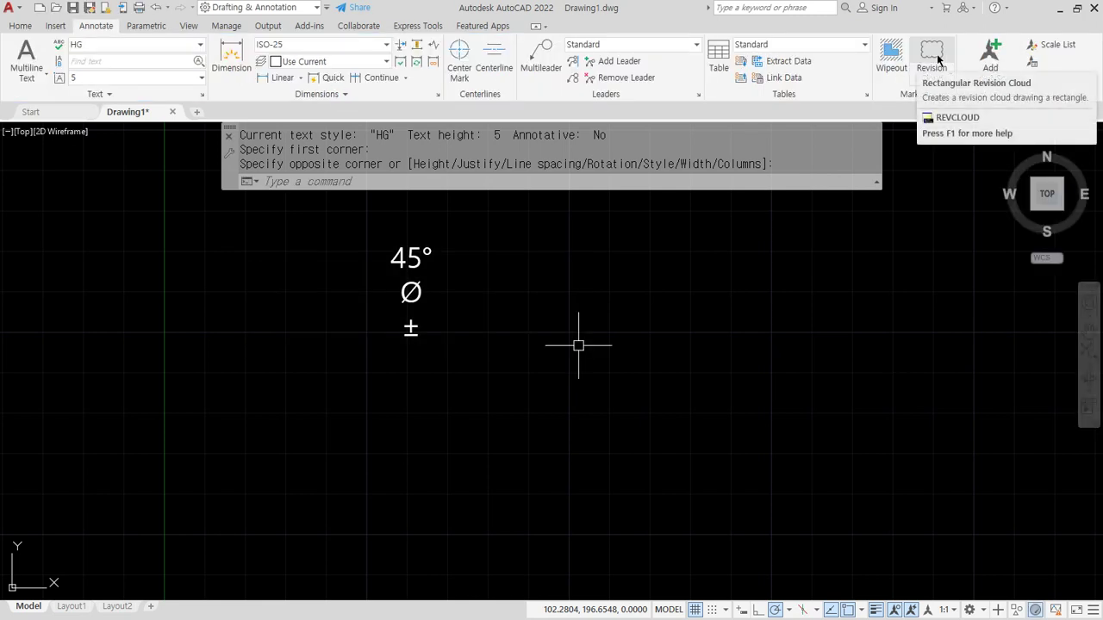
Erase the multiline text containing the degree, diameter and plus/minus symbols
click(366, 233)
click(461, 345)
text(e)
key(Return)
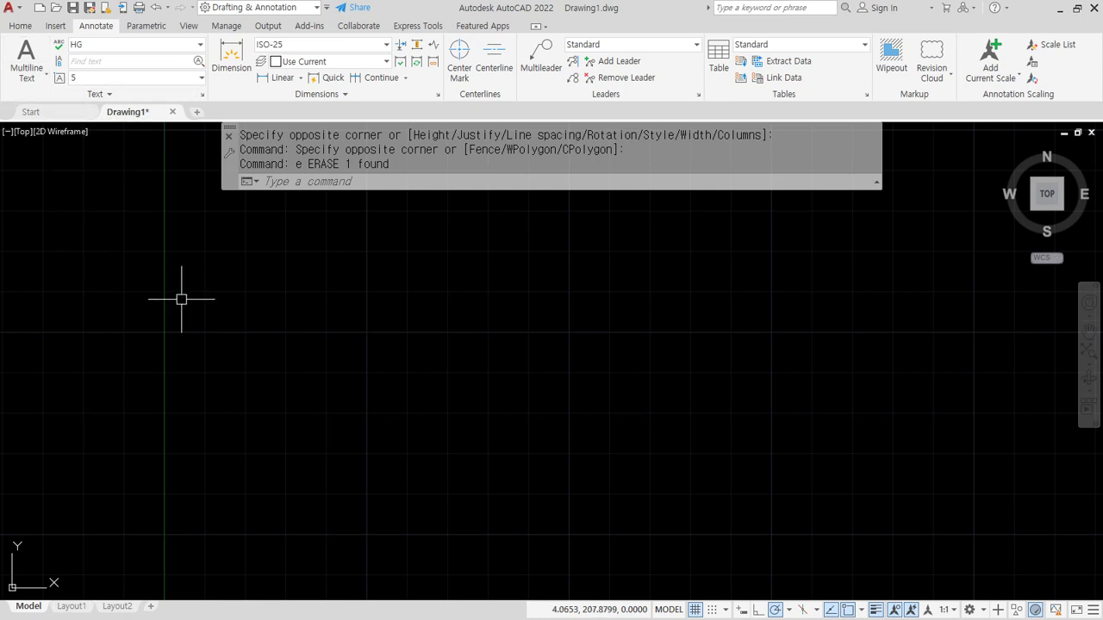
Draw a horizontal and a vertical construction line crossing at one point in the empty drawing area
scroll(408, 317, down, 1)
key(Escape)
key(Escape)
text(xl)
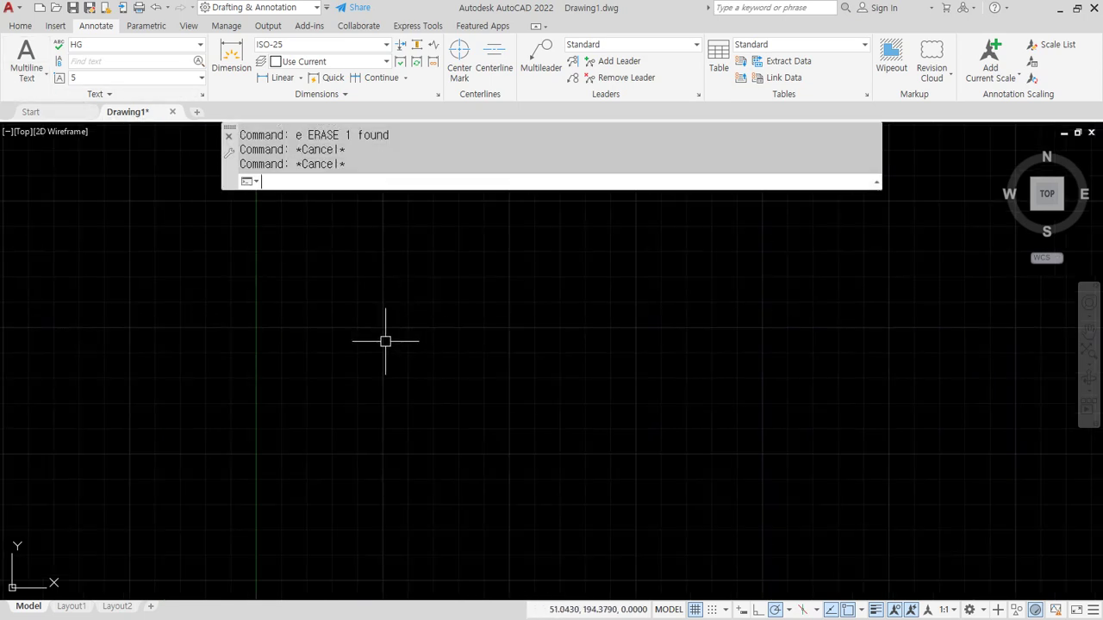
key(Return)
click(377, 353)
click(466, 358)
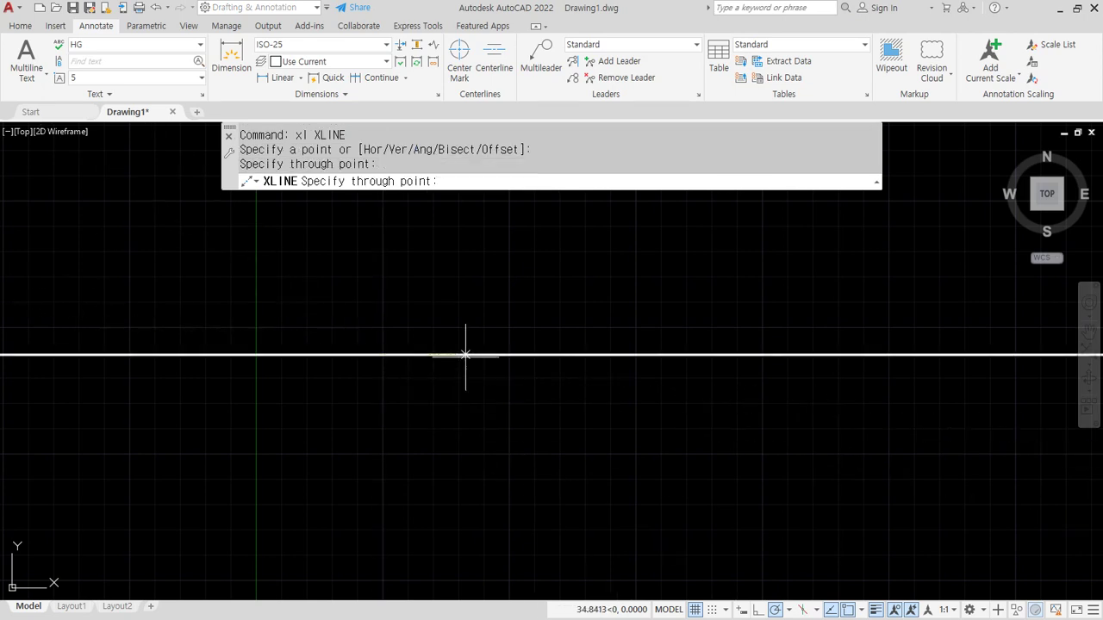
click(377, 307)
key(Return)
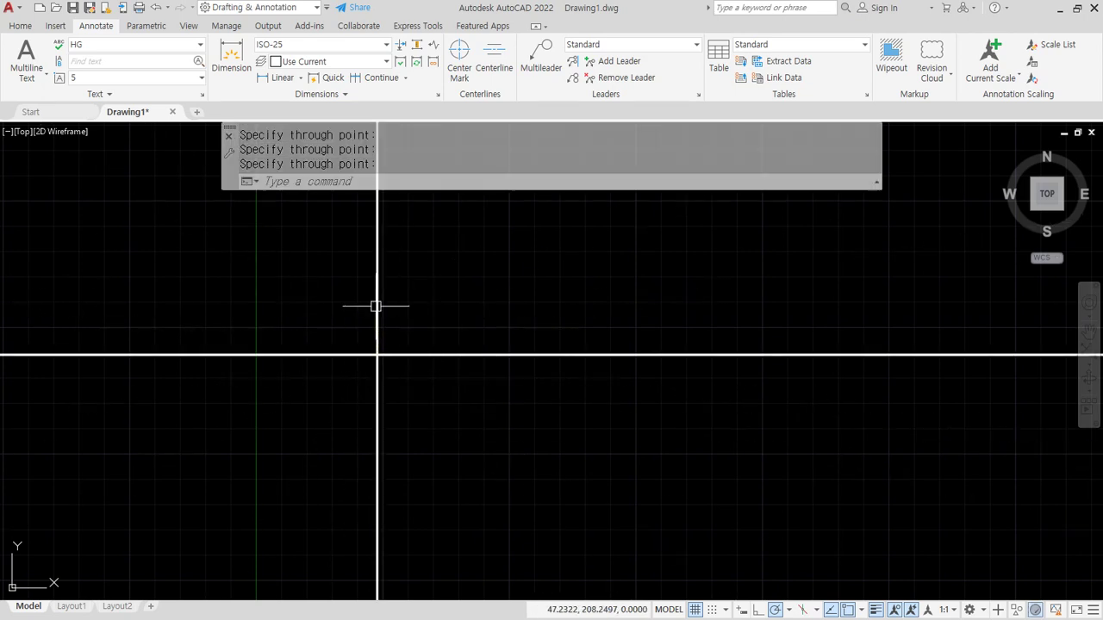
Offset the horizontal construction line upward three times in succession at a distance of 8
text(o)
key(Return)
text(8)
key(Return)
click(423, 355)
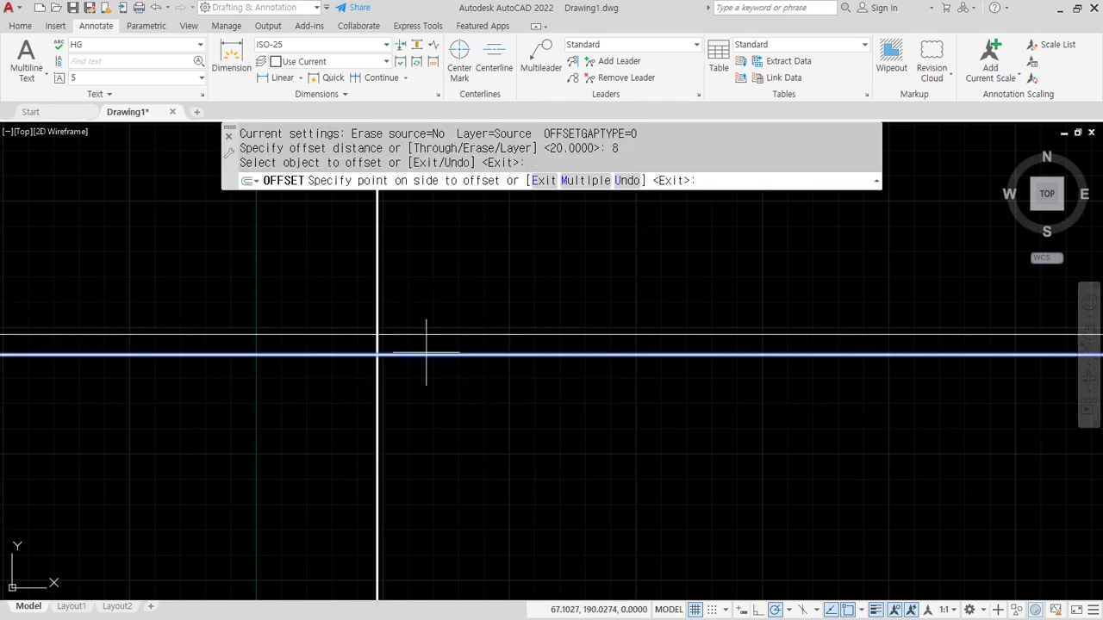
click(426, 337)
click(421, 335)
click(426, 308)
click(426, 315)
click(425, 286)
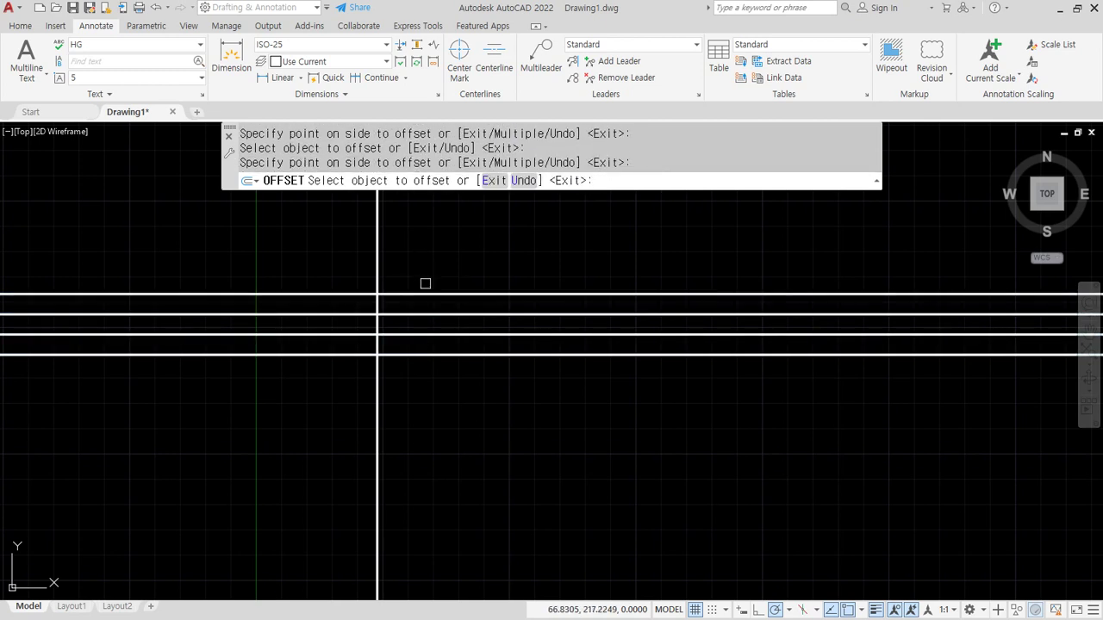
key(Escape)
Trim the horizontal lines left of the vertical line and the vertical line below the lowest horizontal line
text(tr)
key(Return)
mouse_move(418, 434)
mouse_down()
mouse_move(362, 398)
mouse_move(298, 250)
mouse_up()
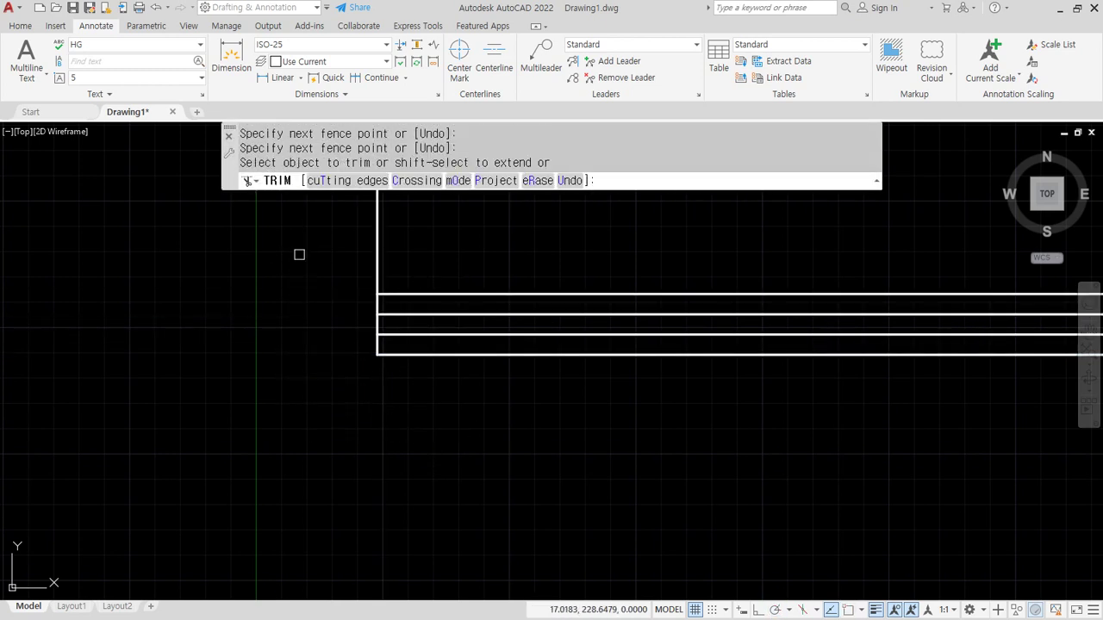
key(Return)
Offset the vertical line 20 to the right to form the table's first column
text(o)
key(Return)
text(20)
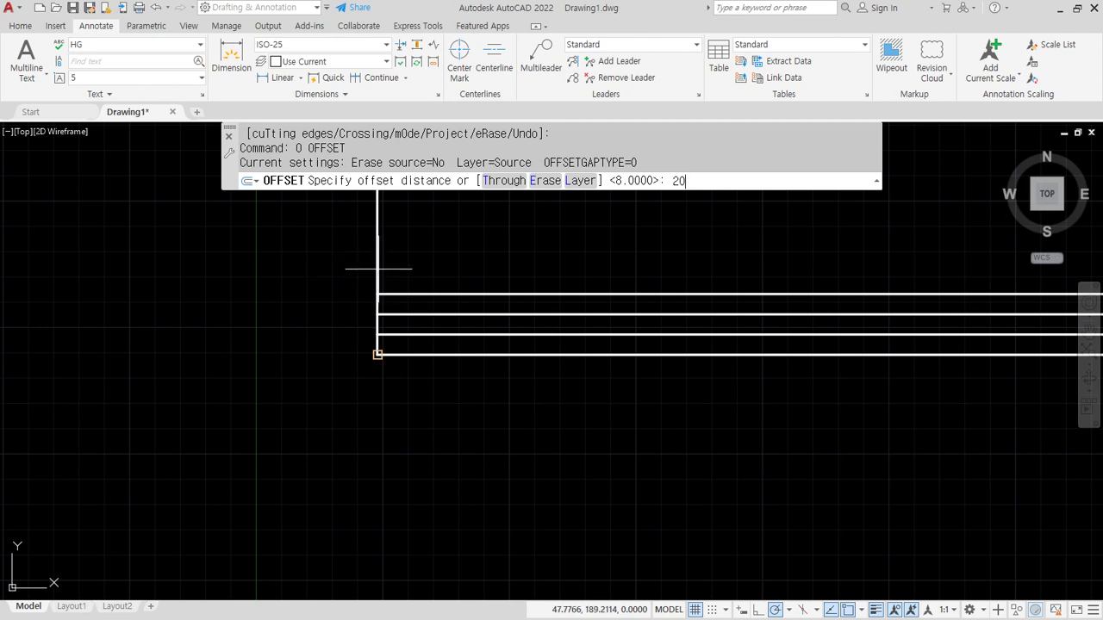
key(Return)
click(377, 353)
click(442, 259)
key(Return)
Offset the second vertical line 30 to the right to form the table's second column
key(Return)
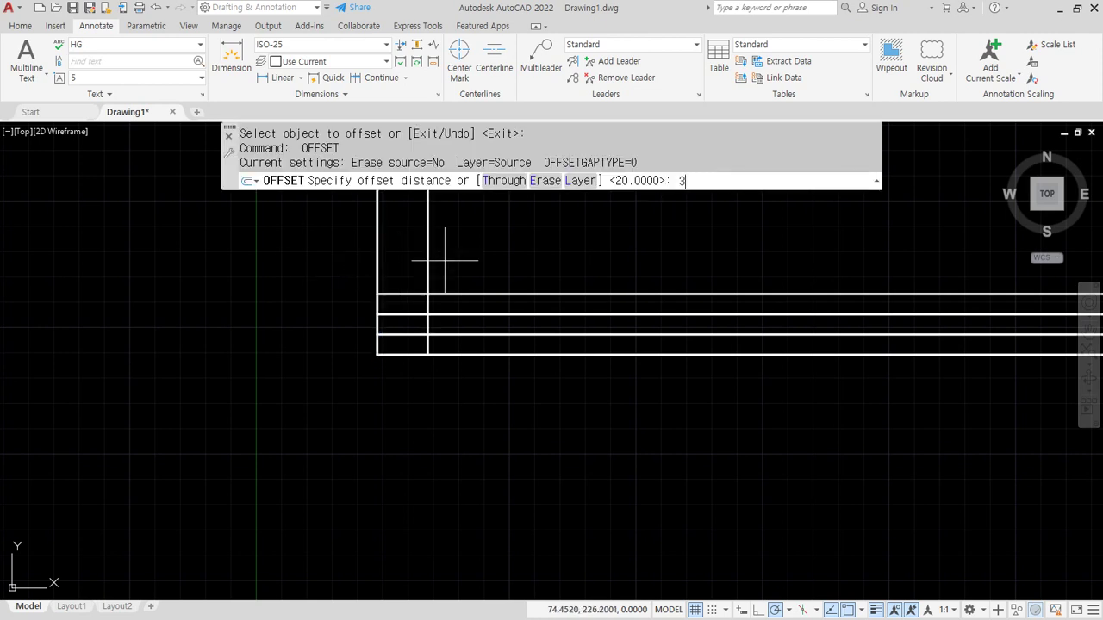
text(0)
key(Return)
click(429, 279)
click(520, 271)
key(Return)
Trim the lines extending past the table's right and top edges, leaving a table of three rows and two columns
text(tr)
key(Return)
drag(562, 399, 558, 257)
mouse_move(354, 243)
mouse_down()
mouse_move(507, 258)
mouse_move(499, 278)
mouse_up()
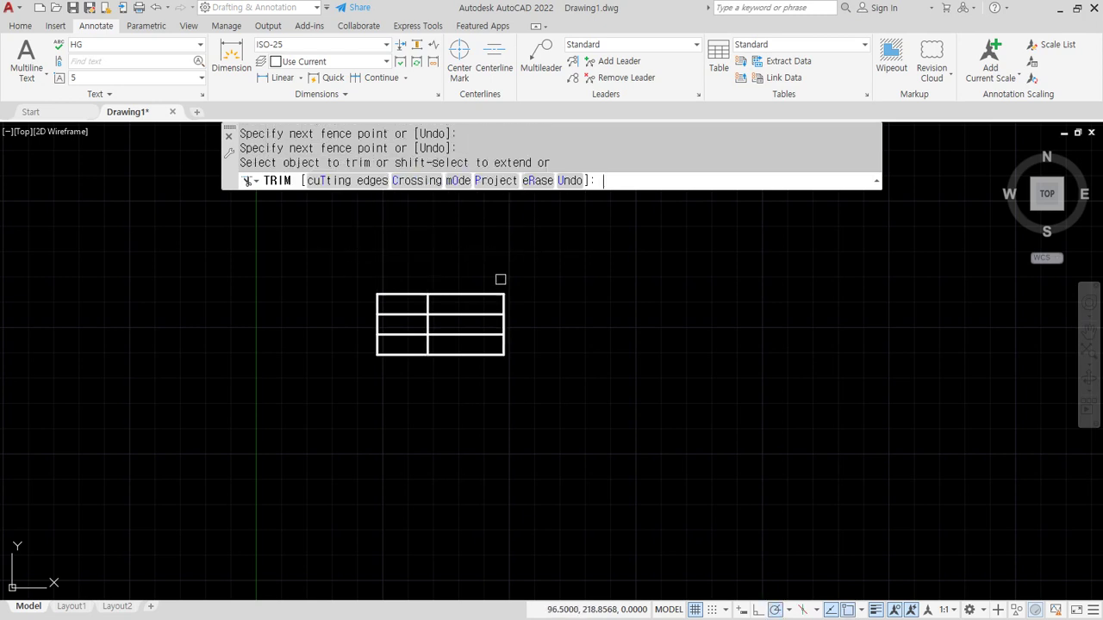
key(Return)
scroll(426, 314, up, 6)
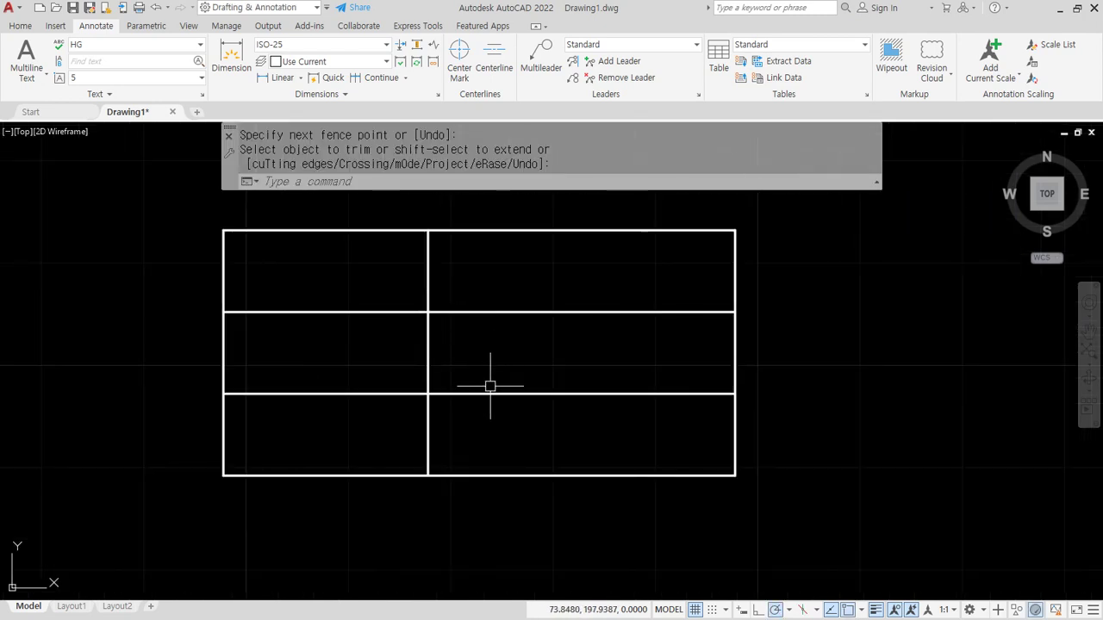
key(Return)
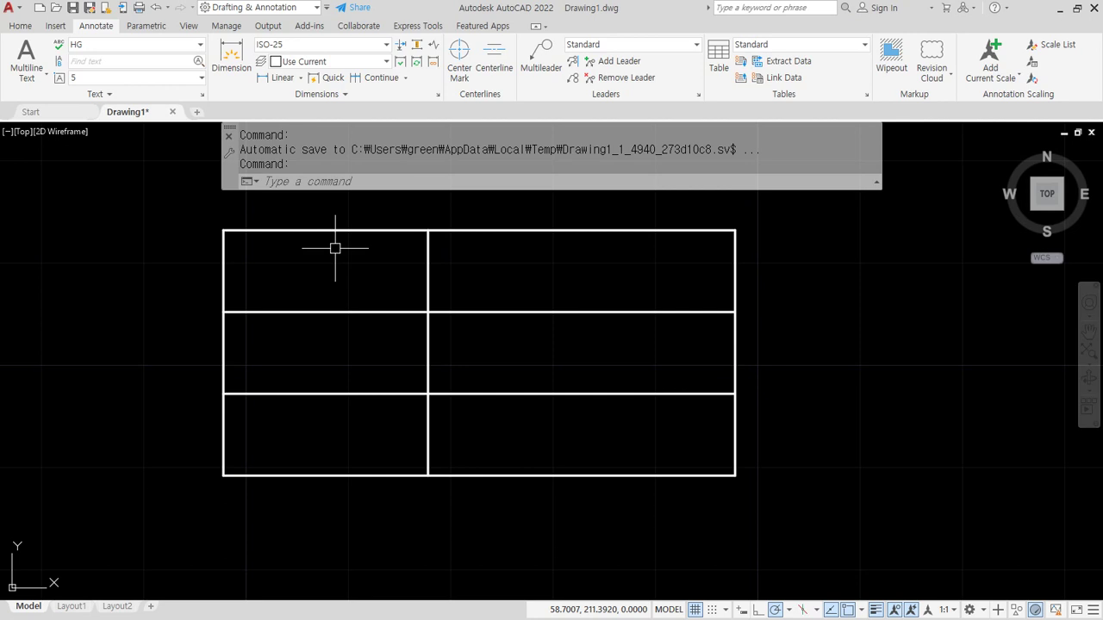
Start a multiline text whose box spans the table's top-left cell from corner to corner
text(t)
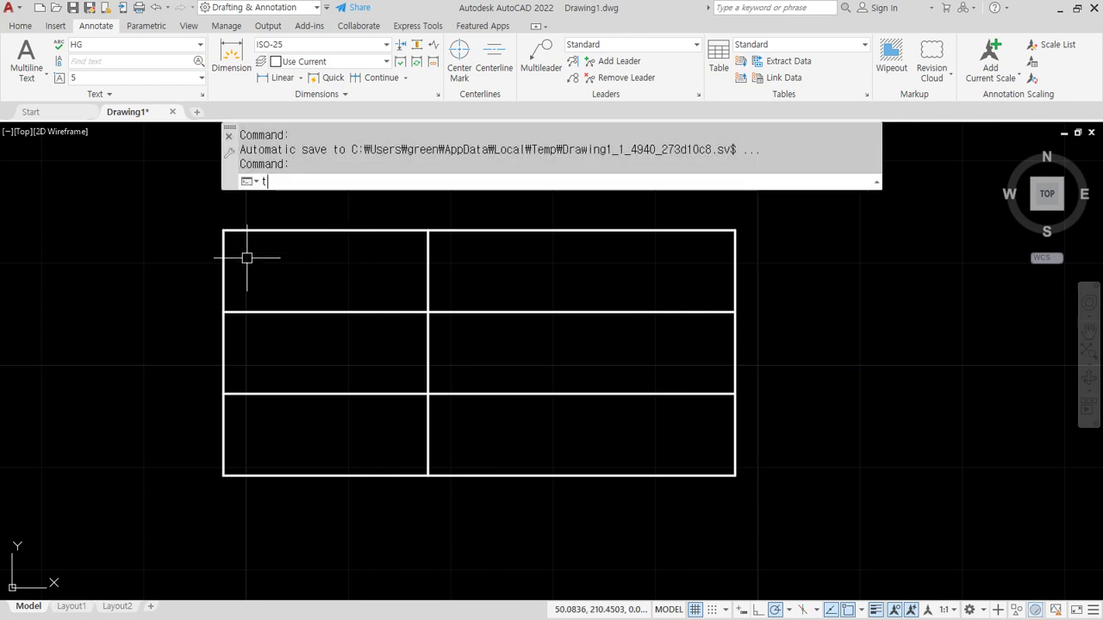
key(Return)
click(223, 230)
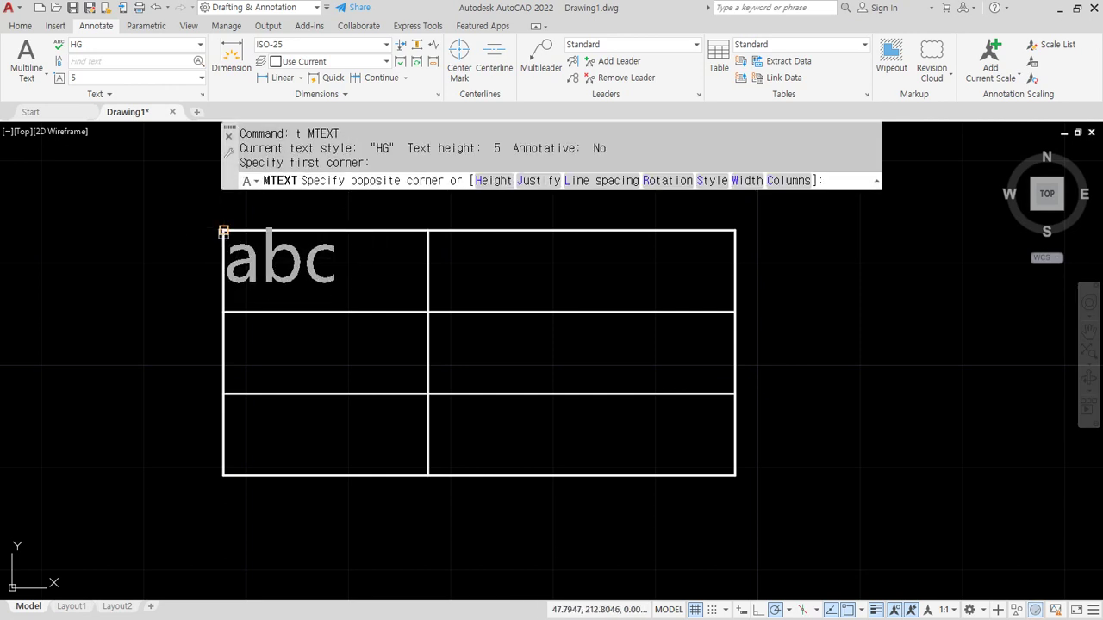
click(428, 311)
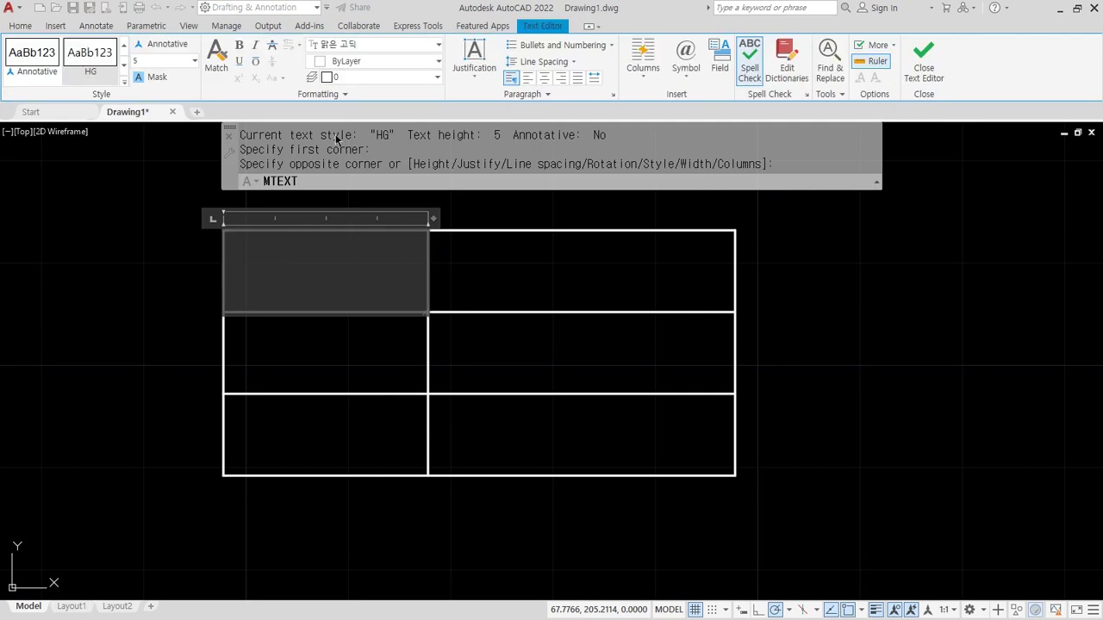
Set the text height to 2.5 and the justification to Middle Center for the top-left cell's multiline text
click(158, 60)
click(195, 64)
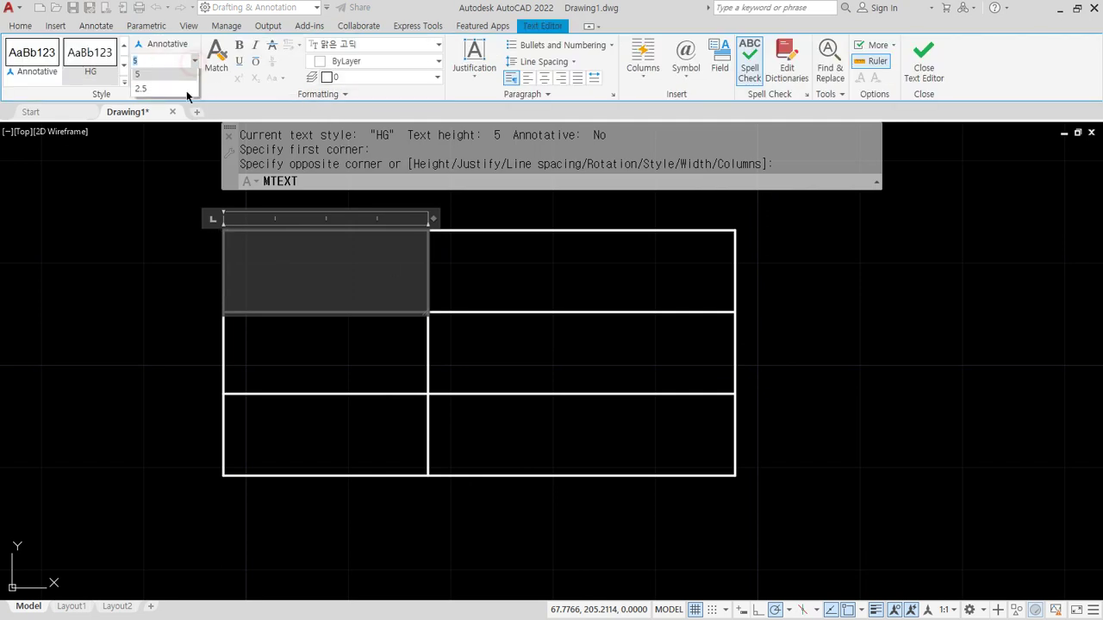
click(158, 123)
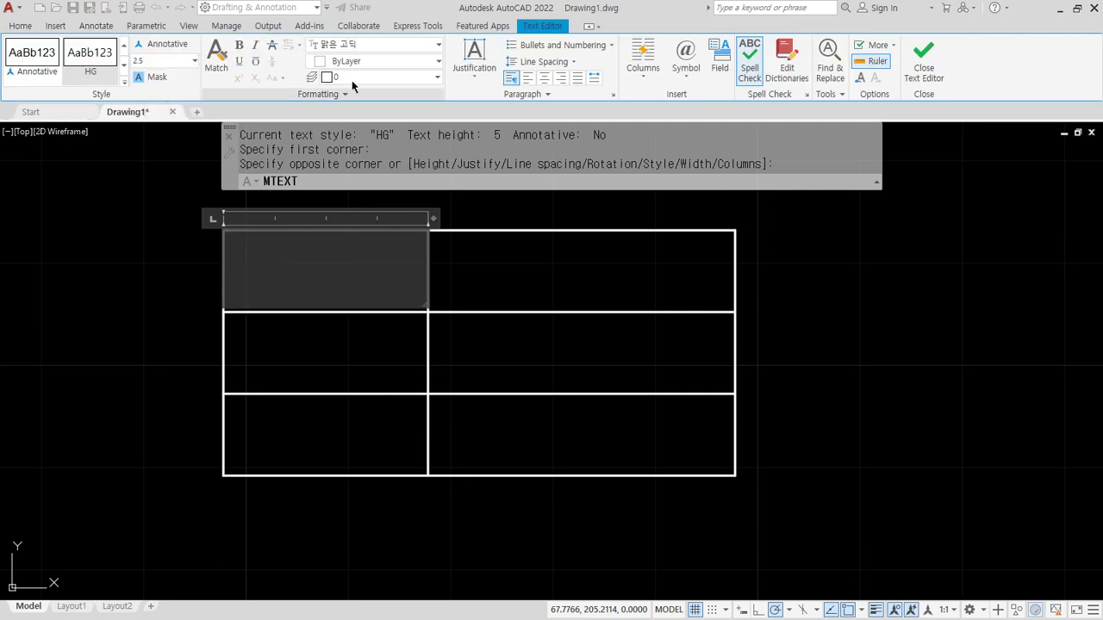
click(475, 76)
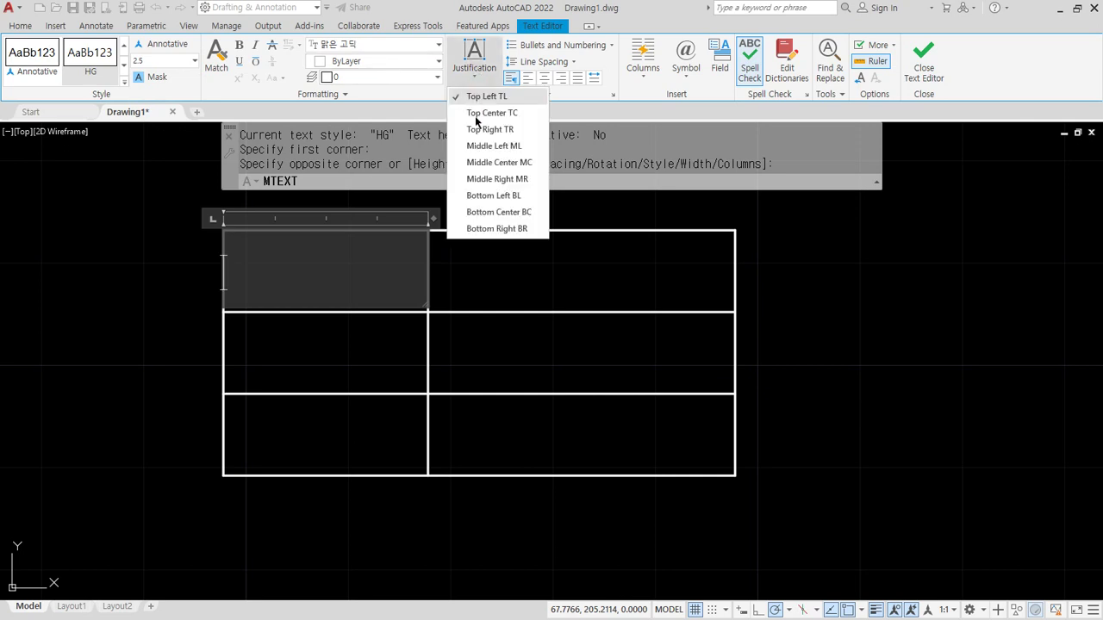
click(515, 163)
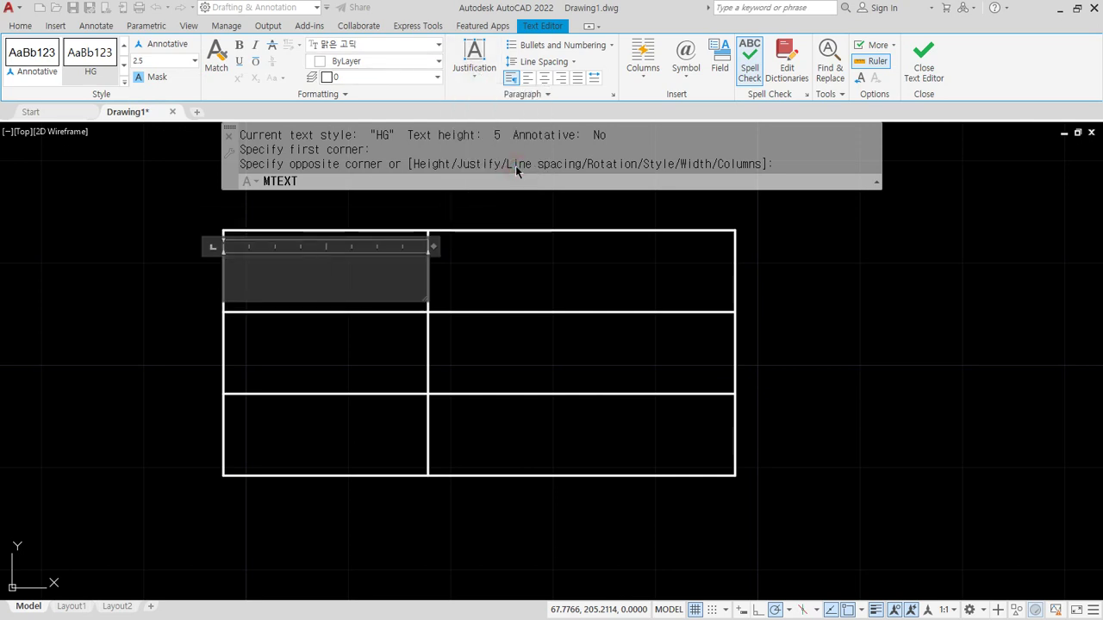
Enter the label 날 짜, with spaces between the two characters, in the top-left cell and finish the text
text(날  )
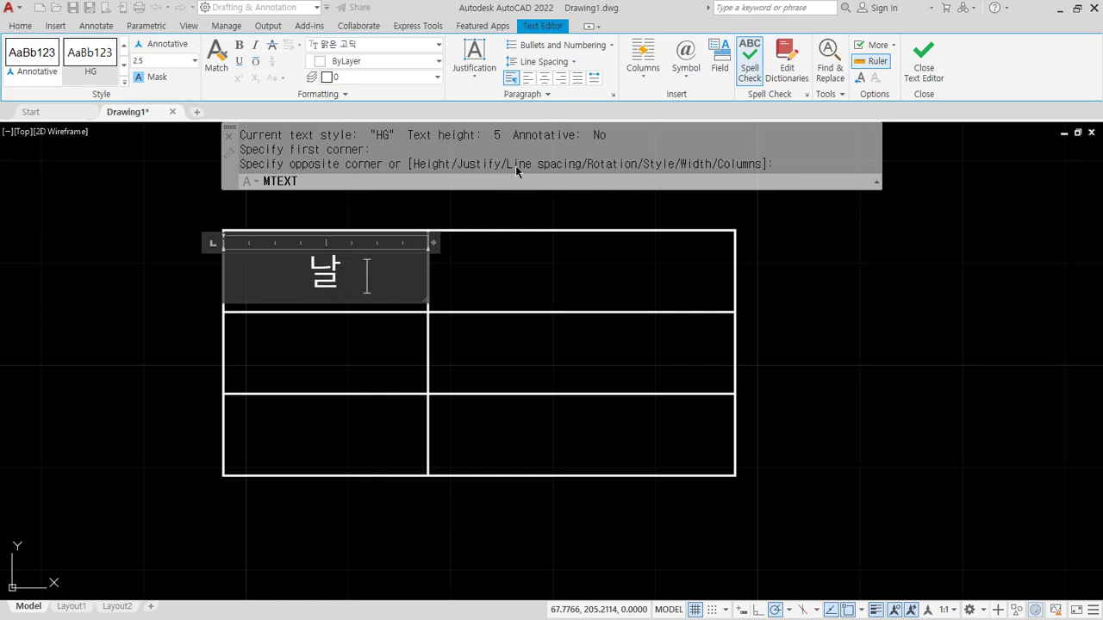
text(W)
key(BackSpace)
text(짜)
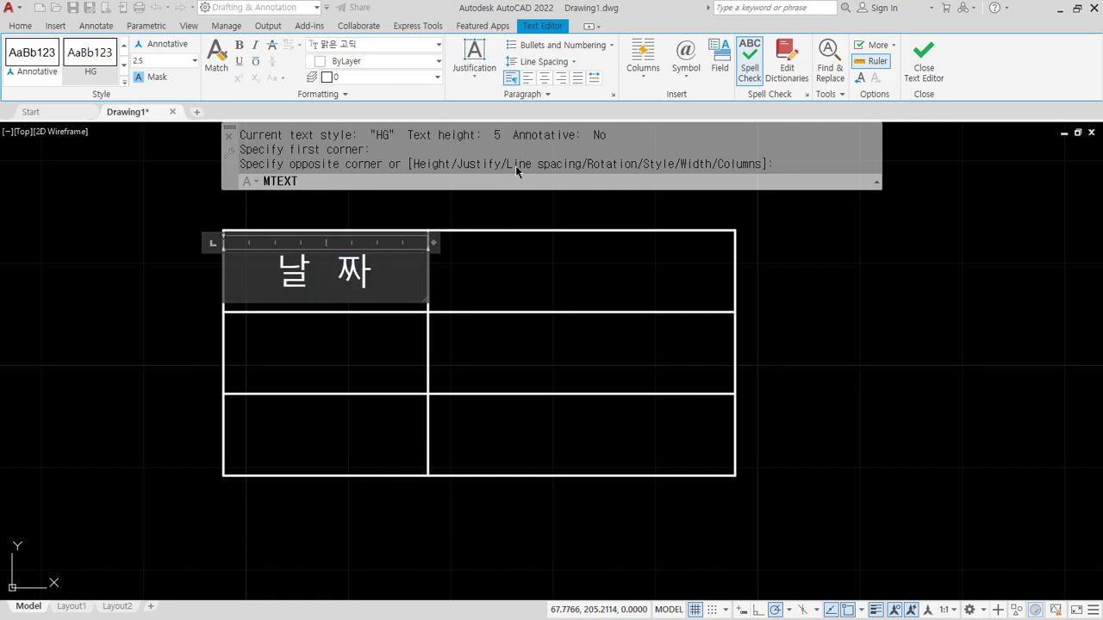
key(ctrl+Return)
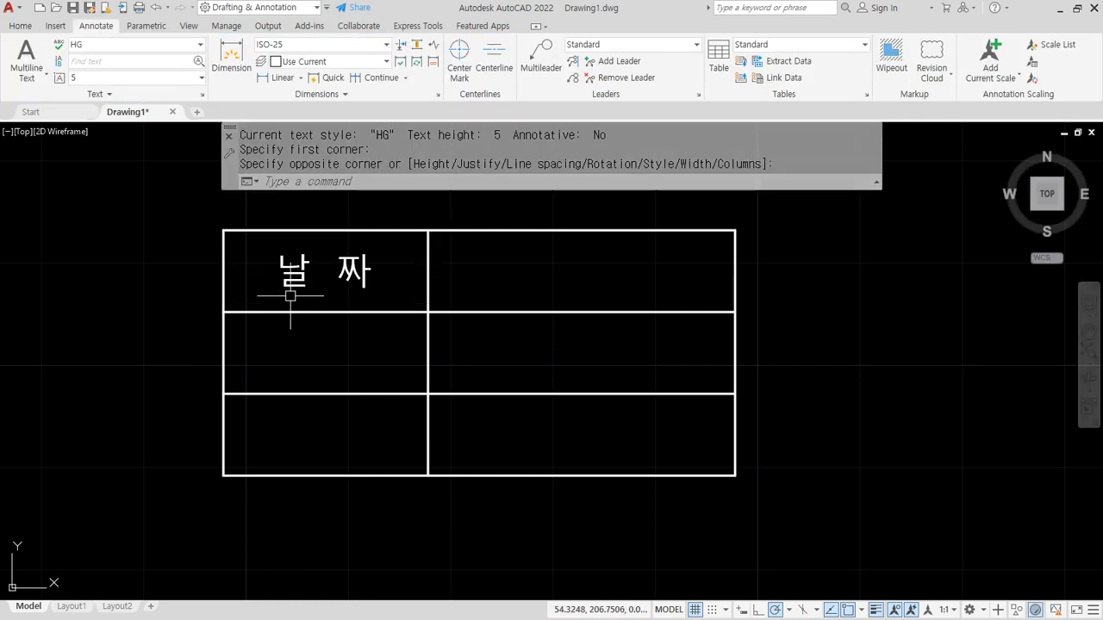
Copy the 날 짜 label into the second and third rows of the first column, using the cell corners as reference points
text(Cp)
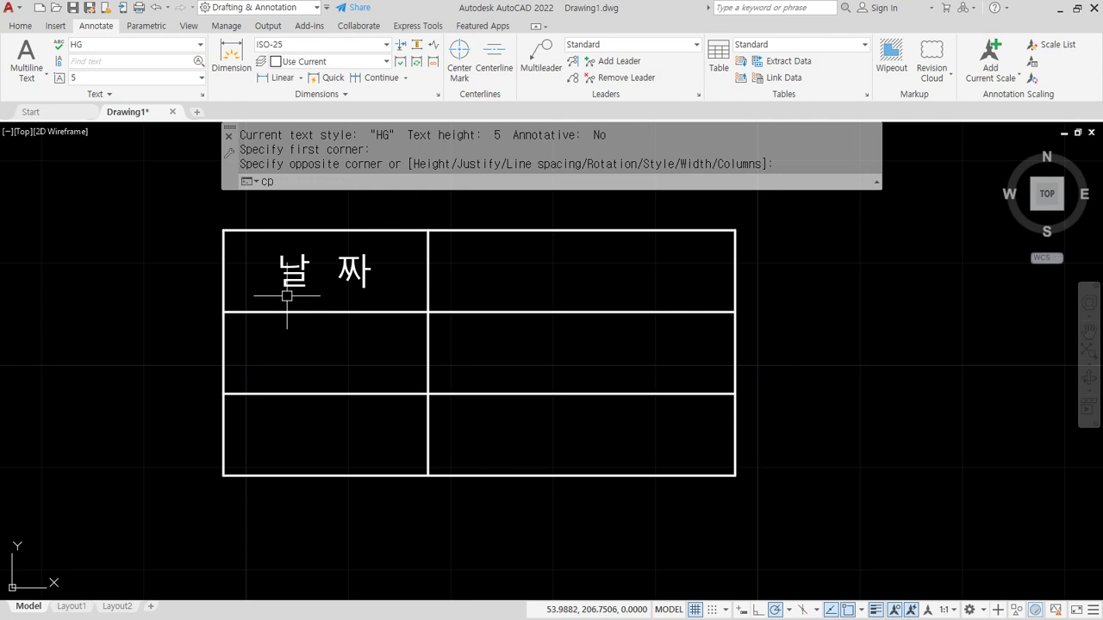
key(Return)
click(289, 284)
key(Return)
click(224, 231)
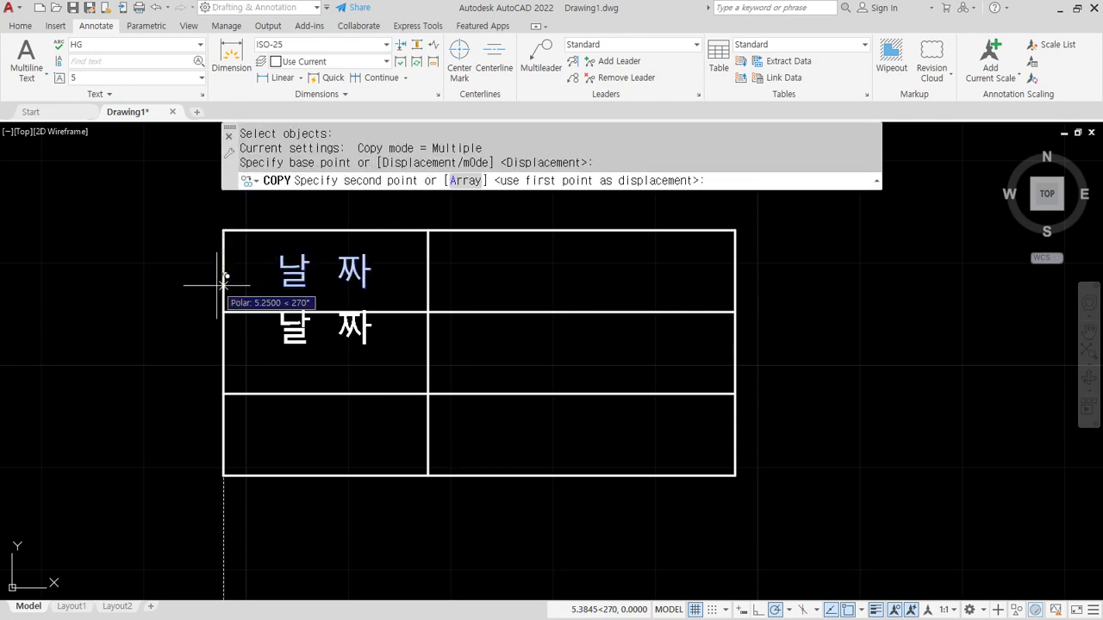
click(223, 312)
click(223, 394)
key(Return)
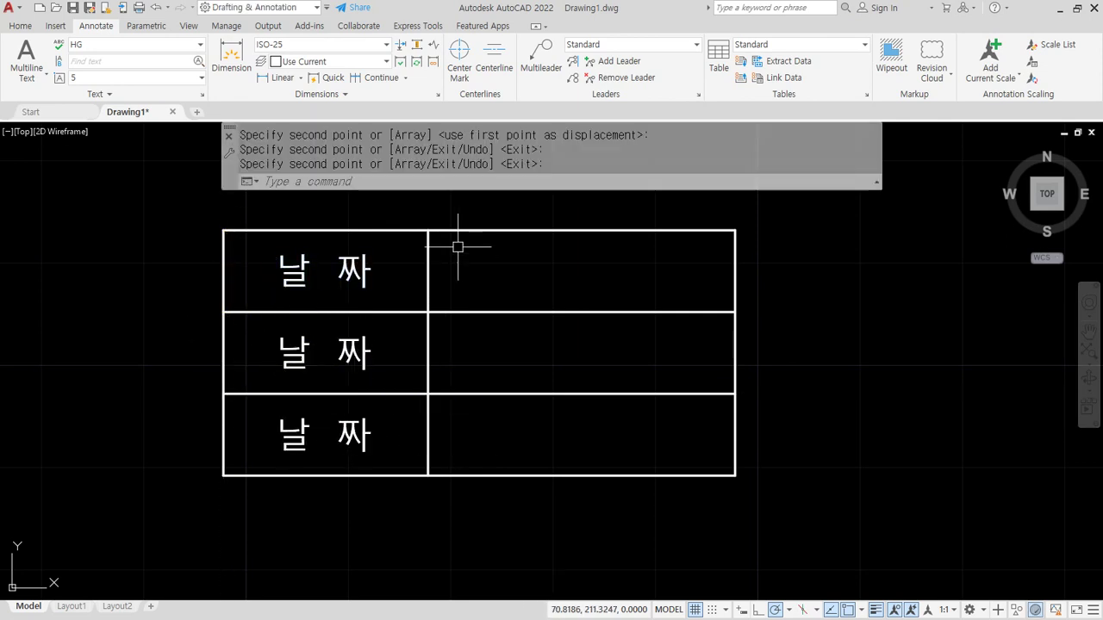
Start a multiline text spanning the first row's second-column cell, with height 2.5 and Middle Left justification
text(t)
key(Return)
click(429, 231)
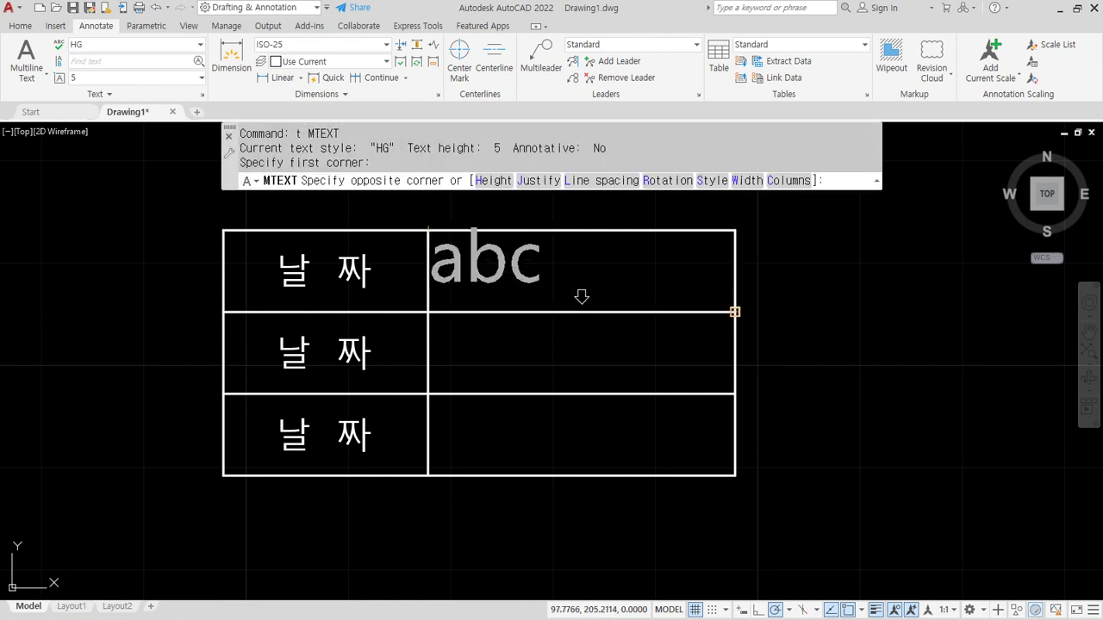
click(735, 312)
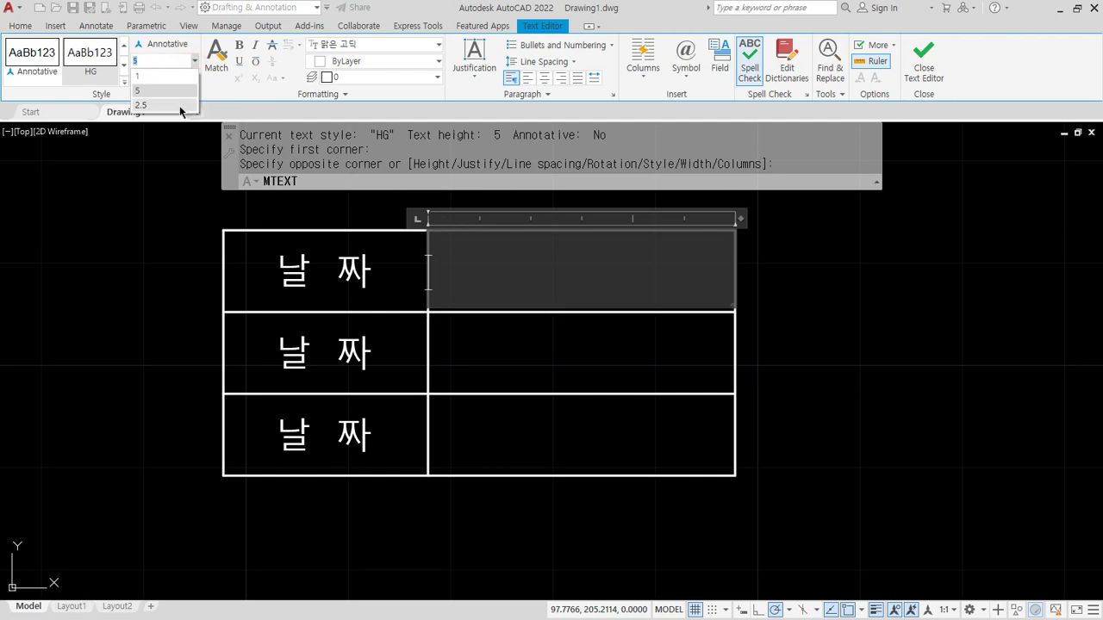
click(180, 106)
click(475, 78)
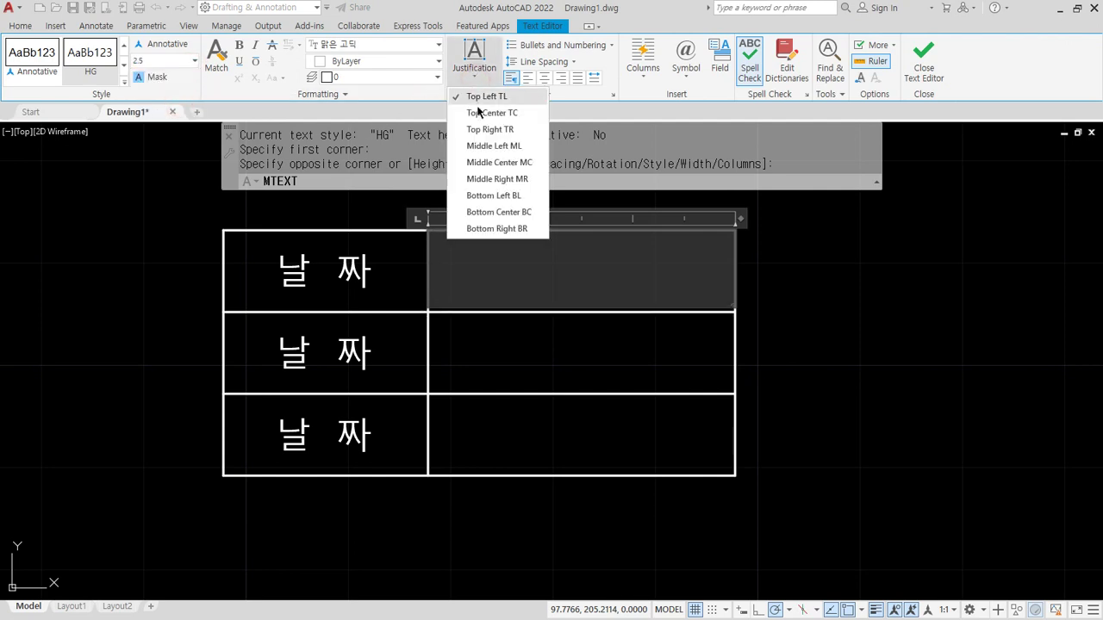
click(479, 164)
click(479, 78)
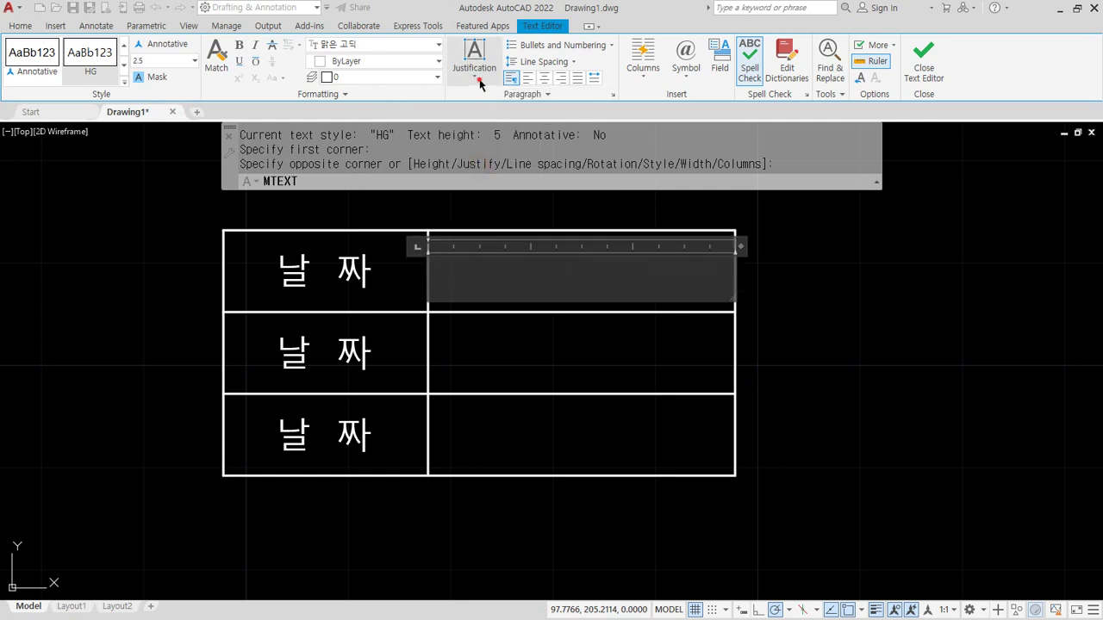
click(469, 146)
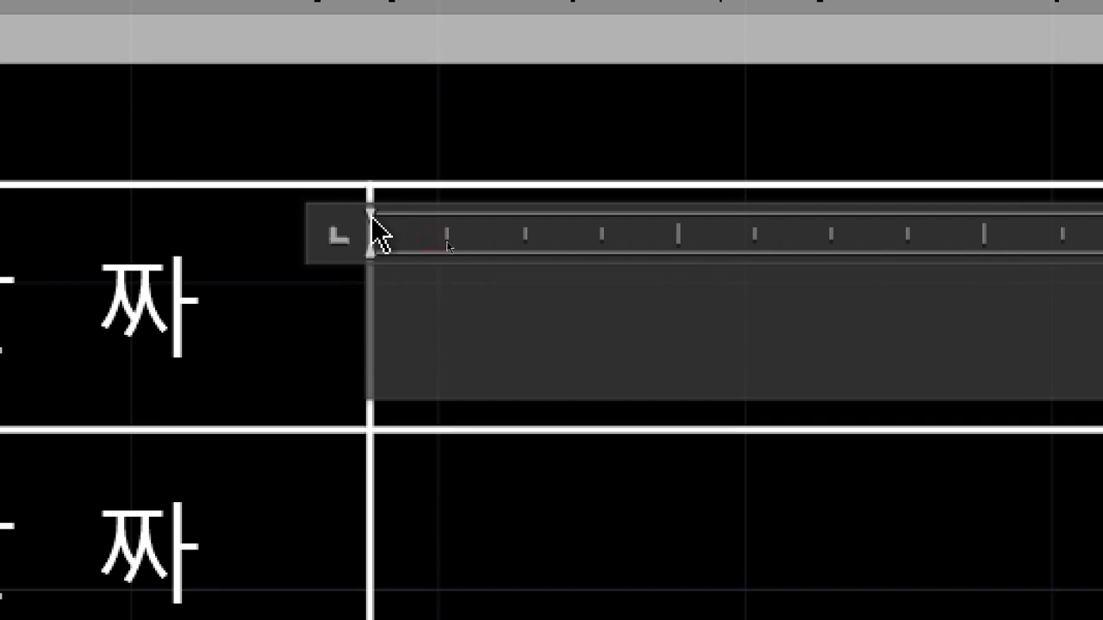
Indent the first line and the paragraph by one ruler mark, and enter the date 2023-09-21 in the cell
drag(371, 217, 447, 222)
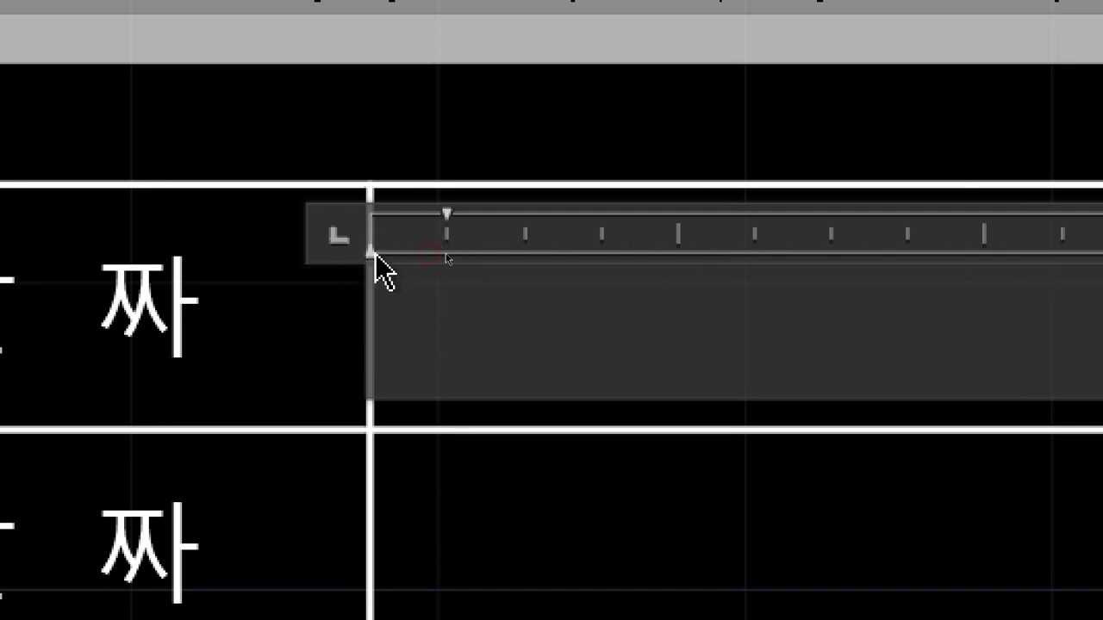
drag(377, 253, 446, 252)
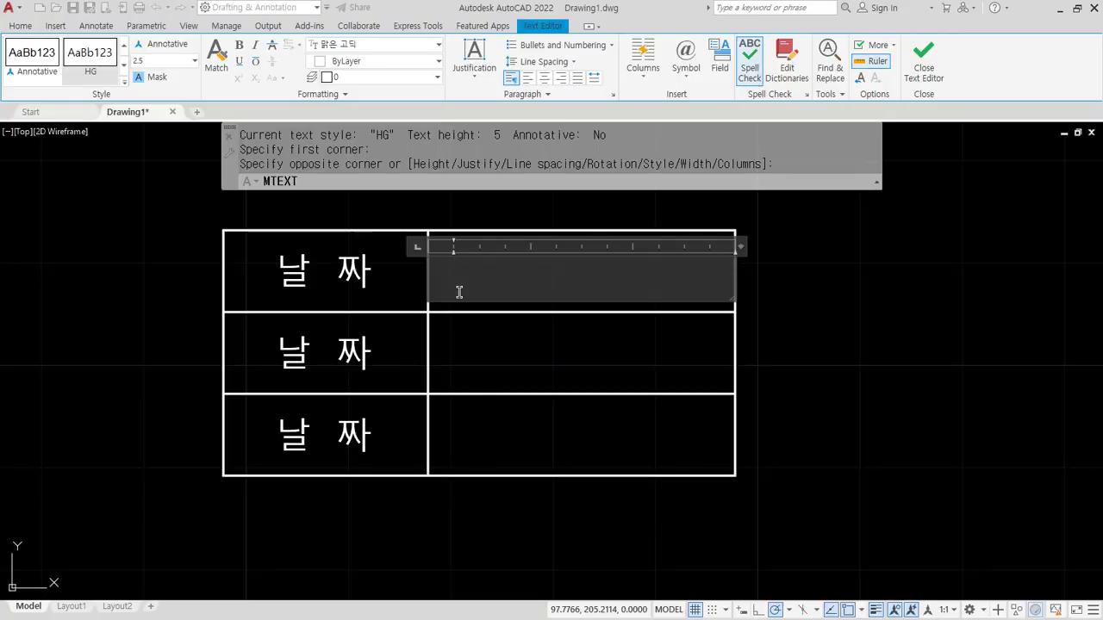
text(2)
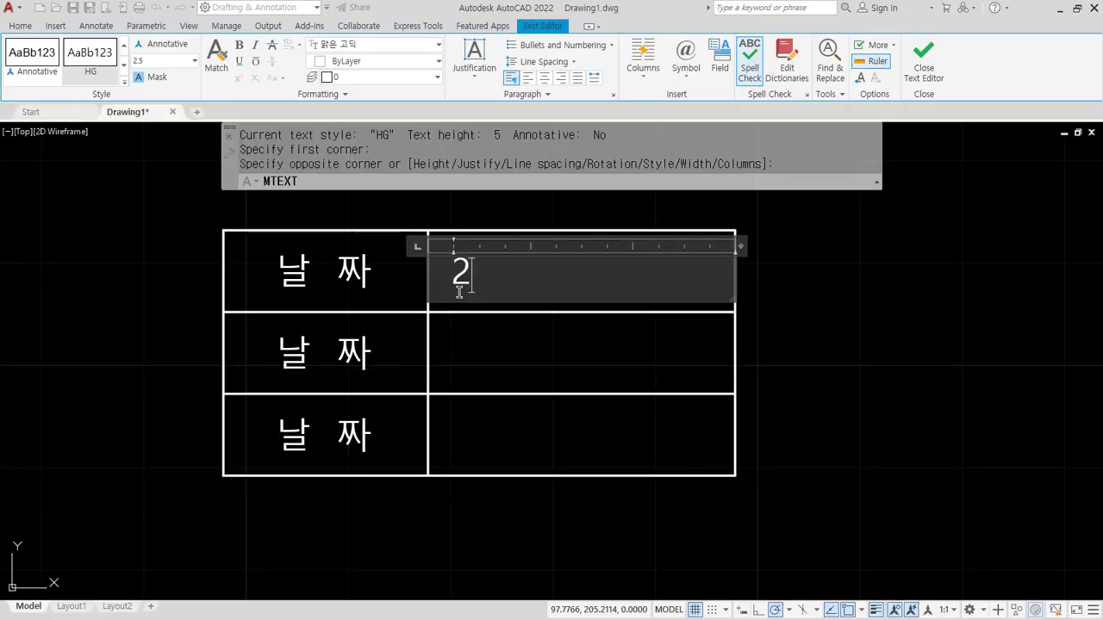
text(023-)
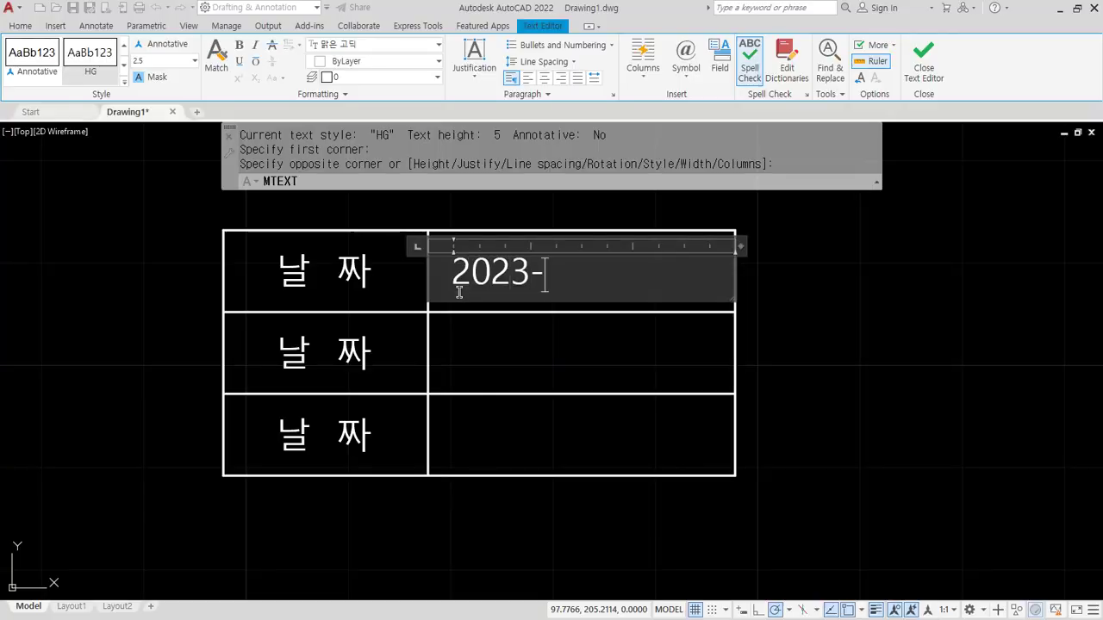
text(09-21)
key(ctrl+Return)
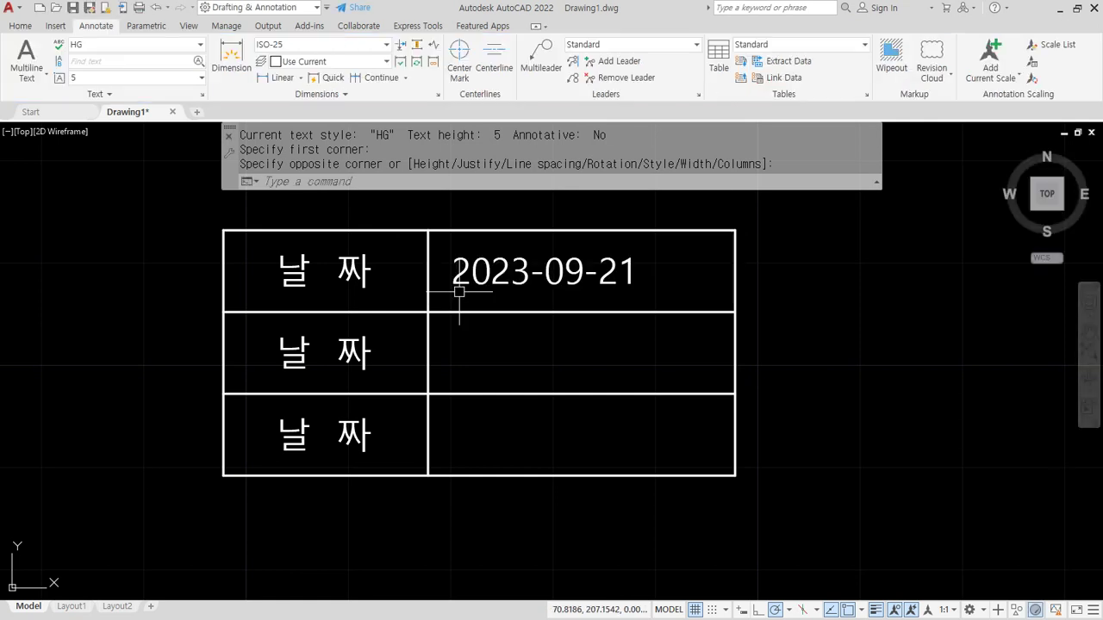
Copy the date text into the second and third rows of the second column, using the cell corners as reference points
text(cp)
key(Return)
click(462, 272)
key(Return)
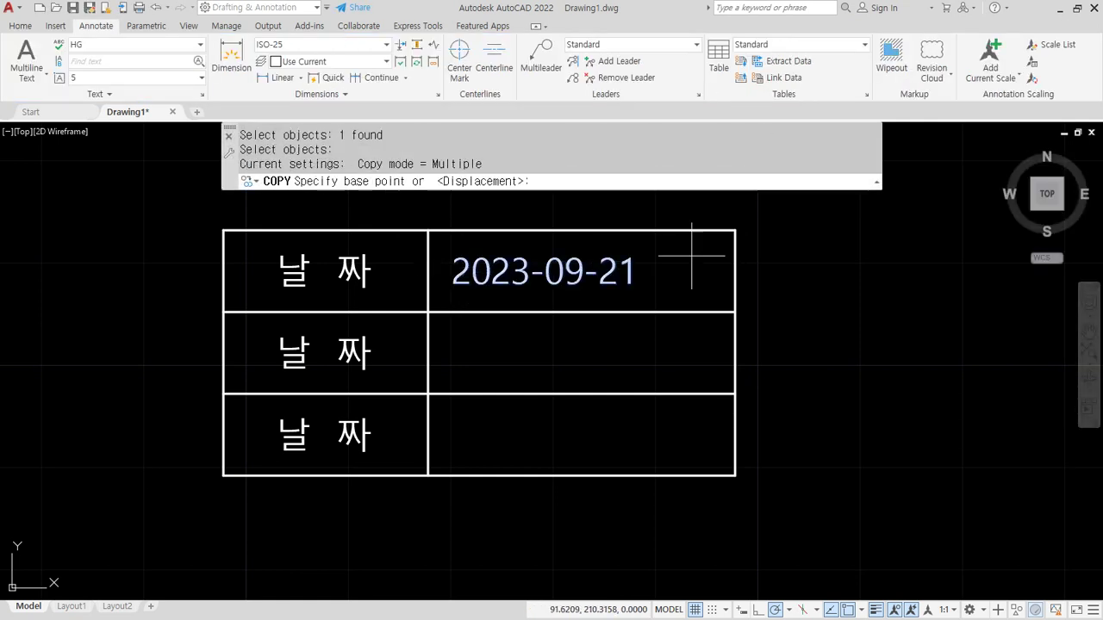
click(734, 230)
click(734, 312)
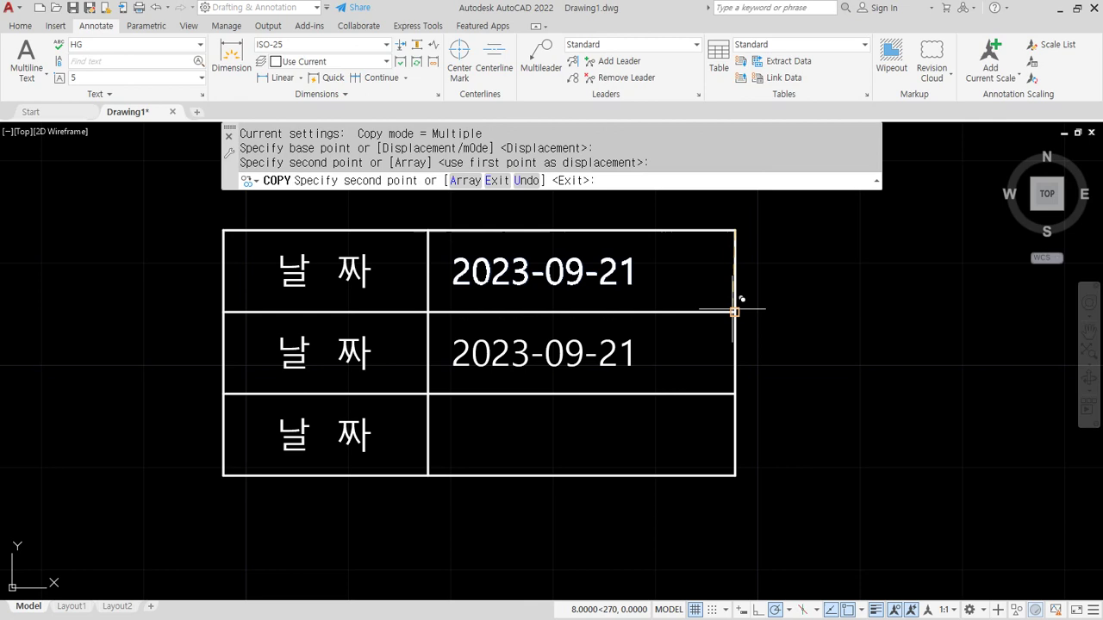
click(734, 394)
key(Return)
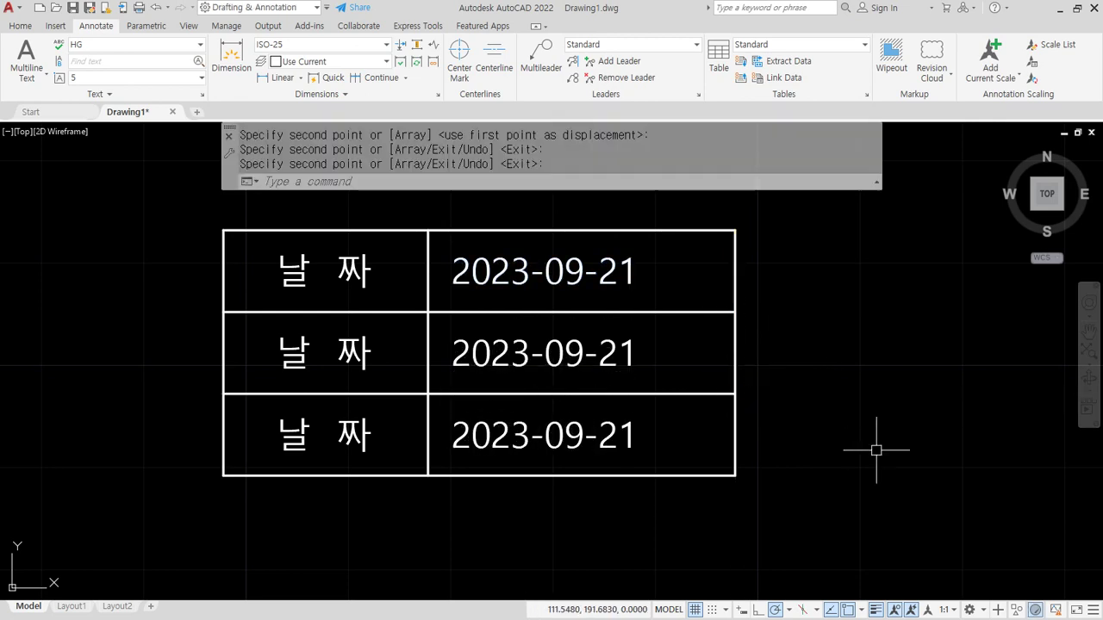
Switch to the Notepad lecture notes, highlight the textEDit command and its ED alias, and return to AutoCAD
key(alt+Tab)
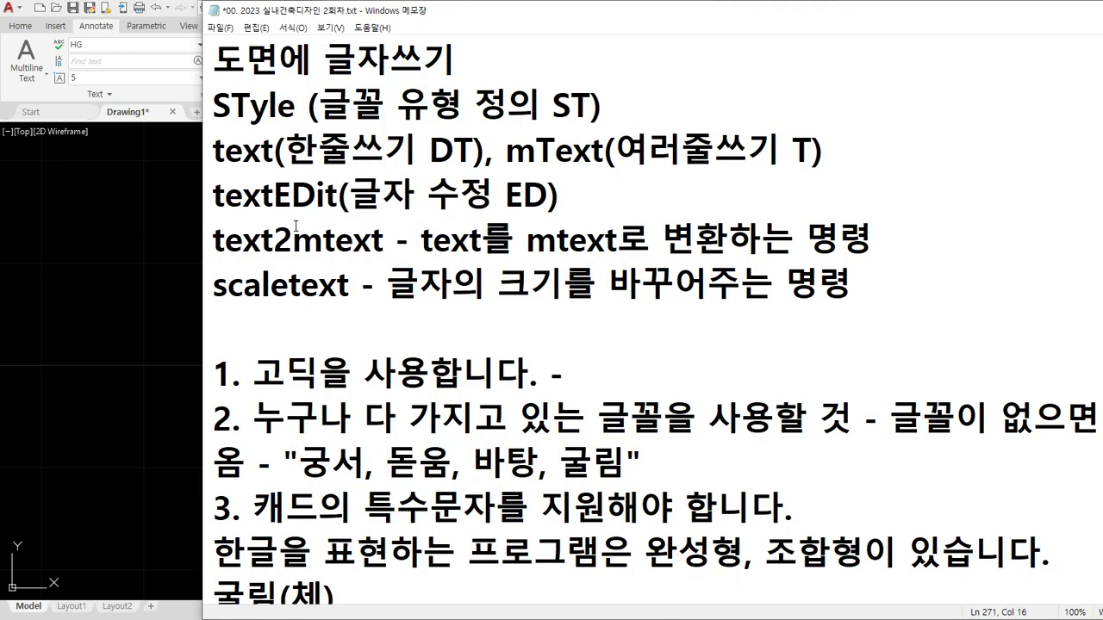
drag(217, 201, 338, 197)
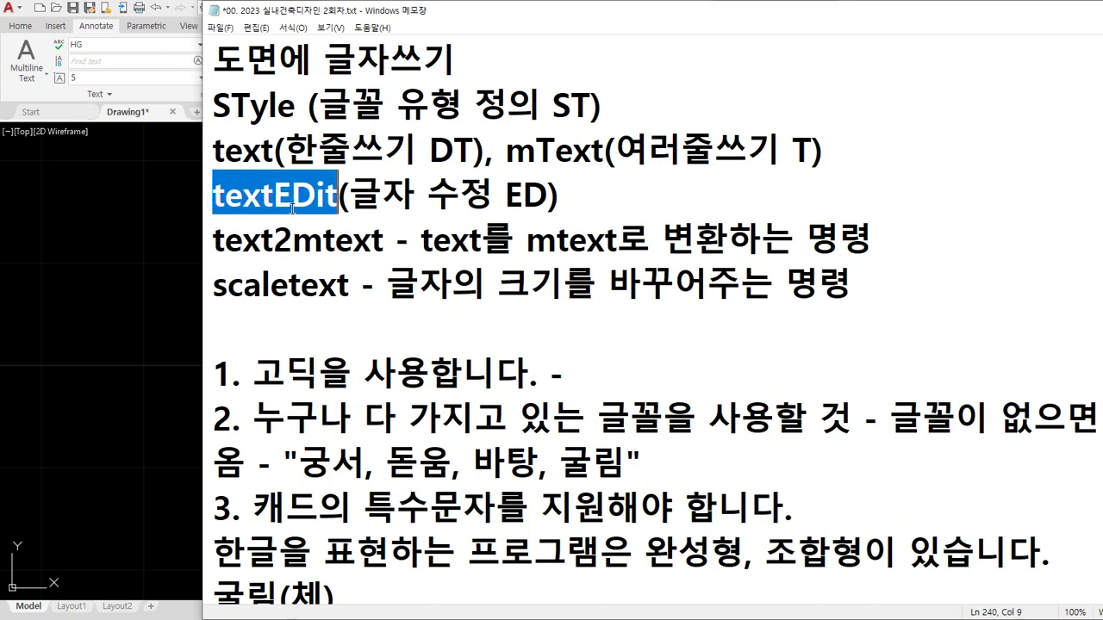
drag(506, 197, 549, 197)
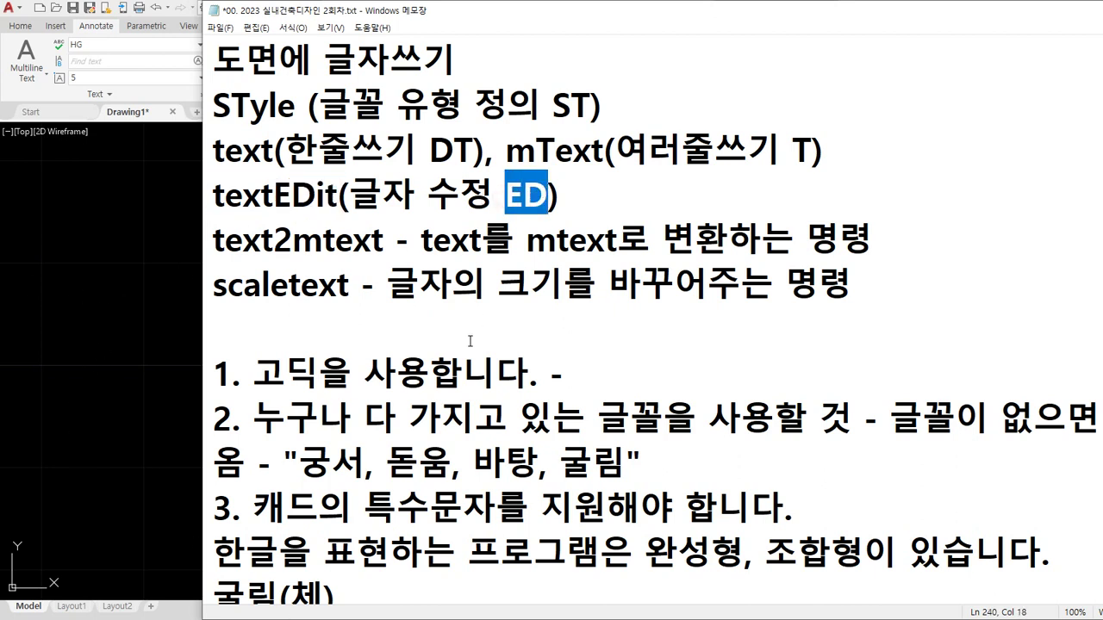
key(alt+Tab)
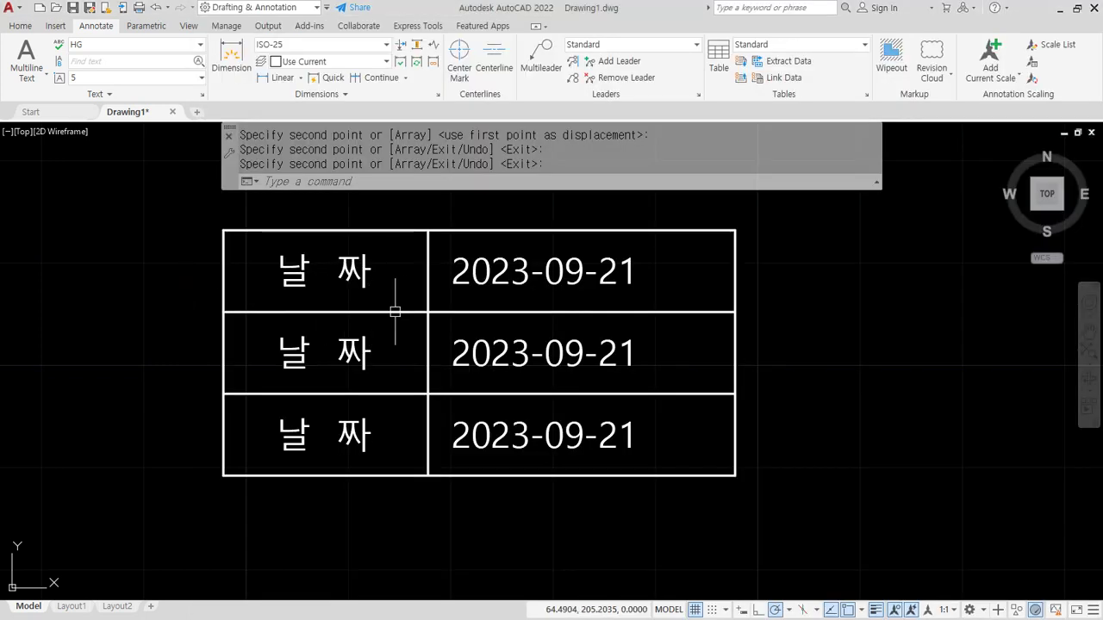
Open the 날 짜 label in the table's second row for editing with TEXTEDIT and cancel without changing it
text(ed)
key(Return)
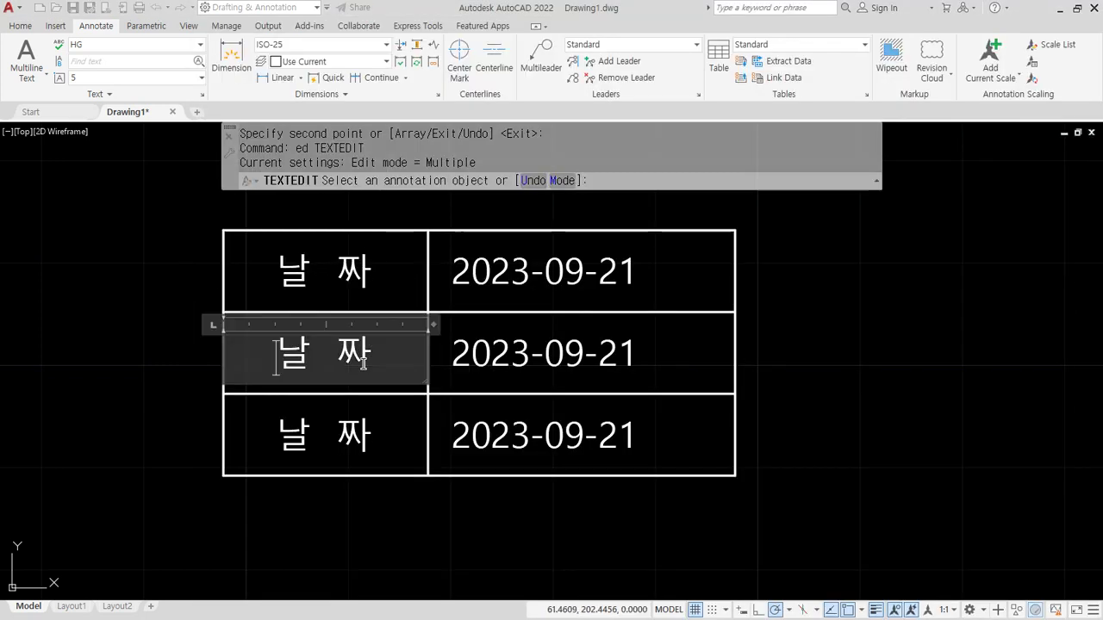
click(363, 362)
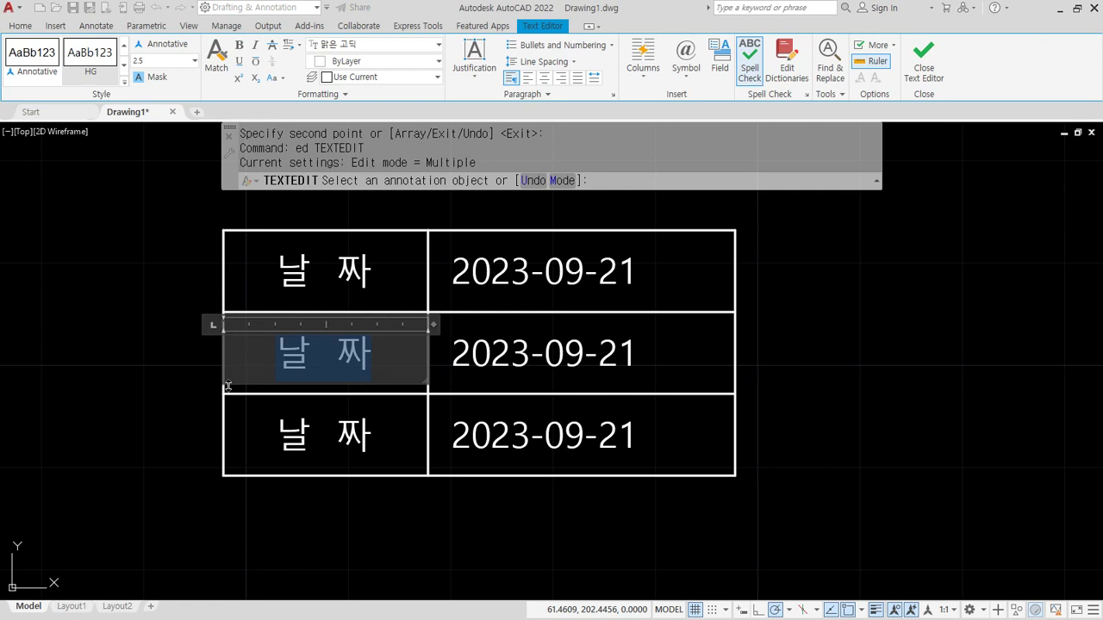
key(Escape)
key(Escape)
key(Escape)
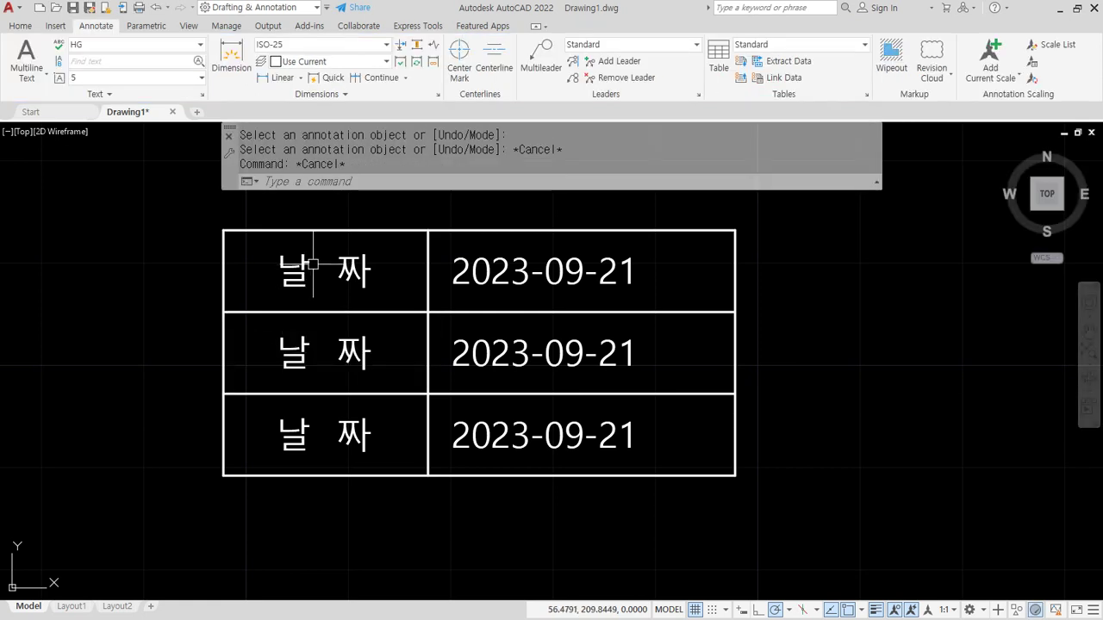
Place the single-line text 날 짜 in the empty area left of the table, with height 5 and rotation 0
middle_drag(314, 264, 541, 313)
text(dt)
key(space)
click(196, 356)
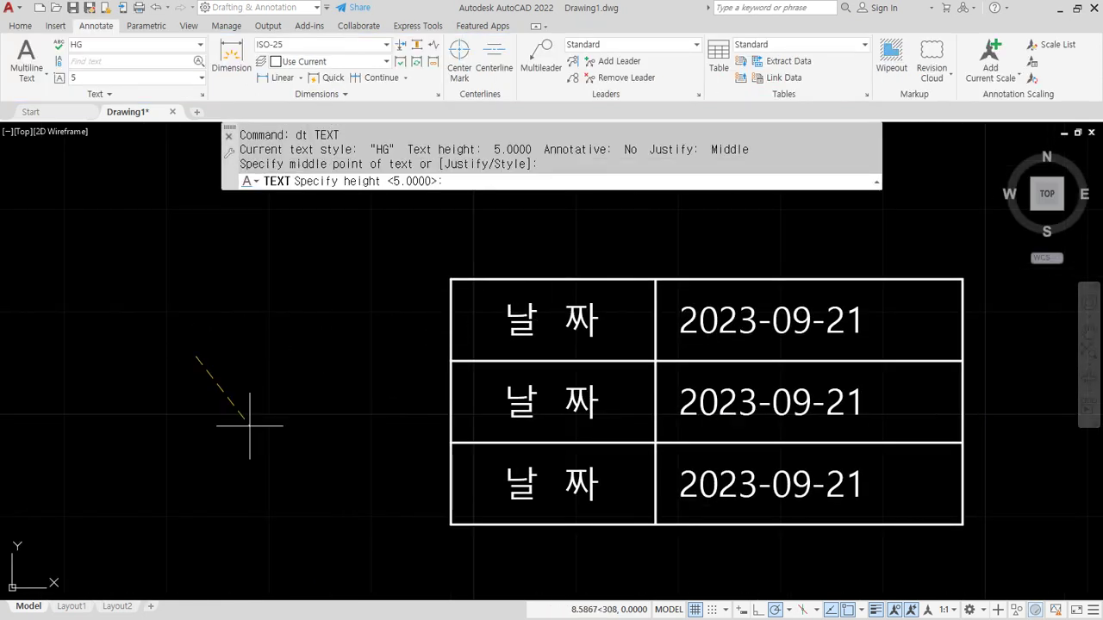
key(space)
key(space)
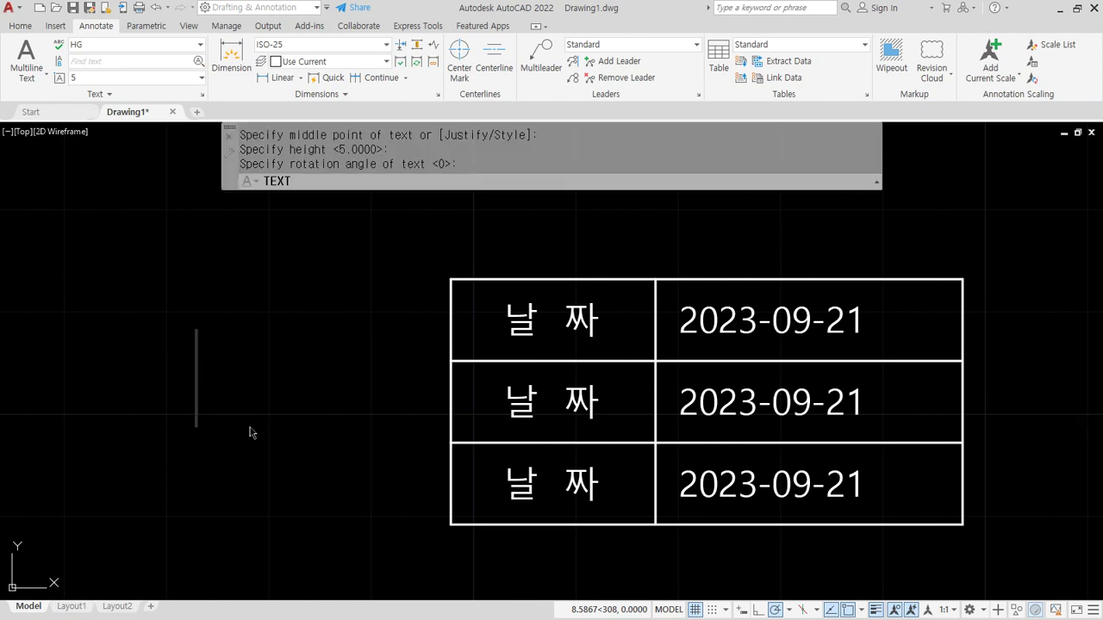
text(날 짜)
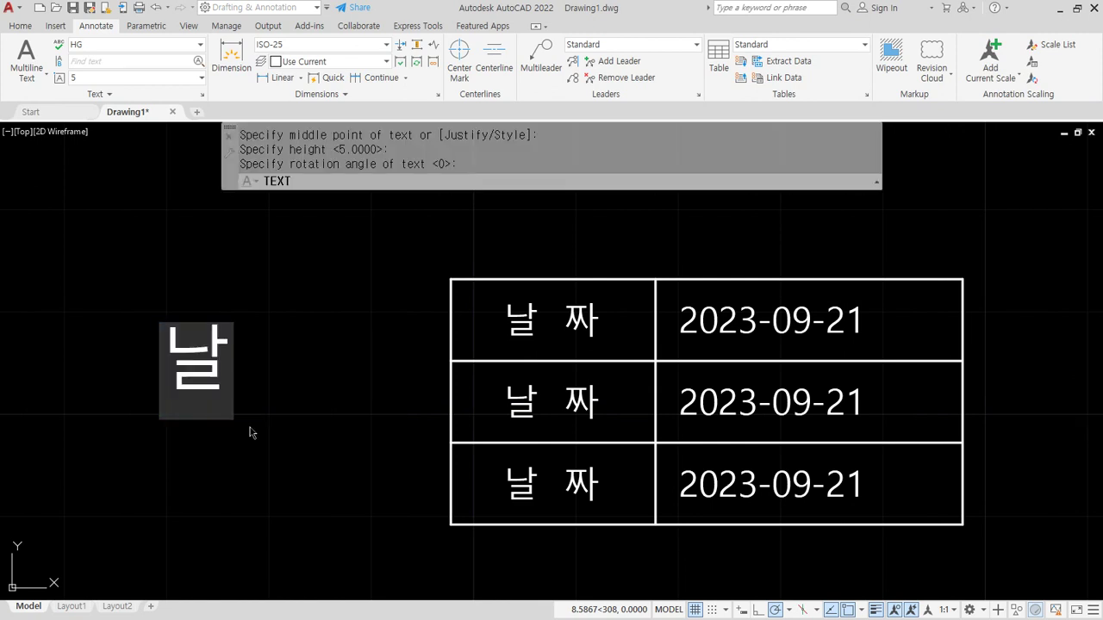
key(Return)
key(Return)
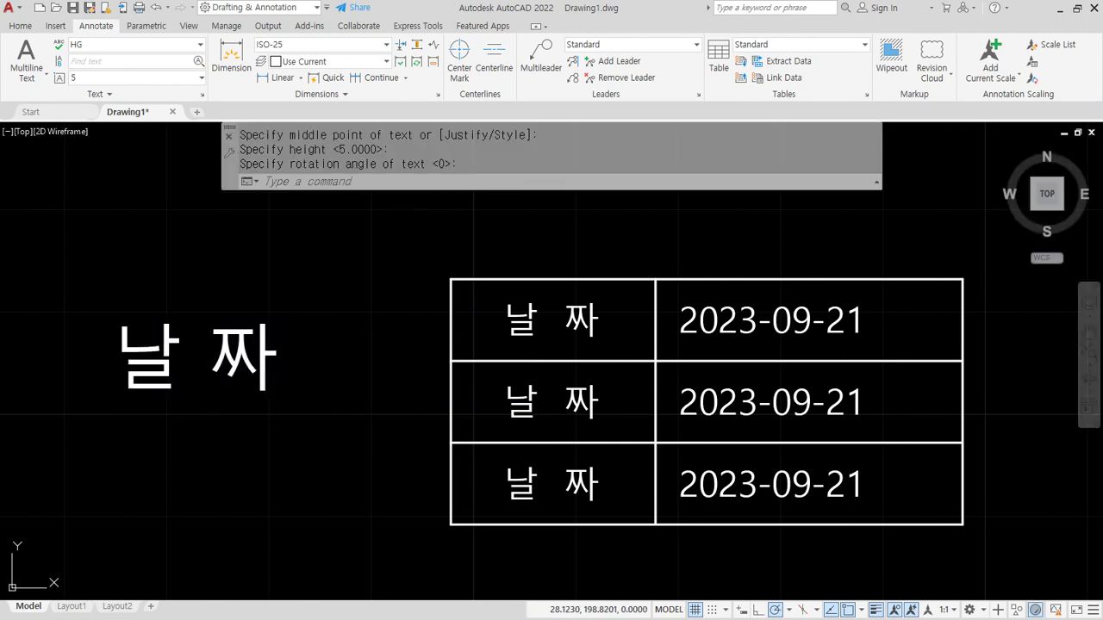
key(Escape)
key(Escape)
Use TEXTEDIT to change the large single-line text beside the table to 이름
text(ed)
key(Return)
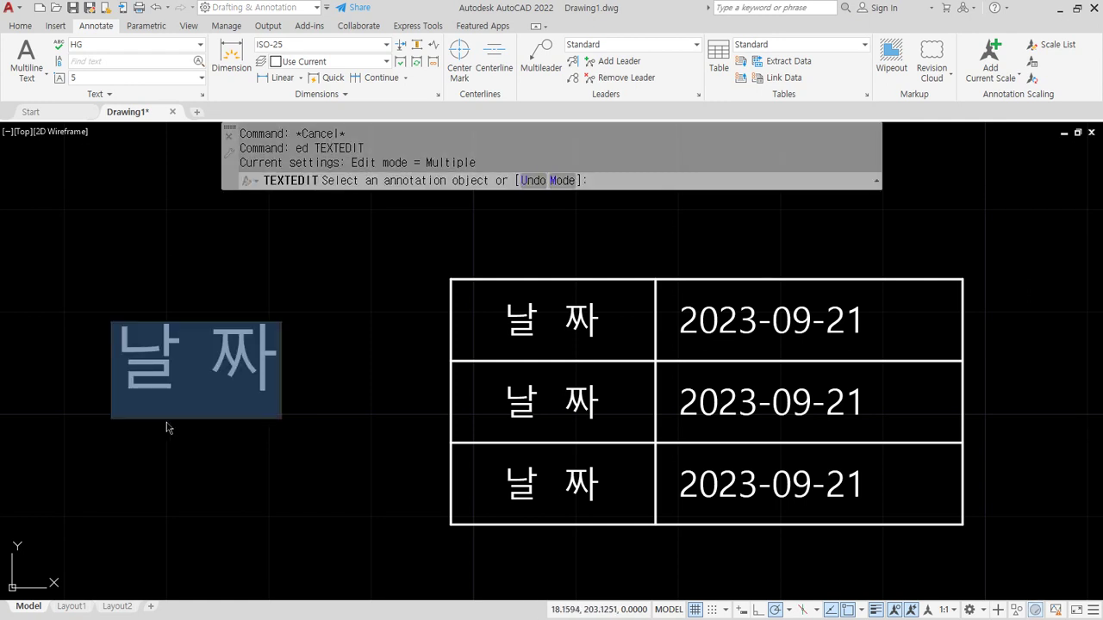
text(이름)
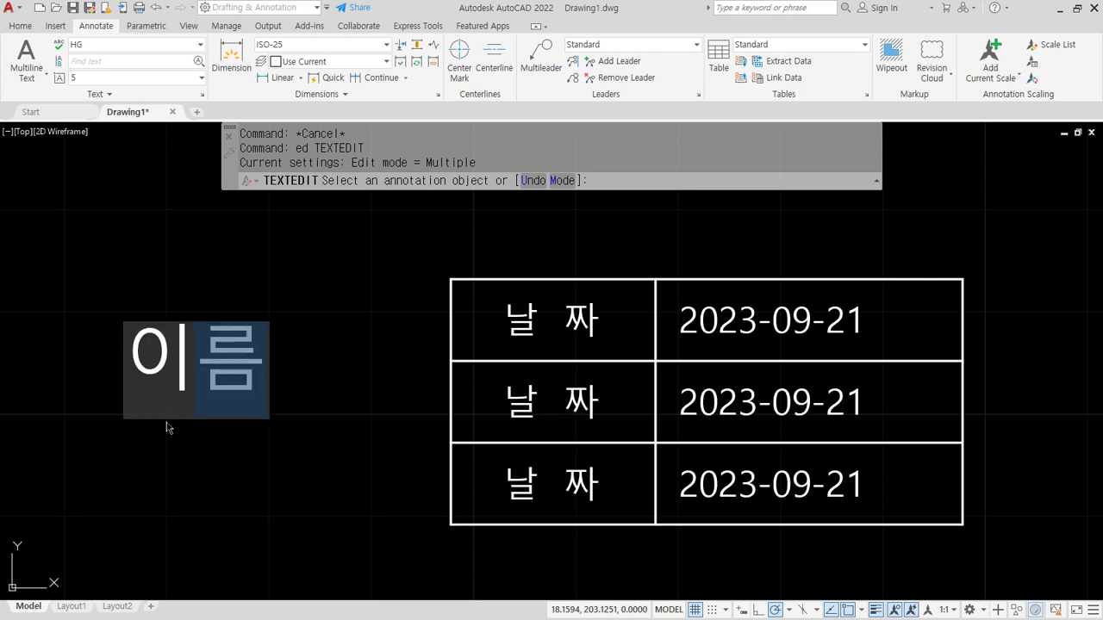
click(166, 422)
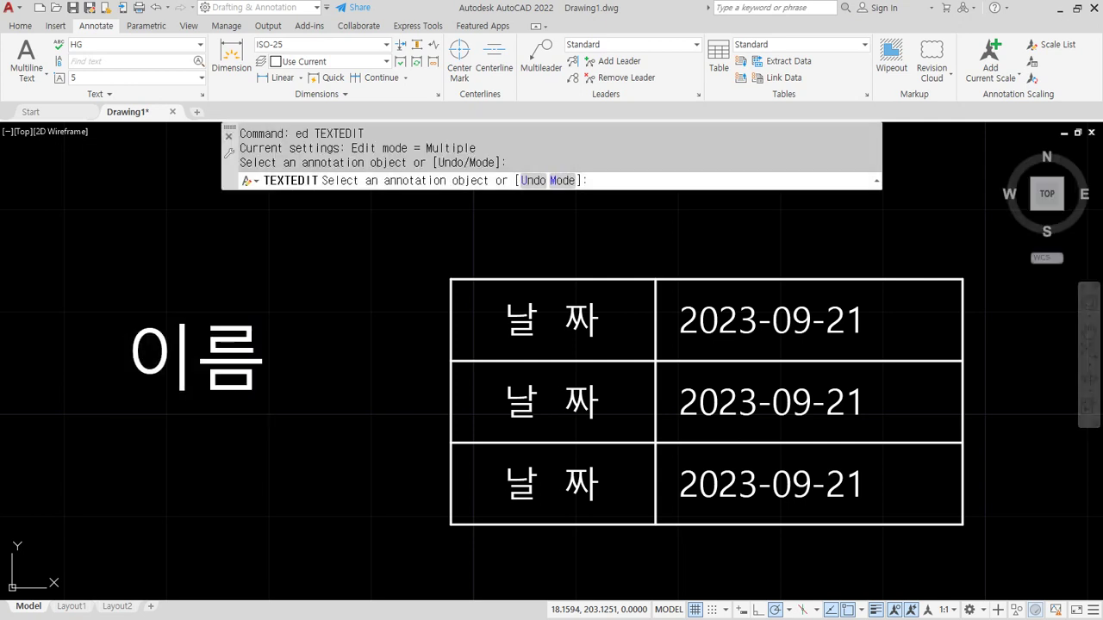
key(Escape)
Use TEXTEDIT to change the label in the first column of the table's second row to 도 명
middle_drag(487, 393, 372, 375)
key(space)
click(447, 410)
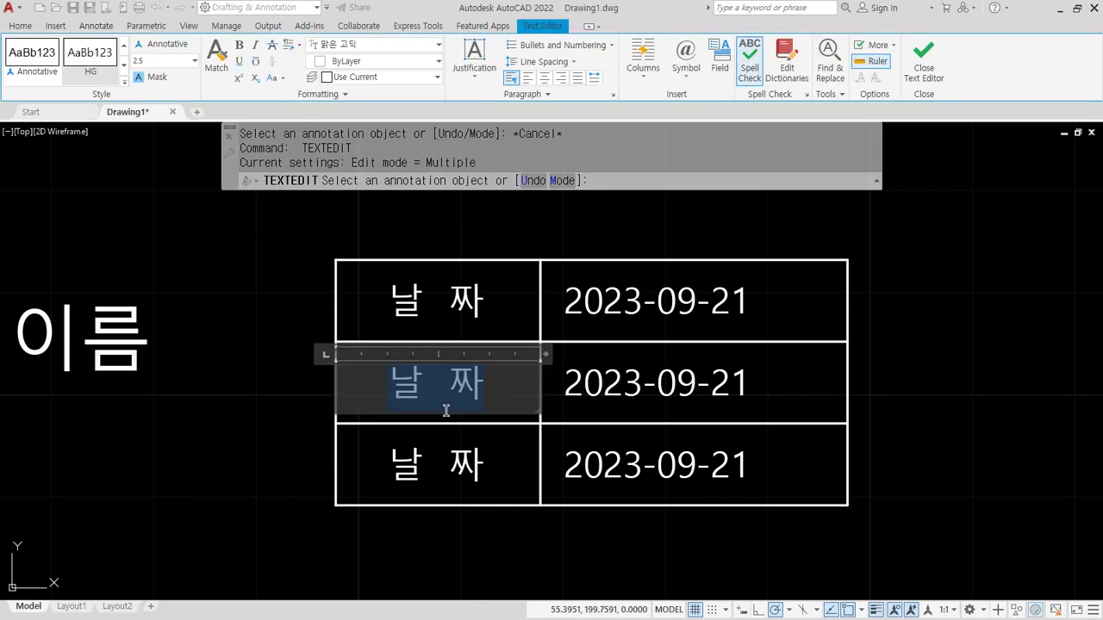
text(ㄷㅗ 명)
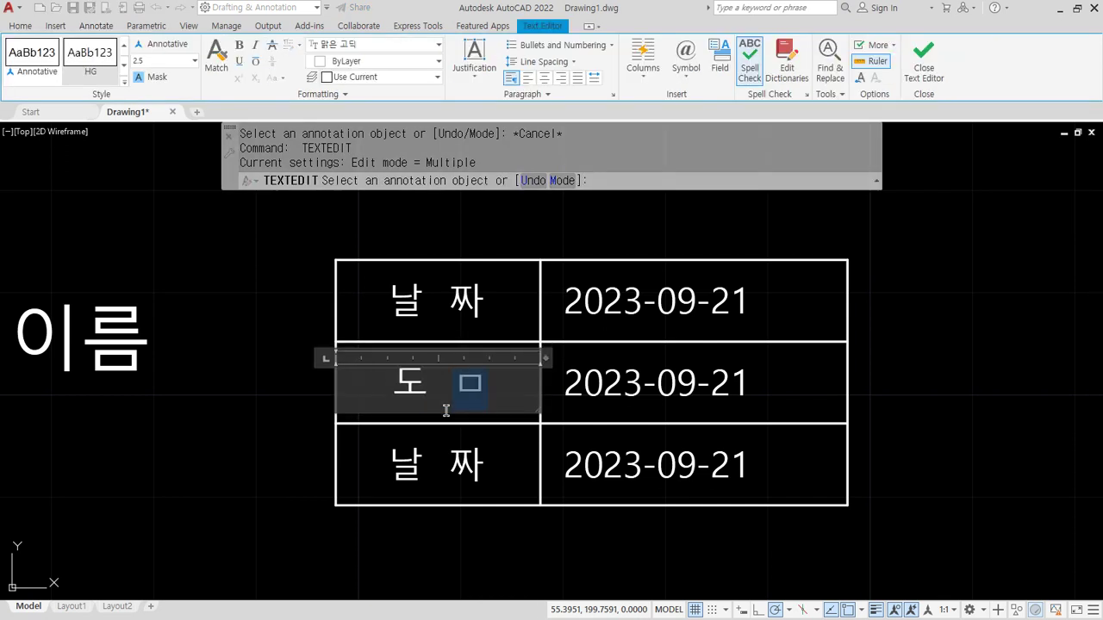
key(Escape)
key(space)
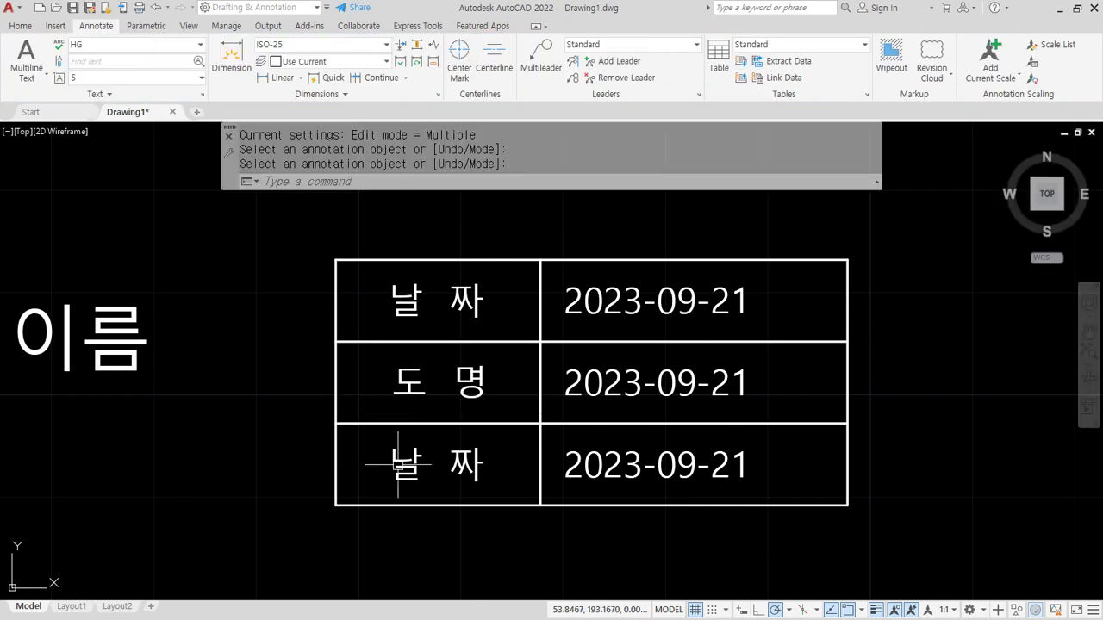
Use TEXTEDIT to change the label in the first column of the table's third row to 도 번, and end the command
key(space)
click(438, 465)
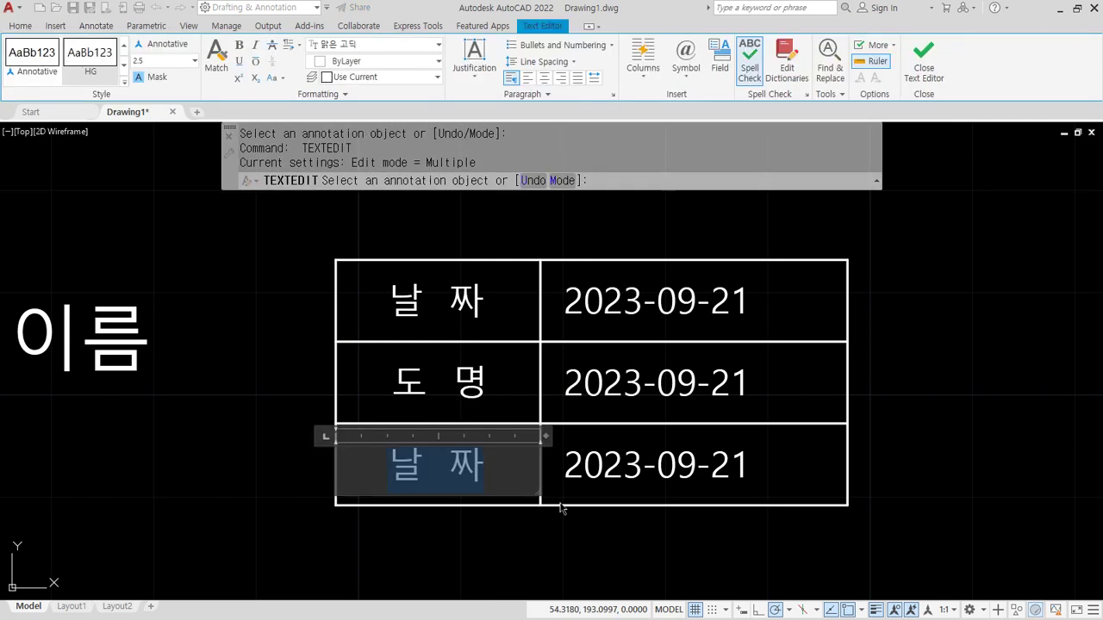
text(q)
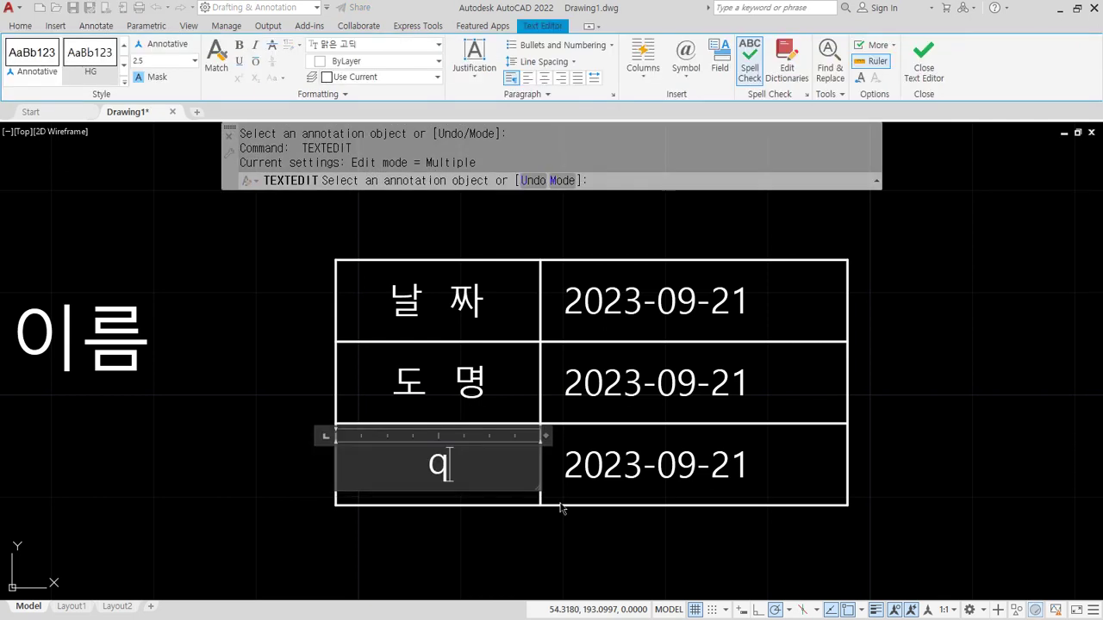
key(BackSpace)
text(eh)
key(BackSpace)
key(BackSpace)
text(eh )
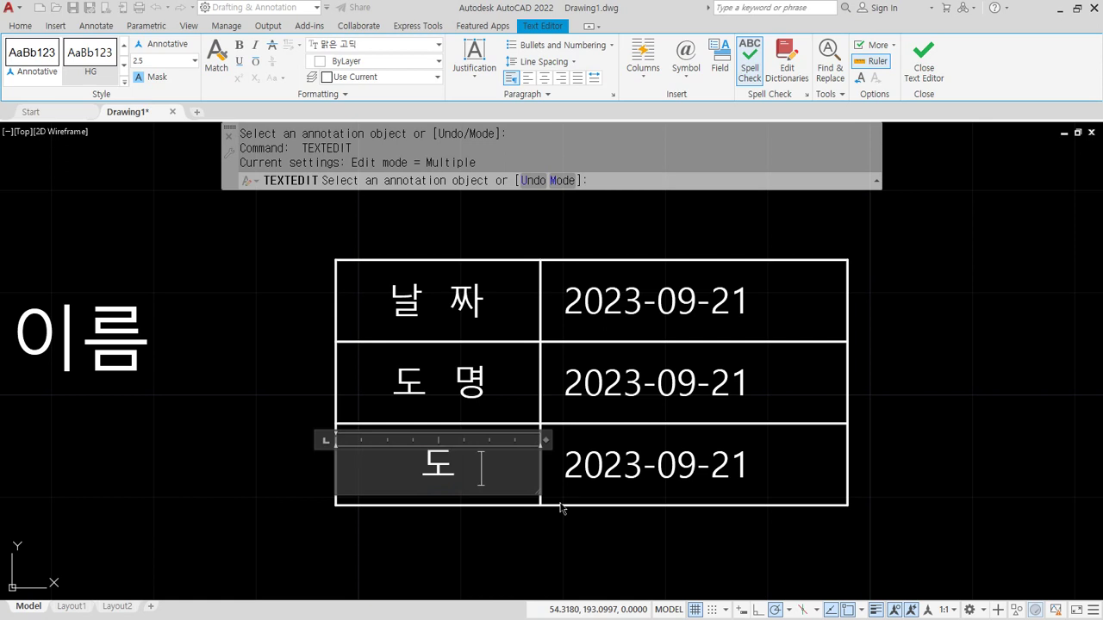
text(qjs)
click(560, 507)
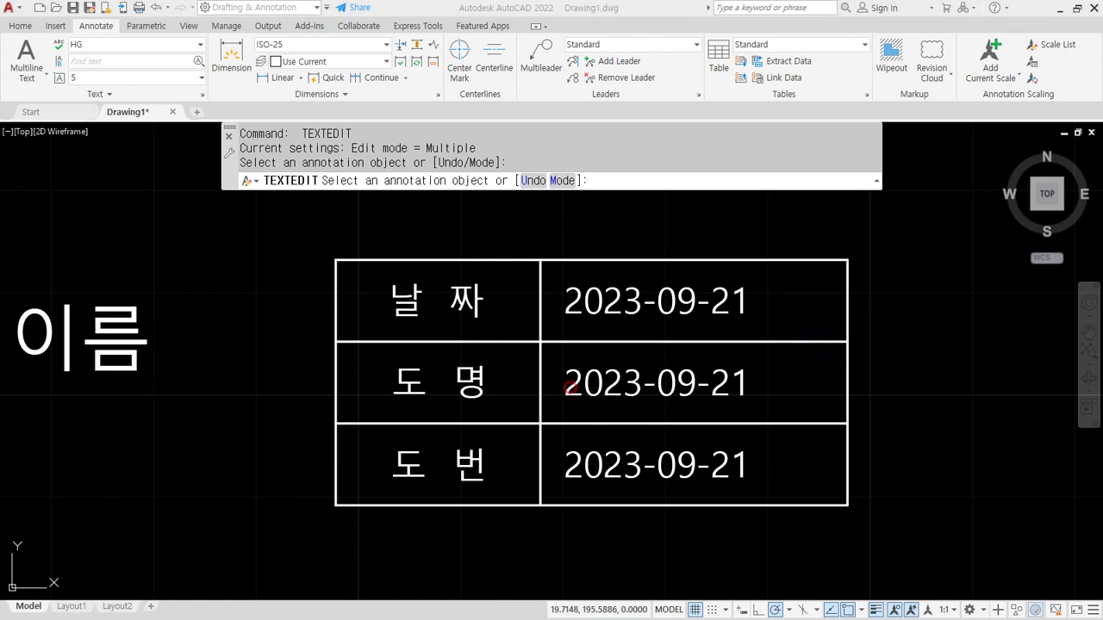
middle_drag(239, 374, 347, 370)
key(Escape)
key(Escape)
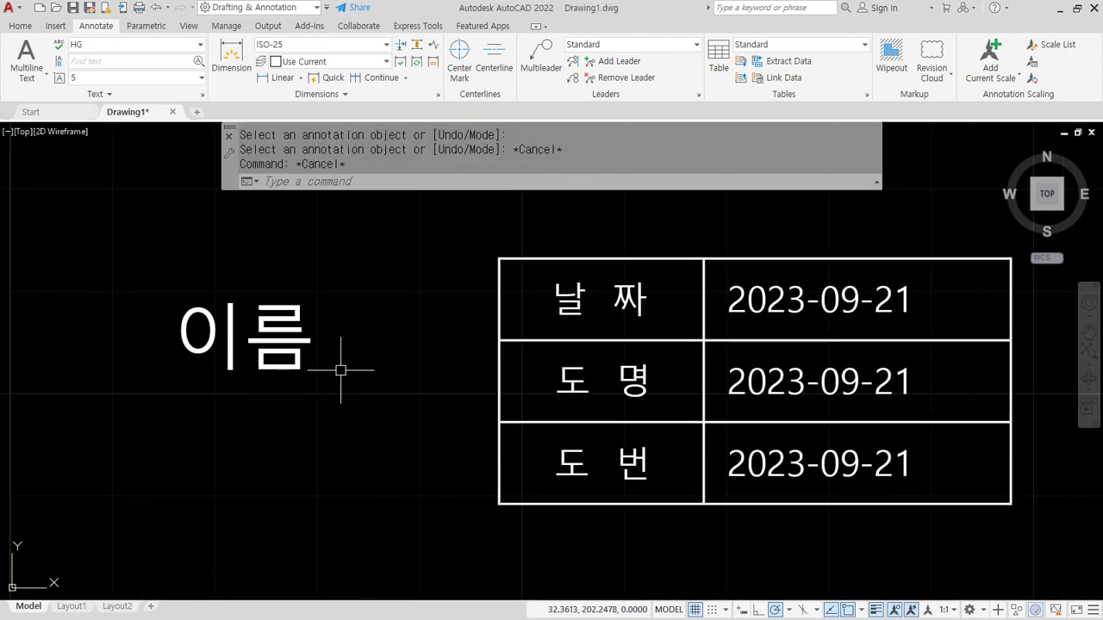
Open the single-line text 이름 for editing directly from the drawing and replace it with 도 번
double_click(284, 343)
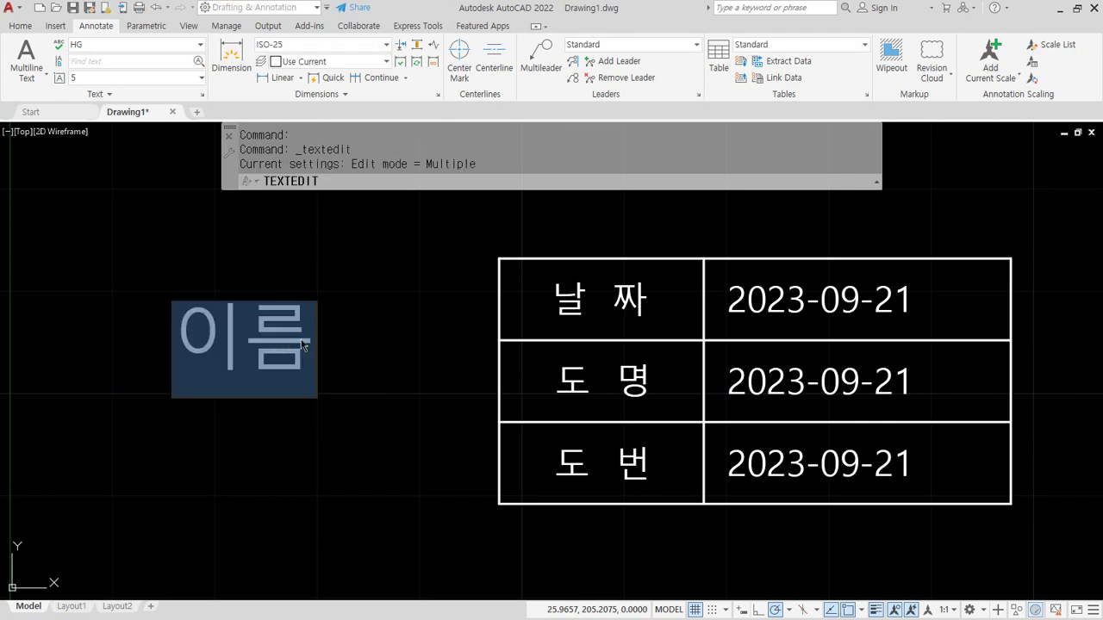
text(도 번)
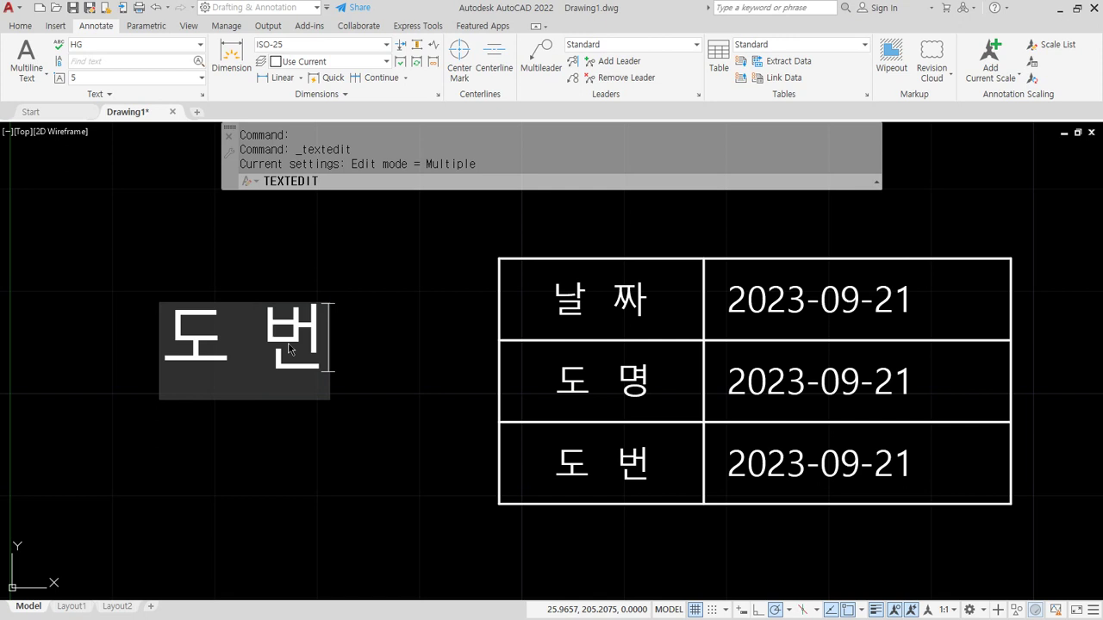
key(Return)
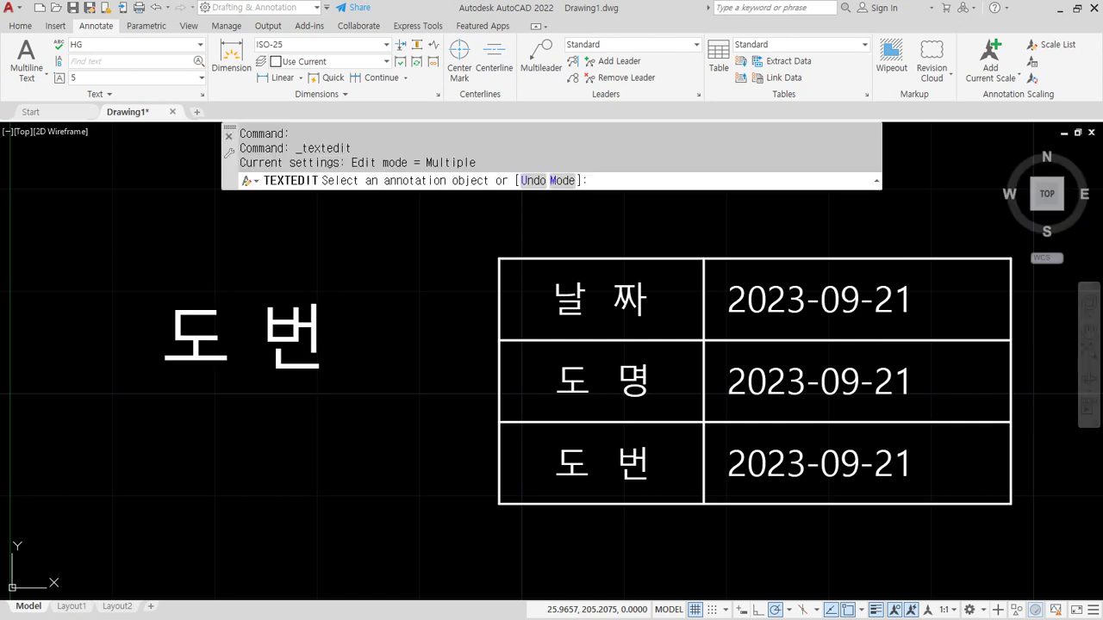
middle_drag(638, 365, 363, 340)
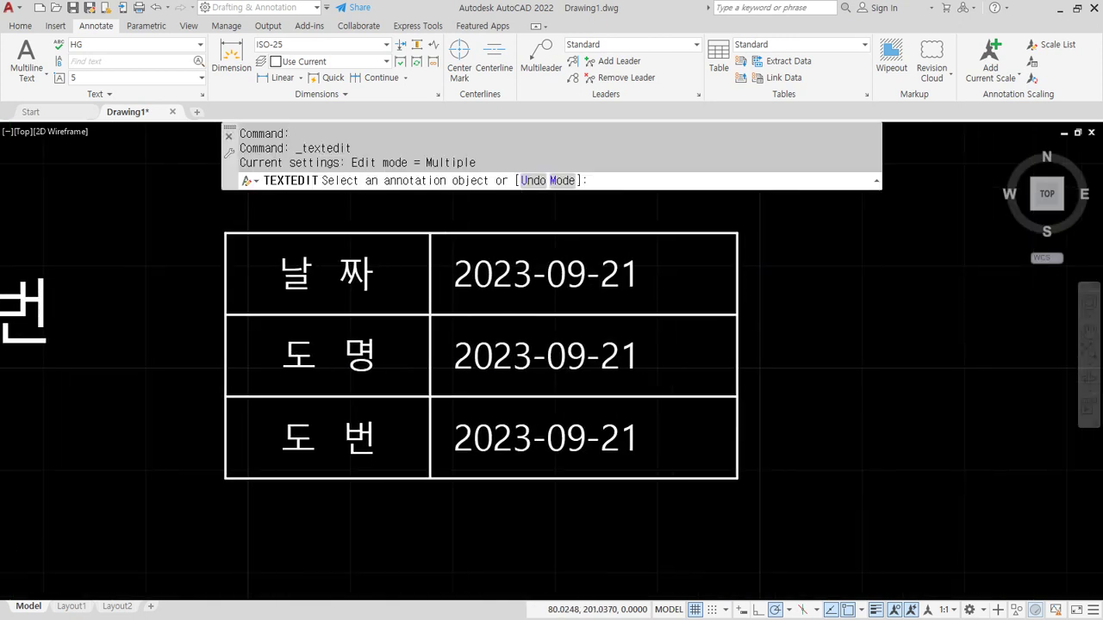
key(Escape)
key(Escape)
Replace the date beside the 도 명 label with 우리 집
click(575, 346)
double_click(575, 347)
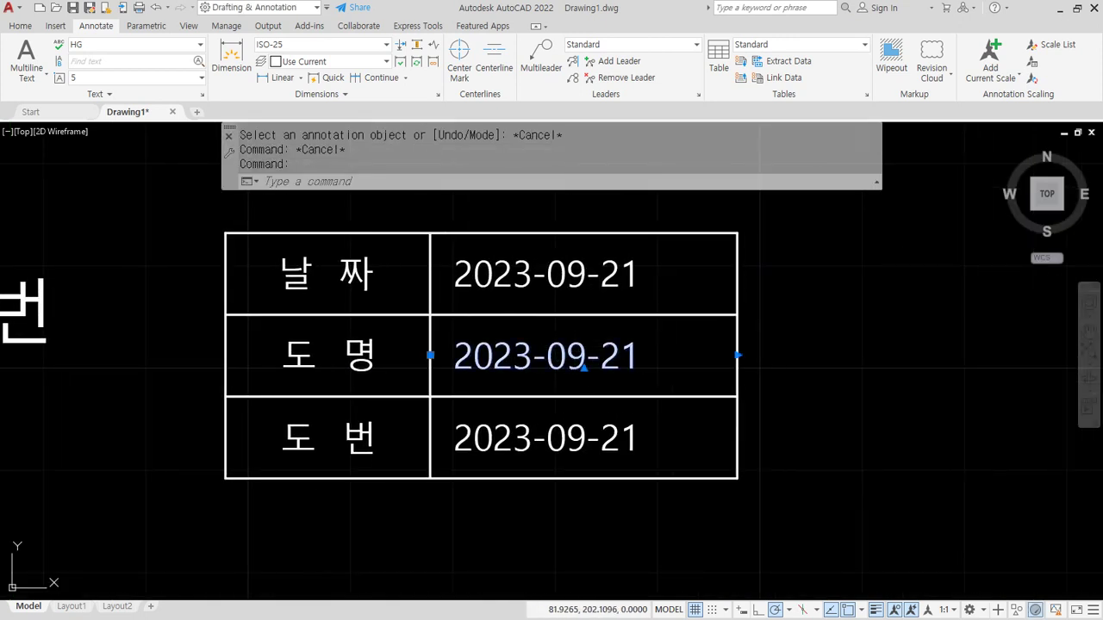
key(ctrl+a)
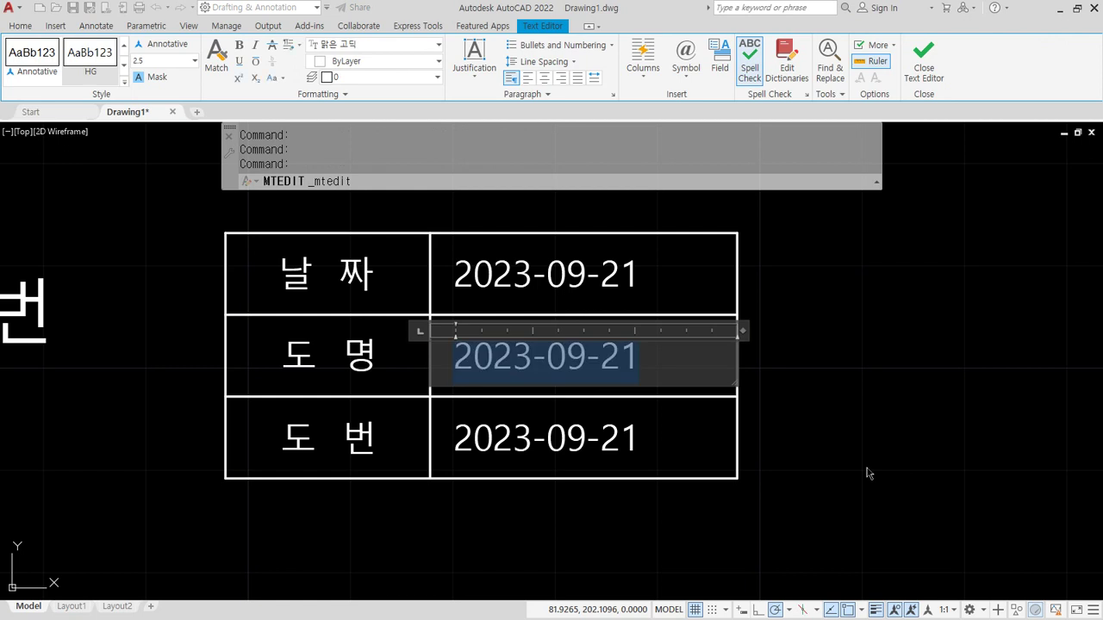
text(우리 집)
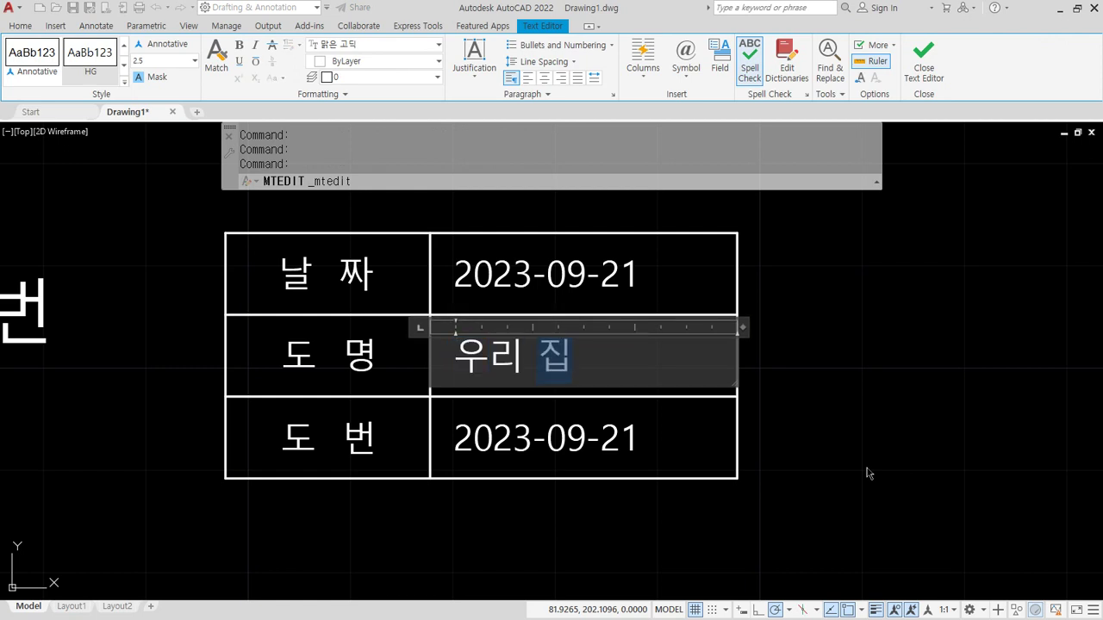
click(867, 468)
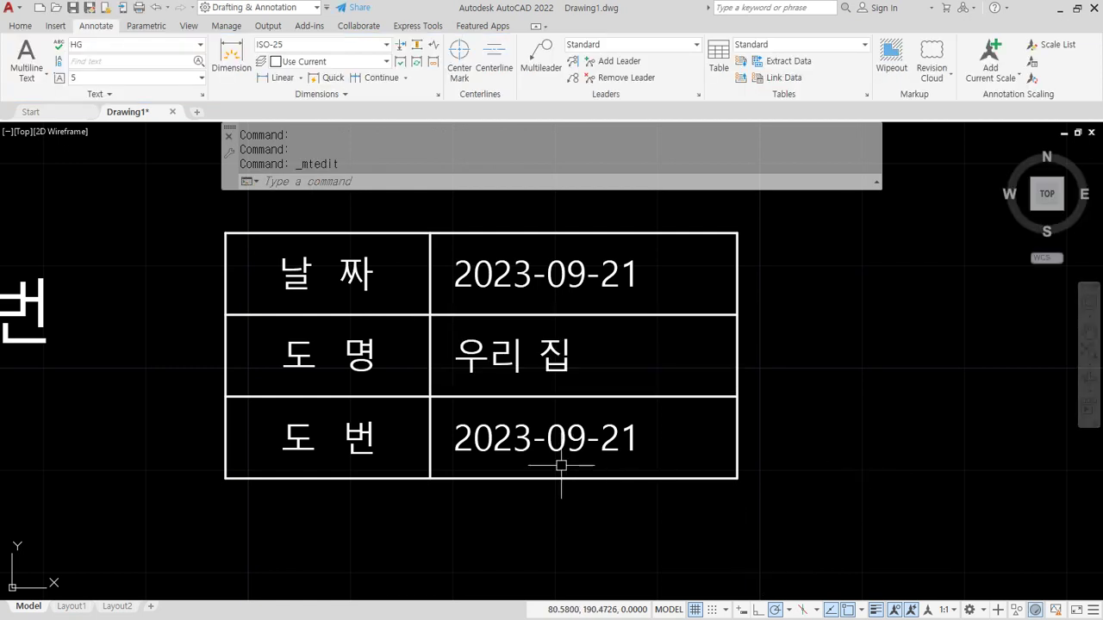
Replace the date beside the 도 번 label in the table's third row with W-001
double_click(660, 458)
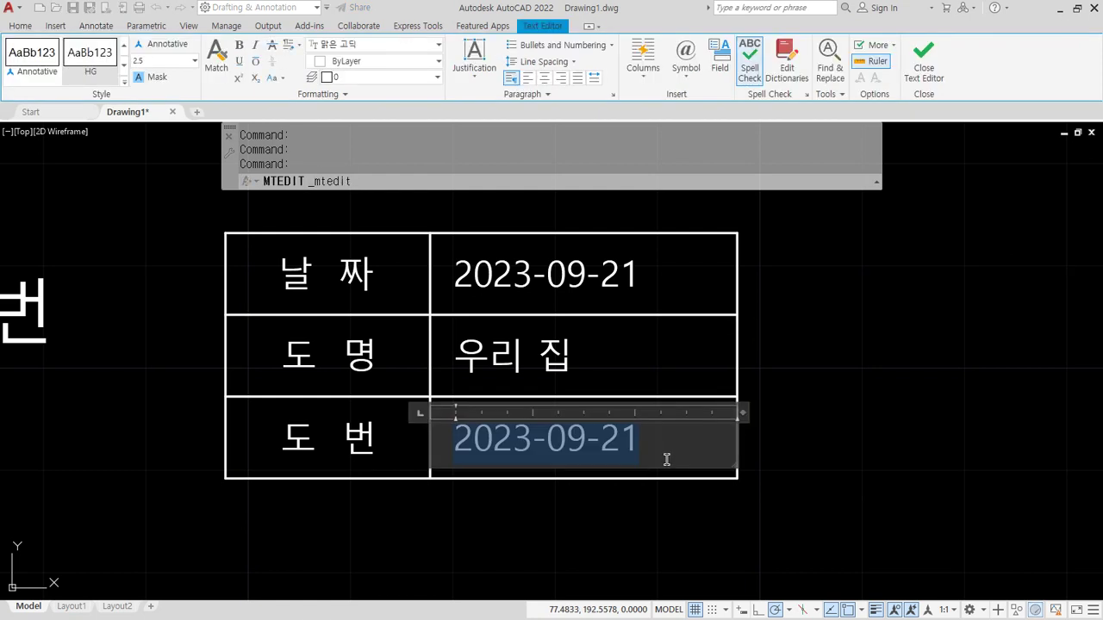
text(W-001)
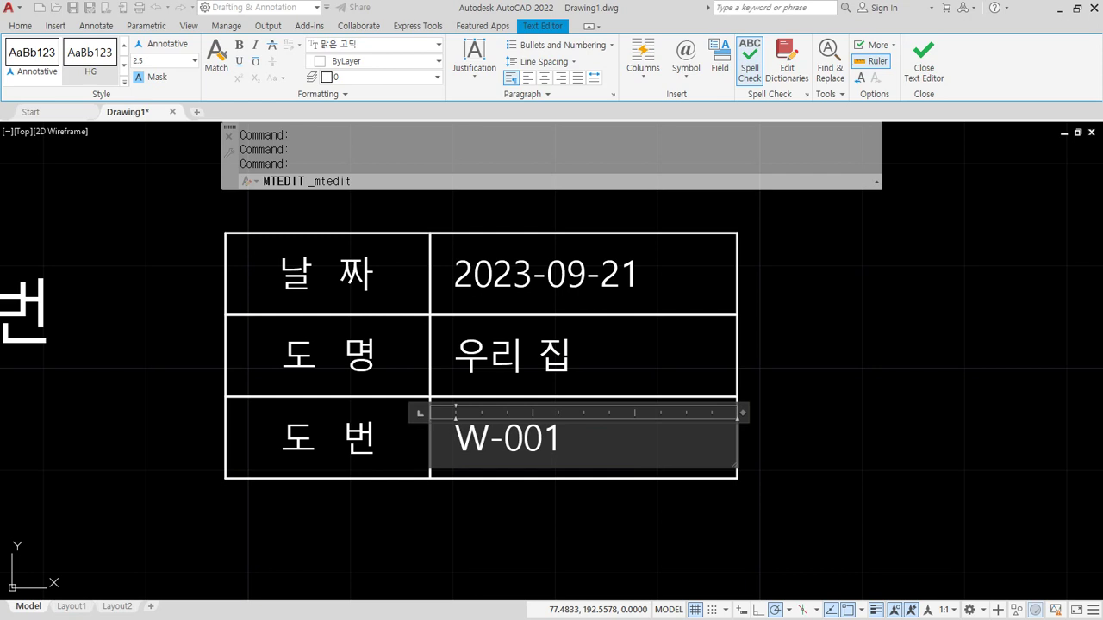
key(ctrl+Return)
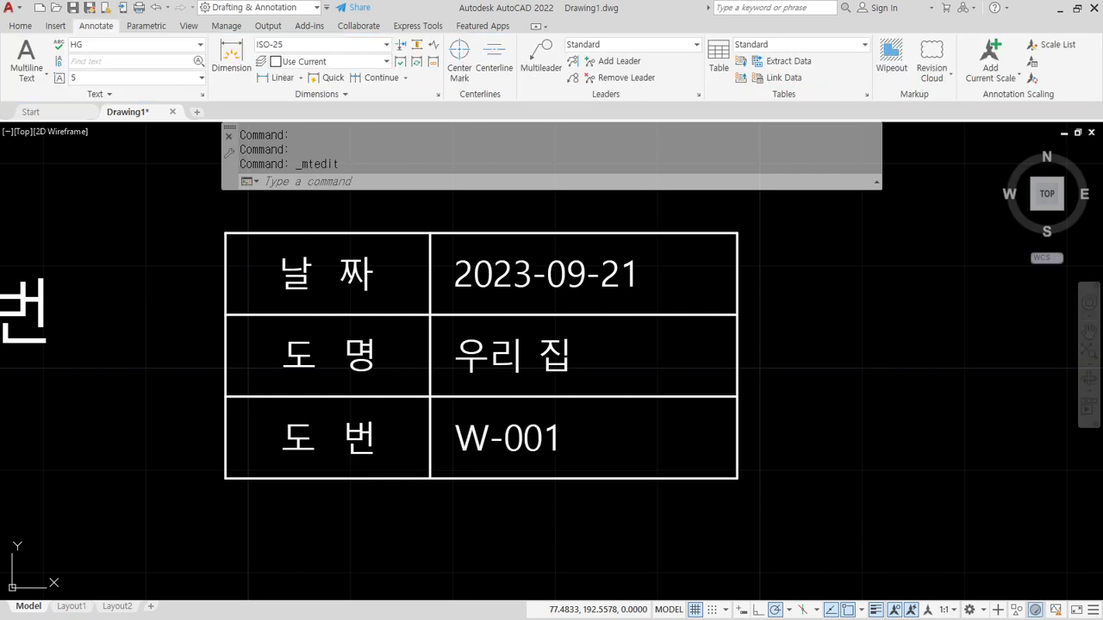
key(Escape)
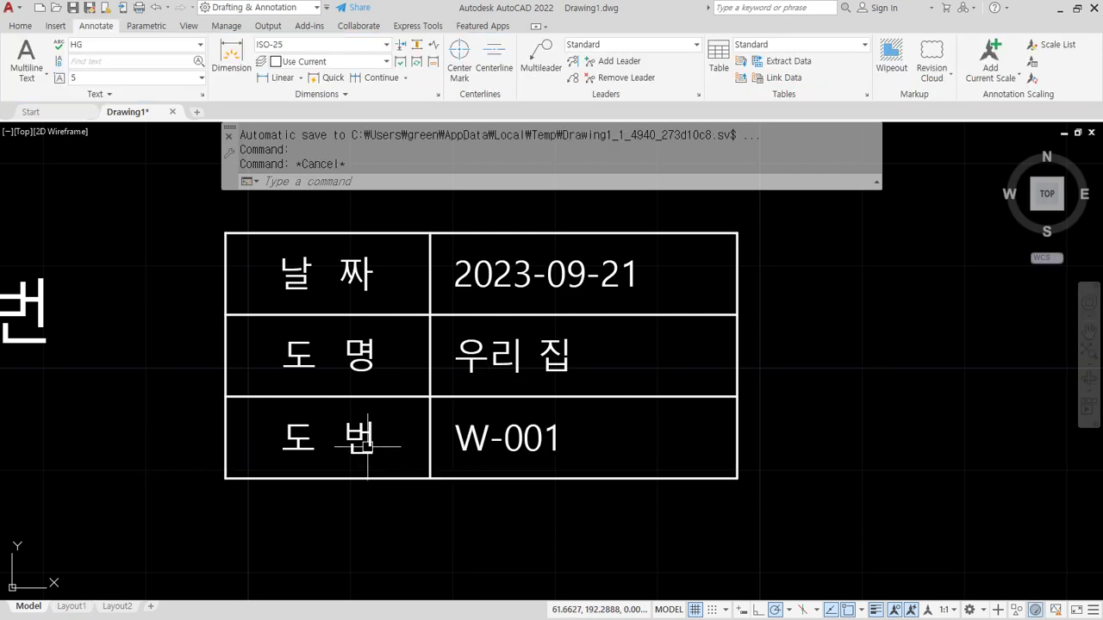
Copy the 도 명 label from the table into the empty area just below the large single-line text 도 번
text(cp)
key(Return)
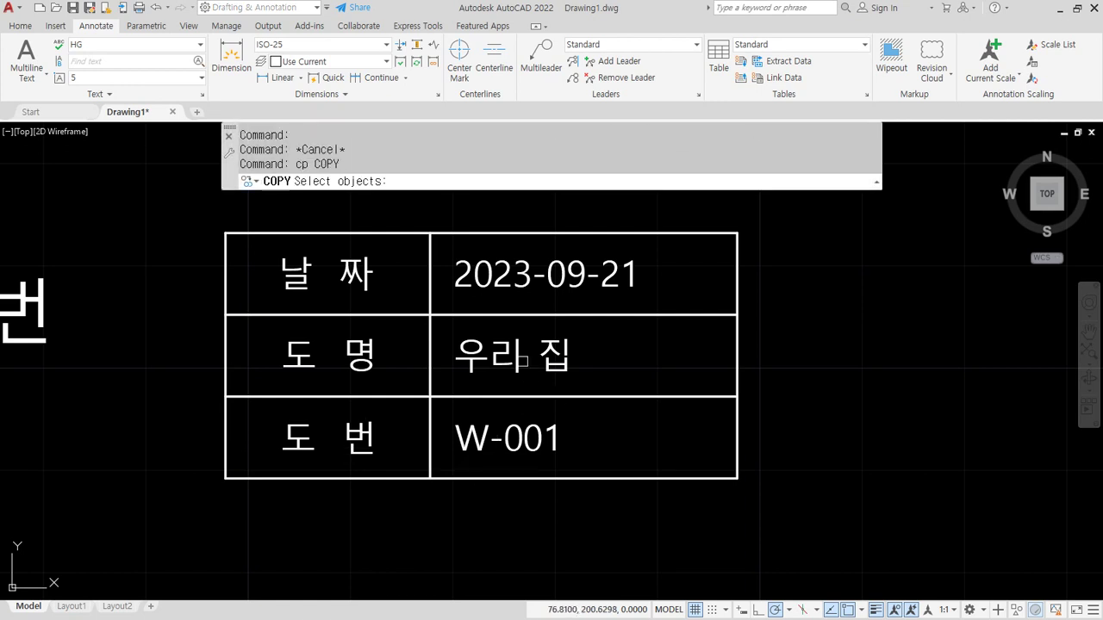
click(369, 358)
key(Return)
click(355, 353)
scroll(112, 410, down, 2)
middle_drag(60, 399, 320, 386)
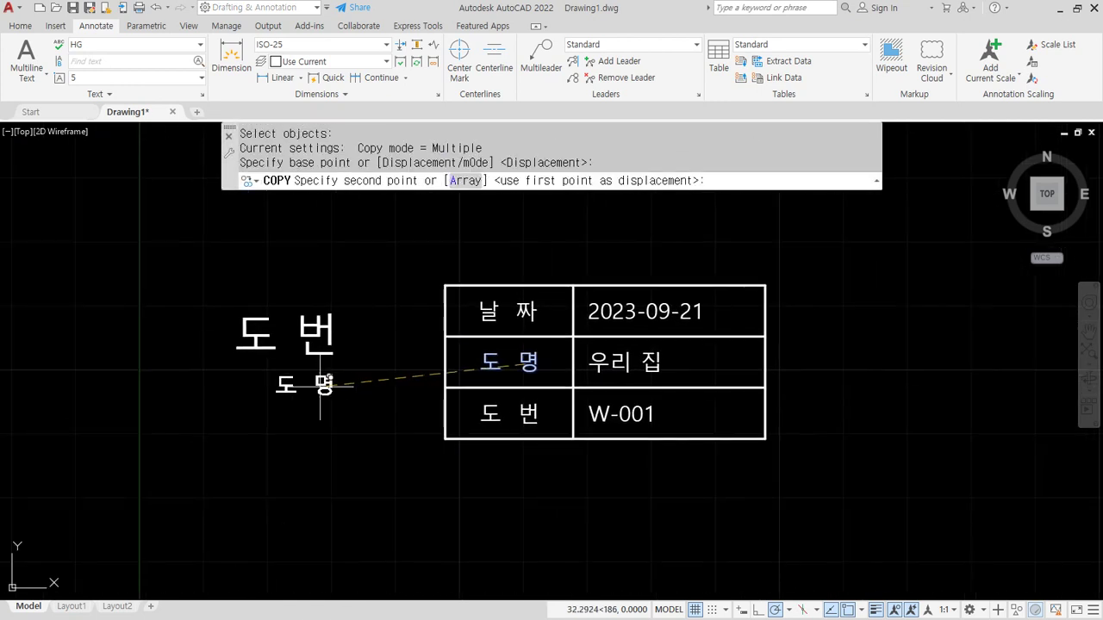
scroll(320, 386, up, 4)
click(277, 395)
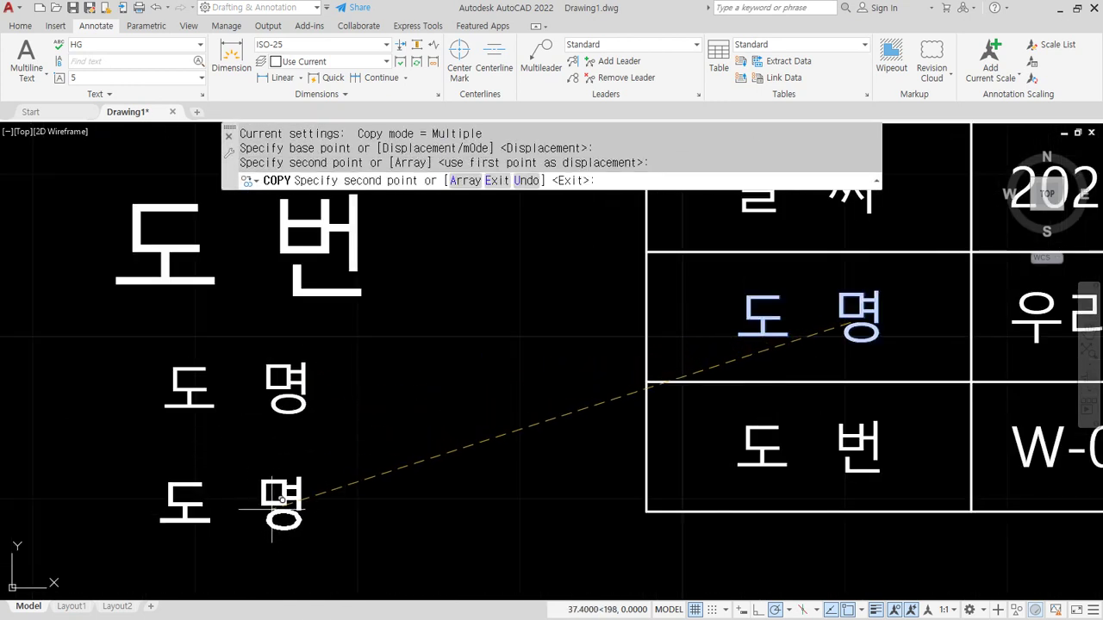
Place another copy of the 도 명 label below the first copy, and erase that extra copy
click(278, 500)
key(Return)
middle_drag(266, 445, 335, 417)
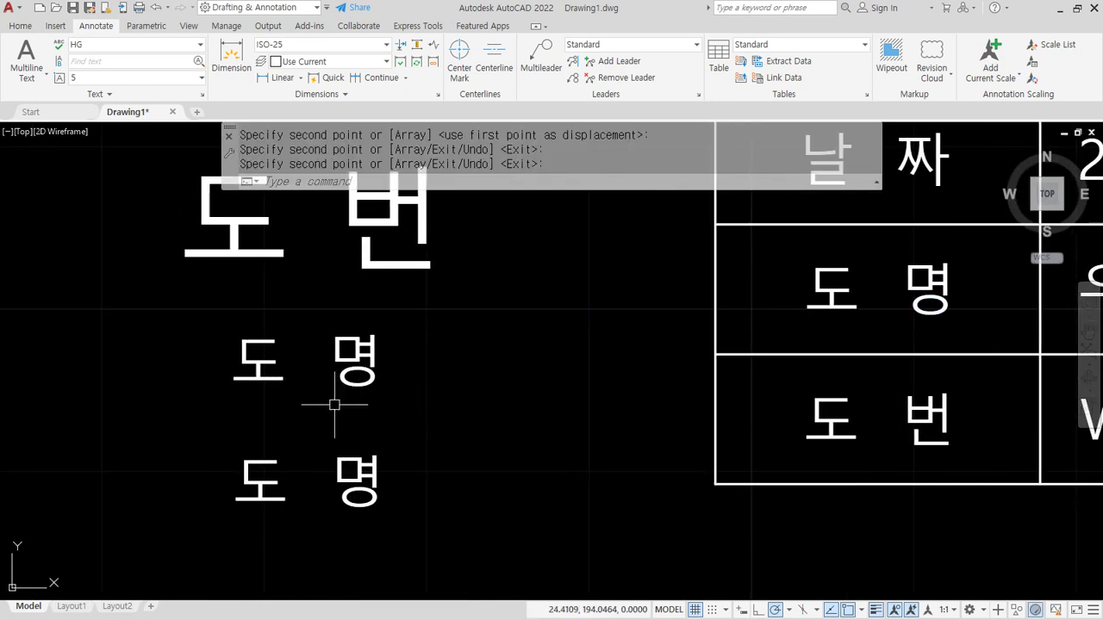
mouse_move(353, 509)
middle_down()
mouse_move(367, 378)
mouse_move(366, 442)
middle_up()
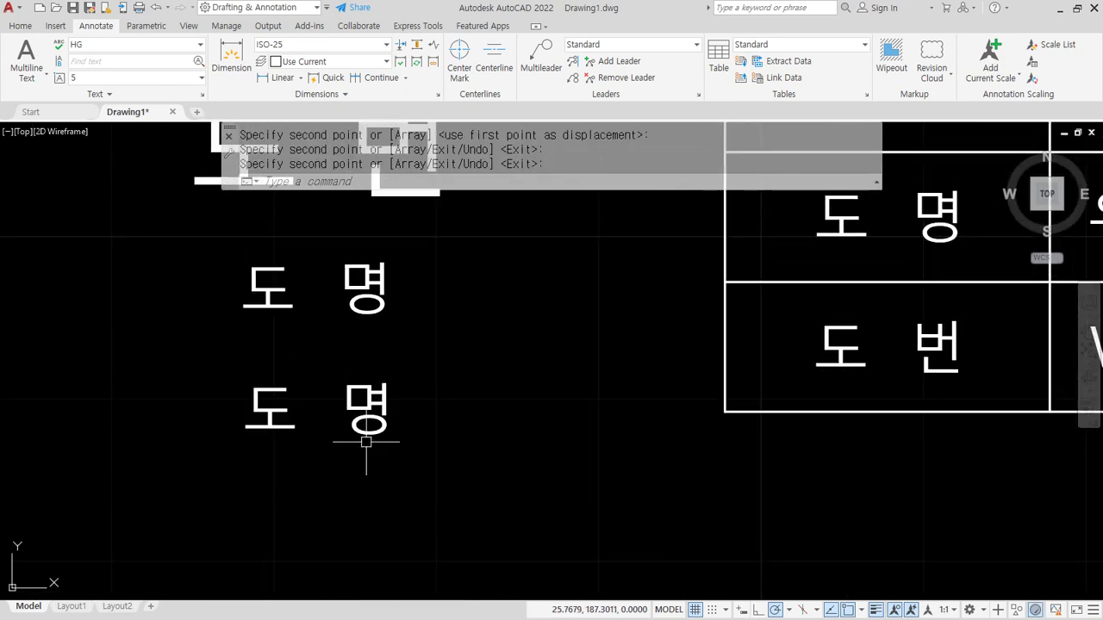
click(366, 442)
text(e)
key(Return)
Open the remaining 도 명 copy for editing and add a second line reading "도 번"
text(ed)
key(Return)
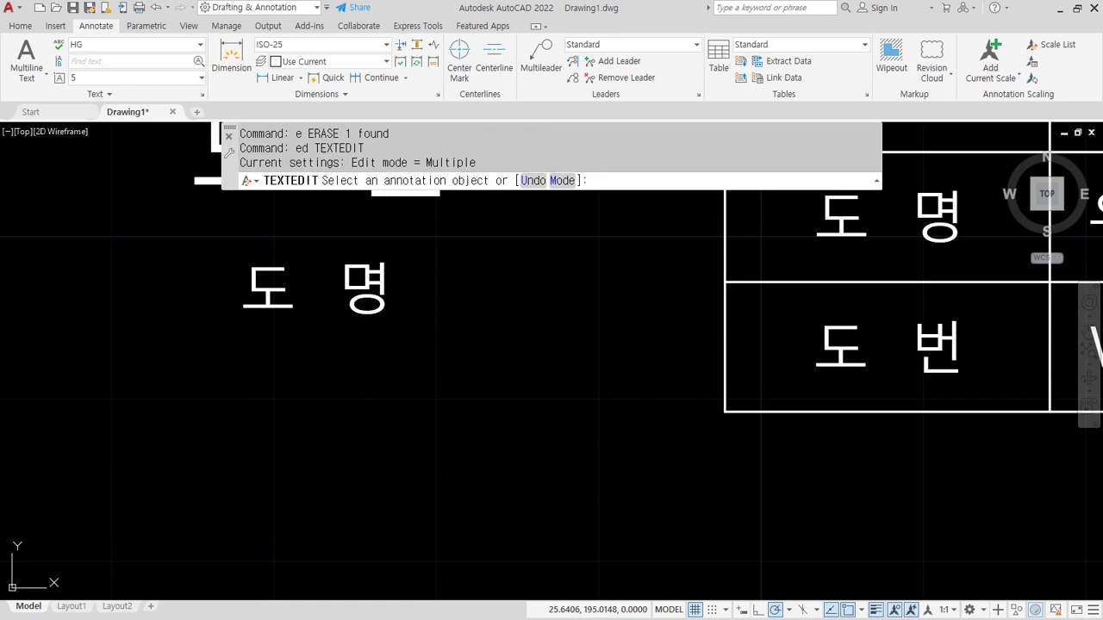
click(344, 291)
key(Return)
text(도)
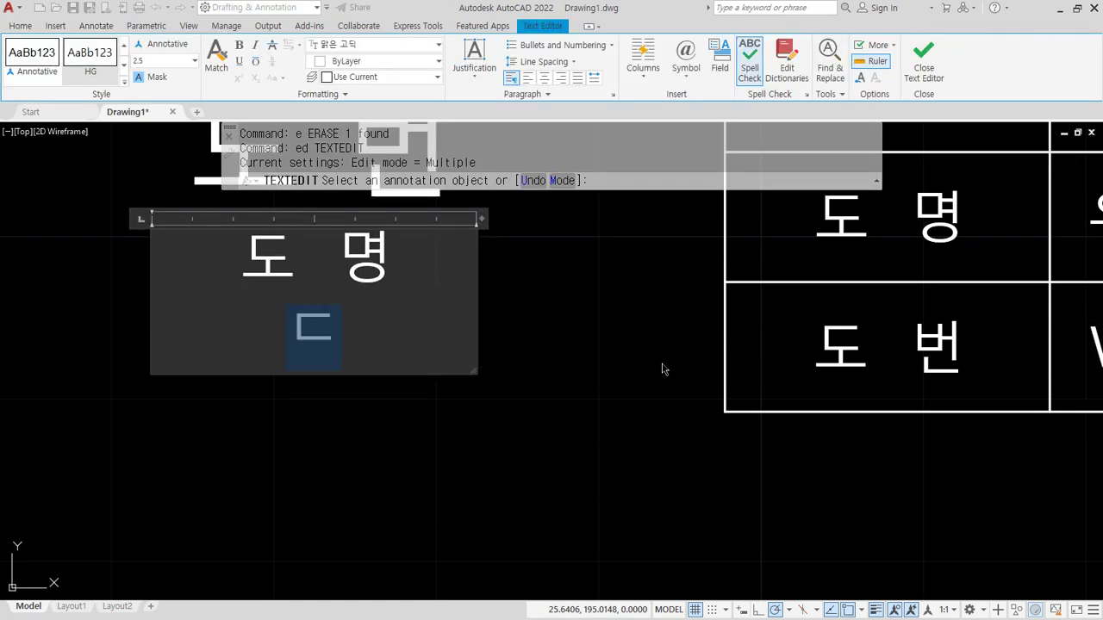
text(  번)
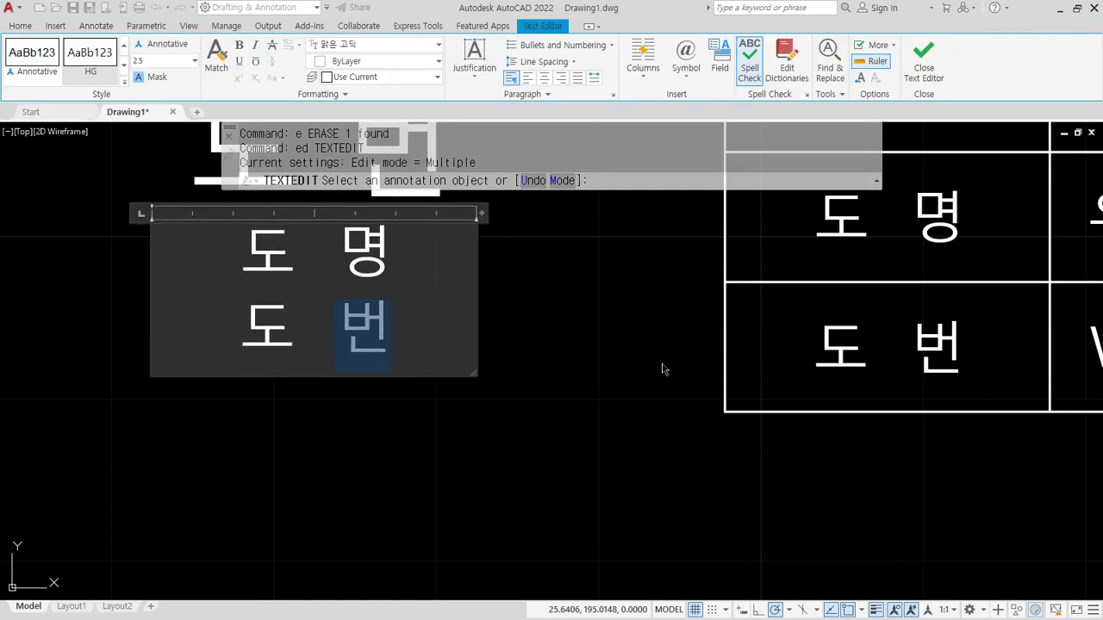
Add a third line reading "설 계" to the copied text, with spaces between its two characters
key(Return)
text(이)
key(BackSpace)
key(BackSpace)
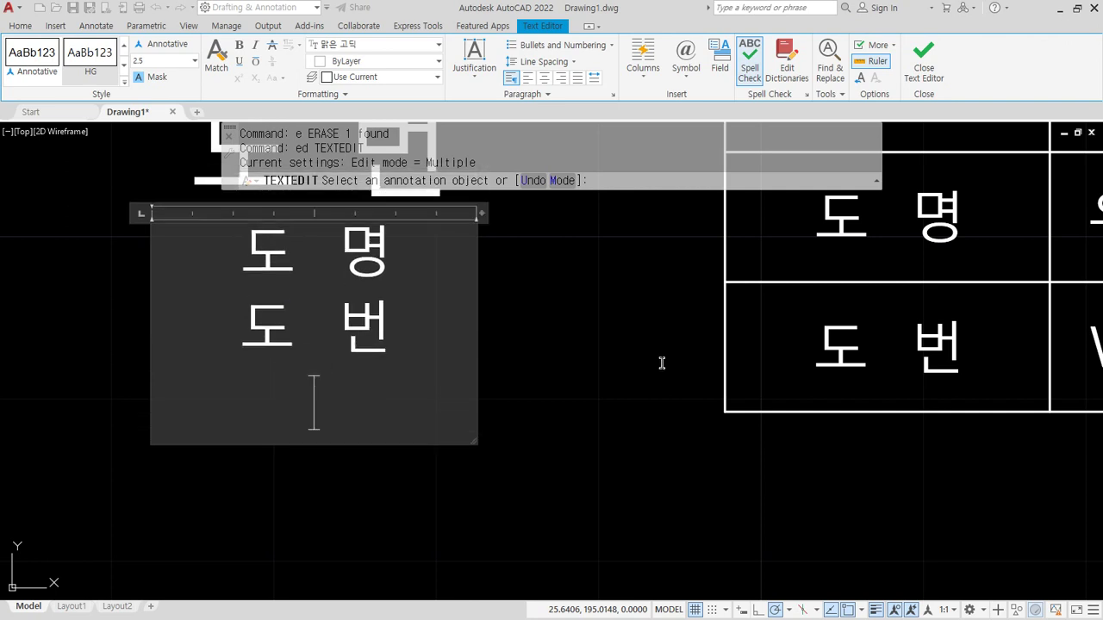
text(설계)
key(Left)
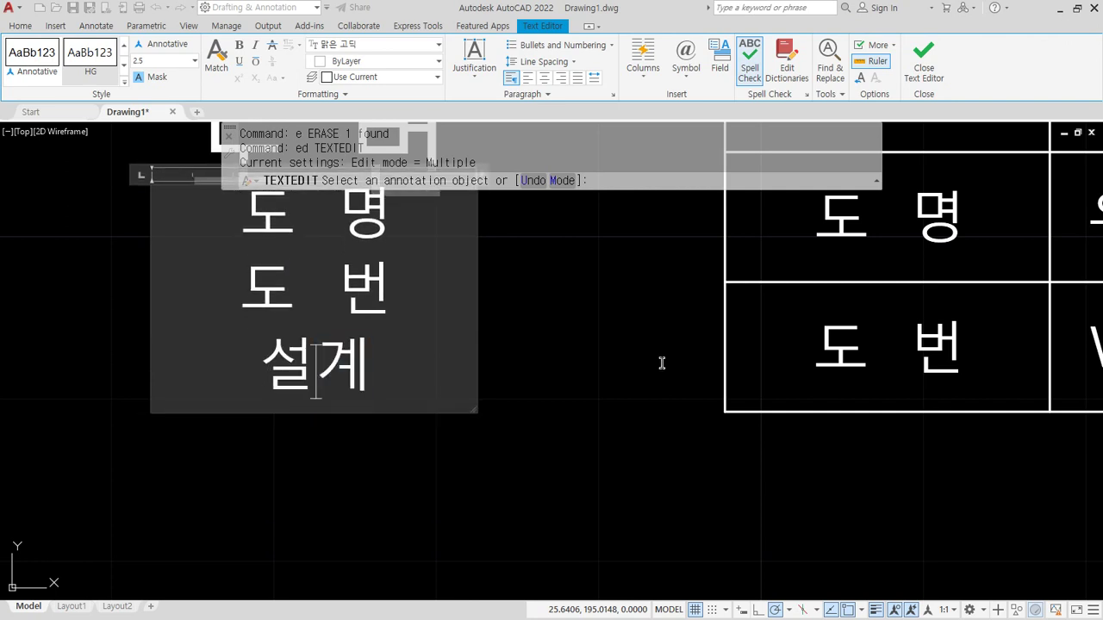
Add a fourth line reading "날 짜" to the copied text and finish the text editing
key(End)
key(Return)
text(날)
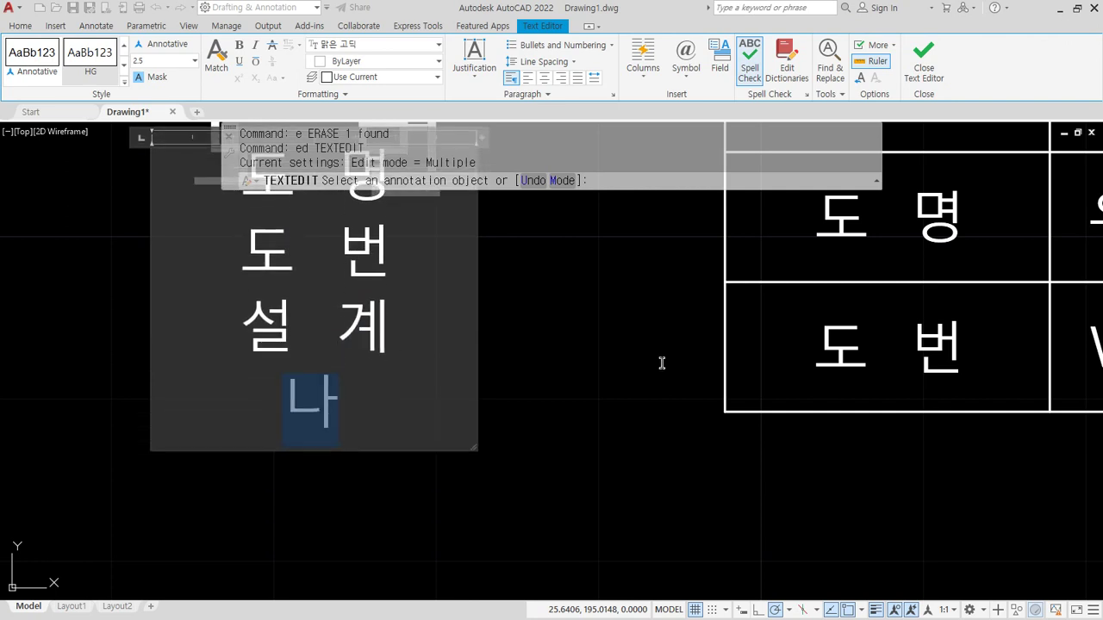
text( 짜)
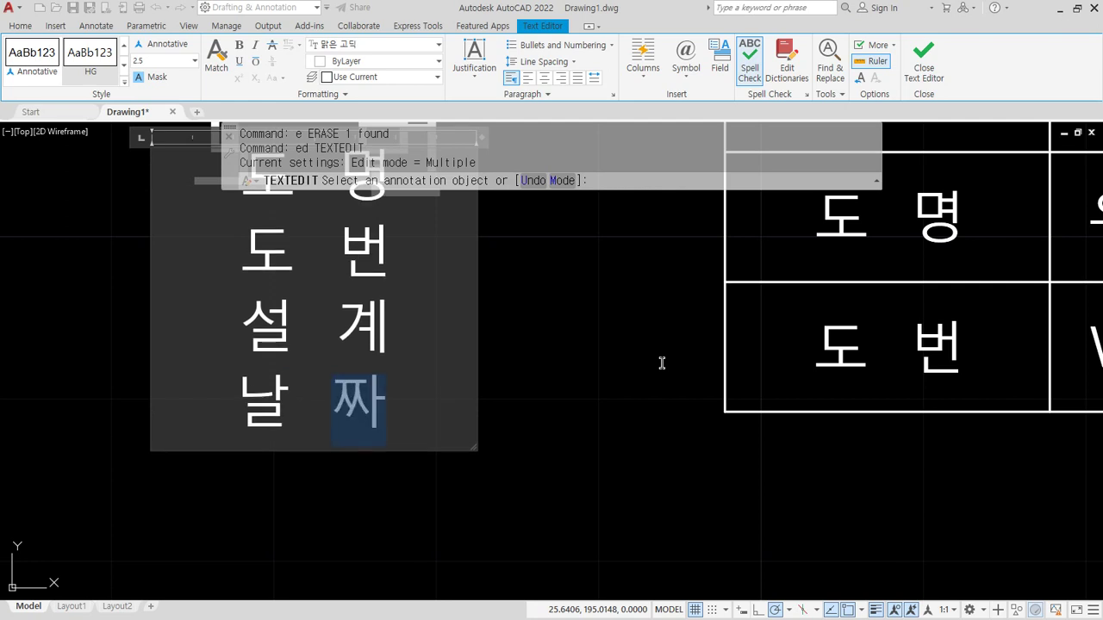
click(661, 363)
key(Escape)
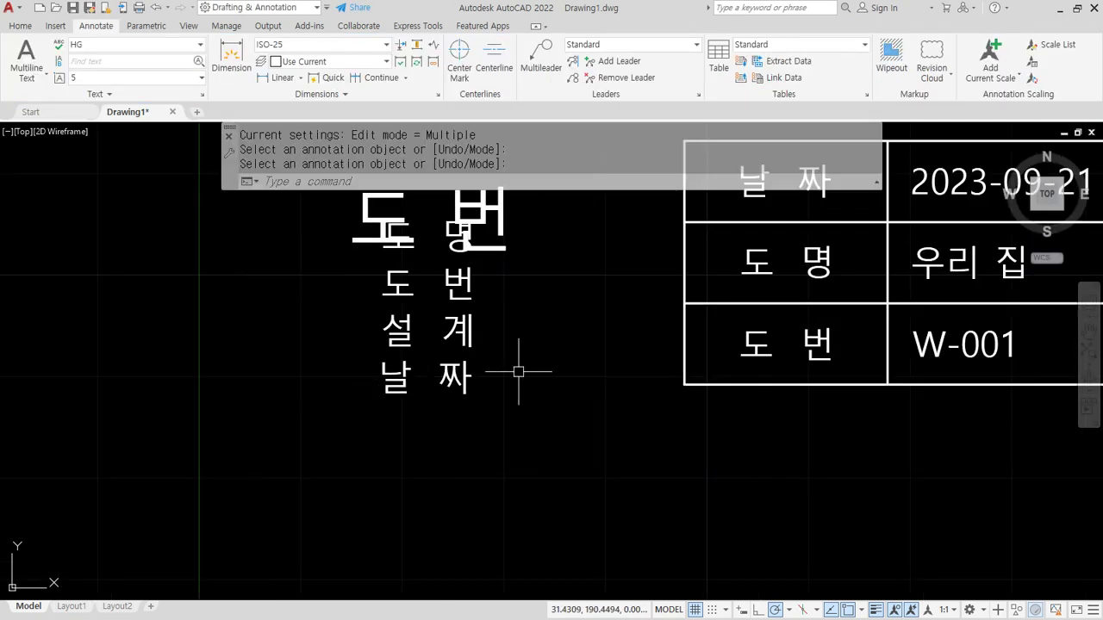
Move the four-line text block to the left, clear of the large 도 번 text
text(m)
key(Return)
drag(413, 327, 357, 343)
key(Return)
click(422, 312)
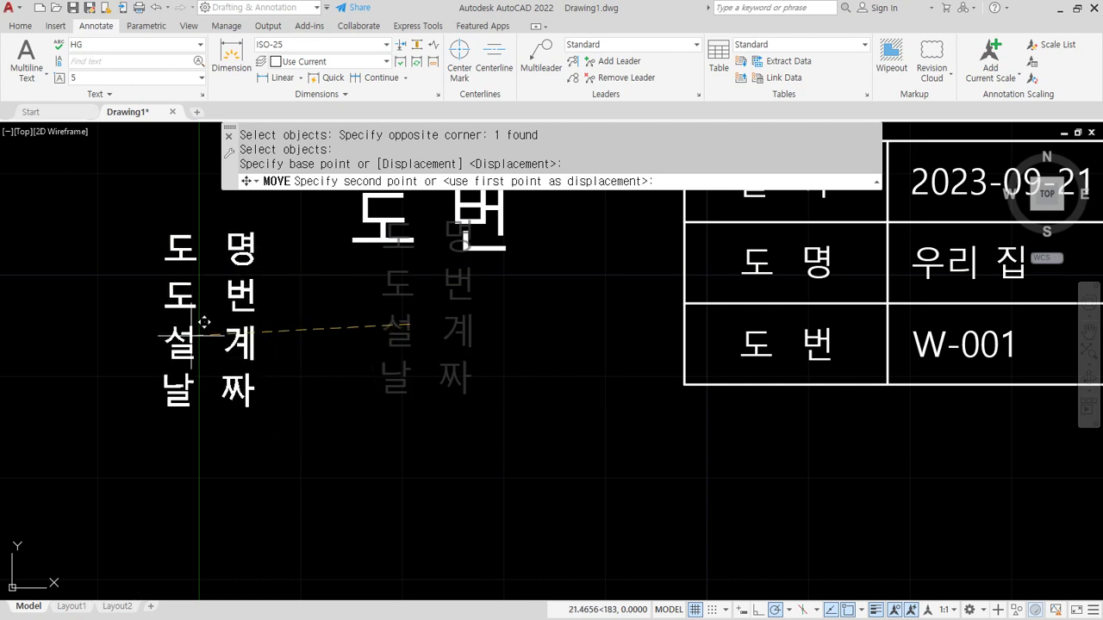
click(207, 325)
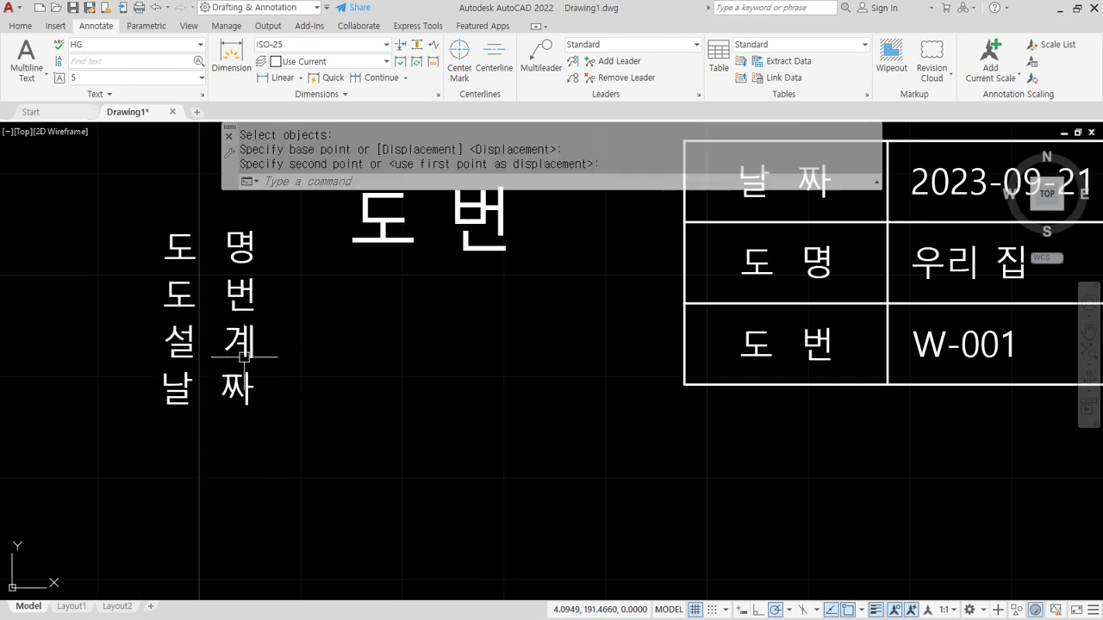
Explode the four-line text block into single-line texts and check each line as a separate object
middle_drag(244, 372, 311, 395)
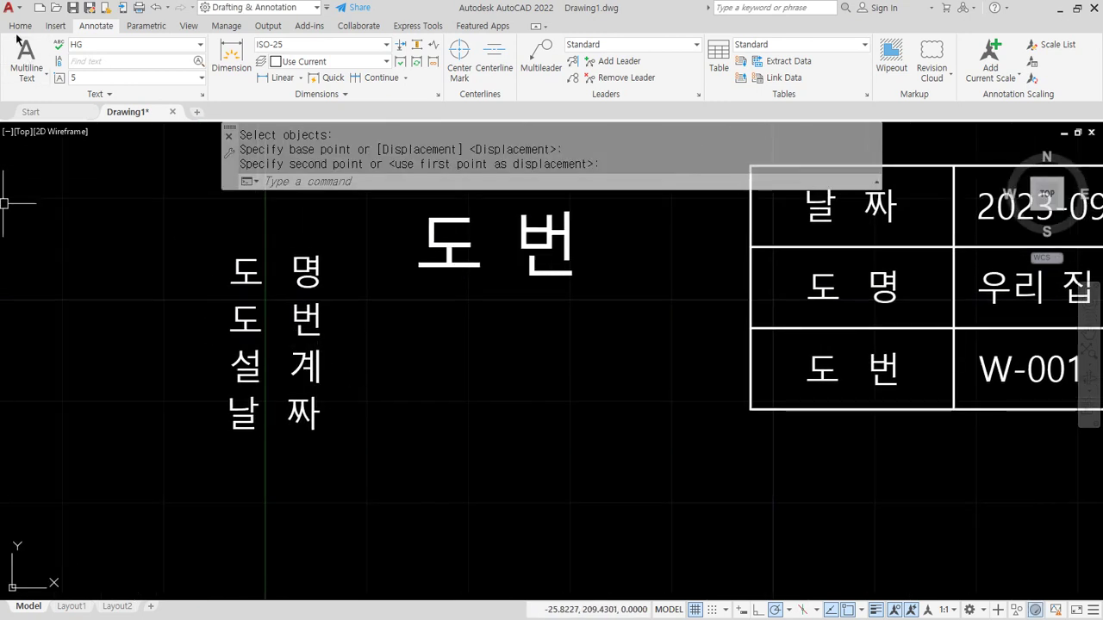
click(20, 26)
click(317, 62)
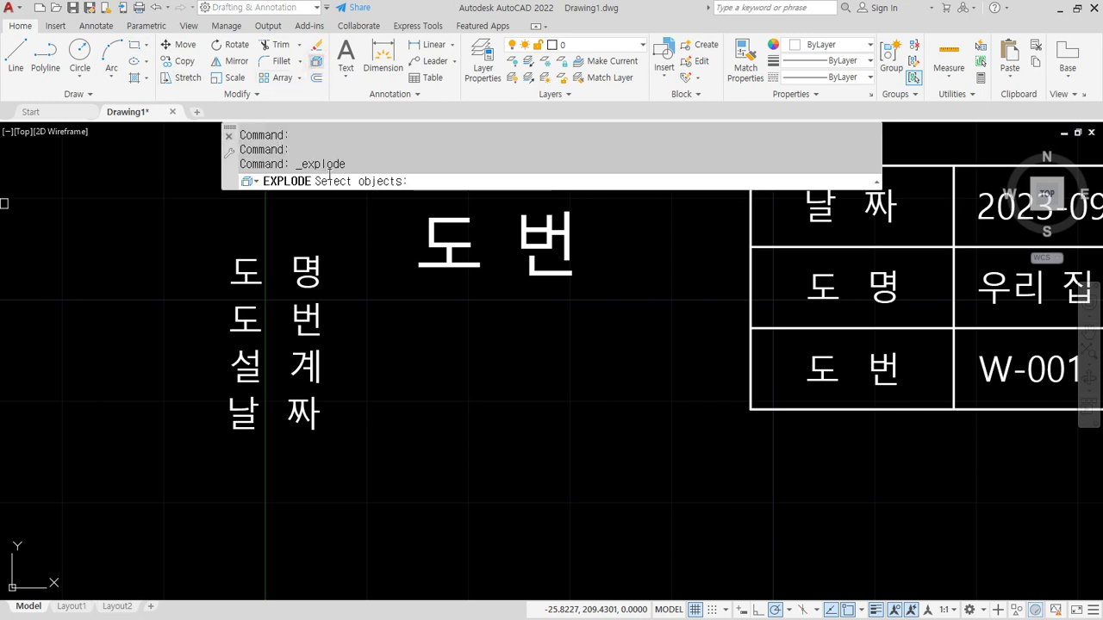
click(308, 291)
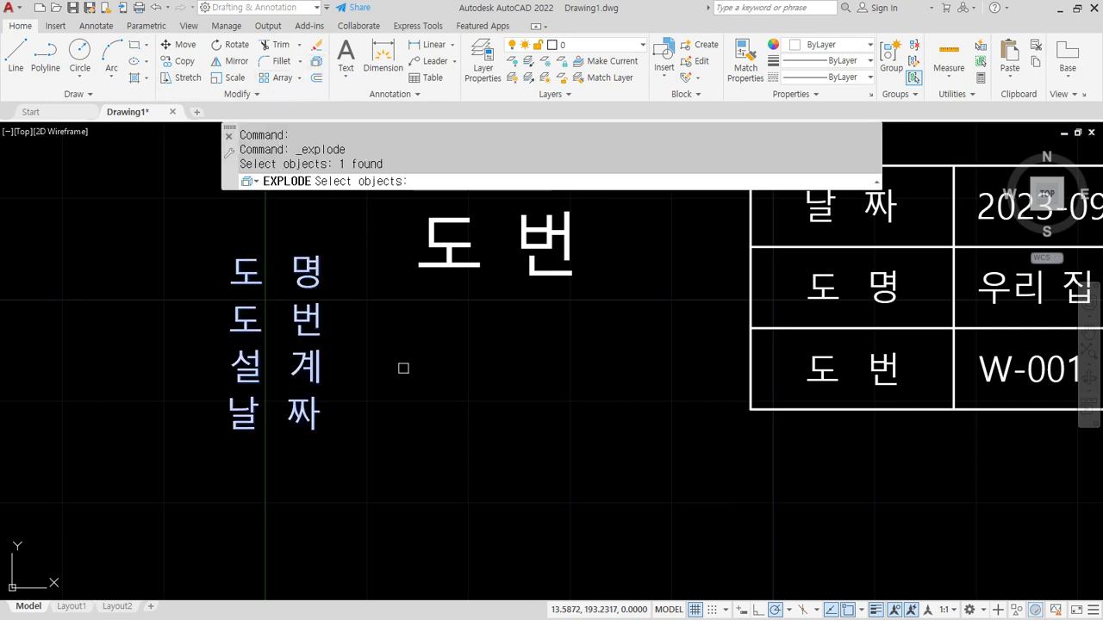
key(Return)
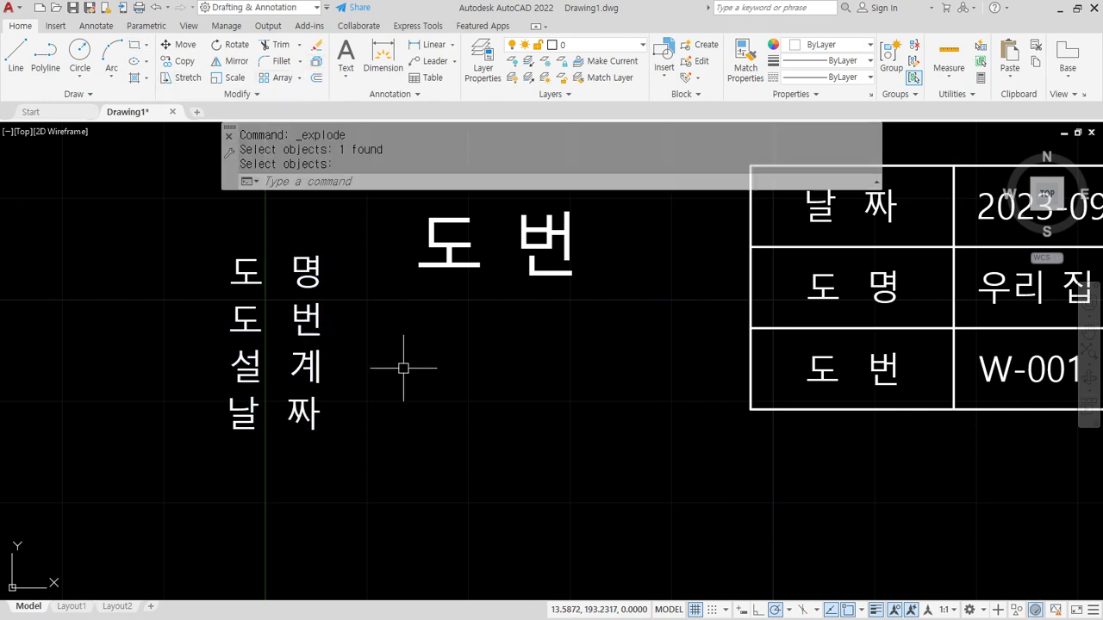
click(310, 278)
click(317, 315)
click(317, 366)
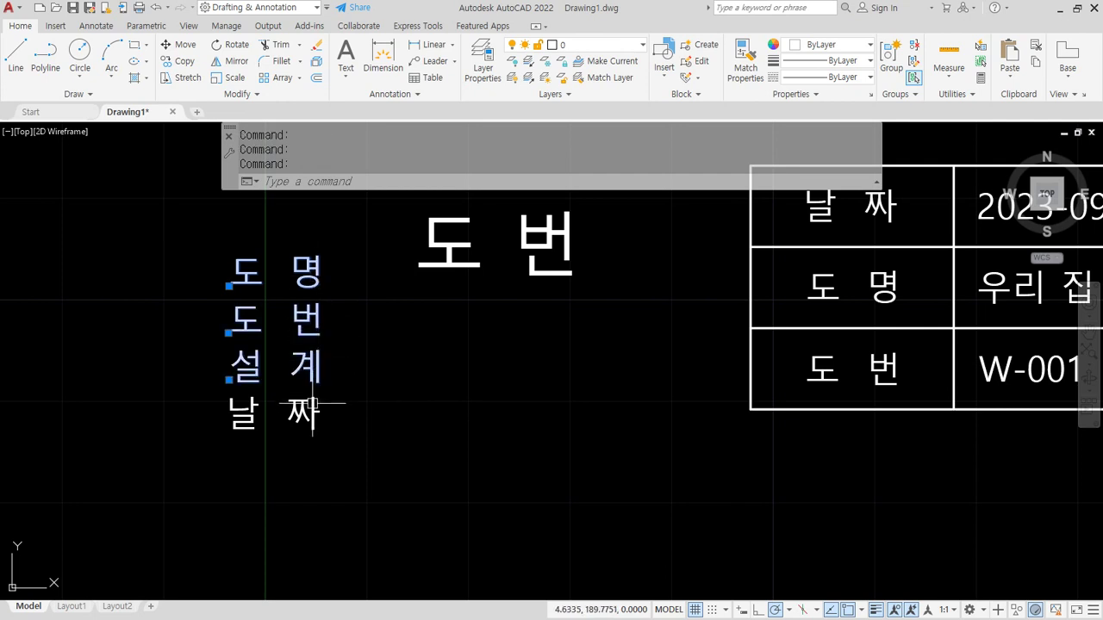
click(315, 413)
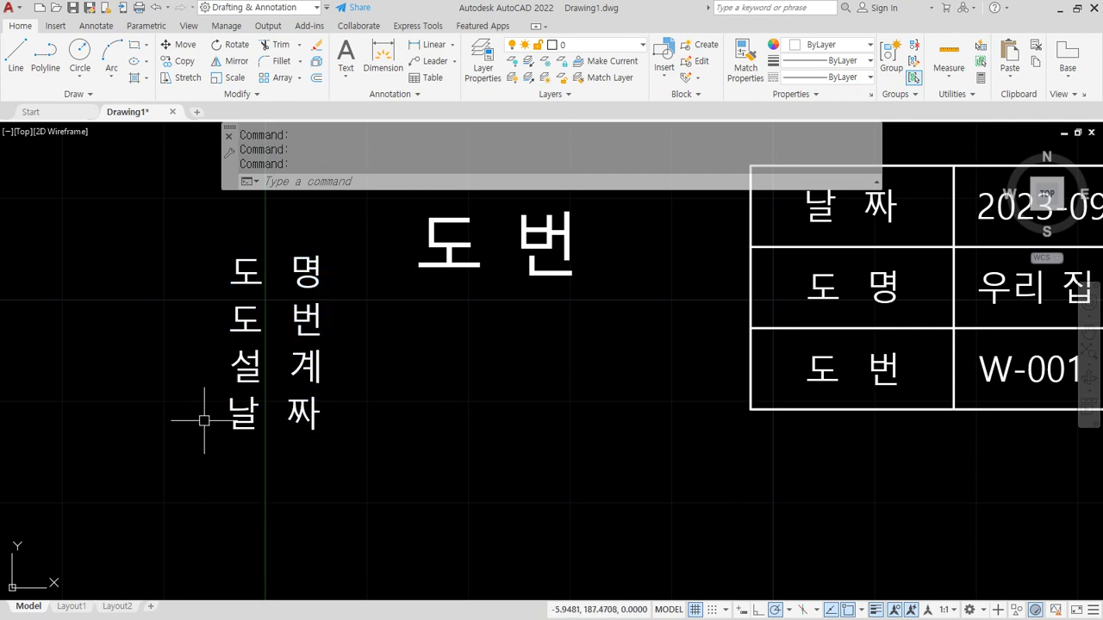
key(Escape)
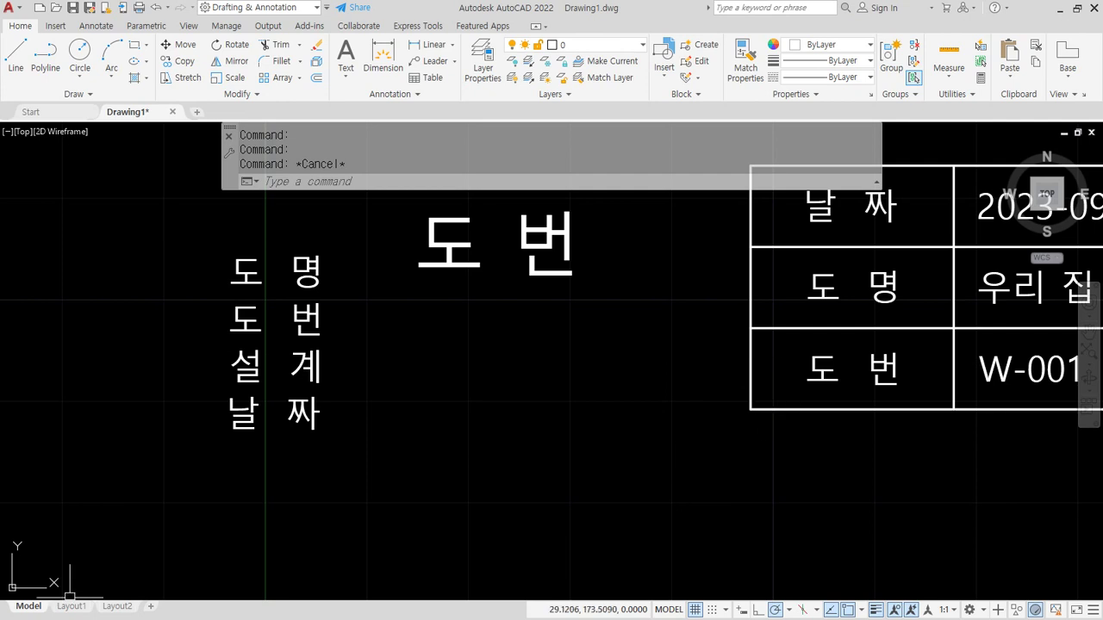
Combine the four single-line texts 도 명, 도 번, 설 계 and 날 짜 into one multiline text with TXT2MTXT
text(tex)
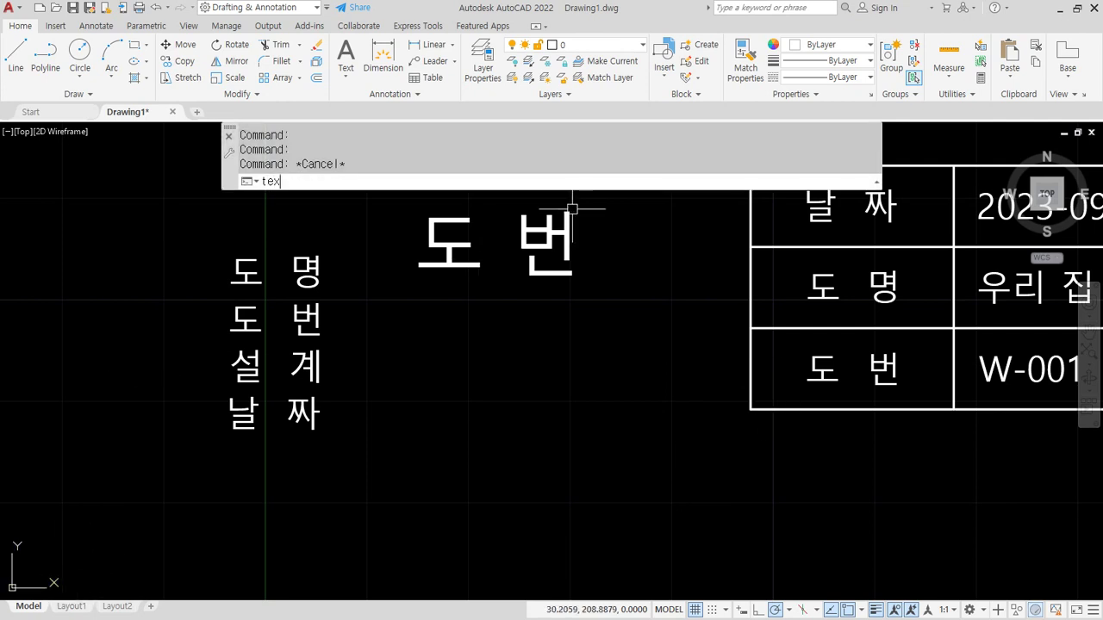
text(t2mte)
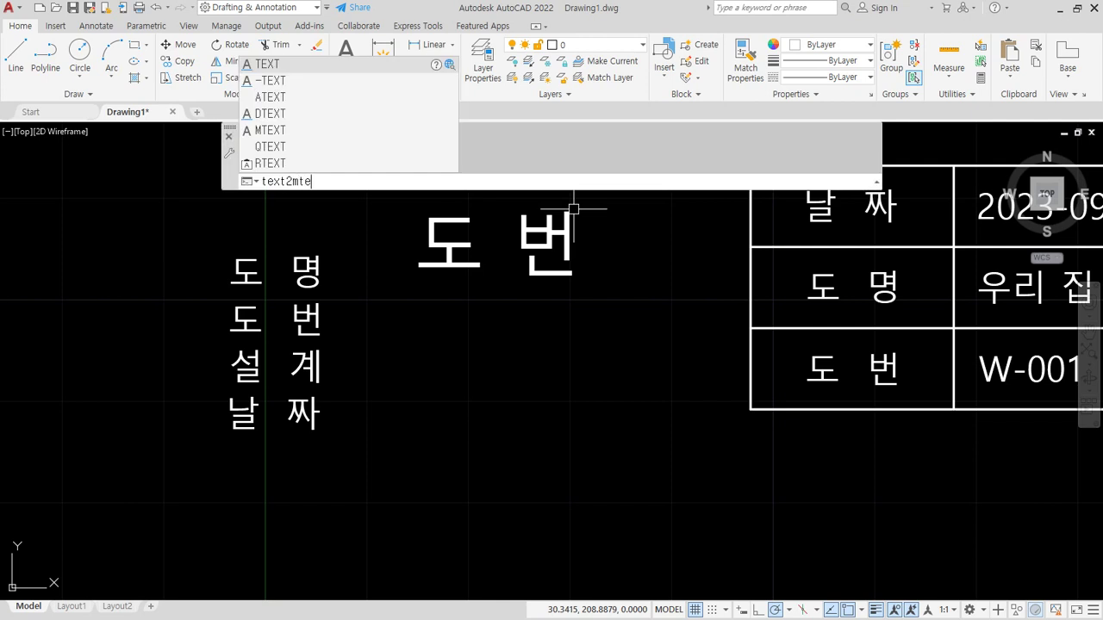
text(xt)
key(Return)
click(314, 279)
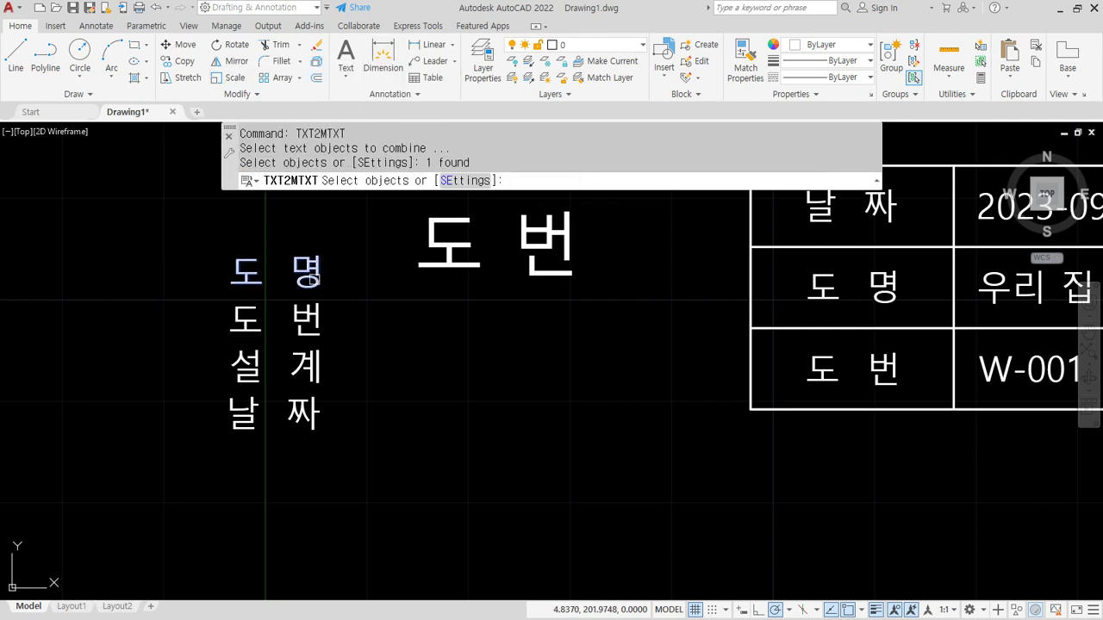
click(311, 316)
click(310, 374)
click(316, 414)
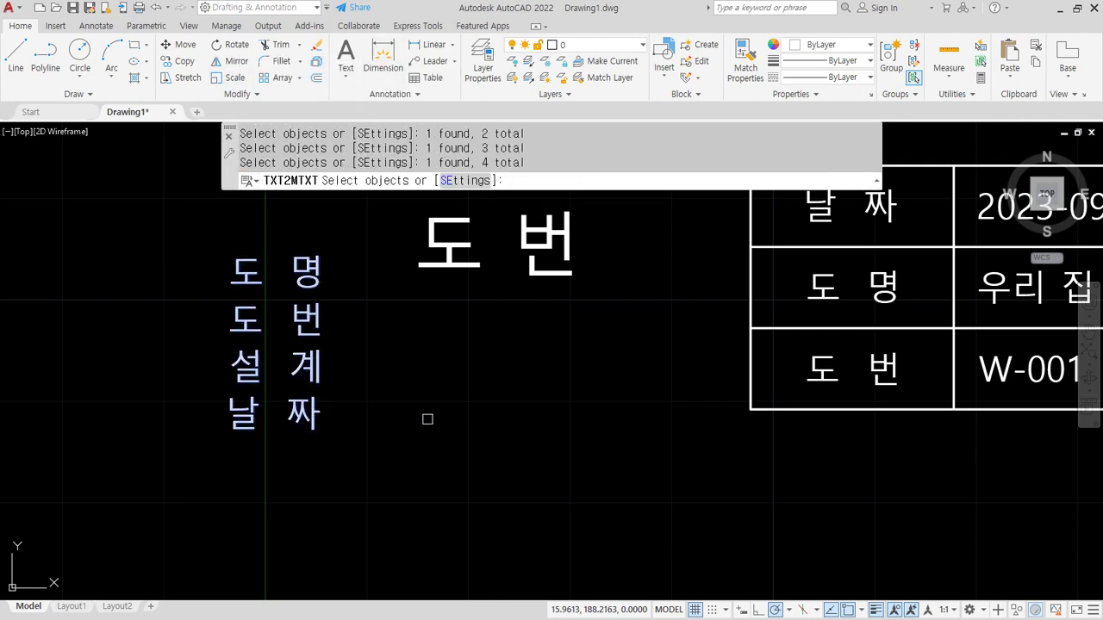
key(Return)
click(334, 383)
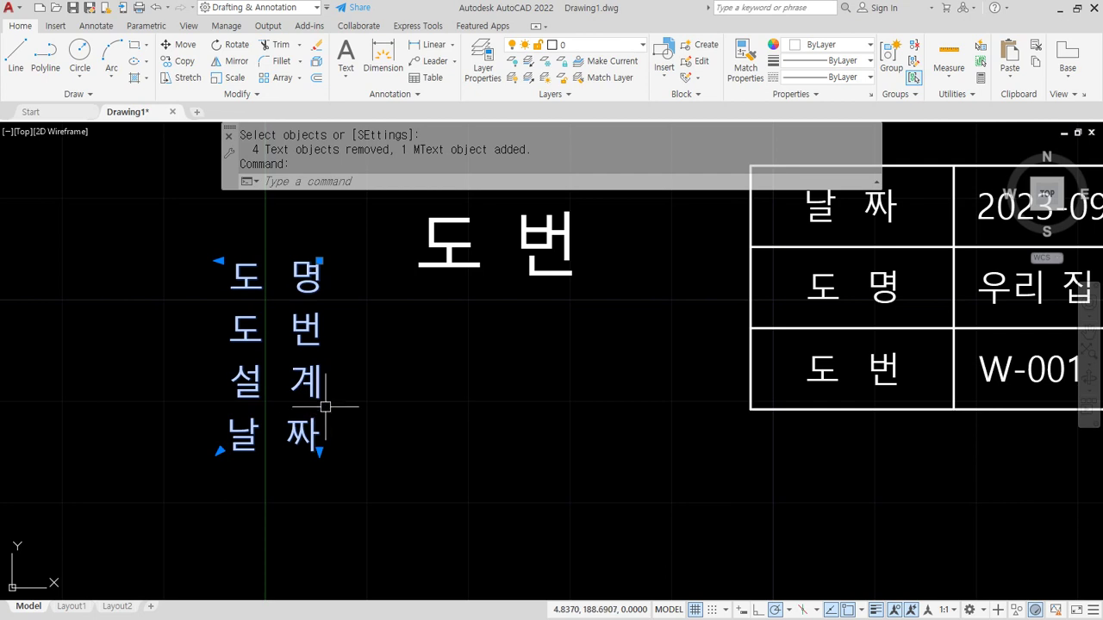
click(219, 451)
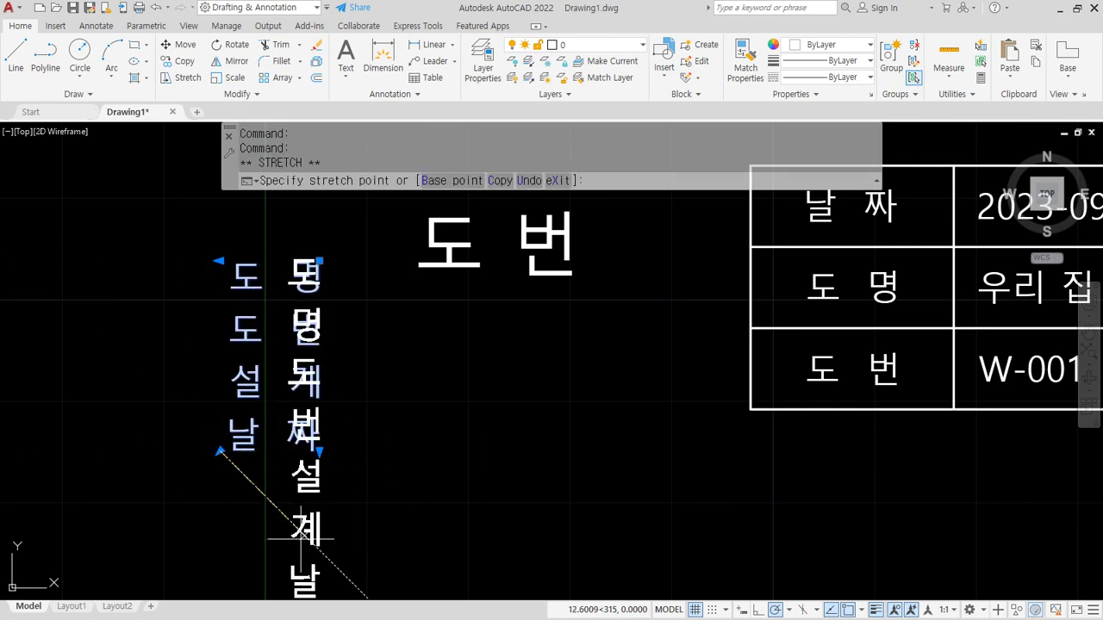
key(Escape)
Set the justification of the combined four-line text to Middle Center
double_click(301, 444)
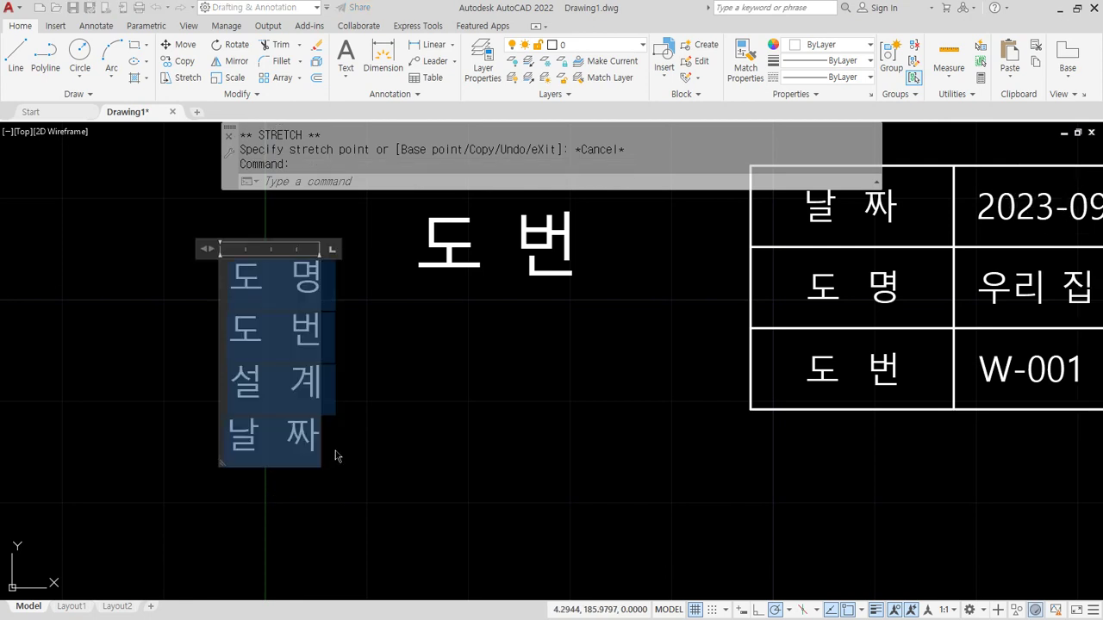
click(474, 62)
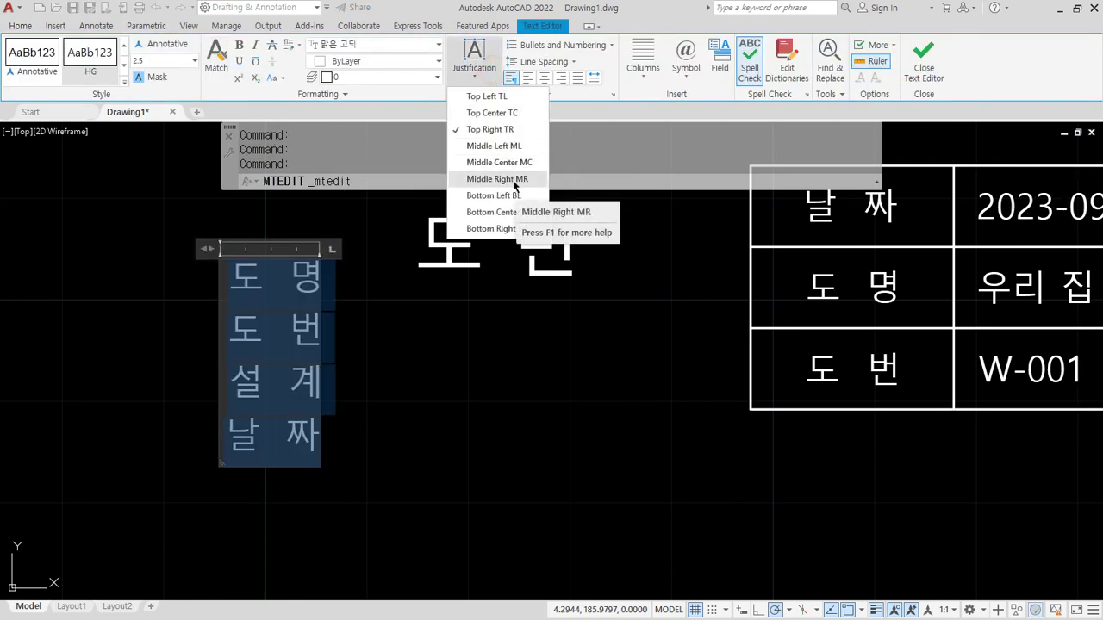
click(500, 162)
click(555, 415)
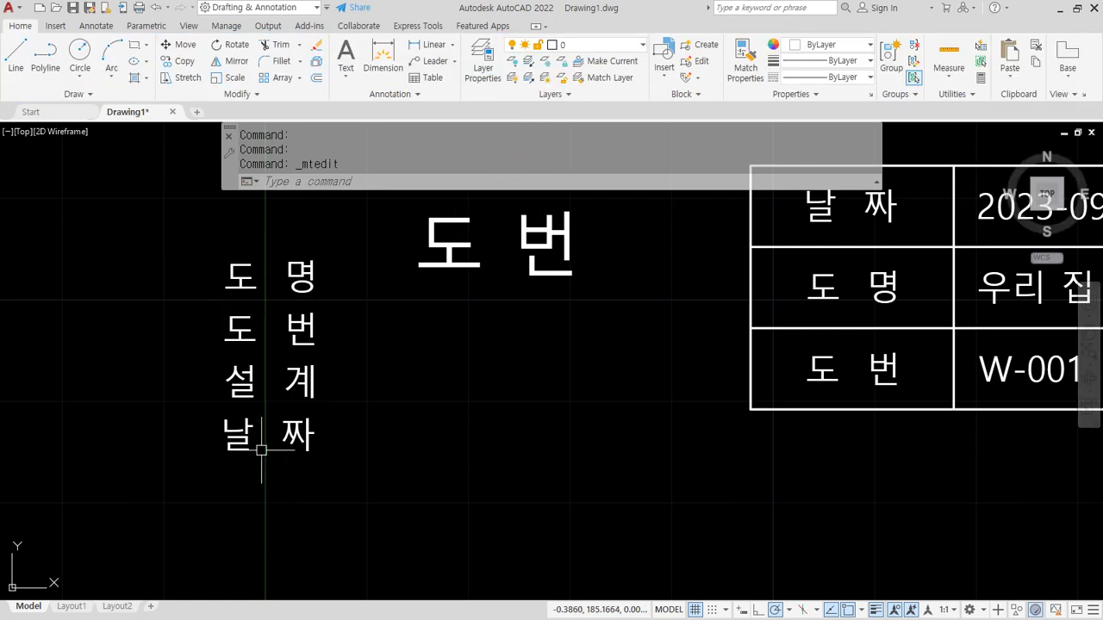
Try deleting 계 and the line break before 날 짜 in the combined text, and restore the four lines
double_click(291, 436)
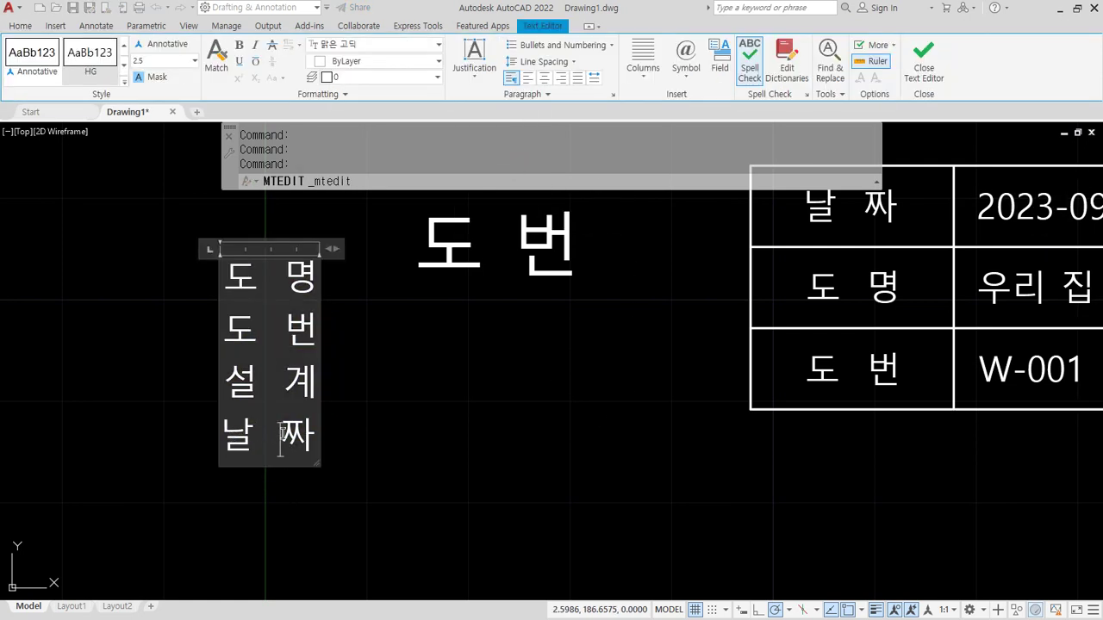
key(BackSpace)
key(BackSpace)
key(BackSpace)
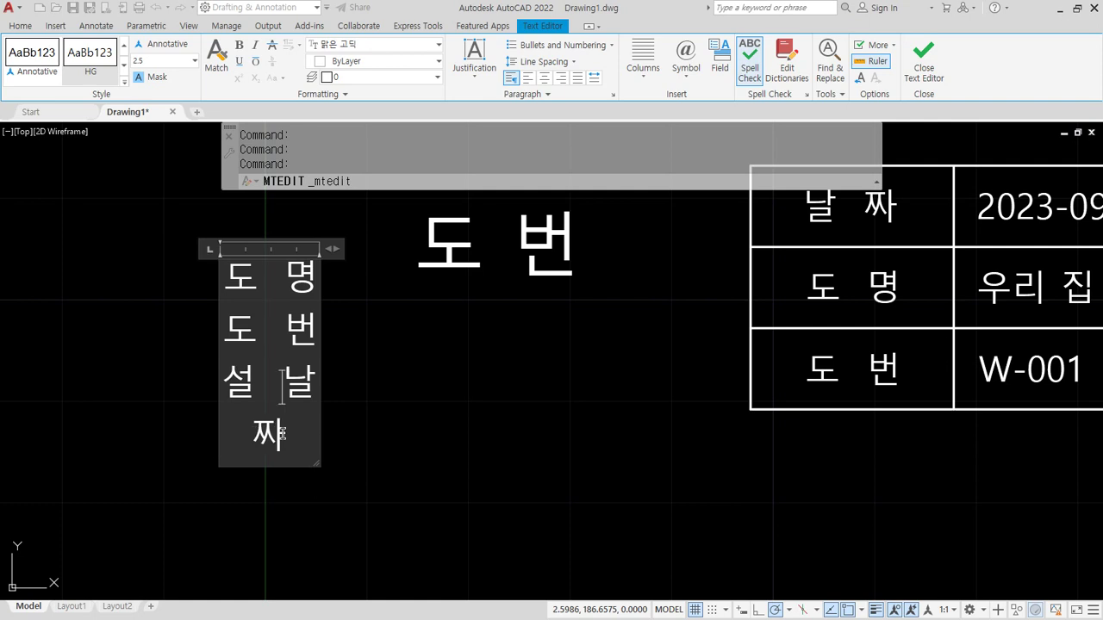
text(r)
key(BackSpace)
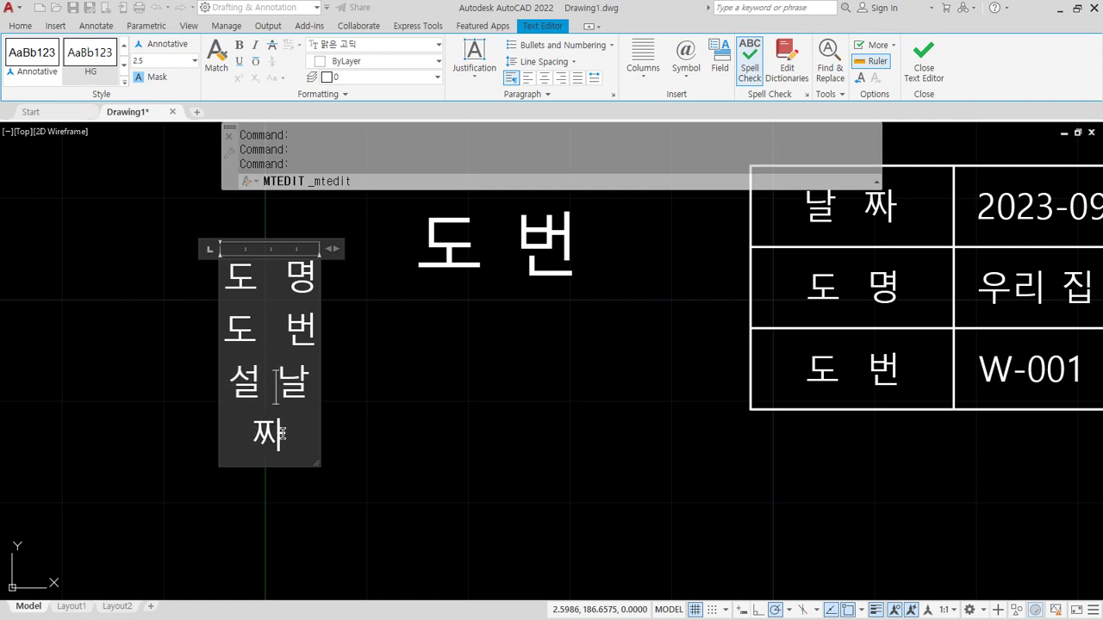
text(rP)
key(ctrl+Return)
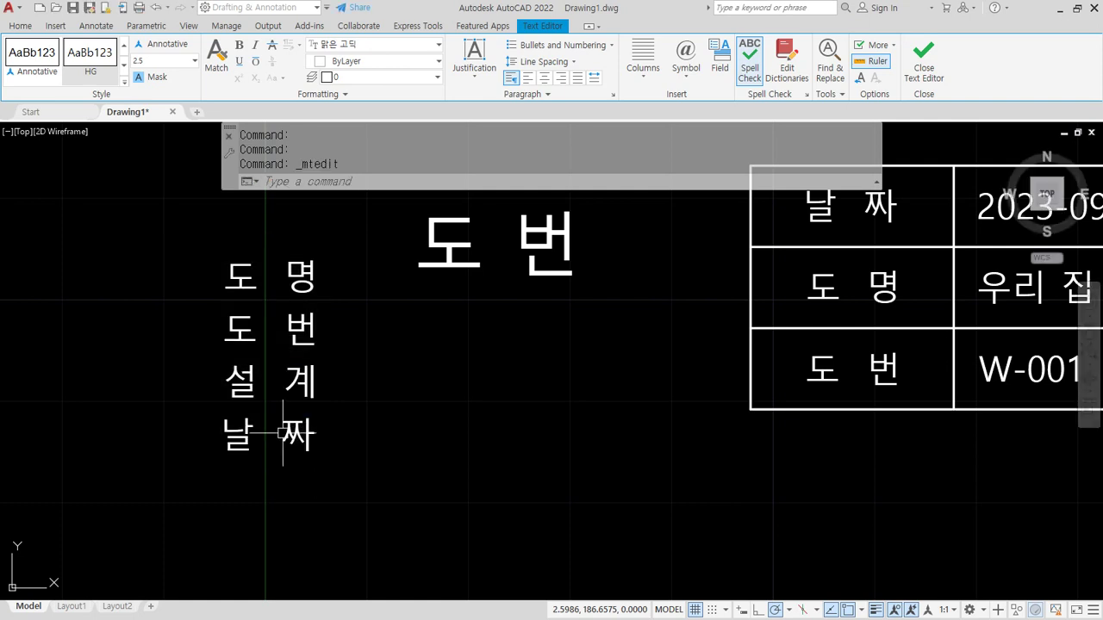
double_click(303, 433)
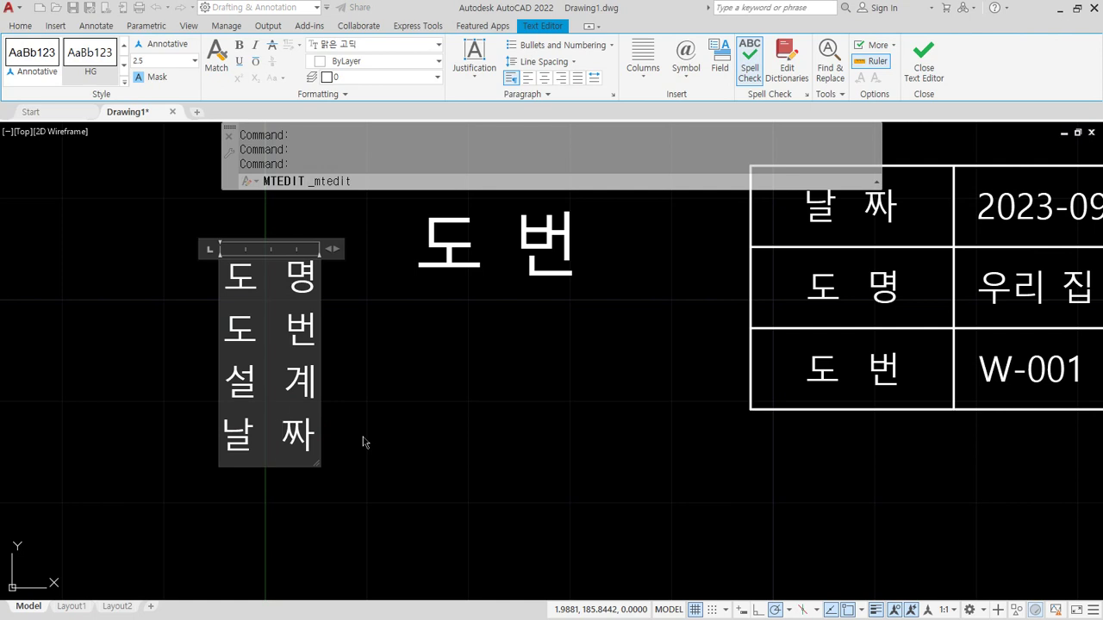
key(Up)
key(ctrl+Return)
key(Escape)
key(Escape)
key(Escape)
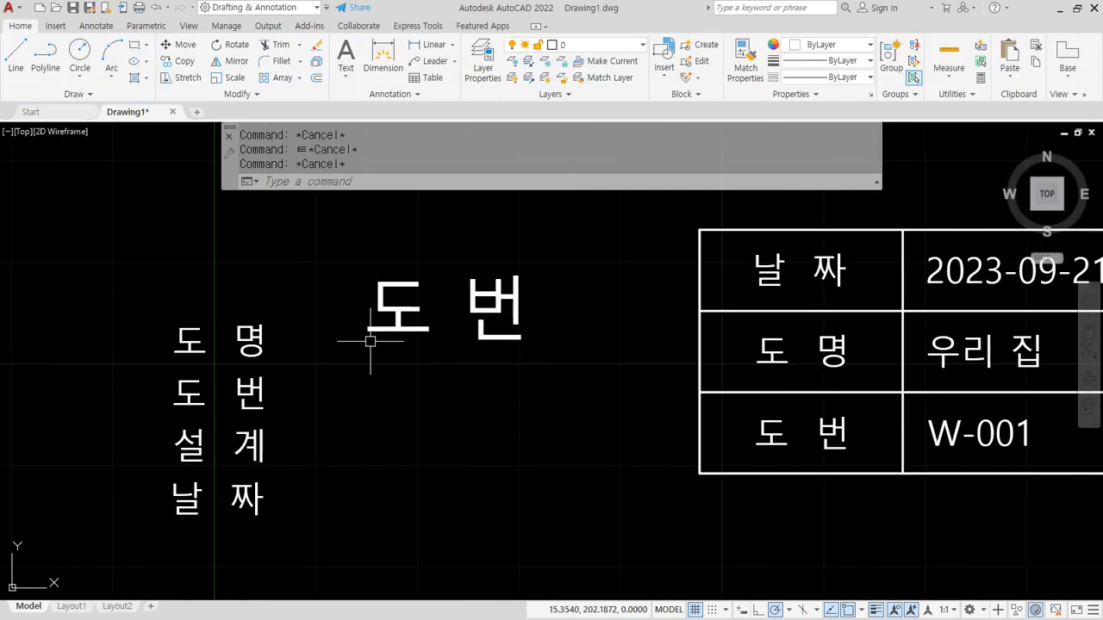
Convert the large 도 번 single-line text beside the title block into multiline text with TXT2MTXT
text(text)
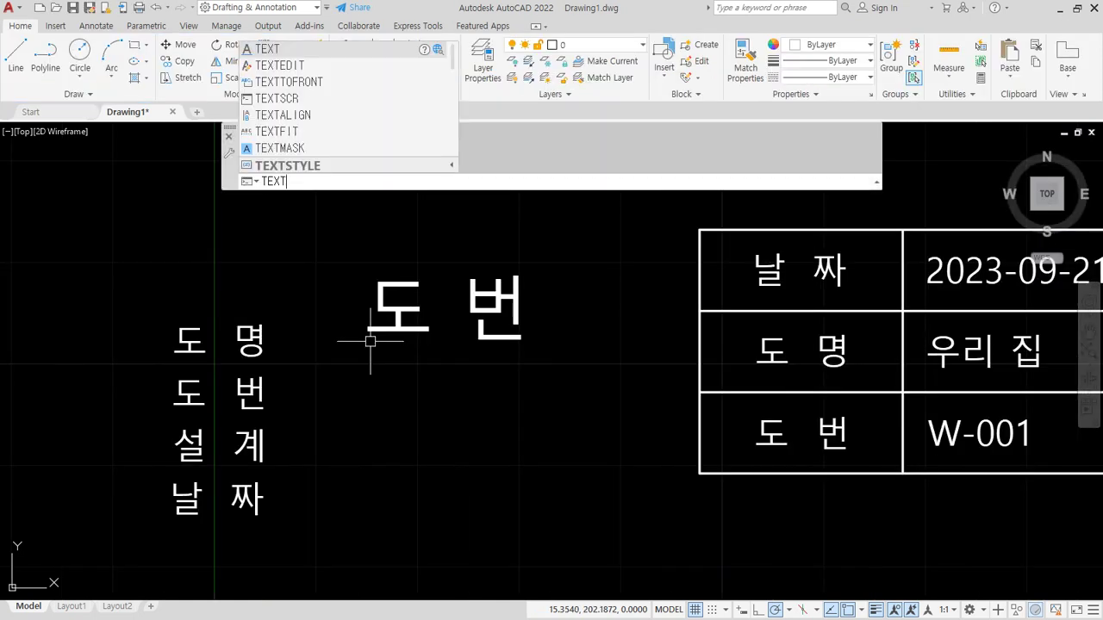
text(2m)
text(text)
key(Return)
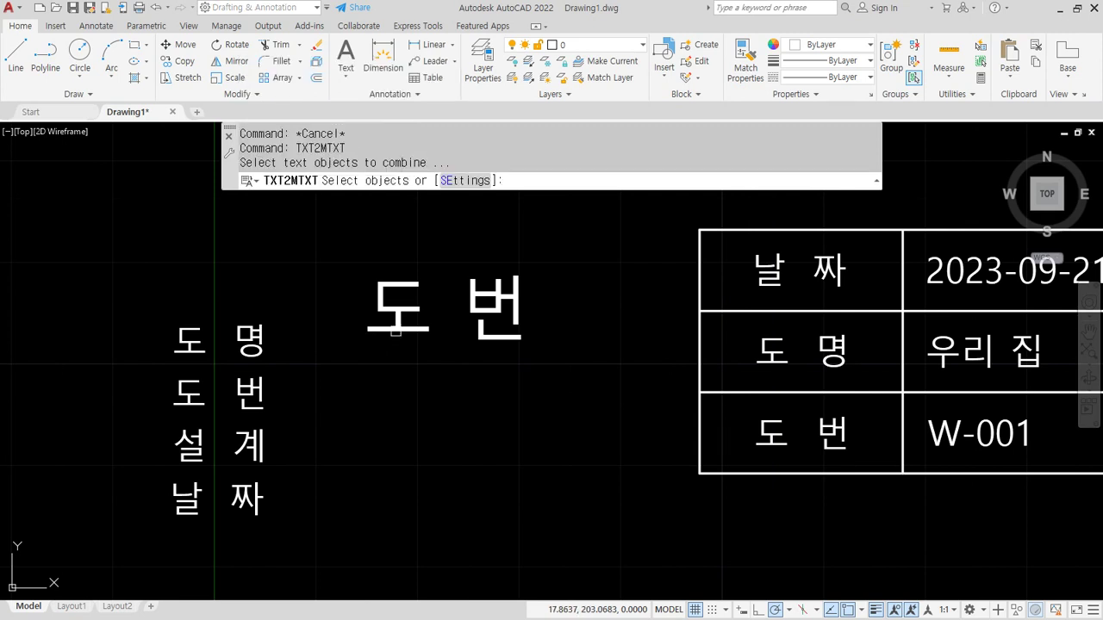
click(385, 332)
key(Return)
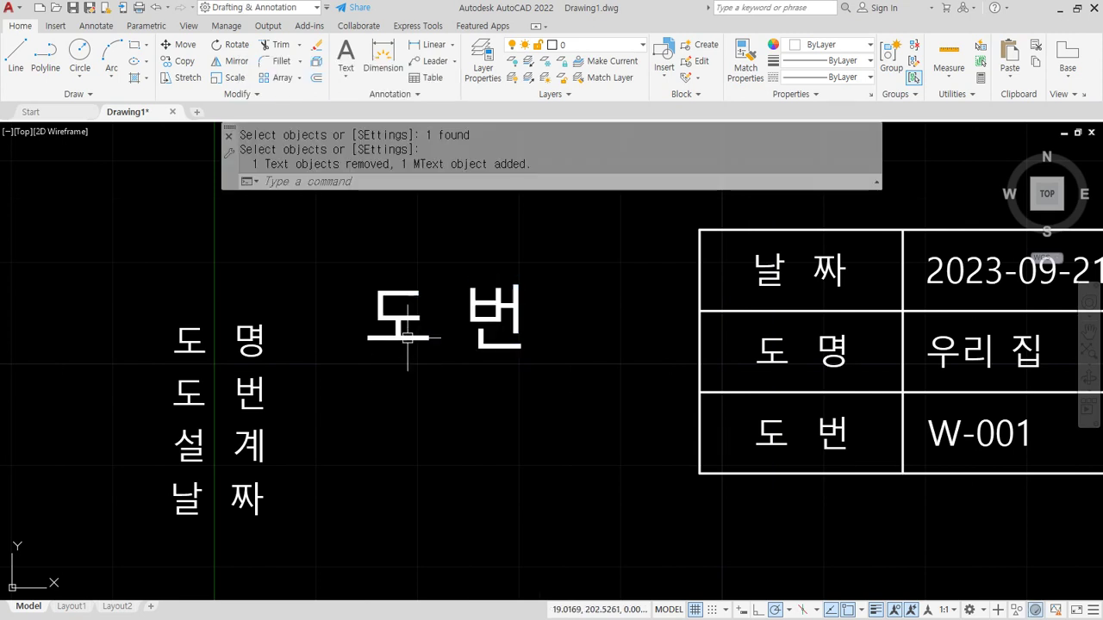
Move the converted 도 번 text into the empty area below the title block
click(389, 345)
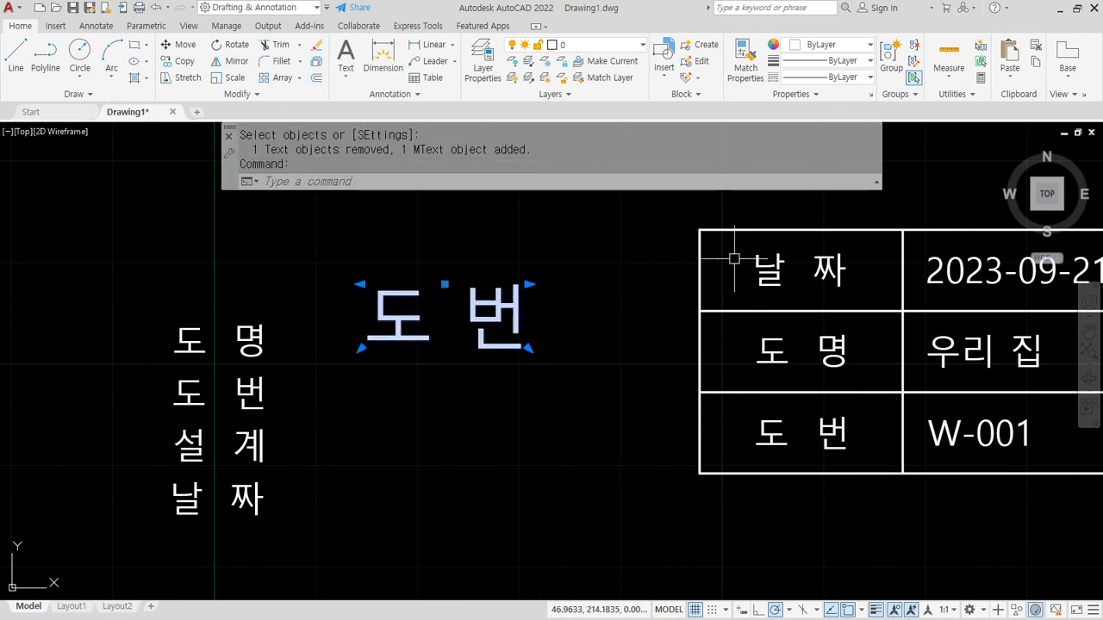
middle_drag(558, 331, 560, 325)
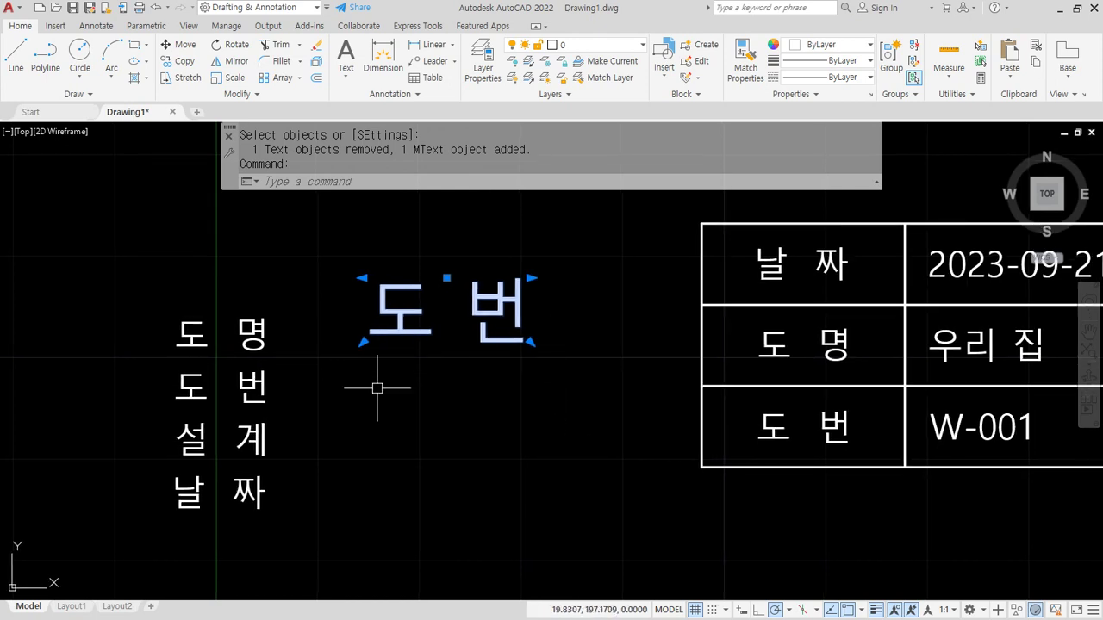
scroll(398, 333, down, 2)
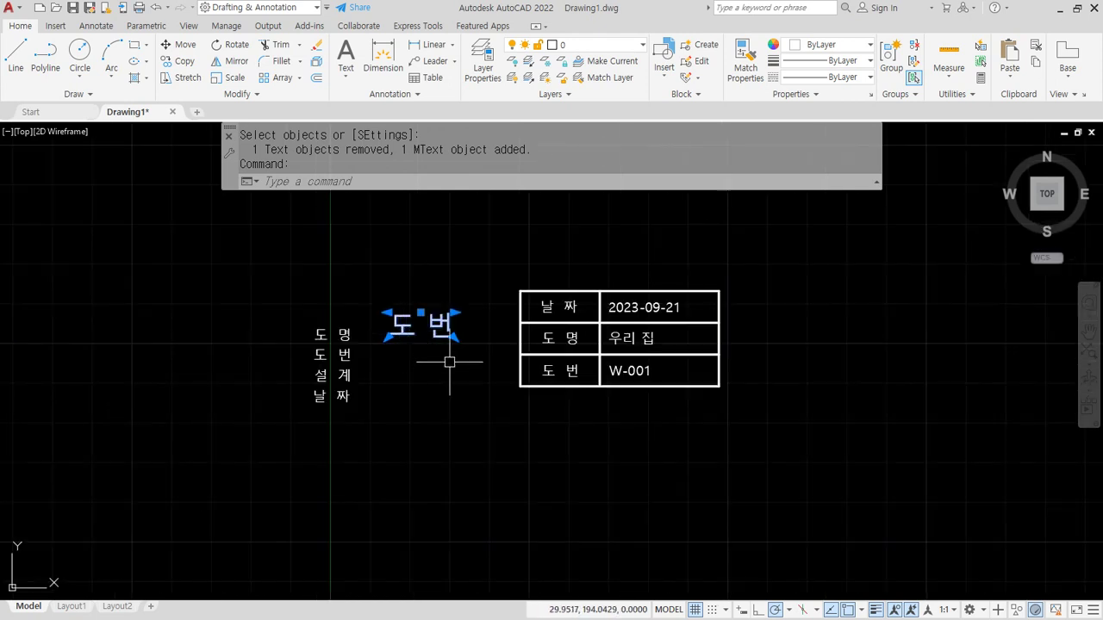
text(m)
key(Return)
click(412, 323)
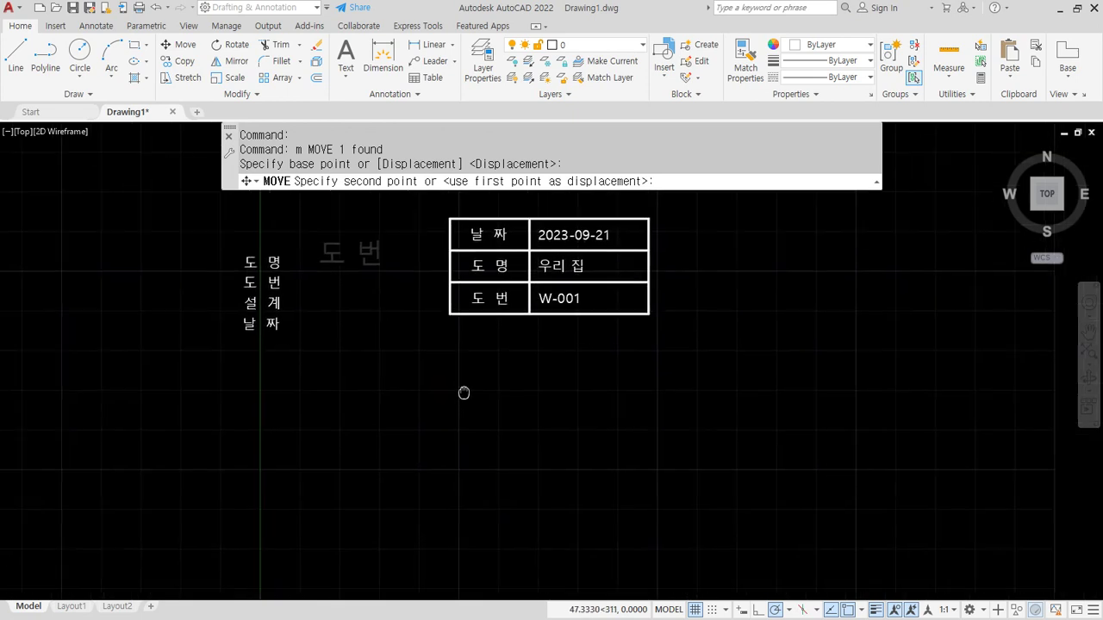
click(504, 429)
key(Return)
scroll(539, 449, up, 2)
key(Escape)
Copy the moved 도 번 text once, straight above the original
text(cpo)
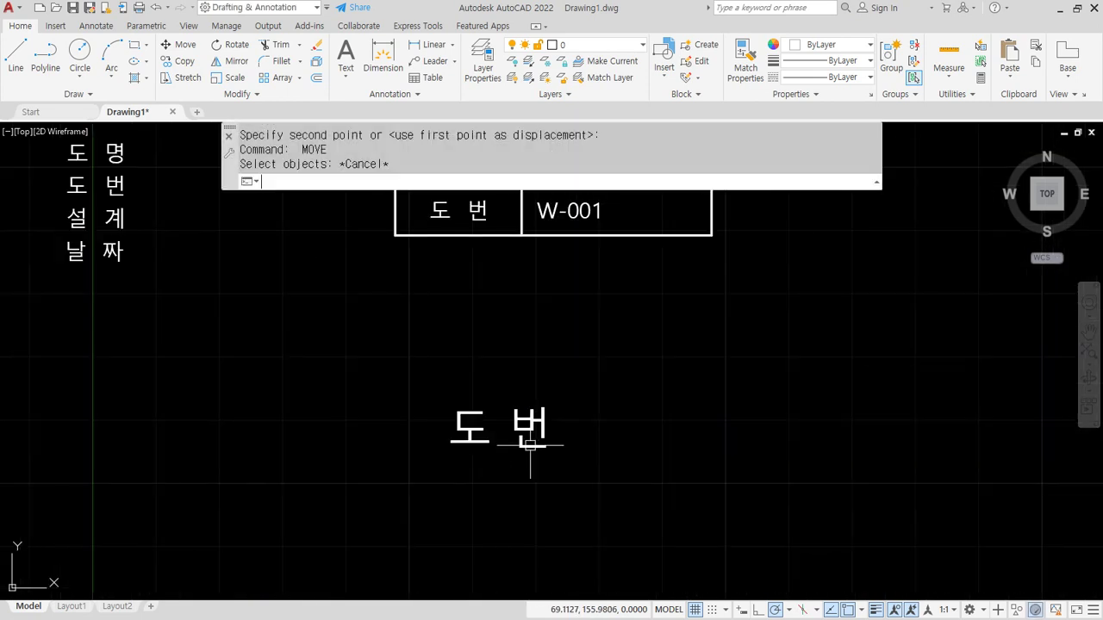
key(Escape)
key(Escape)
text(C)
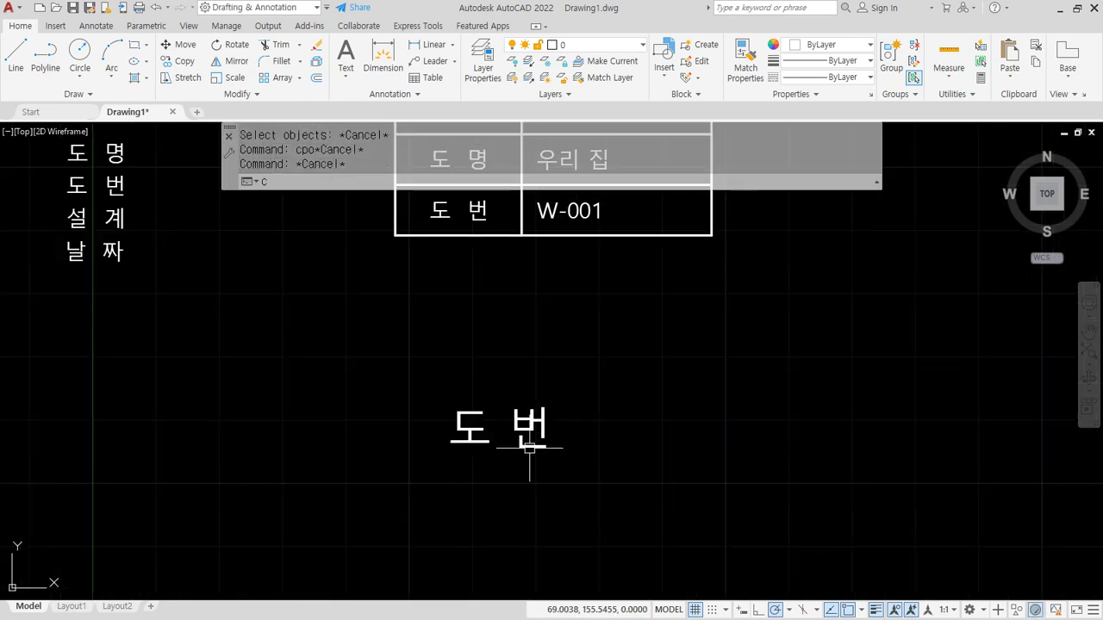
text(o)
key(Return)
click(529, 447)
key(Return)
click(495, 494)
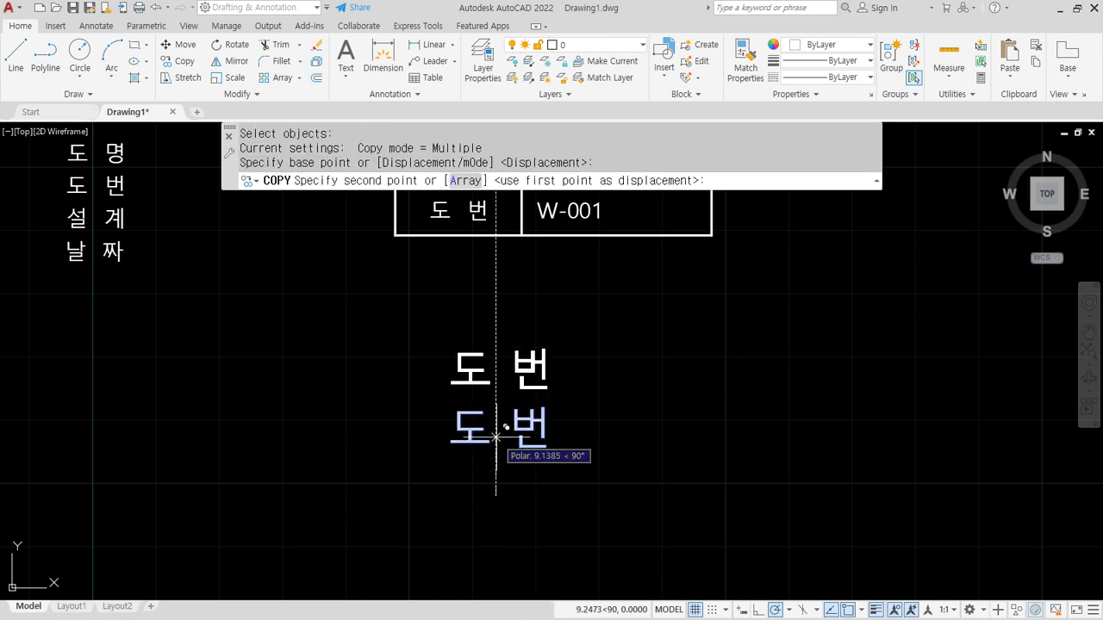
click(497, 430)
key(Return)
Scale the upper 도 번 text by a factor of 2 about a point near its middle
scroll(543, 384, up, 2)
text(sc)
key(Return)
click(566, 398)
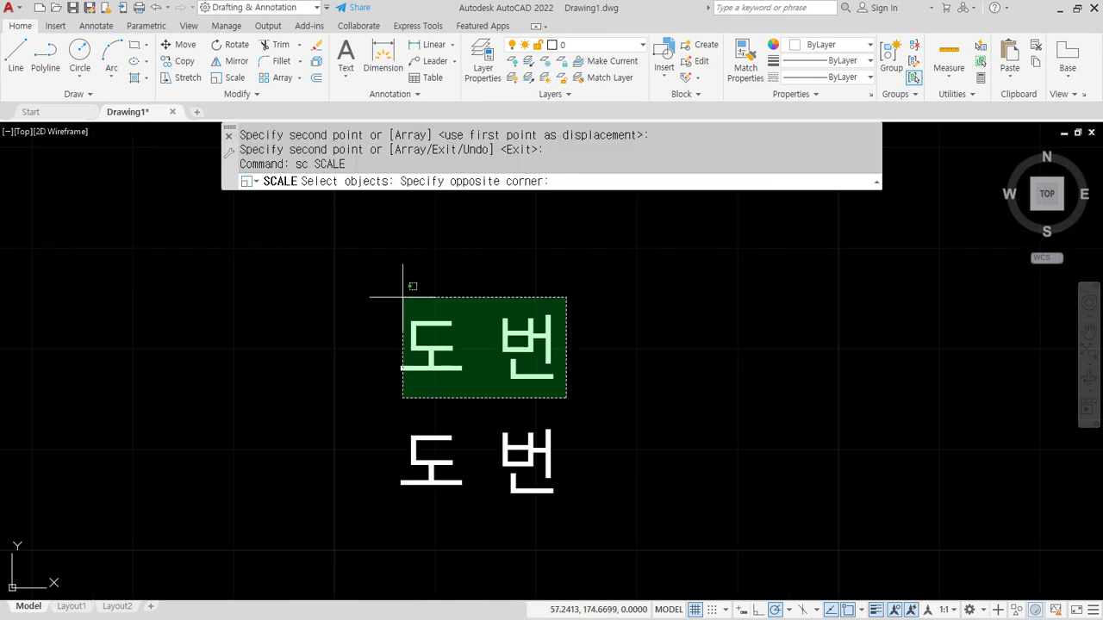
click(402, 298)
key(Return)
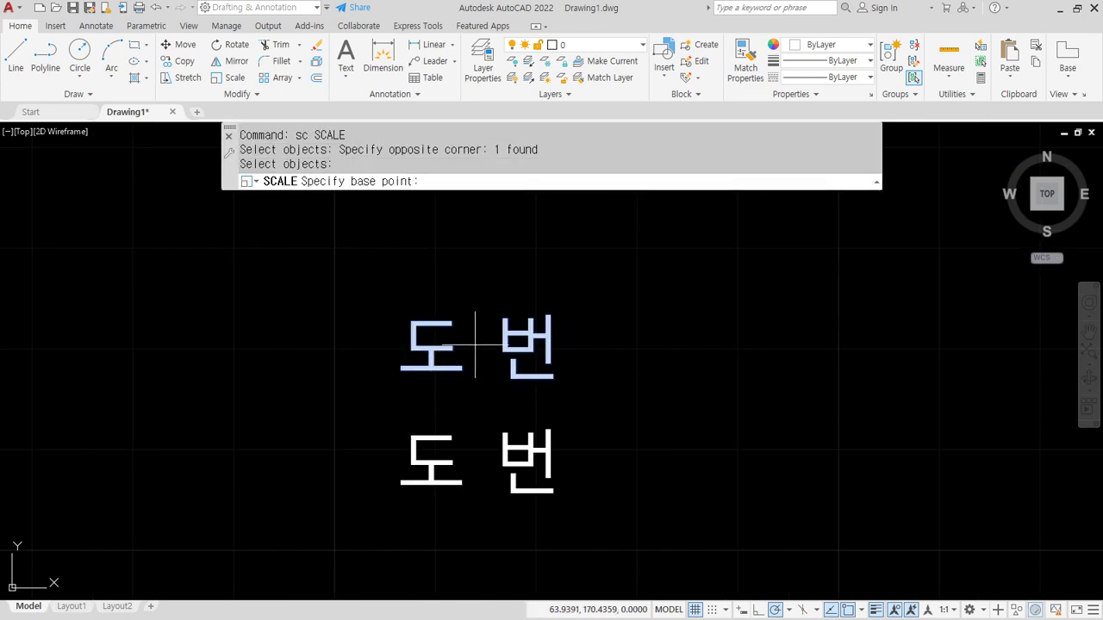
click(475, 345)
text(2)
key(Return)
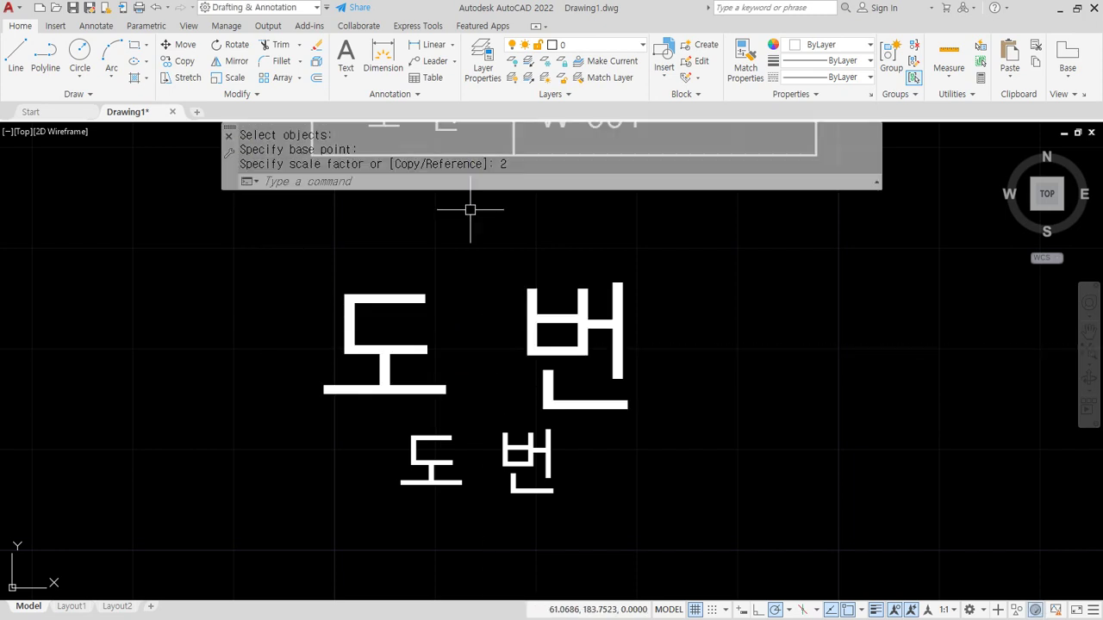
Move the smaller 도 번 text straight down, away from the enlarged one
middle_drag(552, 403, 541, 256)
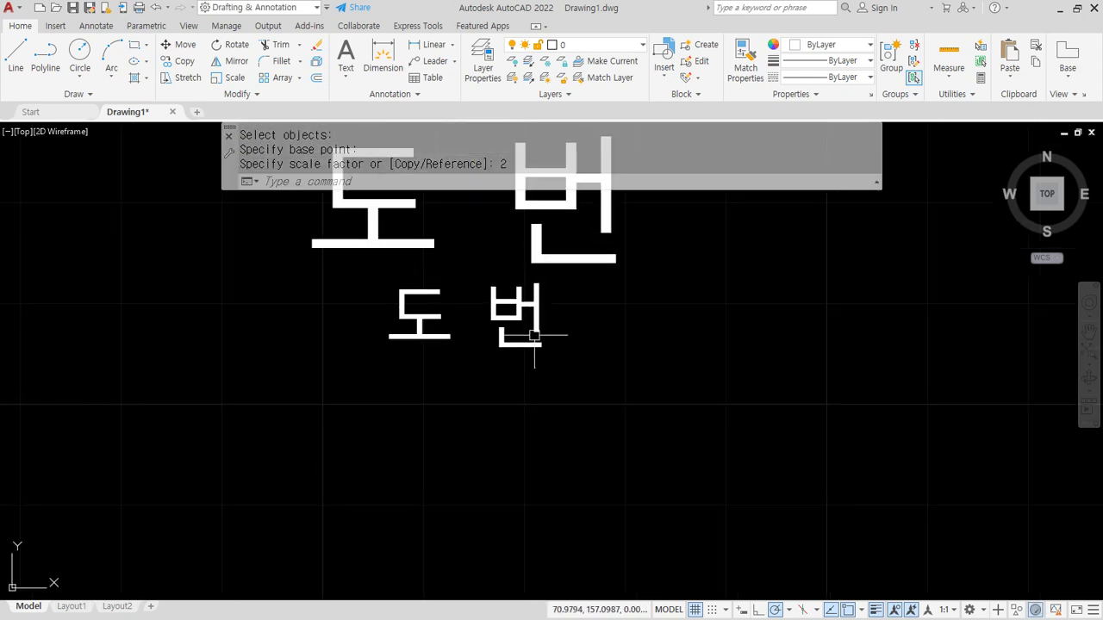
text(m)
key(Return)
click(487, 343)
key(Return)
click(479, 315)
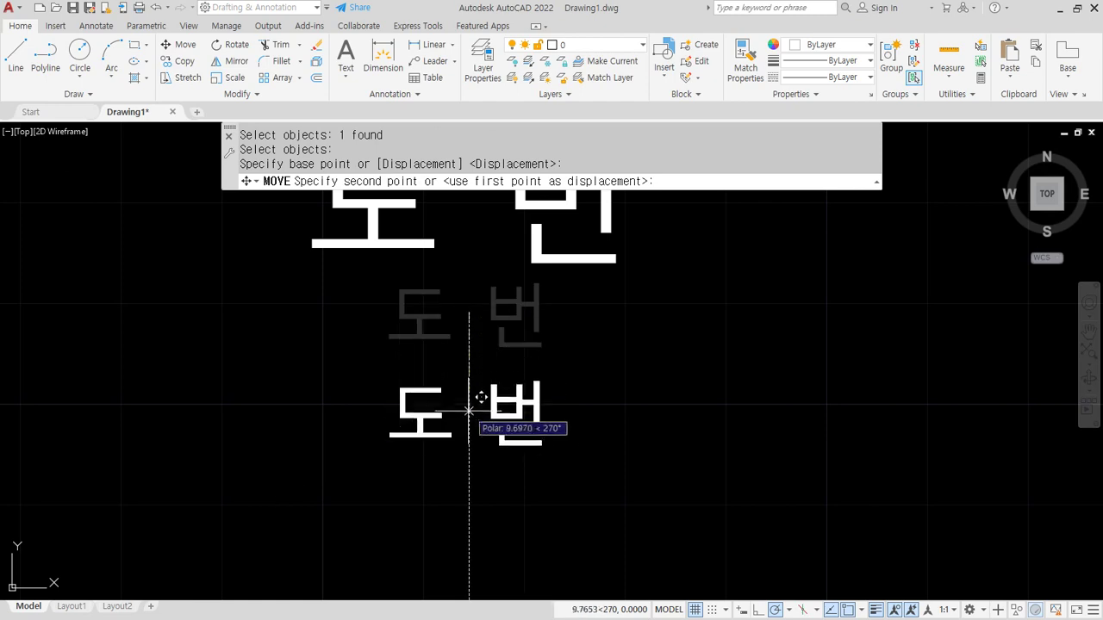
click(479, 424)
Switch to the Notepad notes, highlight the scaletext command name, and return to the AutoCAD drawing
key(alt+Tab)
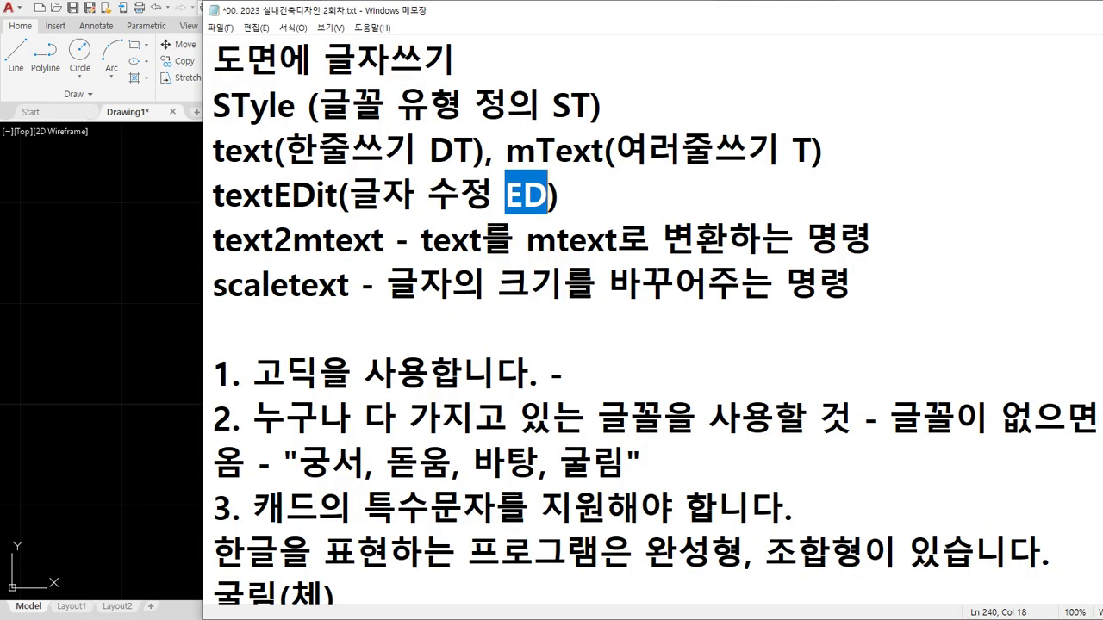
drag(214, 291, 339, 288)
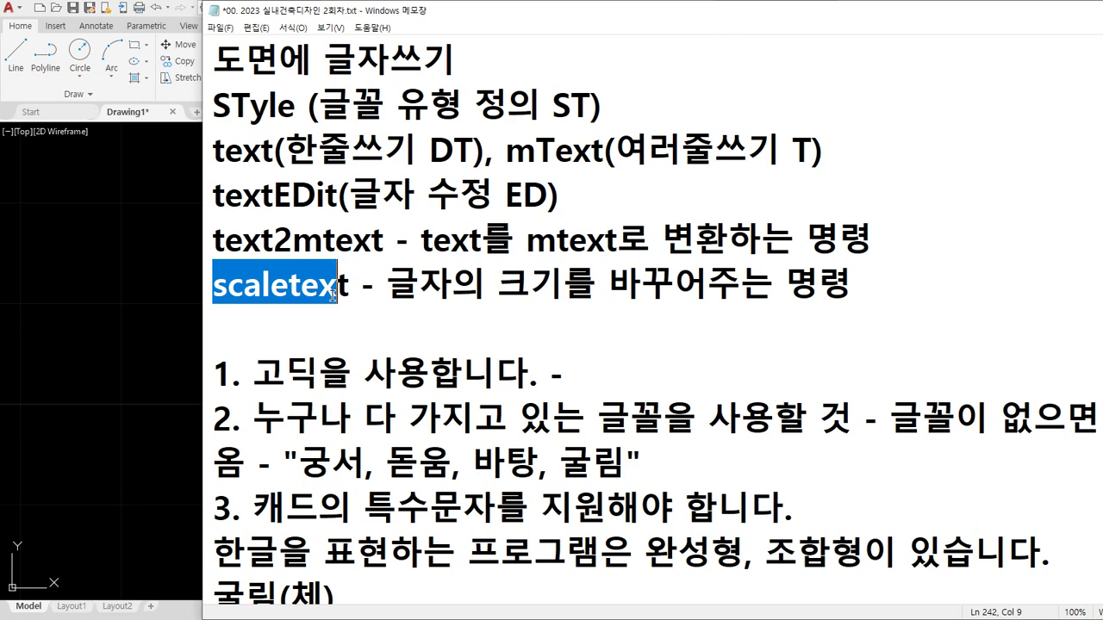
click(160, 340)
Resize the lower 도 번 text with SCALETEXT, using the Existing base point and a model height of 2.5
text(sca)
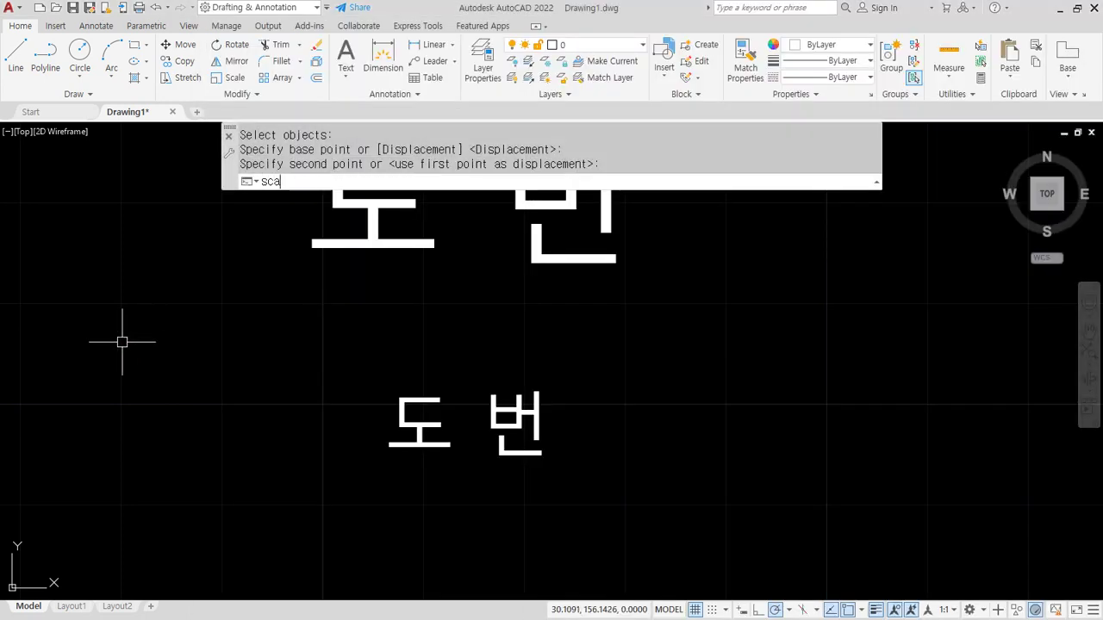
text(letext)
key(Return)
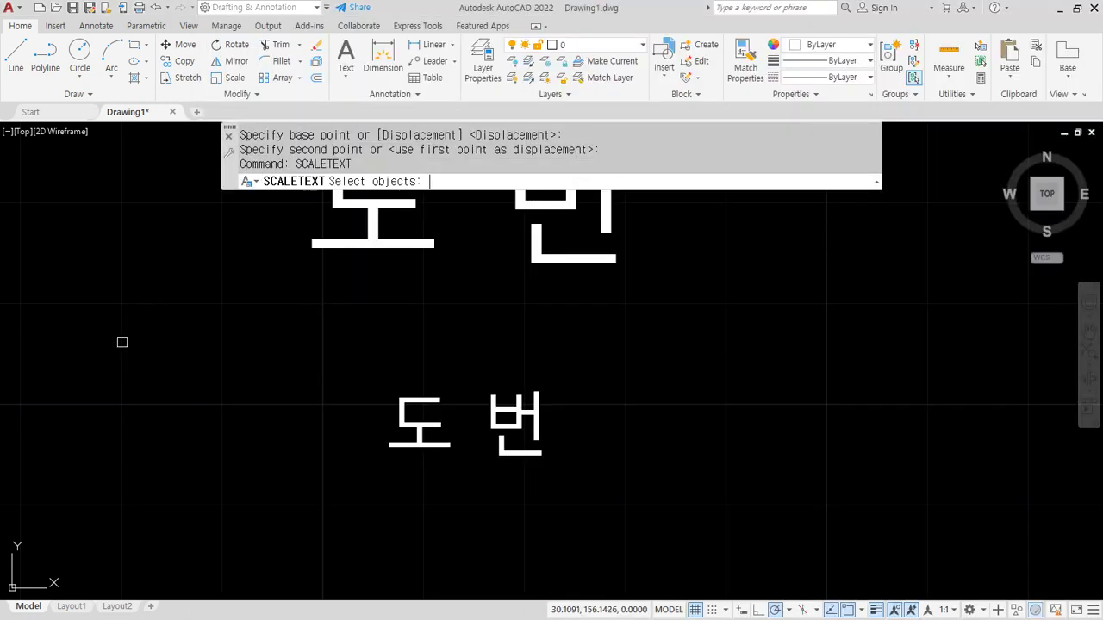
click(438, 445)
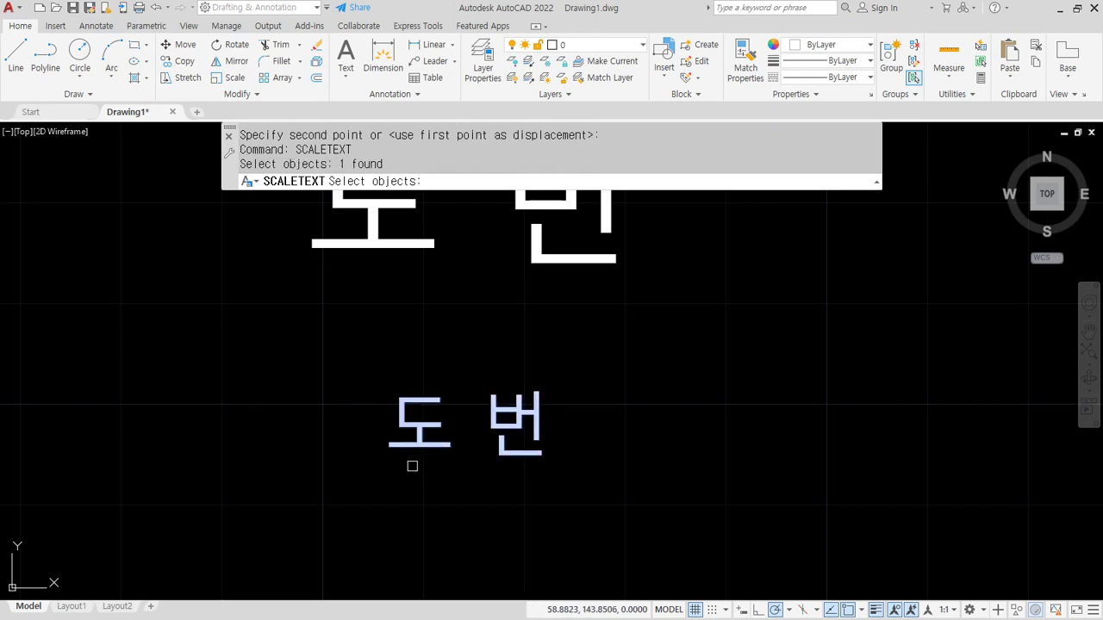
key(Return)
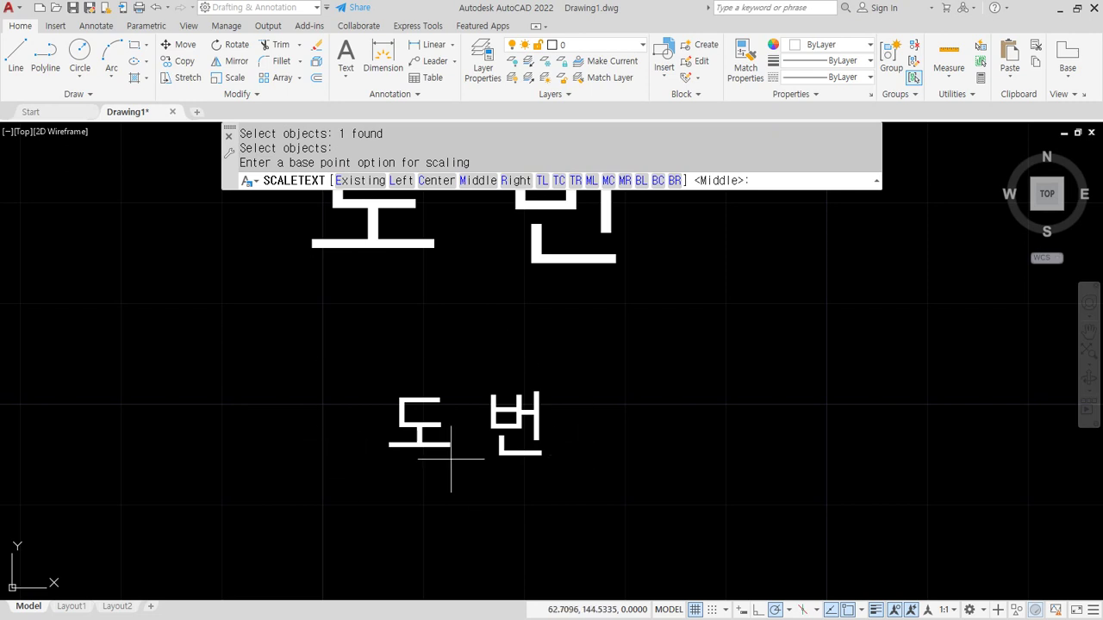
click(360, 180)
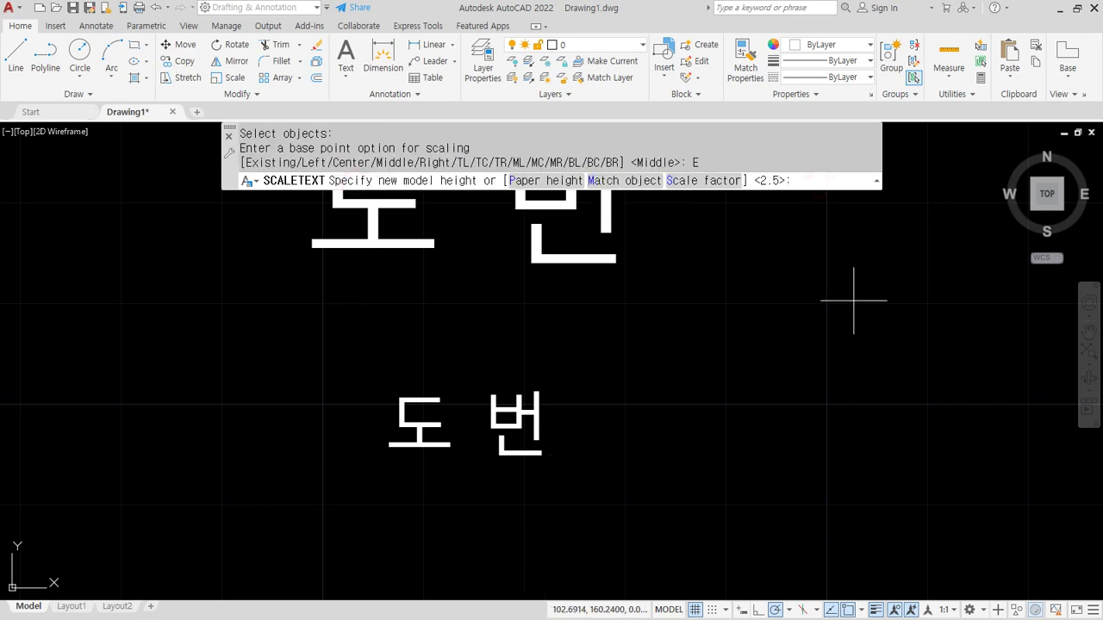
key(Return)
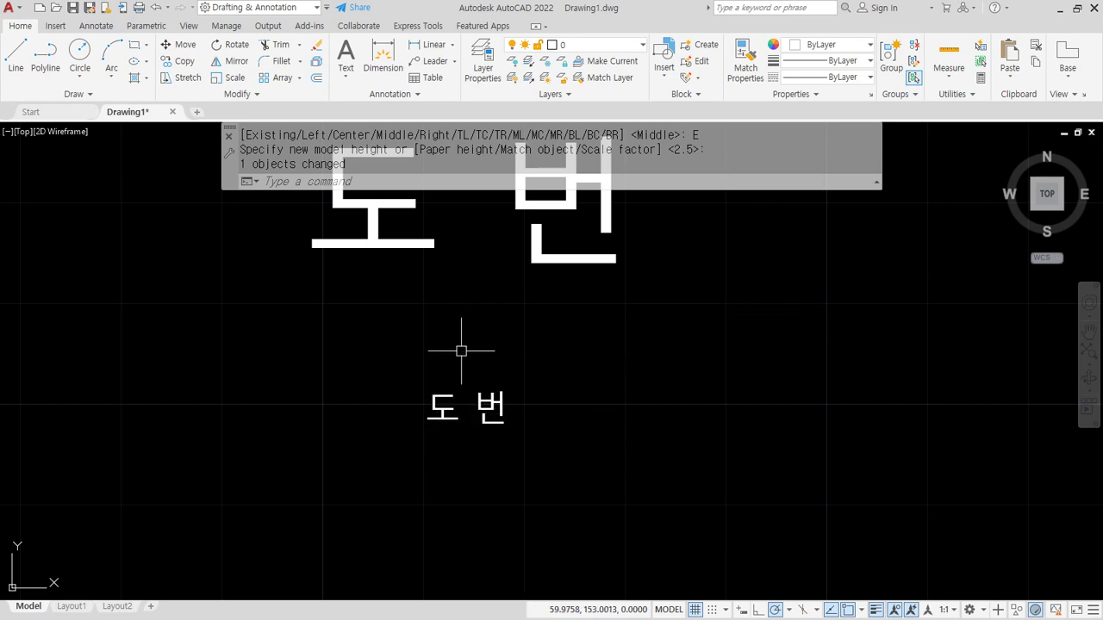
Set the lower 도 번 text to a model height of 10 with SCALETEXT, using the Existing base point
key(Return)
click(492, 419)
key(Return)
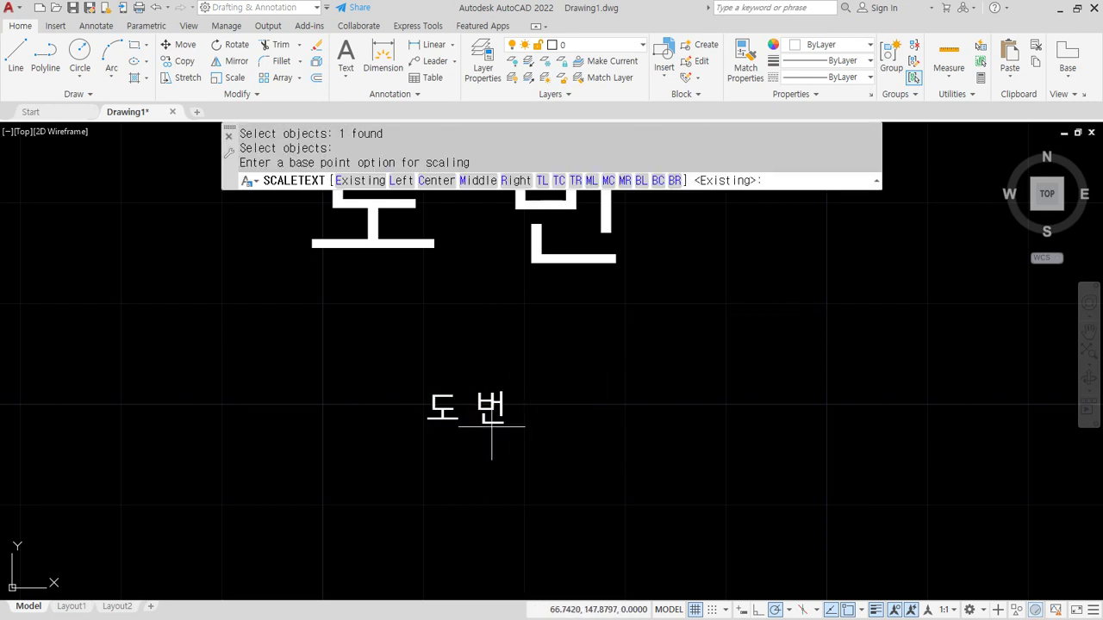
click(357, 180)
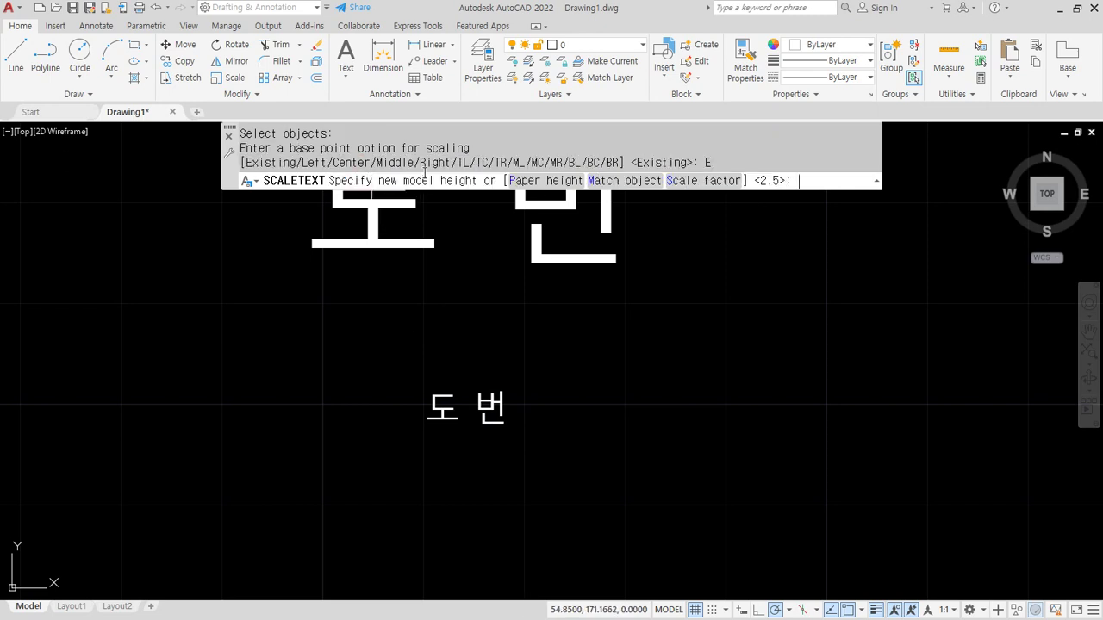
text(10)
key(Return)
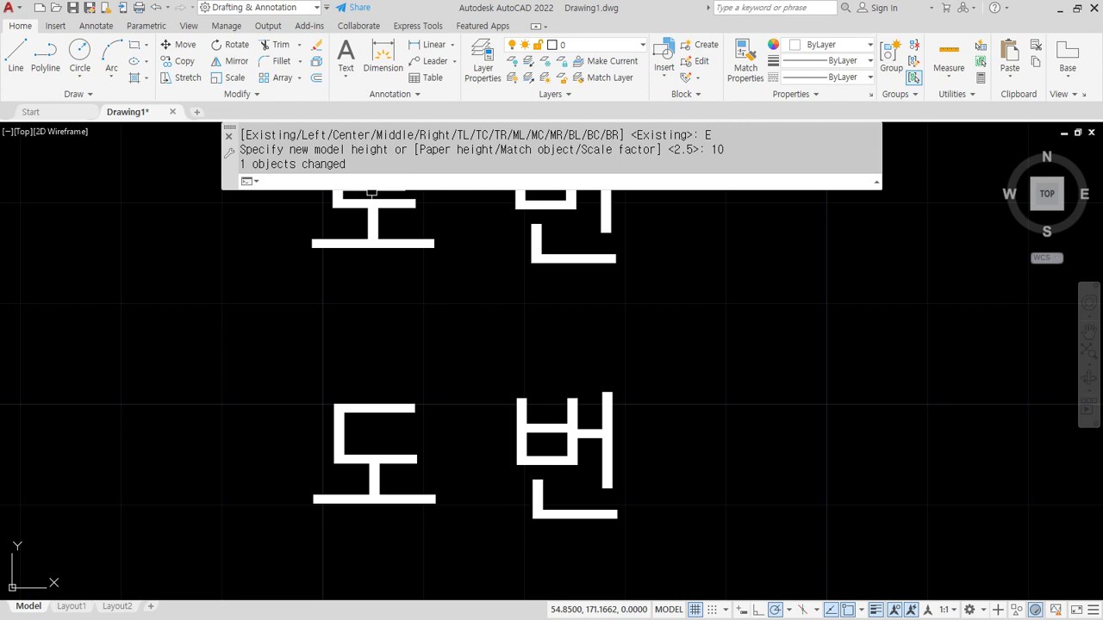
Return the lower 도 번 text to a model height of 2.5 with SCALETEXT, keeping the Existing base point
key(Return)
click(376, 465)
key(Return)
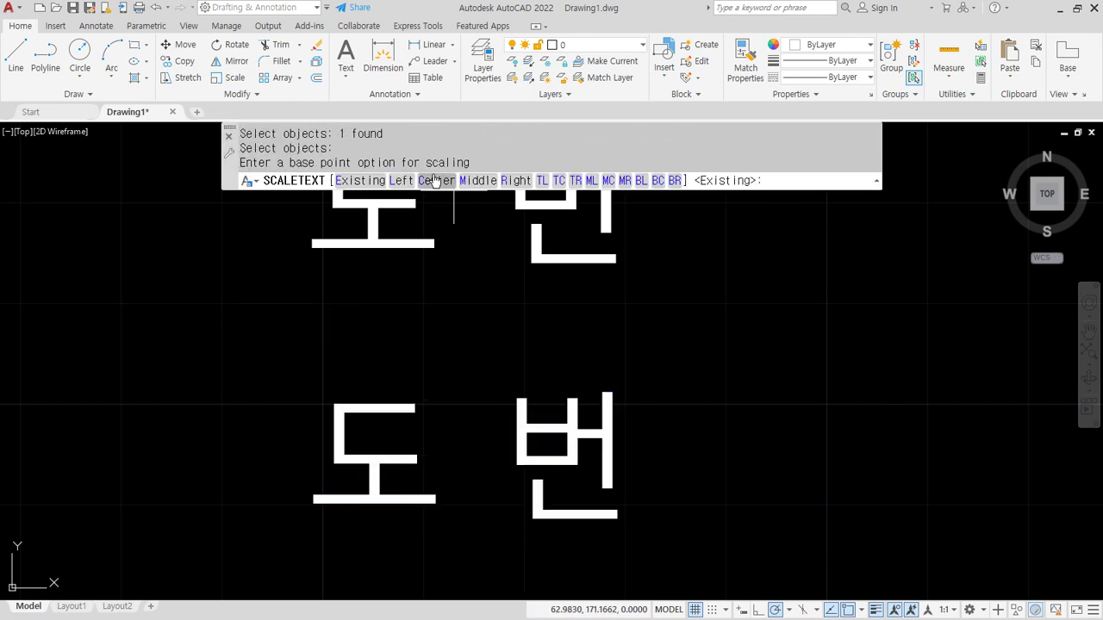
click(346, 180)
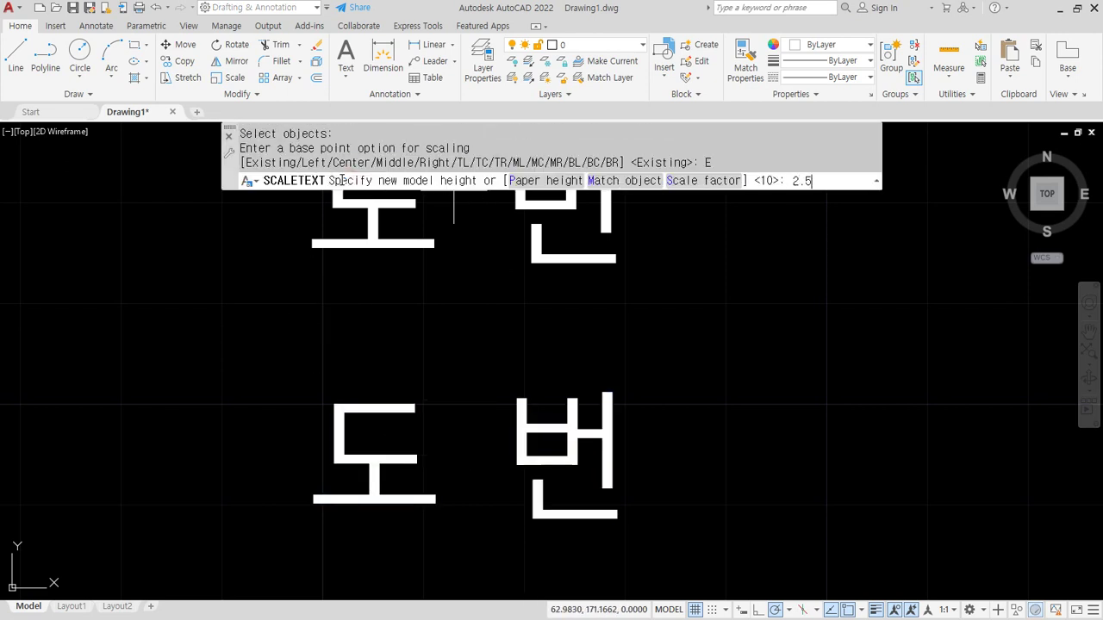
key(Return)
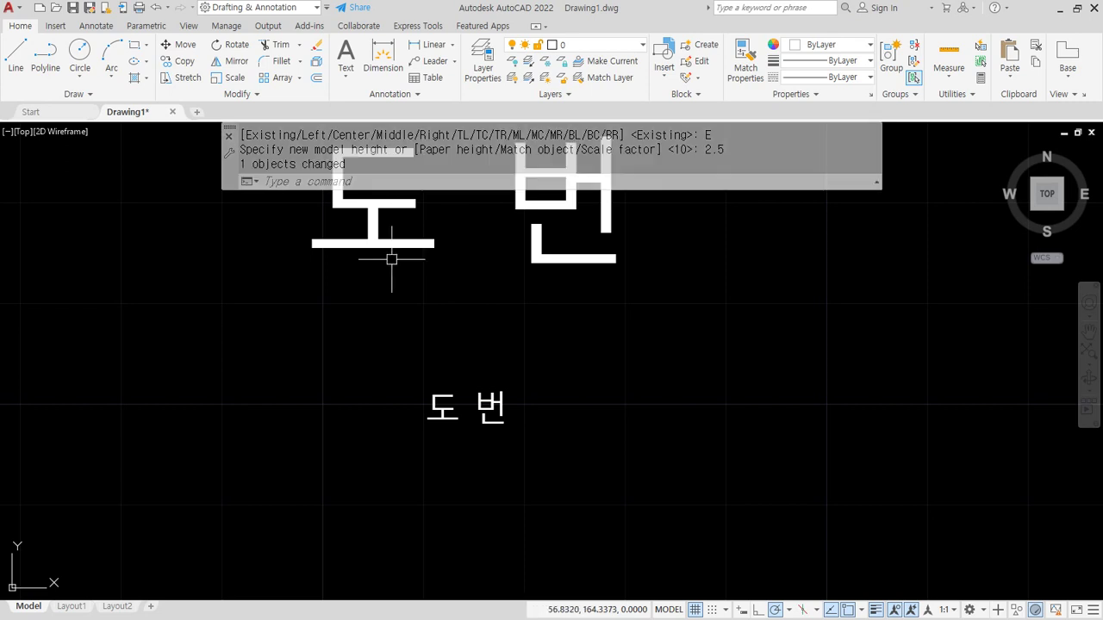
Check the text height of the lower 도 번 text in its properties, then close them
key(ctrl+1)
click(437, 412)
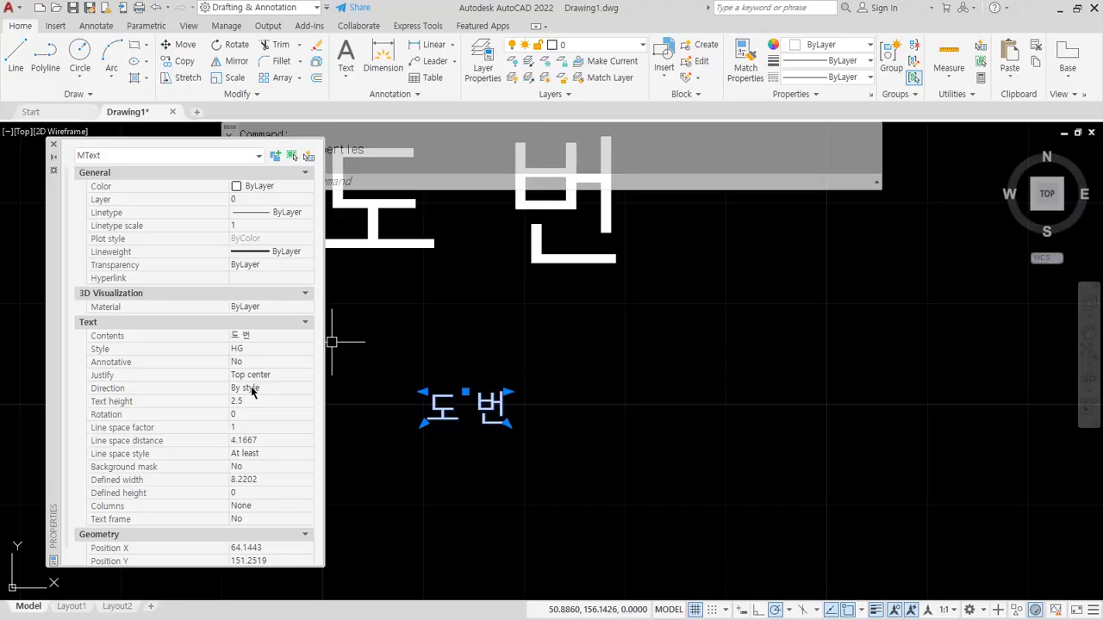
key(Escape)
key(space)
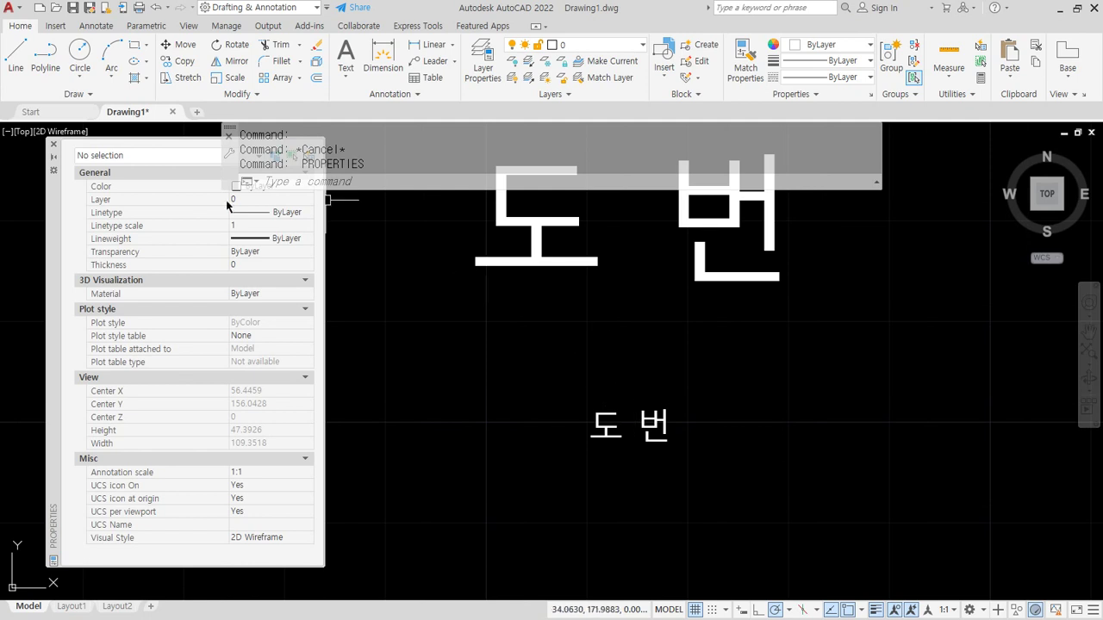
click(53, 146)
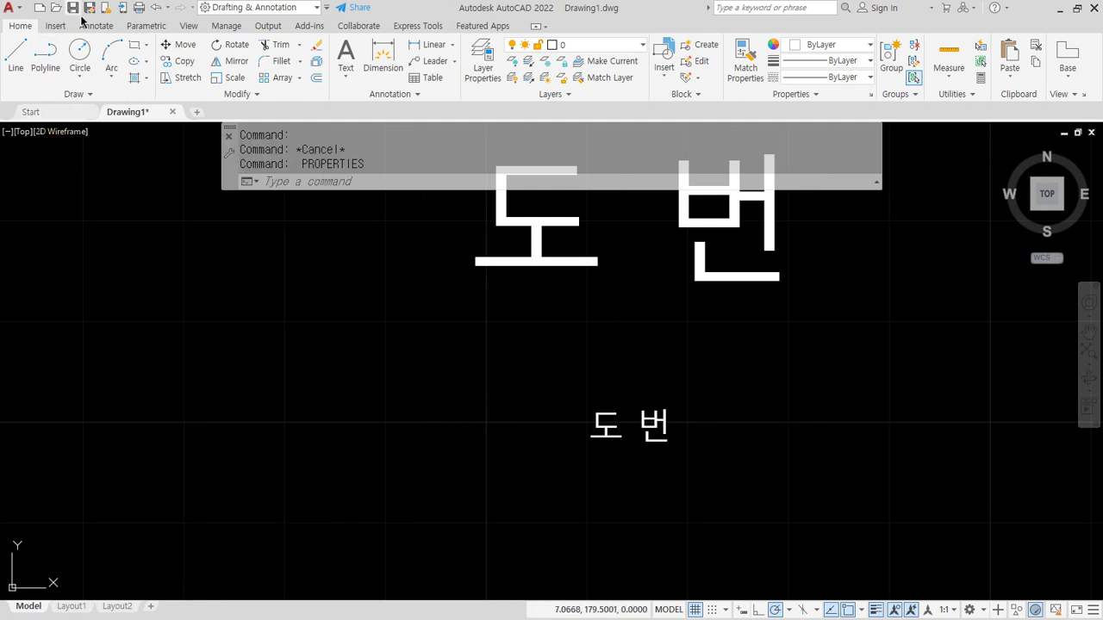
Scale the lower 도 번 text by a factor of 3 with SCALETEXT, using the Existing base point
click(92, 29)
click(108, 94)
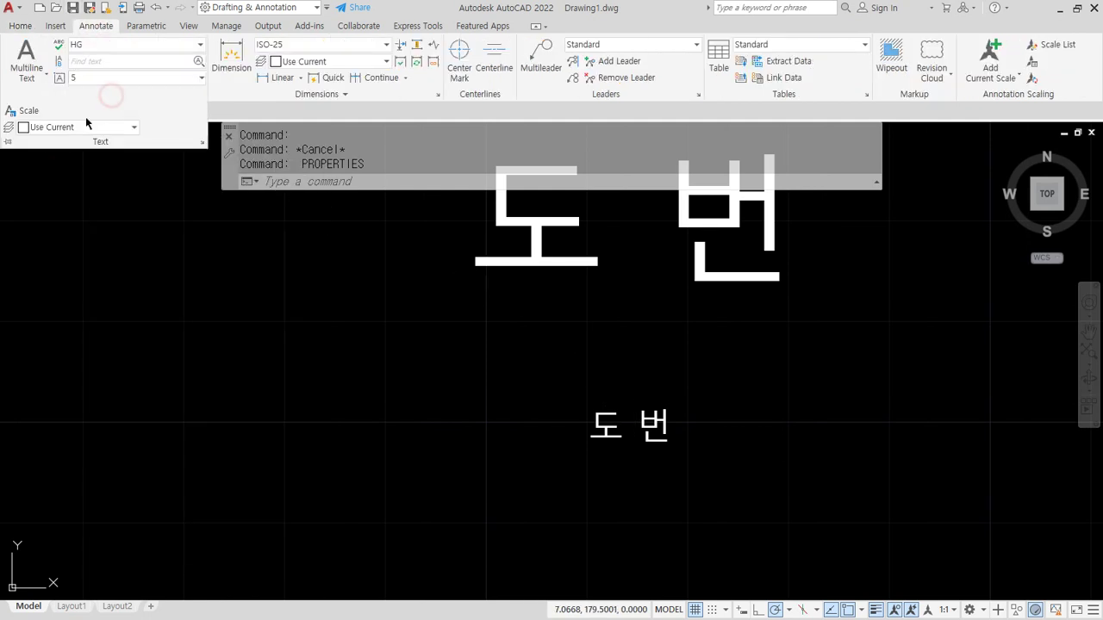
click(28, 112)
click(654, 439)
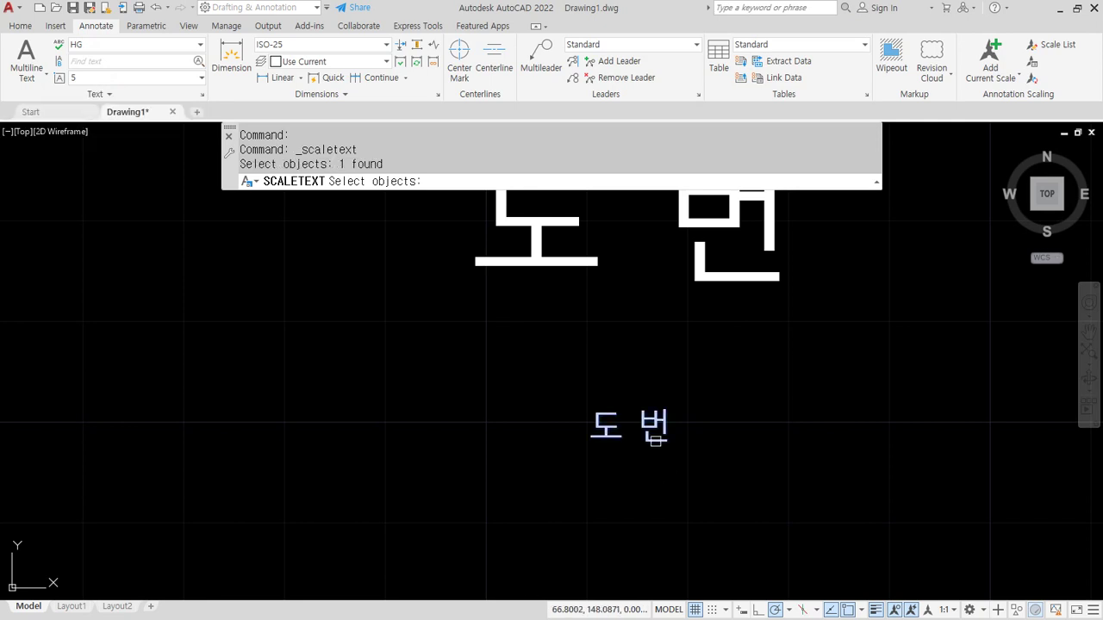
key(Return)
click(360, 181)
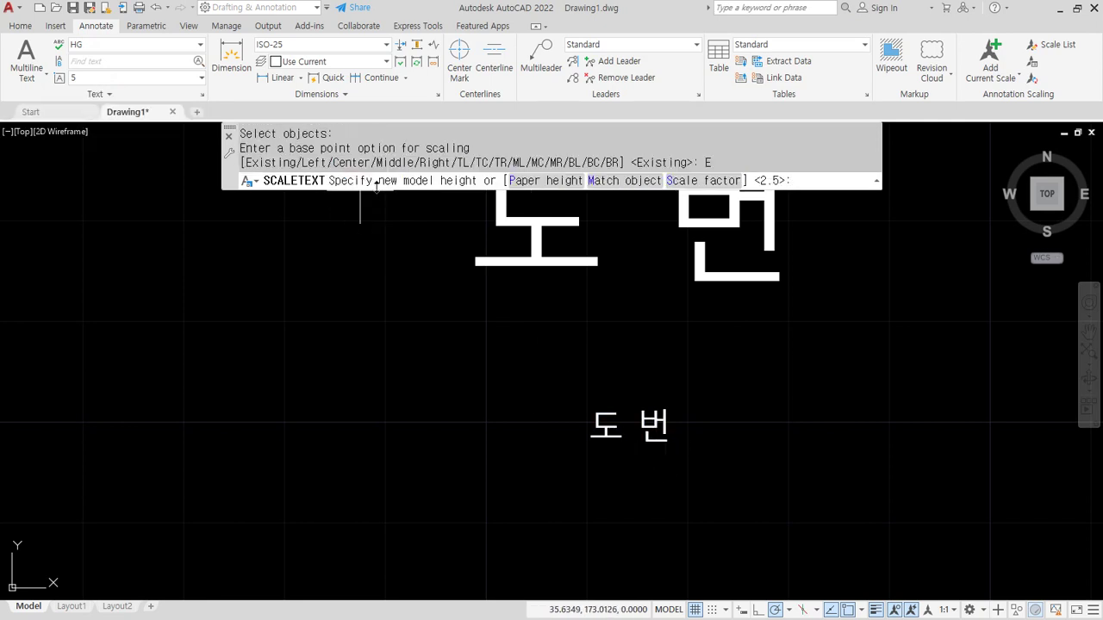
click(717, 181)
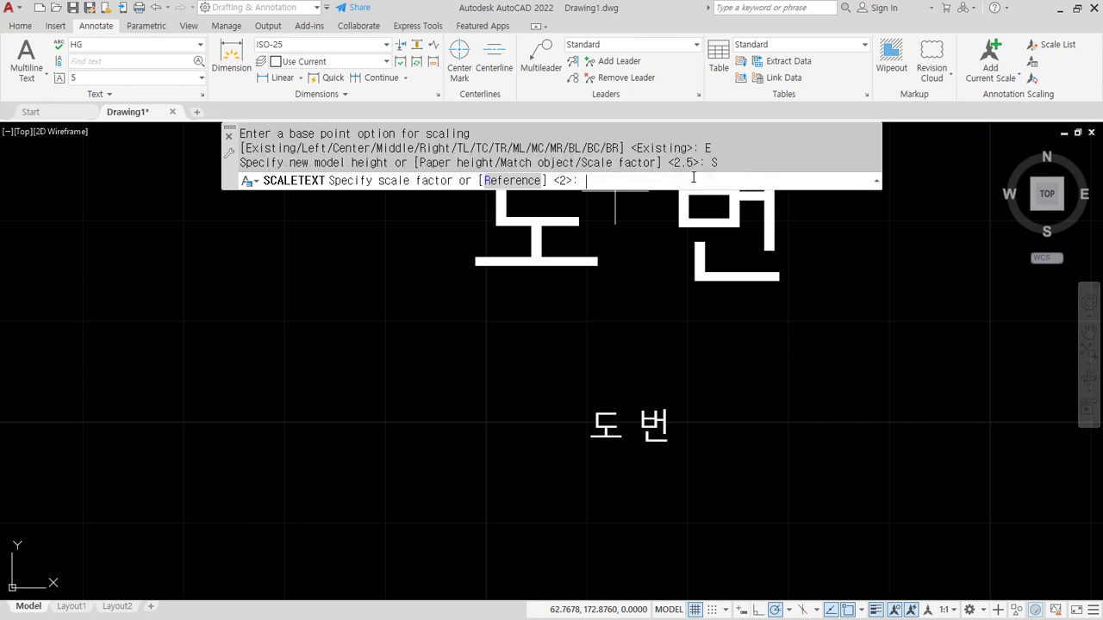
key(Return)
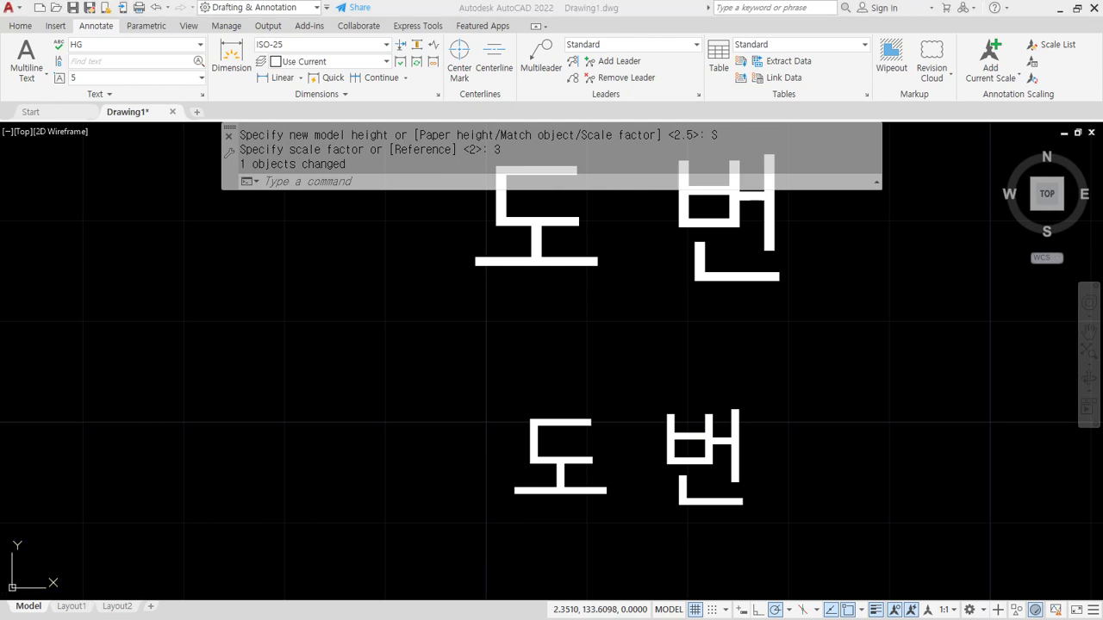
Use the Calculator with 2.5 for the expected height, return to AutoCAD to check the lower 도 번 text's properties, and close them
drag(0, 117, 234, 109)
text(.5)
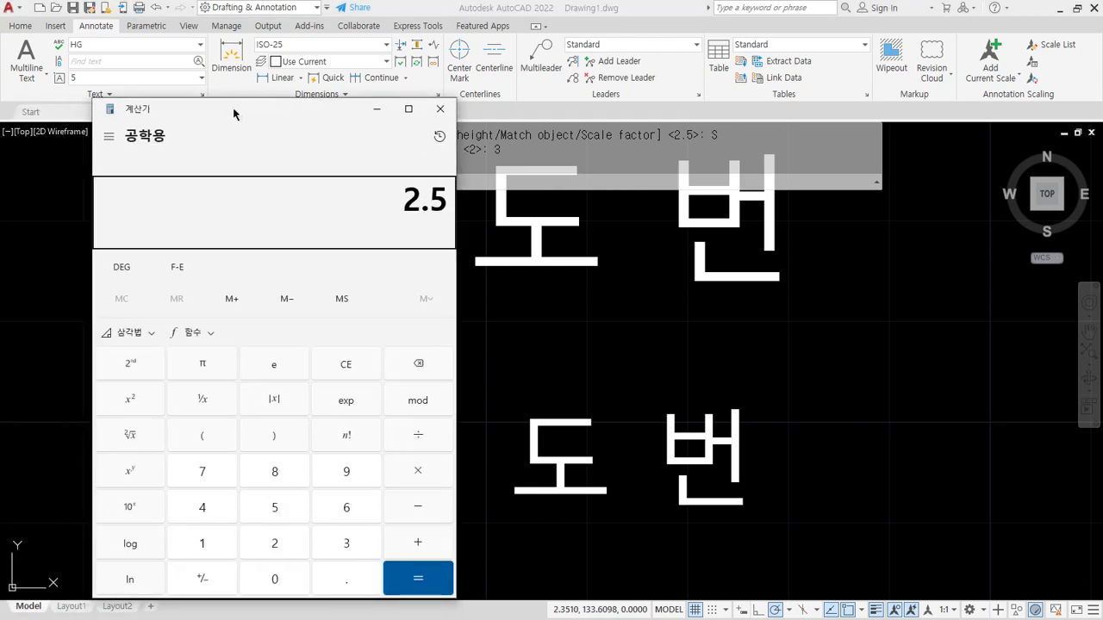
click(567, 442)
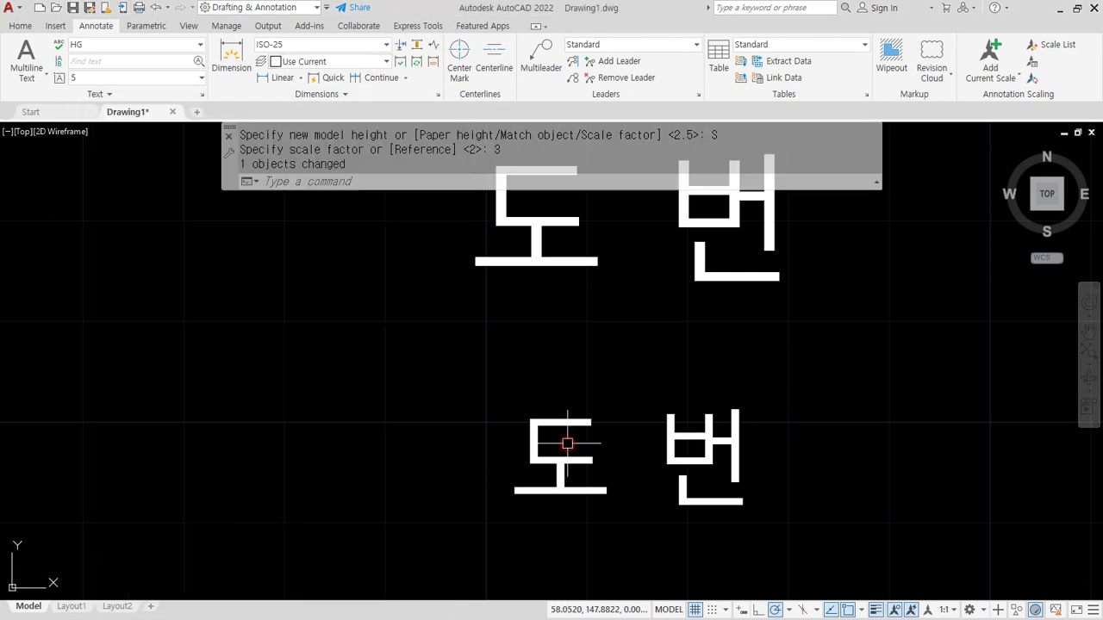
click(566, 445)
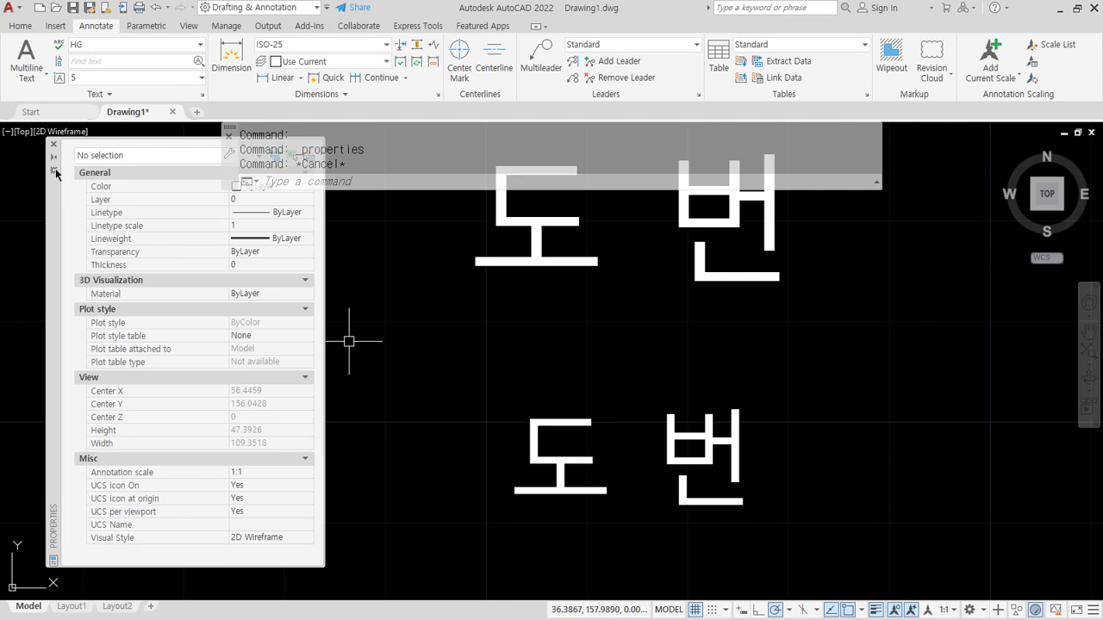
click(53, 146)
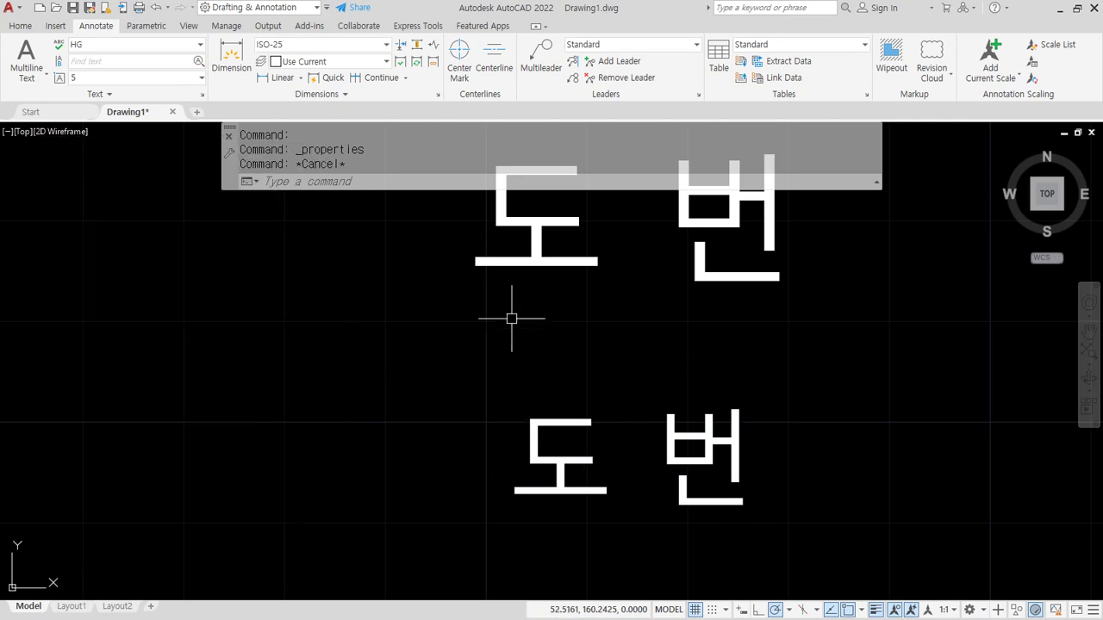
click(690, 463)
click(633, 363)
middle_drag(614, 395, 473, 341)
middle_drag(505, 419, 603, 386)
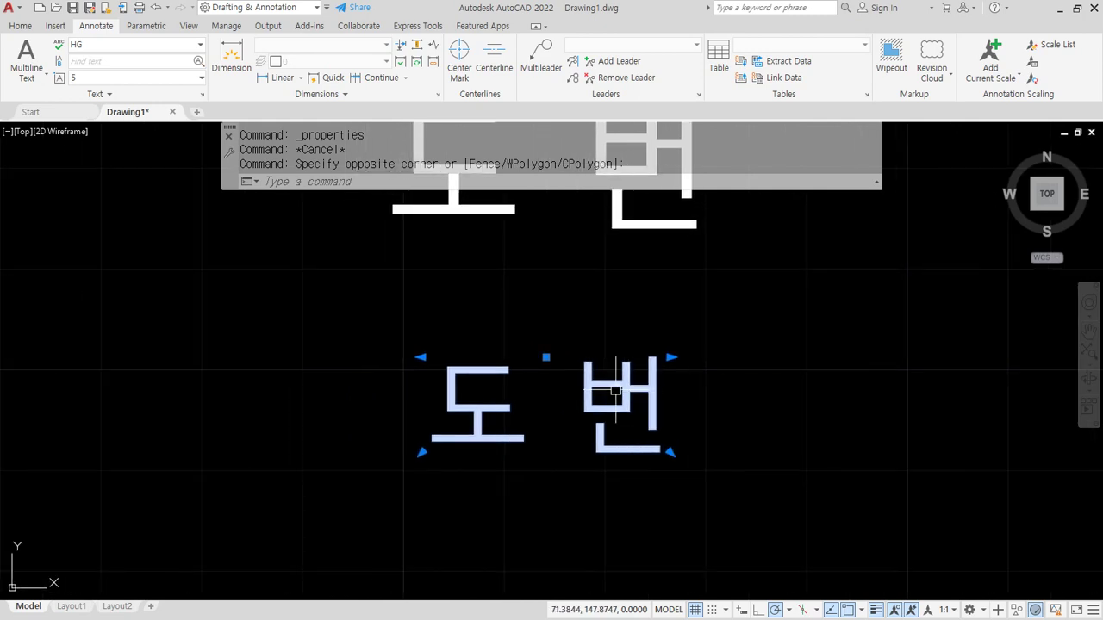
key(Escape)
key(Escape)
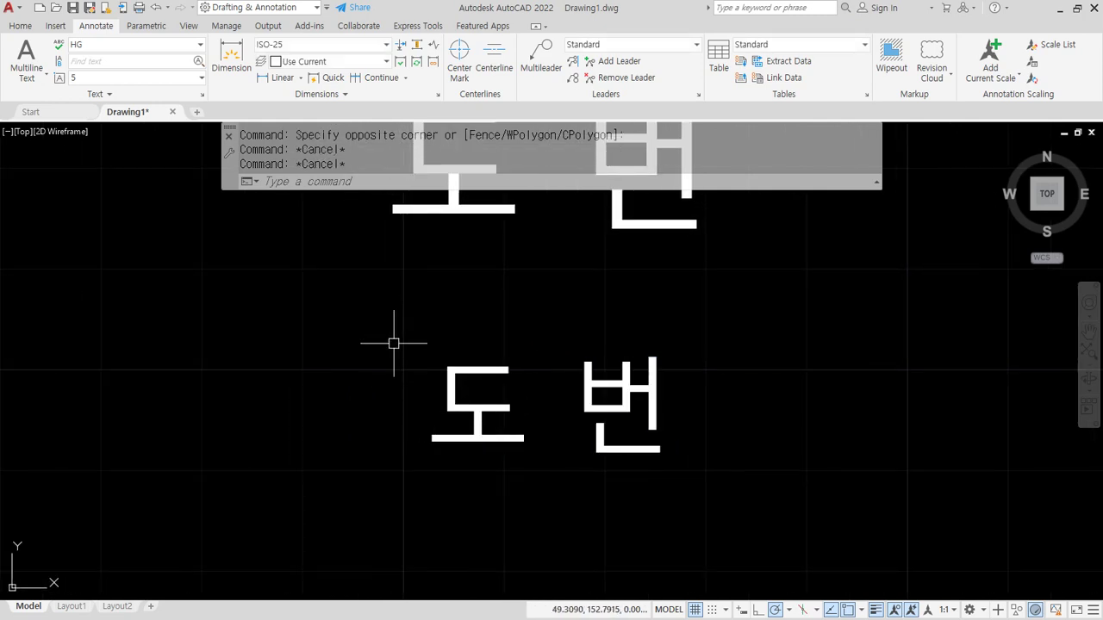
mouse_move(385, 331)
mouse_down()
mouse_move(394, 474)
mouse_move(697, 474)
mouse_move(683, 329)
mouse_move(386, 332)
mouse_up()
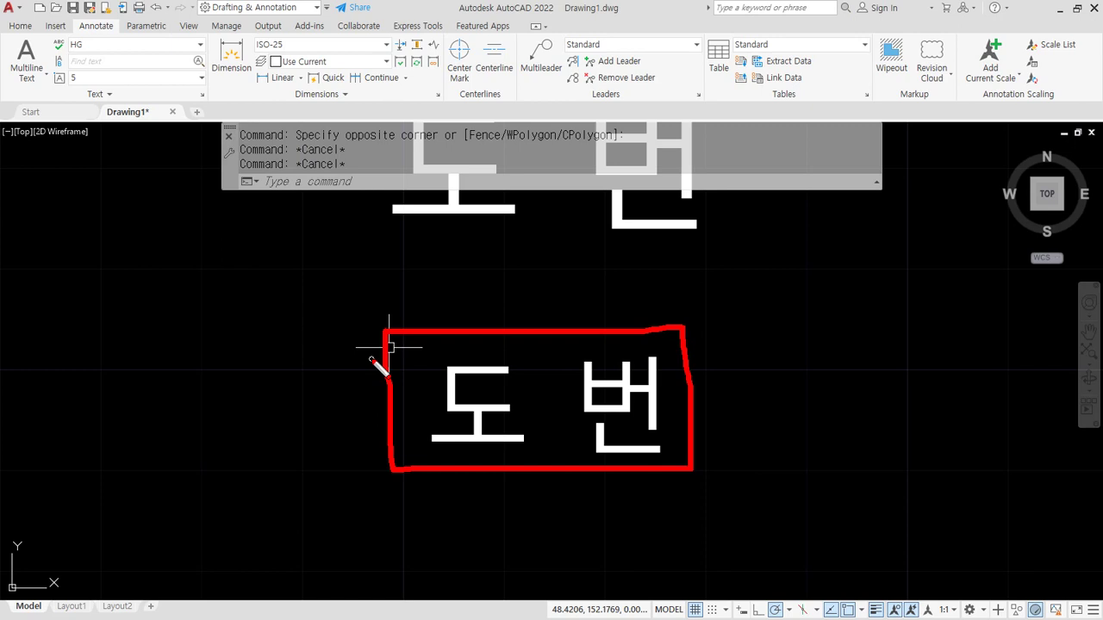
Draw a rectangle closely around the lower 도 번 text and erase it again
text(rec)
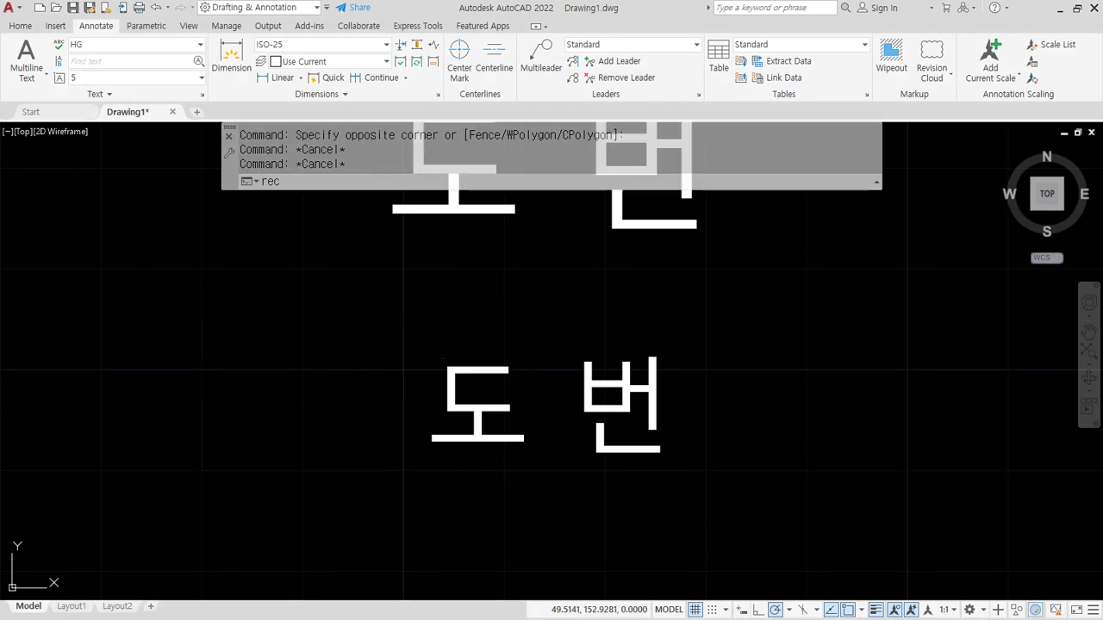
key(Return)
click(388, 334)
click(708, 480)
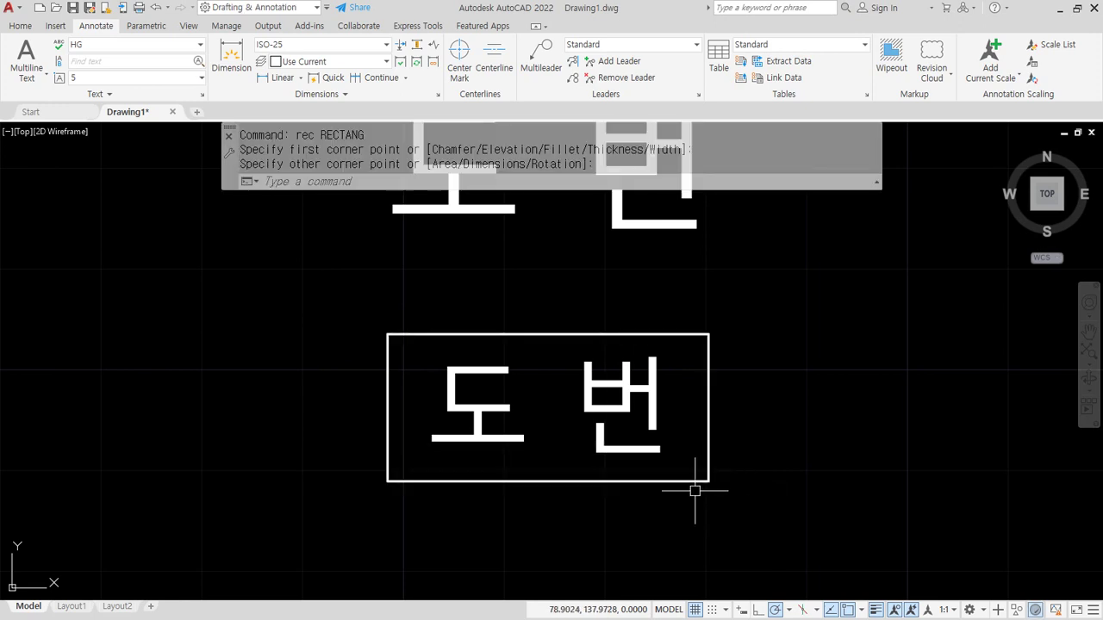
click(696, 482)
key(Delete)
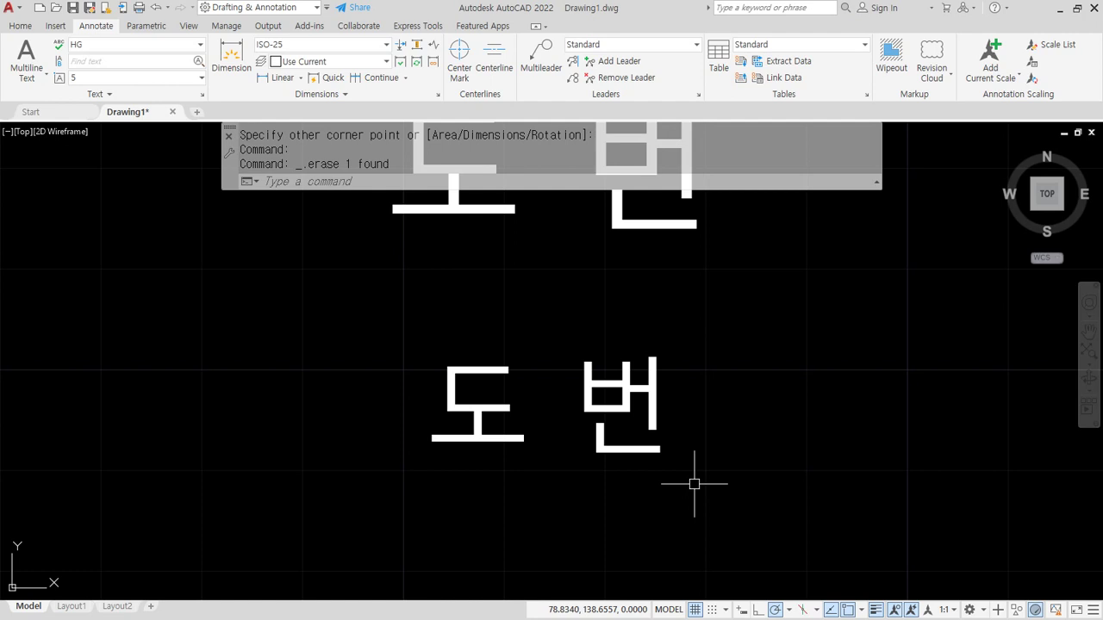
Set the justification of the lower 도 번 text to Middle center in its properties
click(647, 443)
key(ctrl+1)
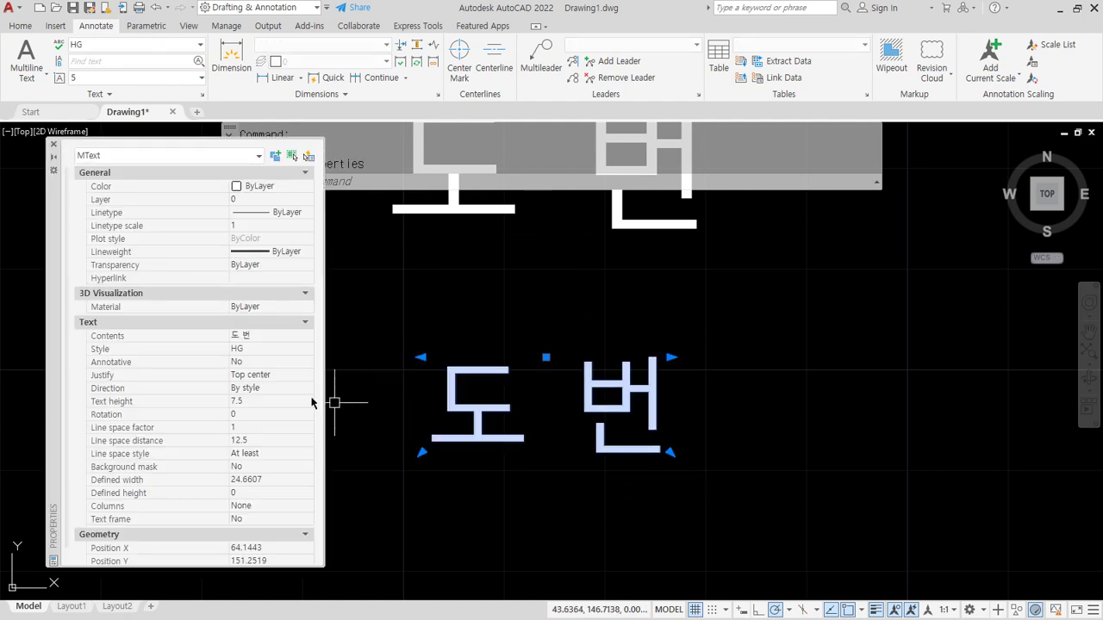
click(278, 377)
click(281, 376)
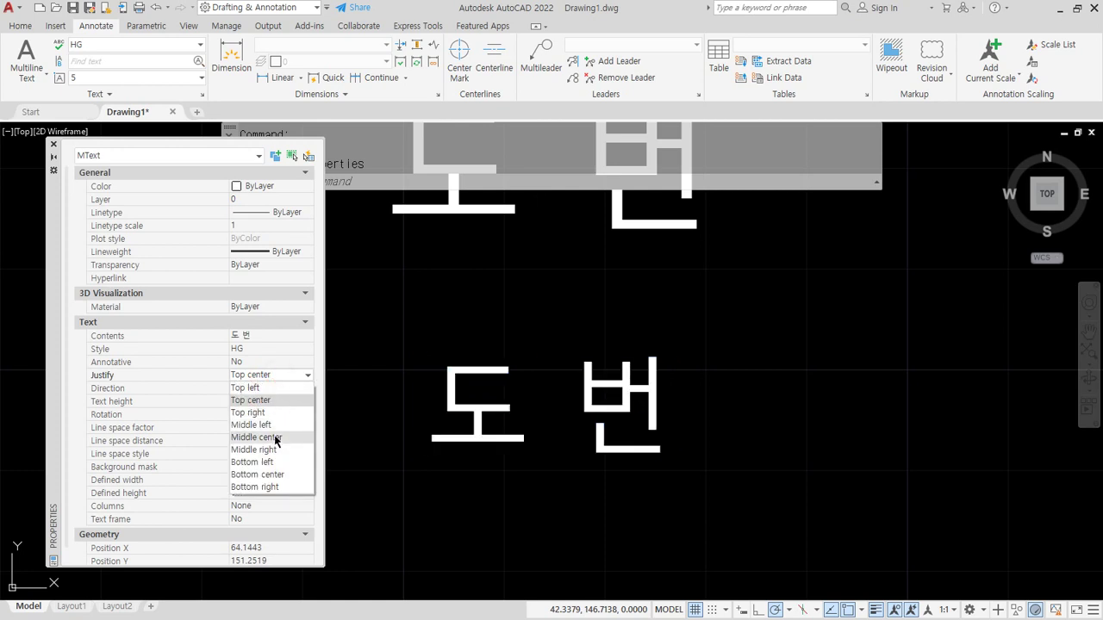
click(276, 437)
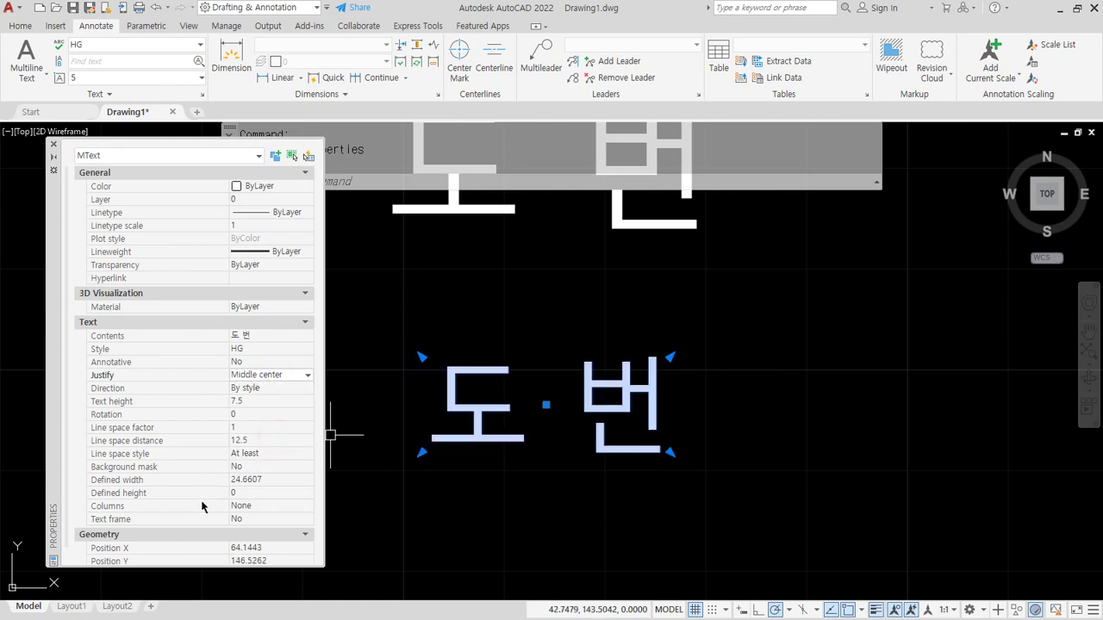
Try the text frame of the lower 도 번 text on and off, and leave it set to Yes
key(alt)
click(641, 514)
click(271, 532)
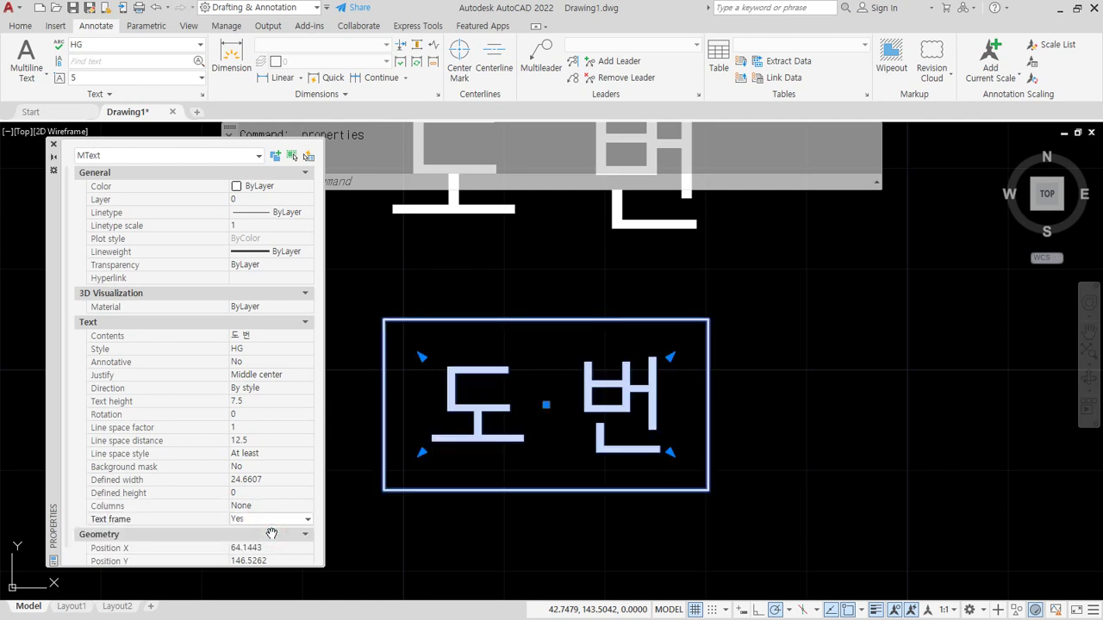
click(282, 523)
click(274, 546)
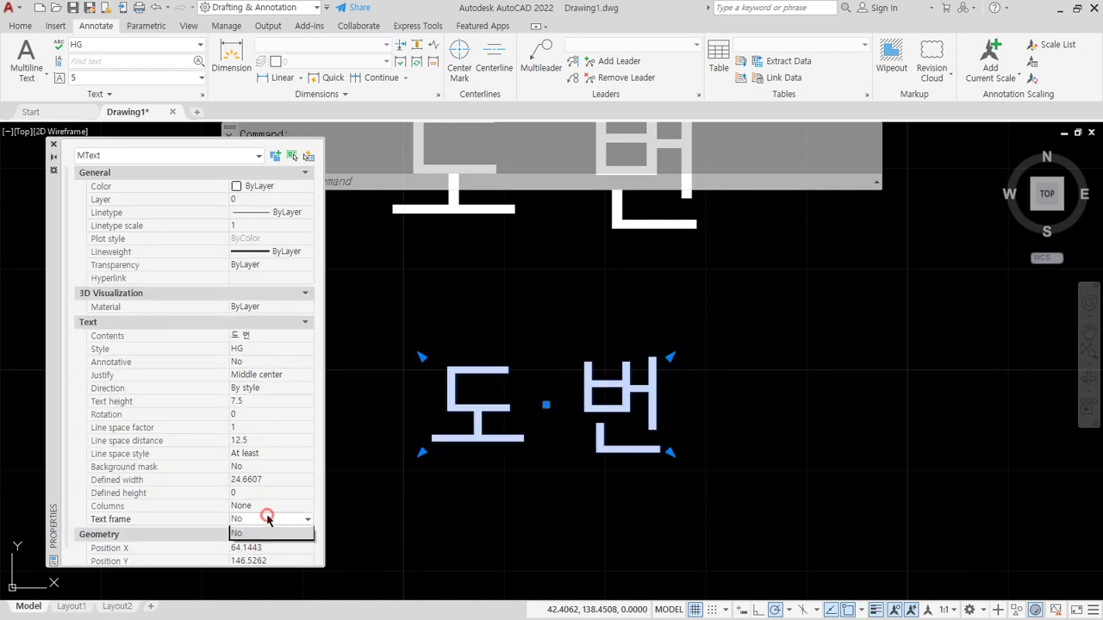
click(265, 532)
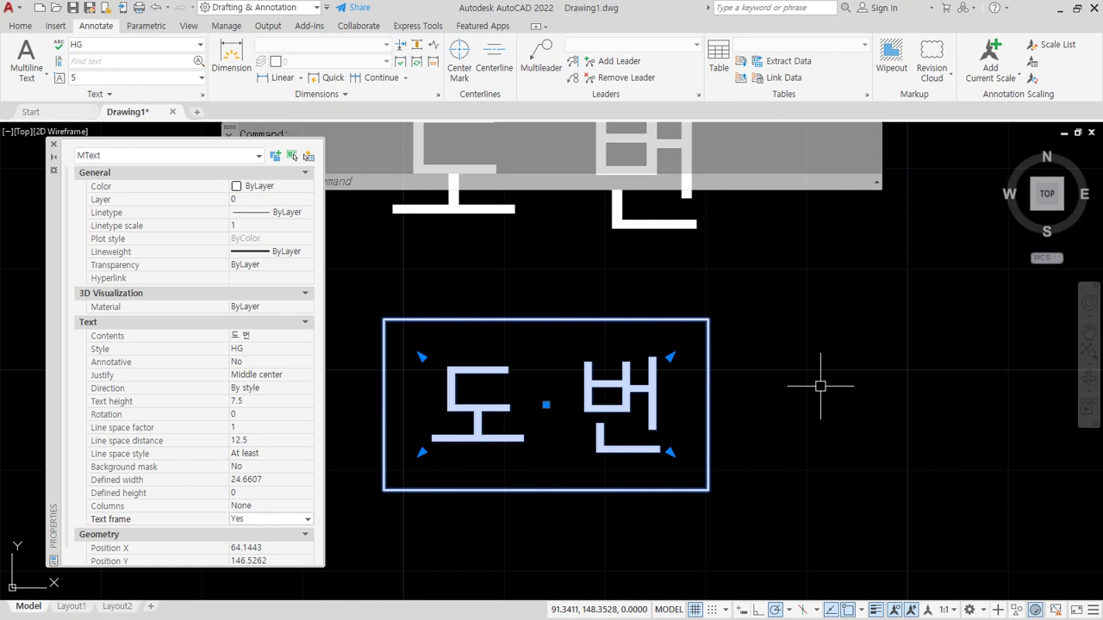
Stretch the framed 도 번 text box by its lower-right grip in stages to about 71.7 wide and 36.1 high
click(670, 451)
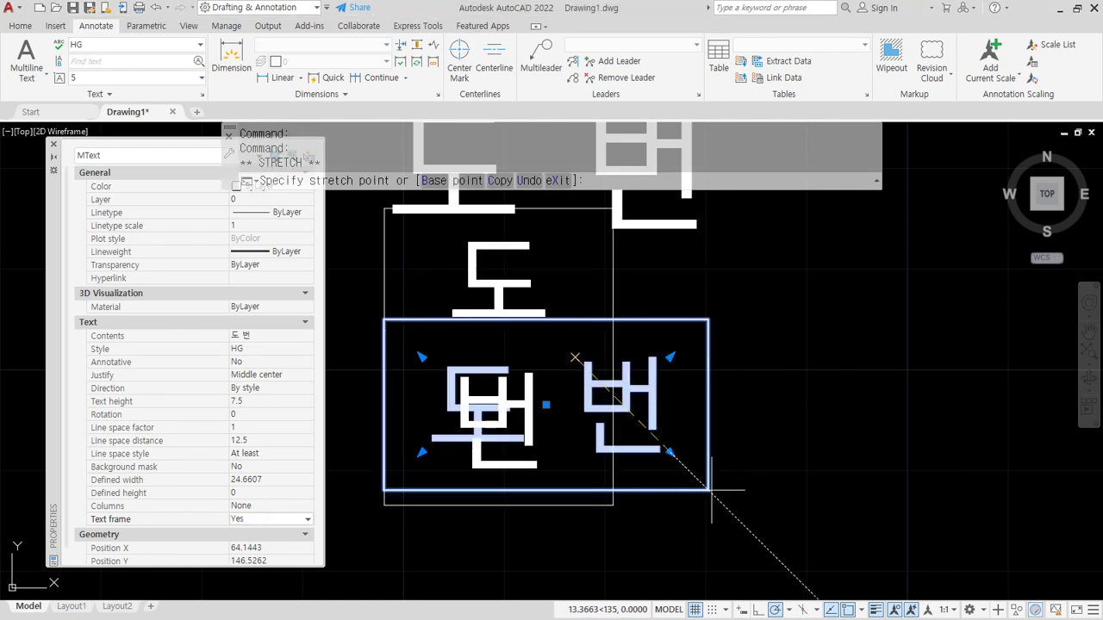
click(825, 522)
scroll(675, 519, down, 1)
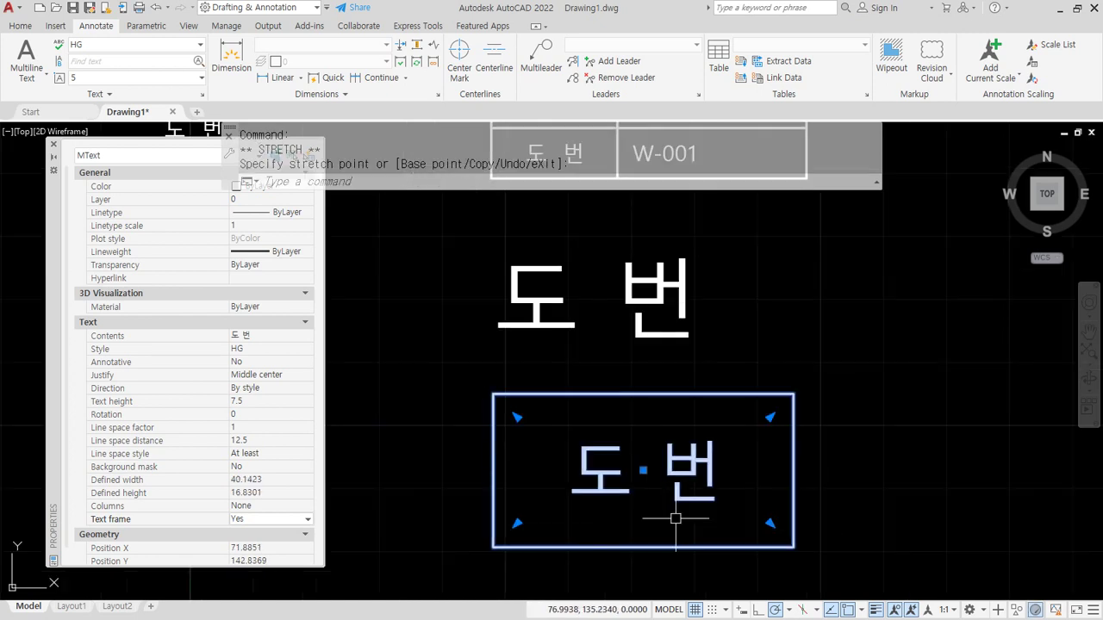
middle_drag(676, 518, 662, 455)
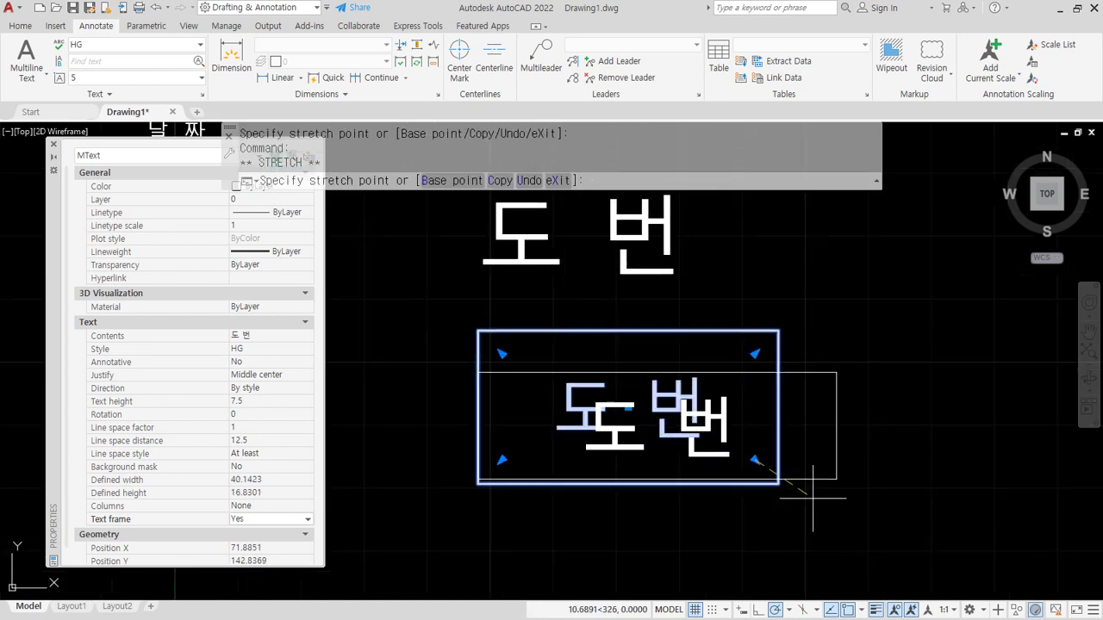
click(954, 483)
click(954, 484)
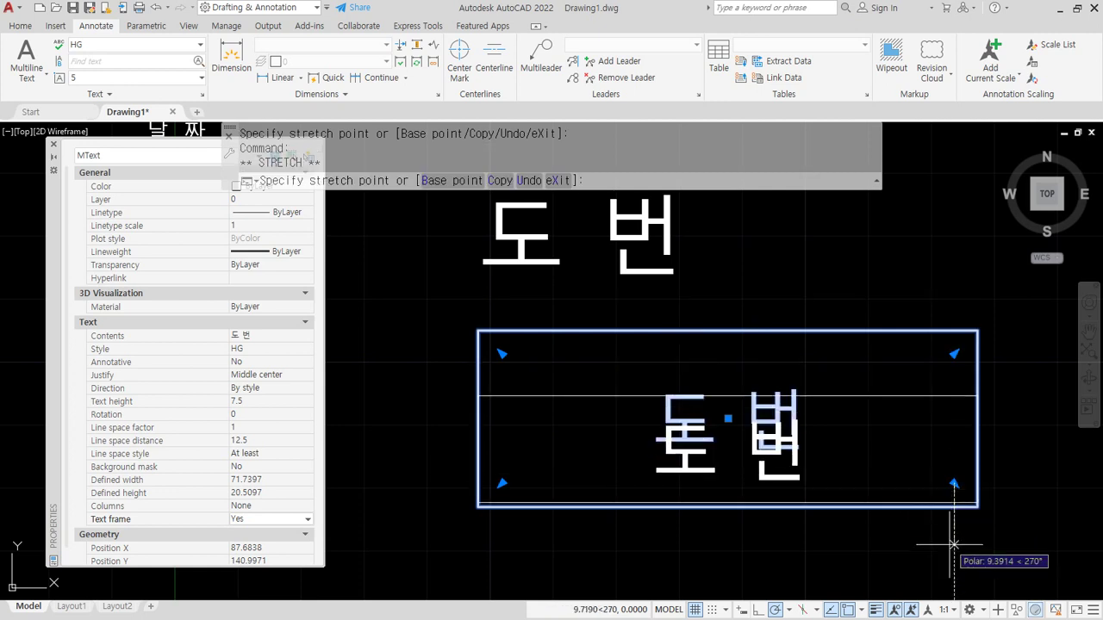
click(954, 579)
middle_drag(770, 492, 714, 428)
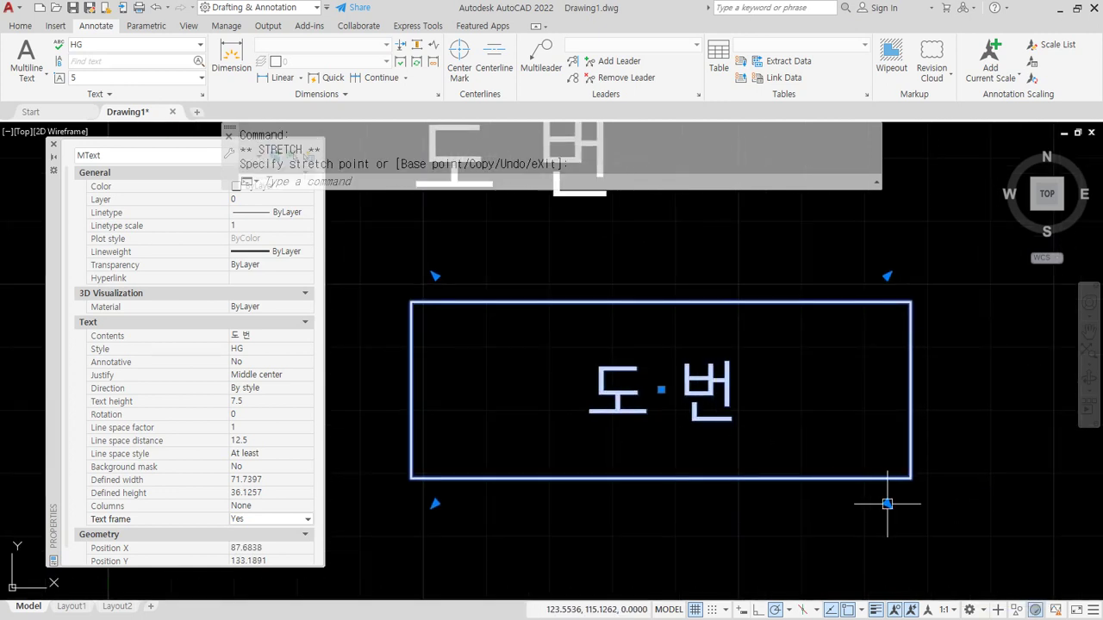
Shrink the framed 도 번 text box to about 22.7 by 17.8, and stretch it about 31.5 wider from the same corner
click(577, 388)
click(578, 388)
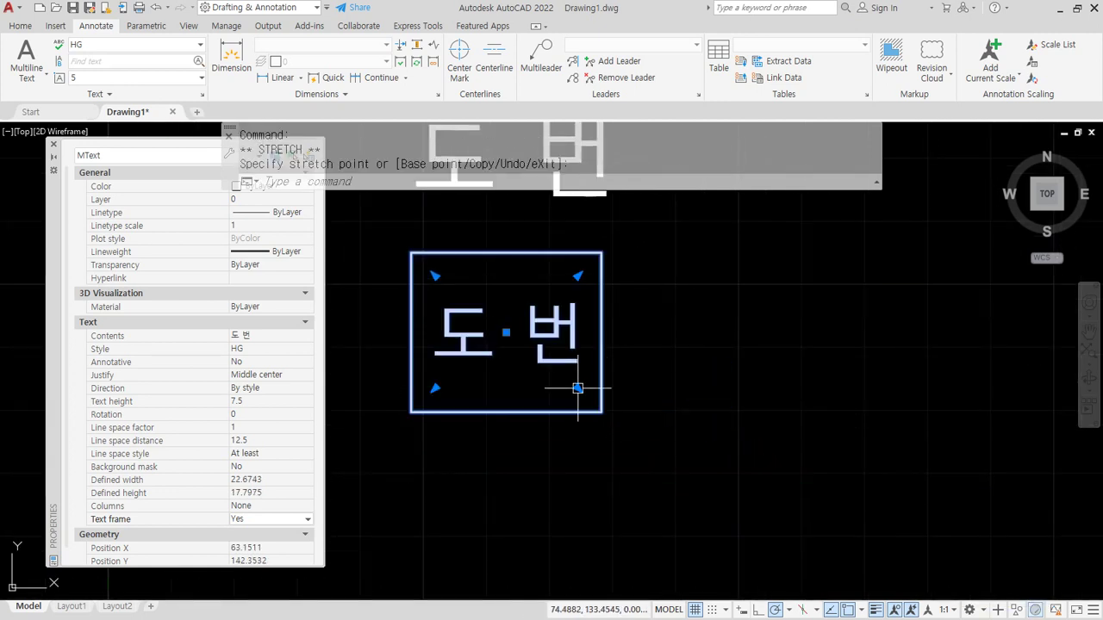
click(578, 387)
click(577, 388)
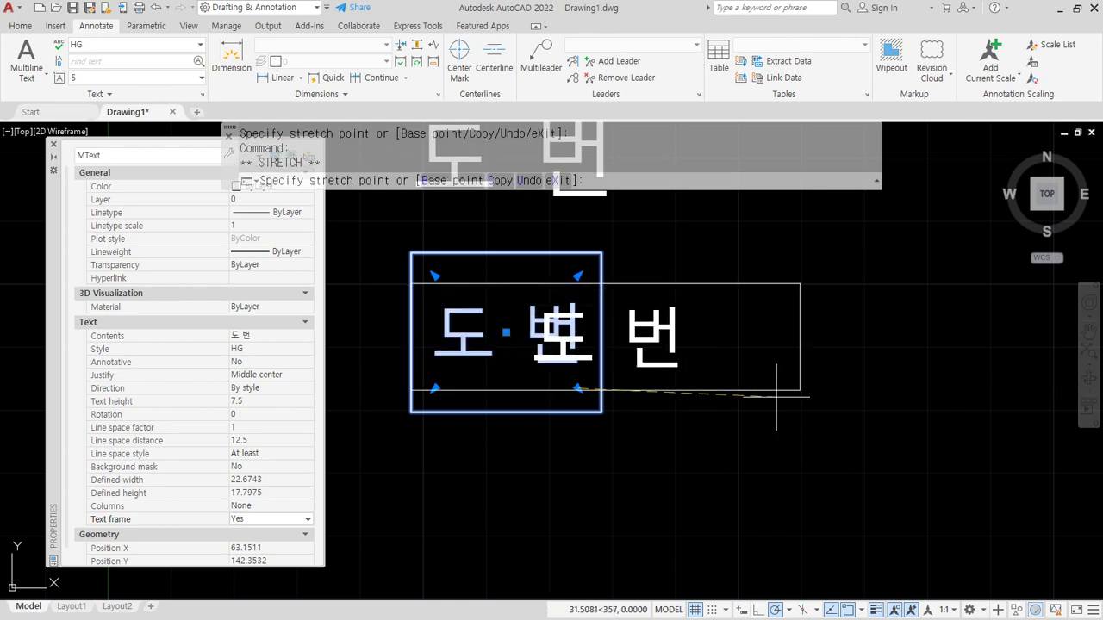
click(776, 397)
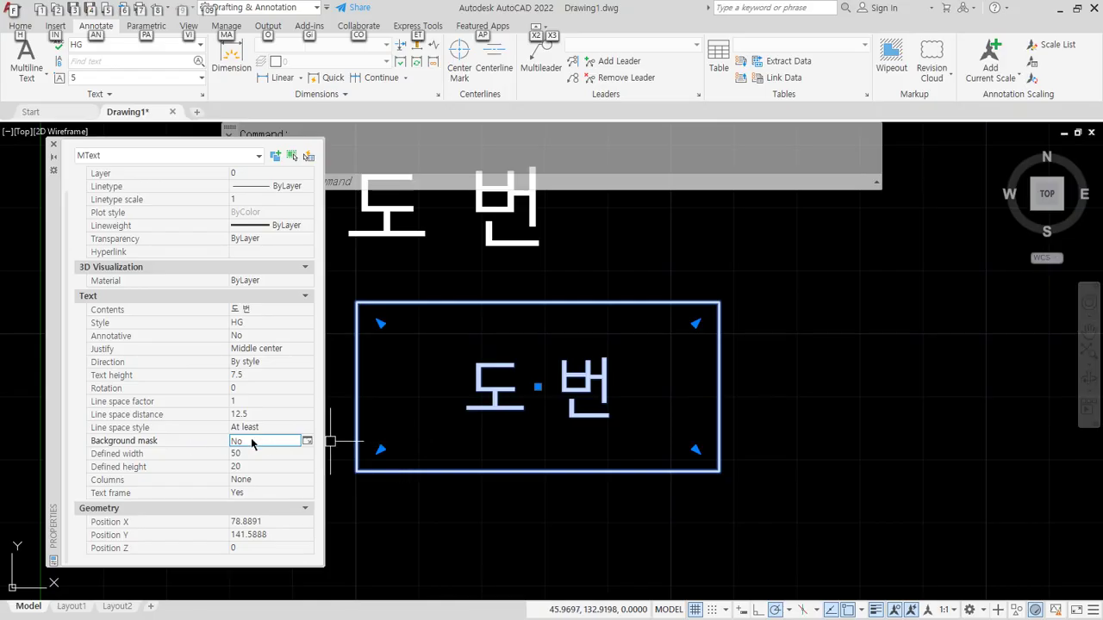
Try a defined width of 30 for the framed 도 번 text and return it to 50
click(256, 453)
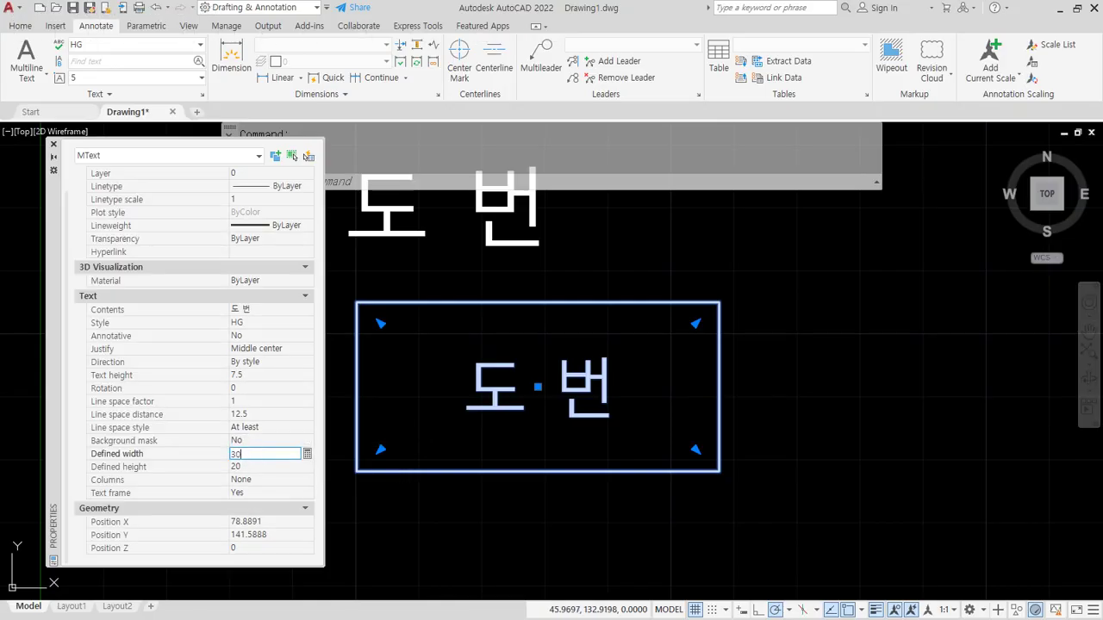
key(Tab)
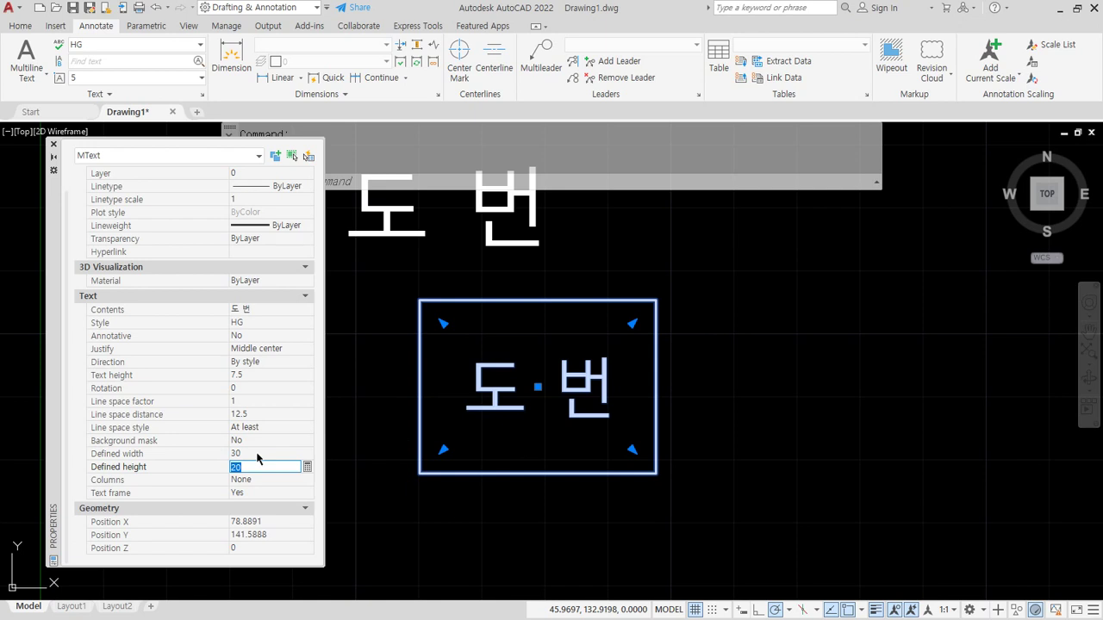
click(255, 453)
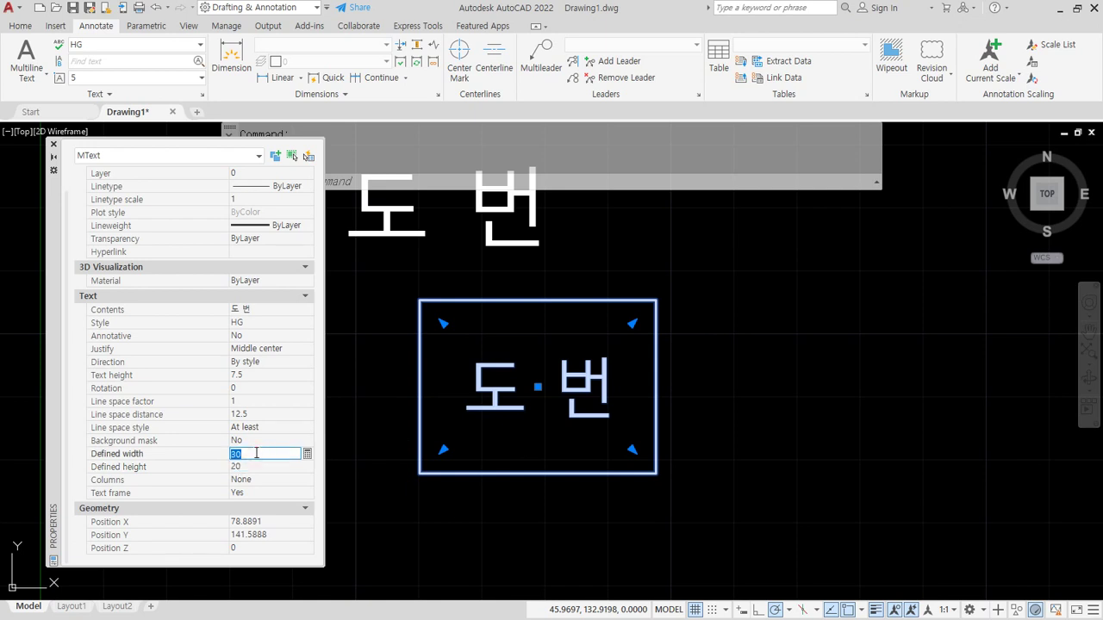
key(Tab)
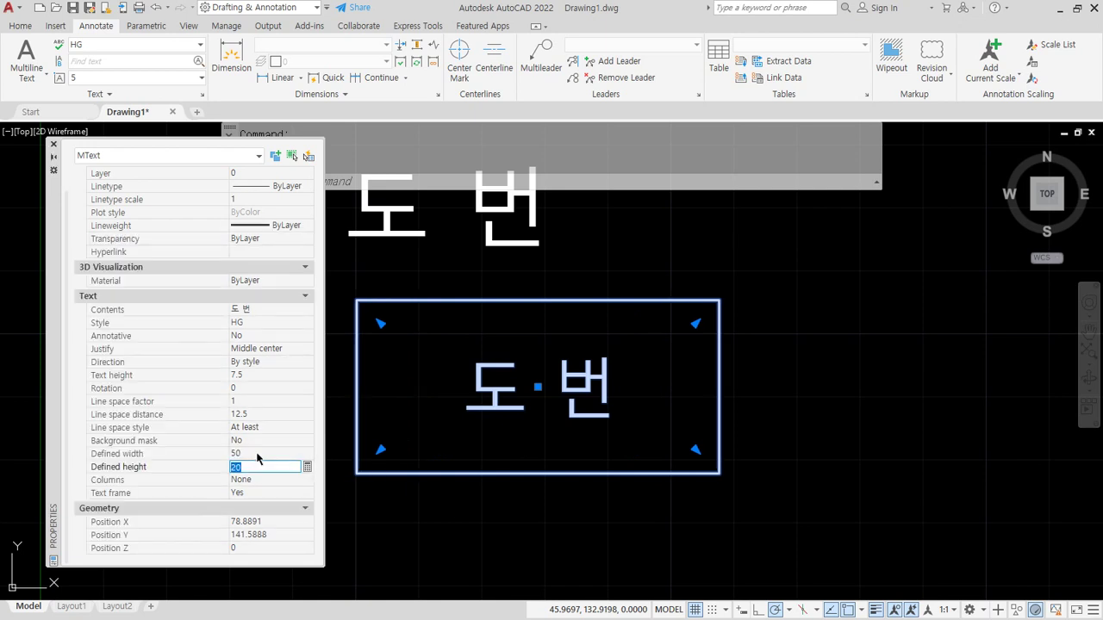
Try defined heights of 30 and 10 for the framed 도 번 text, and return it to 20
key(Tab)
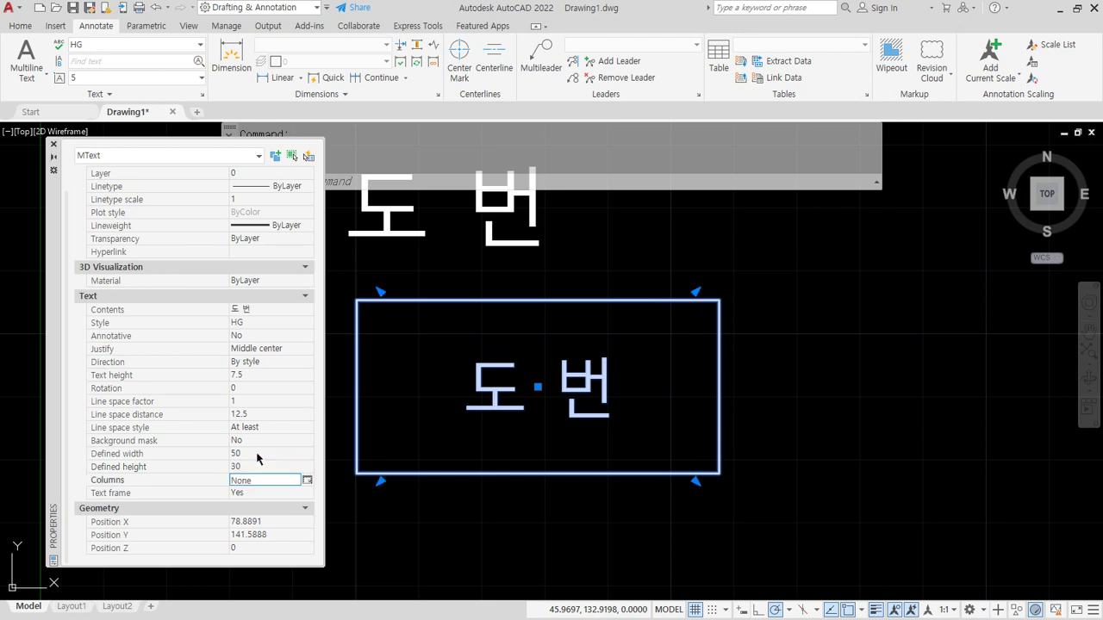
click(242, 465)
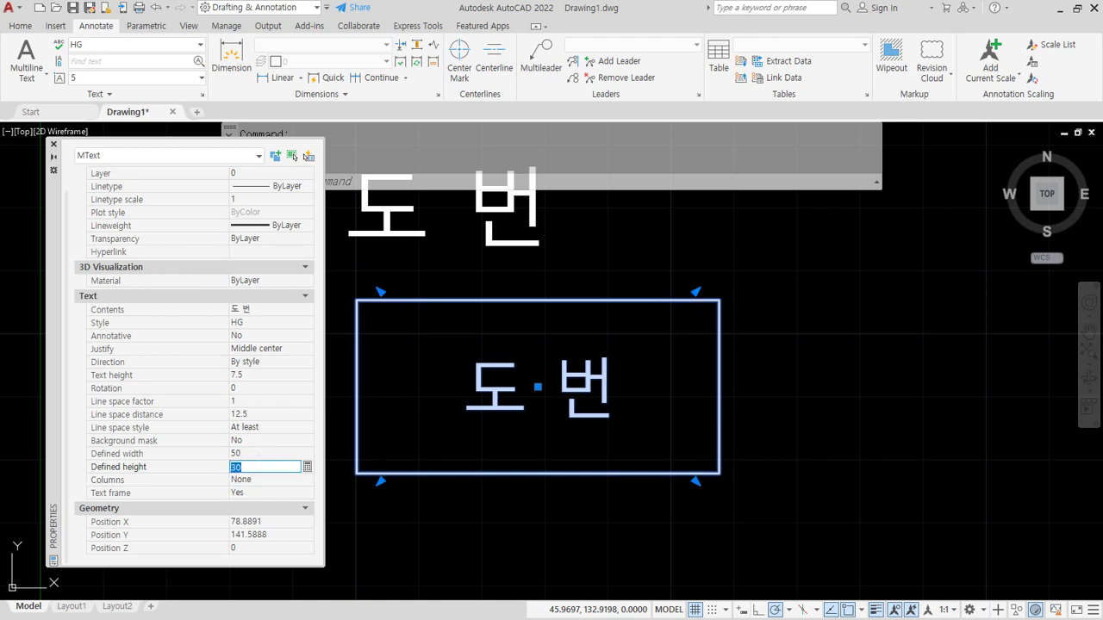
key(Tab)
click(242, 466)
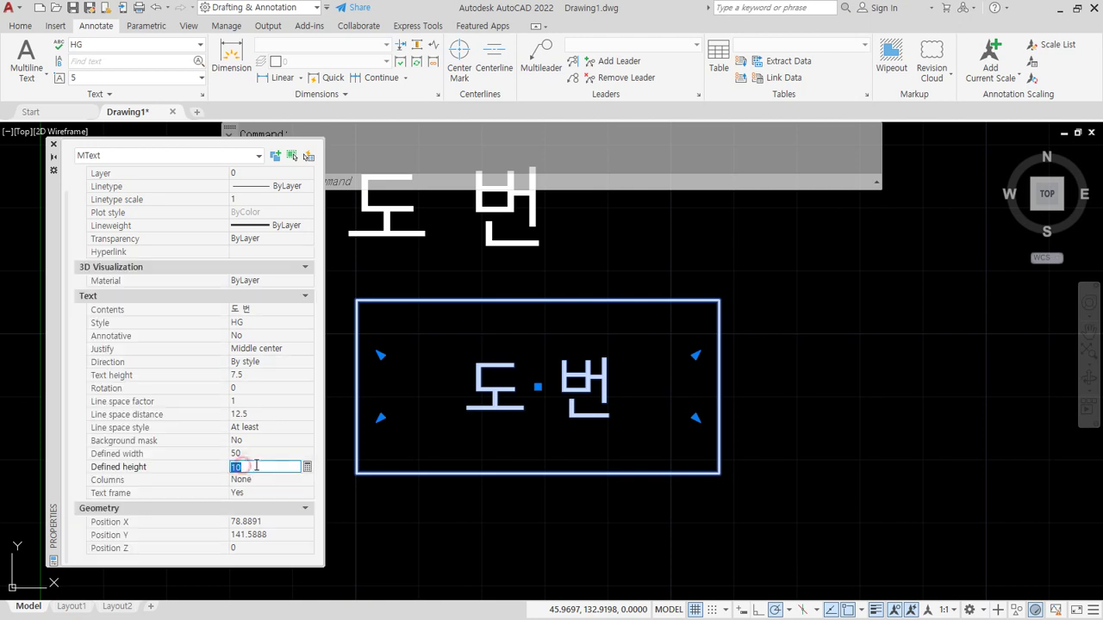
text(20)
key(Tab)
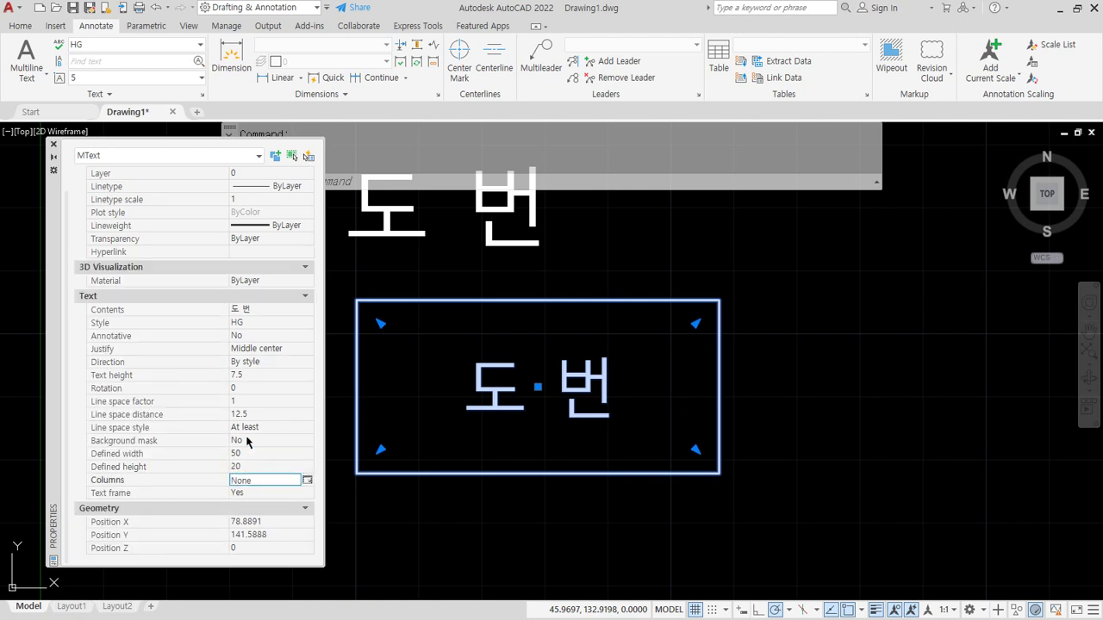
click(270, 466)
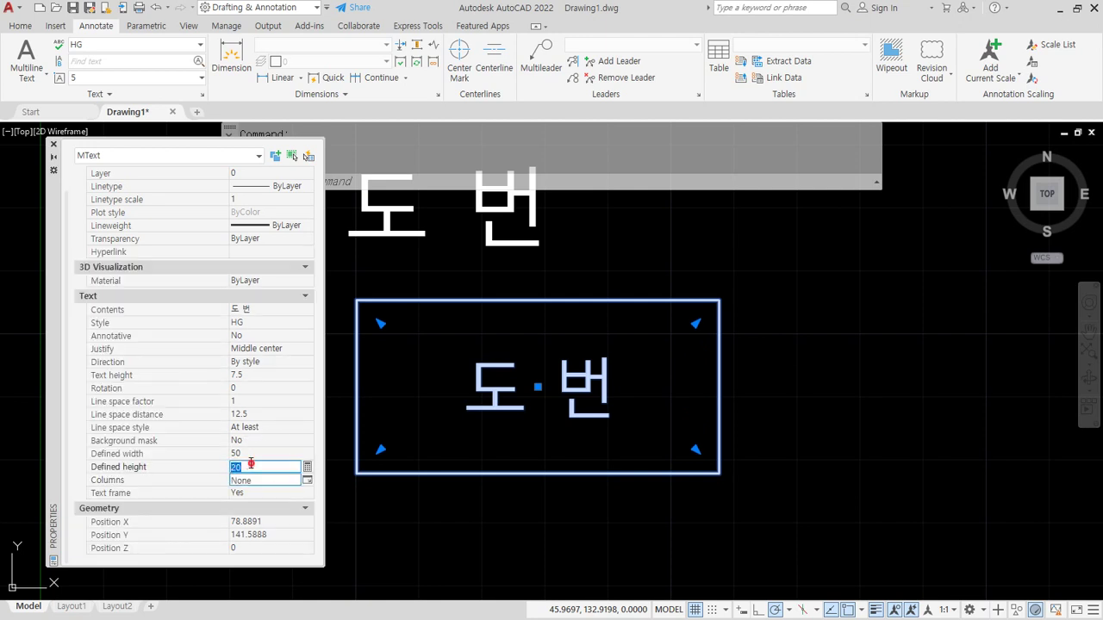
click(295, 452)
click(256, 465)
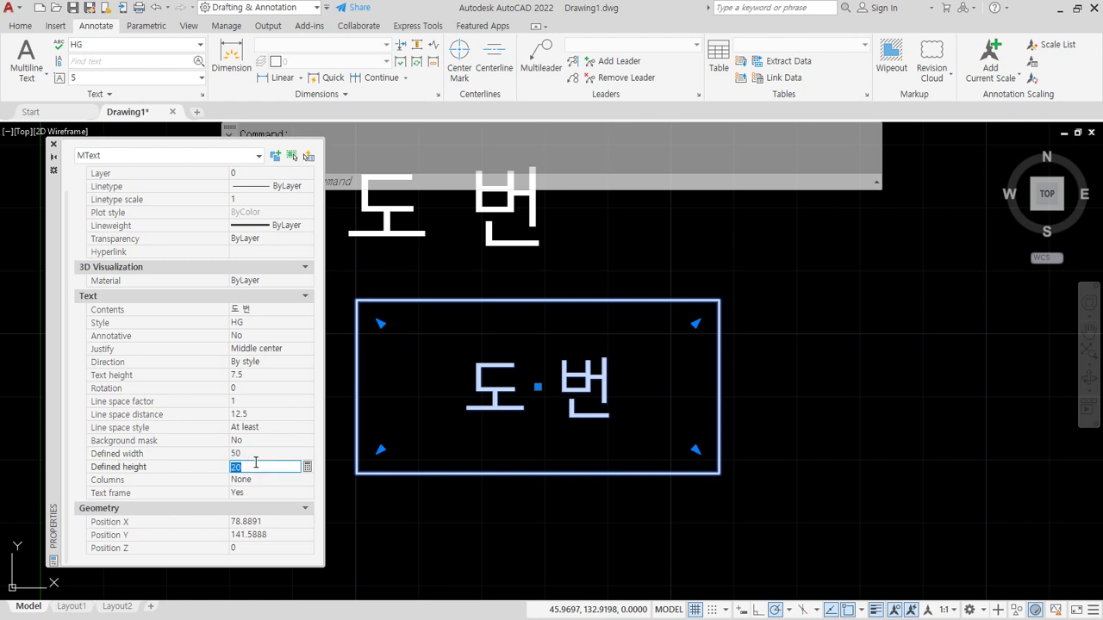
Stretch the framed 도 번 text box by its lower-left grip to about 26.3 wide and 21.9 high
click(382, 451)
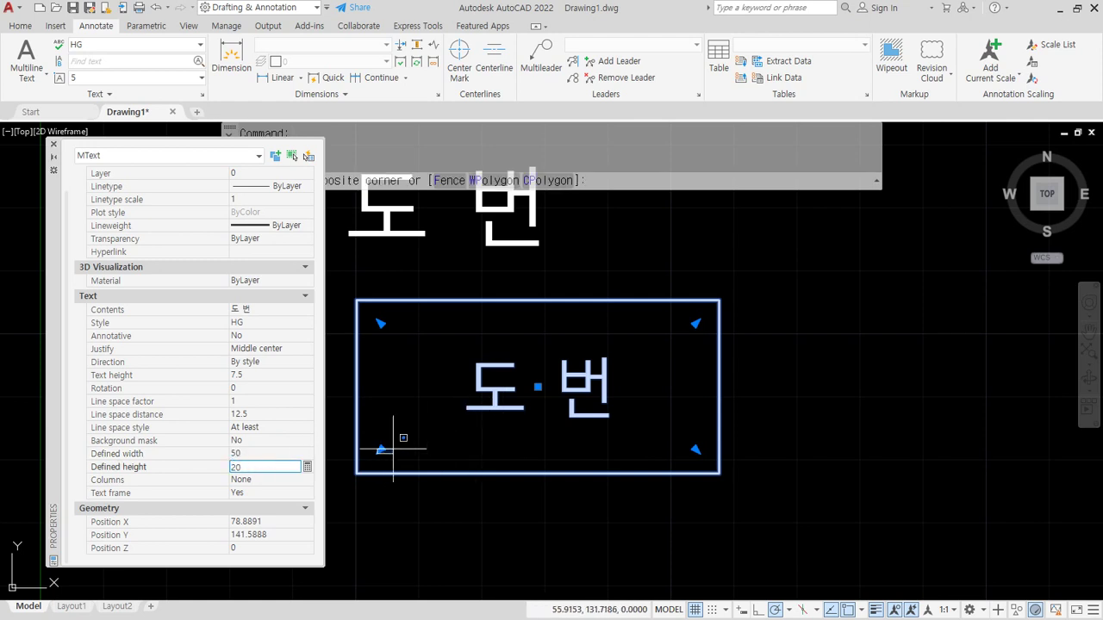
click(381, 449)
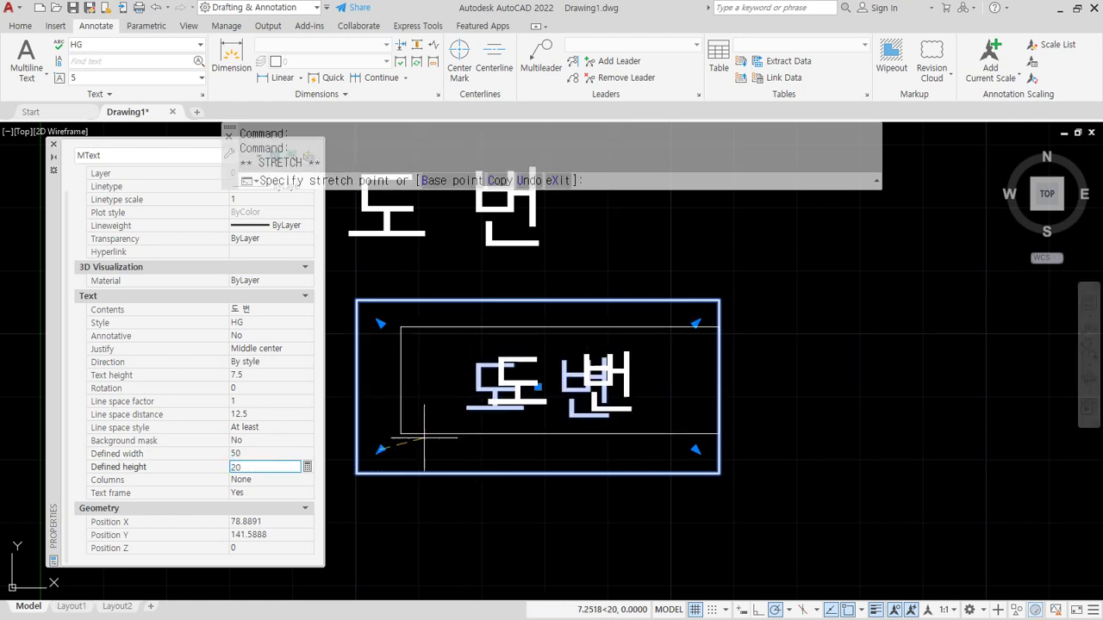
click(529, 462)
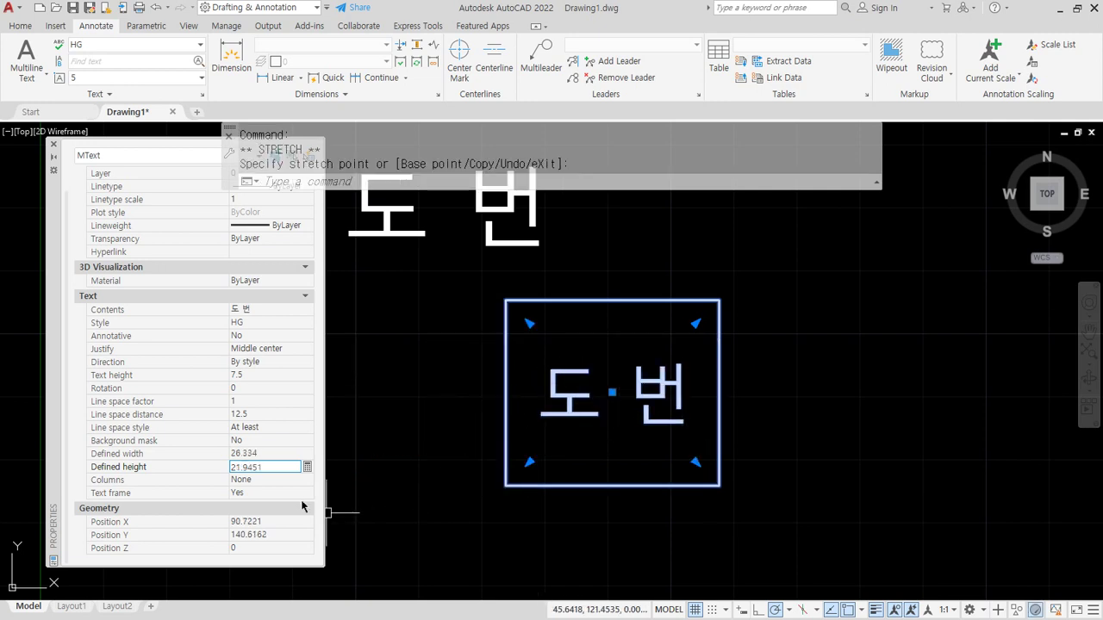
Set the framed 도 번 text's defined width to 50 and its defined height to 20
click(273, 454)
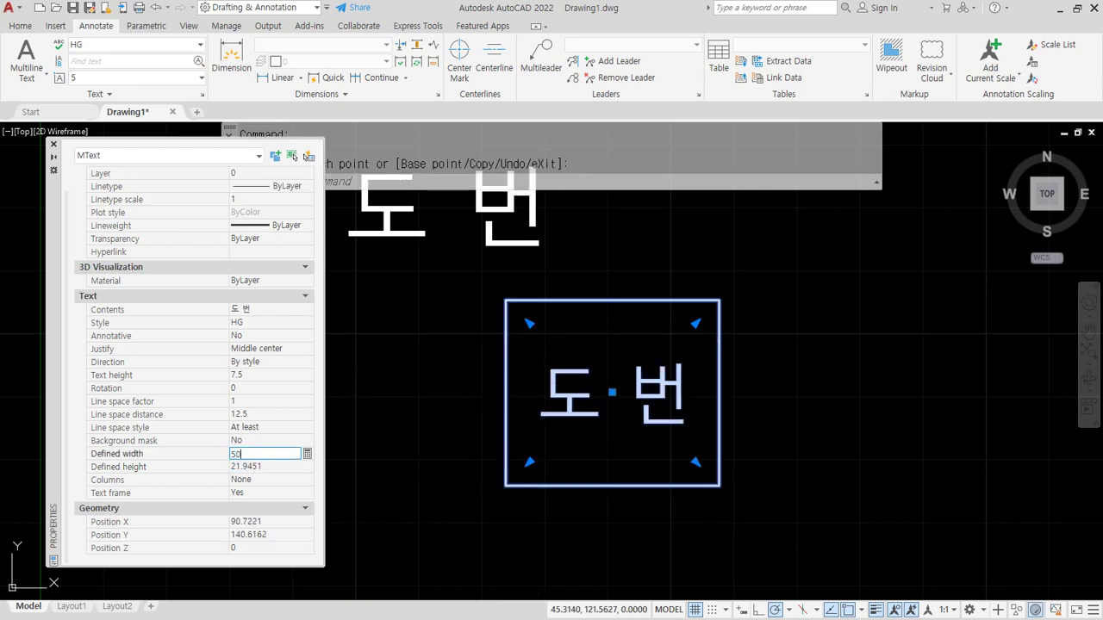
text(50)
click(277, 462)
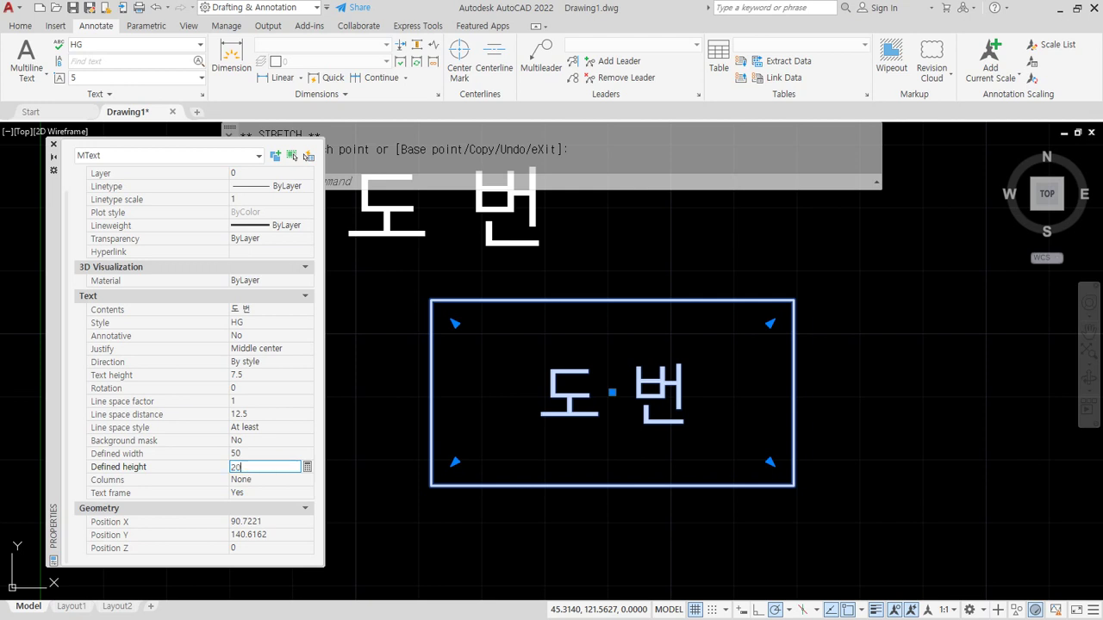
key(Tab)
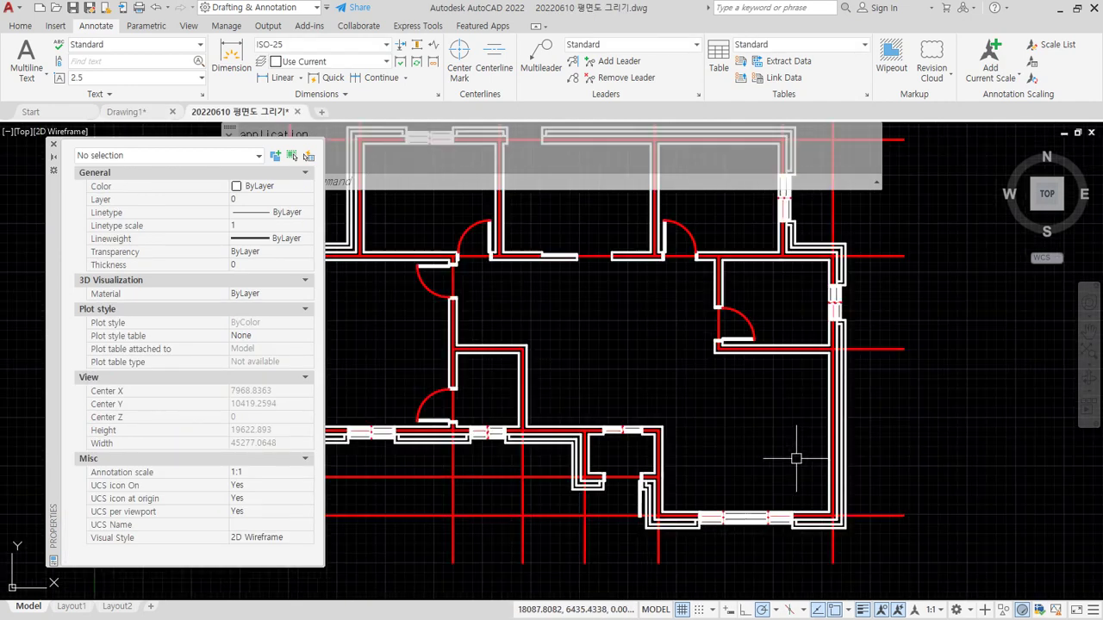
scroll(795, 458, up, 4)
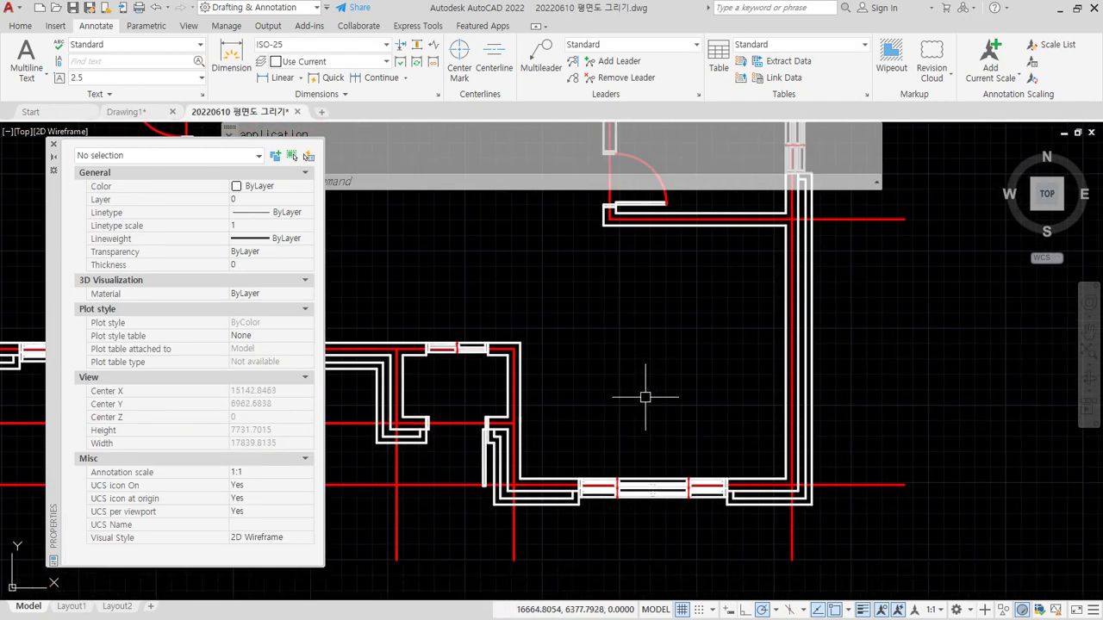
mouse_move(642, 302)
mouse_down()
mouse_move(650, 428)
mouse_move(610, 307)
mouse_up()
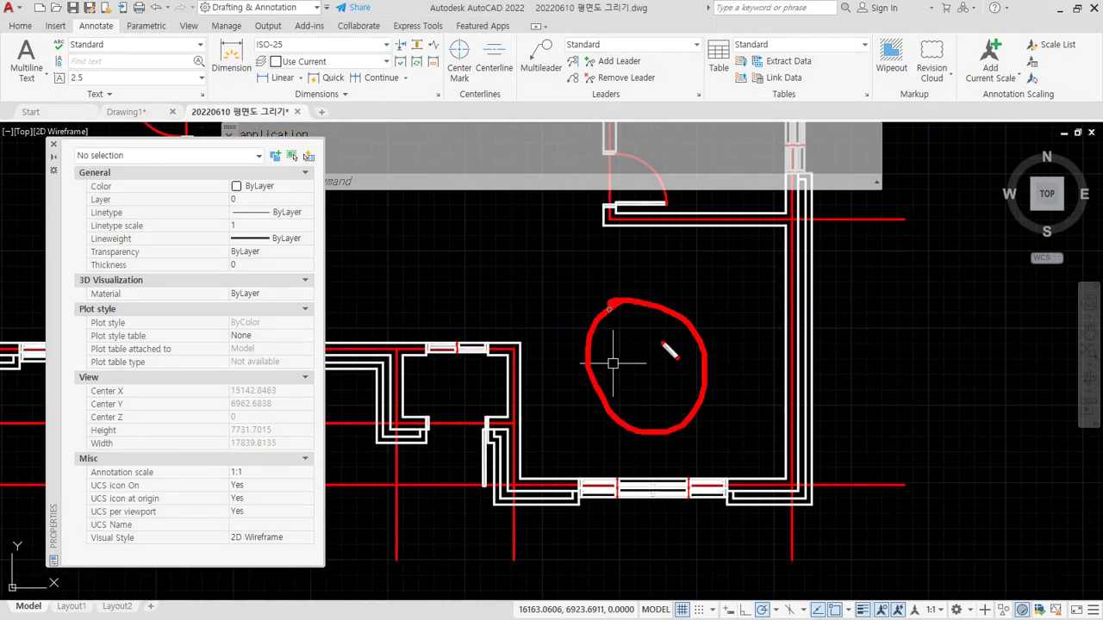
mouse_move(661, 346)
mouse_down()
mouse_move(712, 297)
mouse_move(728, 331)
mouse_up()
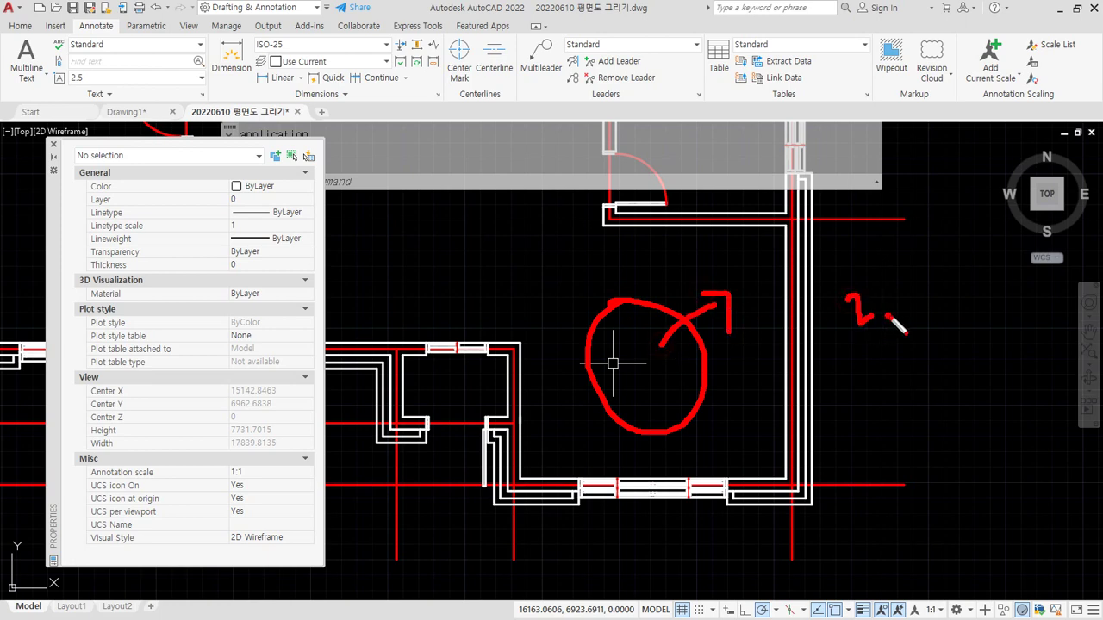
drag(919, 309, 954, 293)
drag(938, 267, 932, 294)
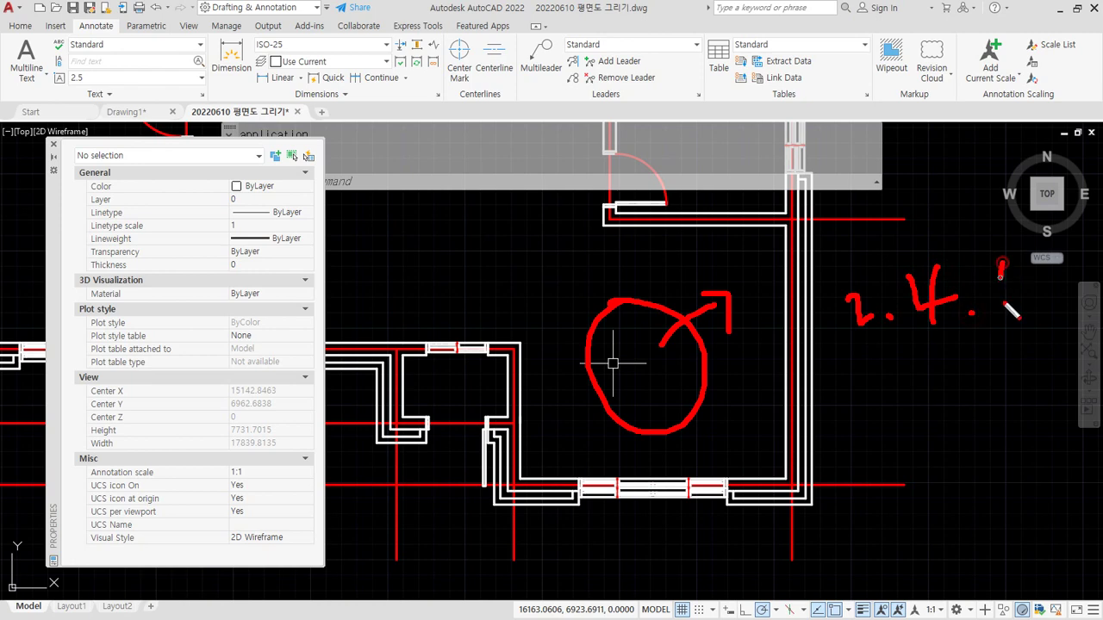
drag(1005, 305, 935, 356)
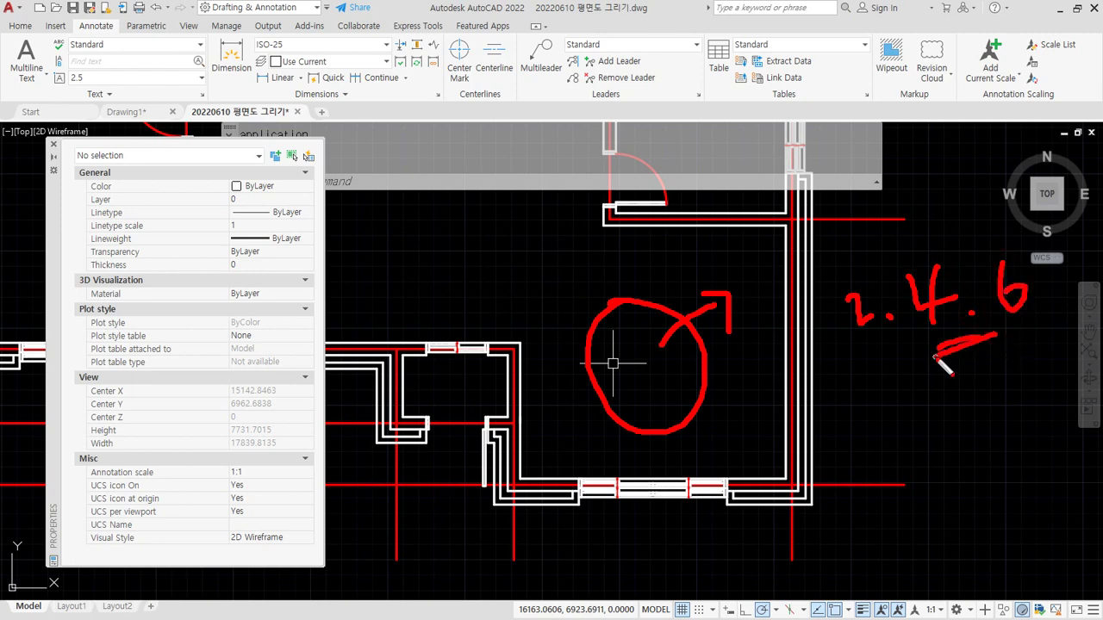
key(Escape)
key(Escape)
scroll(628, 353, down, 5)
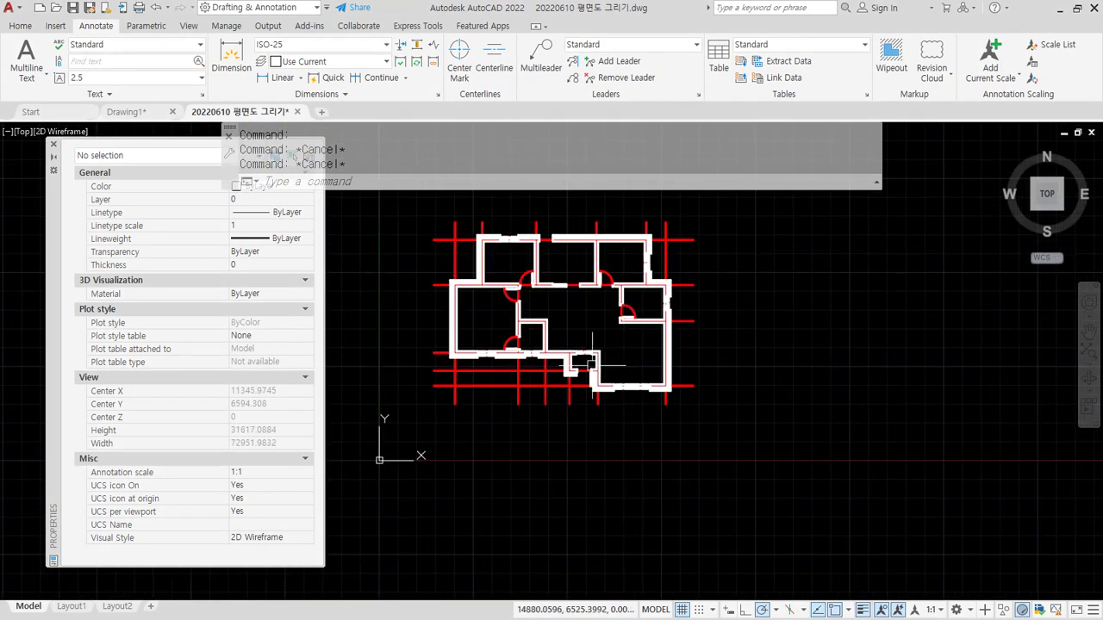
scroll(517, 385, up, 4)
Close the Properties palette and measure the horizontal distance between the floor plan's outermost vertical grid lines at their lower ends
click(54, 145)
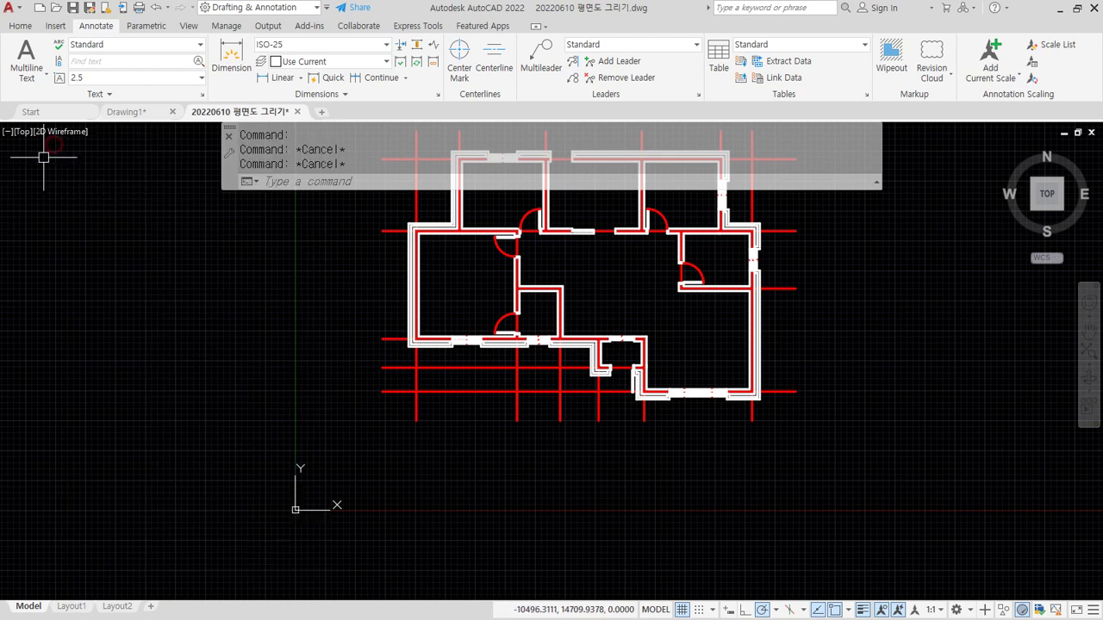
mouse_move(190, 319)
mouse_down()
mouse_move(220, 264)
mouse_move(256, 310)
mouse_move(252, 290)
mouse_up()
mouse_move(286, 257)
mouse_down()
mouse_move(323, 287)
mouse_move(297, 305)
mouse_move(171, 181)
mouse_move(268, 354)
mouse_up()
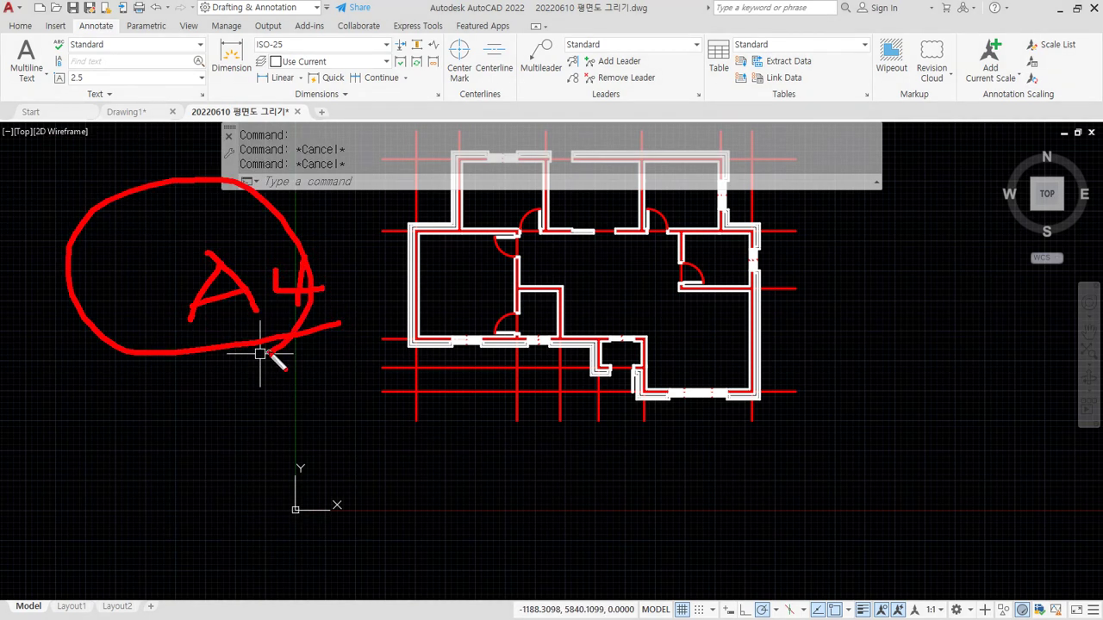
key(Escape)
middle_drag(423, 356, 337, 354)
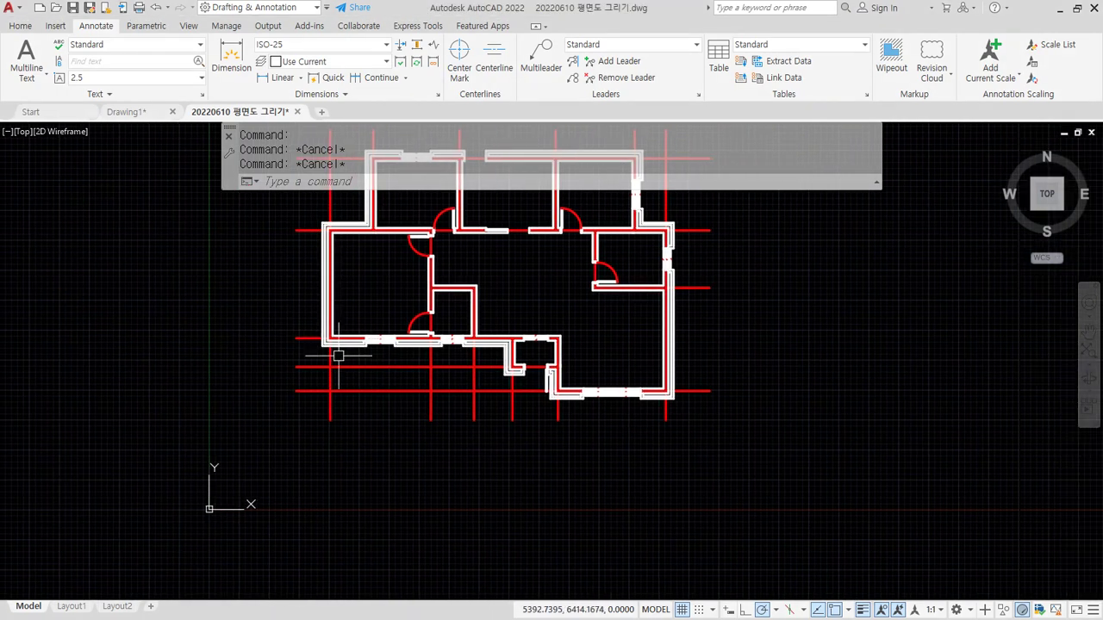
text(di)
key(Return)
click(330, 420)
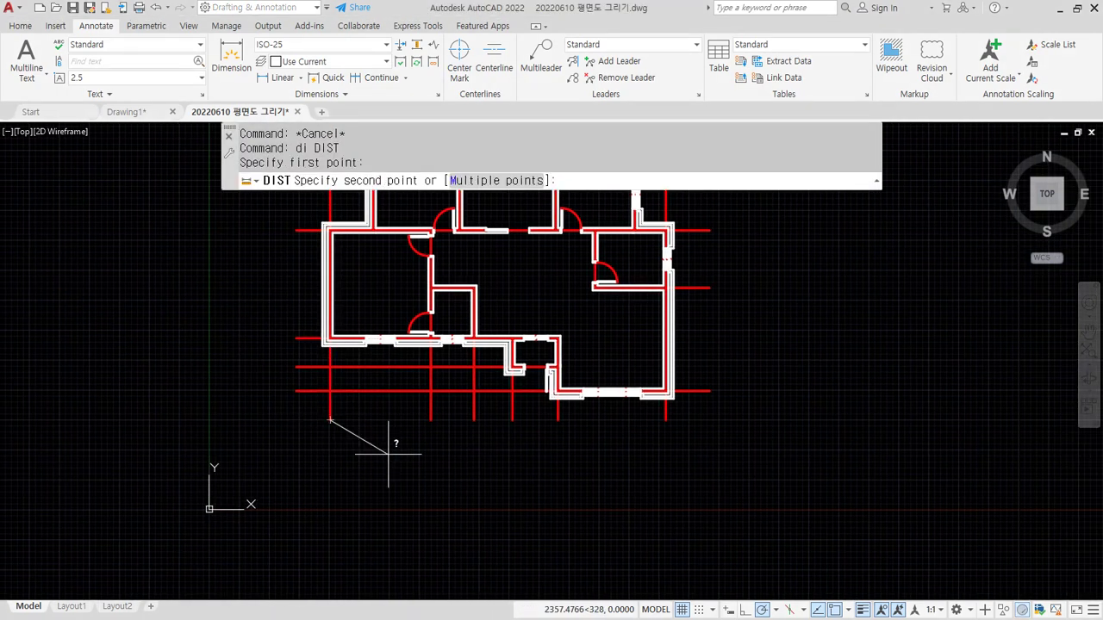
click(665, 418)
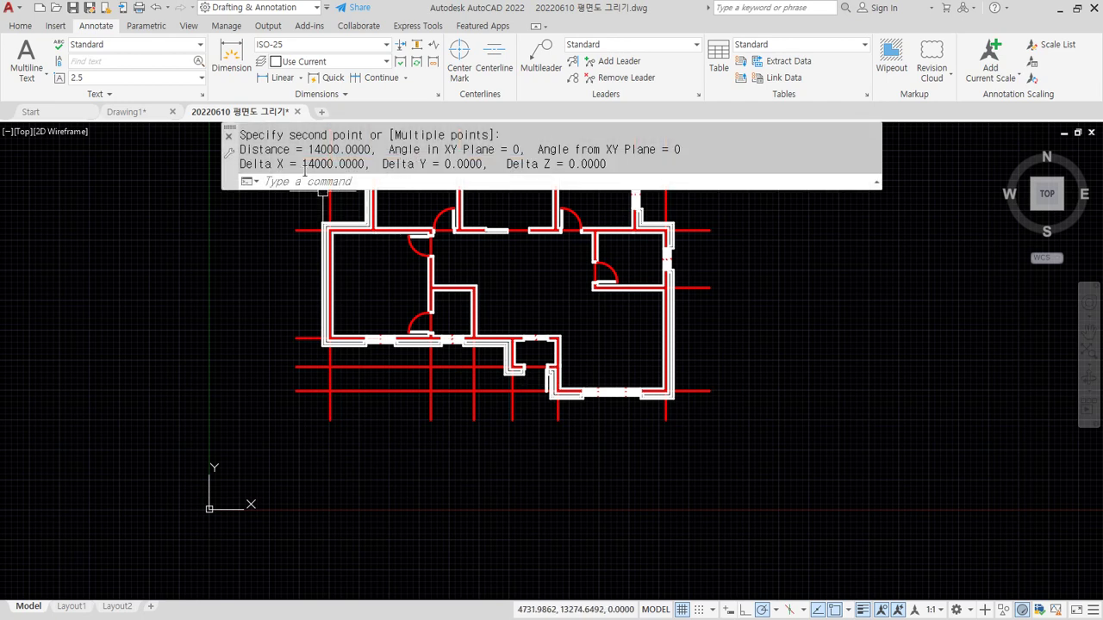
Switch to Calculator and compute 14000 × 2 ÷ 297 to estimate the drawing scale for an A4 sheet
key(alt+Tab)
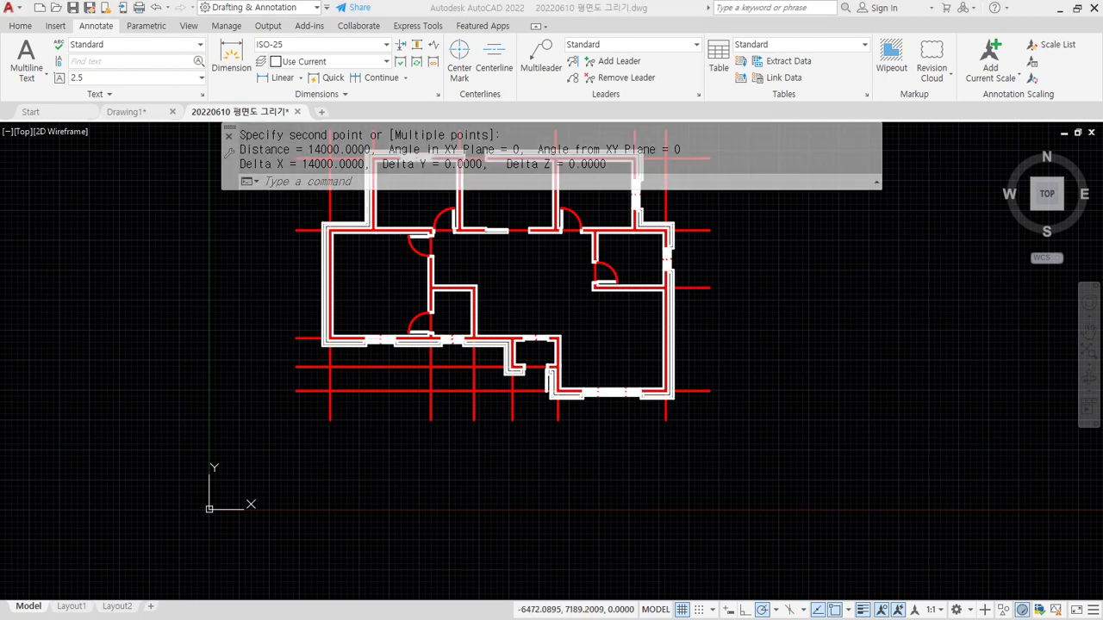
text(14000 × )
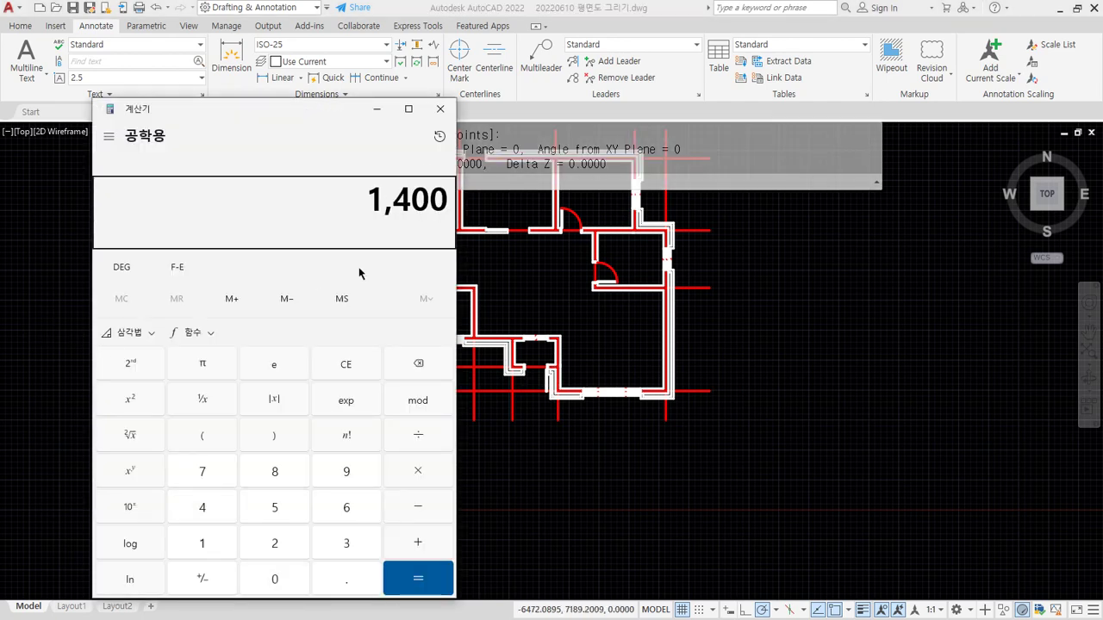
text(2 + 297)
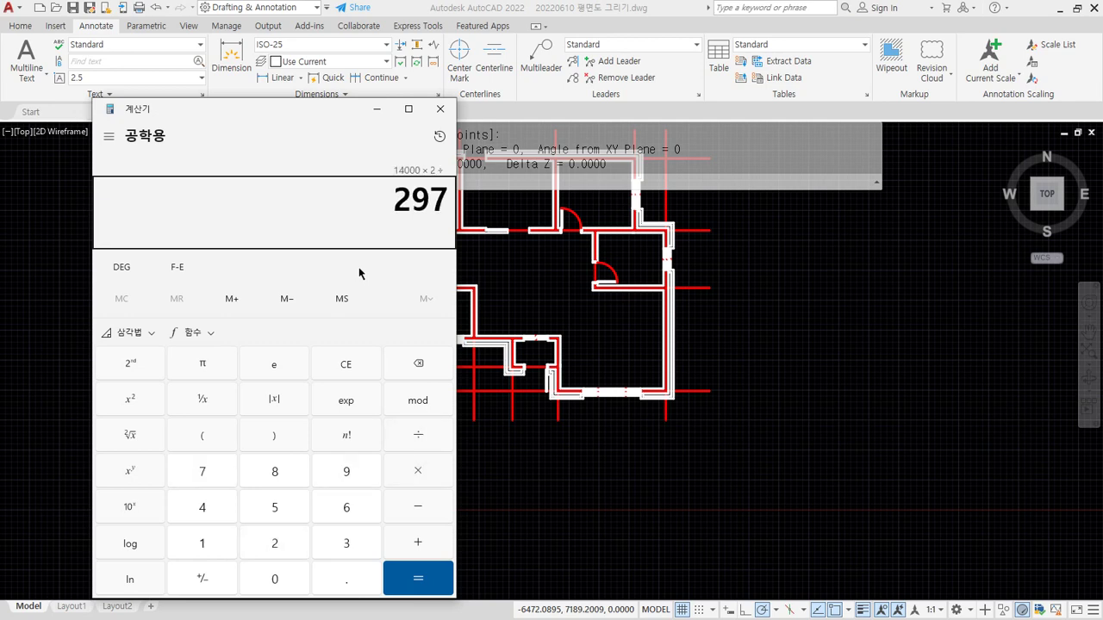
key(Return)
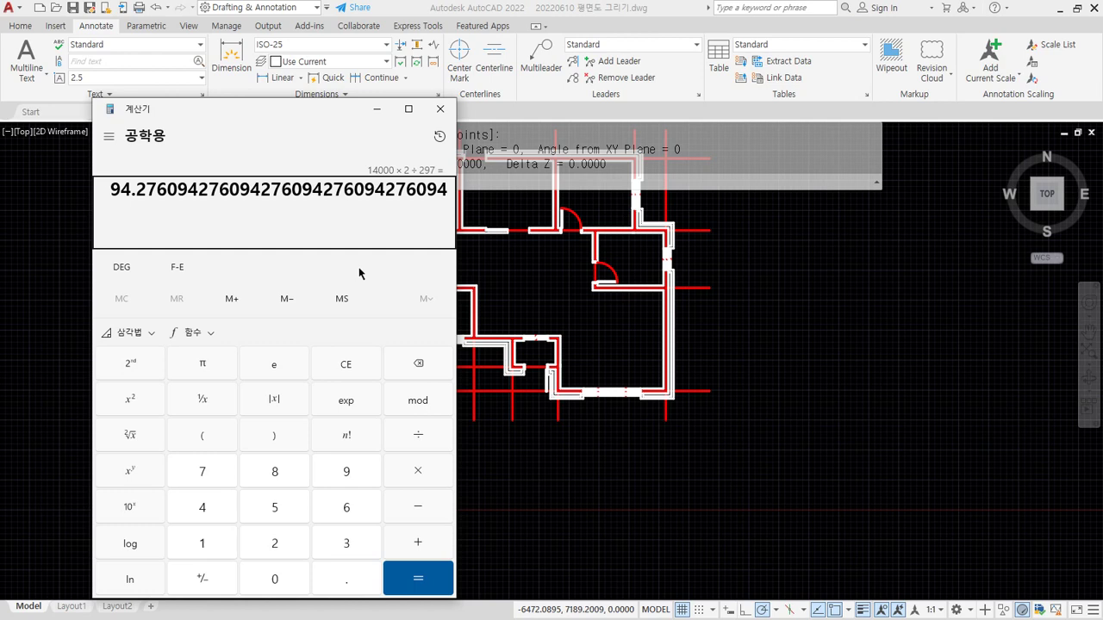
Return to AutoCAD and draw a 297 by 210 rectangle in the empty area to the lower left of the floor plan
click(870, 349)
scroll(284, 436, up, 2)
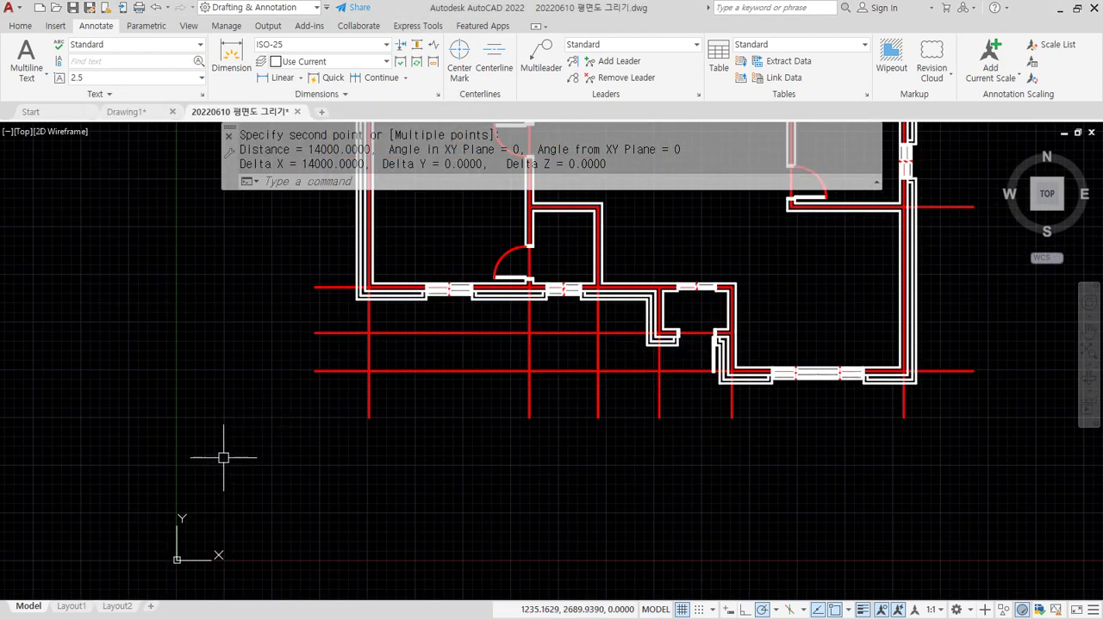
text(rec)
key(Return)
click(129, 463)
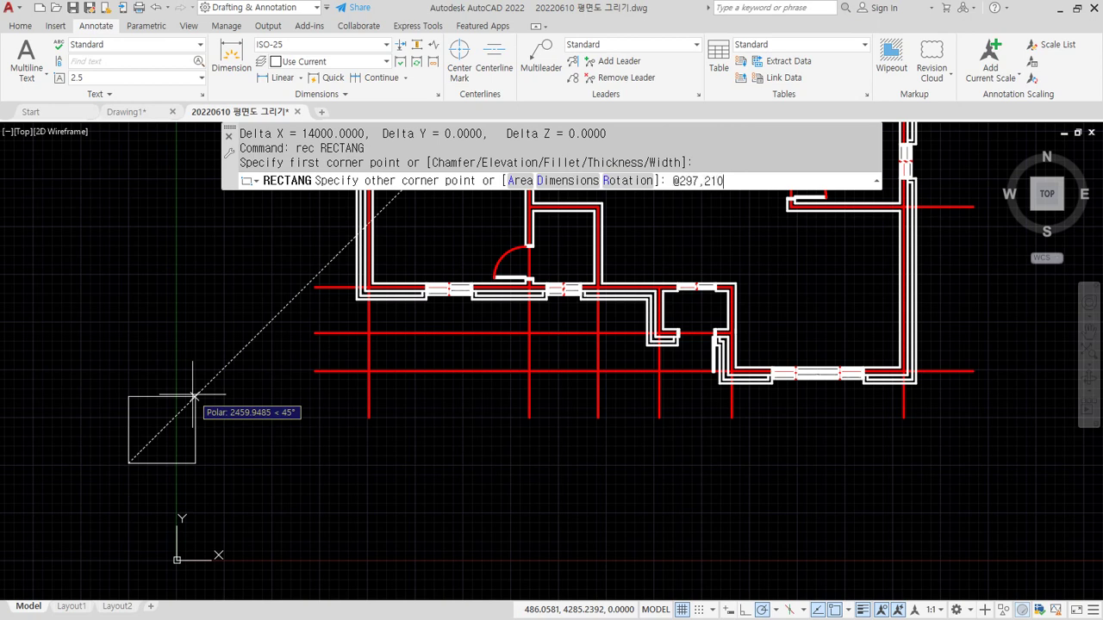
key(Return)
scroll(159, 441, up, 15)
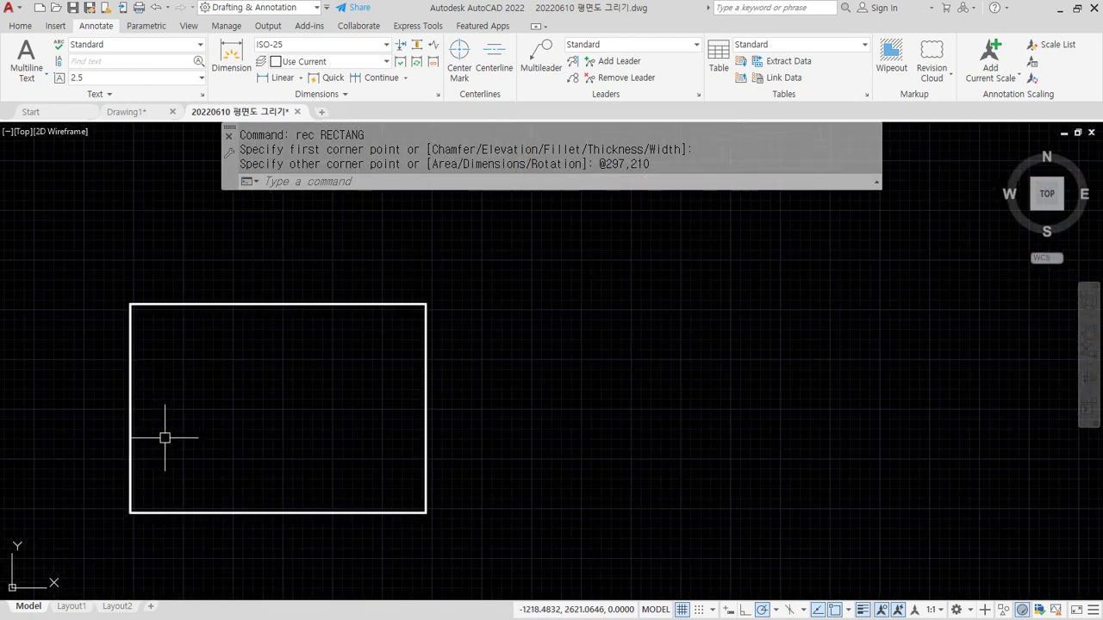
Offset the 297 by 210 rectangle inward by 10
text(o)
key(Return)
text(10)
key(Return)
click(238, 305)
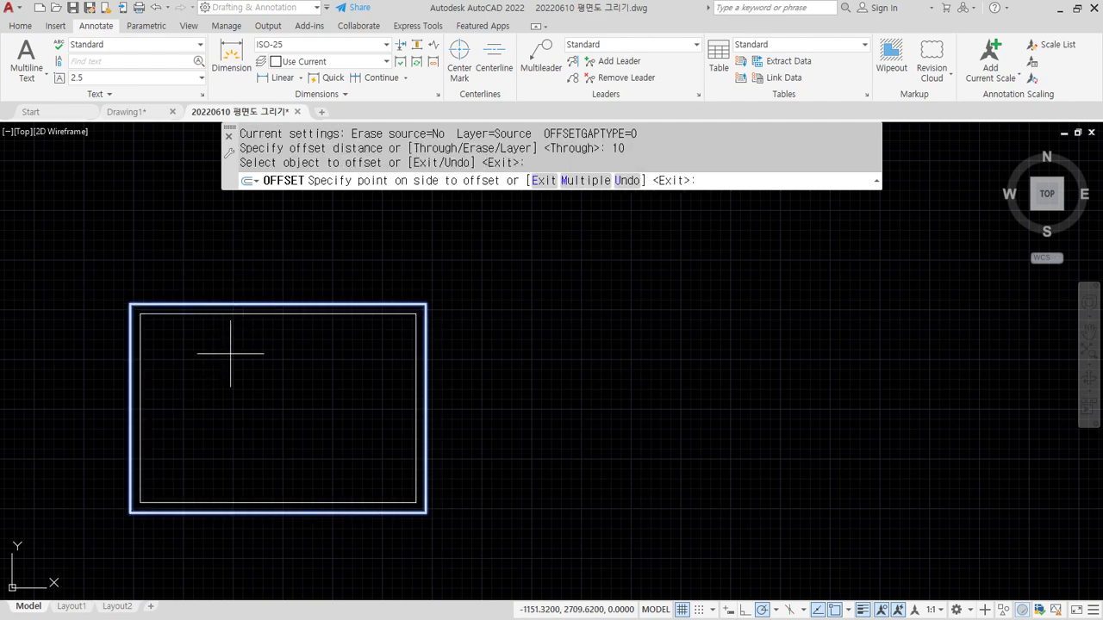
click(230, 353)
key(Return)
Scale both border rectangles by a factor of 100 from the outer rectangle's lower-left corner
text(sc)
key(Return)
click(164, 475)
click(80, 559)
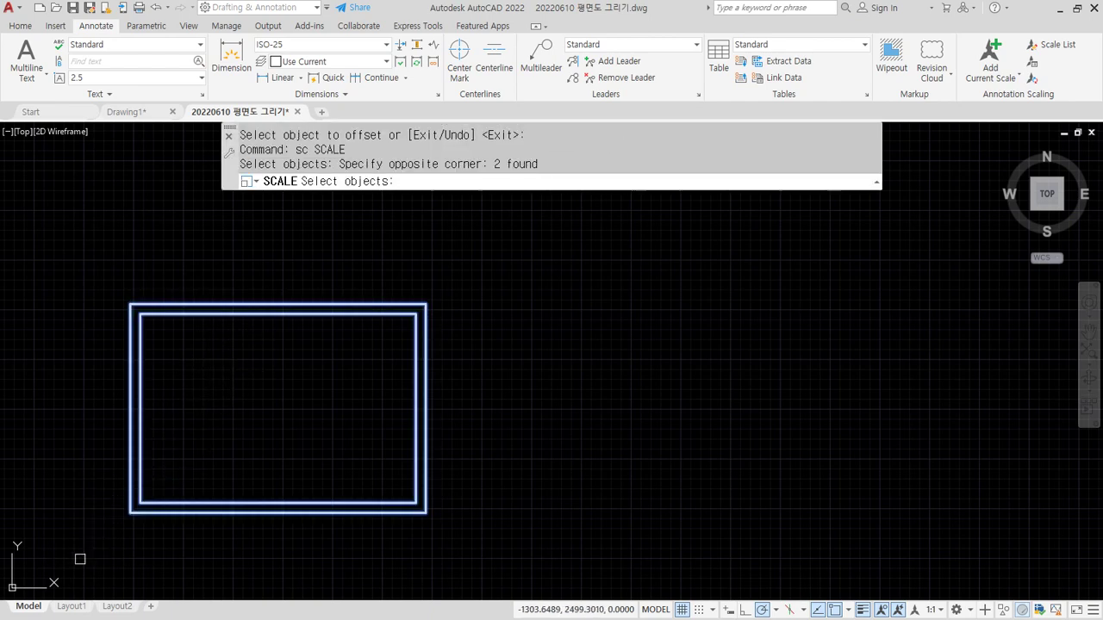
key(Return)
click(131, 513)
text(10)
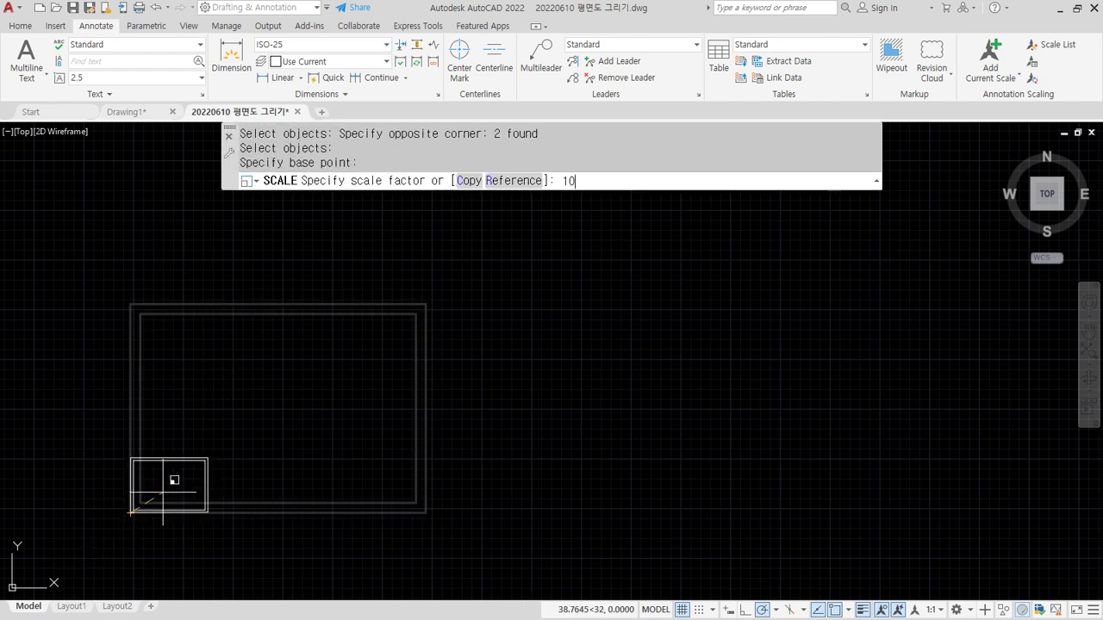
text(0)
key(Return)
scroll(163, 491, down, 10)
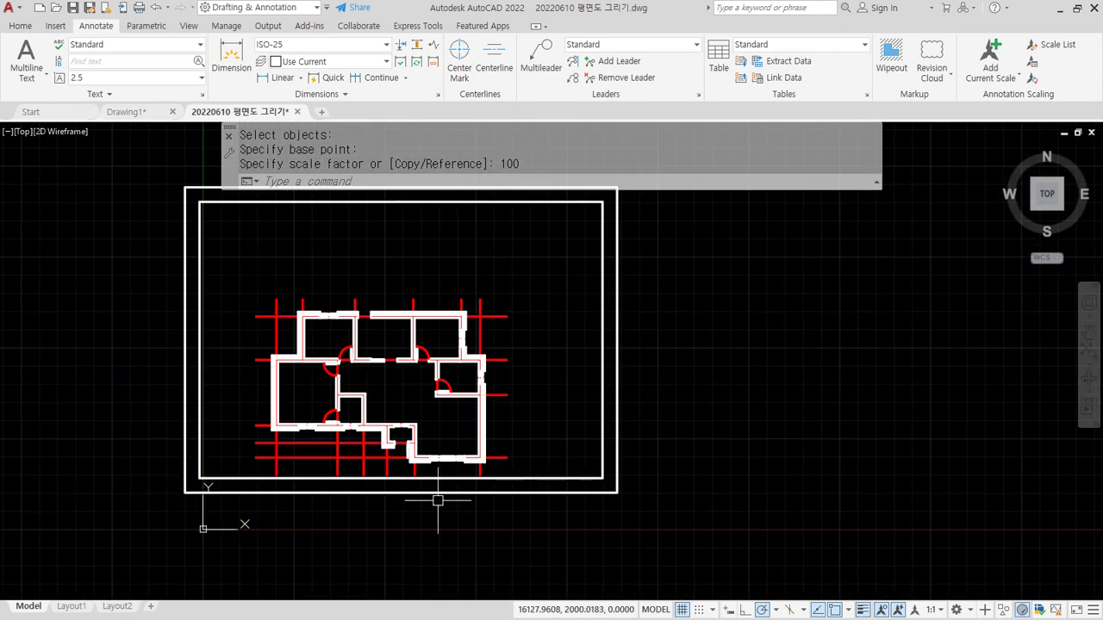
Move both border rectangles down and to the left so that they surround the floor plan
scroll(438, 500, up, 5)
text(m)
key(Return)
click(795, 514)
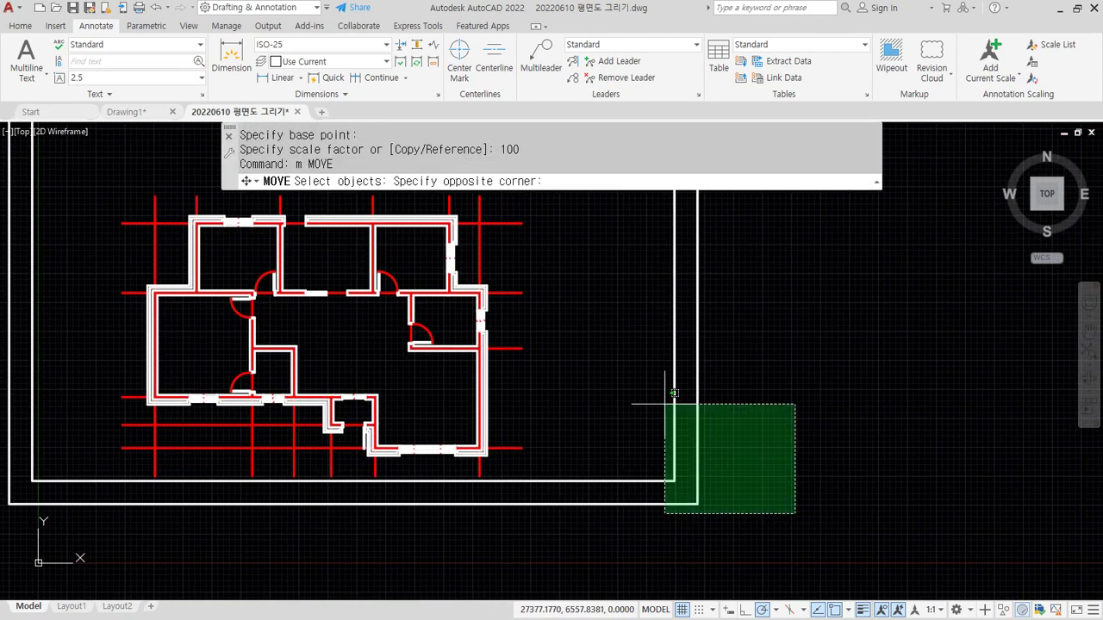
click(674, 393)
key(Return)
click(816, 290)
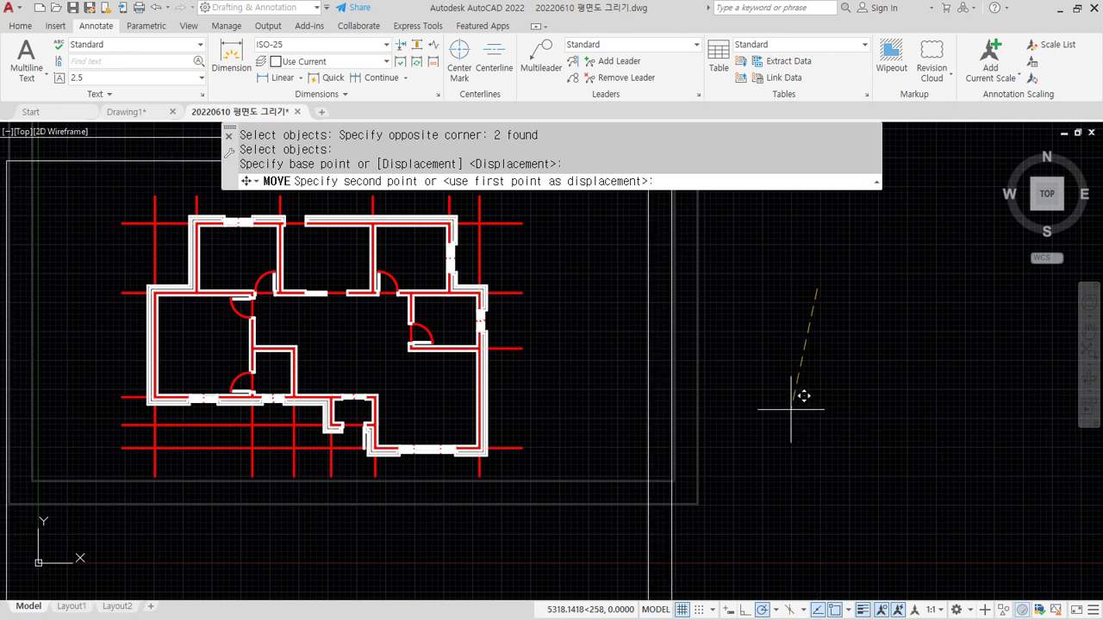
click(794, 407)
scroll(581, 394, down, 3)
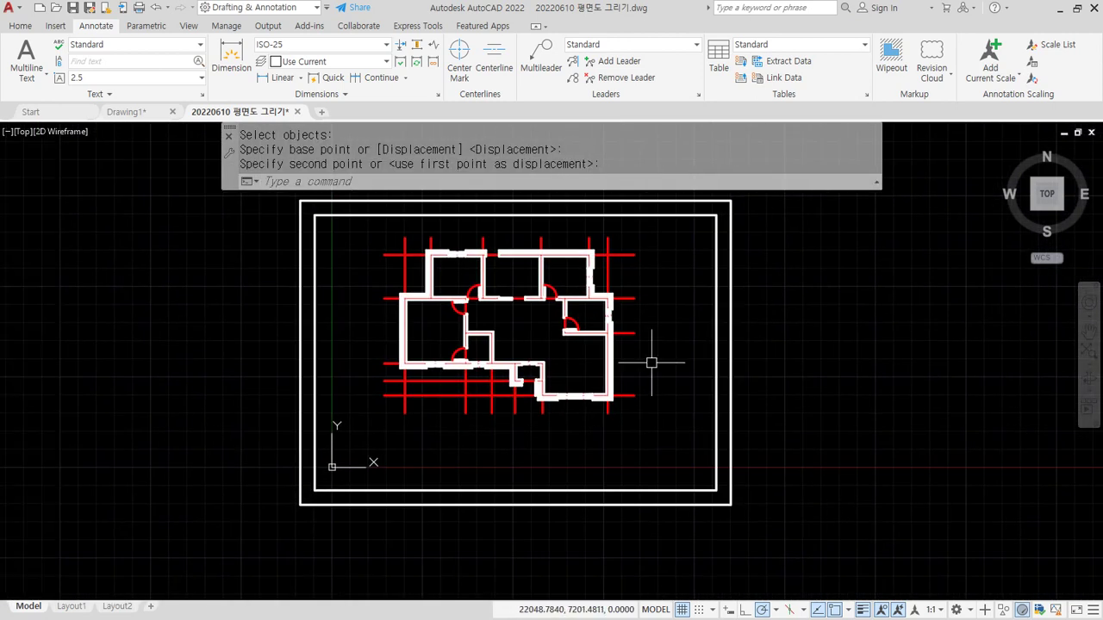
Move the floor plan and both border rectangles together up and to the right, clear of the origin axes
text(m)
key(space)
click(826, 532)
middle_drag(205, 249, 161, 308)
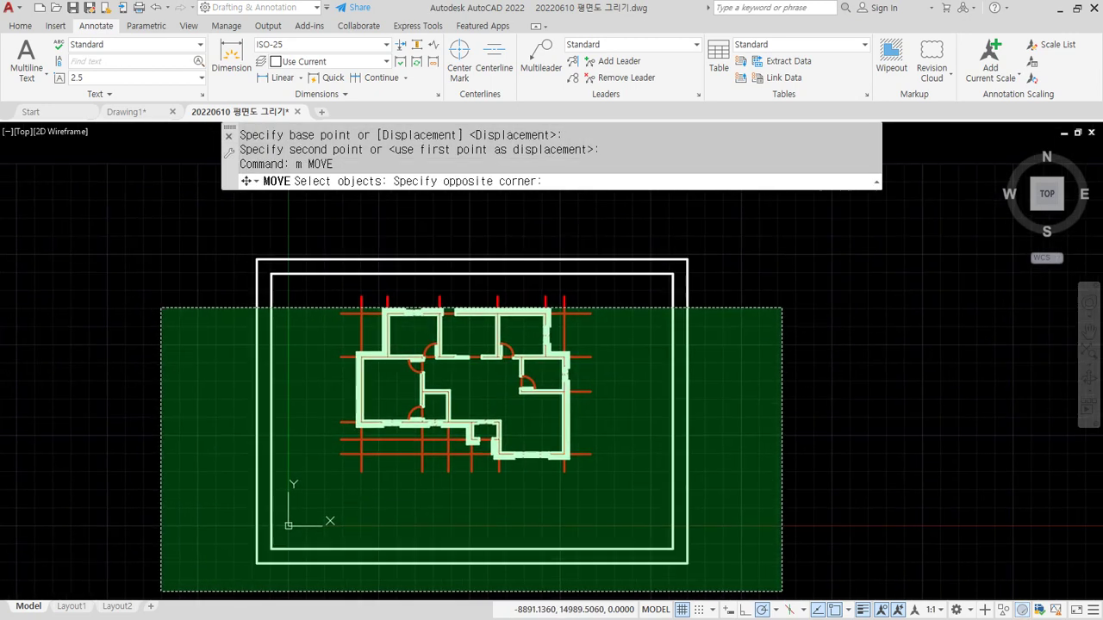
click(161, 308)
key(space)
click(130, 398)
click(199, 330)
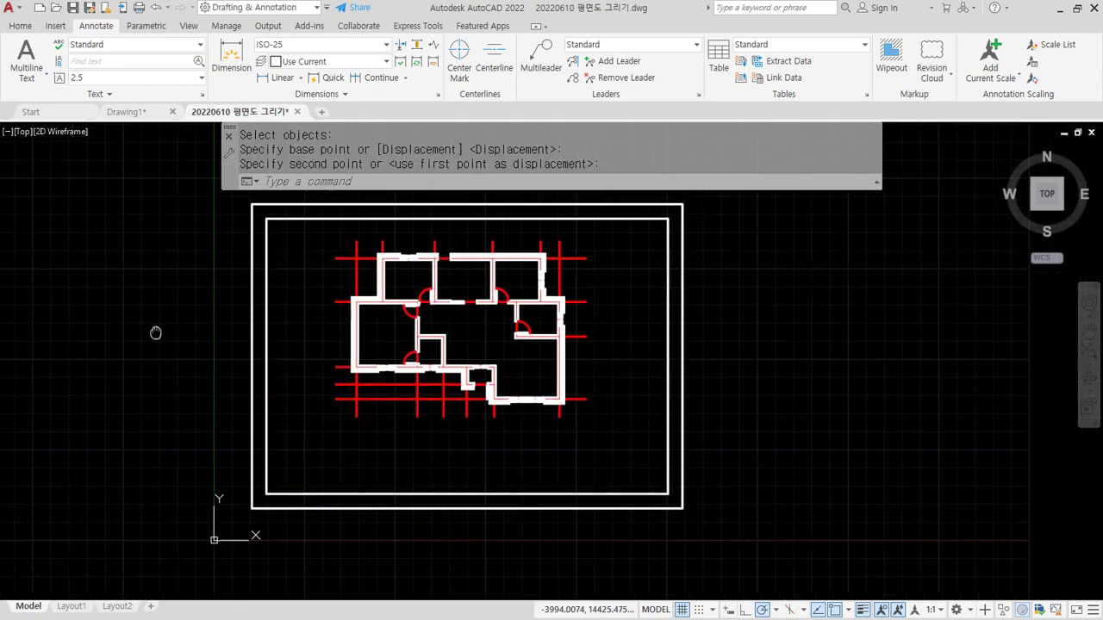
scroll(412, 393, up, 3)
scroll(412, 393, down, 3)
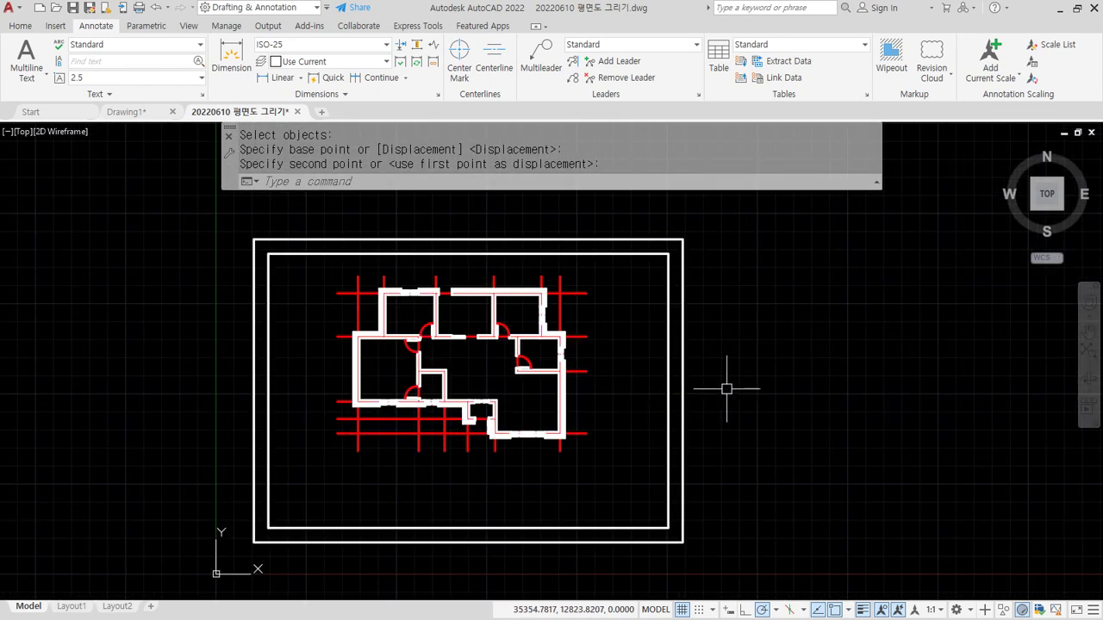
Move only the two border rectangles slightly left to centre the floor plan horizontally between their sides
text(m)
key(Return)
click(729, 387)
click(655, 357)
key(Return)
click(786, 358)
click(780, 361)
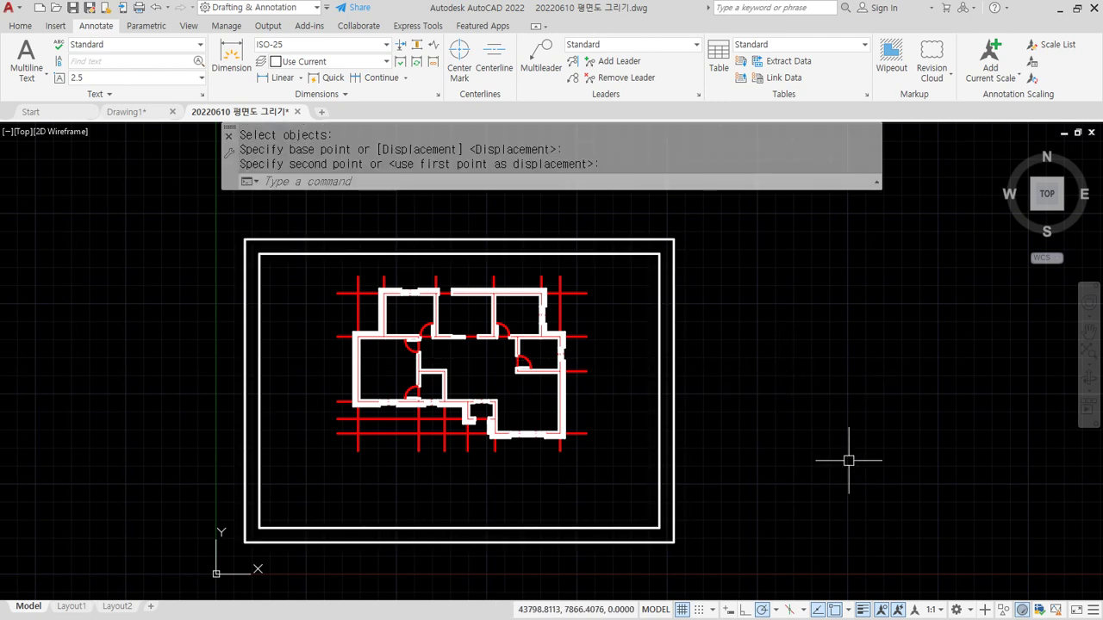
scroll(524, 337, up, 5)
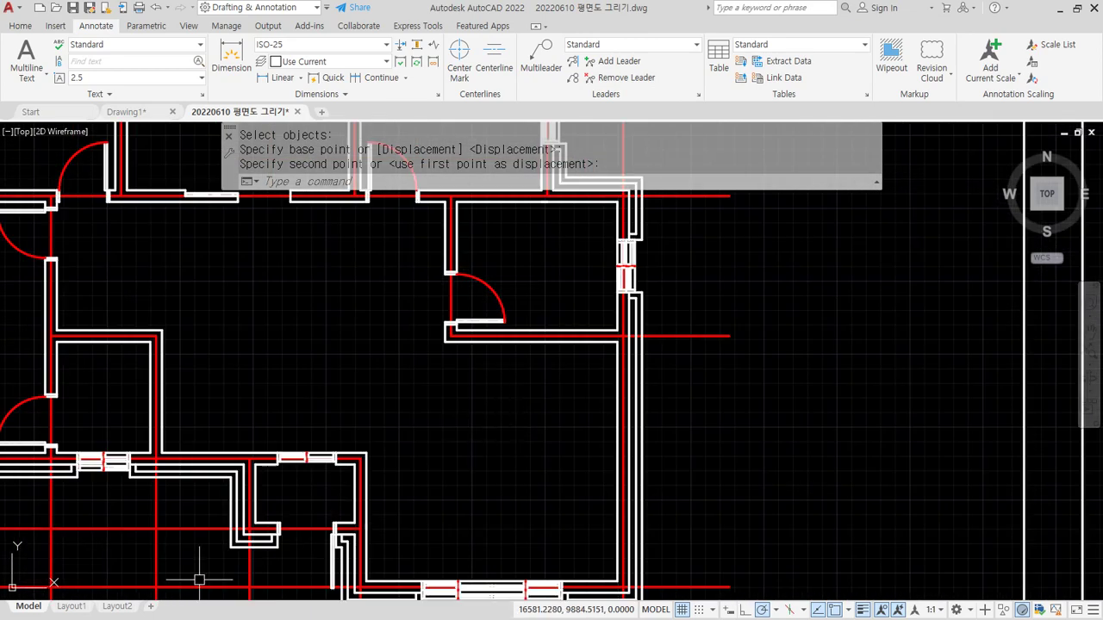
Switch to the Notepad lecture notes and add the line "축척 1:100" below the INSert entry
key(alt+Tab)
scroll(628, 617, down, 8)
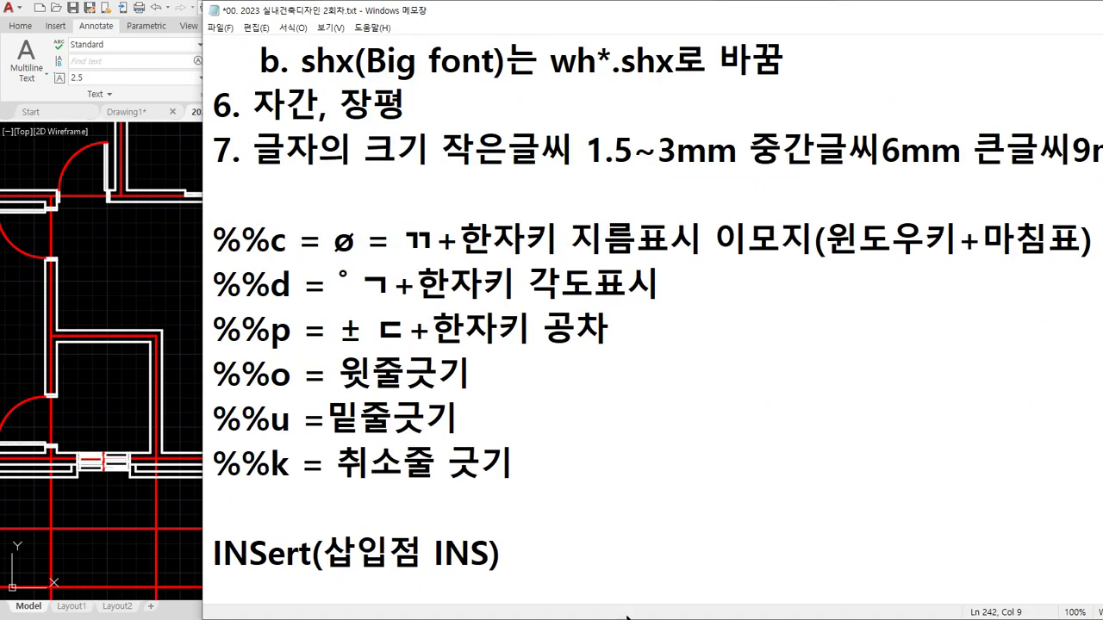
click(586, 557)
key(Return)
key(Return)
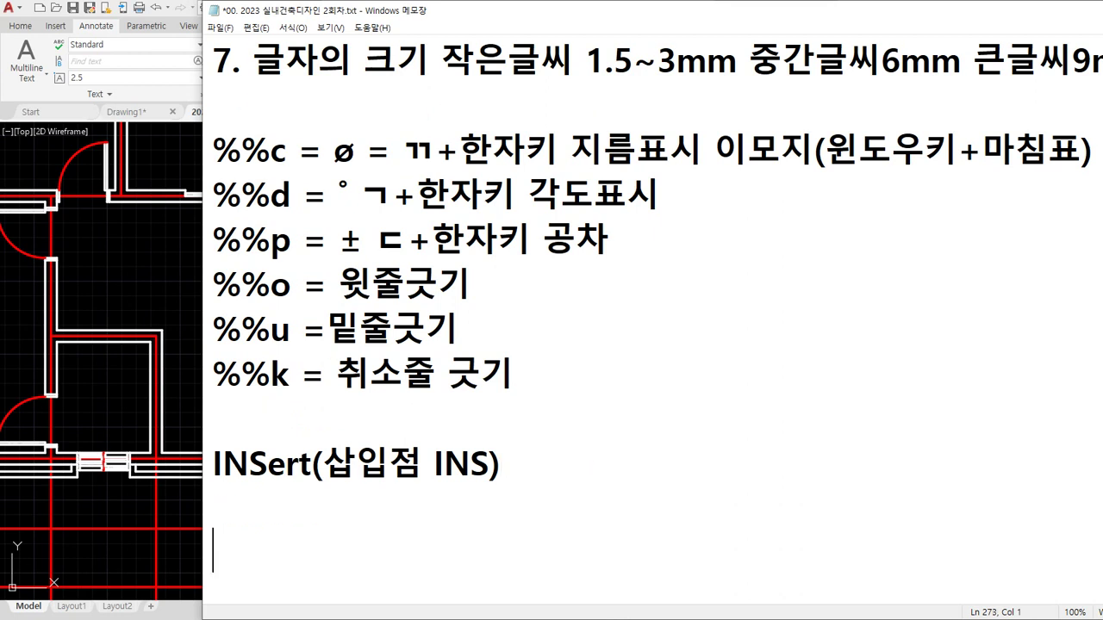
text(1:100)
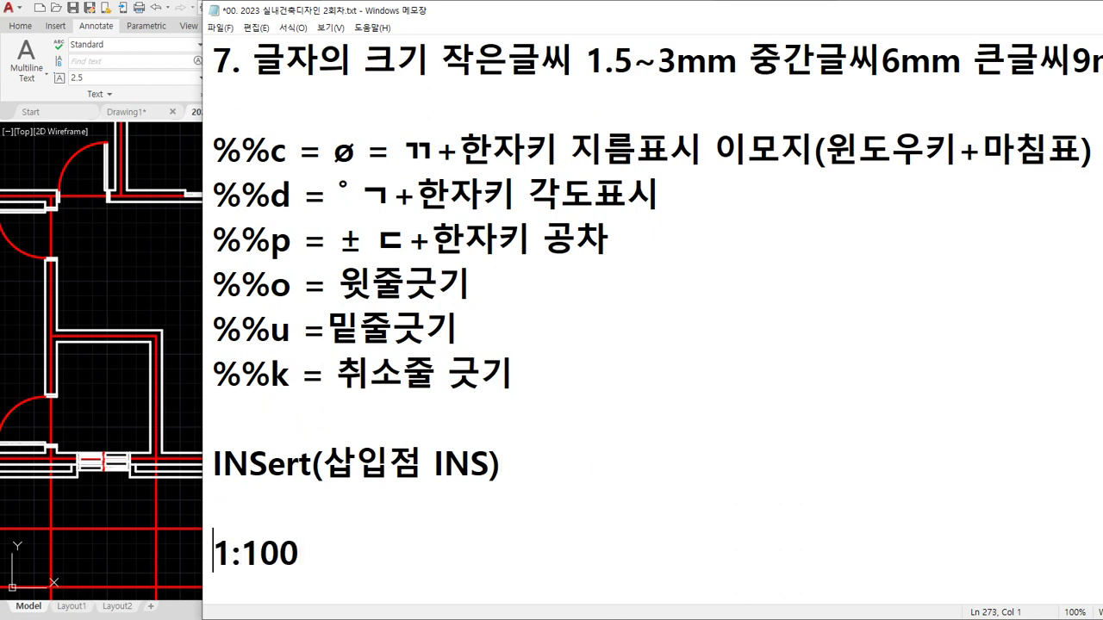
text(추)
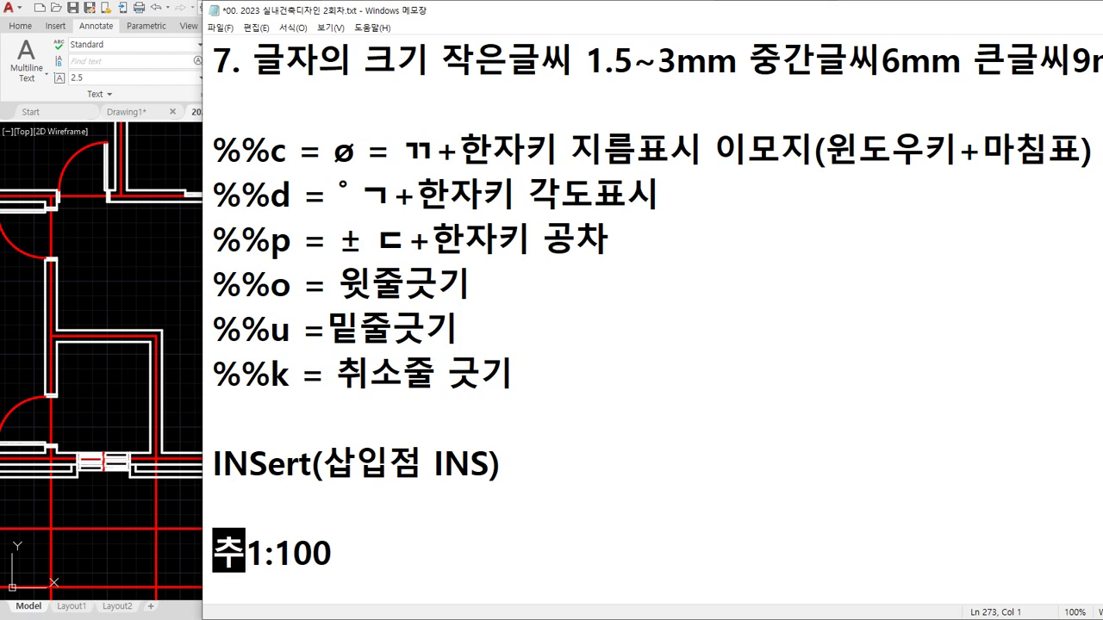
text(척)
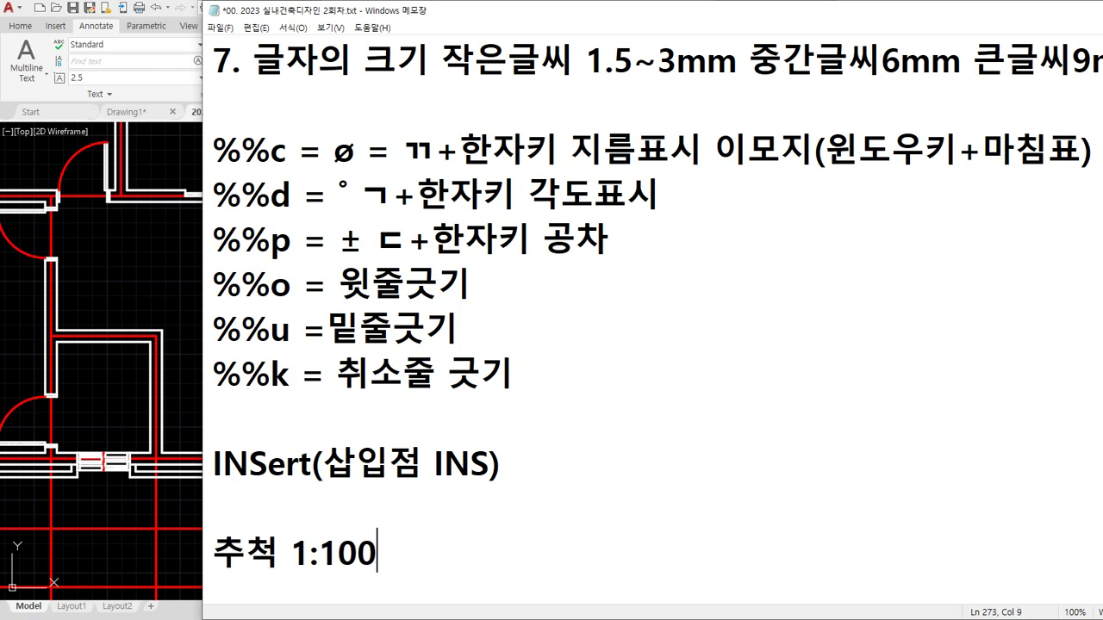
key(Delete)
text(축)
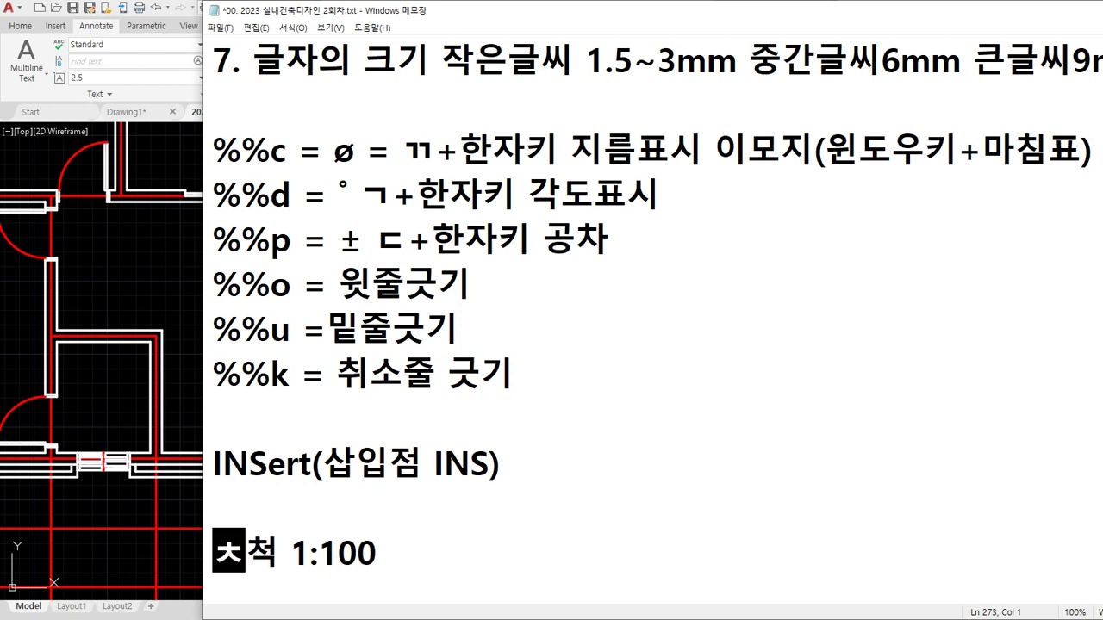
key(End)
Add the line "글자크기 2,4,6 = 200, 400, 600" below the scale note
key(Return)
text(글자)
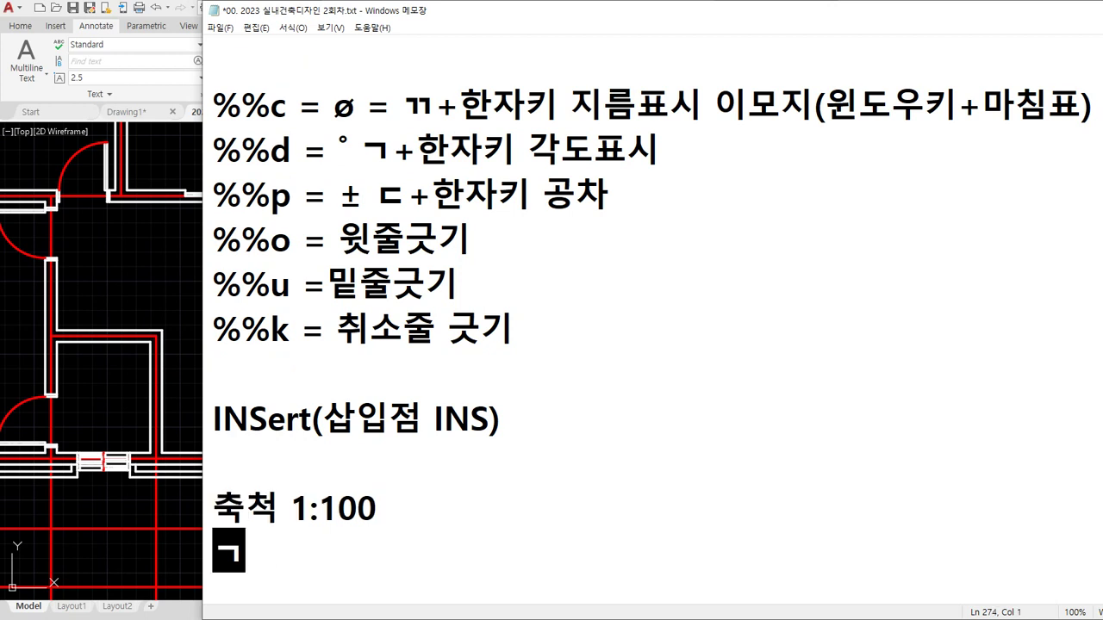
text(크기 )
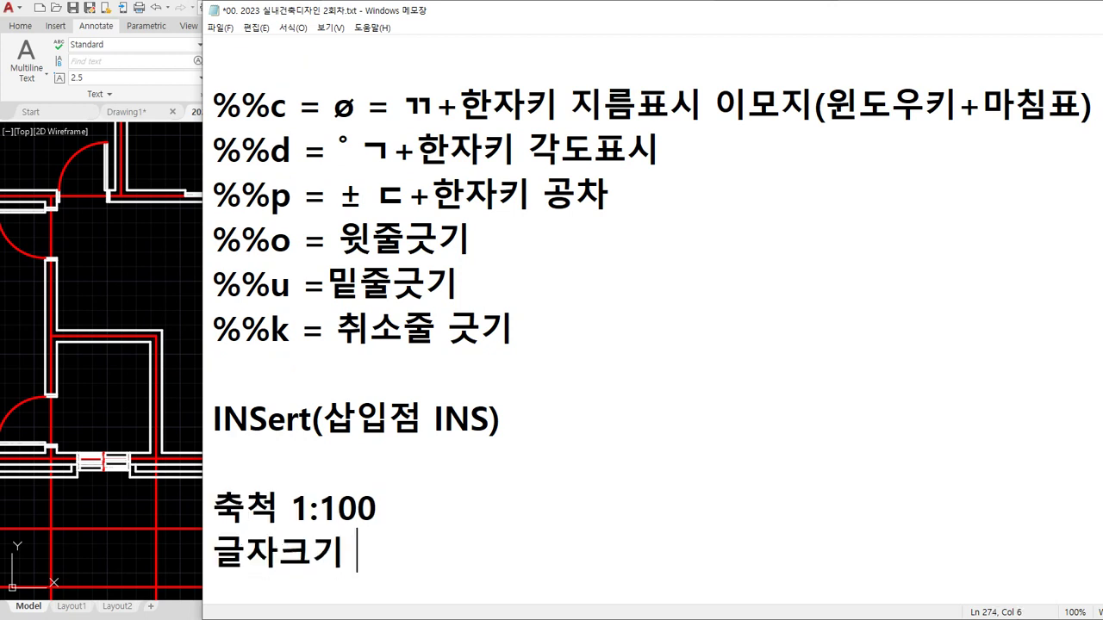
text(2,4)
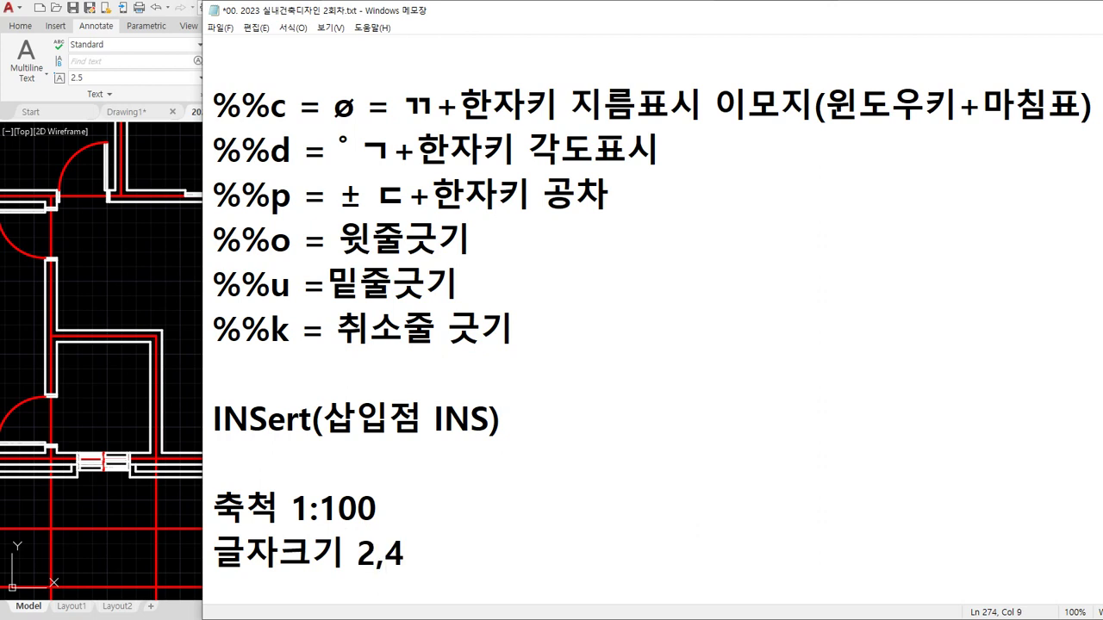
text(6)
text(,)
text( = 2)
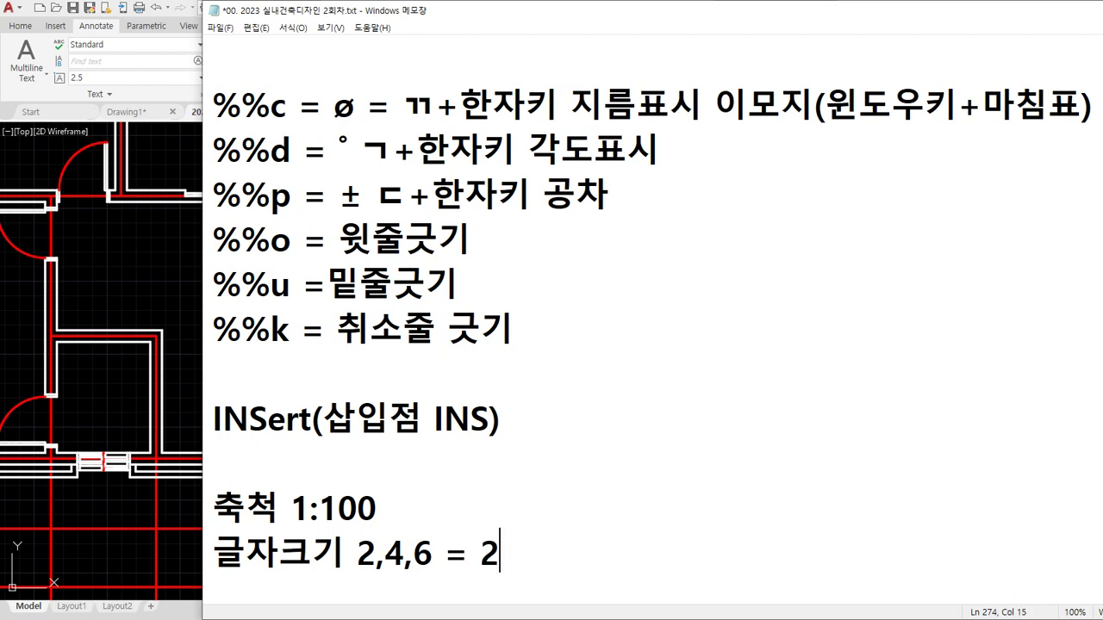
text(00, 400, 50)
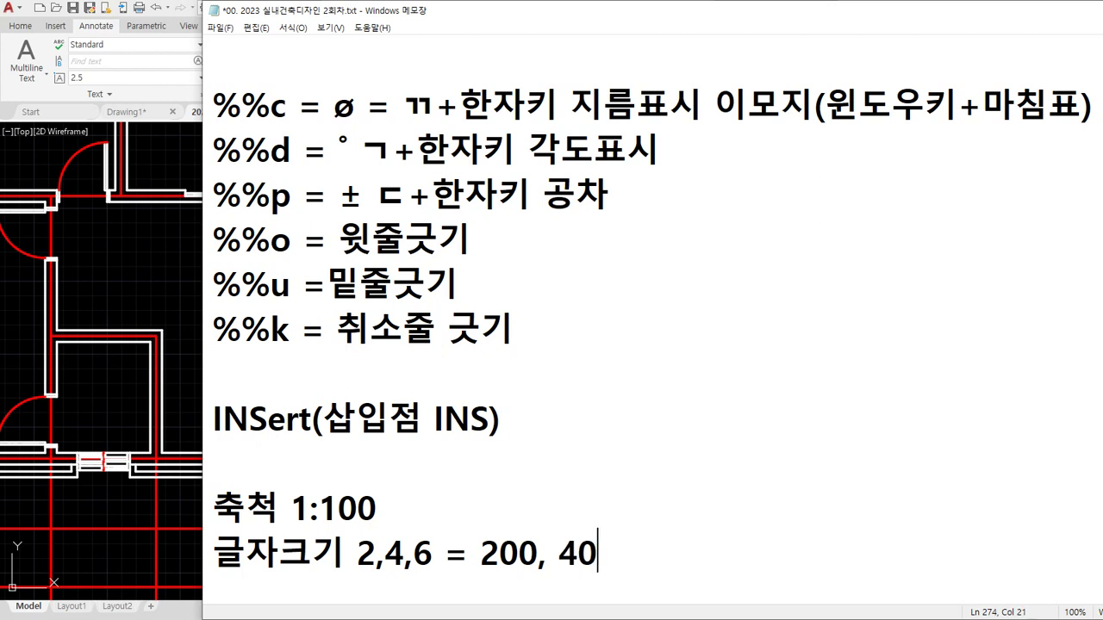
key(BackSpace)
key(BackSpace)
text(600)
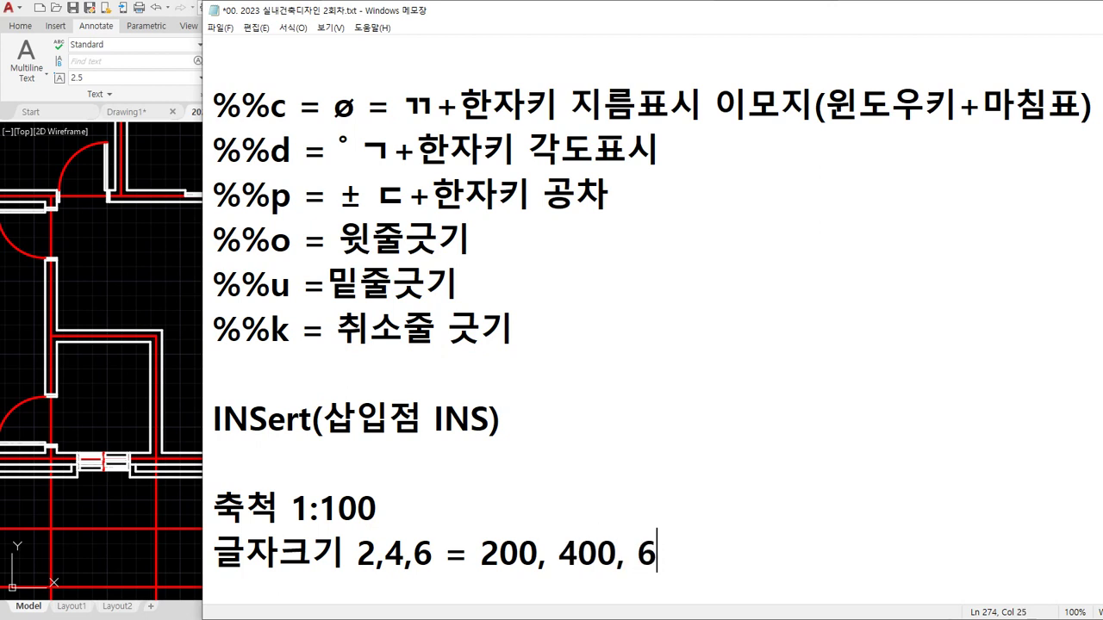
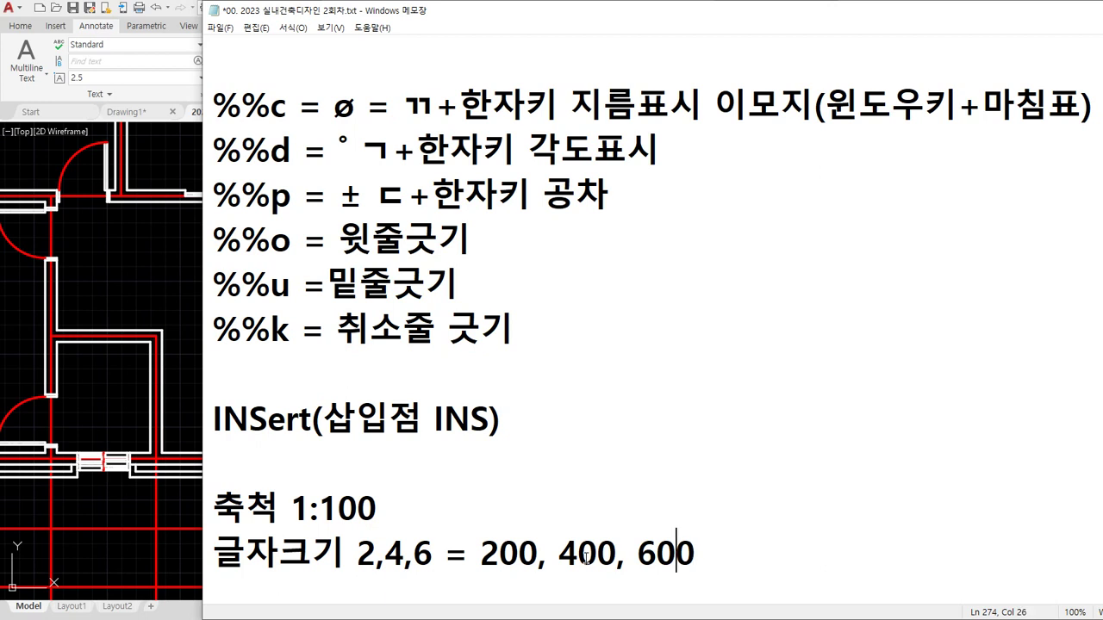
Extend the text size note to read "글자크기 (2,4,6) x 축척 = 200, 400, 600" and return to AutoCAD
key(Left)
text((2,4,6)
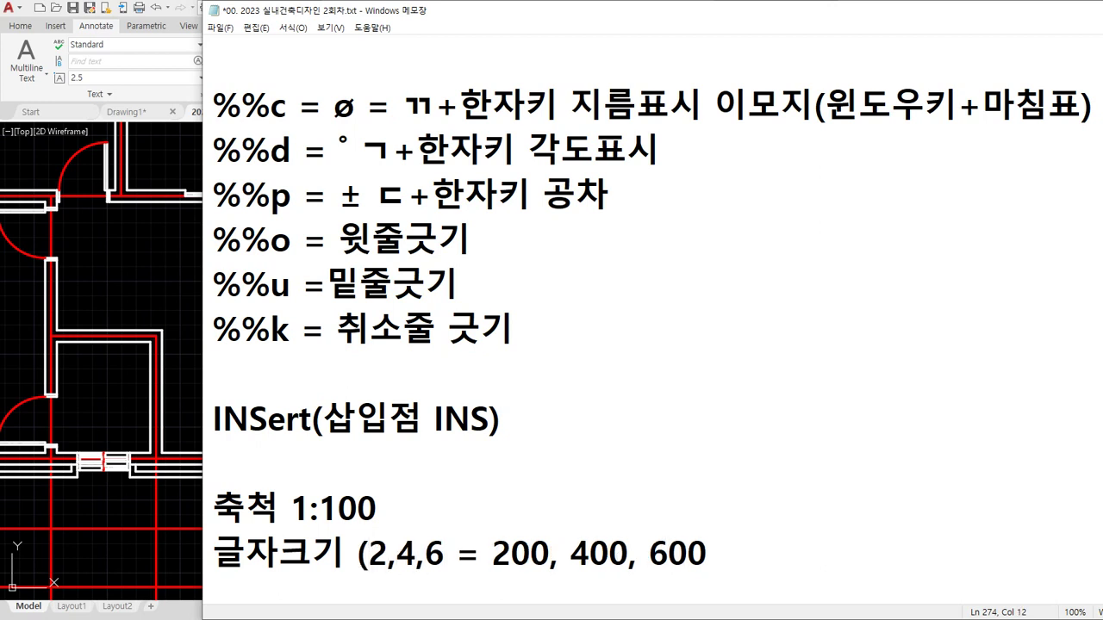
text() x cnr)
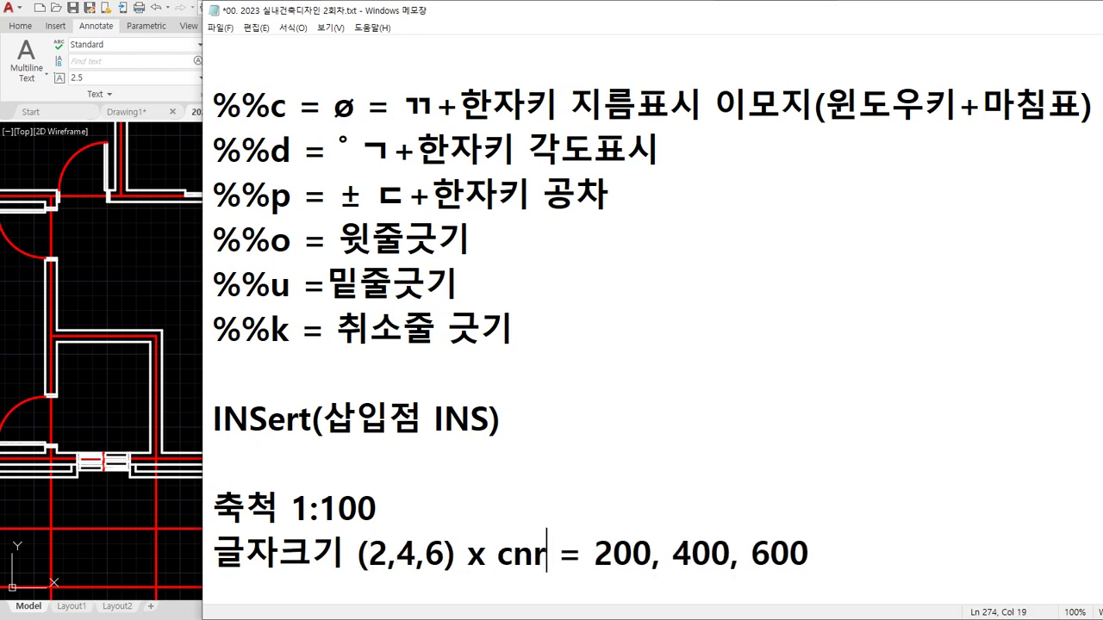
key(BackSpace)
key(BackSpace)
key(BackSpace)
key(Hangul)
text(축척)
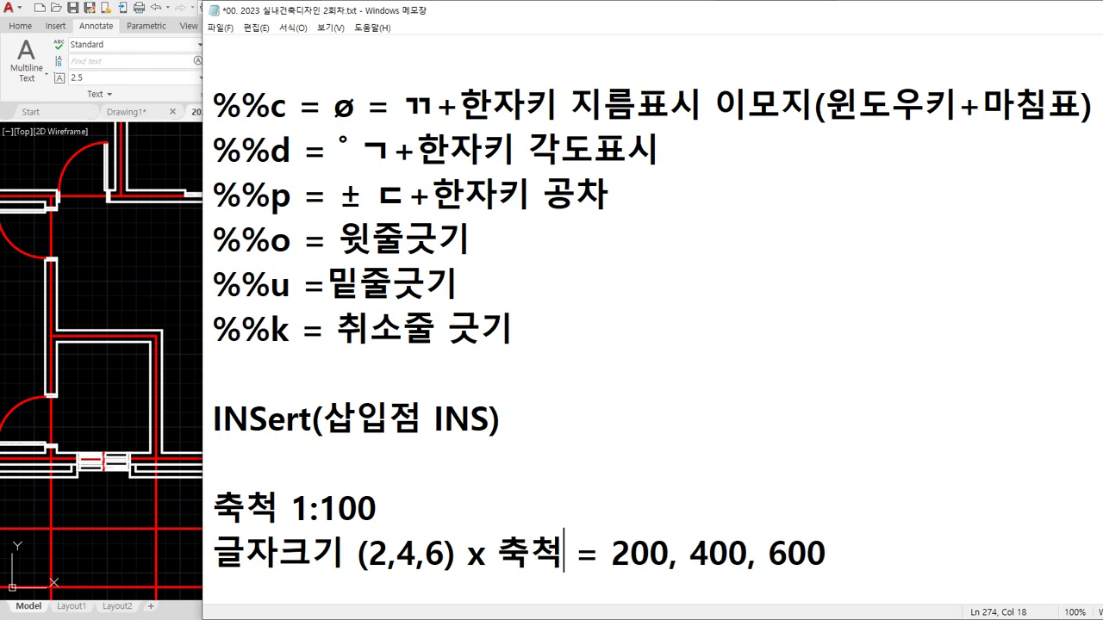
click(147, 250)
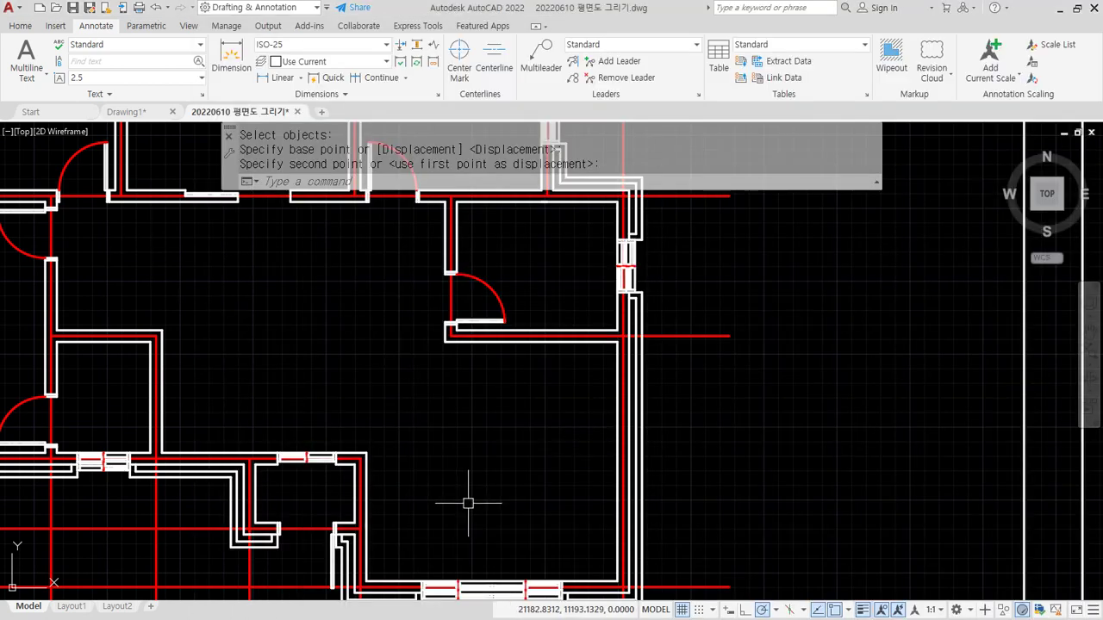
scroll(470, 517, up, 3)
text(dt)
key(Return)
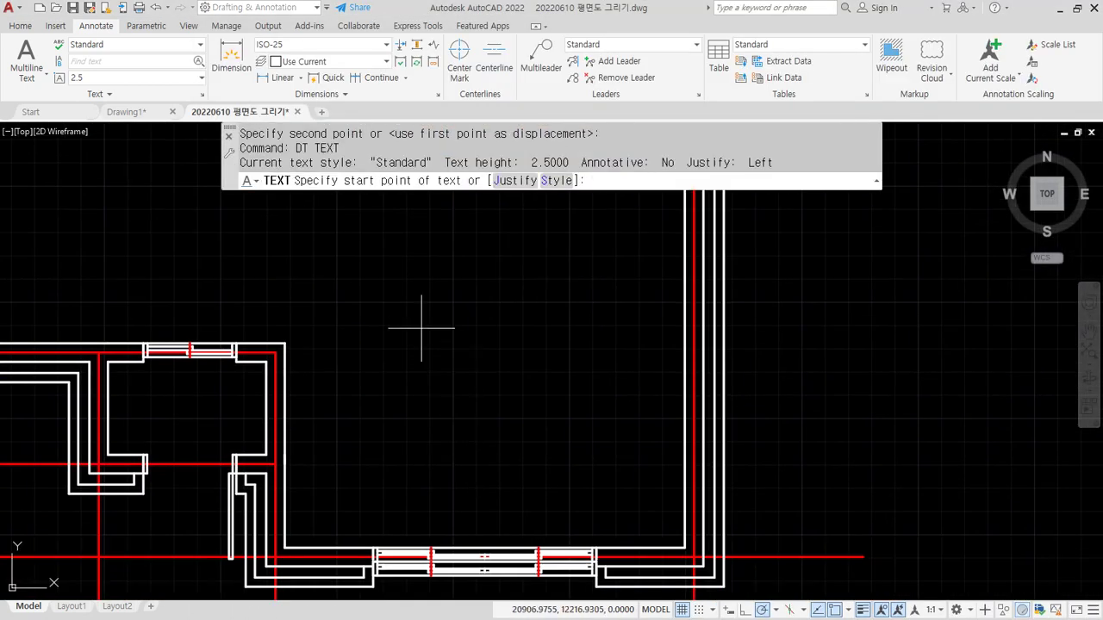
key(Escape)
key(Escape)
Place a multiline text frame in the large lower-right room of the floor plan and set its text height to 400
text(t)
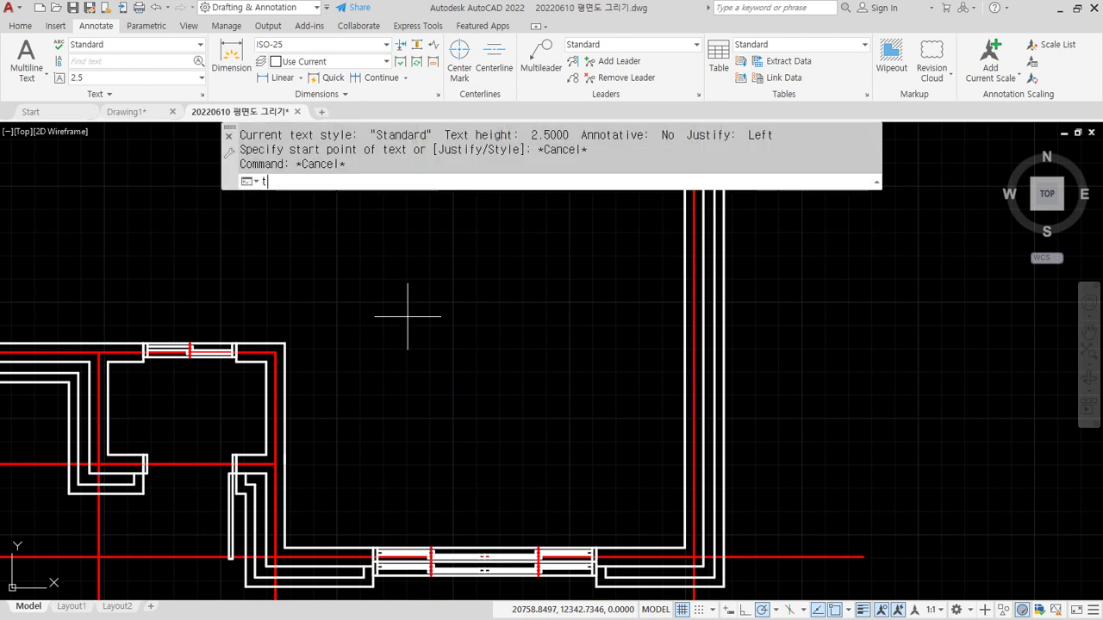
key(Return)
click(398, 294)
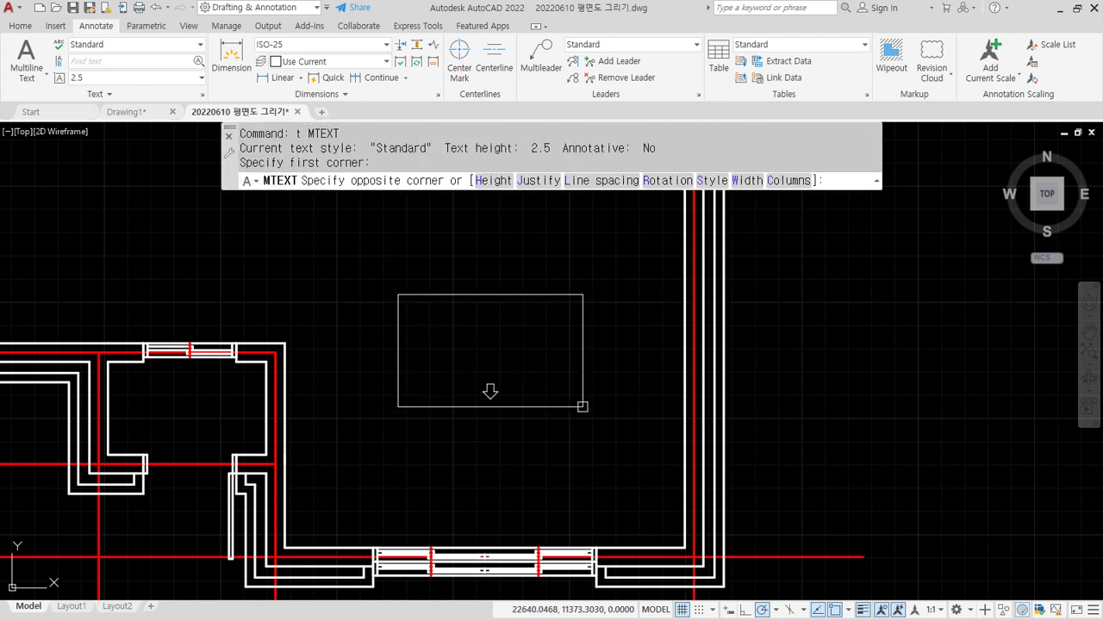
click(582, 406)
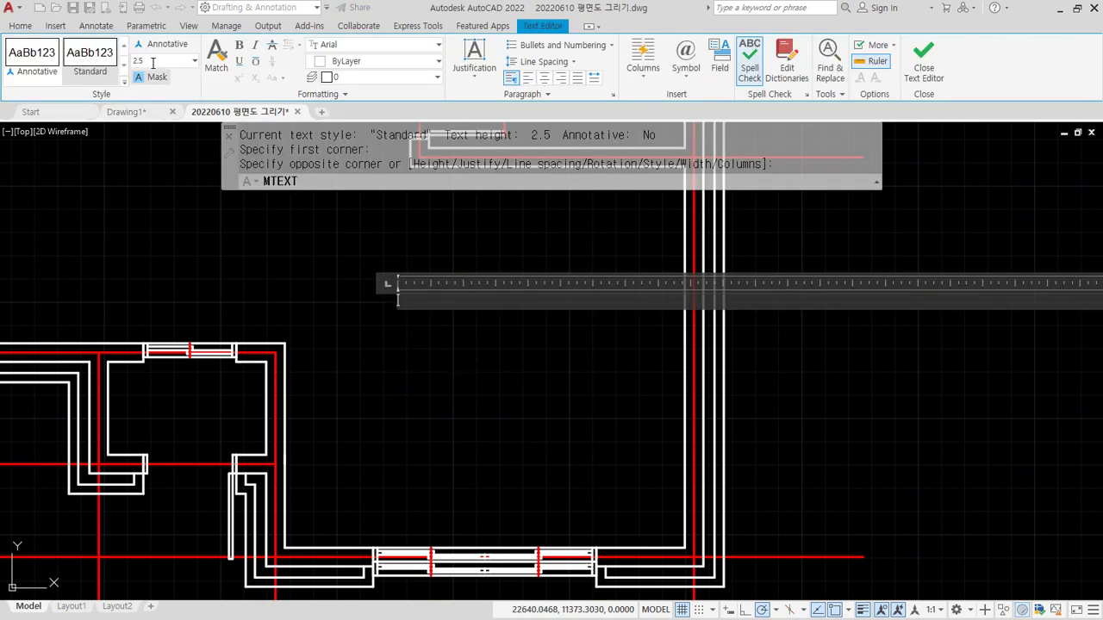
click(154, 62)
key(Return)
scroll(534, 471, down, 3)
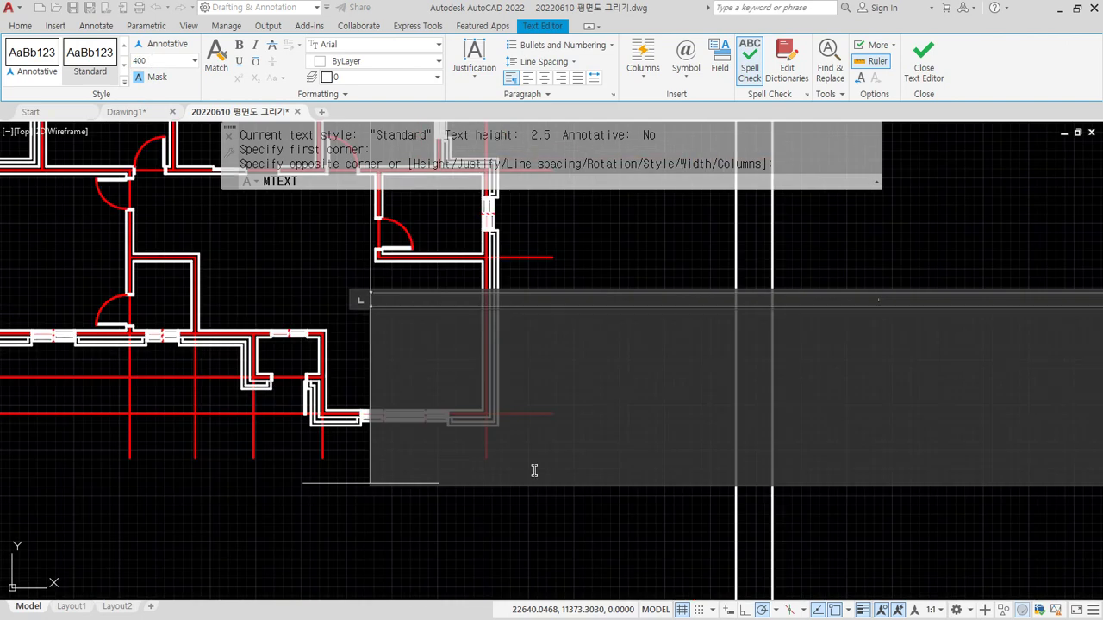
scroll(546, 371, up, 2)
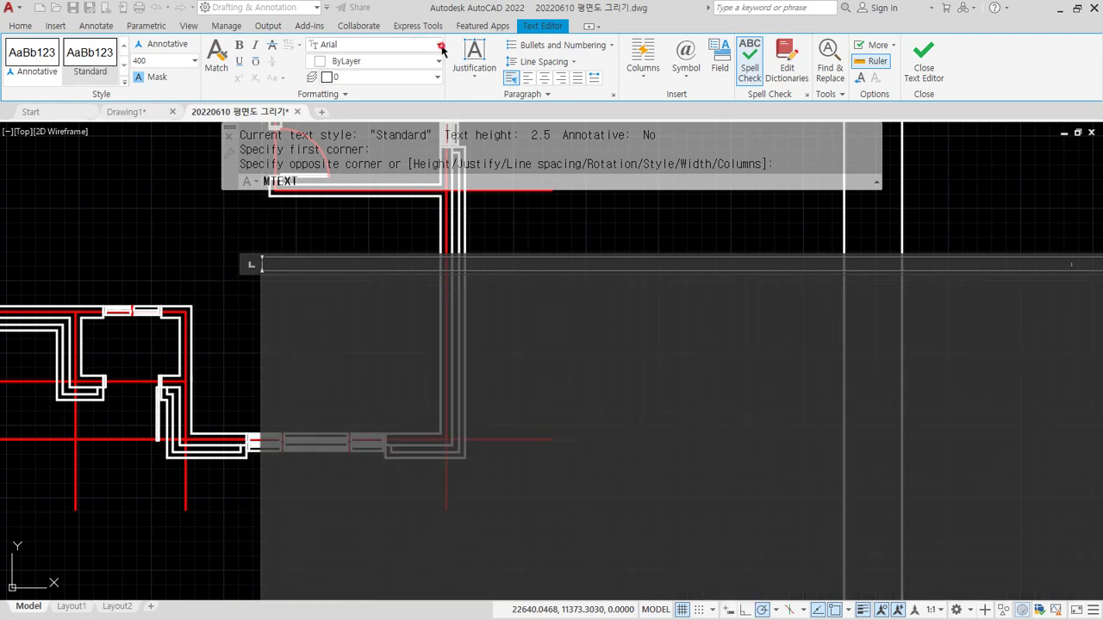
Set the multiline text font to 맑은 고딕, enter the room name 거실 and finish the text
click(439, 45)
key(z)
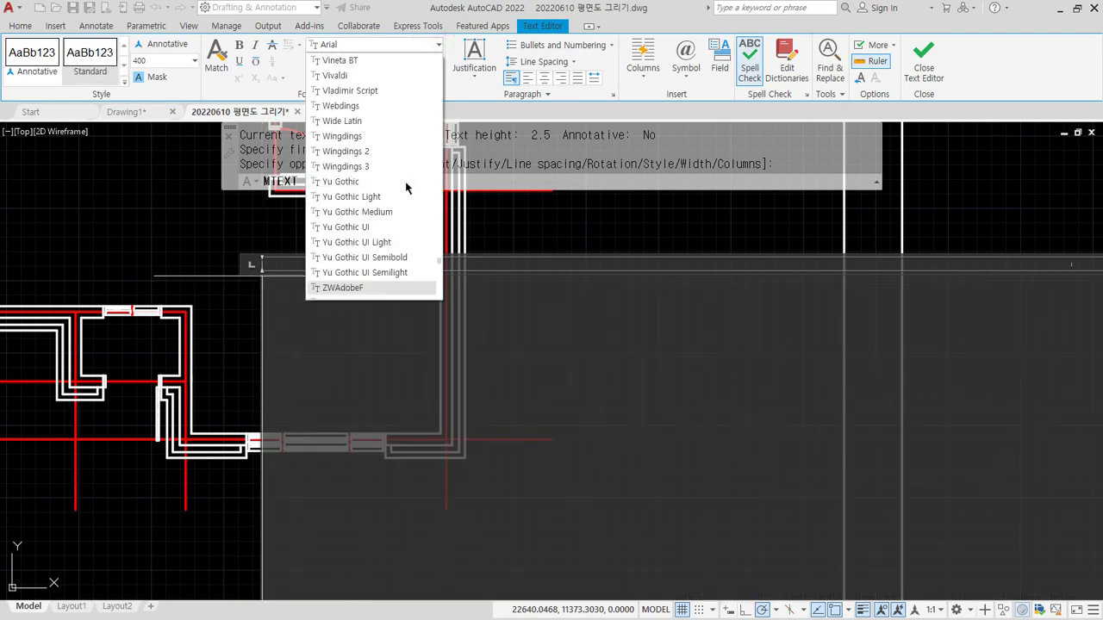
scroll(383, 250, down, 4)
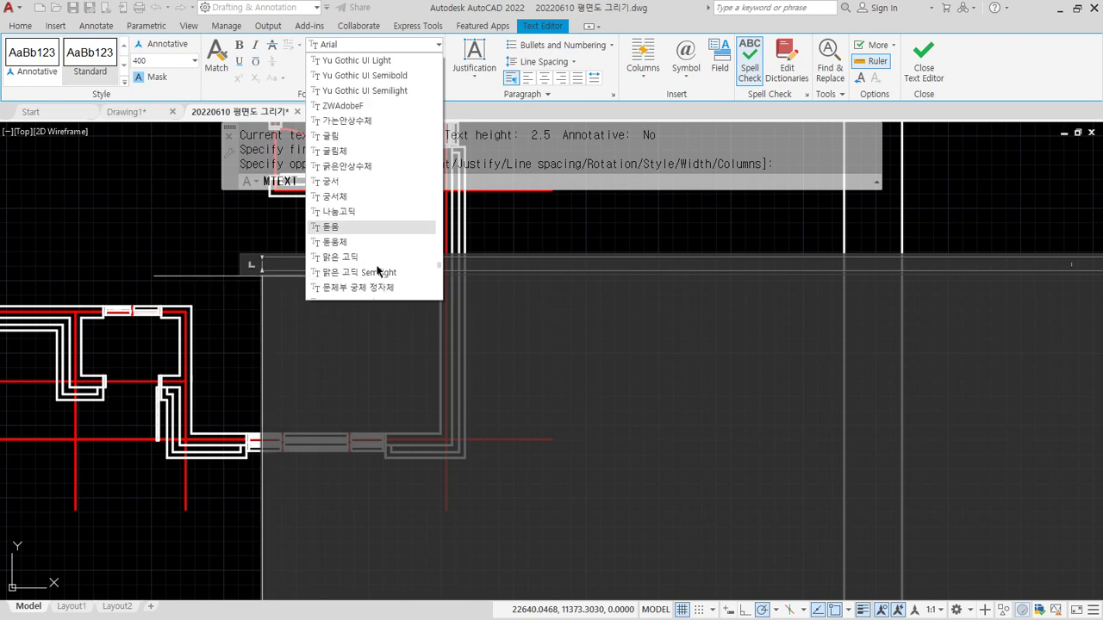
click(365, 256)
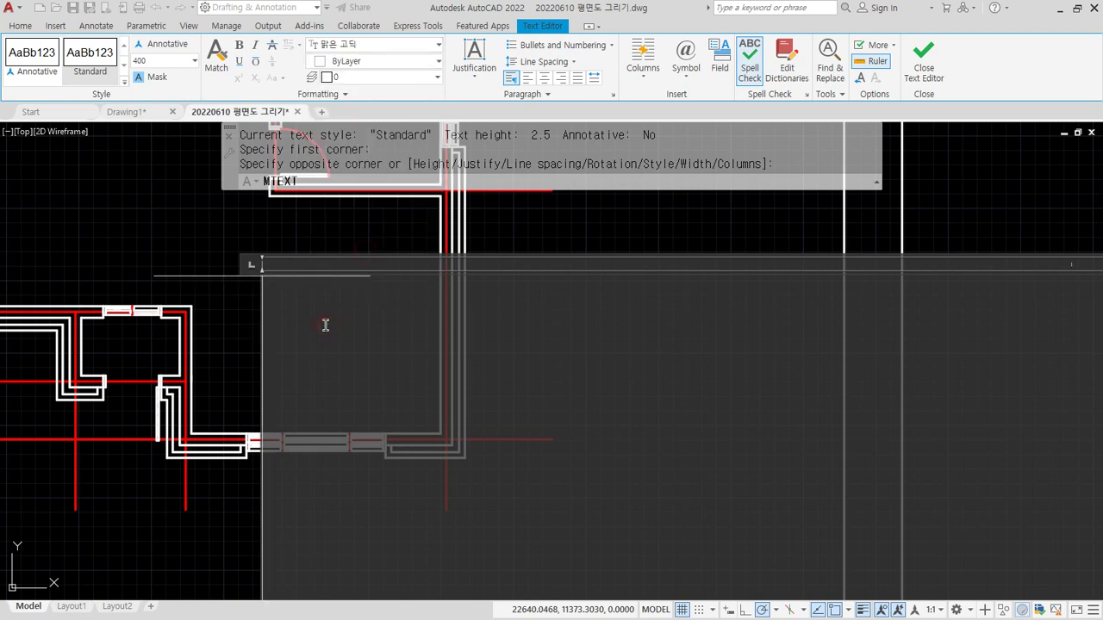
text(거실)
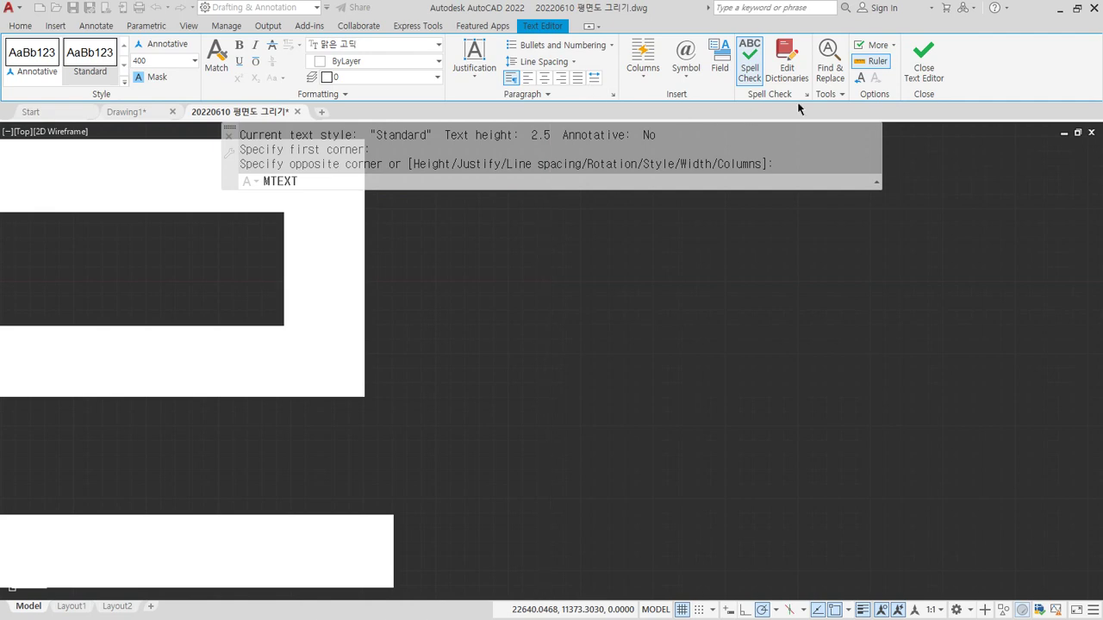
click(924, 66)
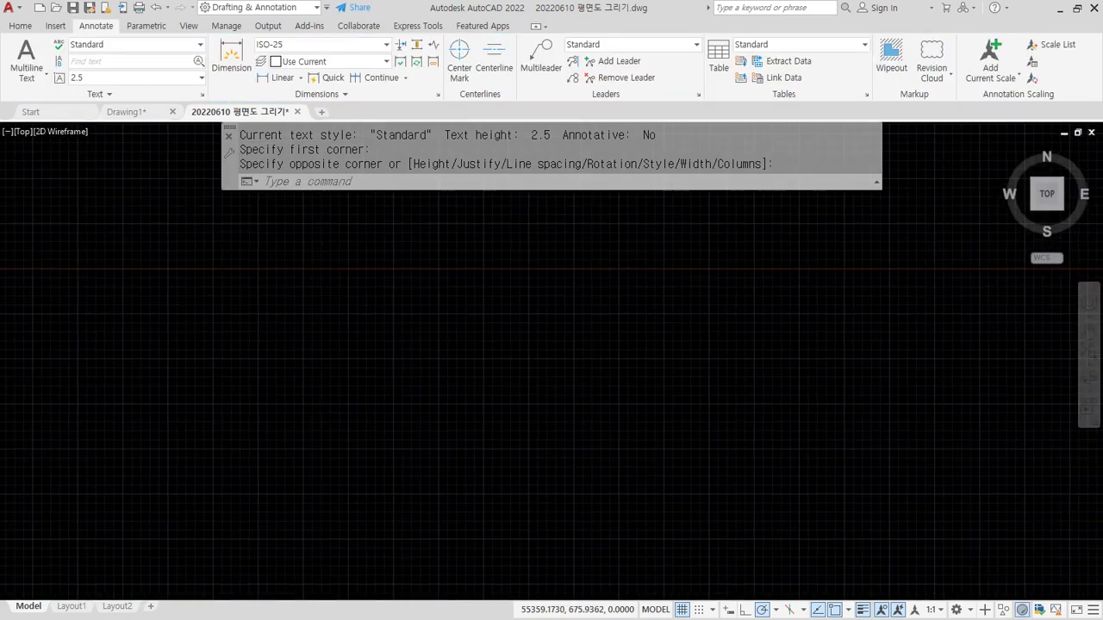
Edit the 거실 text to Middle Center justification and a text height of 200
middle_click(534, 319)
middle_click(534, 319)
scroll(658, 372, up, 5)
middle_drag(741, 413, 678, 414)
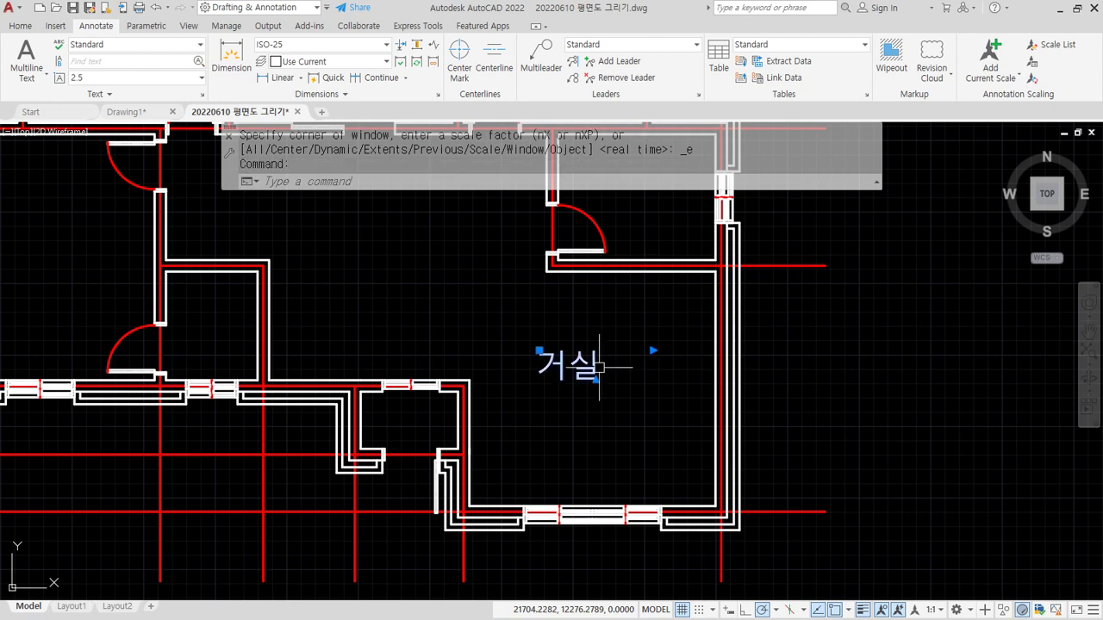
double_click(573, 366)
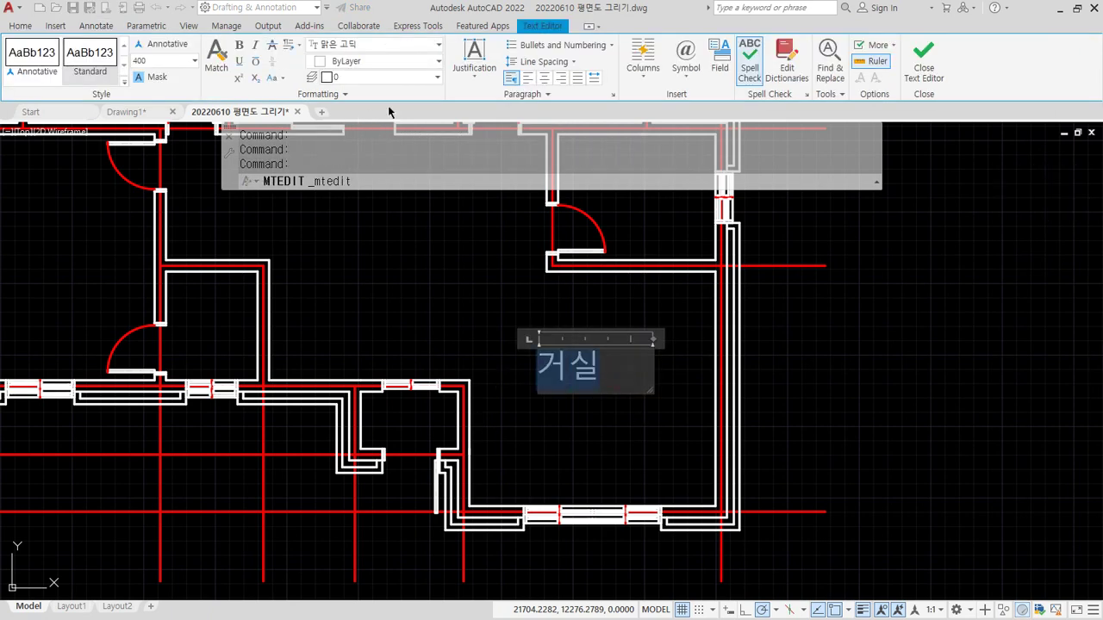
click(473, 72)
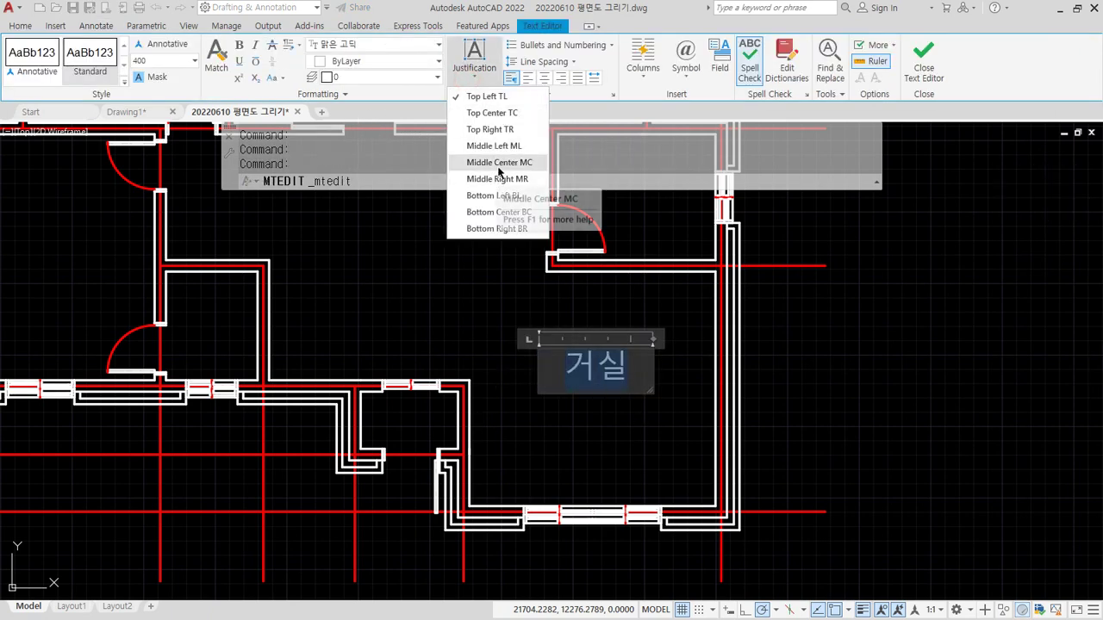
click(499, 169)
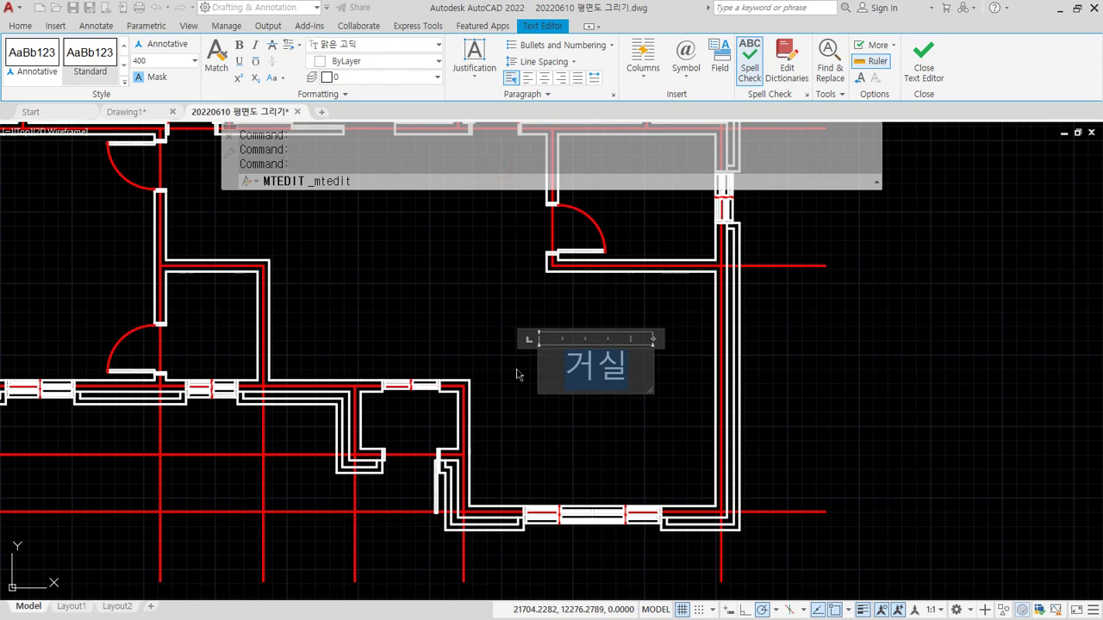
click(155, 59)
text(200)
key(Return)
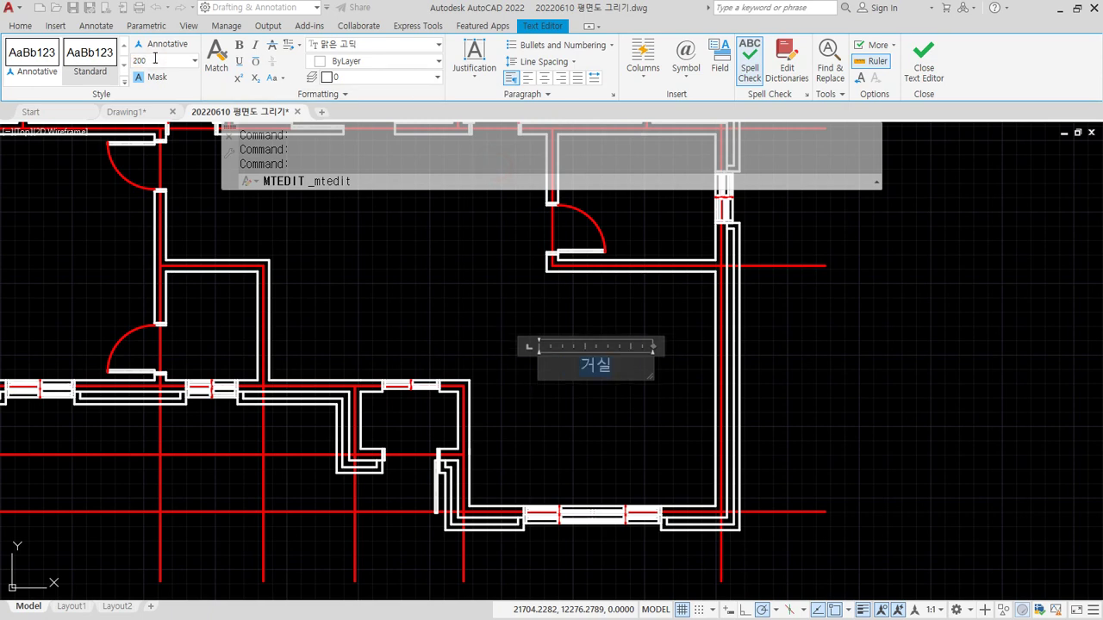
click(924, 62)
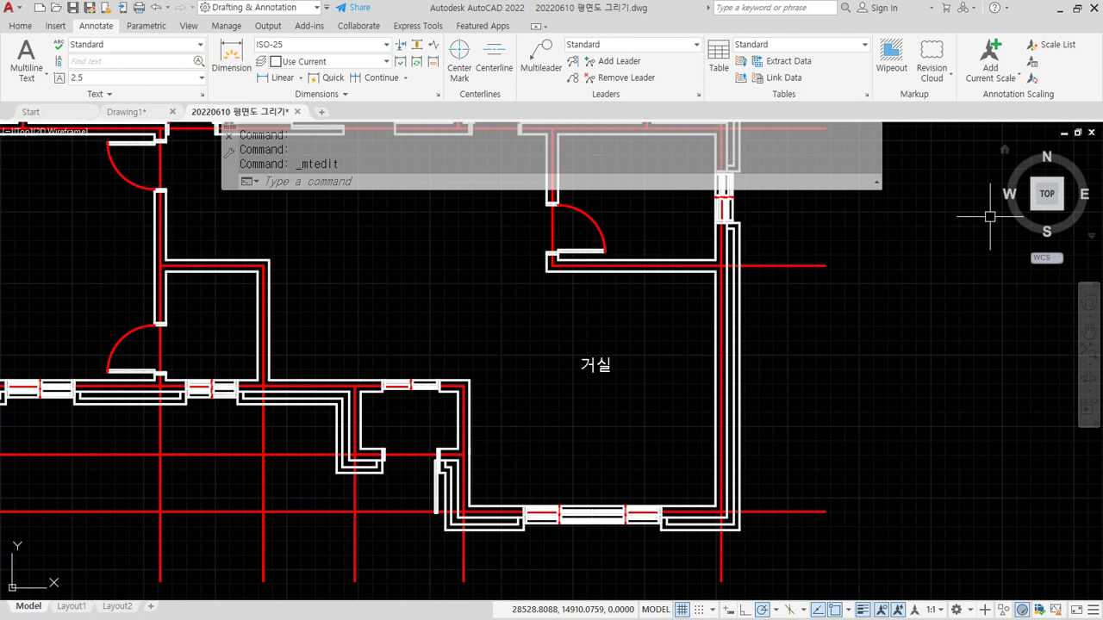
Turn on the text frame in the properties of the 거실 text
click(591, 419)
click(535, 339)
key(ctrl+1)
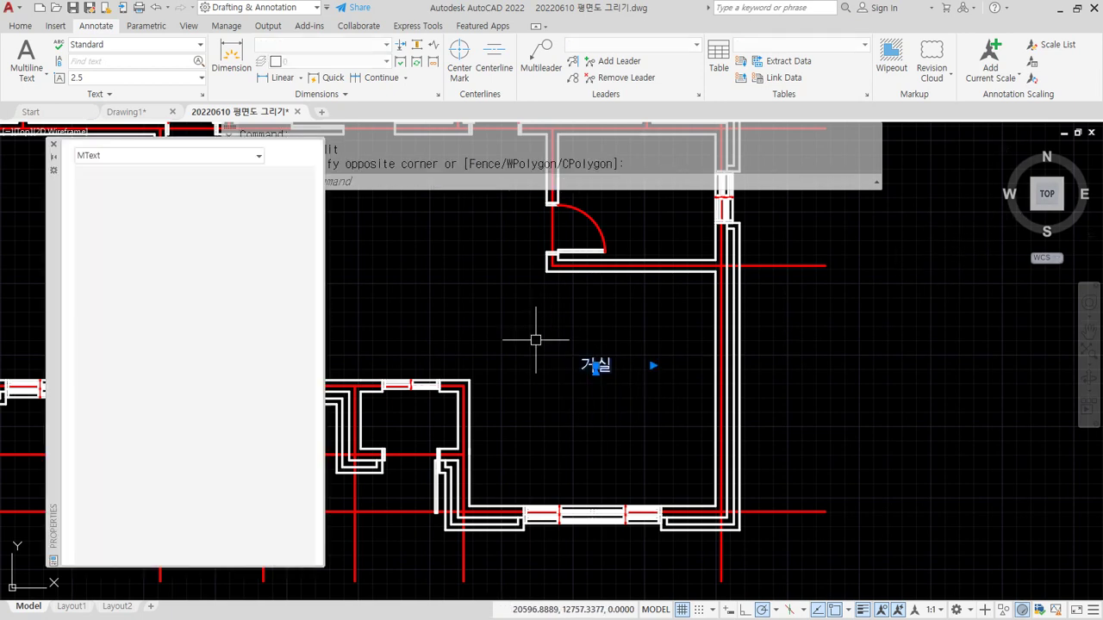
click(152, 520)
click(248, 520)
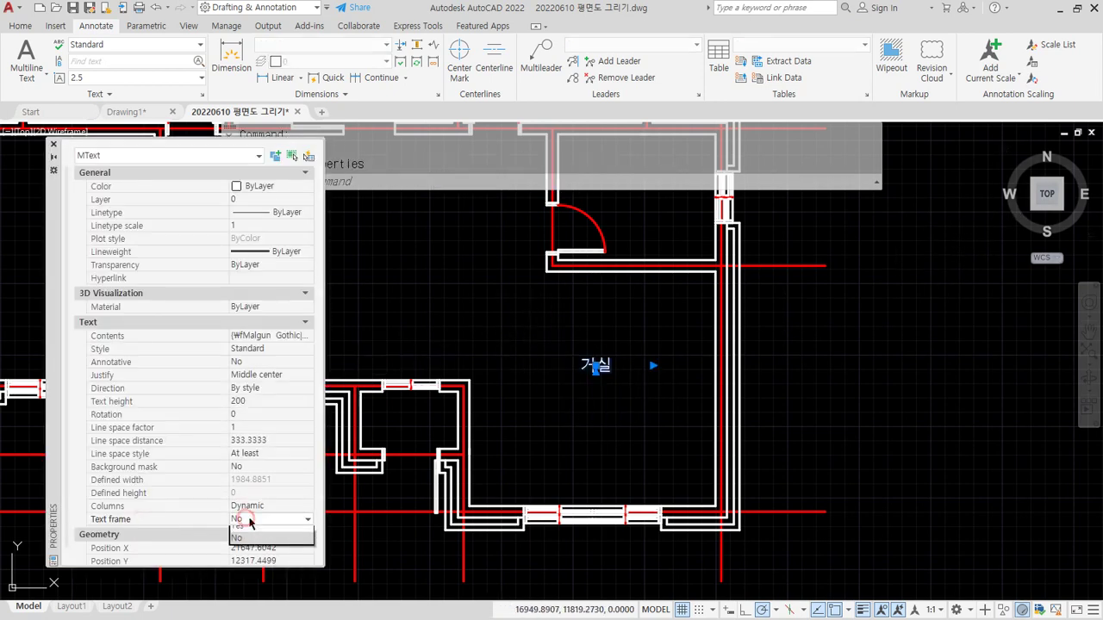
click(255, 526)
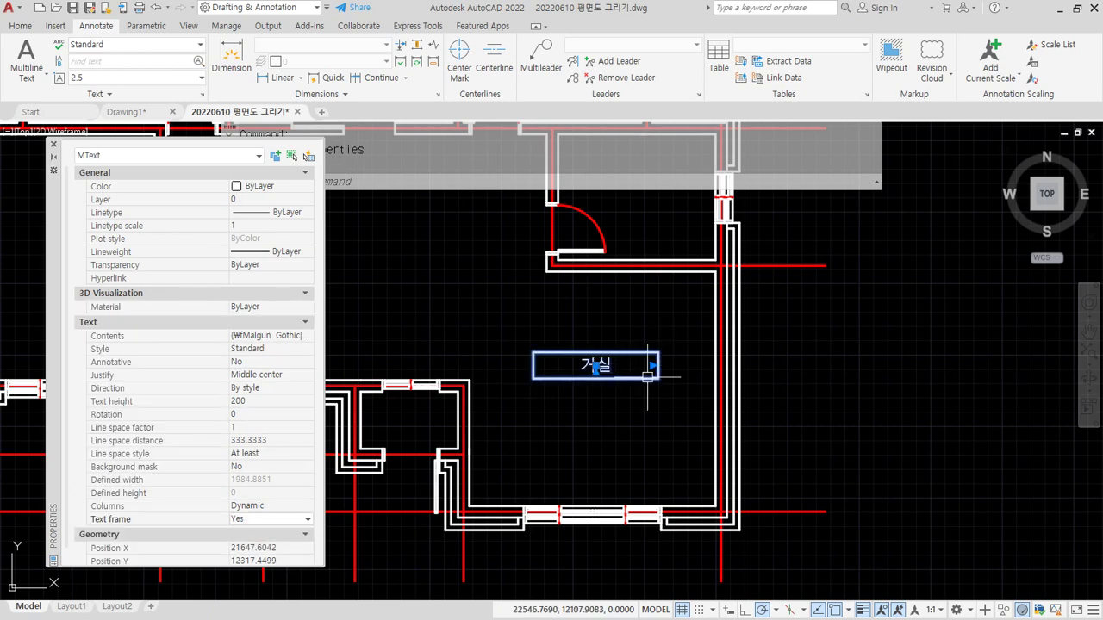
Stretch the frame around 거실 taller and narrow its defined width to about 1136
scroll(647, 377, up, 4)
click(569, 371)
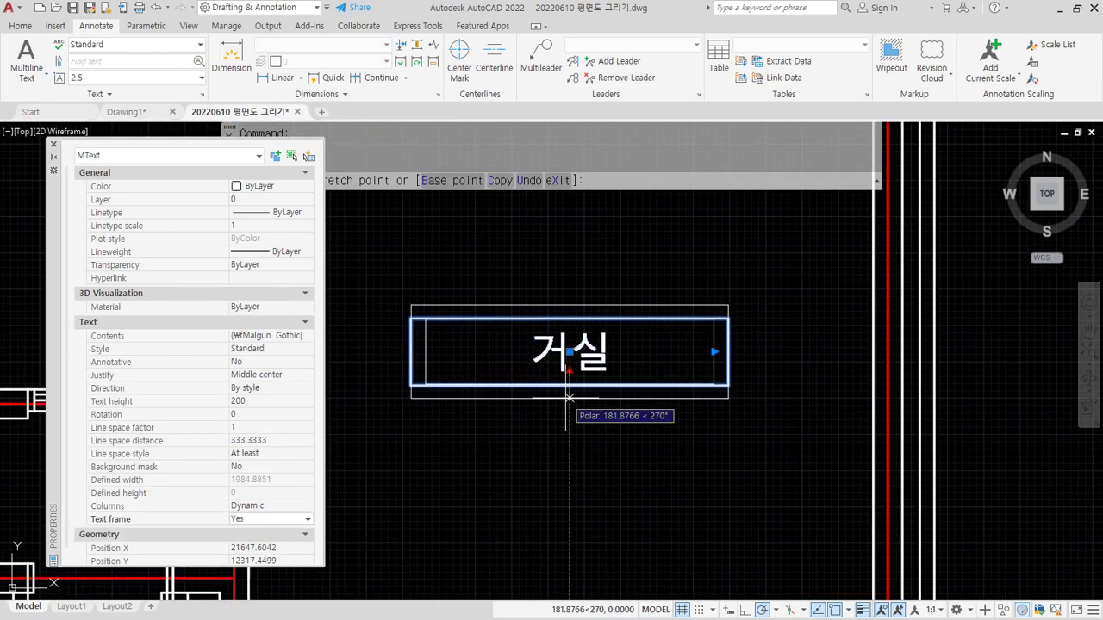
click(569, 392)
click(714, 352)
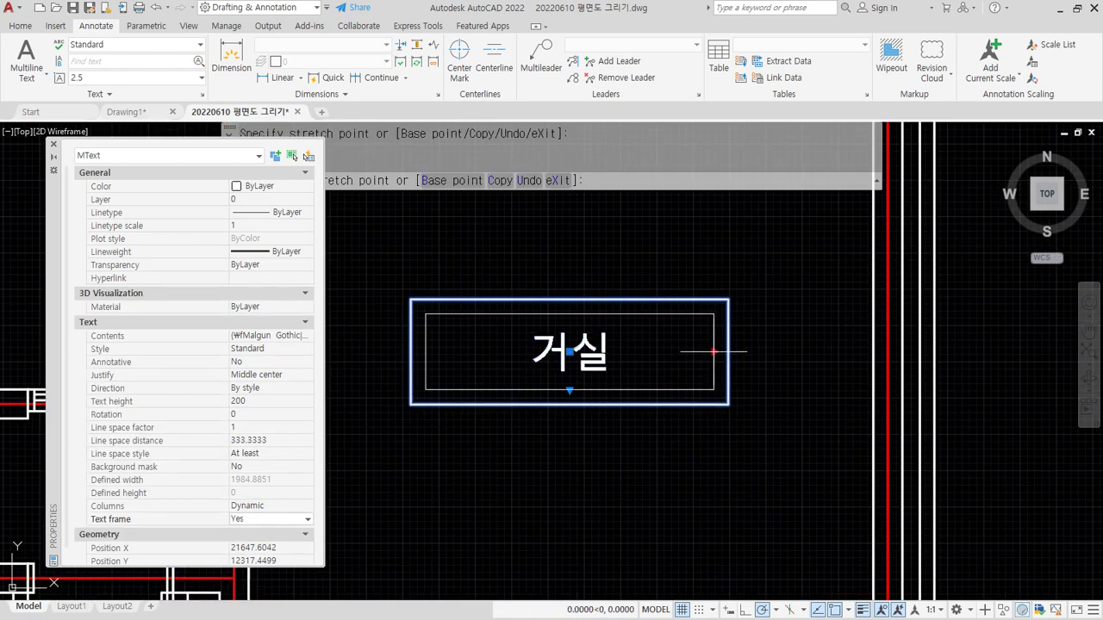
click(637, 352)
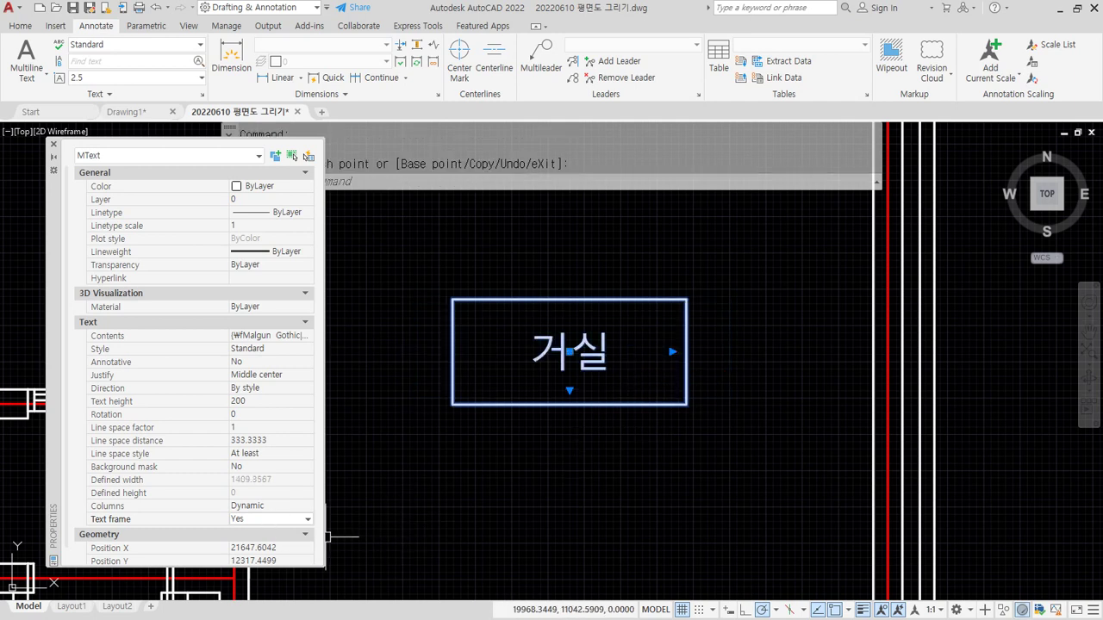
click(672, 352)
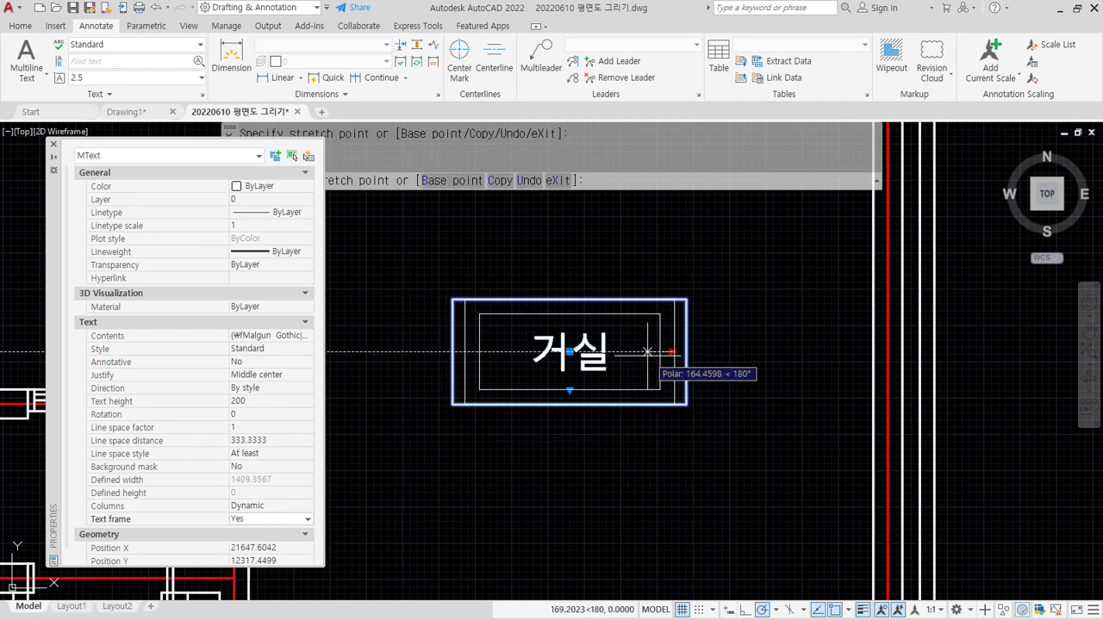
click(653, 351)
click(569, 390)
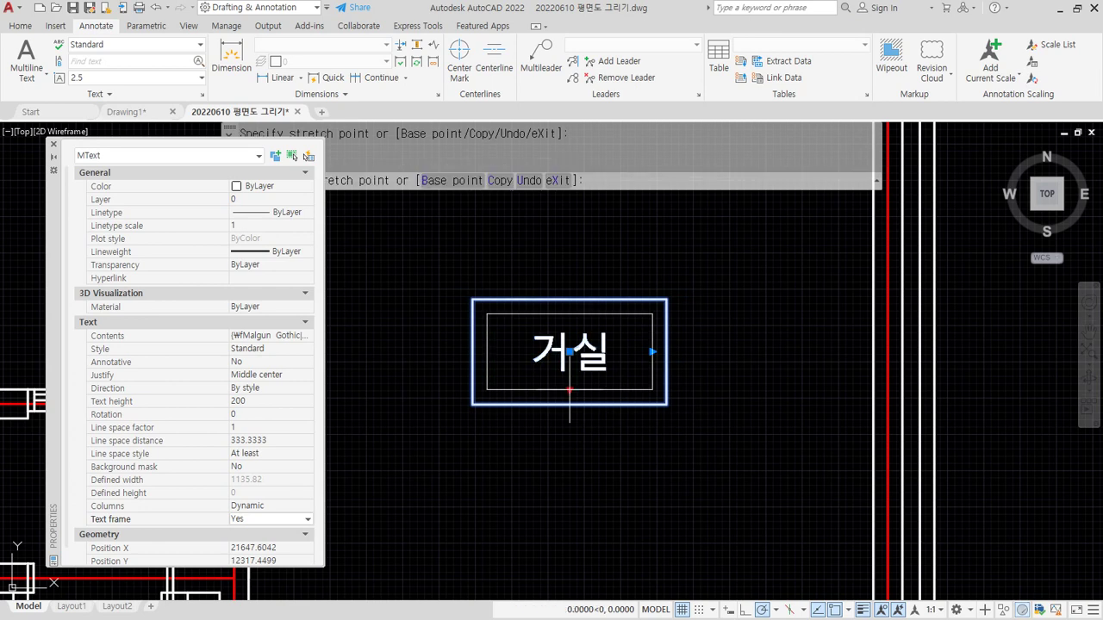
key(Escape)
key(Escape)
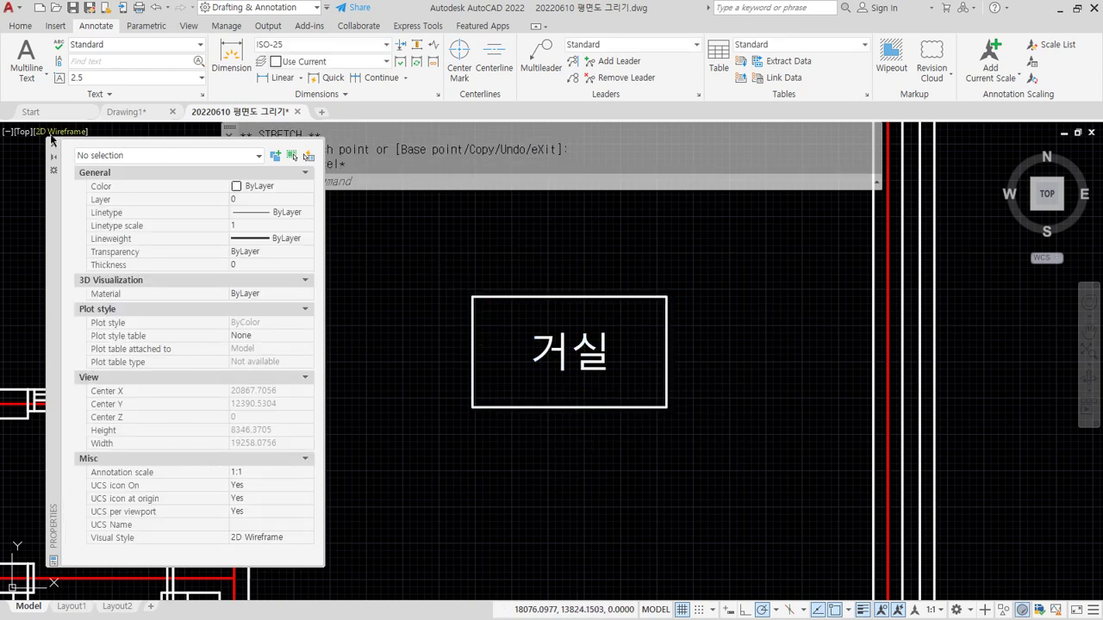
Move the framed 거실 label slightly down toward the middle of the large lower-right room
scroll(427, 349, down, 5)
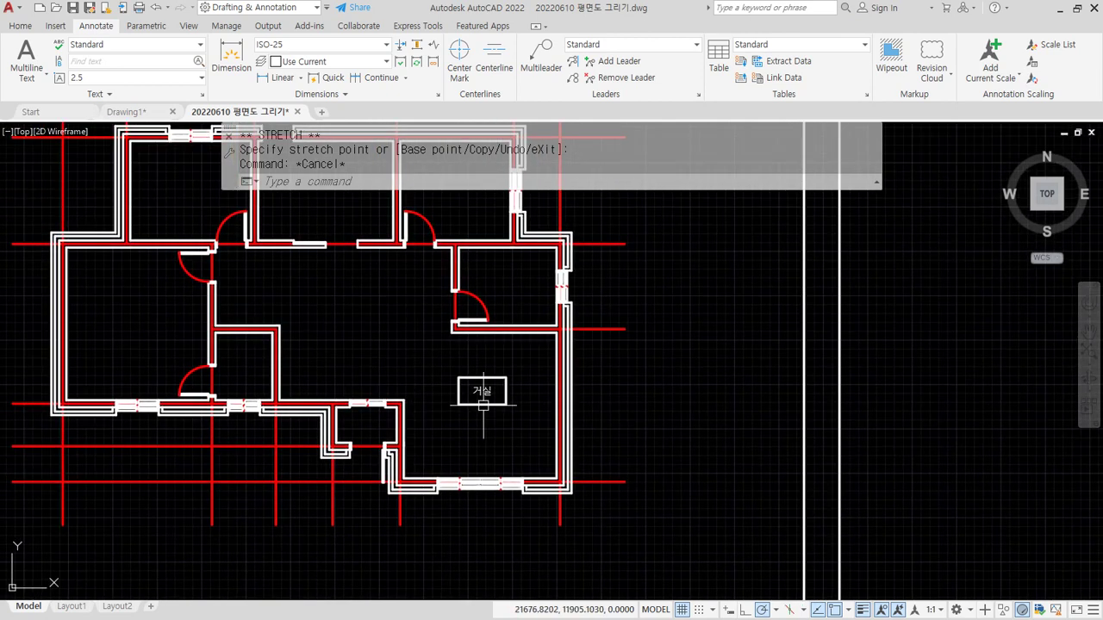
text(m)
key(Return)
click(482, 392)
key(Return)
click(484, 389)
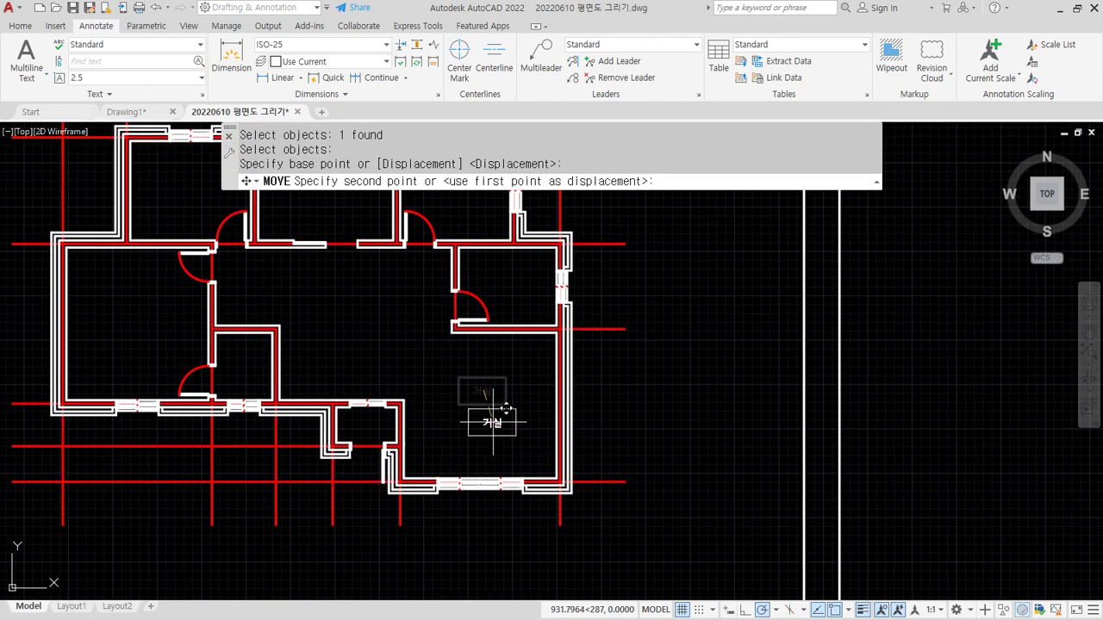
click(494, 413)
Copy the framed 거실 label into the large left room, the three upper rooms and the small right room
text(c)
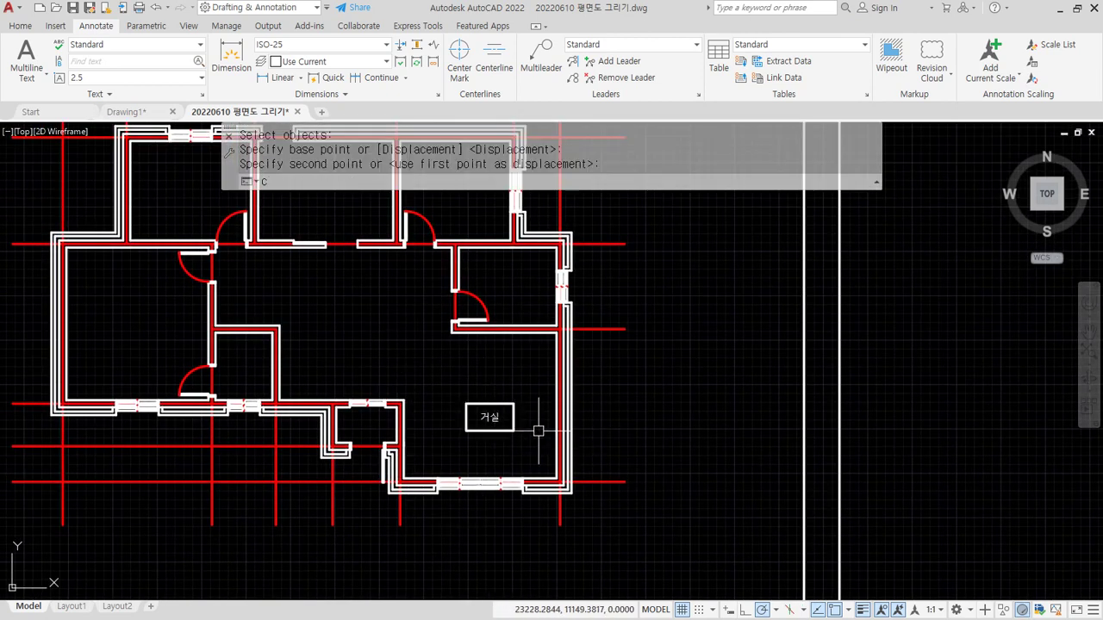
text(p)
key(Return)
click(489, 417)
key(Return)
click(488, 415)
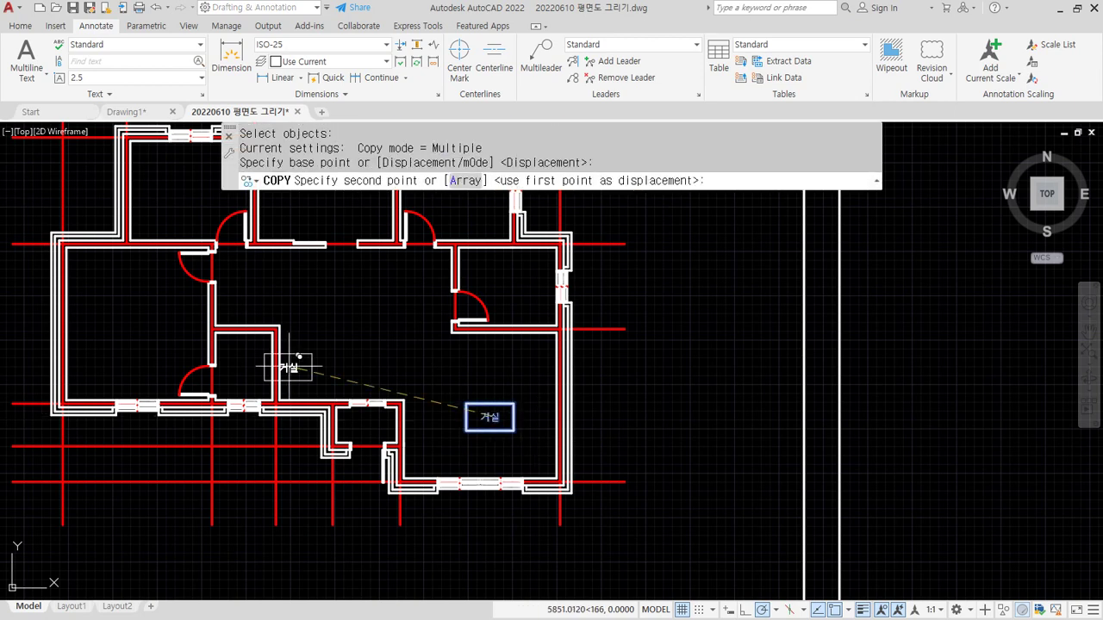
click(132, 331)
middle_drag(192, 194, 188, 277)
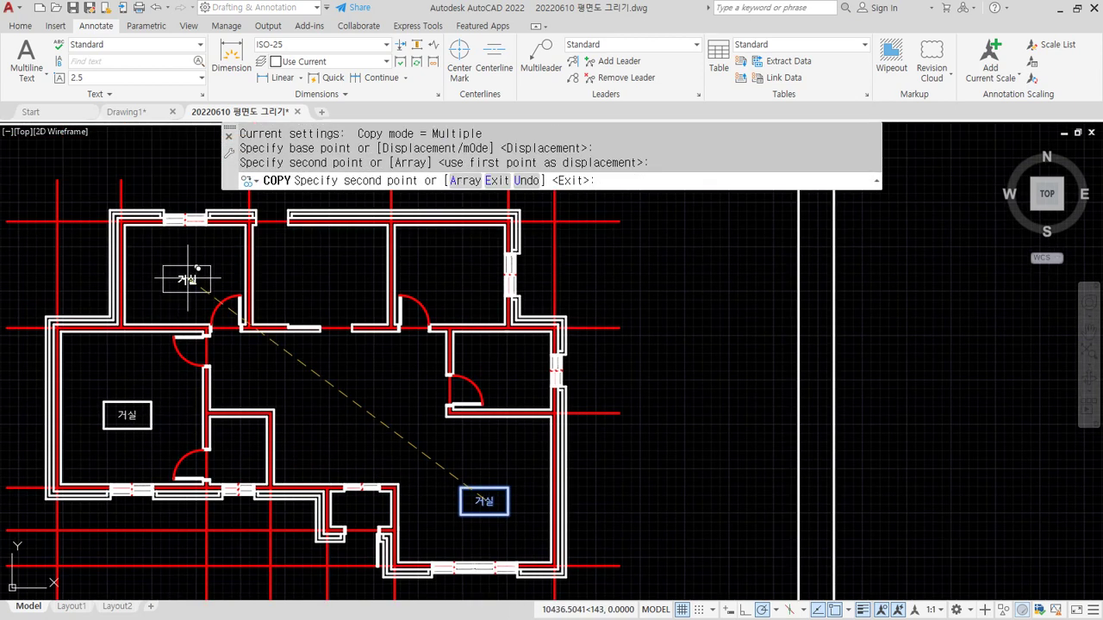
click(181, 273)
click(328, 271)
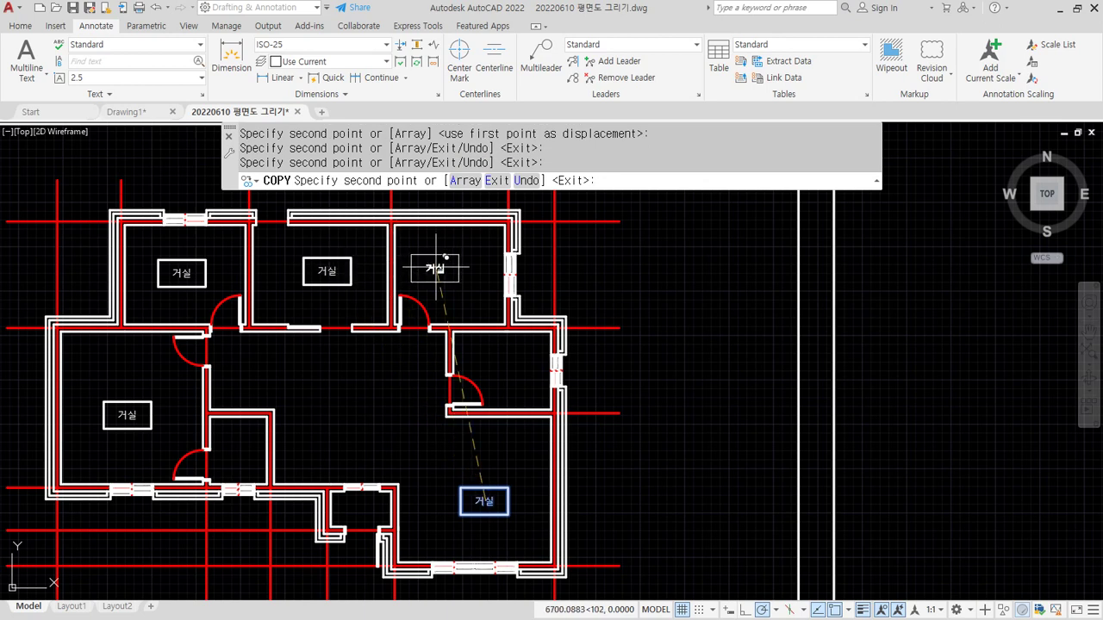
click(452, 267)
click(508, 369)
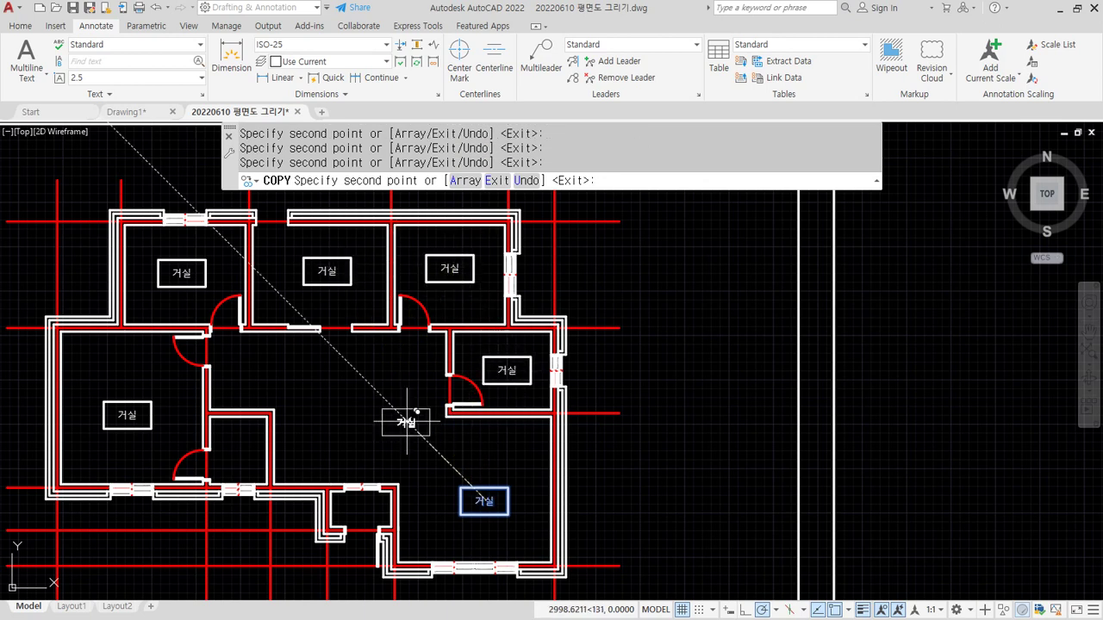
key(Return)
Change the copied labels in the large left room and the upper-left room to 방 with TEXTEDIT
text(ed)
key(Return)
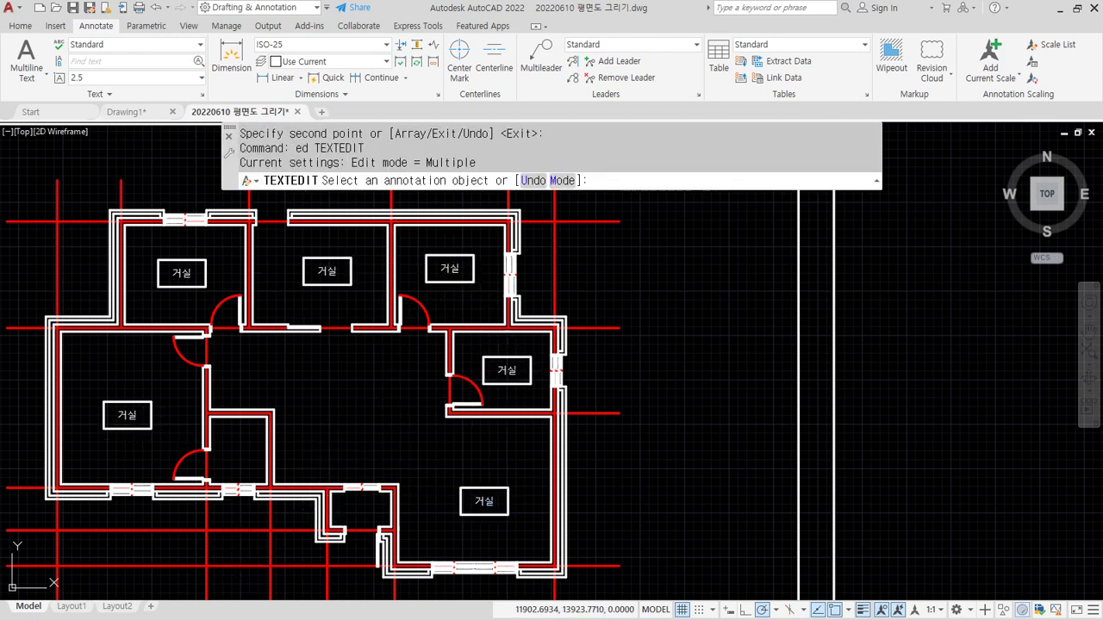
click(126, 414)
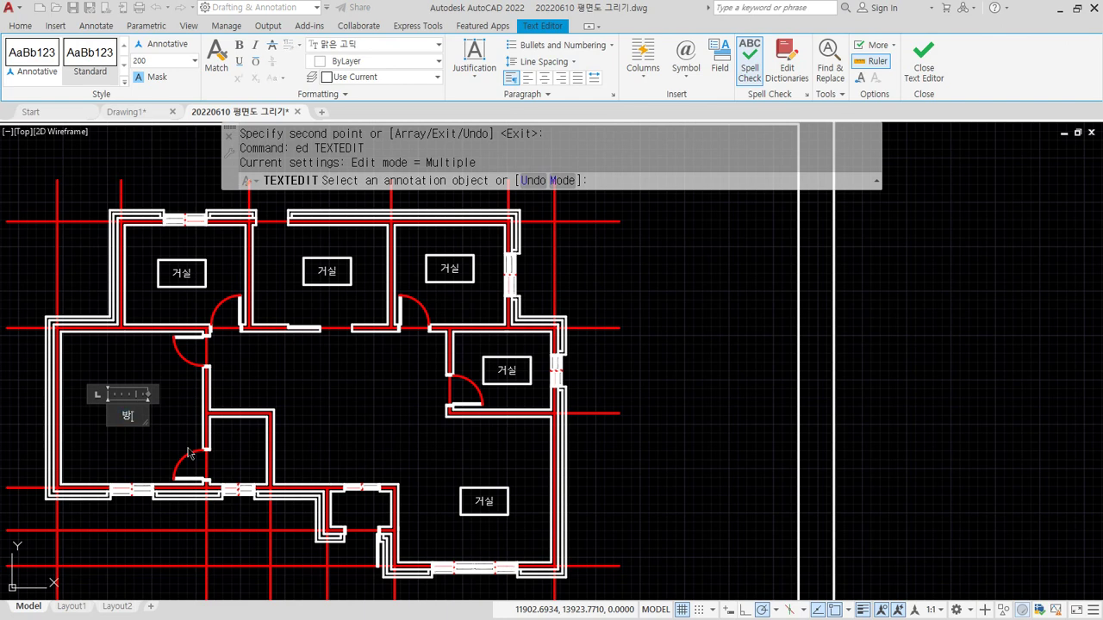
click(188, 452)
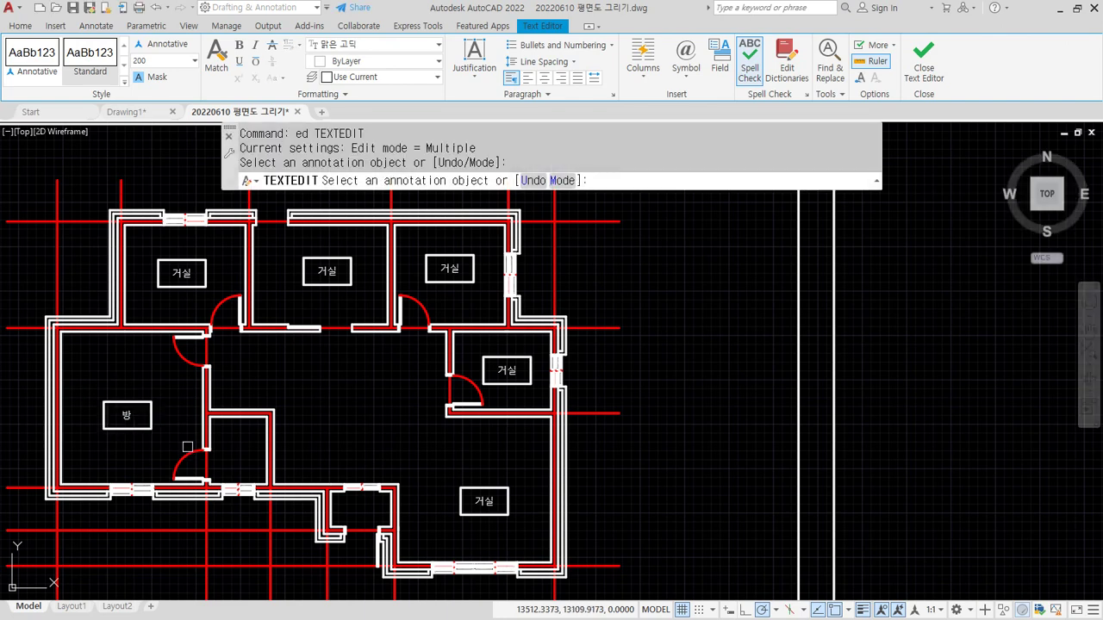
click(195, 275)
text(qkd)
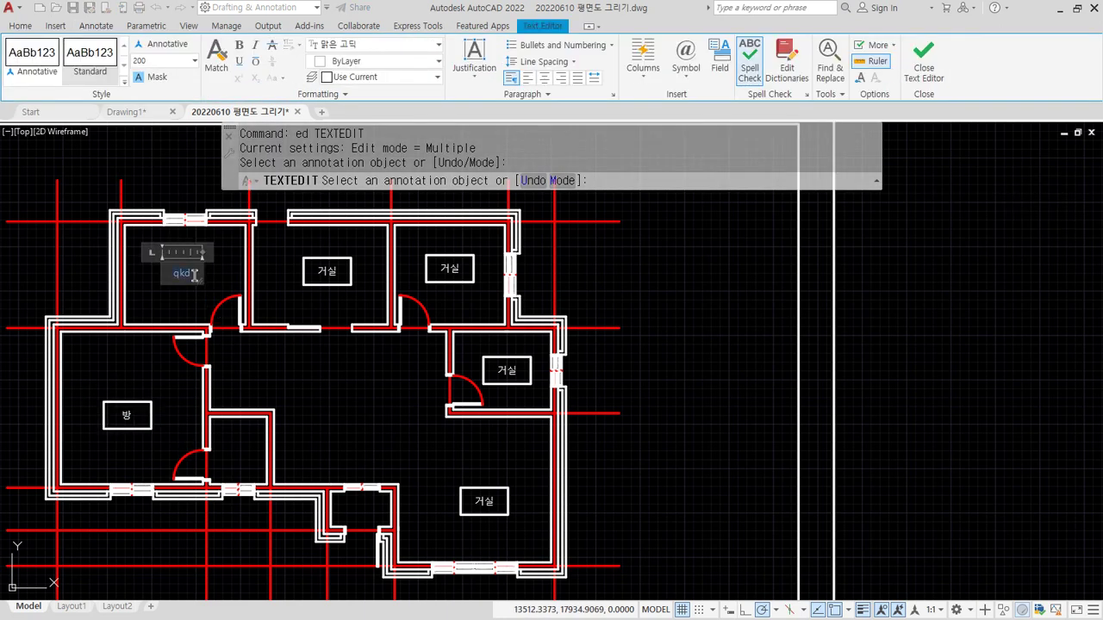
click(214, 269)
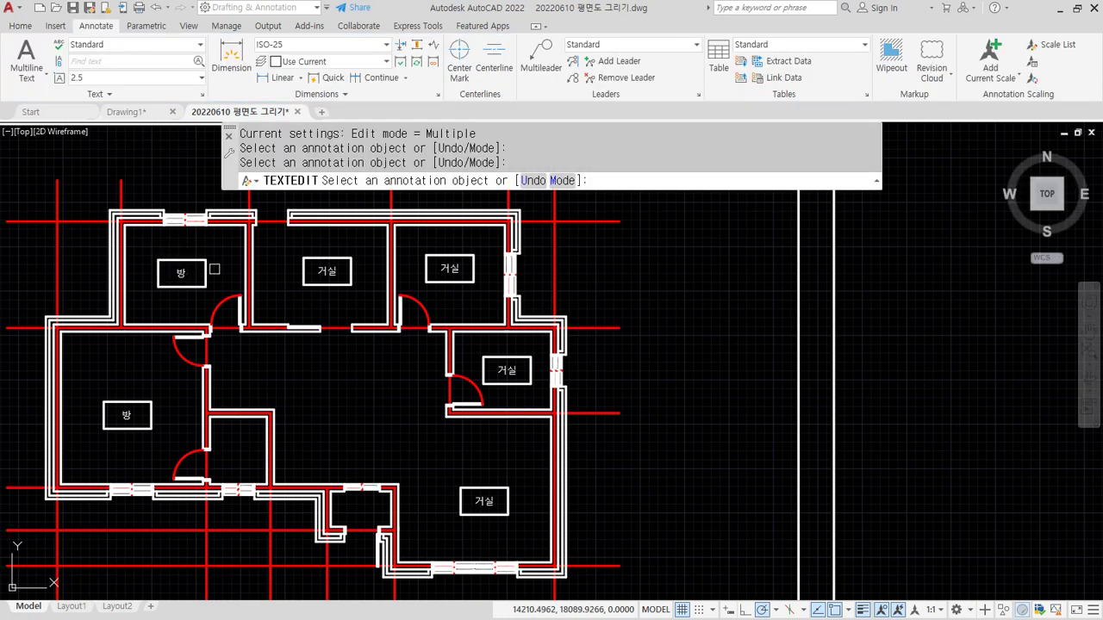
Change the upper-middle room's label to 주방 and the upper-right room's label to 방
click(333, 272)
text(wn)
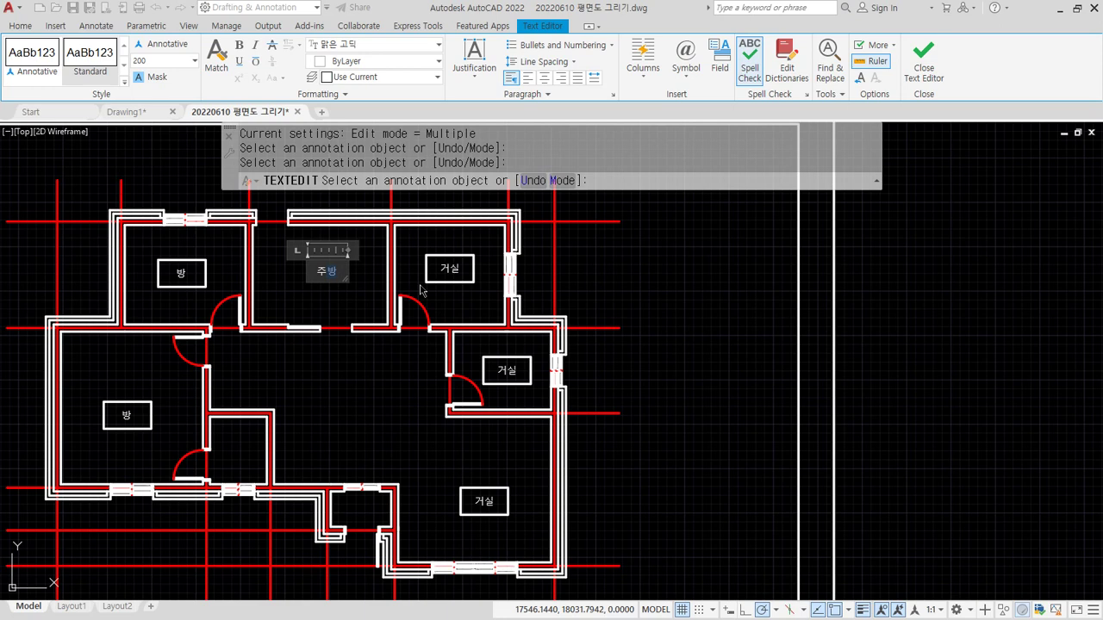
click(421, 290)
click(452, 274)
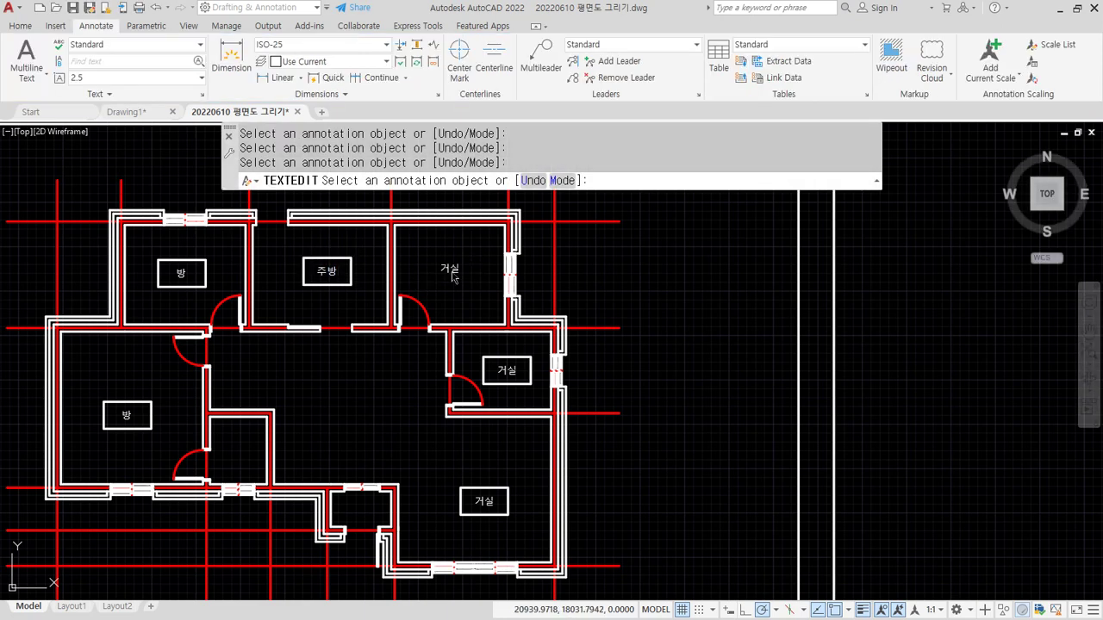
click(455, 282)
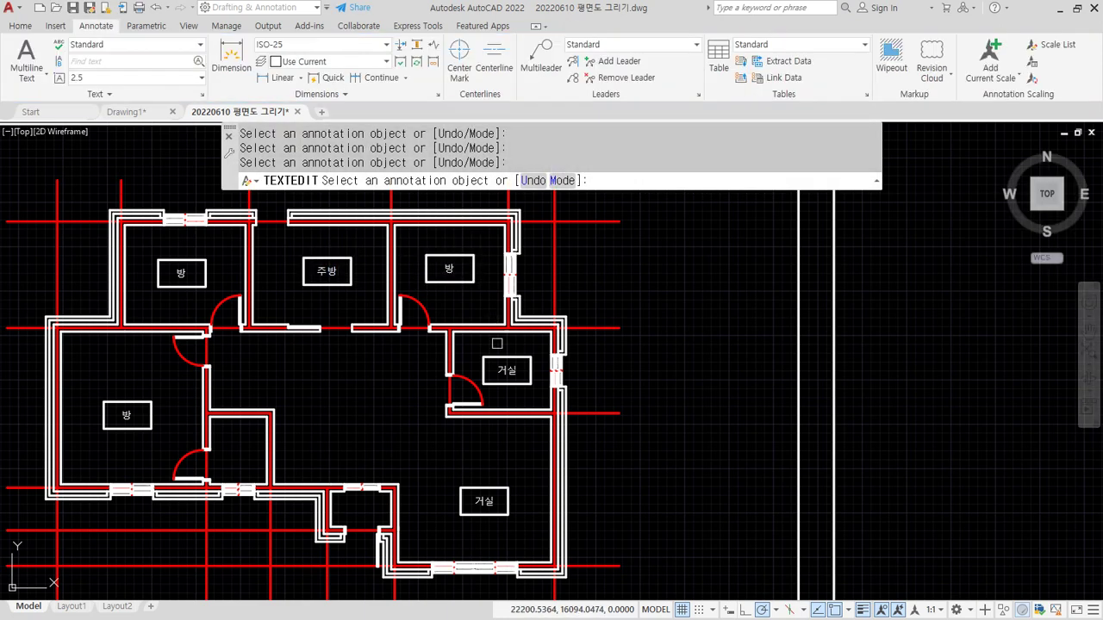
Change the label in the small right room to 욕실 and finish TEXTEDIT
click(498, 362)
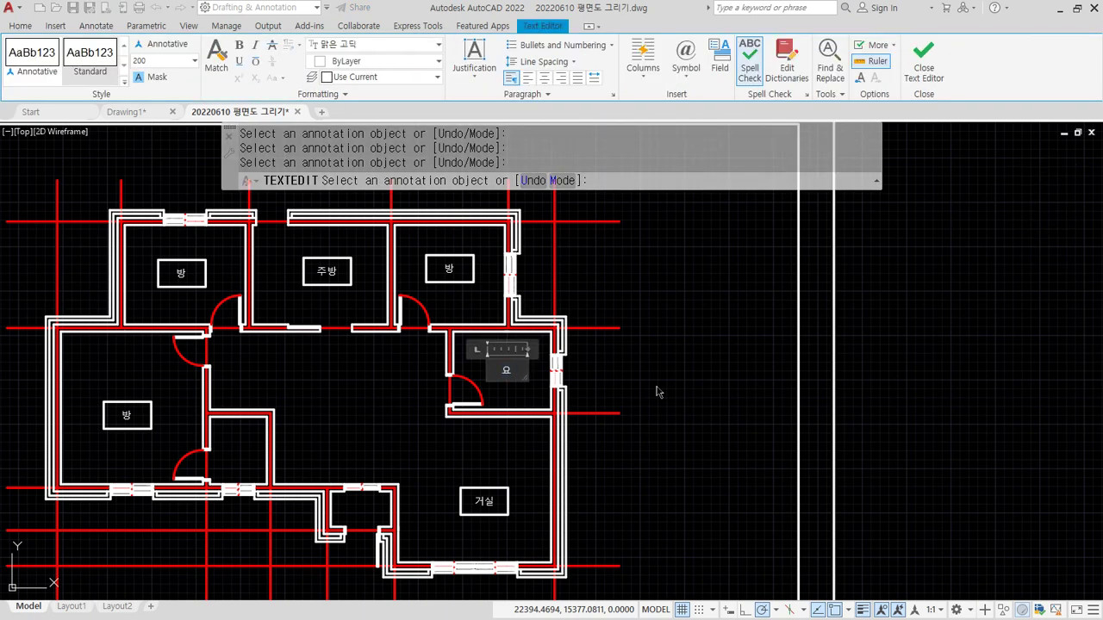
click(656, 392)
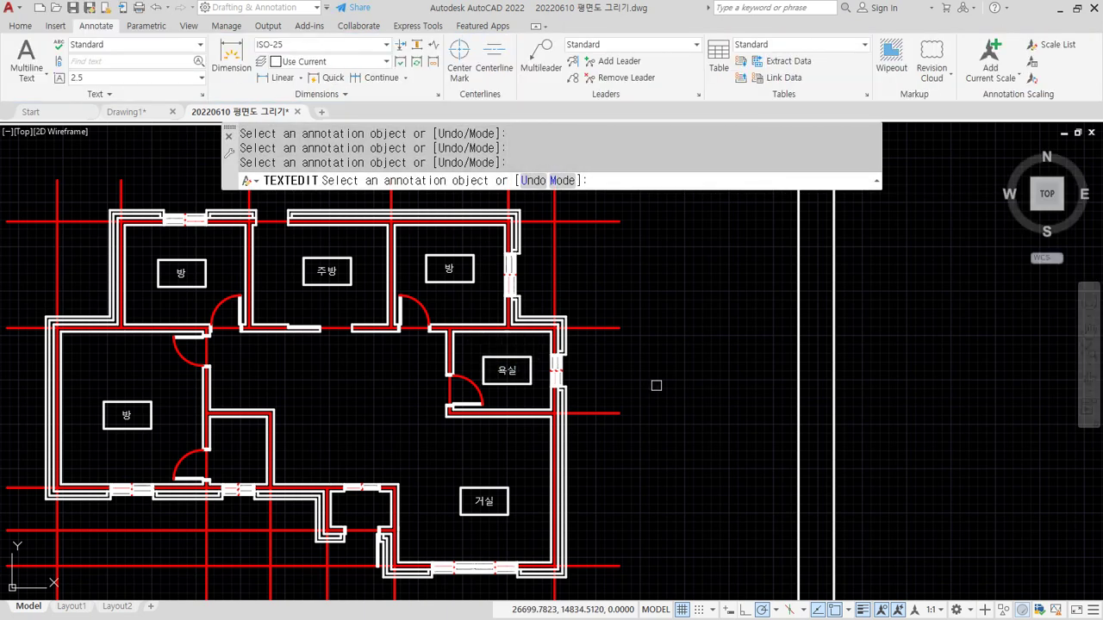
key(Return)
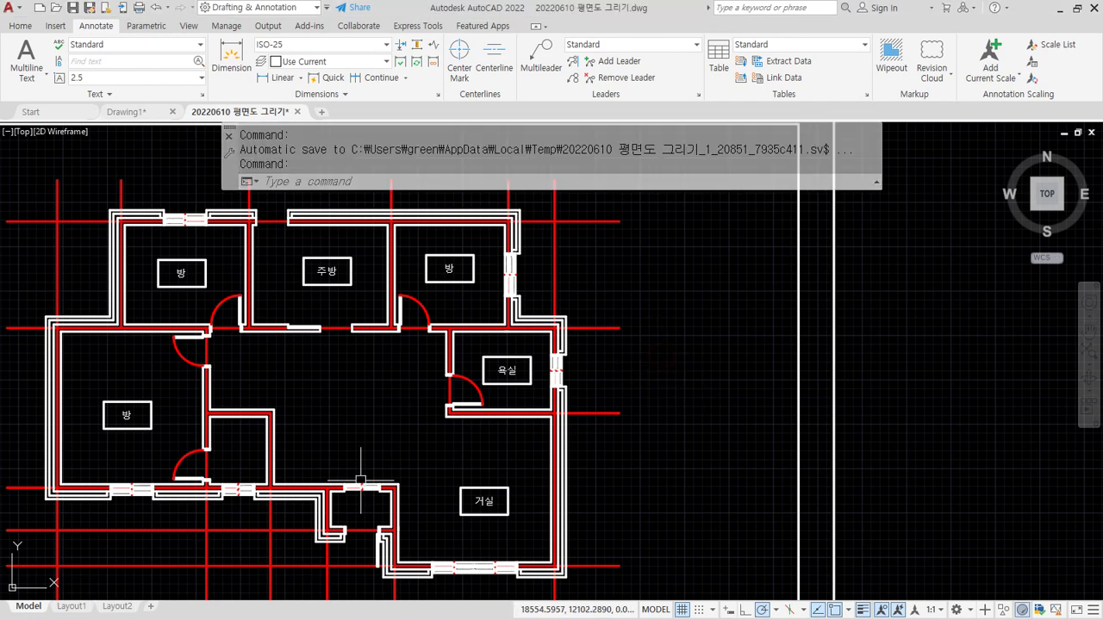
Hatch the open central hall and living-room area around the framed 거실 label with the ANGLE pattern at scale 1
scroll(661, 405, up, 3)
scroll(558, 431, down, 4)
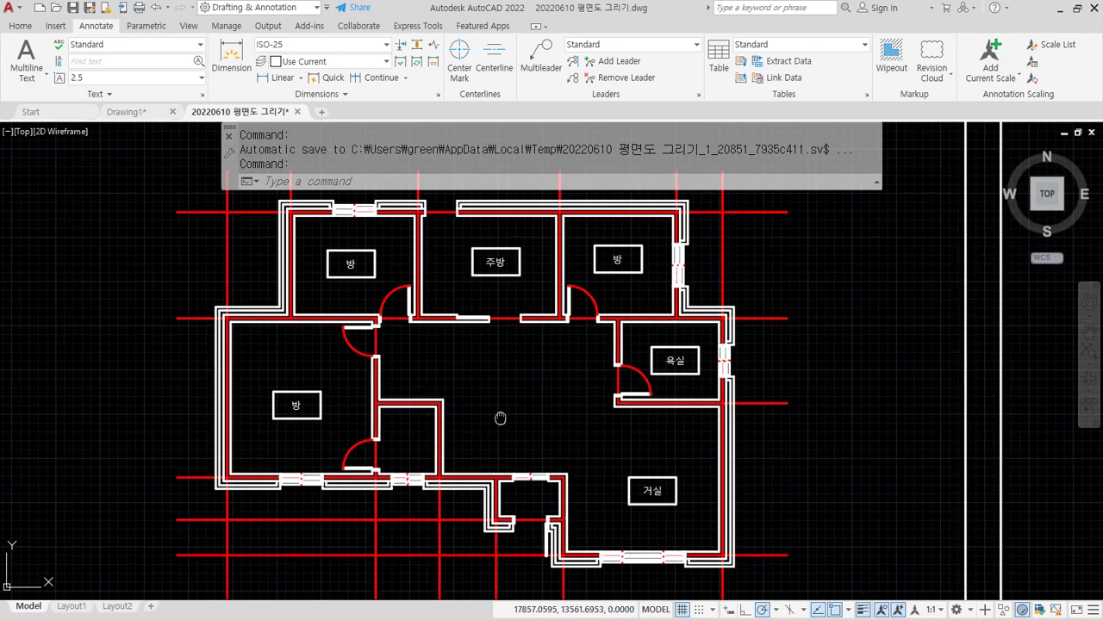
text(h)
key(Return)
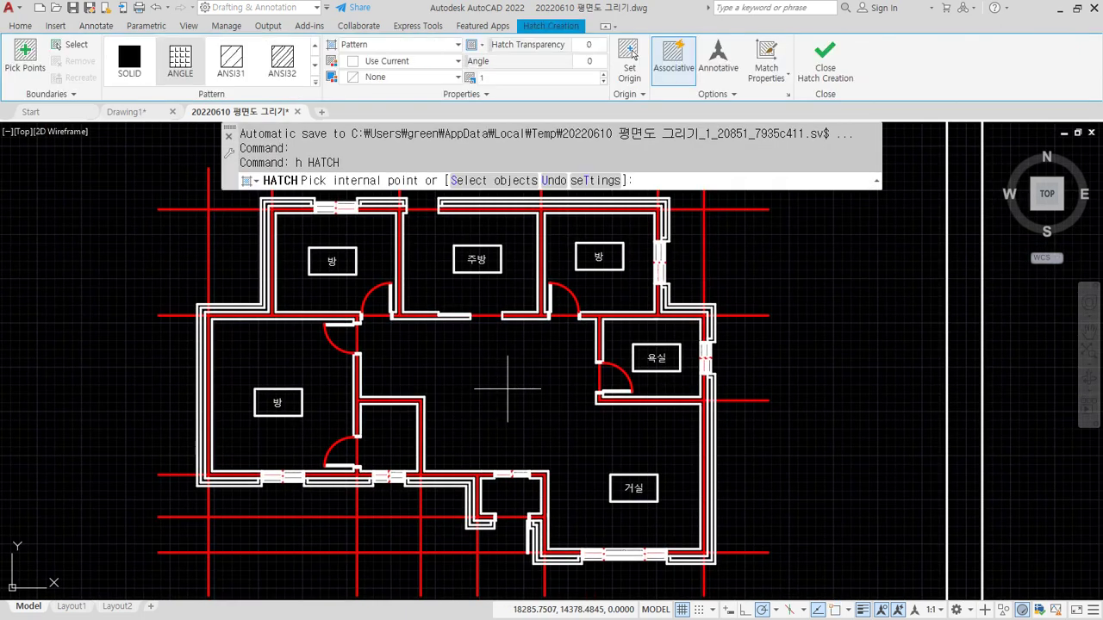
click(505, 377)
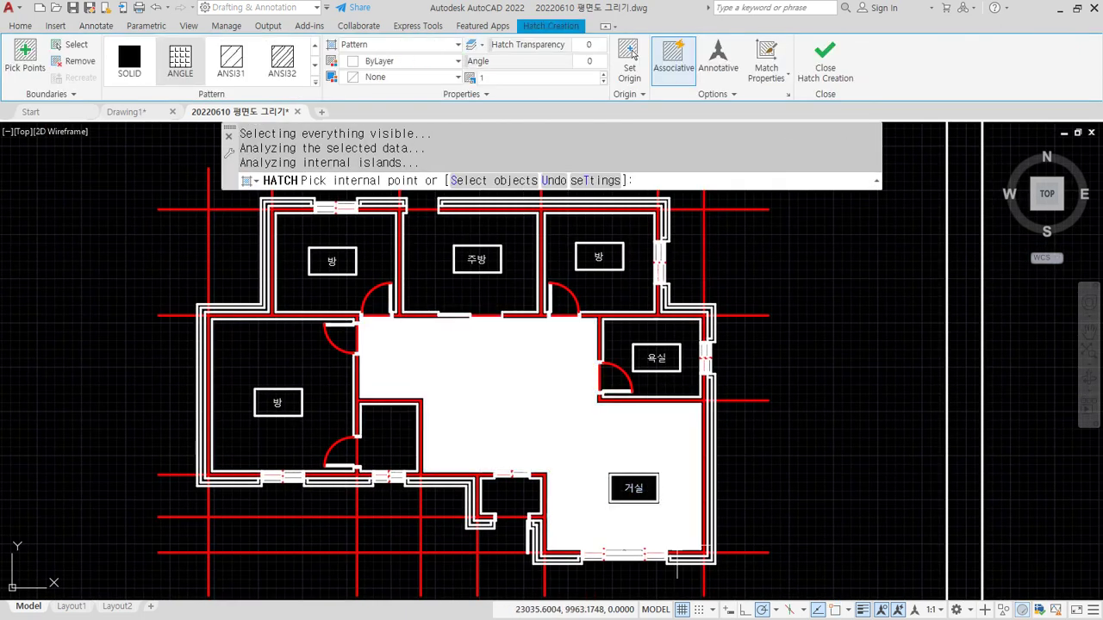
key(Return)
scroll(681, 501, up, 5)
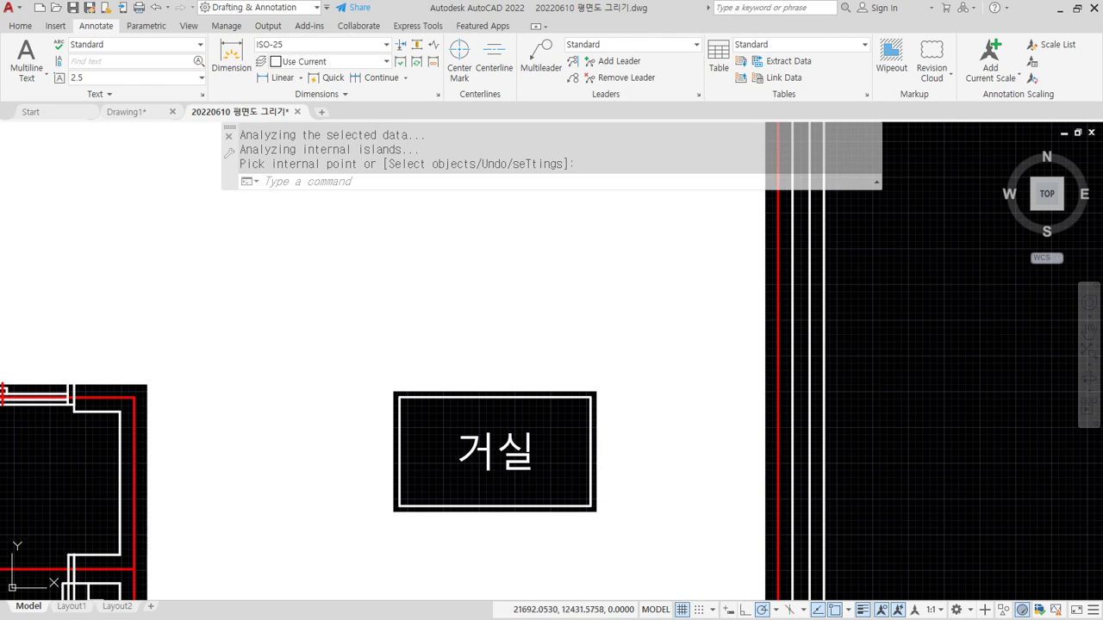
Change the central living-room hatch to the AR-B816 brick pattern
click(253, 201)
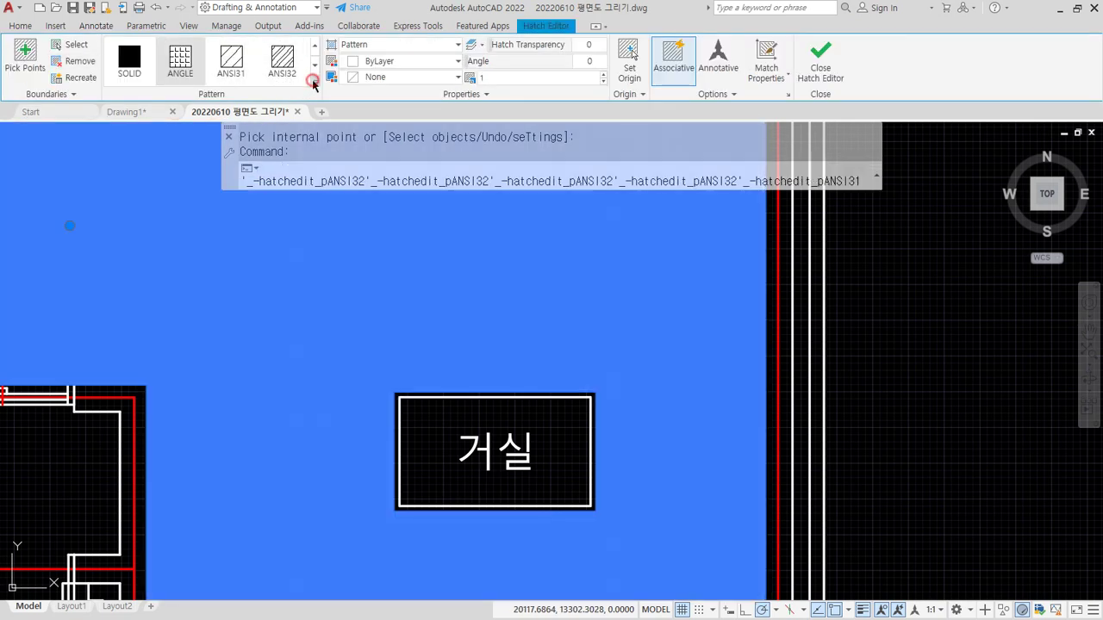
click(314, 81)
click(232, 162)
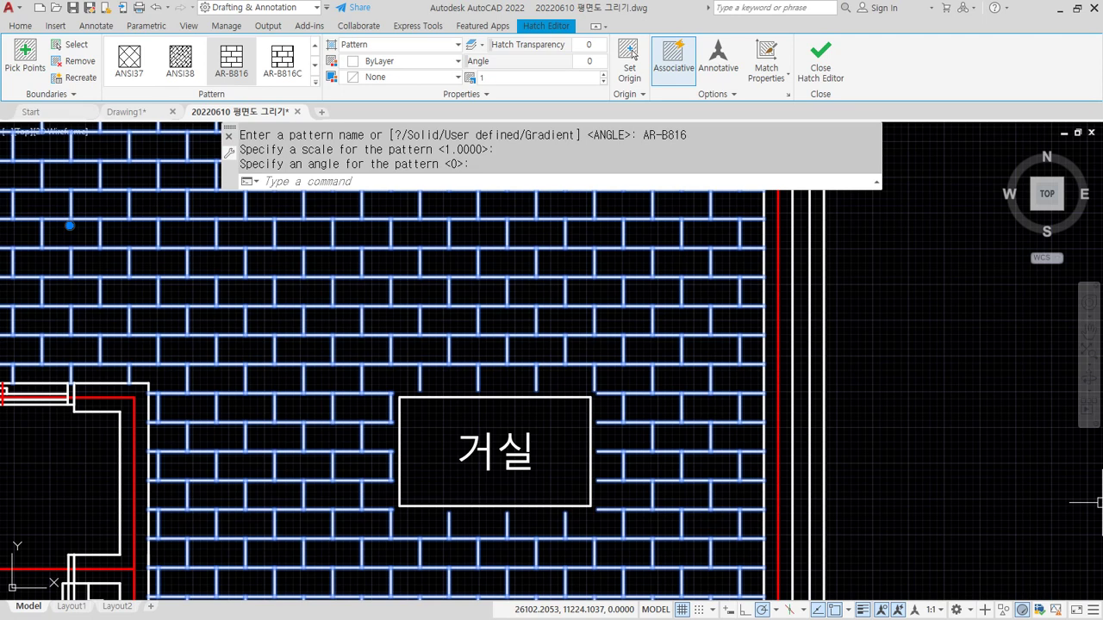
key(Escape)
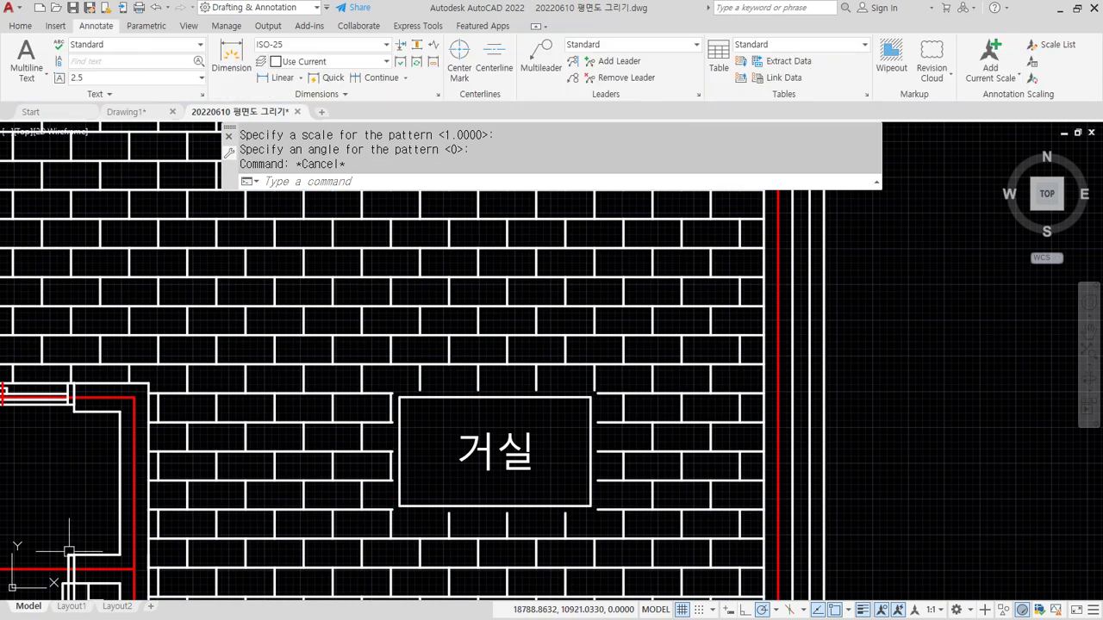
Move the framed 방 label out of the large left room to the empty area left of the plan
scroll(388, 461, down, 4)
scroll(385, 439, up, 3)
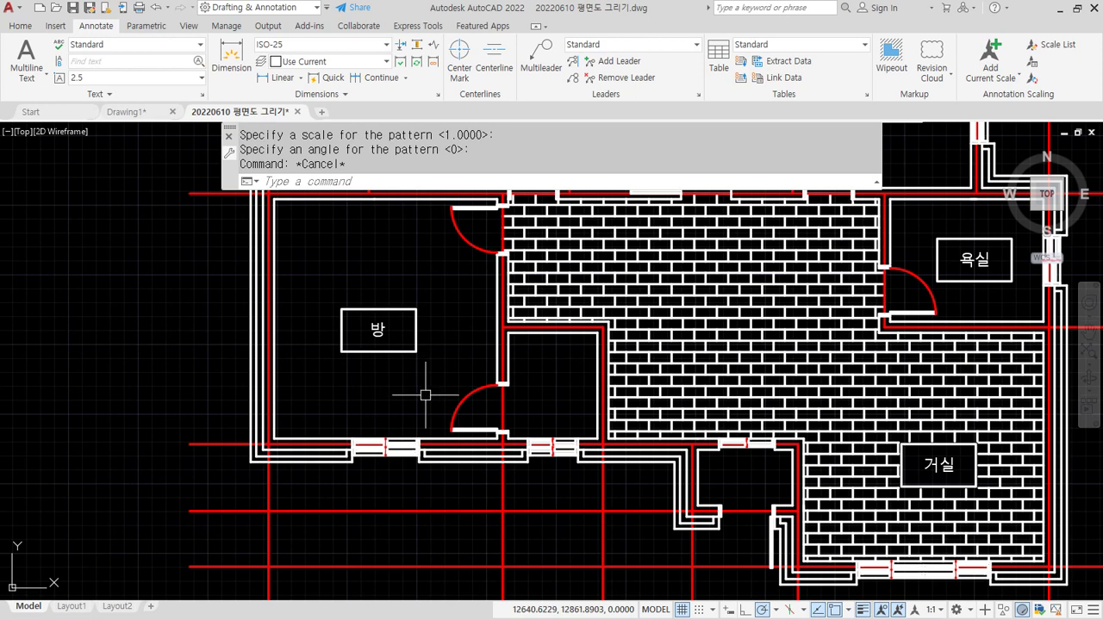
text(m)
key(Return)
click(375, 297)
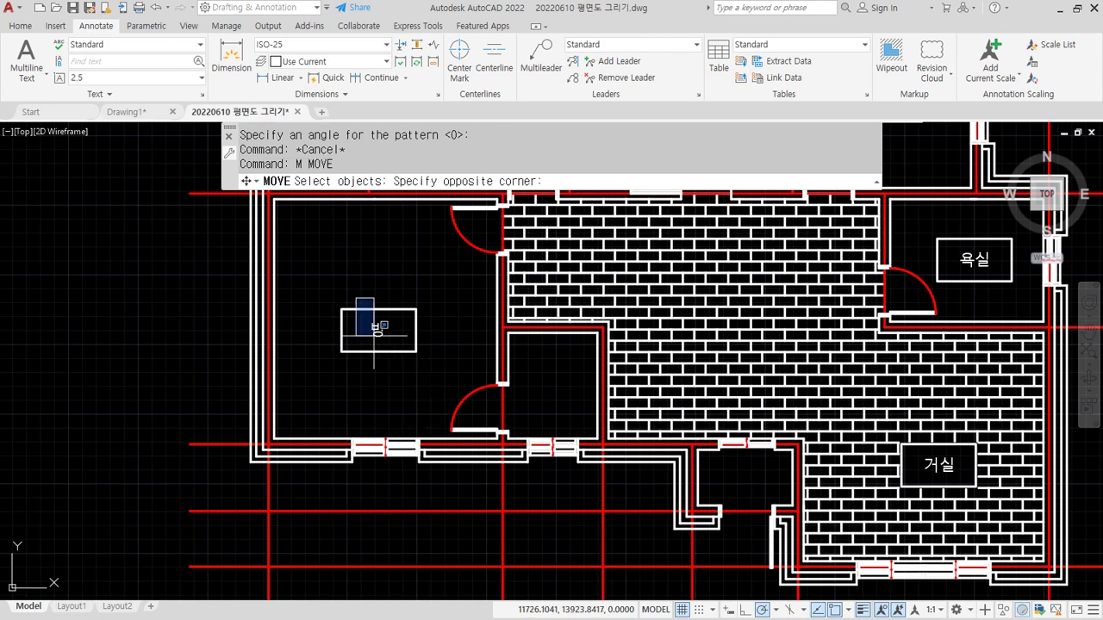
click(307, 396)
key(Return)
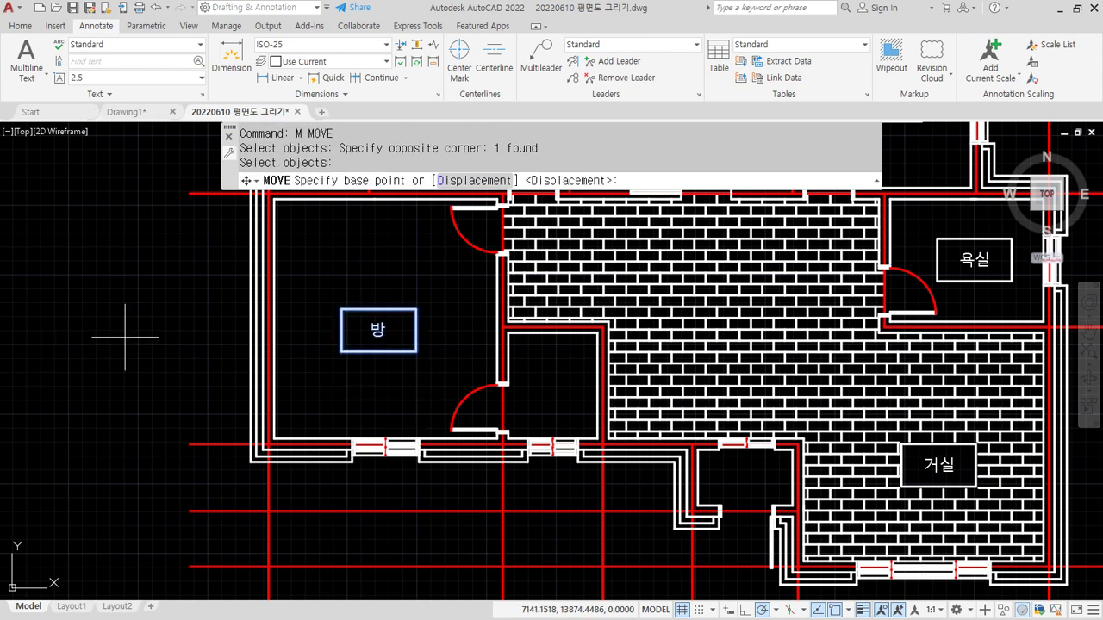
click(392, 329)
click(96, 329)
key(Escape)
key(Escape)
Hatch the whole floor of the large left room with the ANGLE pattern at scale 1
text(h)
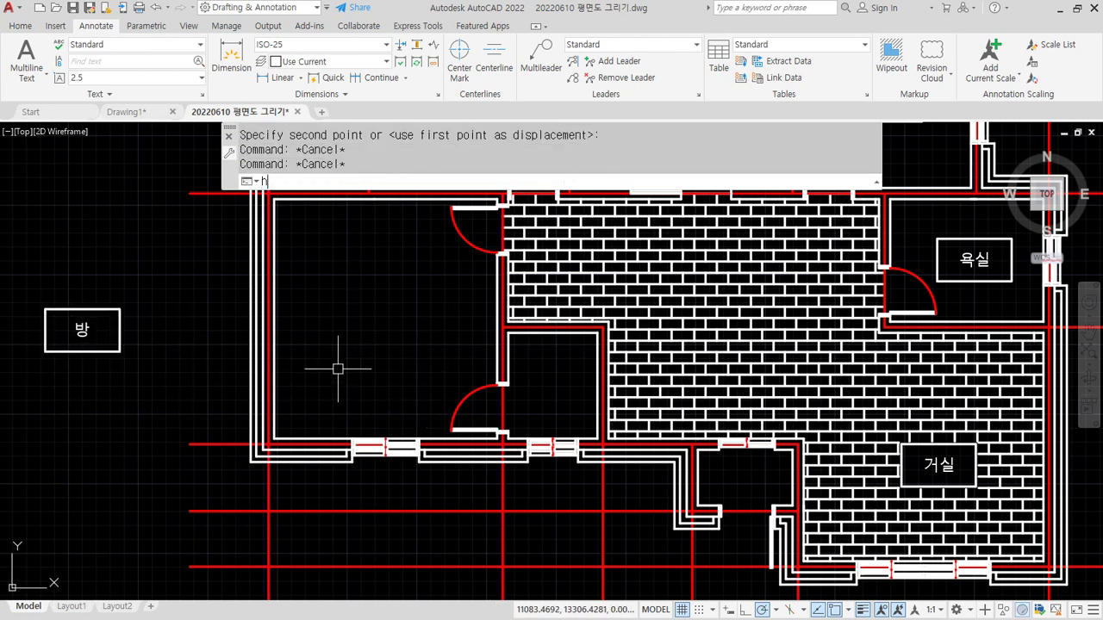
key(space)
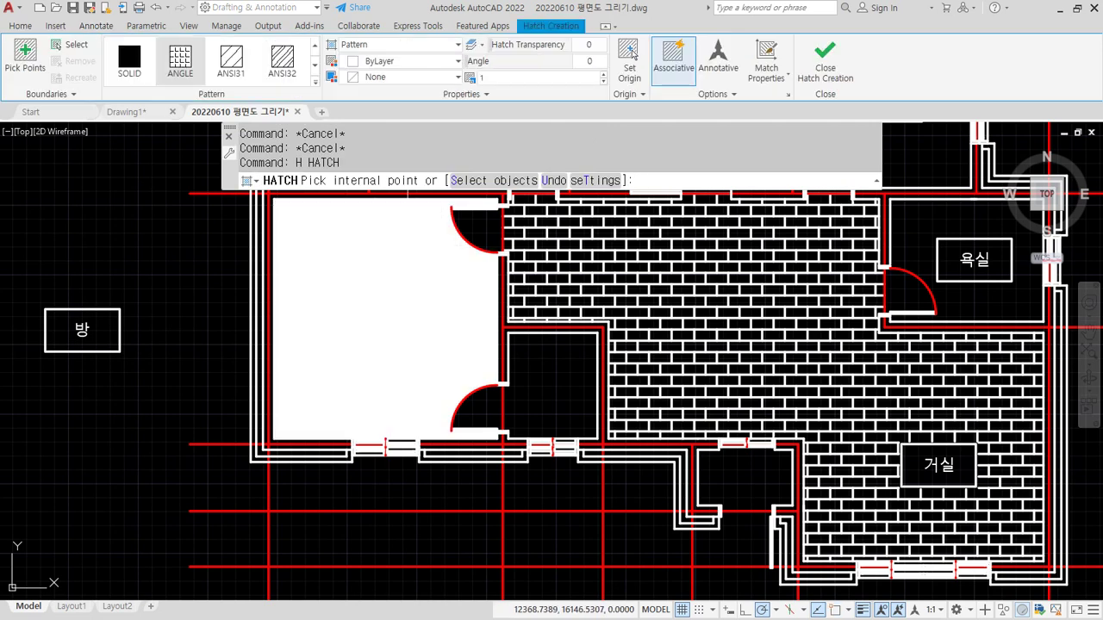
click(364, 296)
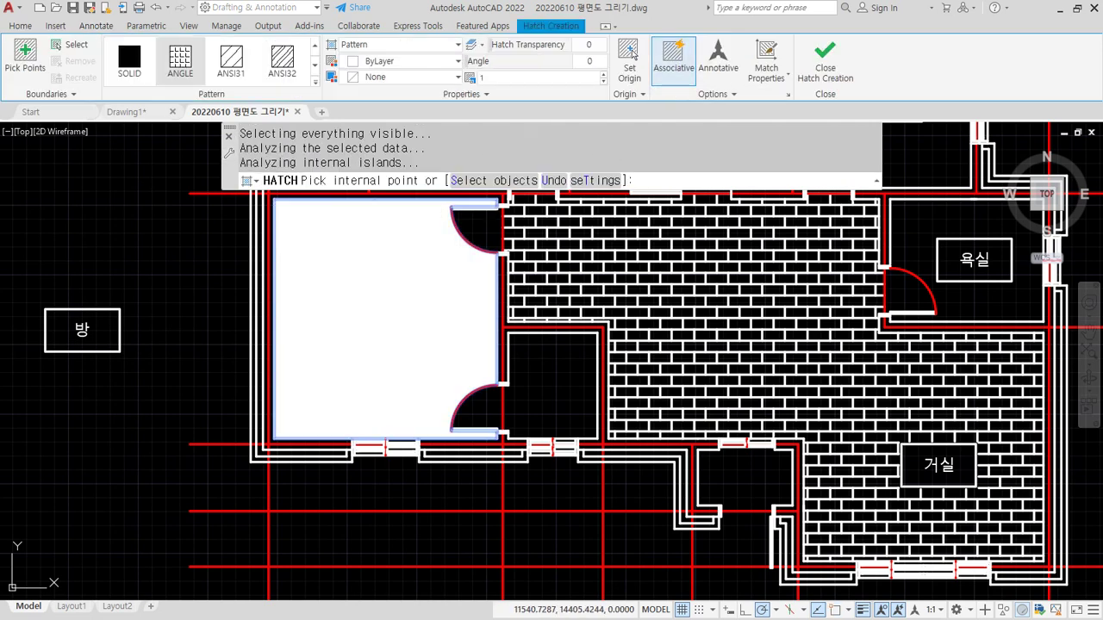
key(space)
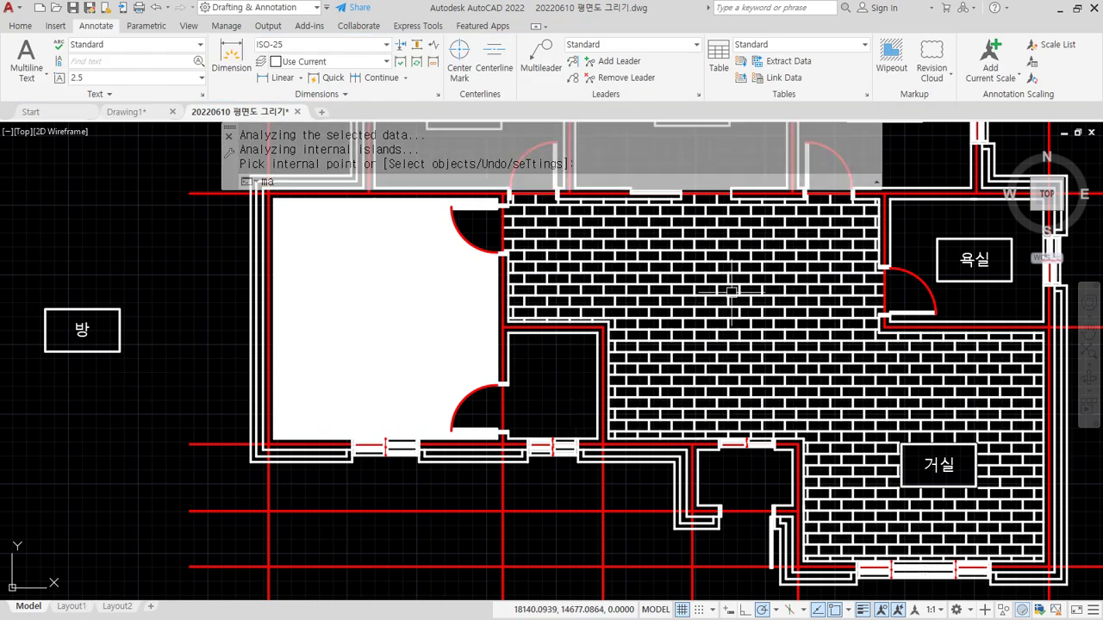
Match the properties of the living-room brick hatch onto the large left room's hatch
text(ma)
key(space)
click(738, 283)
click(444, 314)
key(space)
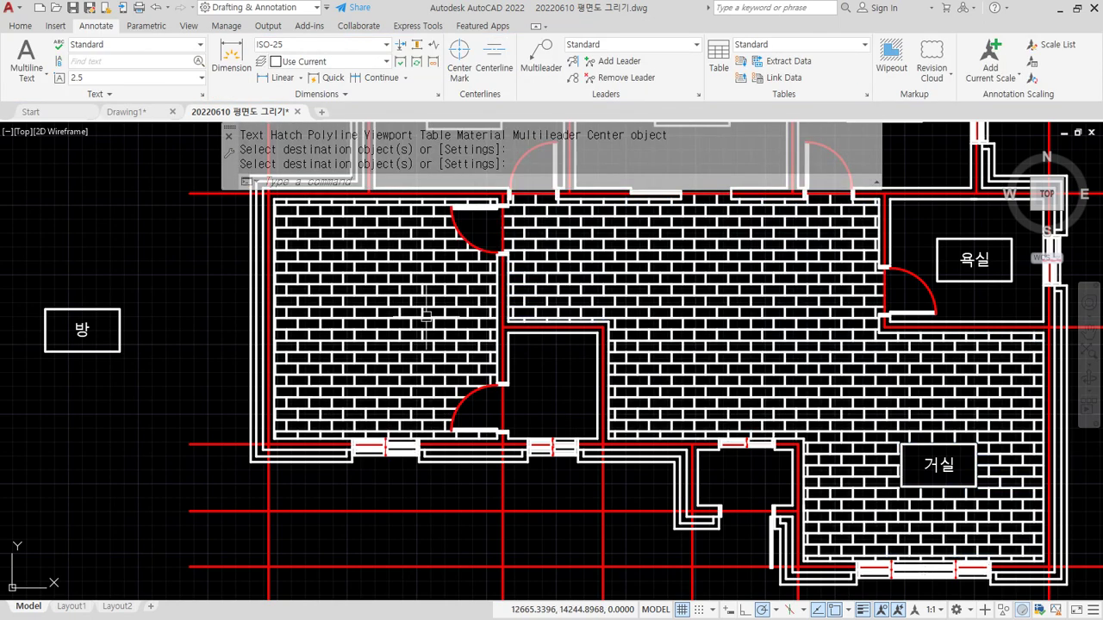
Move the framed 방 label from outside the plan back to the middle of the large left room
text(m)
key(space)
click(157, 379)
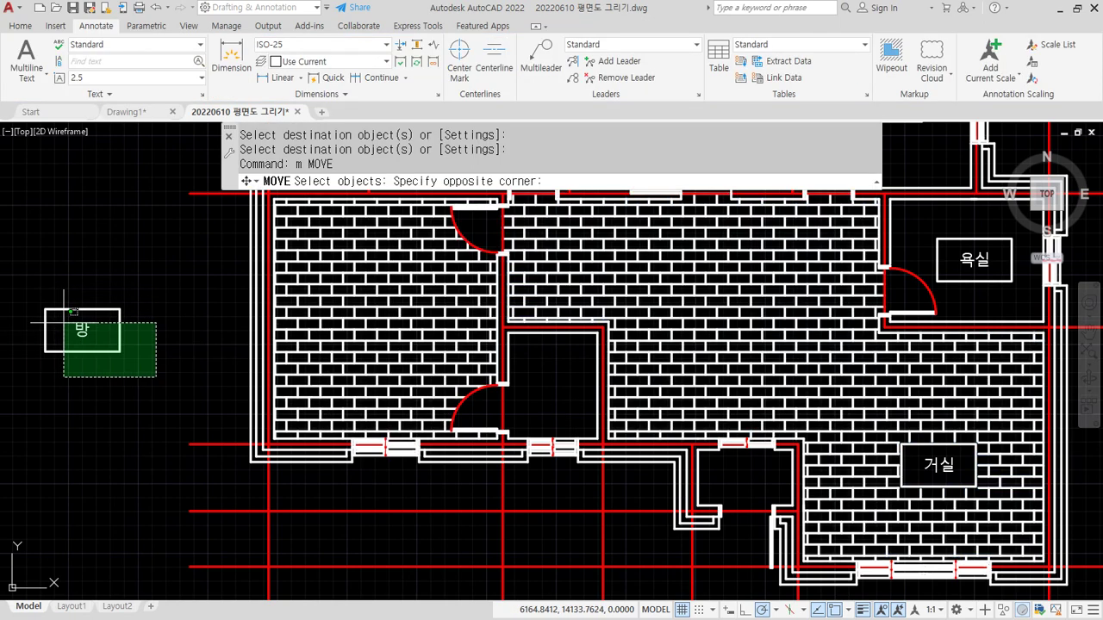
click(12, 258)
key(space)
click(74, 324)
click(365, 310)
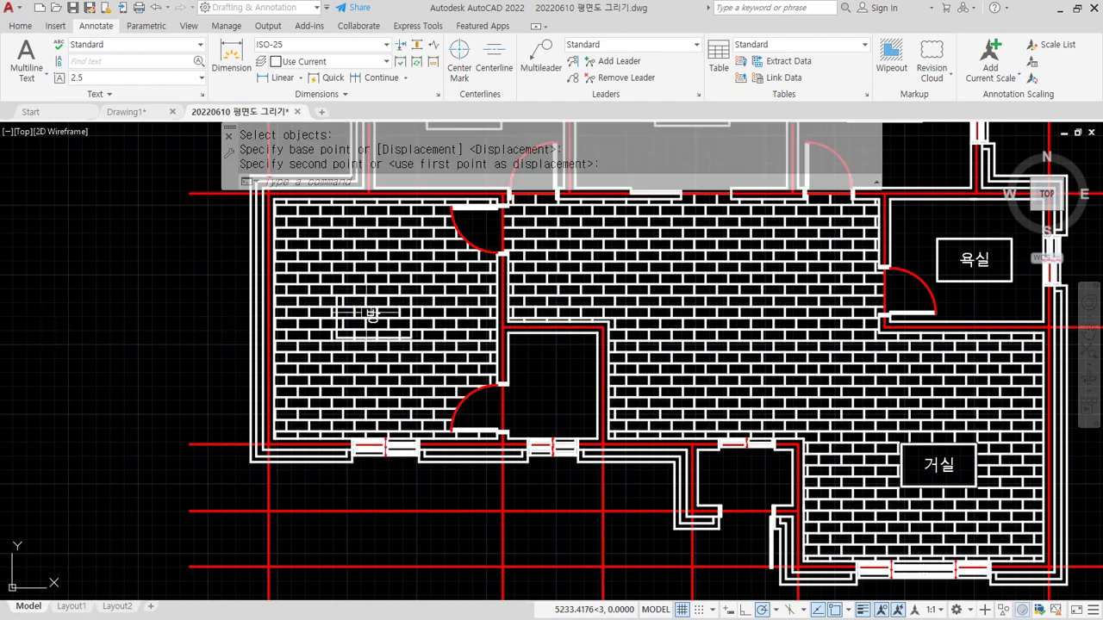
Add the framed 방 label as a boundary object of the large left room's hatch so the pattern leaves it clear
scroll(375, 344, up, 2)
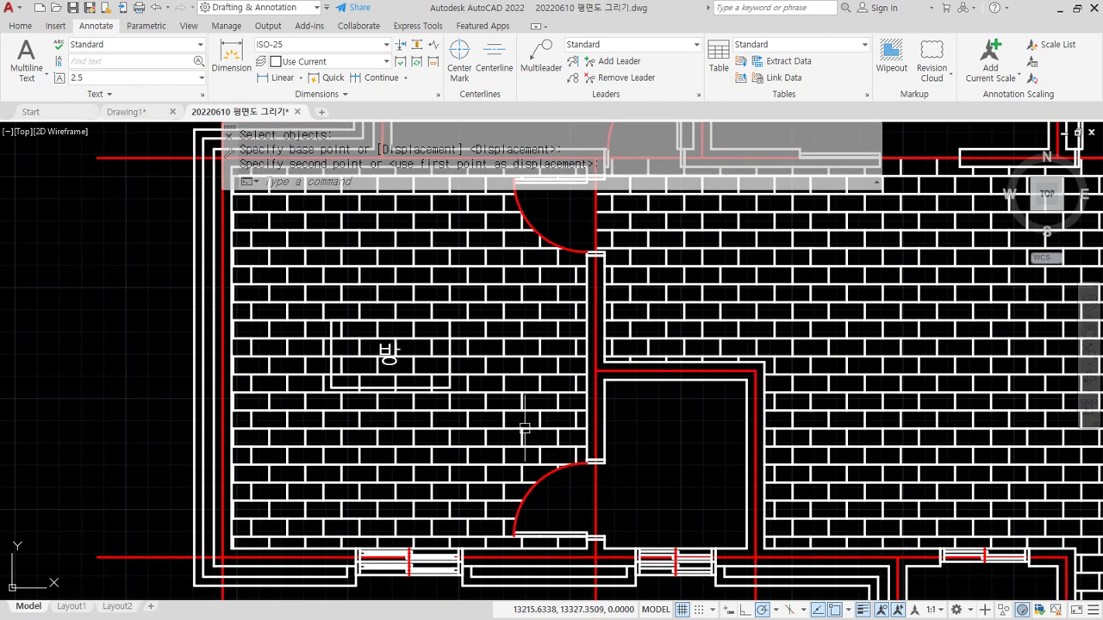
click(519, 306)
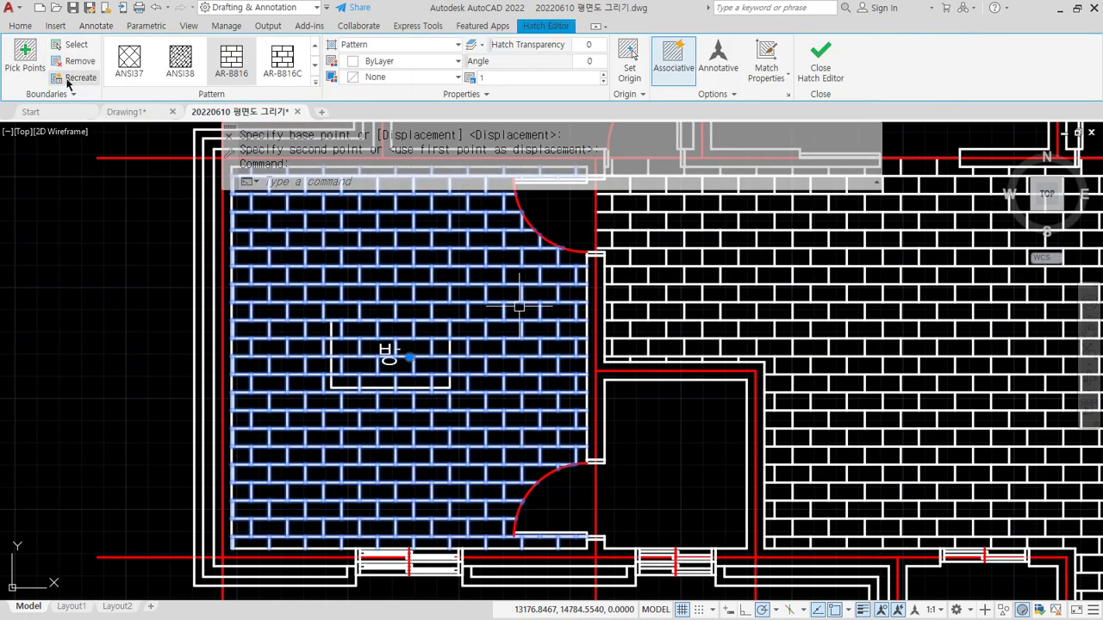
click(76, 44)
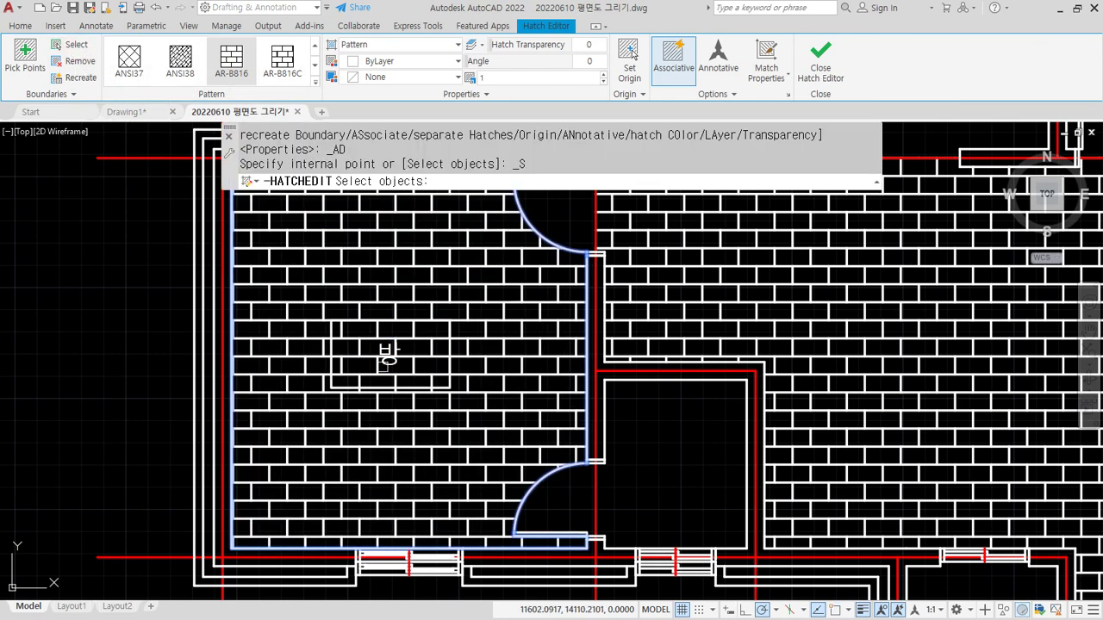
click(402, 342)
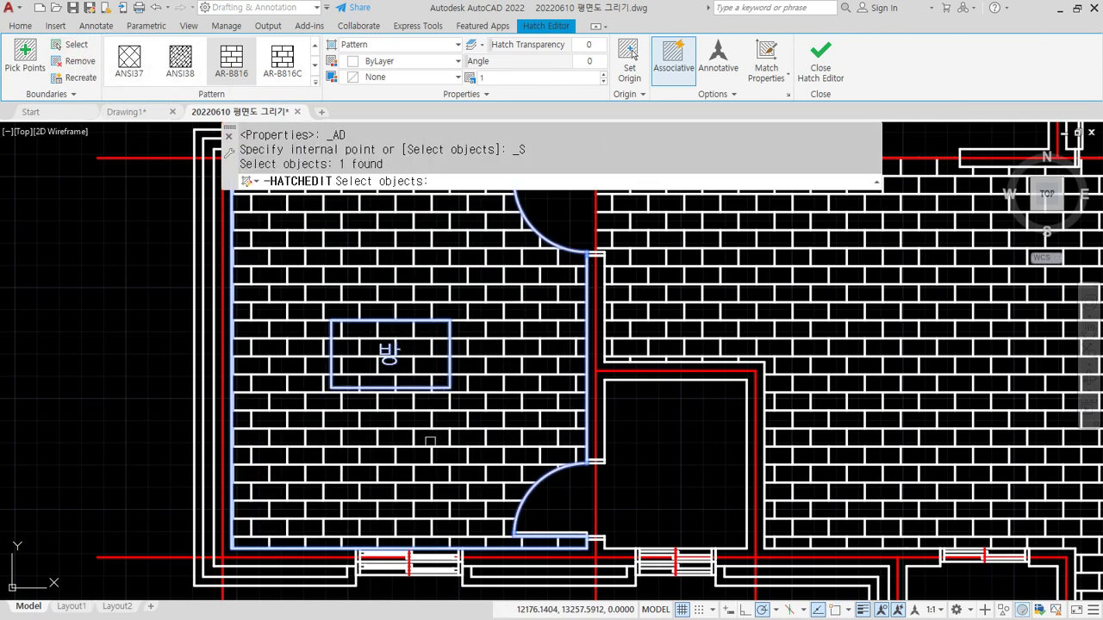
key(Return)
key(Return)
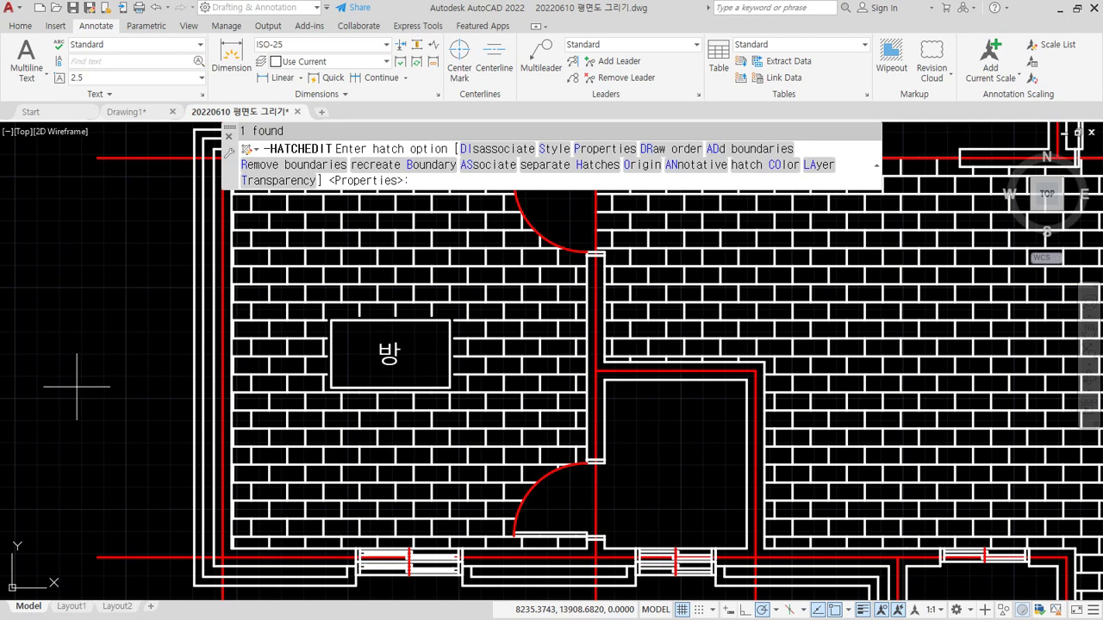
key(Escape)
Switch to the browser post on drawing title symbols and examine the circle radius and text sizes in its example
scroll(26, 380, down, 3)
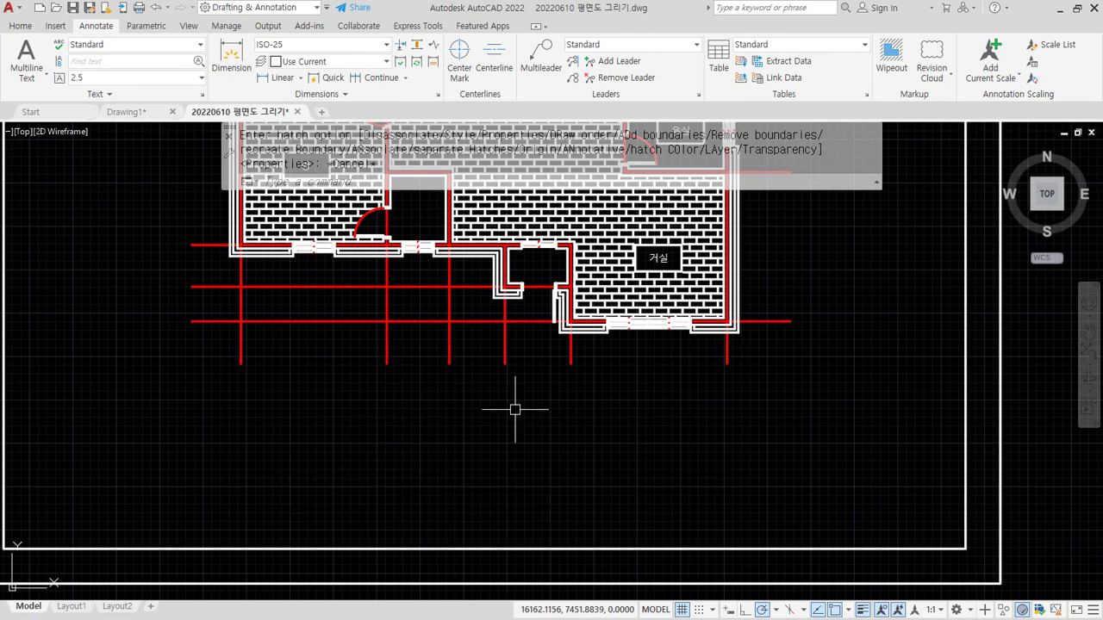
scroll(456, 482, up, 3)
scroll(414, 508, down, 3)
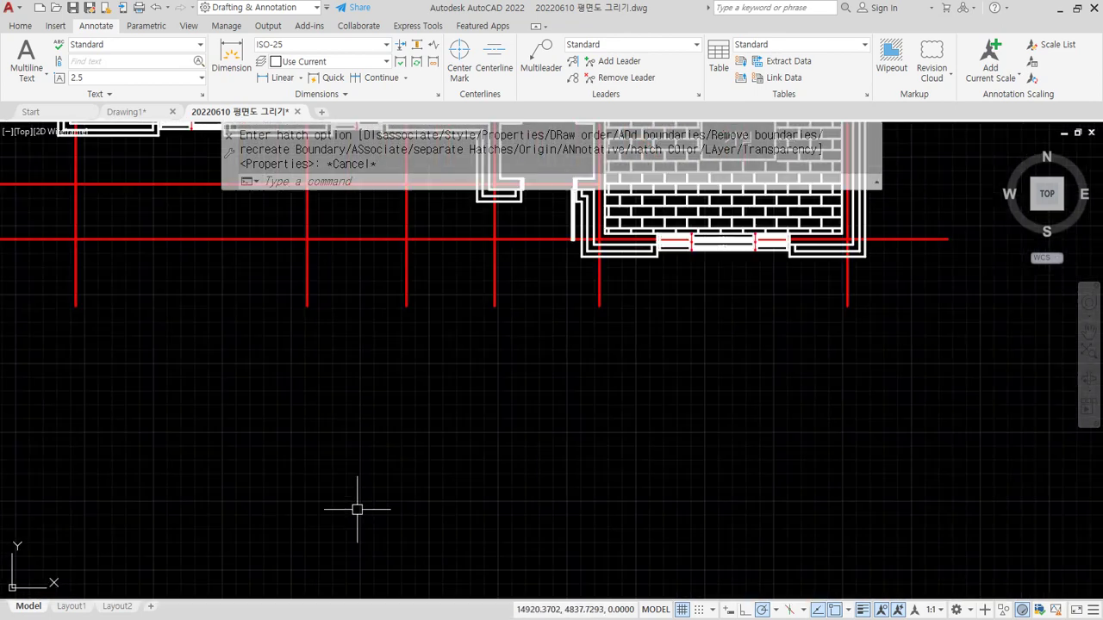
scroll(394, 374, up, 3)
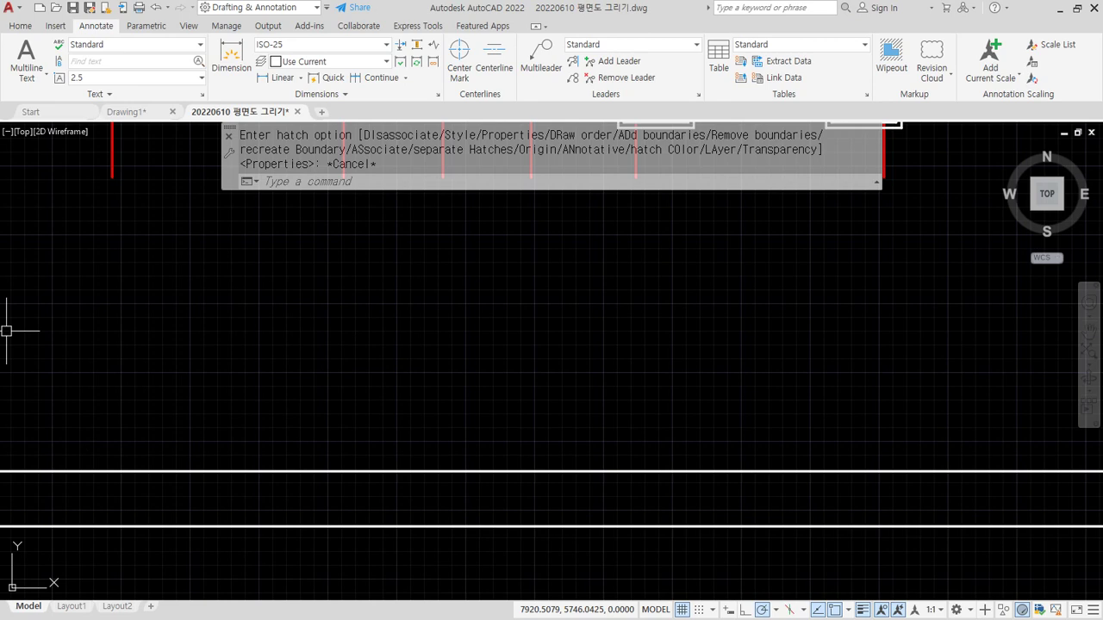
key(alt+Tab)
key(ctrl+shift+3)
mouse_move(169, 346)
mouse_down()
mouse_move(134, 334)
mouse_move(182, 299)
mouse_move(151, 357)
mouse_move(206, 300)
mouse_move(245, 297)
mouse_move(258, 317)
mouse_move(254, 303)
mouse_up()
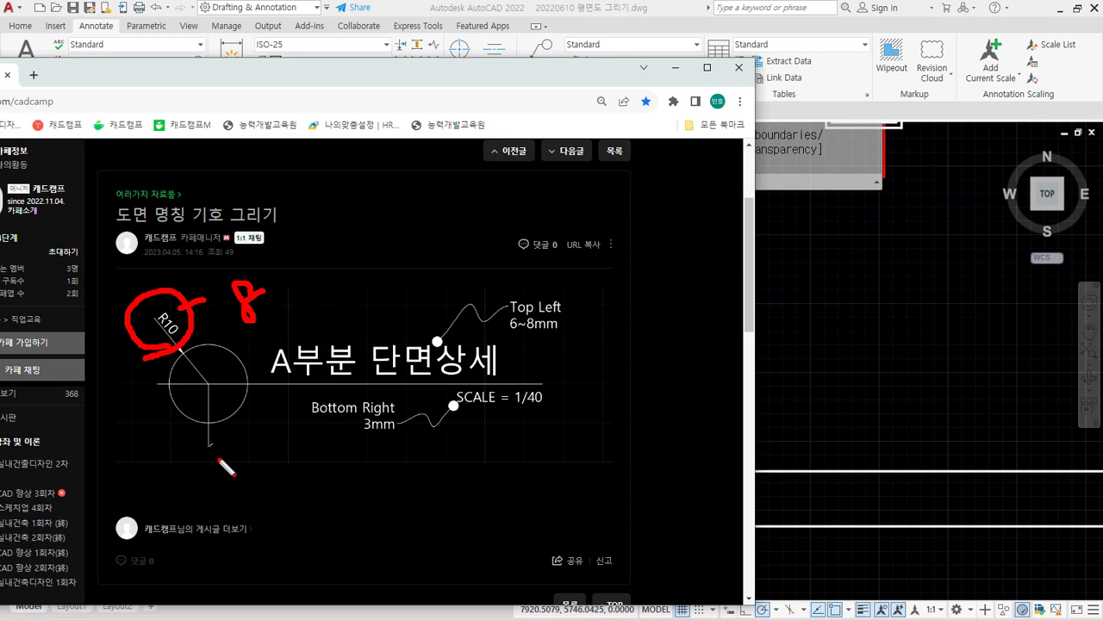
mouse_move(218, 461)
mouse_down()
mouse_move(188, 450)
mouse_move(221, 423)
mouse_move(215, 466)
mouse_up()
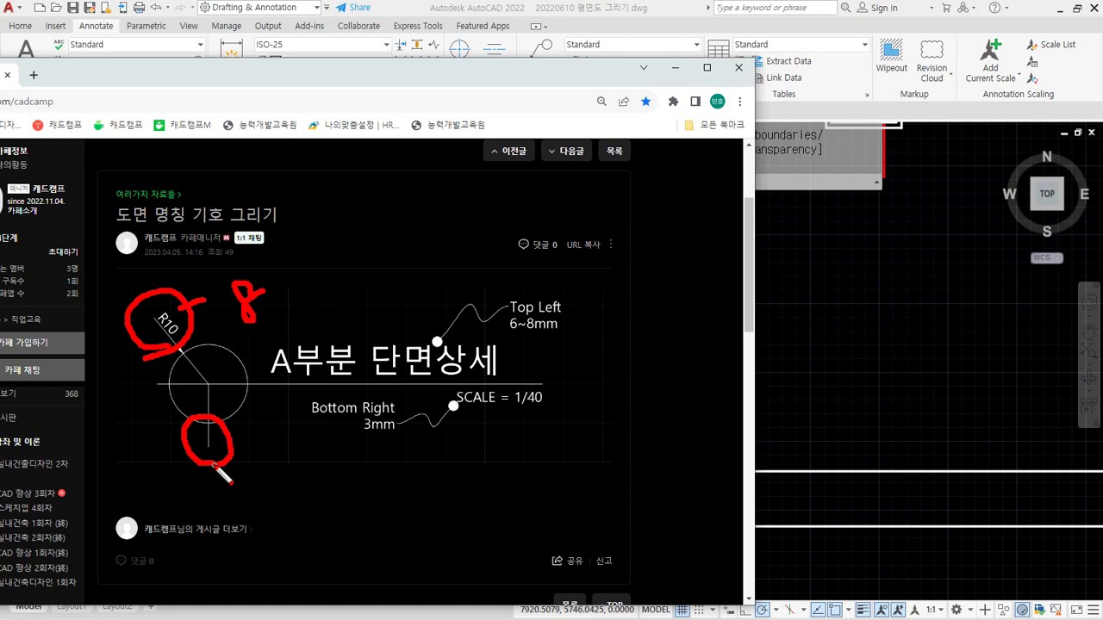
key(Escape)
drag(389, 72, 0, 89)
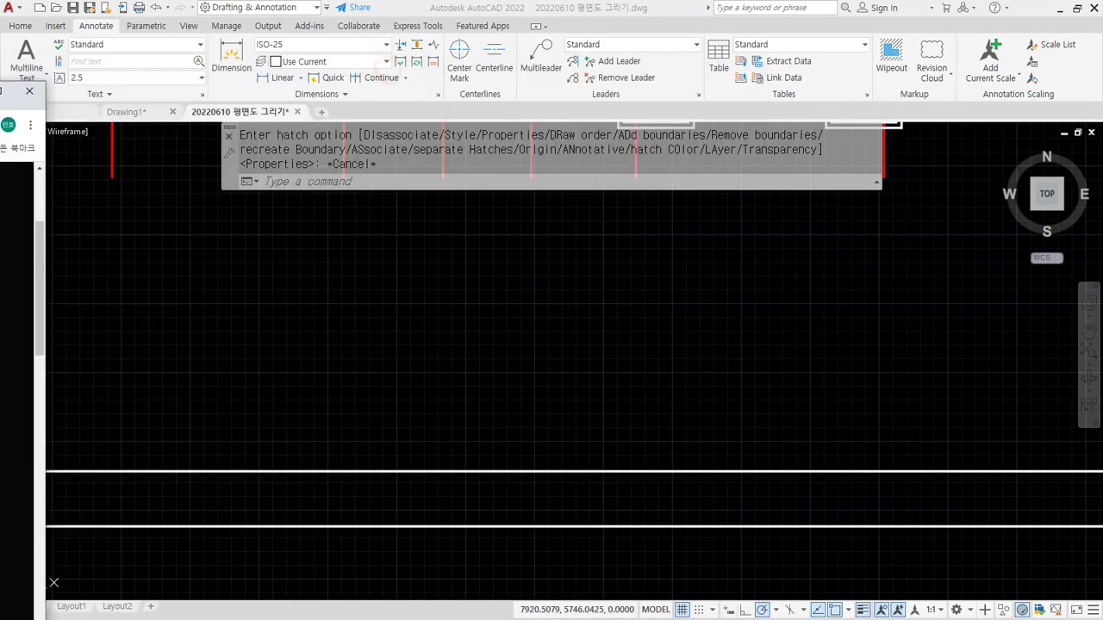
Switch back to AutoCAD and draw a circle of radius 10 in the blank space below the plan
click(467, 324)
text(c)
key(Return)
click(374, 335)
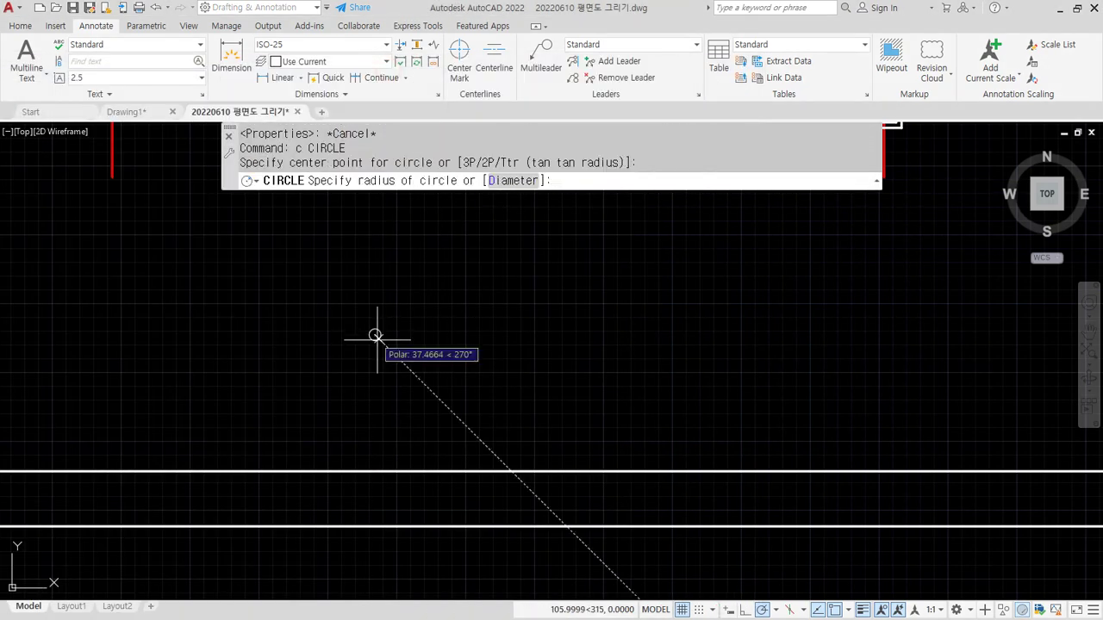
text(10)
key(Return)
scroll(379, 339, up, 10)
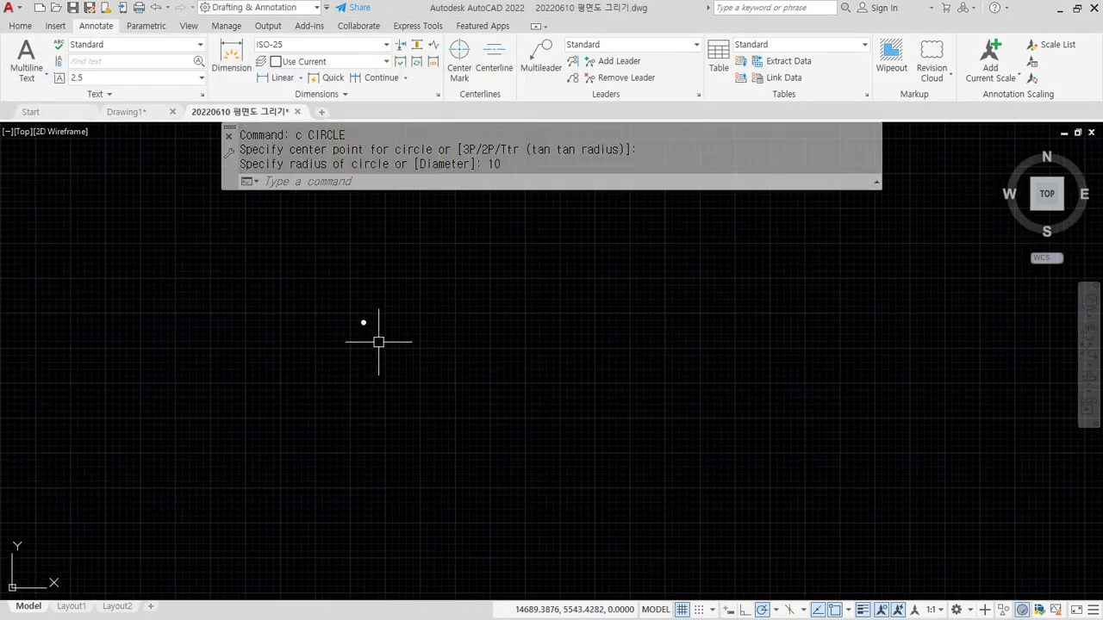
scroll(362, 281, up, 6)
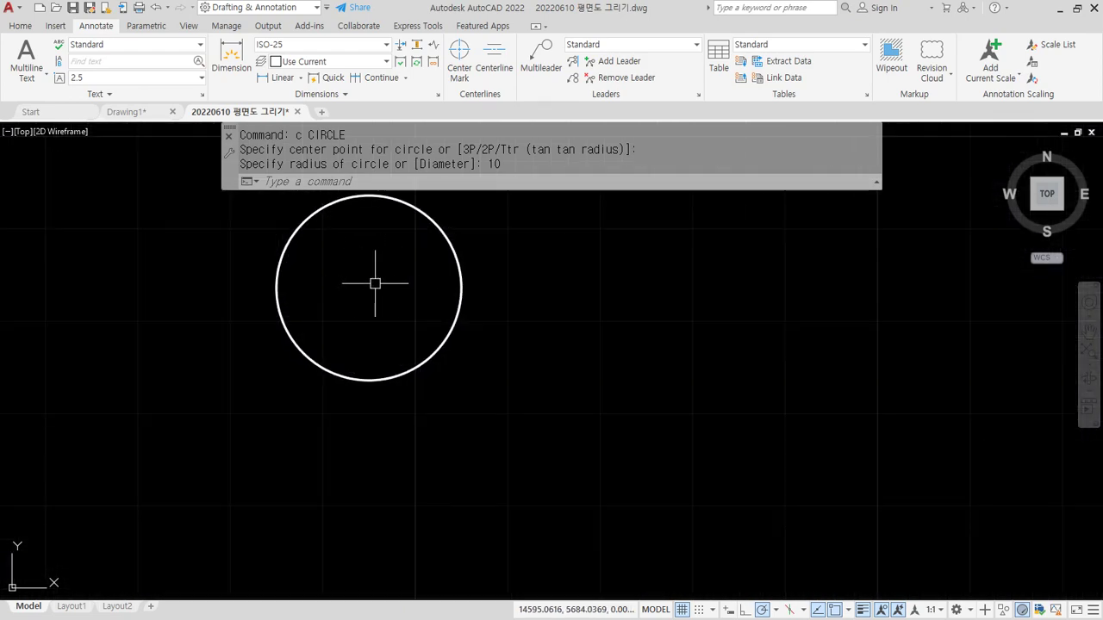
Draw a 100-unit horizontal line to the right from the circle's left quadrant
middle_drag(374, 284, 350, 327)
text(l)
key(Return)
click(228, 333)
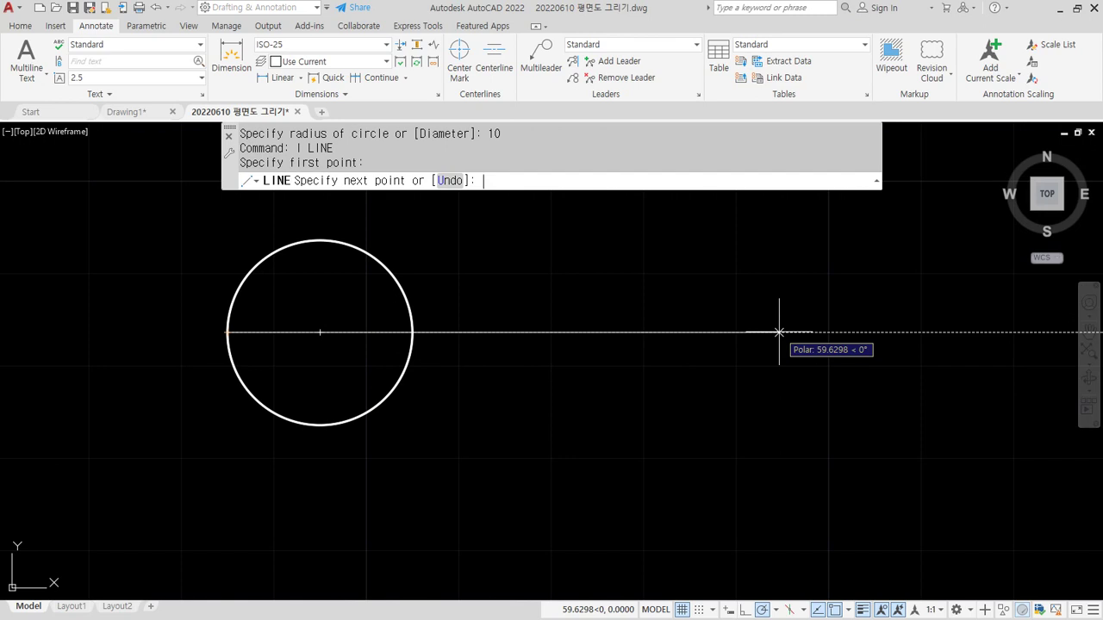
text(100)
key(Return)
scroll(780, 333, down, 4)
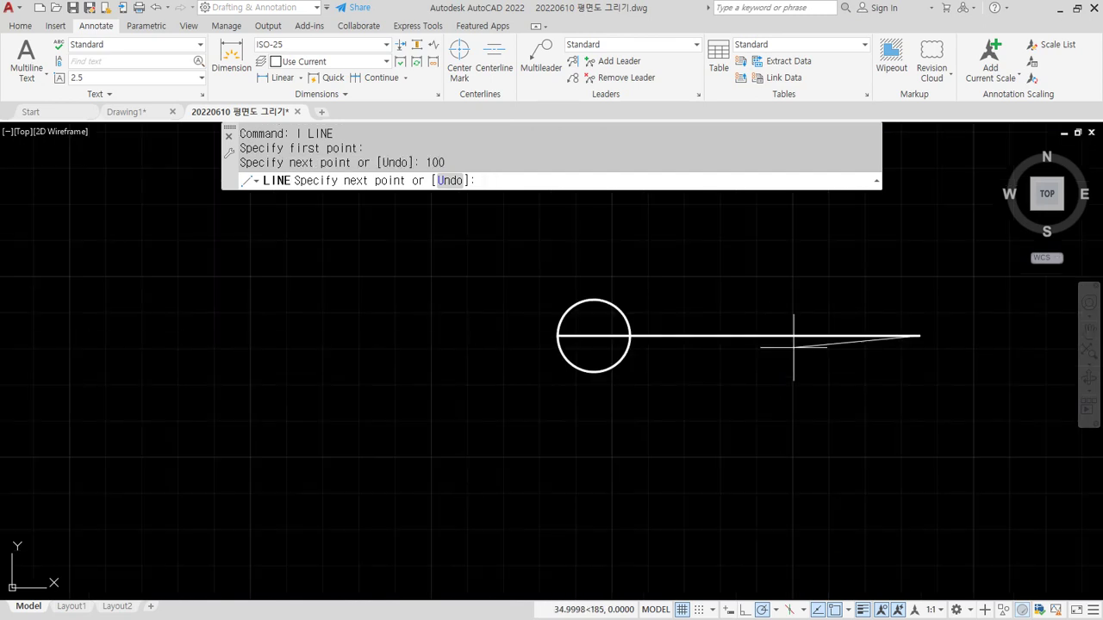
key(Return)
Draw a vertical line from the circle's bottom quadrant up to its centre
middle_drag(795, 345, 623, 371)
scroll(478, 371, up, 2)
text(l)
key(Return)
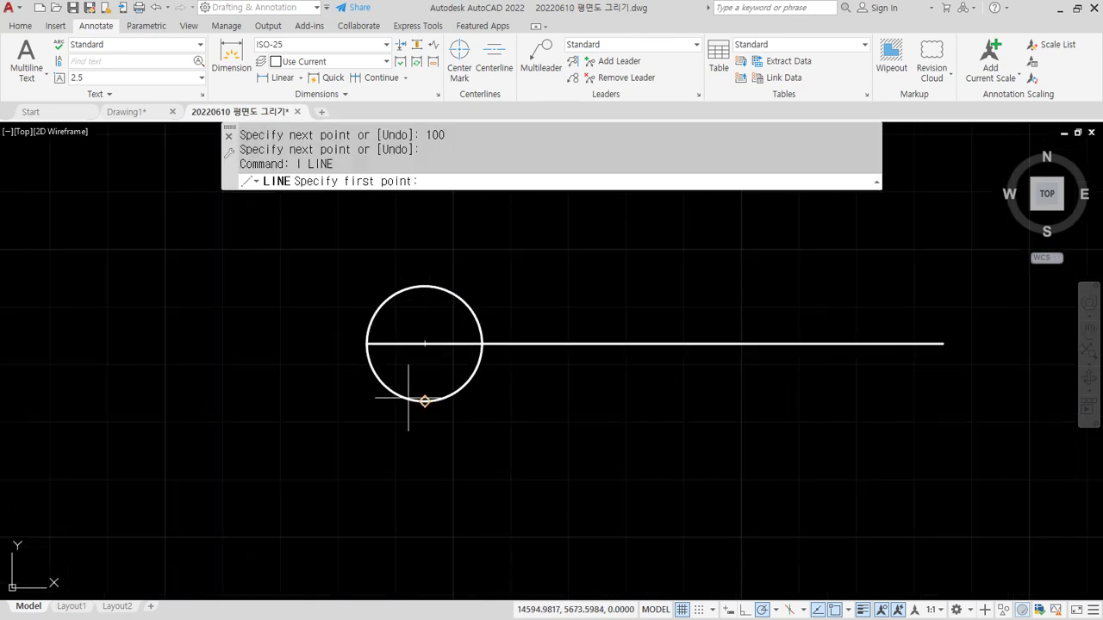
click(423, 401)
click(424, 344)
key(Return)
middle_drag(576, 408, 451, 409)
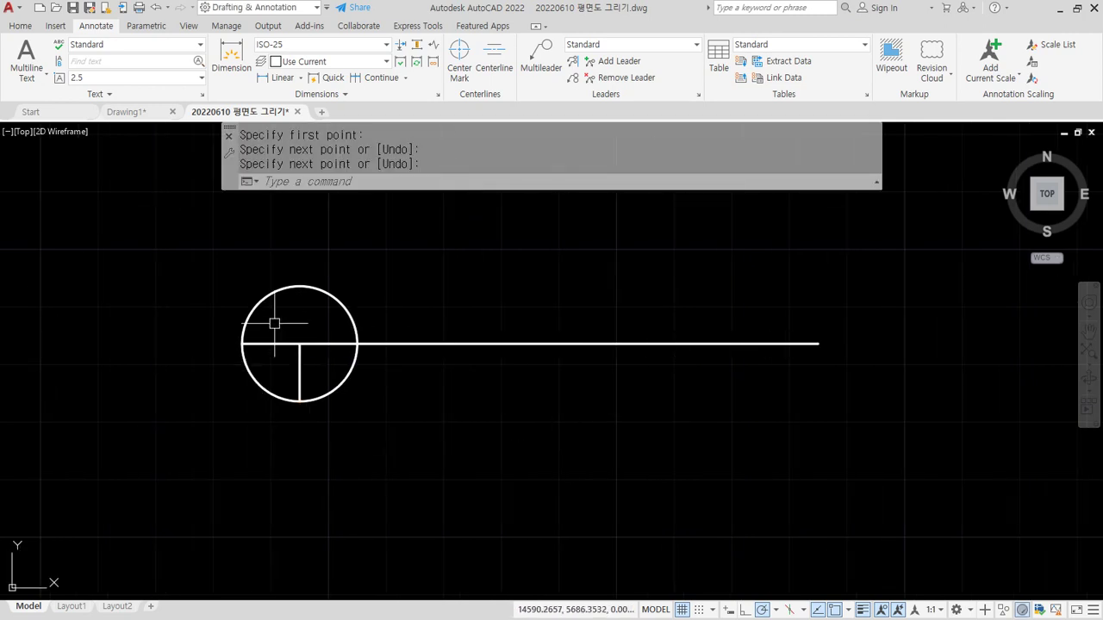
key(ctrl+2)
mouse_move(303, 297)
mouse_down()
mouse_move(291, 291)
mouse_move(309, 292)
mouse_move(351, 239)
mouse_move(400, 249)
mouse_move(445, 226)
mouse_move(429, 243)
mouse_up()
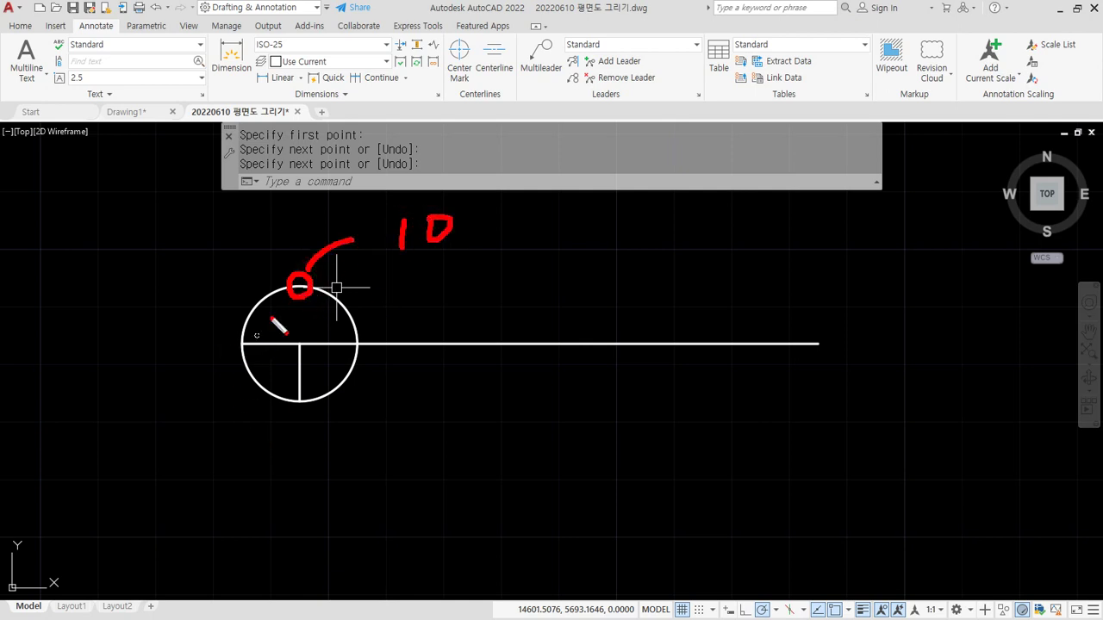
mouse_move(280, 278)
mouse_down()
mouse_move(254, 297)
mouse_move(281, 276)
mouse_up()
drag(222, 204, 240, 219)
mouse_move(117, 206)
mouse_down()
mouse_move(132, 259)
mouse_move(118, 239)
mouse_up()
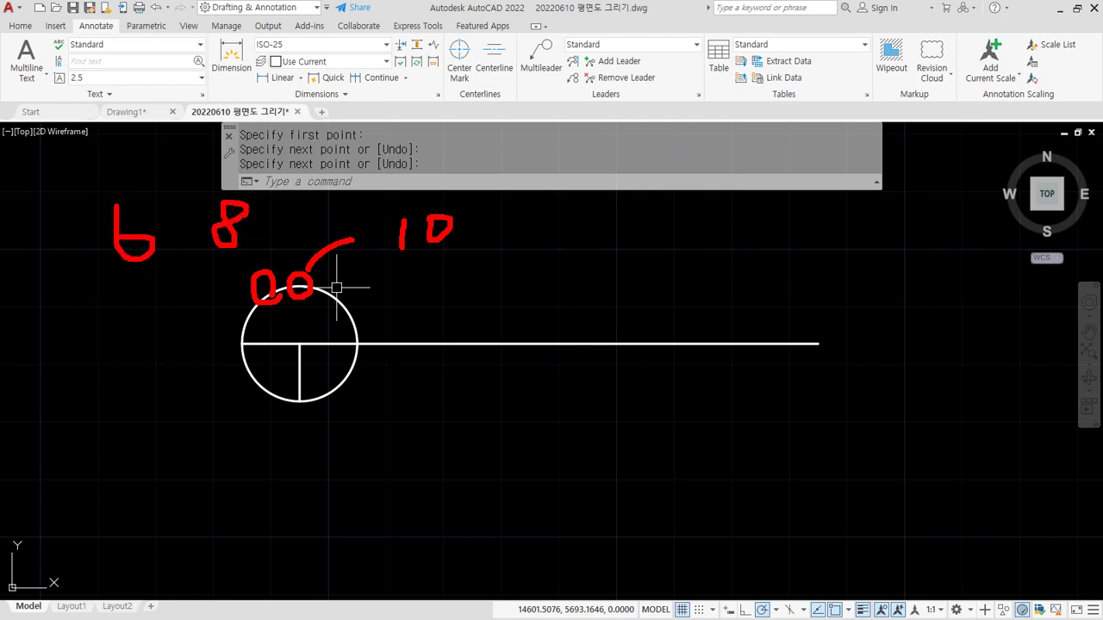
drag(544, 329, 515, 343)
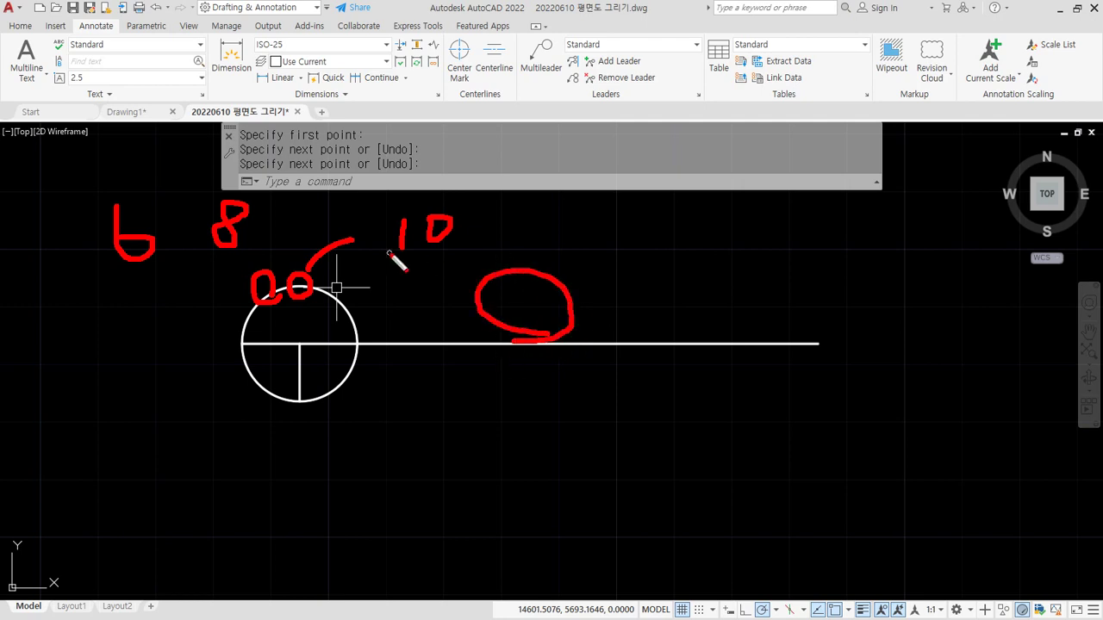
drag(390, 254, 56, 255)
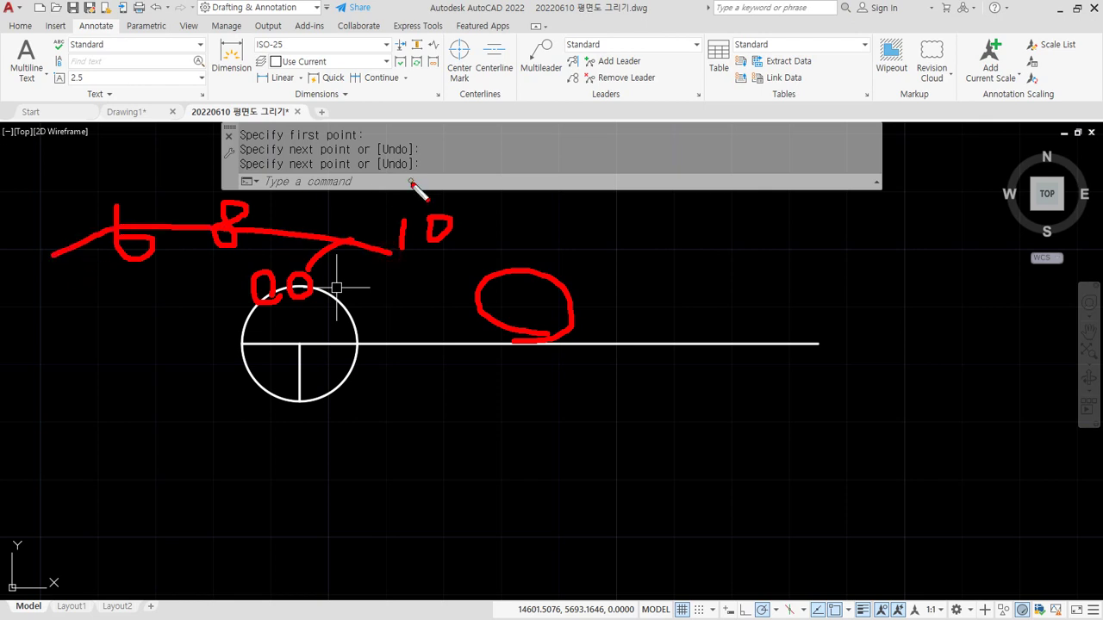
mouse_move(382, 274)
mouse_down()
mouse_move(143, 287)
mouse_move(365, 276)
mouse_move(171, 274)
mouse_up()
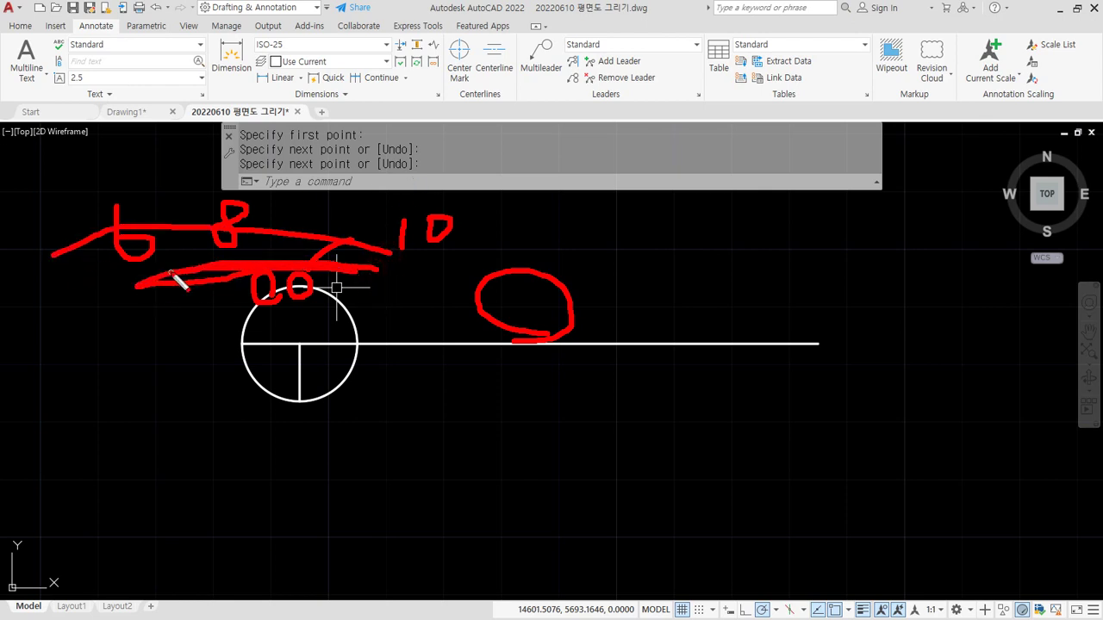
key(Delete)
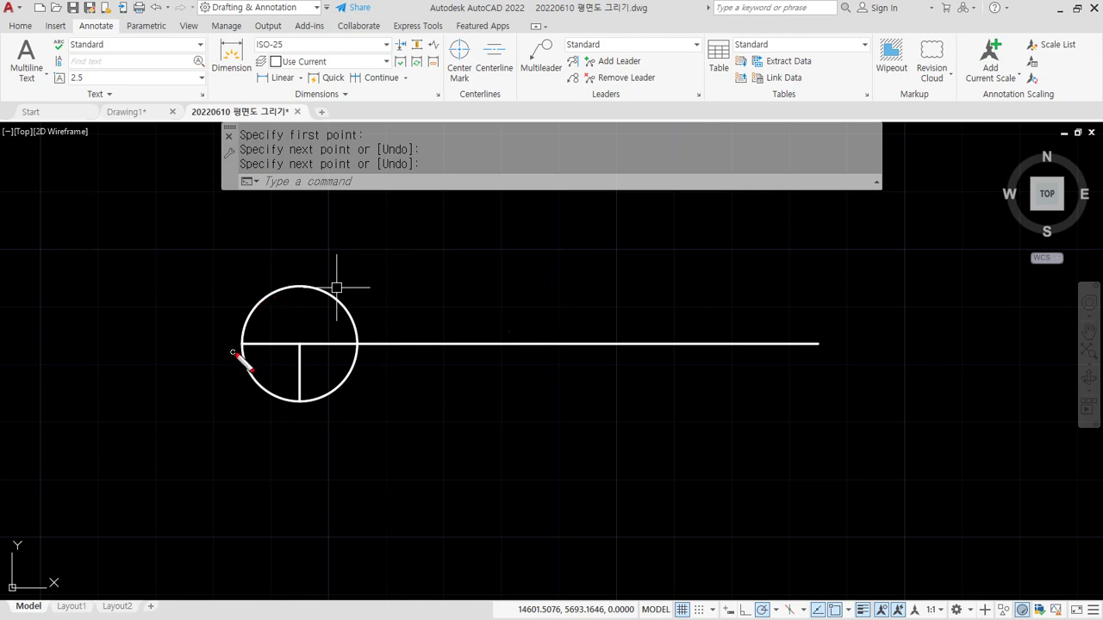
mouse_move(242, 362)
mouse_down()
mouse_move(197, 305)
mouse_move(230, 370)
mouse_up()
mouse_move(305, 433)
mouse_down()
mouse_move(270, 441)
mouse_move(323, 455)
mouse_move(269, 458)
mouse_up()
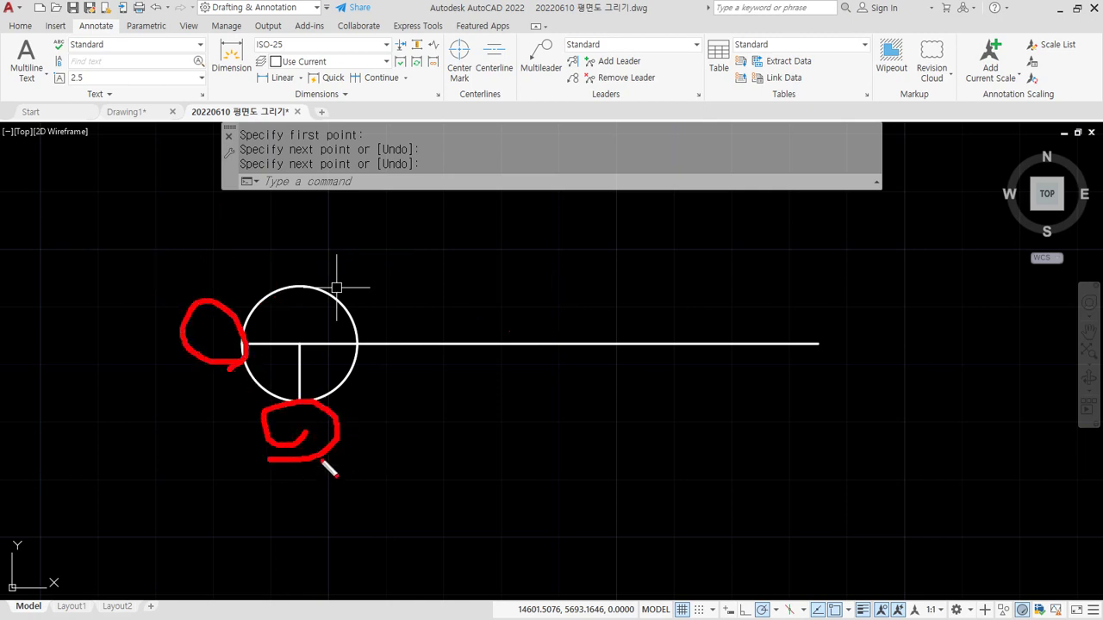
mouse_move(517, 225)
mouse_down()
mouse_move(471, 275)
mouse_move(566, 227)
mouse_move(593, 277)
mouse_move(628, 224)
mouse_up()
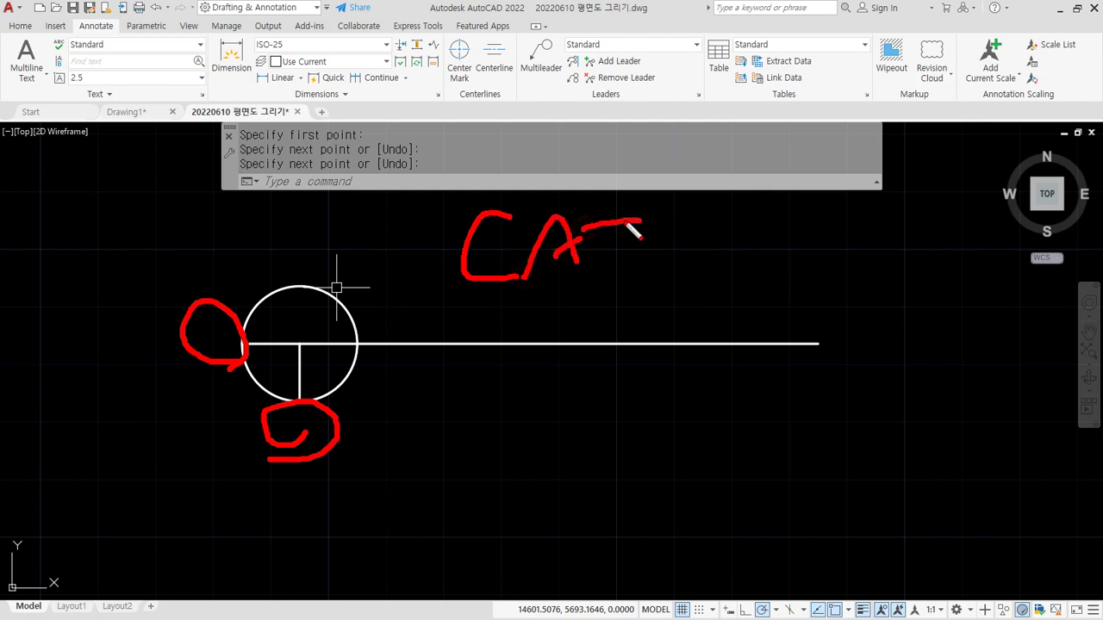
key(Delete)
mouse_move(331, 465)
mouse_down()
mouse_move(277, 226)
mouse_move(333, 442)
mouse_up()
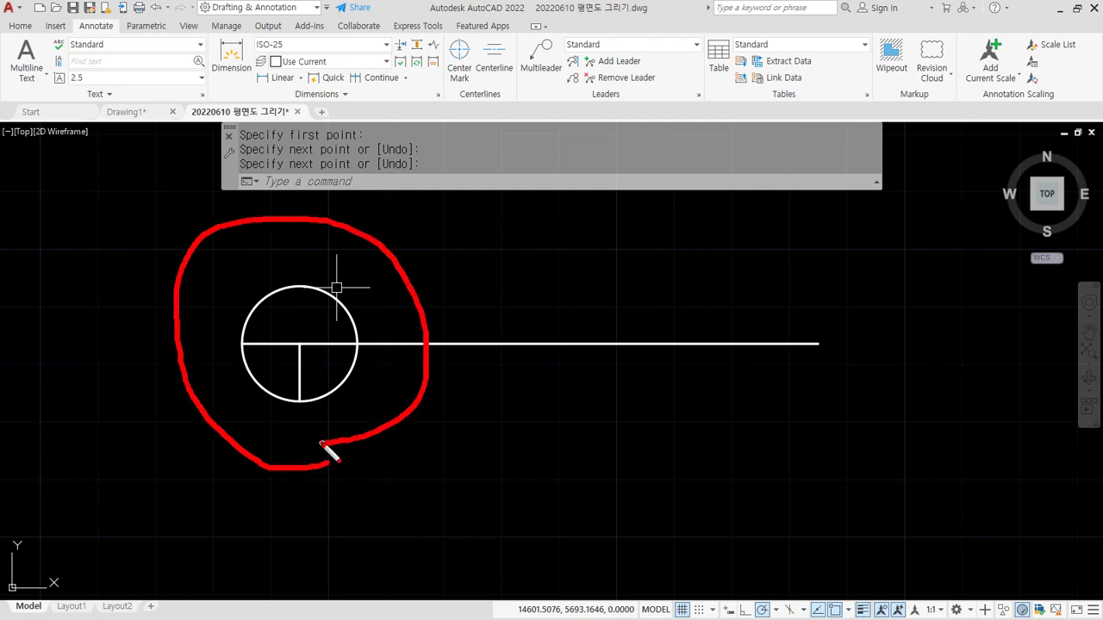
key(Escape)
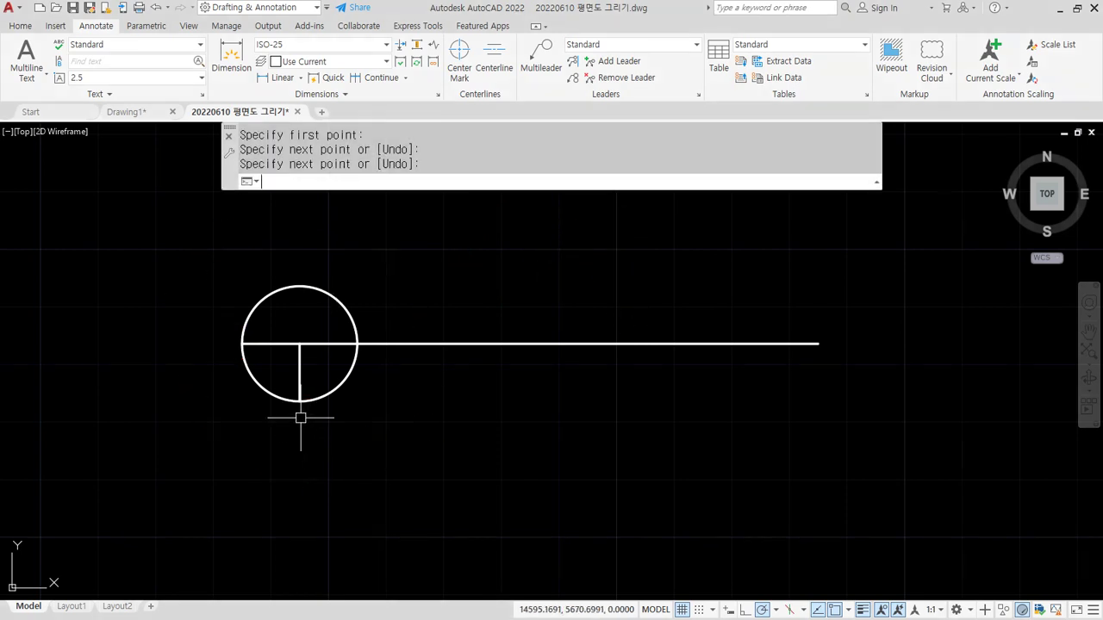
Lengthen the horizontal line past the circle's left side and the vertical line below the circle, using a delta of 3
text(len)
key(Return)
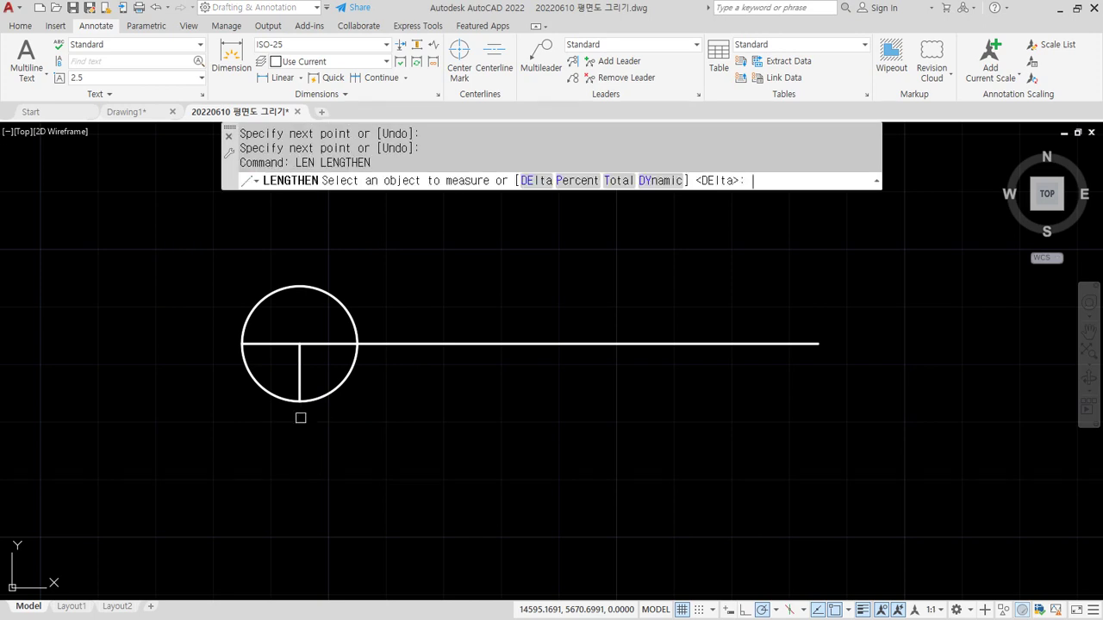
text(de)
key(Return)
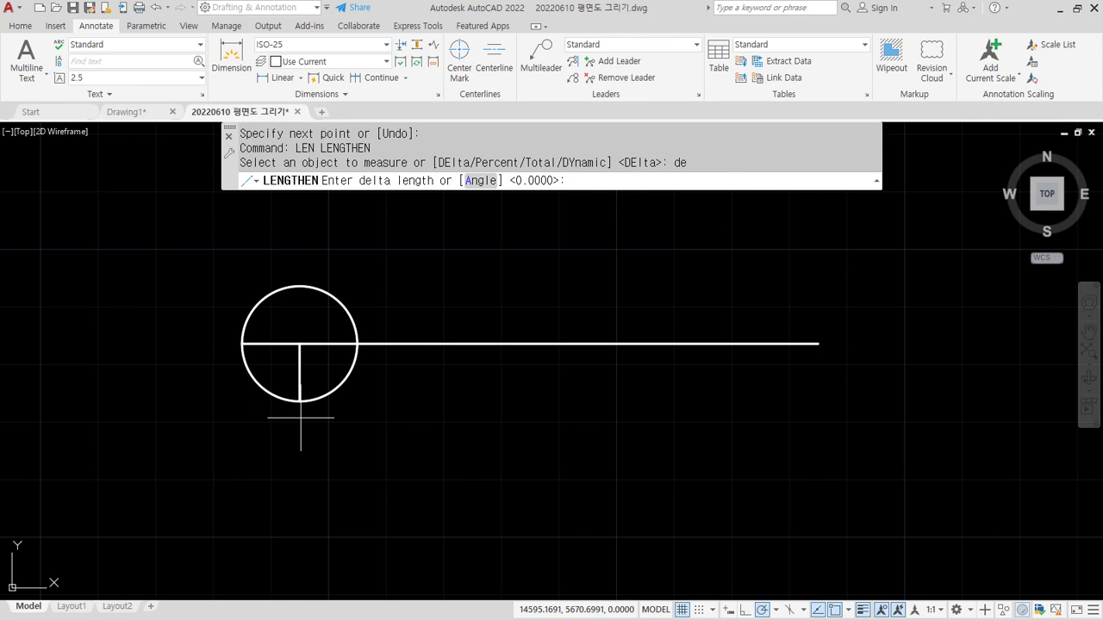
text(3)
key(Return)
click(287, 400)
click(258, 343)
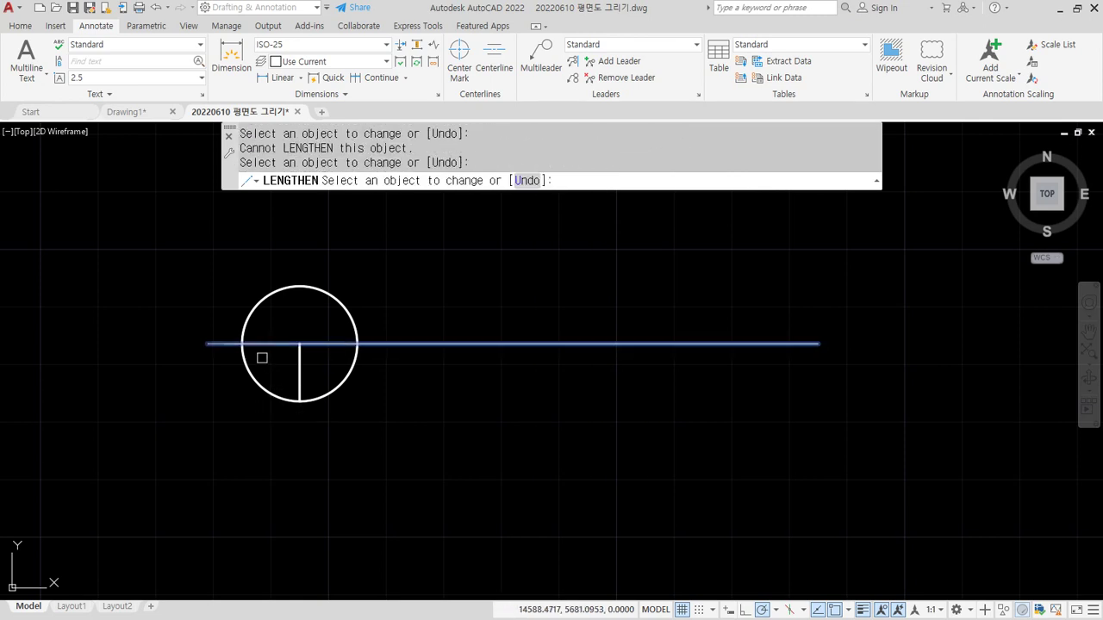
click(300, 376)
key(Return)
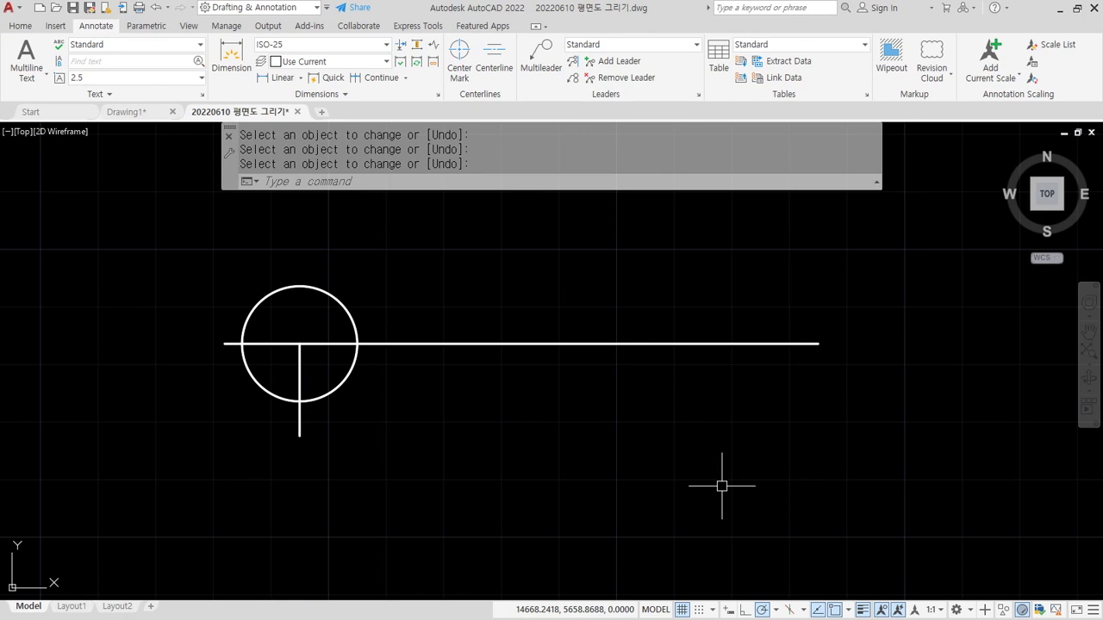
Try trimming the two line ends that project beyond the circle, and undo the trim
text(tr)
key(Return)
click(300, 429)
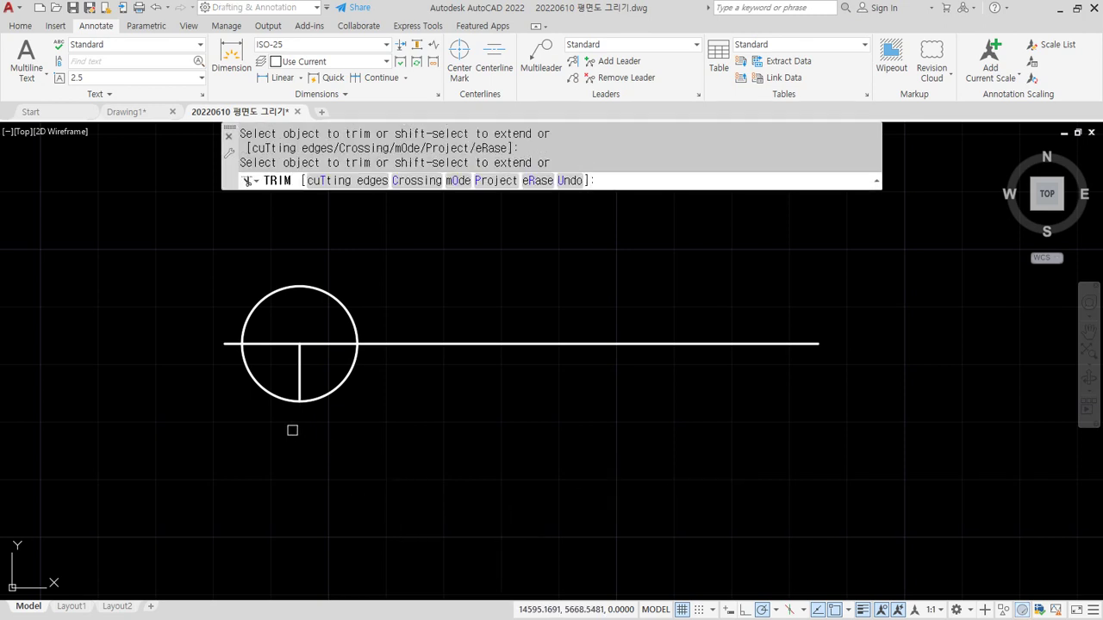
click(226, 344)
key(Return)
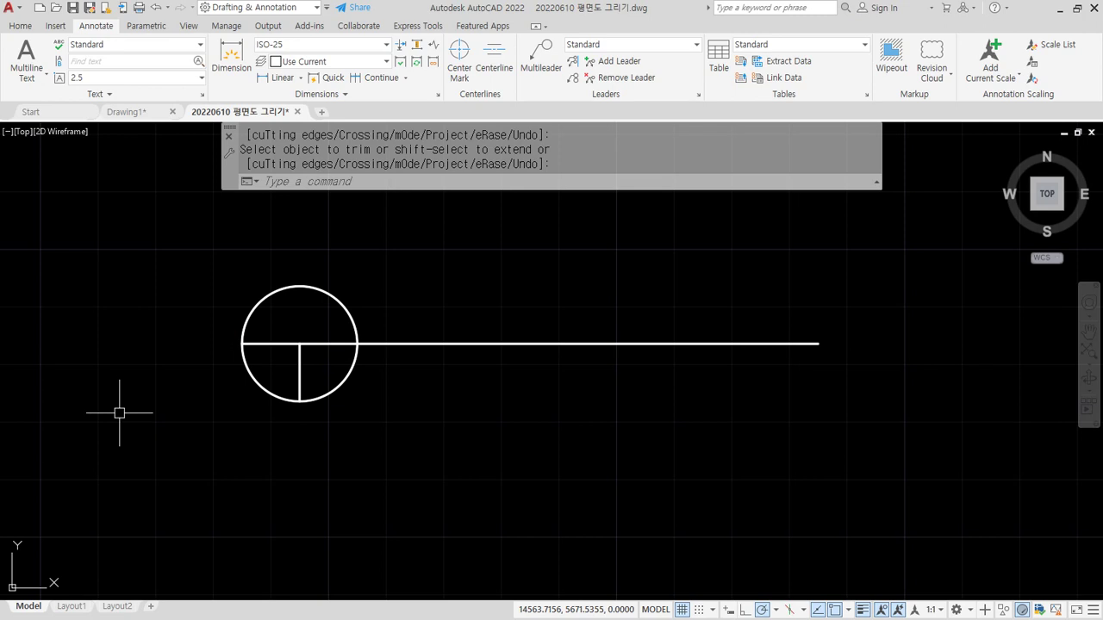
key(ctrl+z)
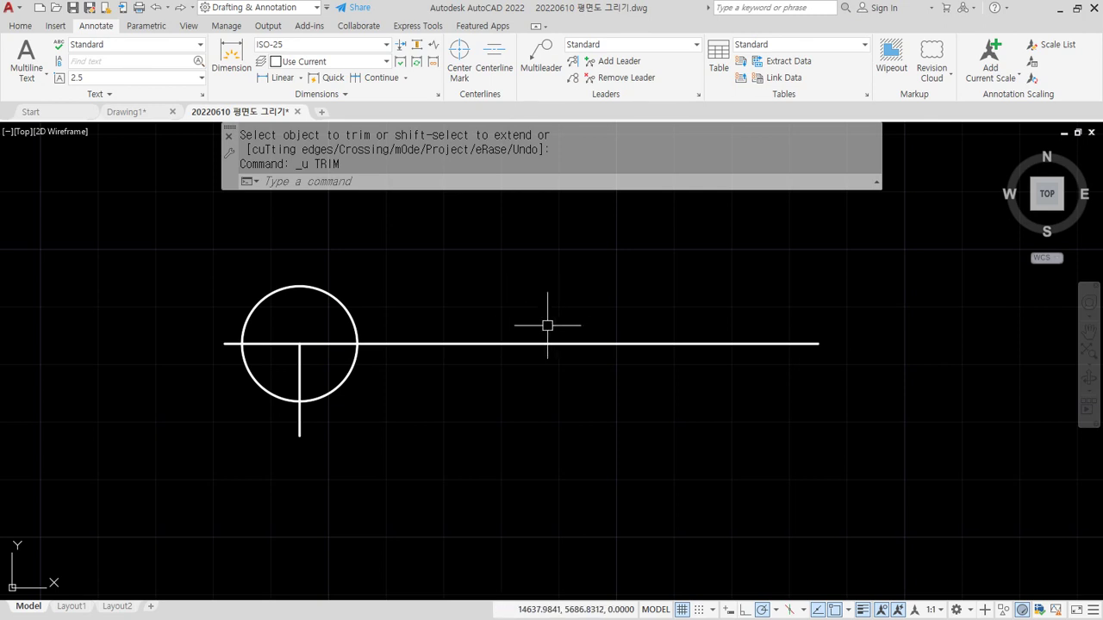
mouse_move(470, 346)
mouse_down()
mouse_move(484, 332)
mouse_move(481, 348)
mouse_up()
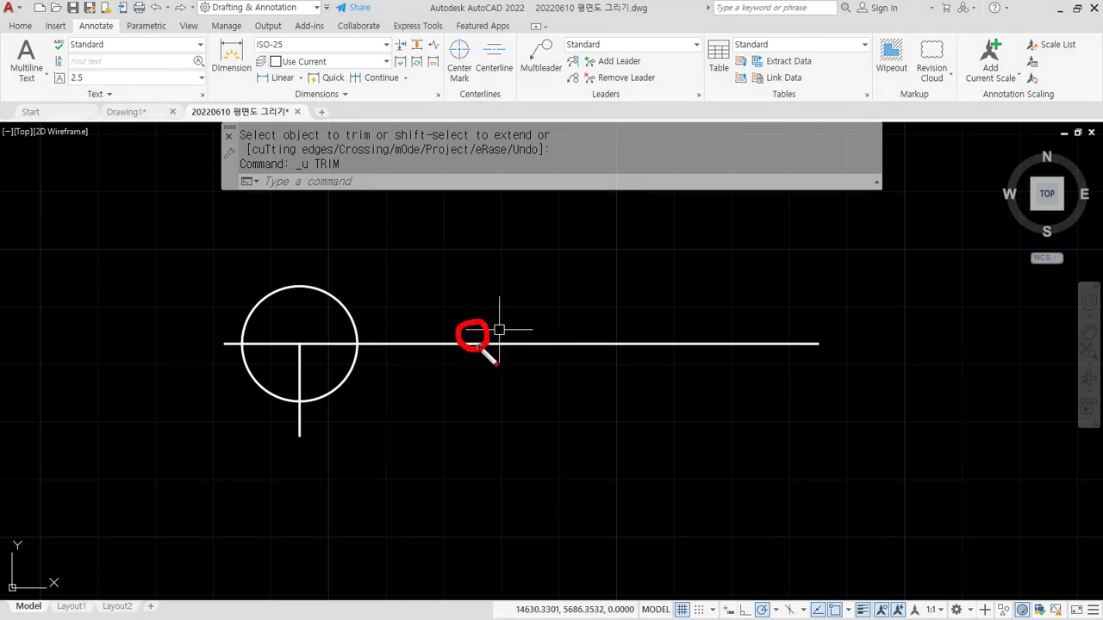
mouse_move(358, 341)
mouse_down()
mouse_move(788, 341)
mouse_move(371, 329)
mouse_up()
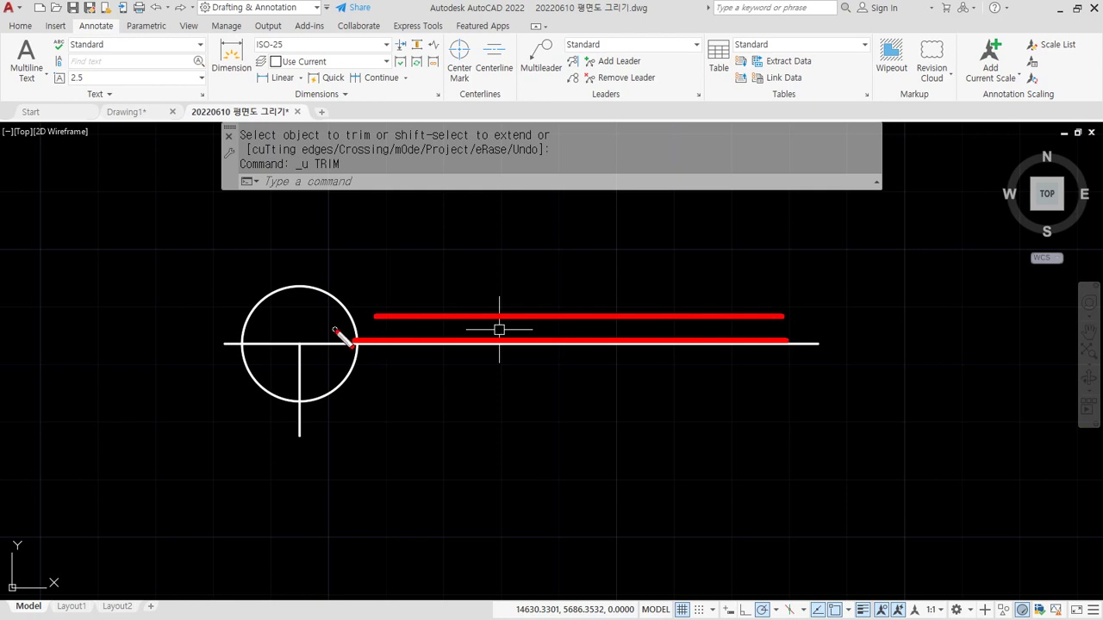
Offset the long horizontal line upward by 10 as a guide for the title text
text(o)
key(Return)
text(10)
key(Return)
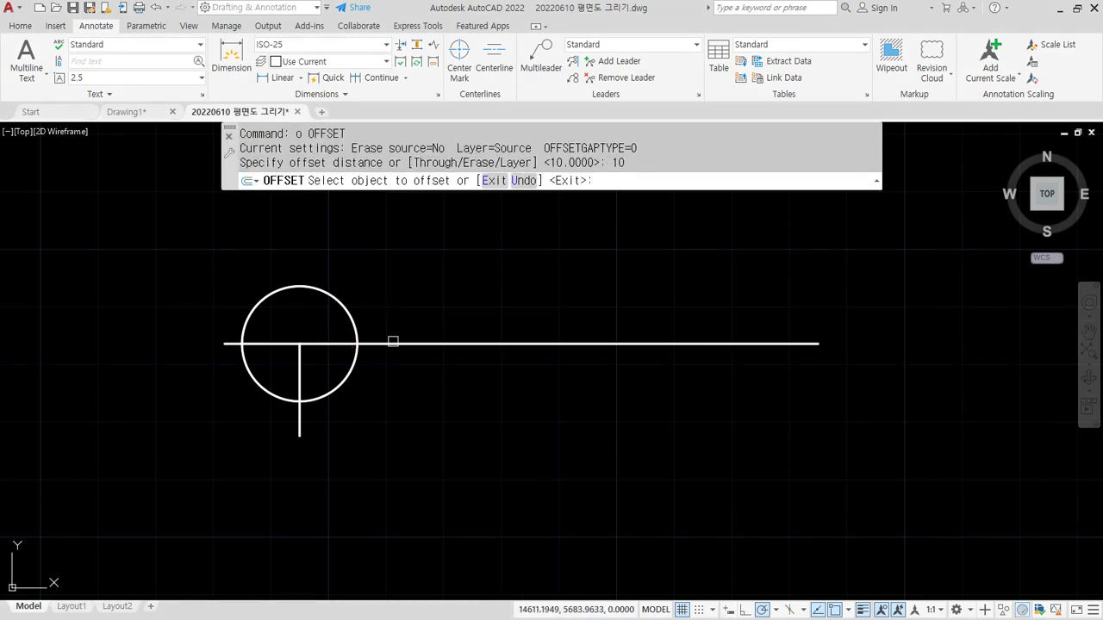
click(393, 341)
click(397, 293)
key(Return)
mouse_move(402, 287)
mouse_down()
mouse_move(435, 286)
mouse_move(426, 335)
mouse_move(579, 343)
mouse_up()
mouse_move(472, 304)
mouse_down()
mouse_move(538, 246)
mouse_move(562, 257)
mouse_up()
mouse_move(622, 210)
mouse_down()
mouse_move(623, 245)
mouse_move(629, 211)
mouse_up()
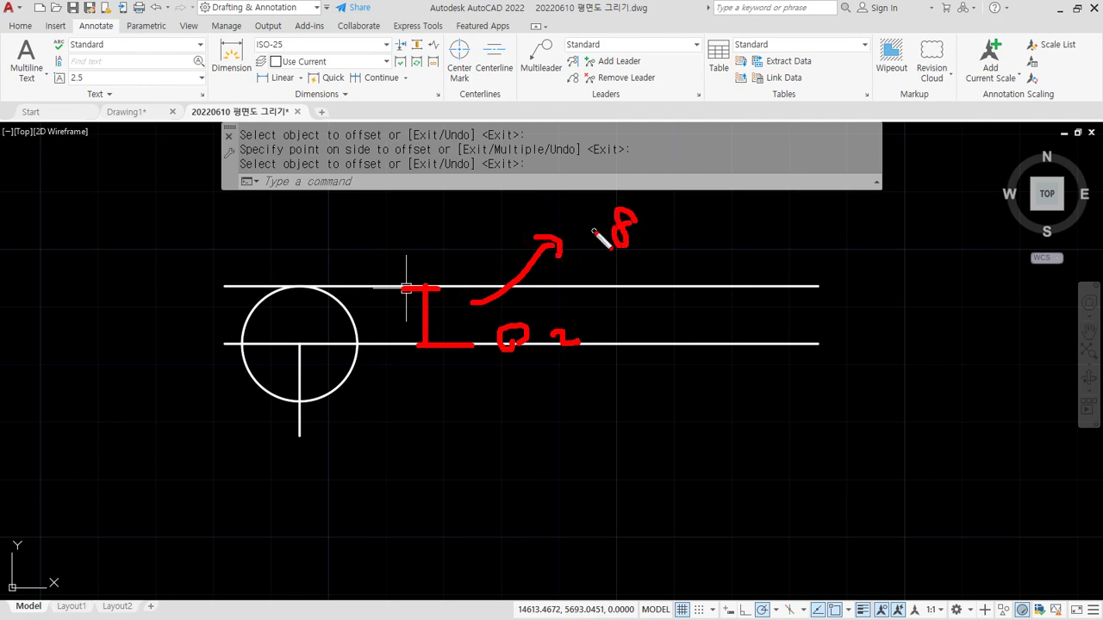
key(Escape)
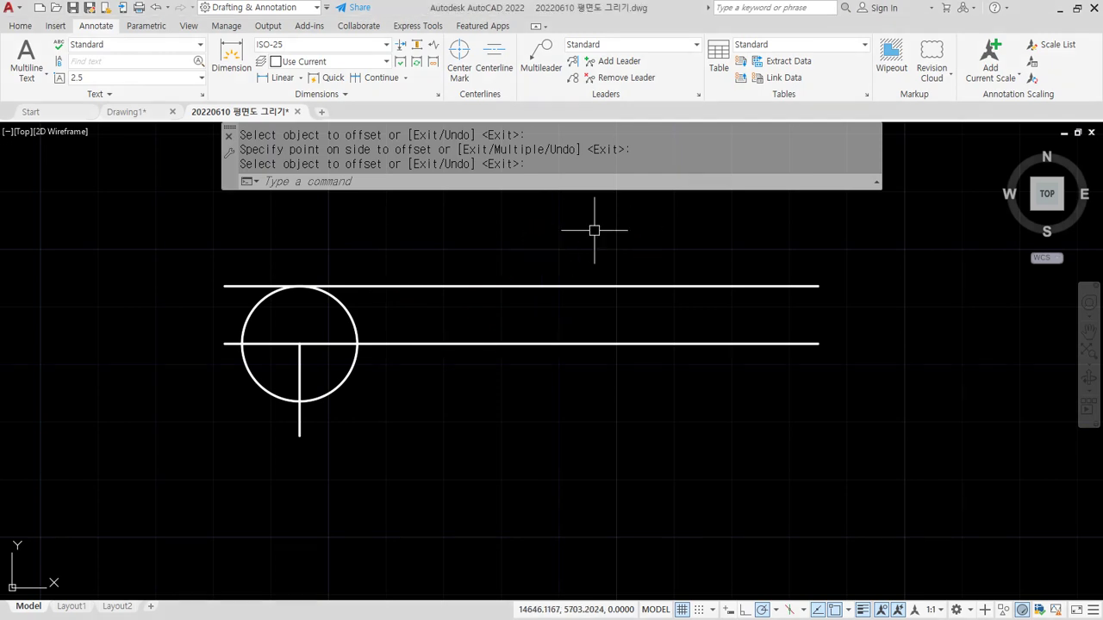
key(Escape)
key(Escape)
Start a multiline text box from the circle's right quadrant to the upper line's right end, with text height 8
text(t)
key(Return)
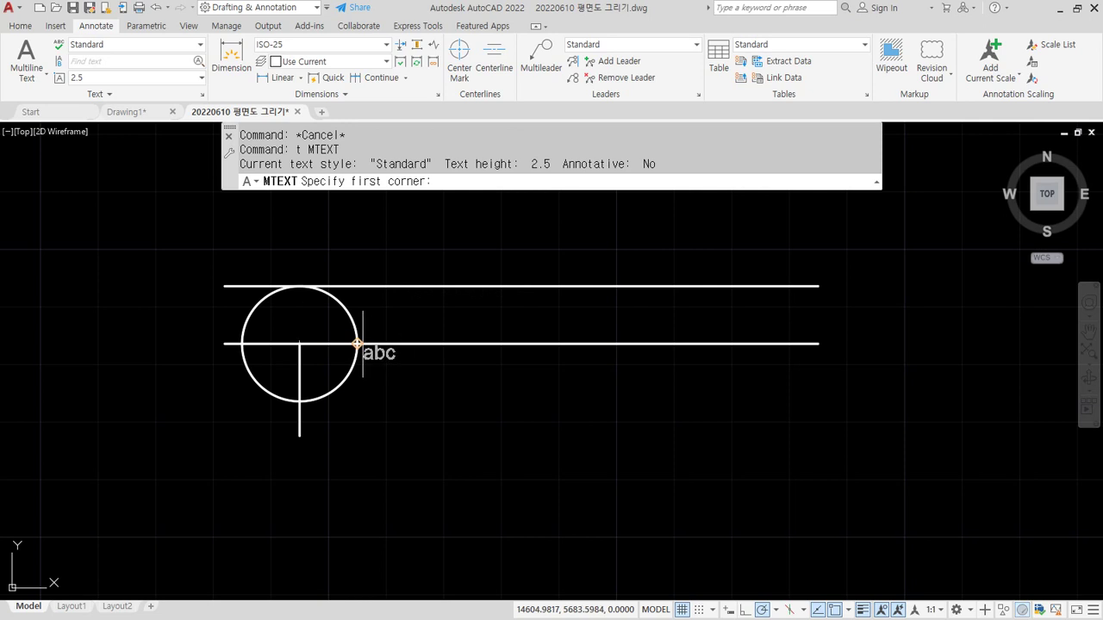
click(357, 342)
click(819, 286)
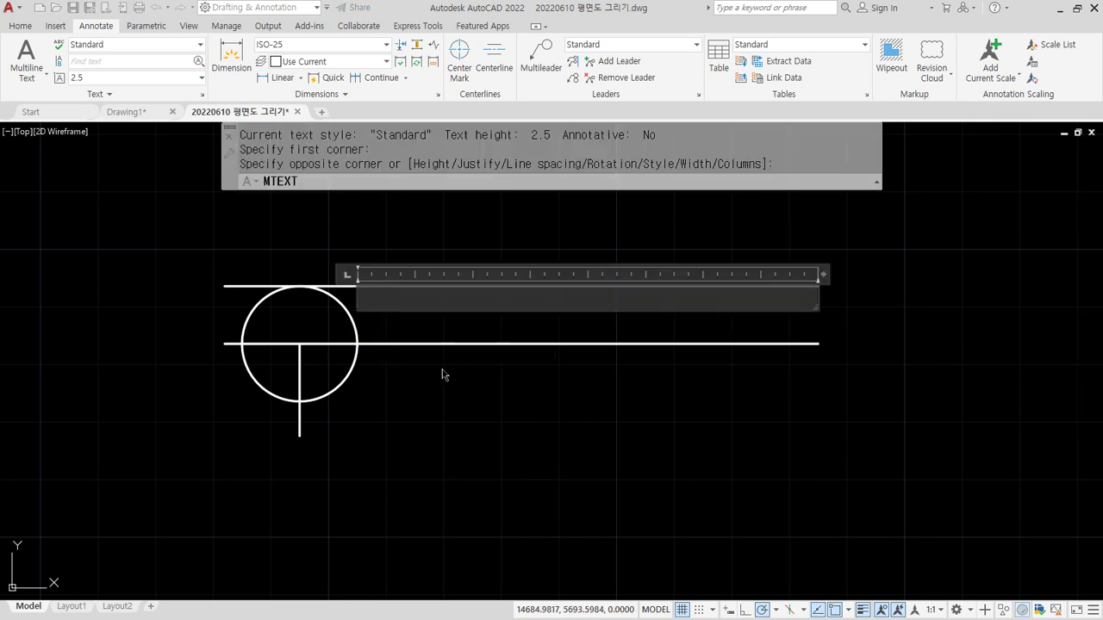
mouse_move(372, 355)
mouse_down()
mouse_move(367, 343)
mouse_move(362, 353)
mouse_up()
mouse_move(833, 293)
mouse_down()
mouse_move(816, 260)
mouse_move(829, 291)
mouse_up()
key(Escape)
click(153, 60)
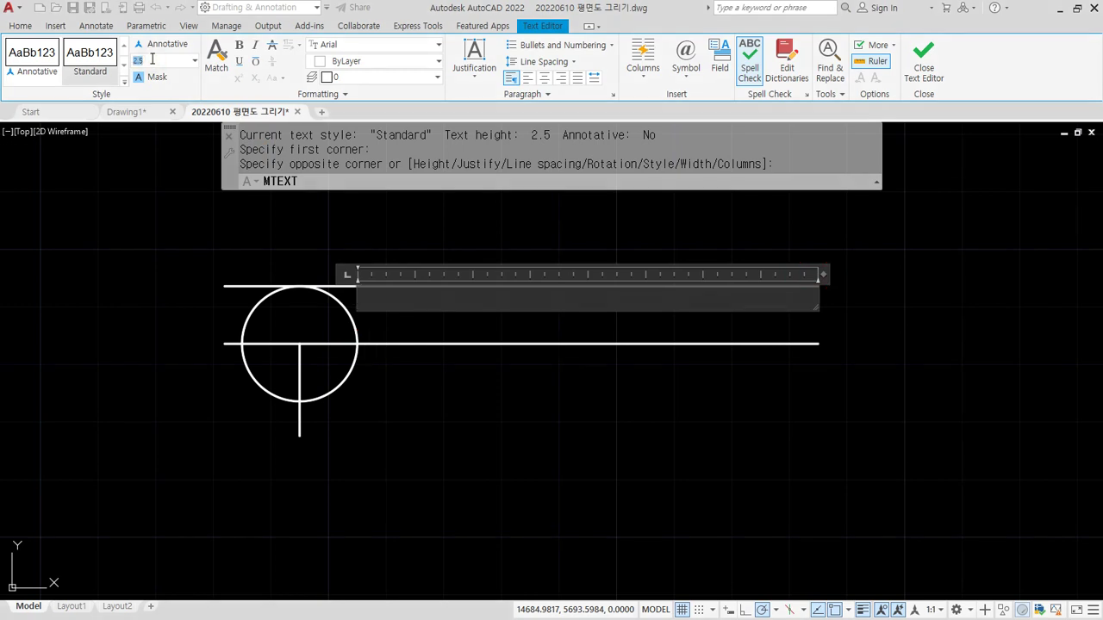
key(Return)
Set the title text's font to 맑은 고딕 and enter 정면도
click(439, 45)
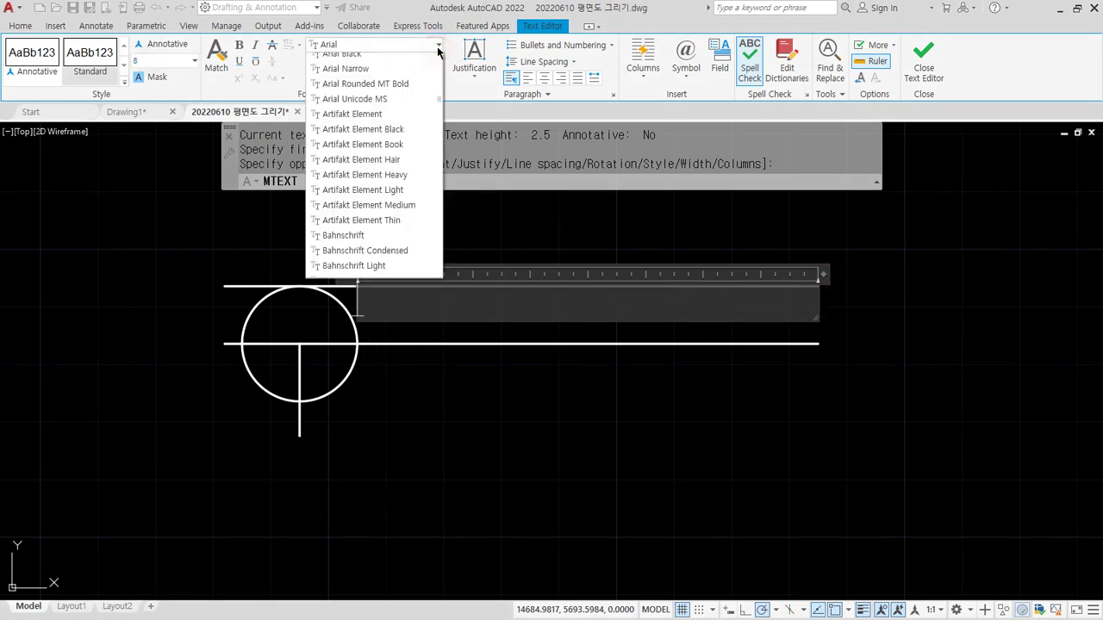
key(z)
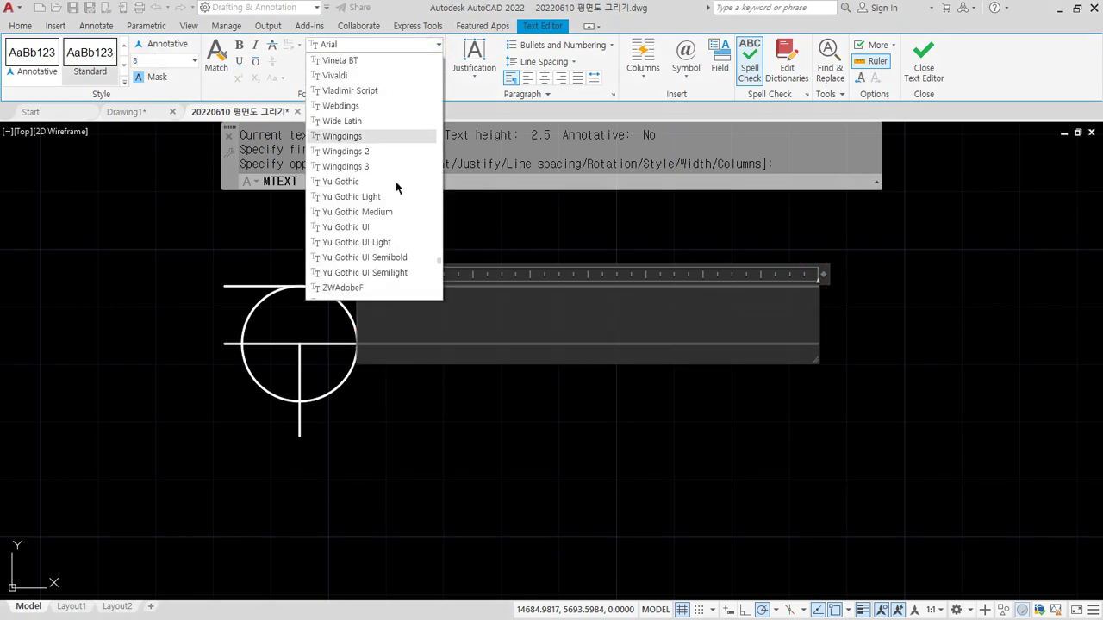
scroll(398, 223, down, 4)
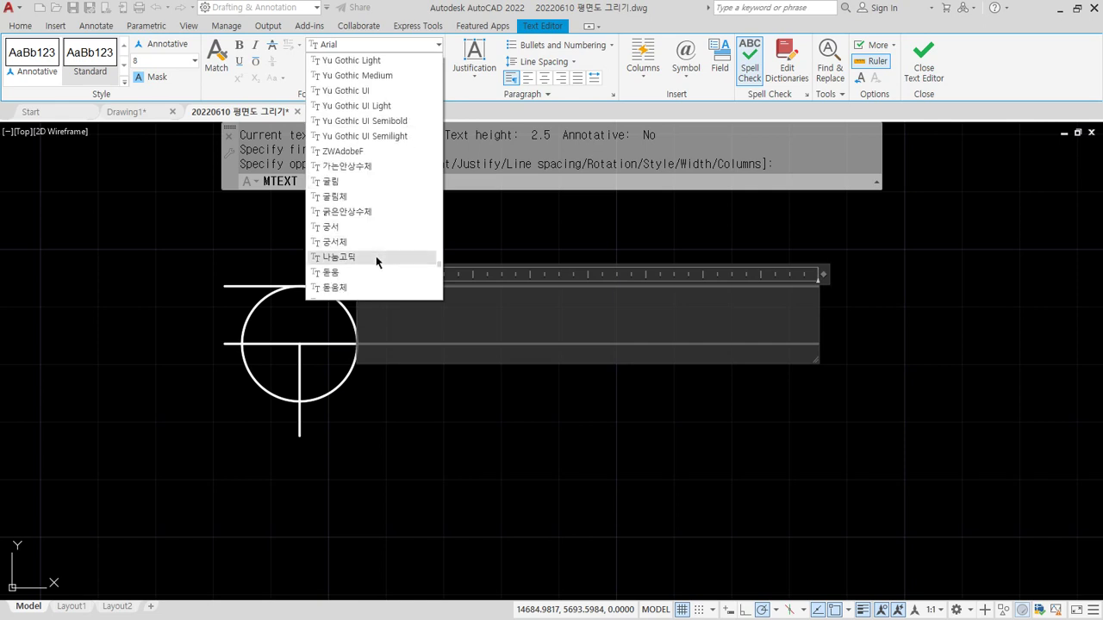
click(361, 256)
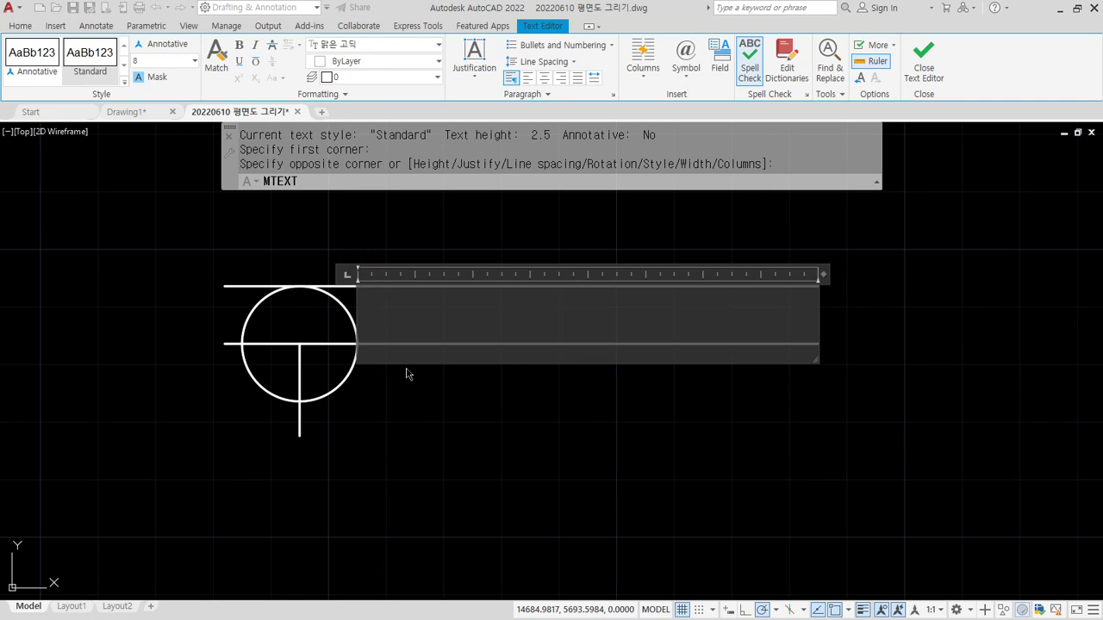
text(정면도)
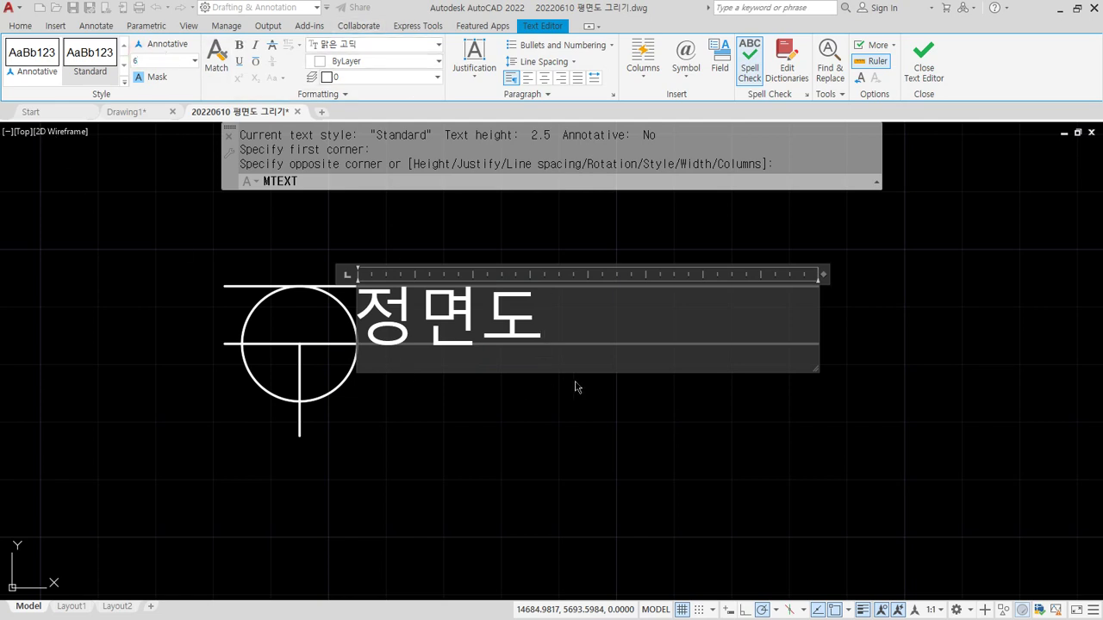
Set the title text 정면도 to height 6, indent it and space its characters apart with blanks, and finish editing
drag(633, 327, 298, 331)
click(167, 57)
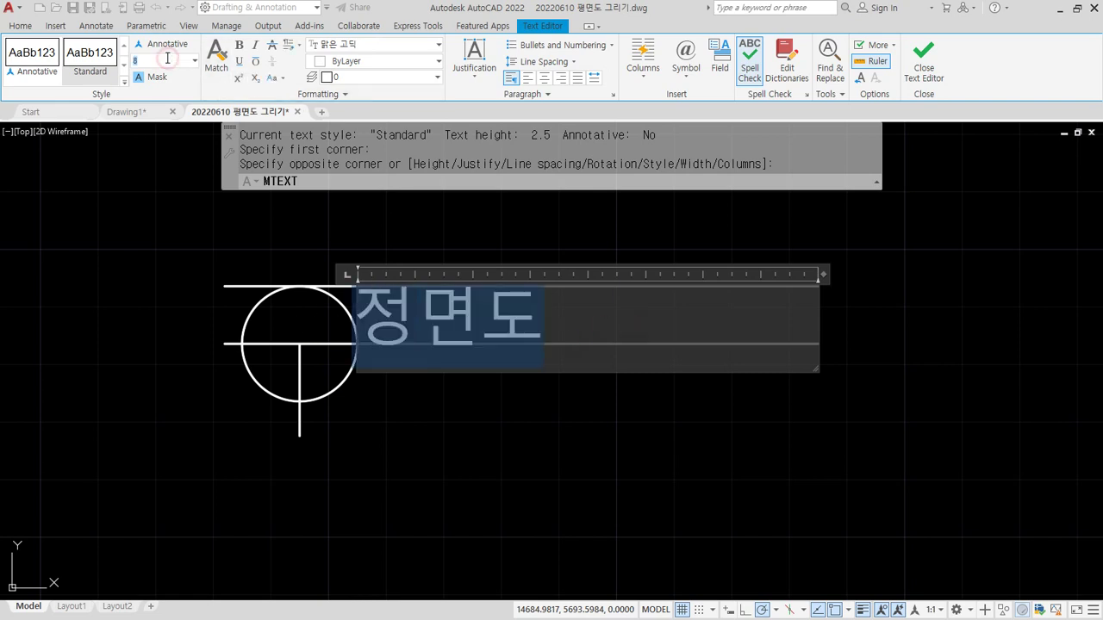
text(6)
key(Return)
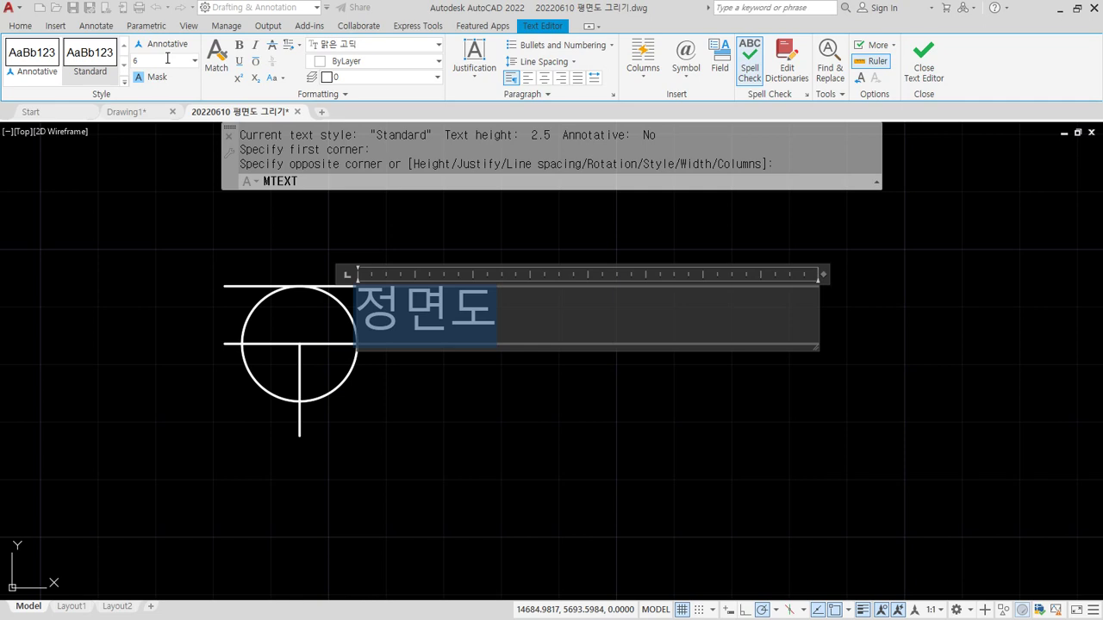
click(372, 324)
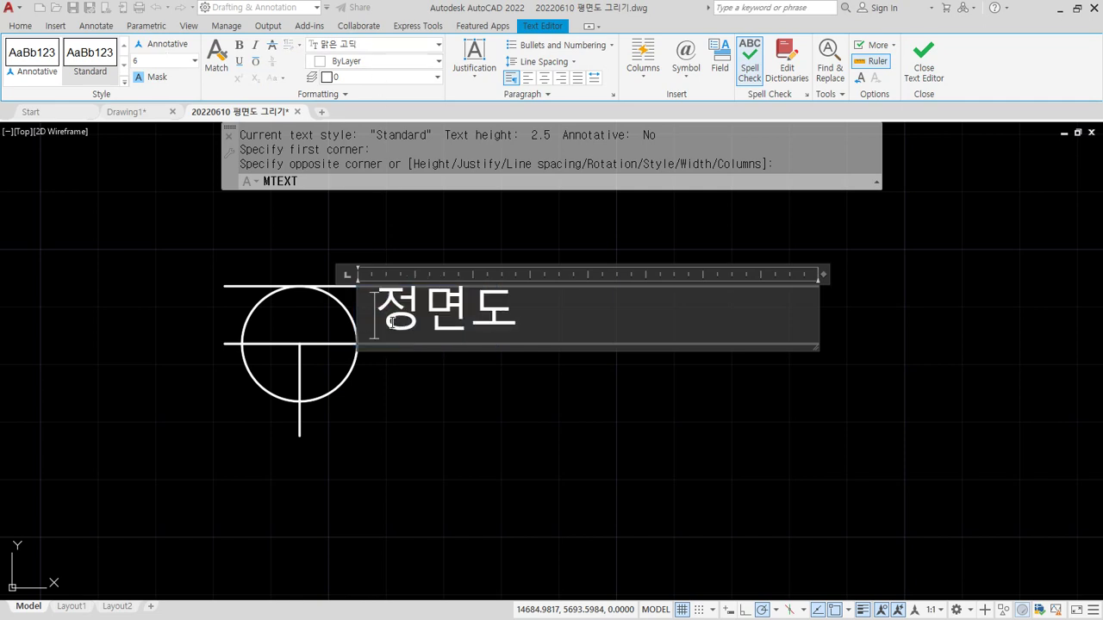
click(507, 319)
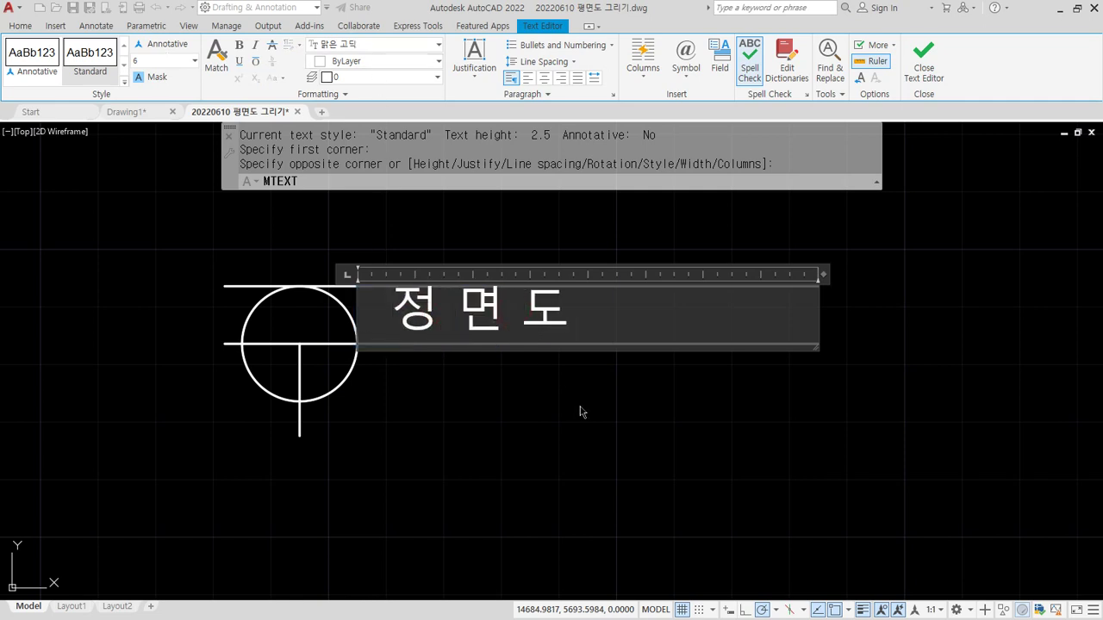
click(581, 412)
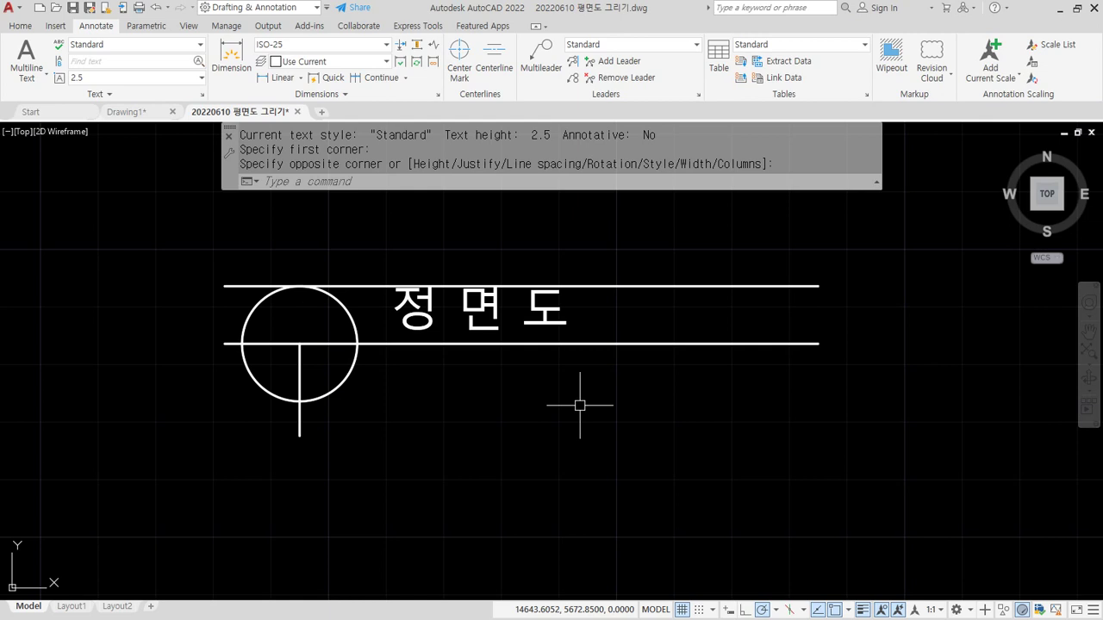
Erase the upper horizontal guide line above the title text
click(600, 287)
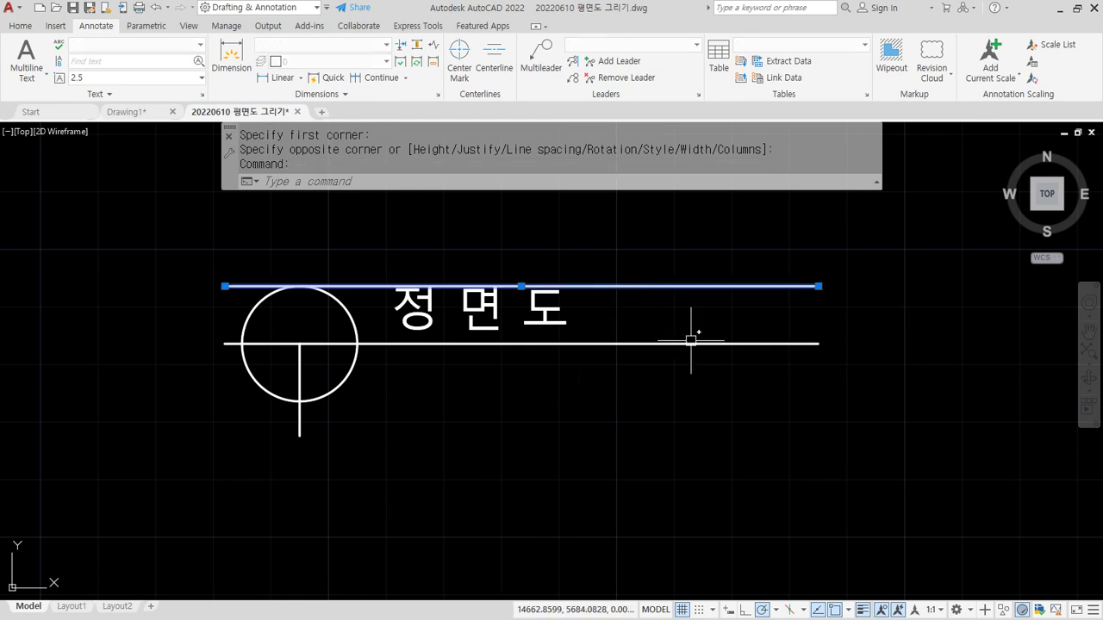
key(Delete)
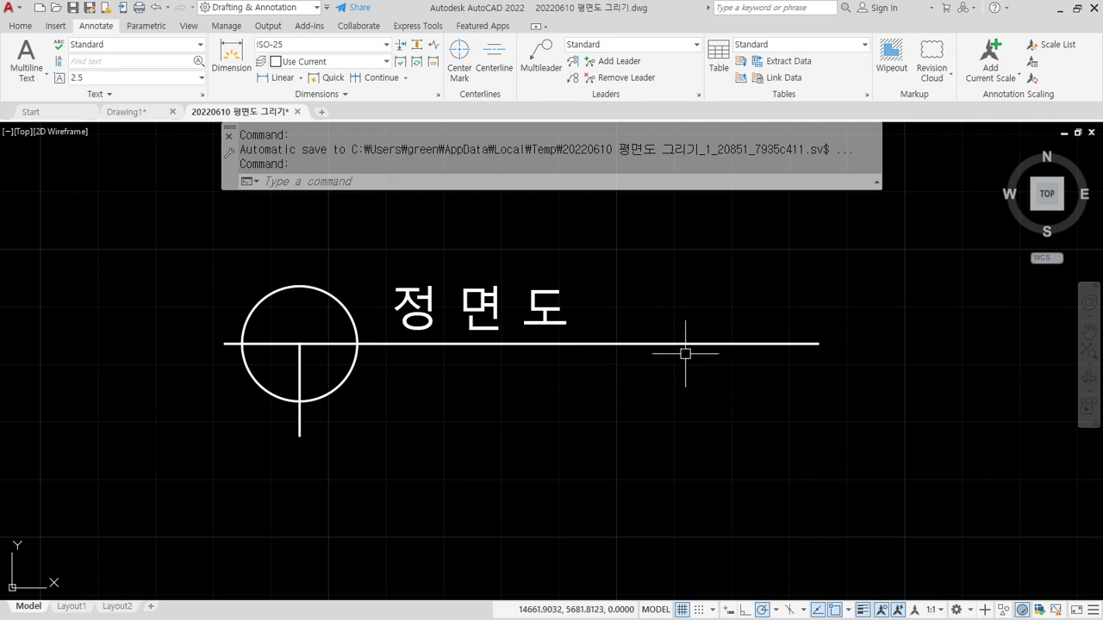
mouse_move(667, 349)
mouse_down()
mouse_move(644, 374)
mouse_move(679, 354)
mouse_move(696, 398)
mouse_move(729, 422)
mouse_move(722, 436)
mouse_move(813, 467)
mouse_move(854, 433)
mouse_up()
click(803, 466)
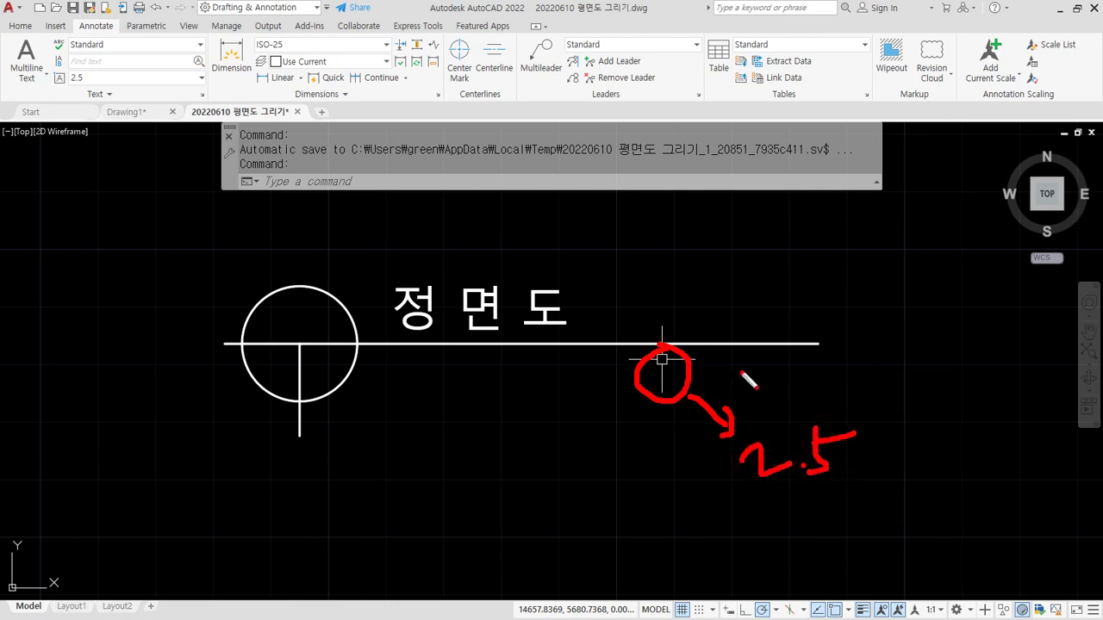
mouse_move(711, 352)
mouse_down()
mouse_move(734, 345)
mouse_move(739, 366)
mouse_up()
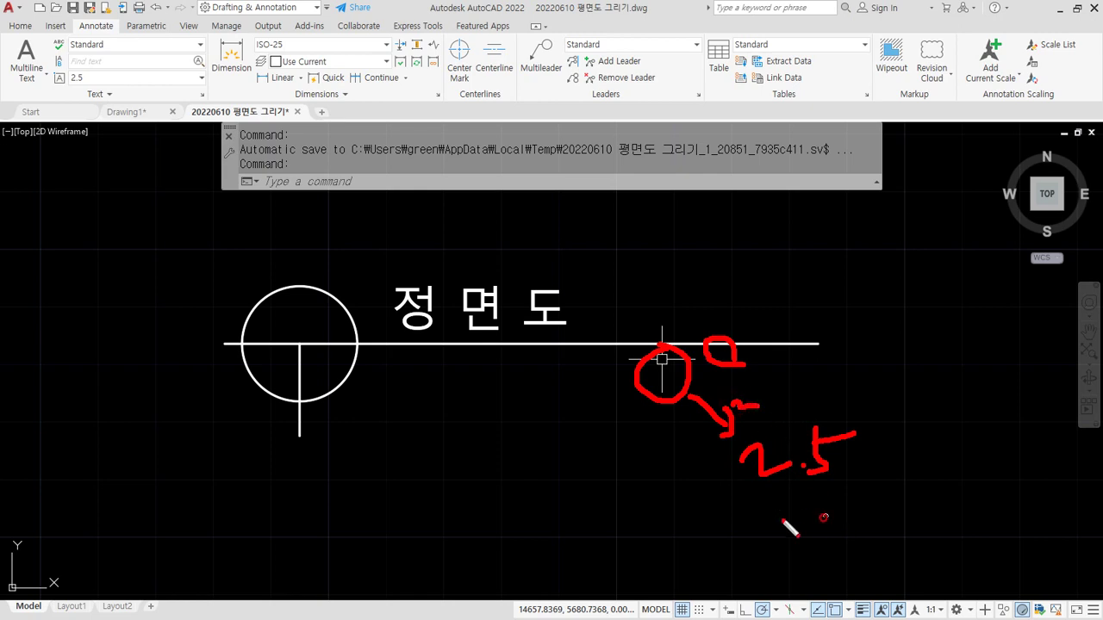
mouse_move(784, 522)
mouse_down()
mouse_move(870, 458)
mouse_move(763, 509)
mouse_up()
key(Escape)
Offset the title symbol's horizontal line downward by 5 as a guide for the scale text
text(o)
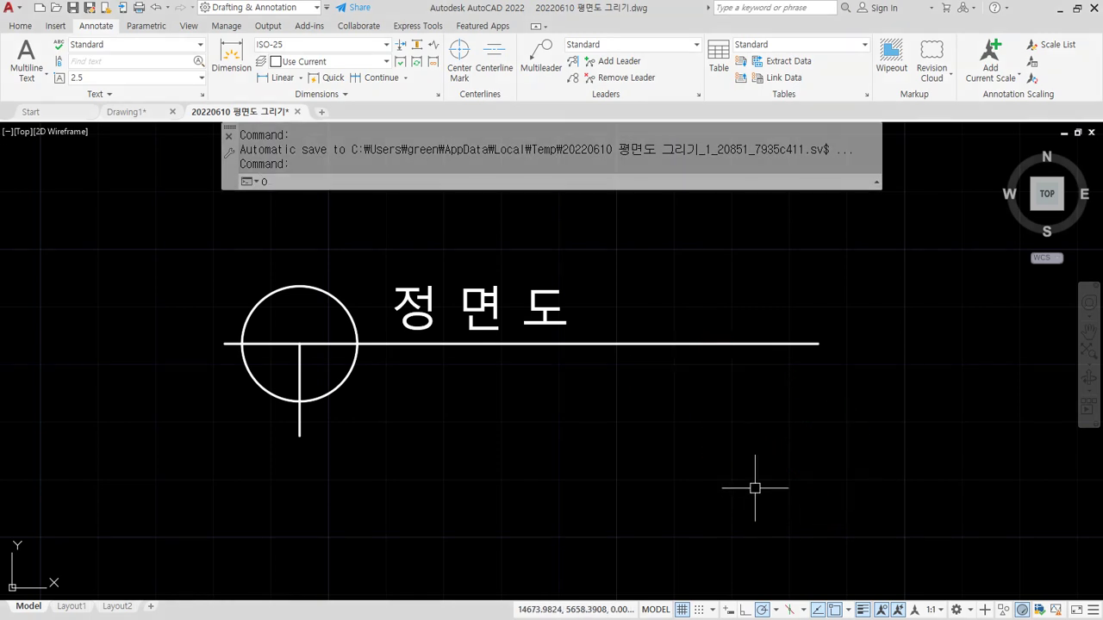
key(Return)
text(5)
key(Return)
click(670, 344)
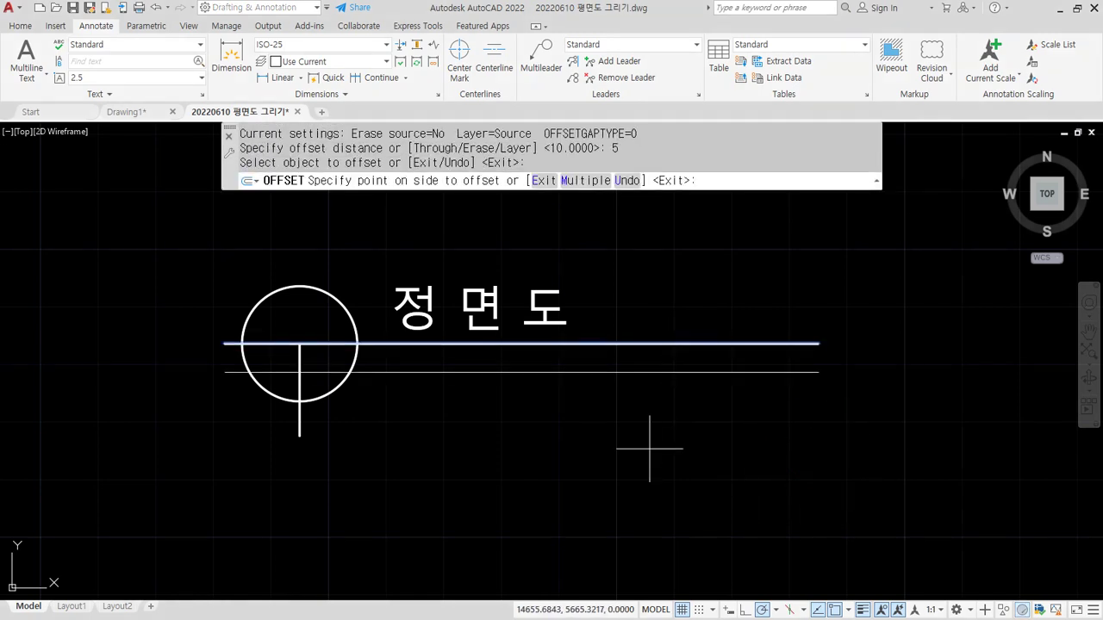
click(647, 445)
key(Return)
Start a multiline text box from the circle's right quadrant to the lower guide line's right end, justified Bottom Right
text(t)
key(Return)
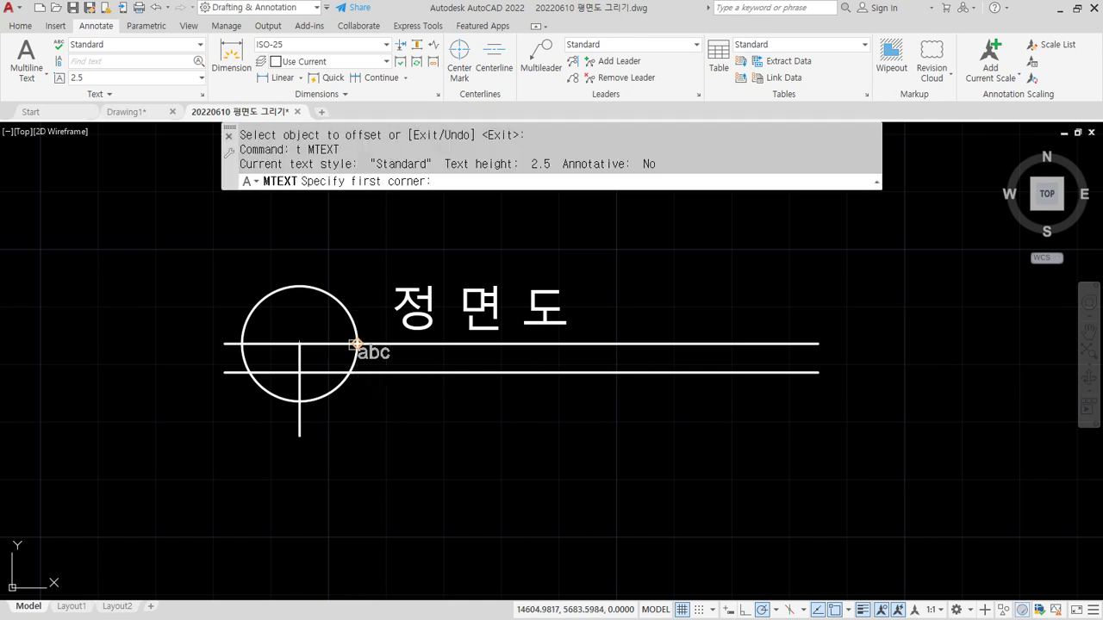
click(357, 343)
click(818, 372)
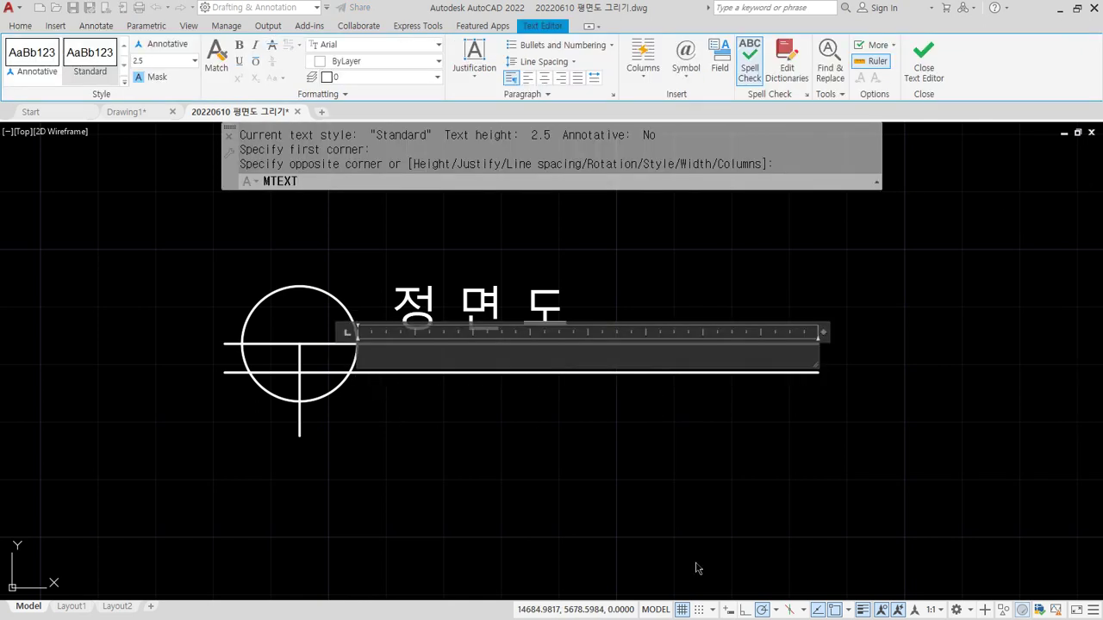
click(474, 73)
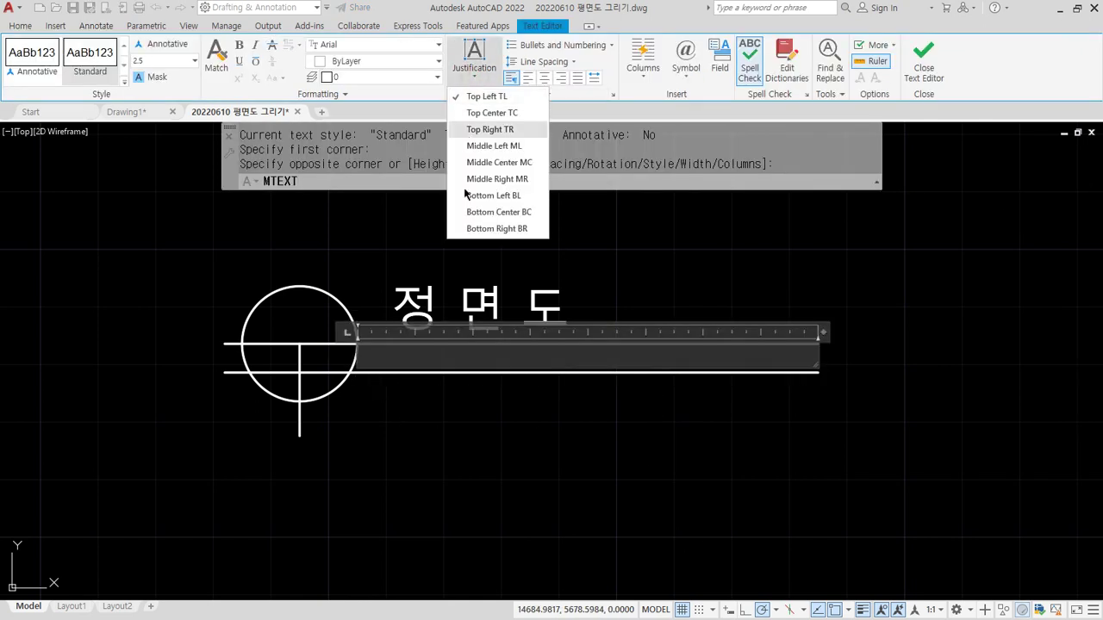
click(496, 228)
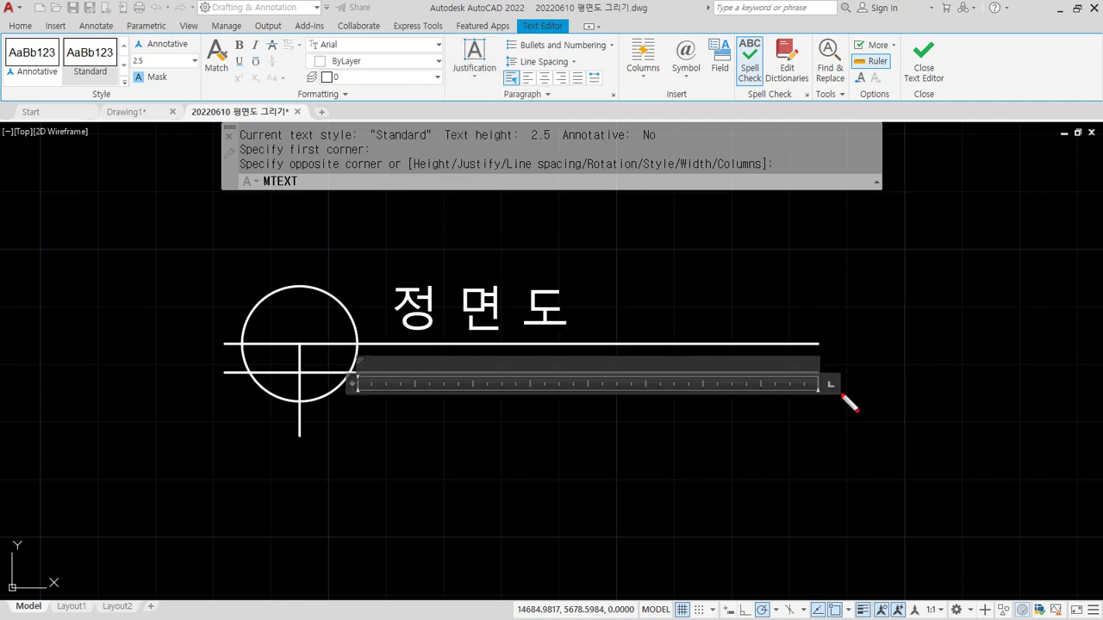
mouse_move(807, 370)
mouse_down()
mouse_move(829, 348)
mouse_move(816, 284)
mouse_move(812, 508)
mouse_up()
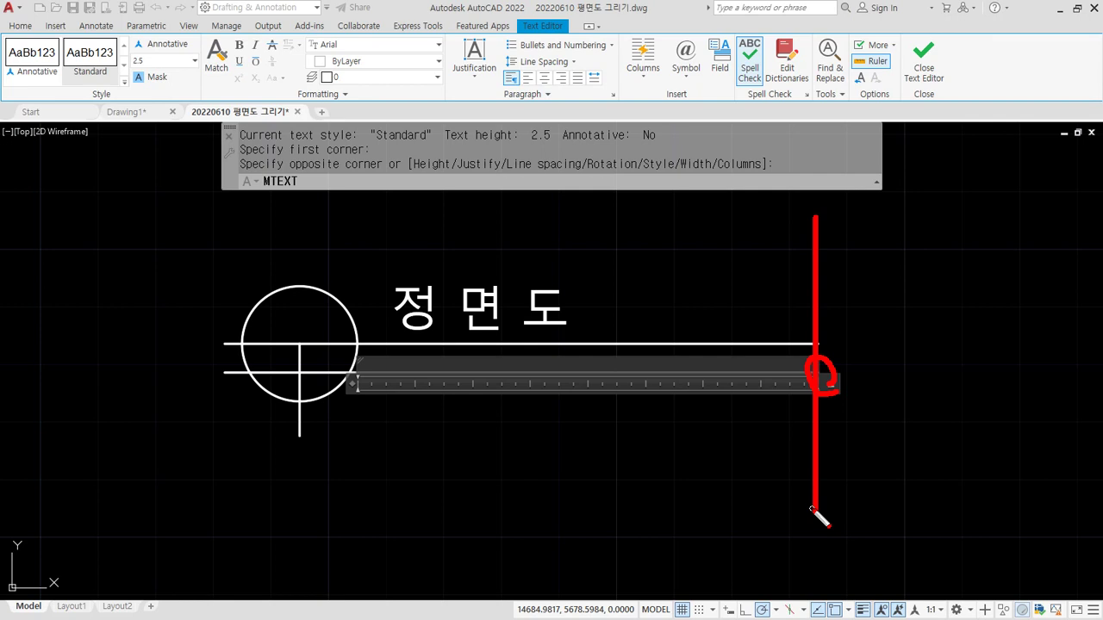
key(Escape)
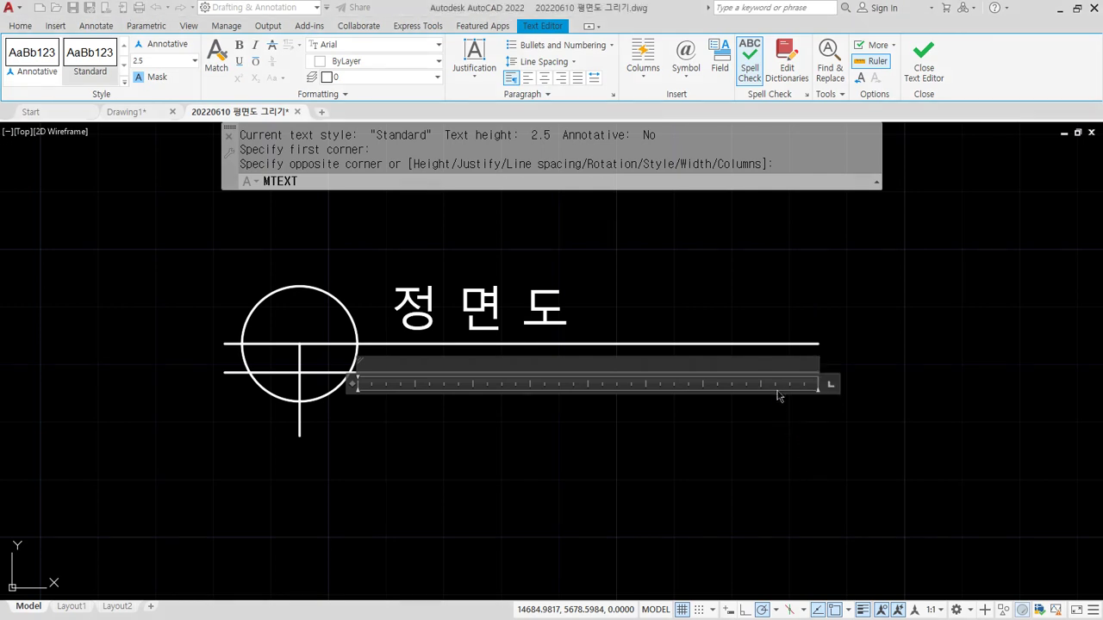
Set the scale text's font to 맑은 고딕, enter SCALE 1:100 and finish the text
click(169, 60)
click(396, 44)
scroll(408, 72, down, 15)
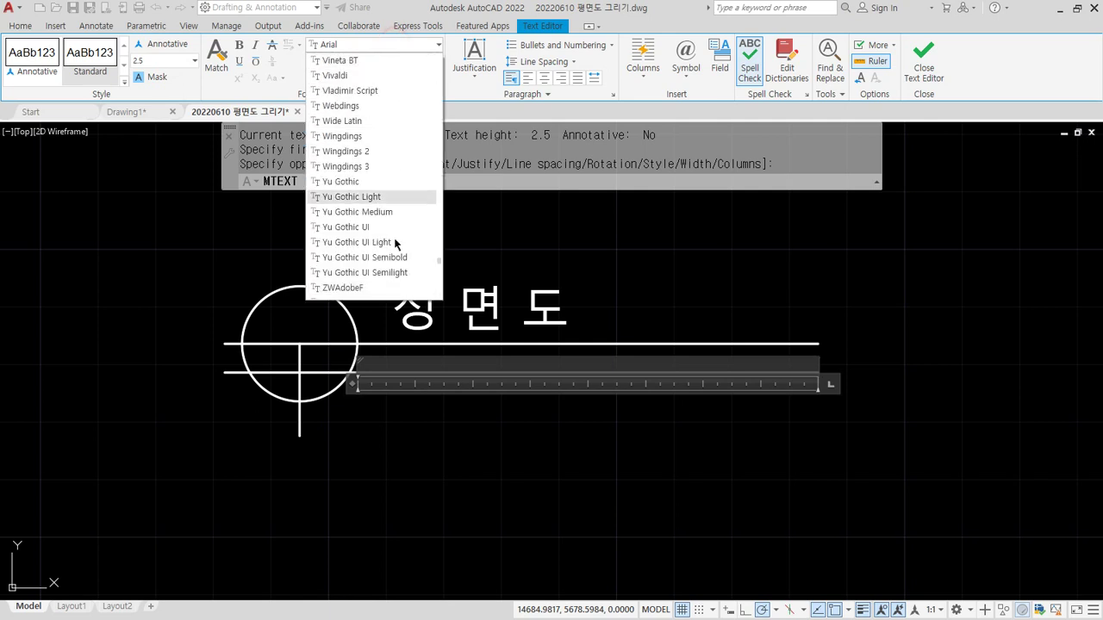
scroll(392, 258, down, 5)
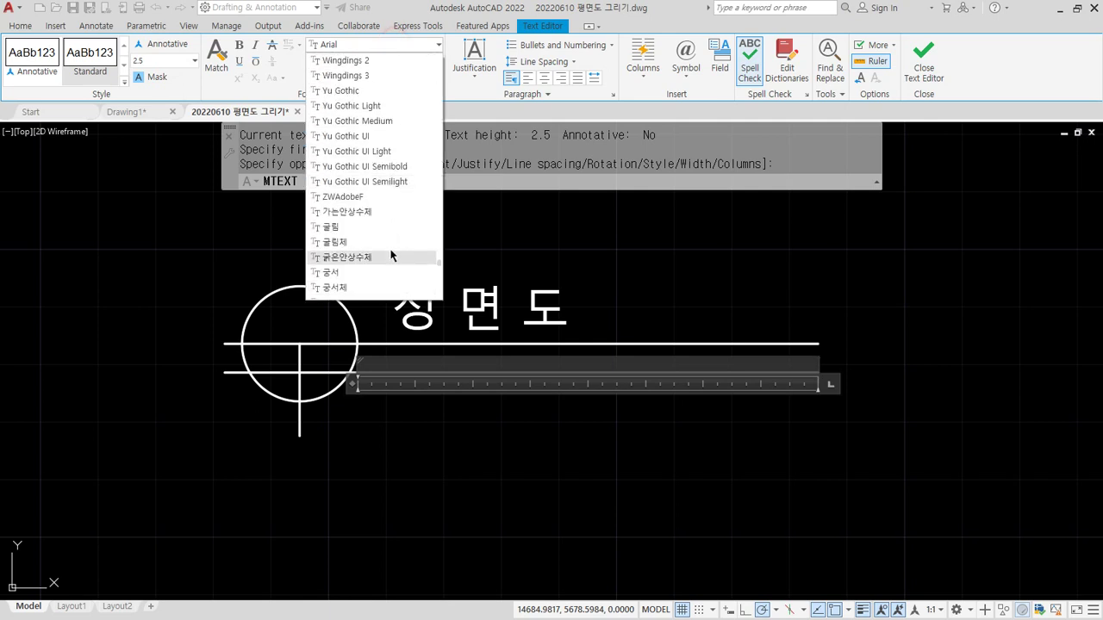
scroll(387, 247, up, 1)
click(371, 164)
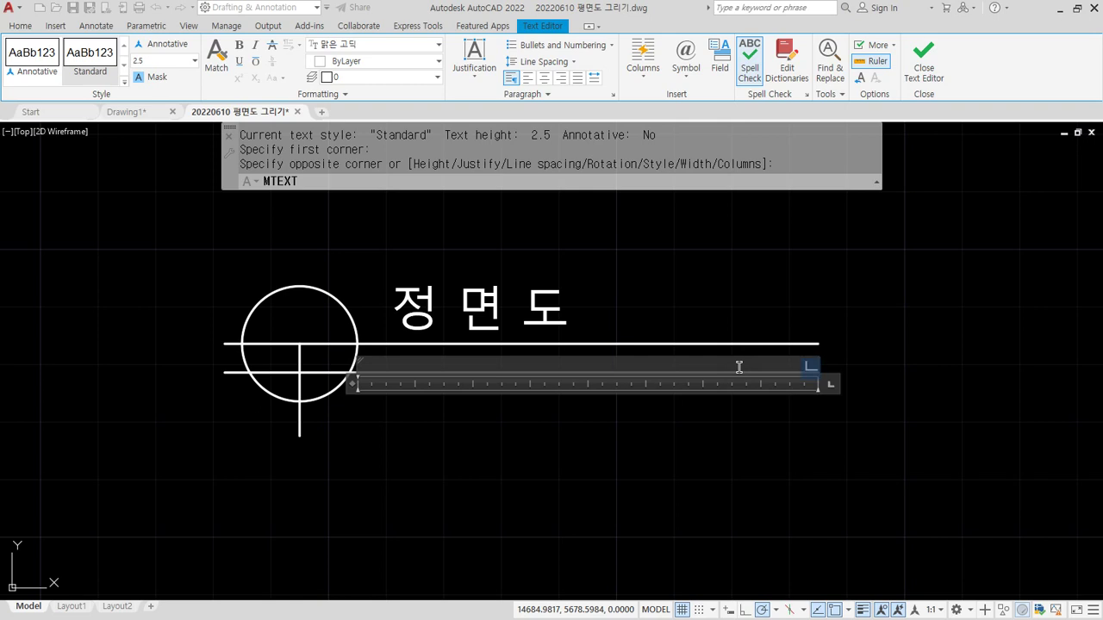
text(SCALE 1:100)
click(739, 349)
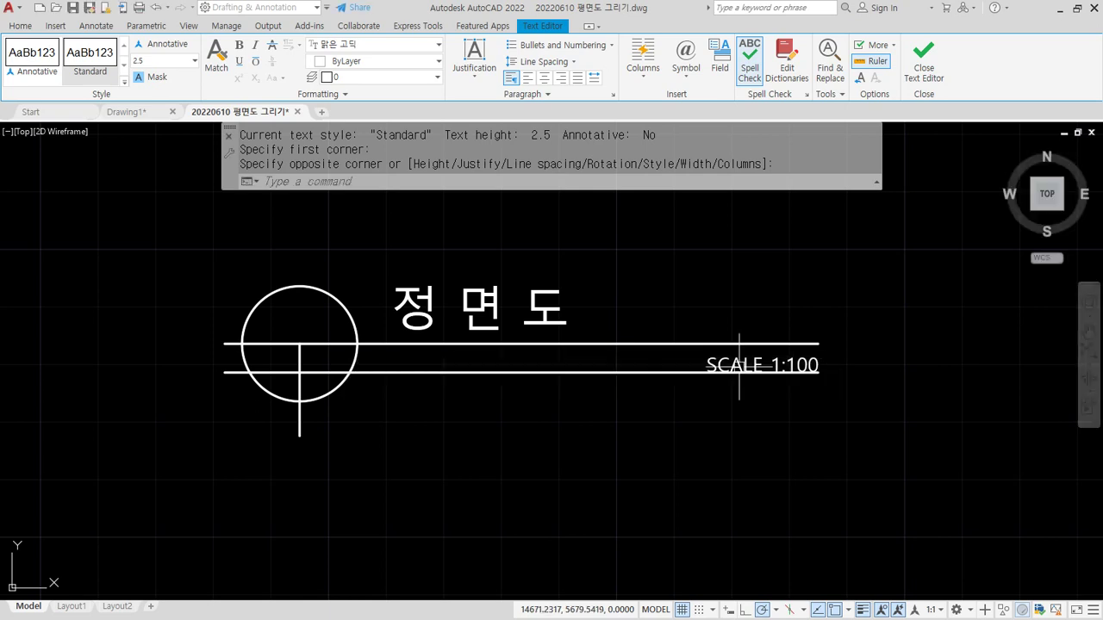
Erase the lower horizontal guide line beneath the scale text
click(664, 372)
key(space)
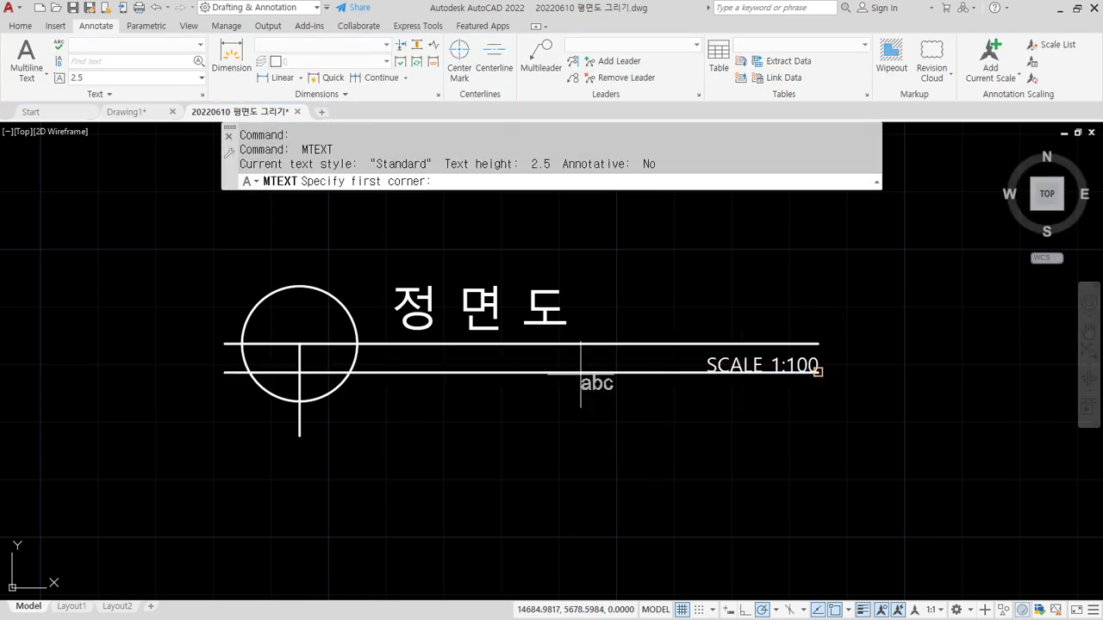
key(Escape)
key(Escape)
text(E)
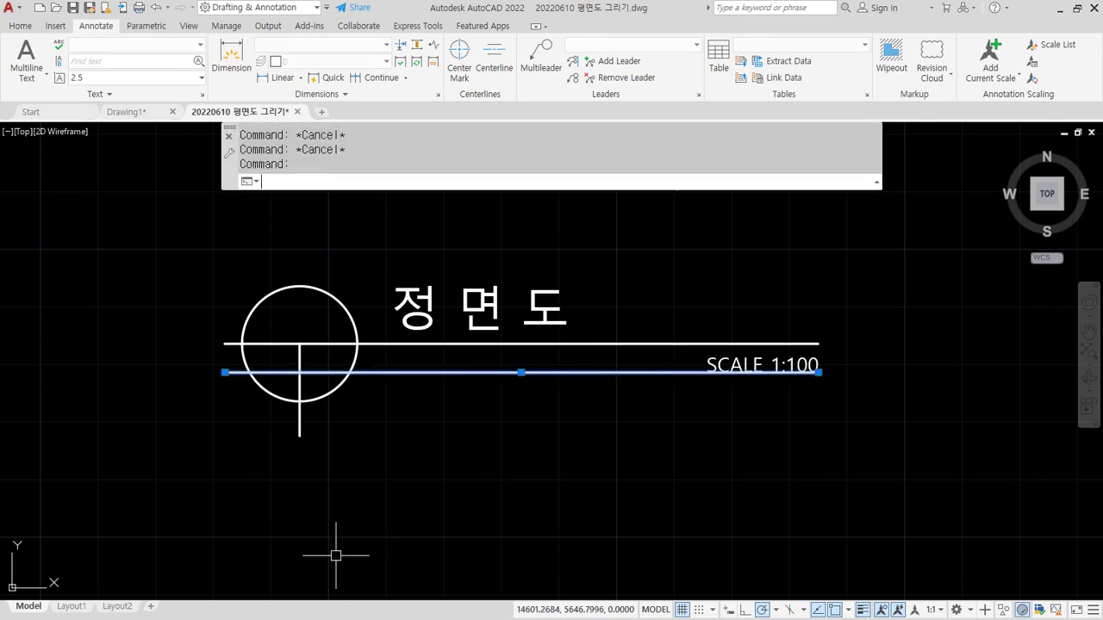
key(space)
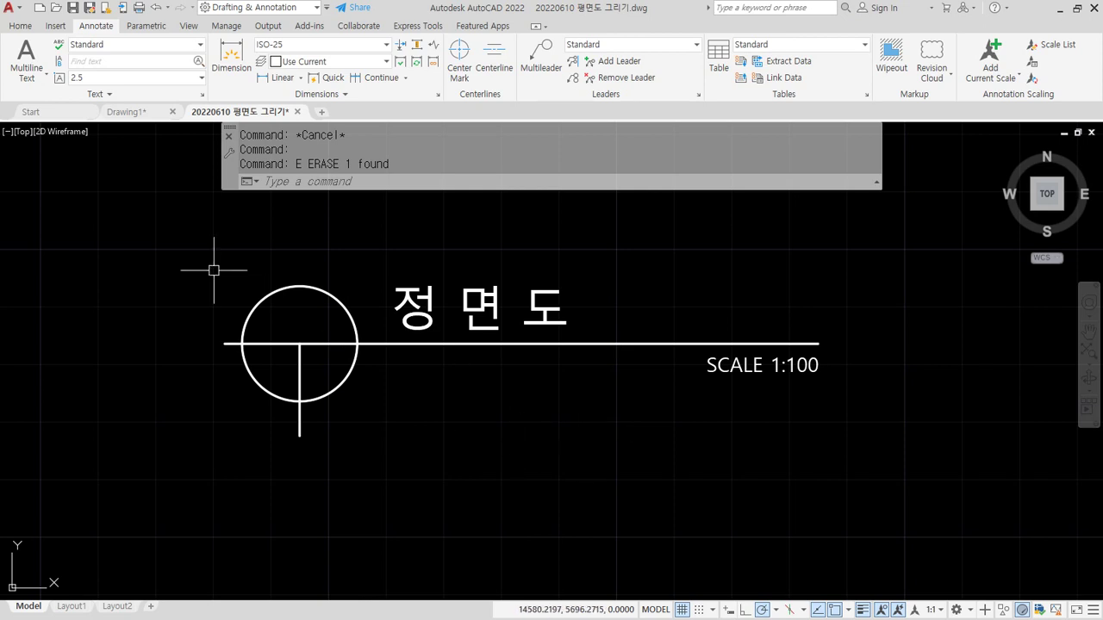
mouse_move(522, 270)
mouse_down()
mouse_move(694, 491)
mouse_move(558, 261)
mouse_up()
drag(708, 207, 711, 231)
click(811, 219)
click(800, 258)
drag(870, 214, 864, 278)
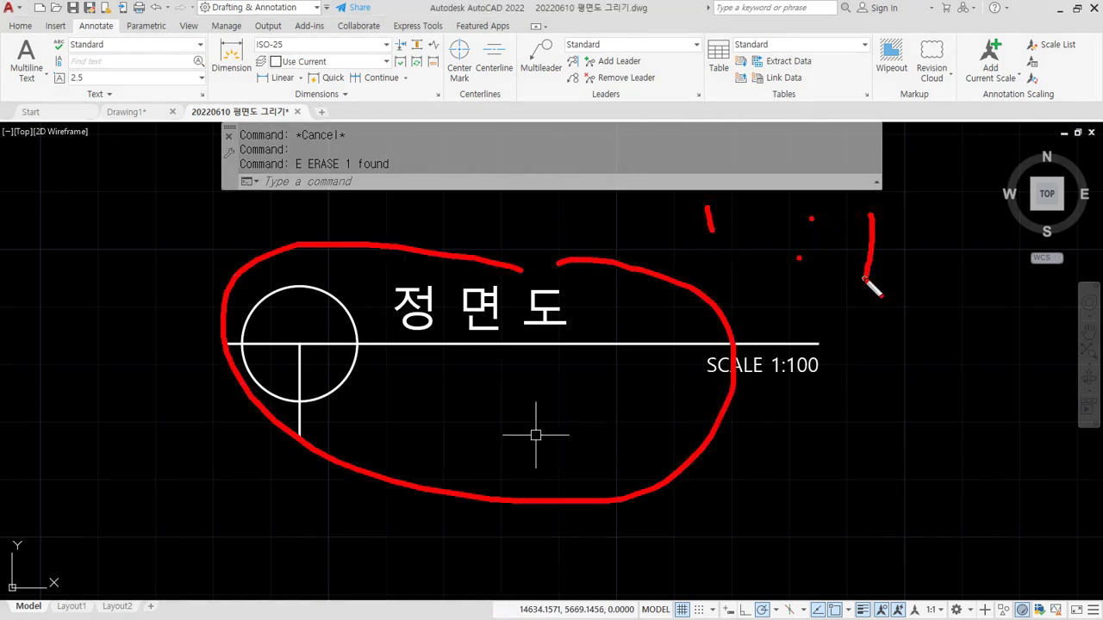
key(Escape)
Scale the whole title symbol with both texts by a factor of 100 about the midpoint of its horizontal line
text(sc)
key(Return)
click(923, 488)
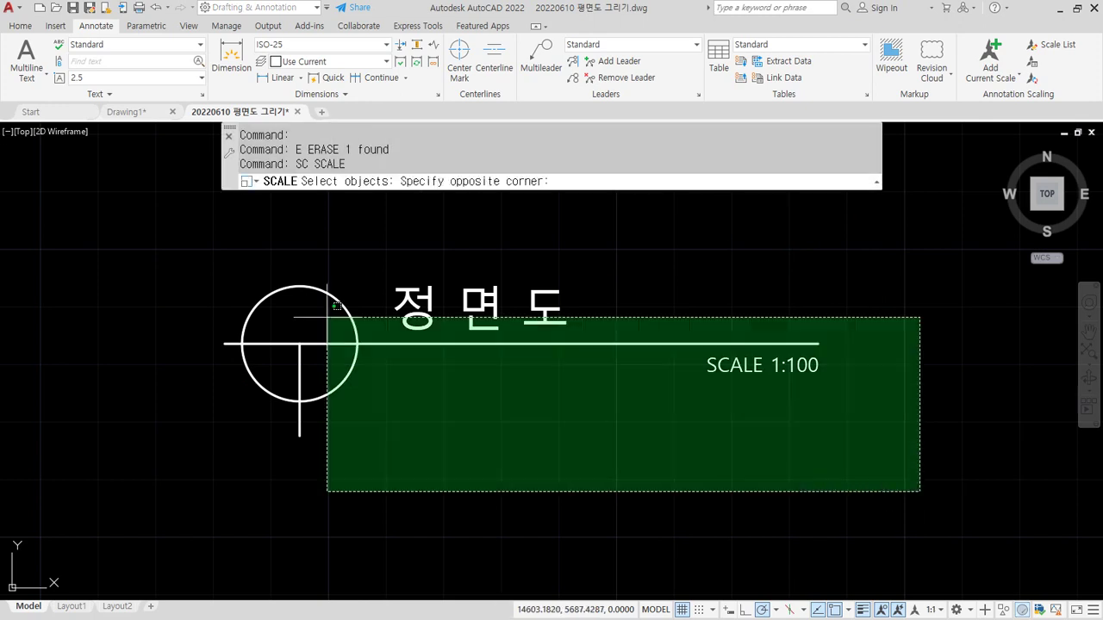
click(131, 274)
key(Return)
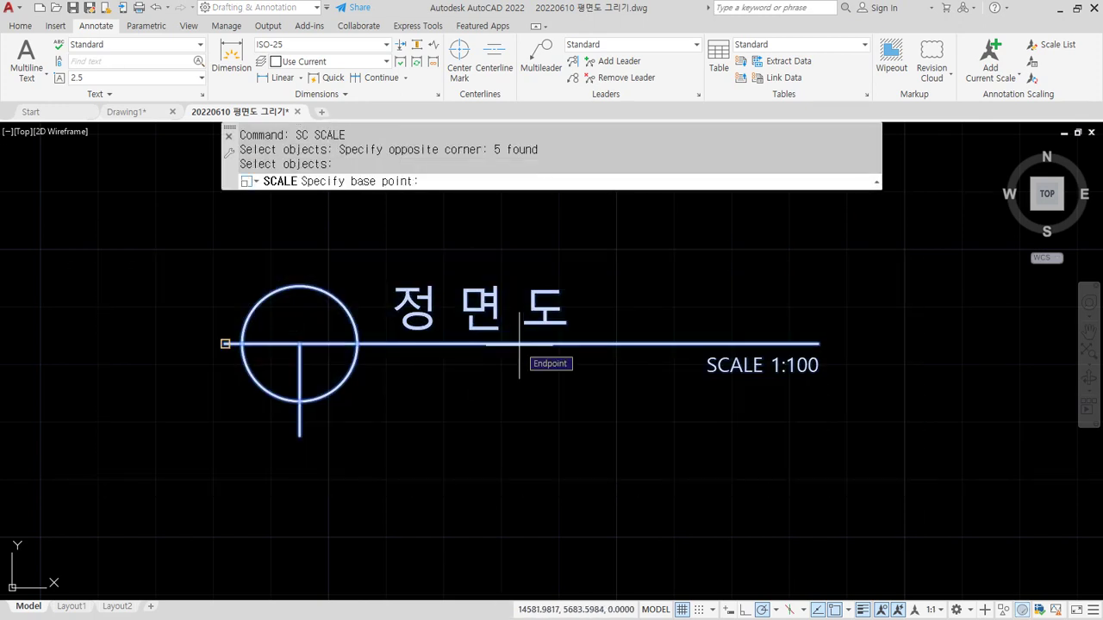
text(MID)
key(Return)
click(521, 344)
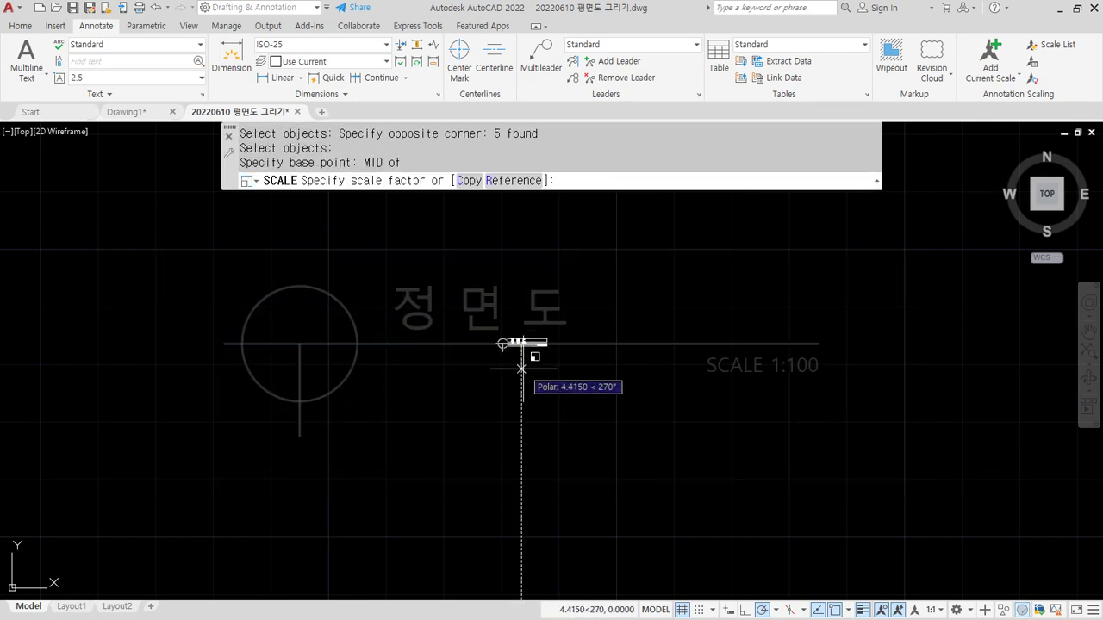
text(100)
key(Return)
Move the complete title symbol from its horizontal line's midpoint about 3130 units straight to the right, beneath the floor plan
text(z)
key(Return)
text(a)
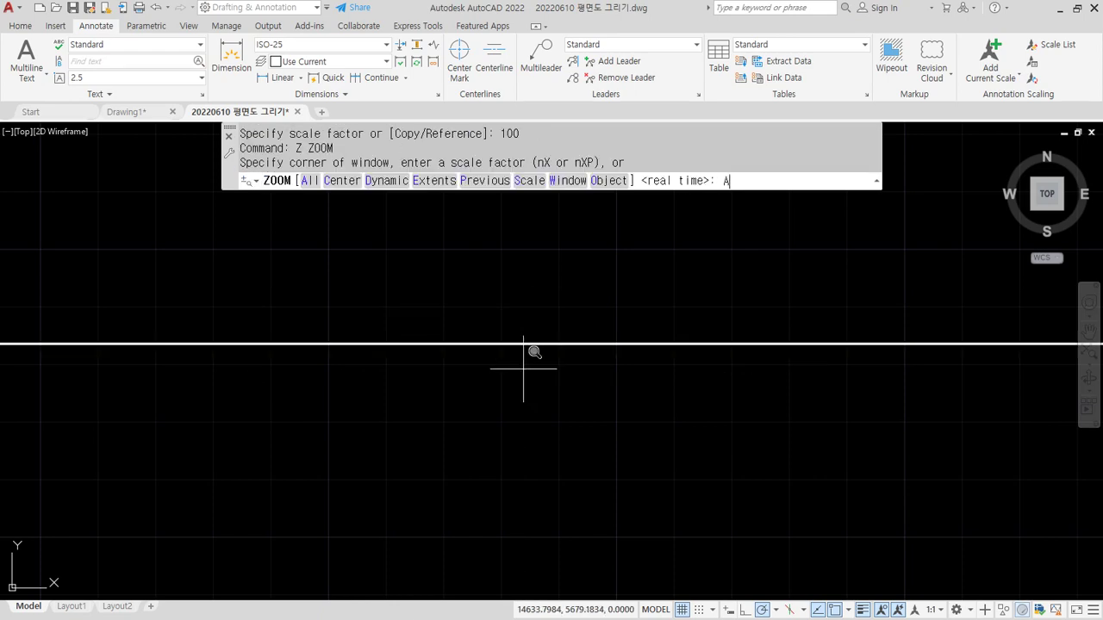
key(Return)
scroll(523, 369, down, 2)
scroll(542, 485, up, 5)
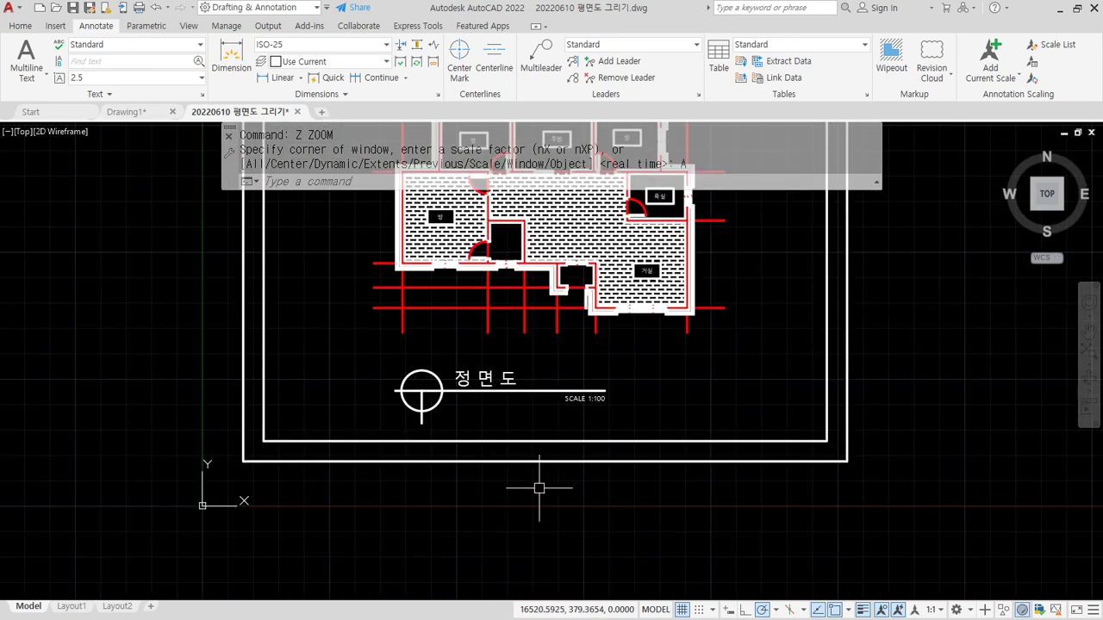
text(m)
key(Return)
click(532, 433)
click(247, 355)
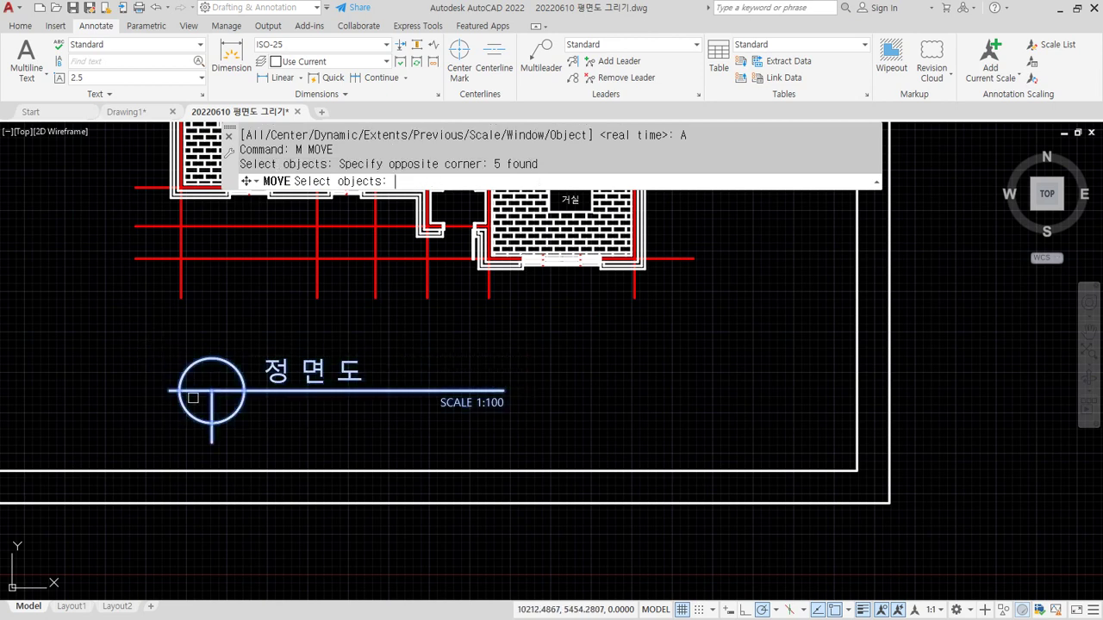
key(Return)
text(M)
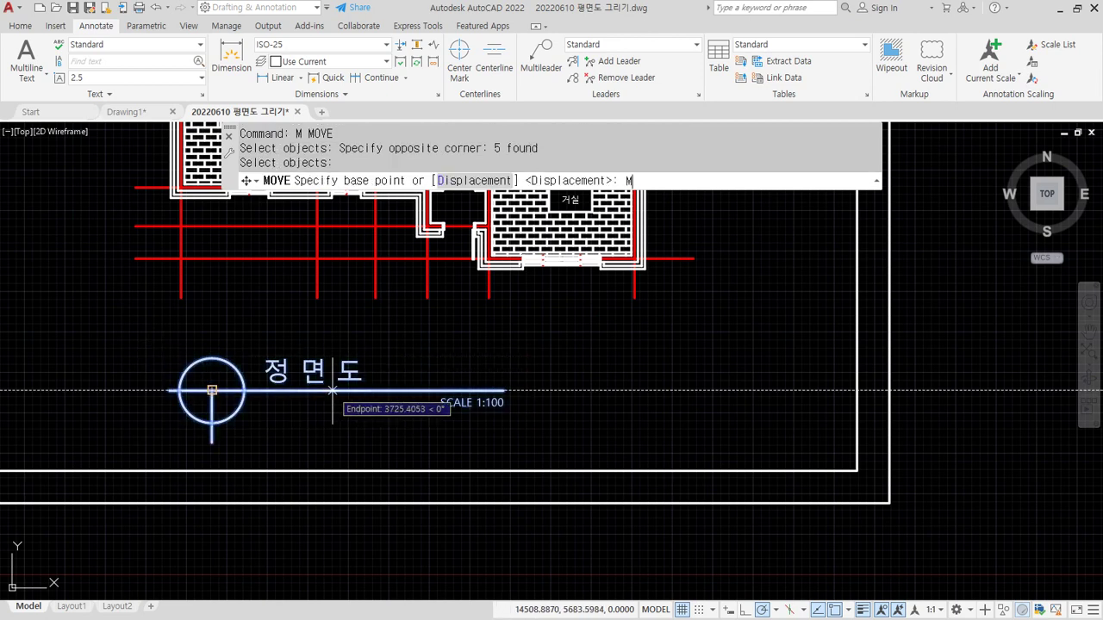
text(ID)
key(Return)
click(337, 390)
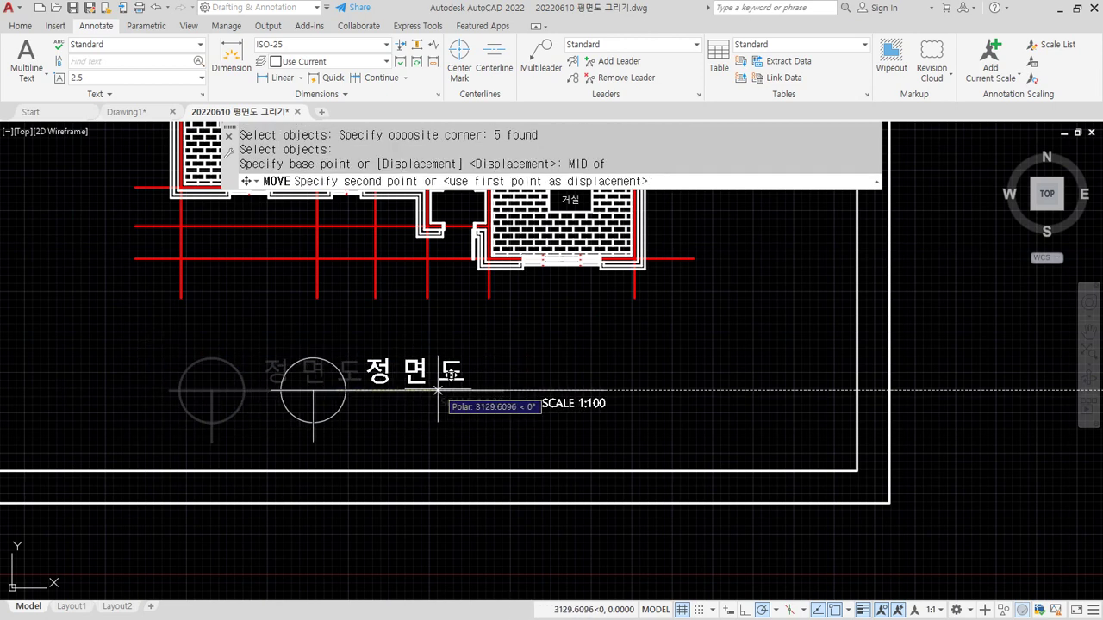
click(438, 390)
scroll(336, 323, down, 2)
middle_drag(336, 323, 317, 406)
scroll(501, 397, down, 2)
middle_drag(501, 397, 512, 421)
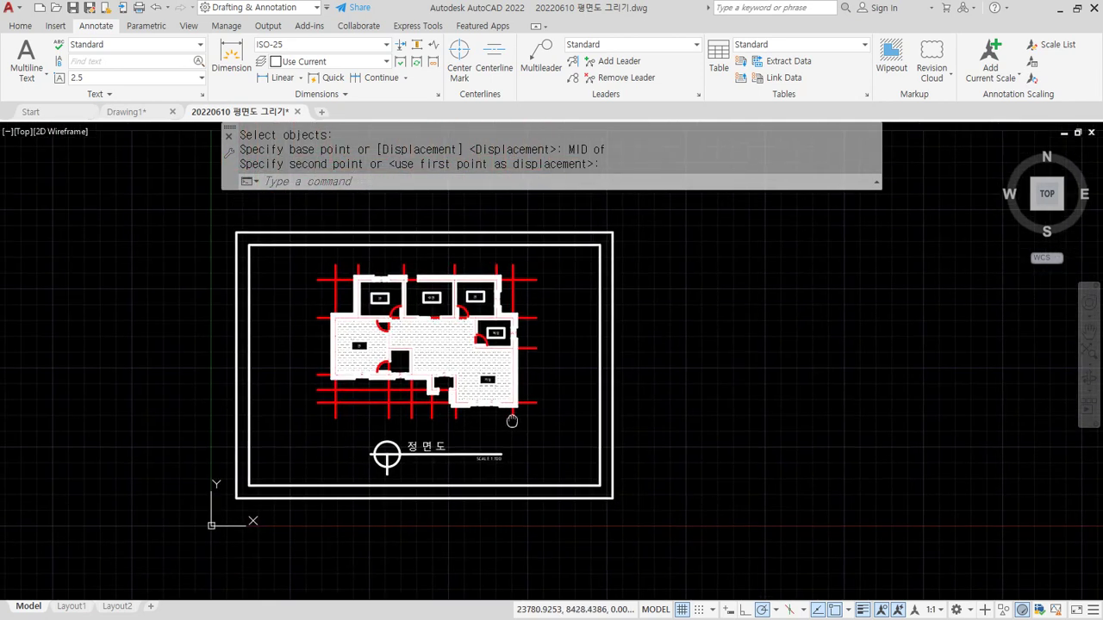
scroll(574, 401, up, 2)
middle_drag(574, 401, 652, 460)
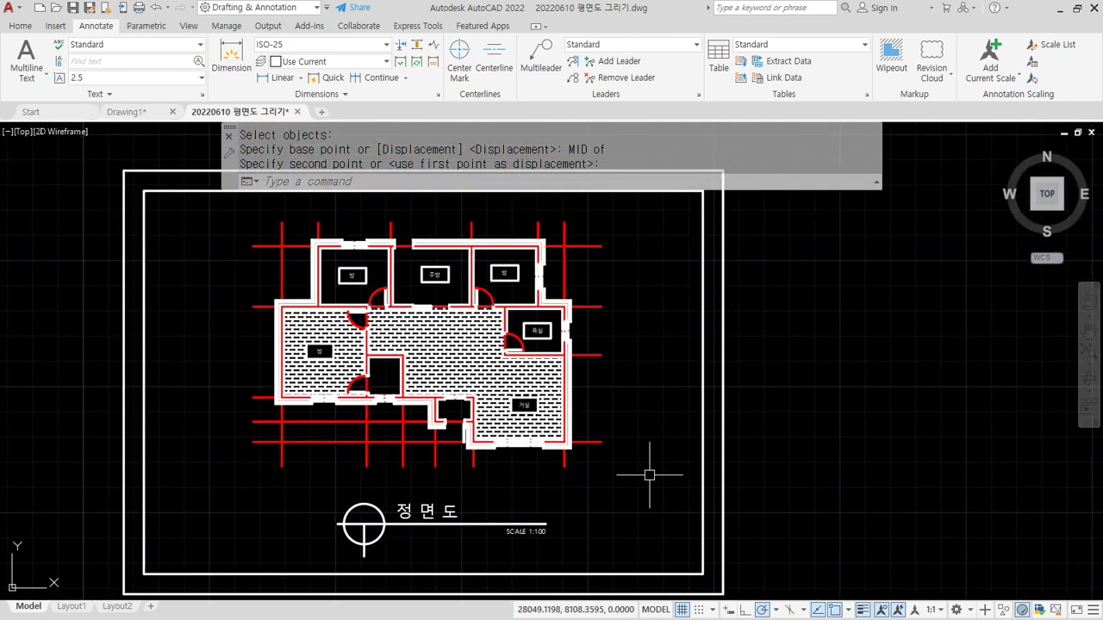